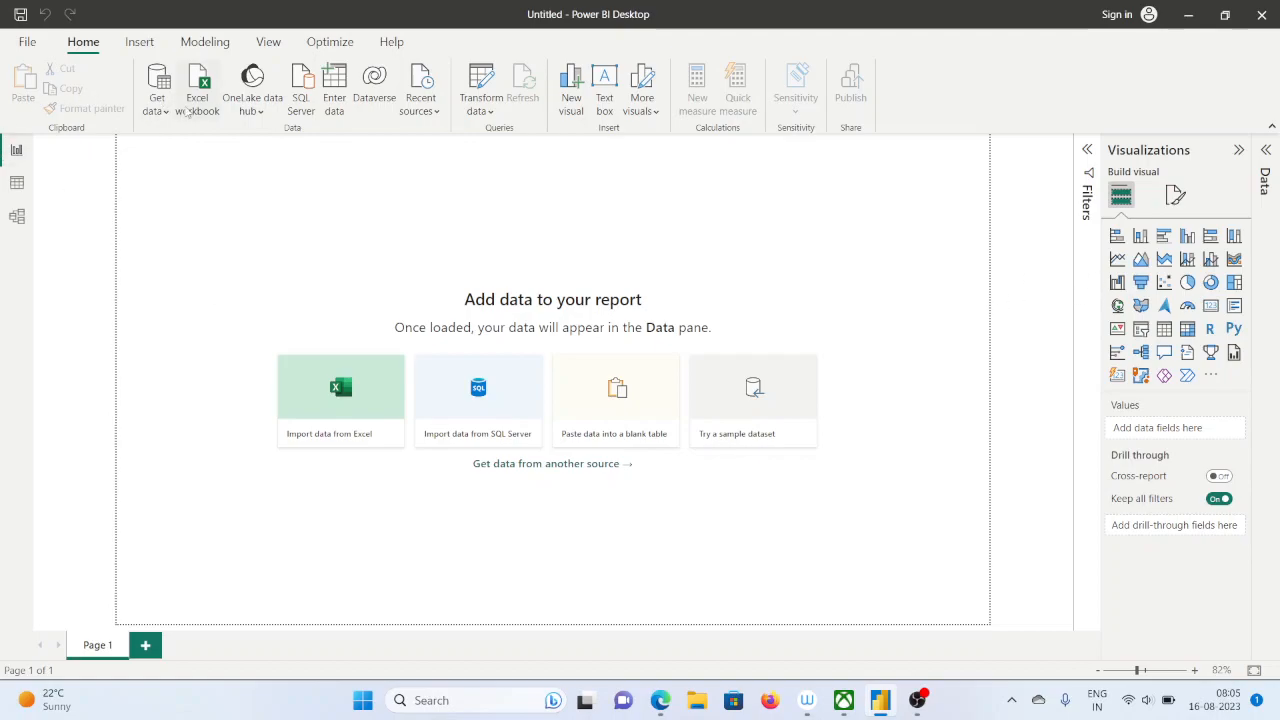
Import the FUNCTIONS_PRACTICE sheet from the Sales_dax Excel workbook into the report and load it
click(194, 110)
scroll(690, 342, down, 5)
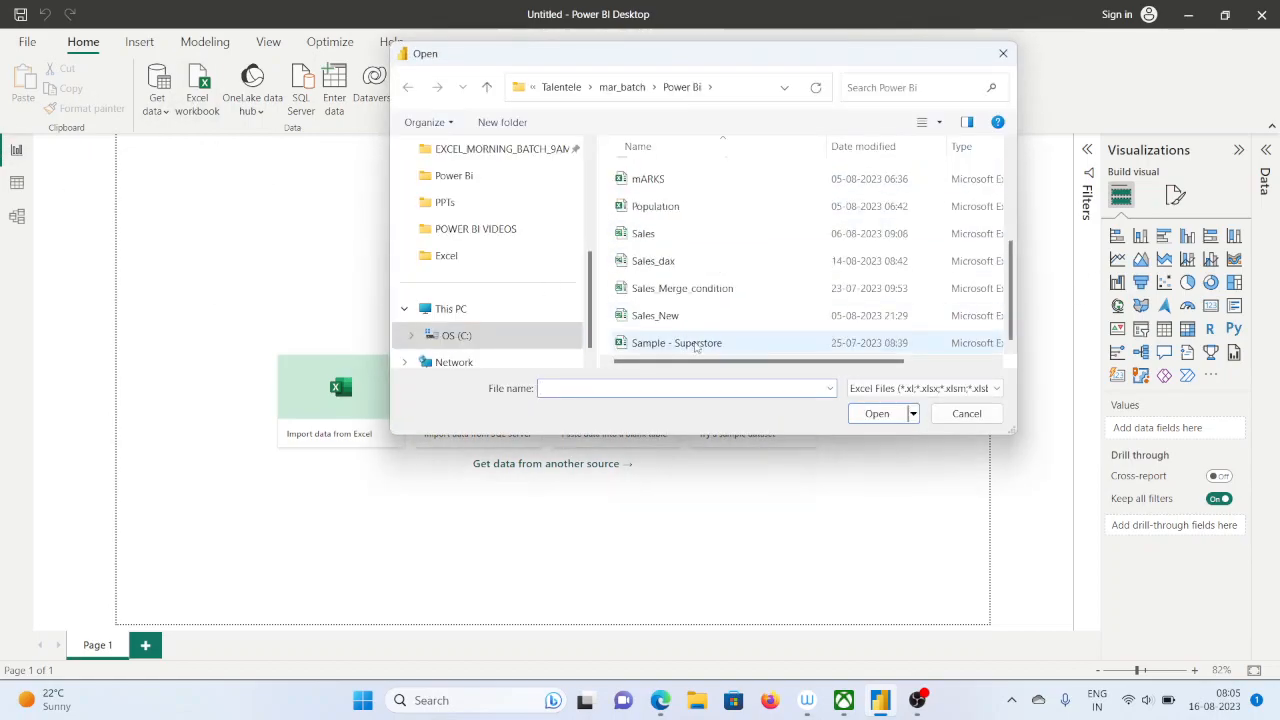
double_click(653, 260)
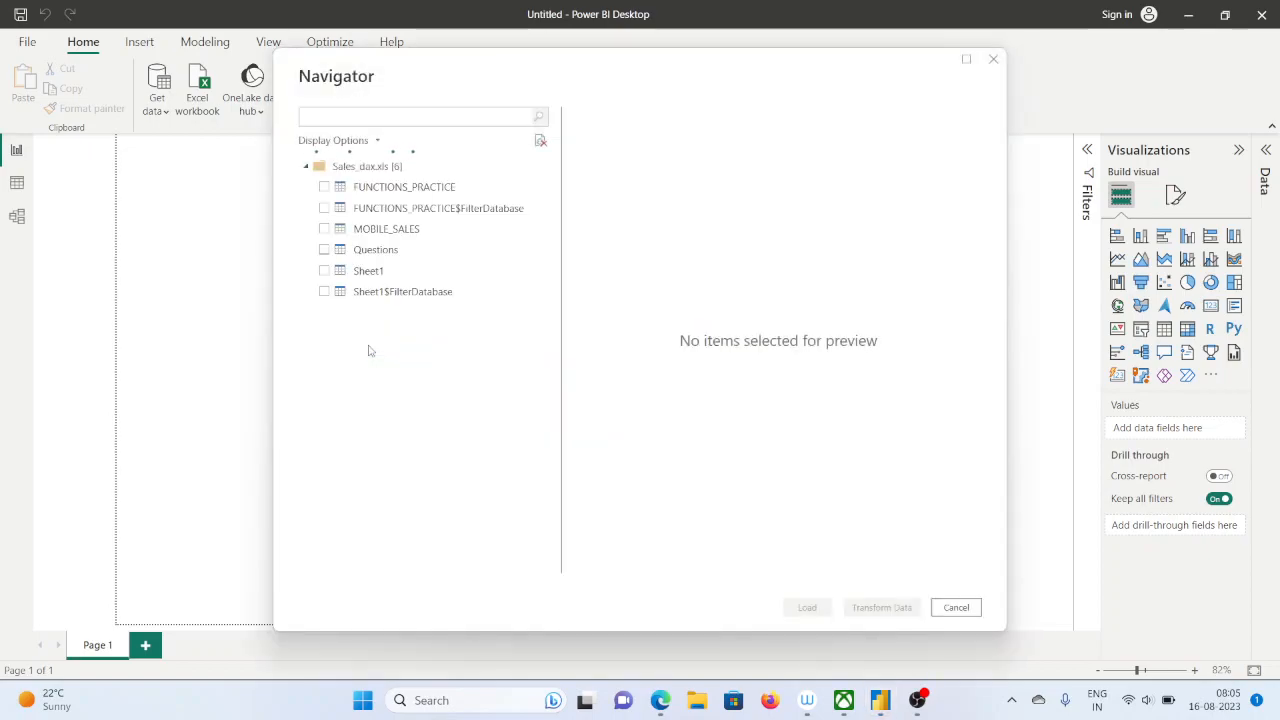
click(324, 189)
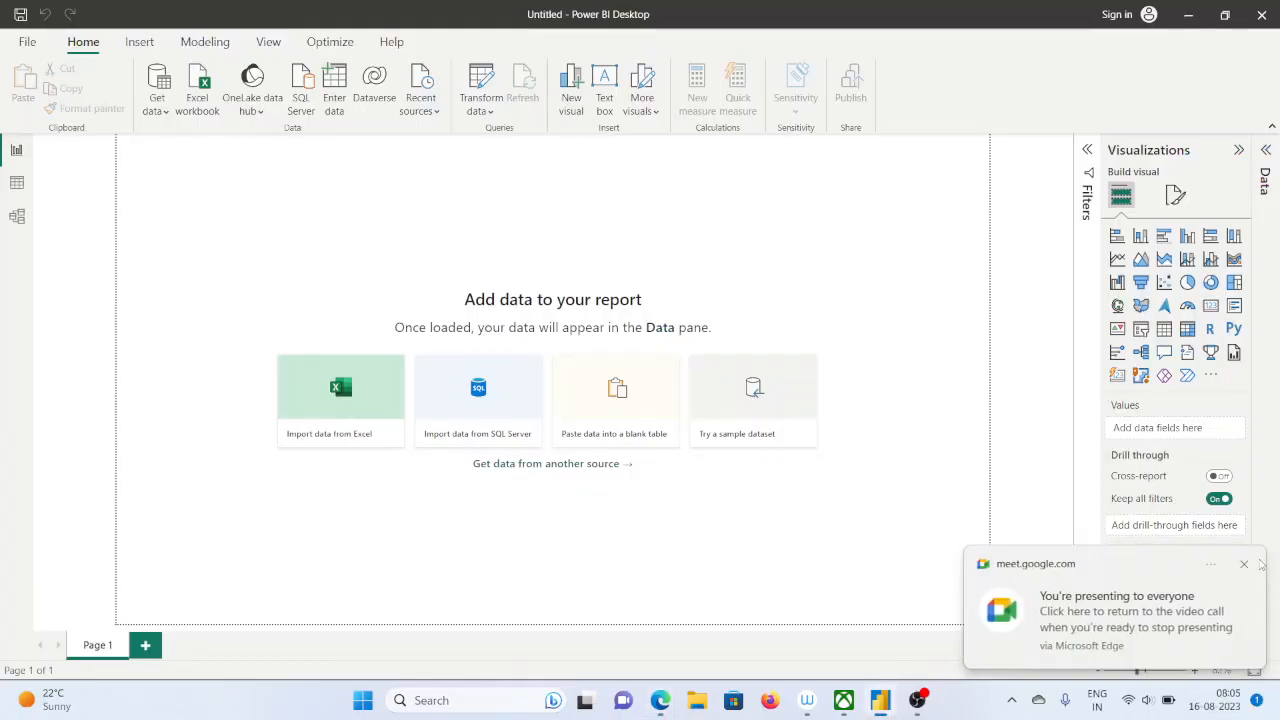
Close the WhatsApp tab in the Edge window with the Google Meet call, returning to Power BI Desktop
mouse_move(660, 708)
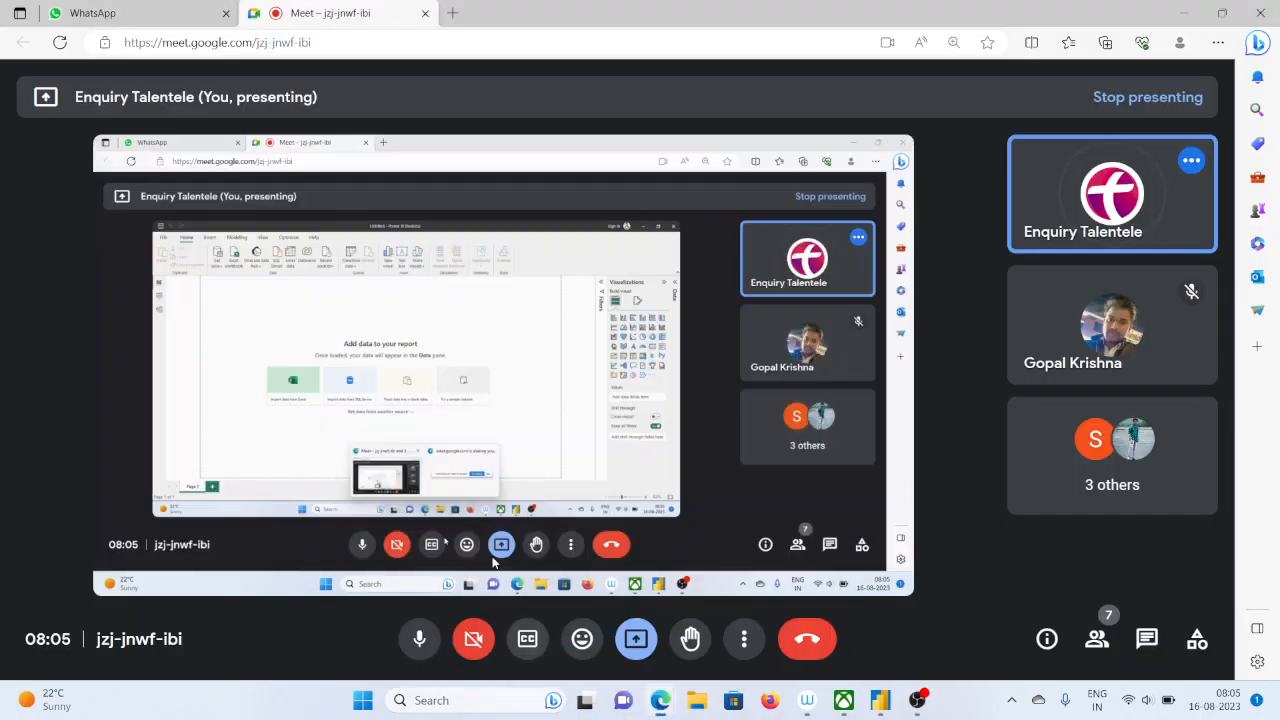
click(556, 630)
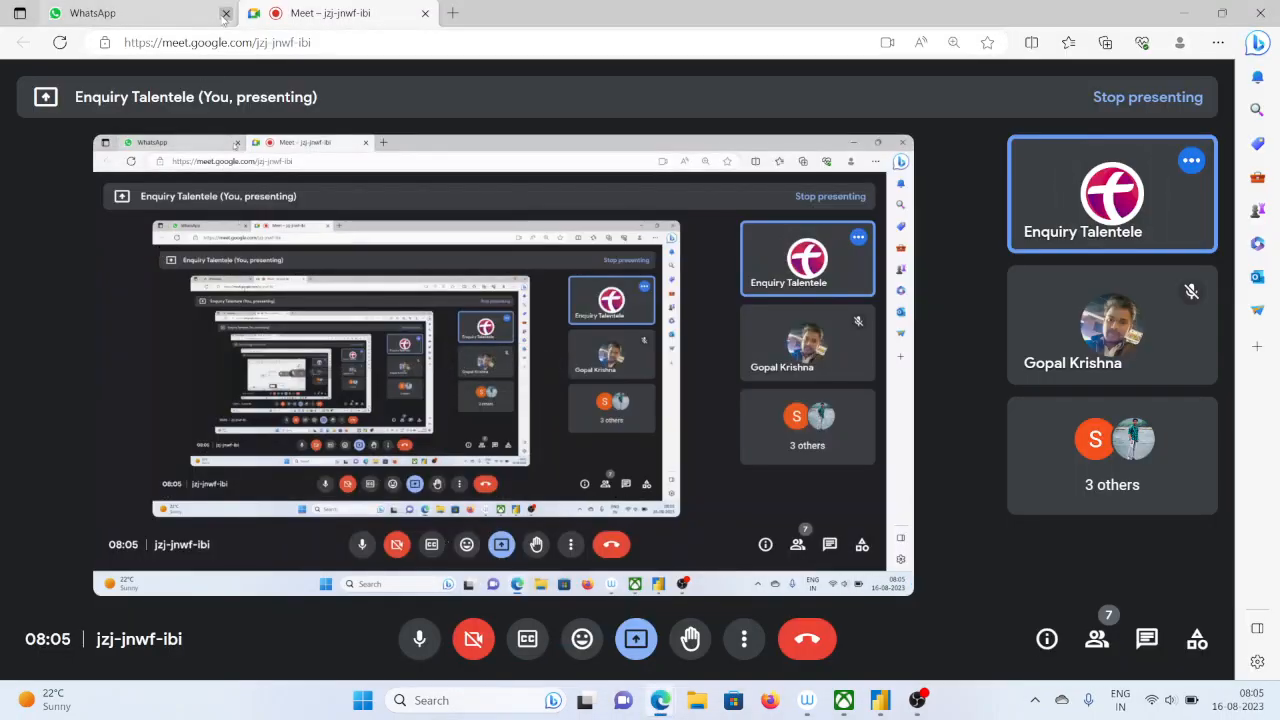
click(225, 13)
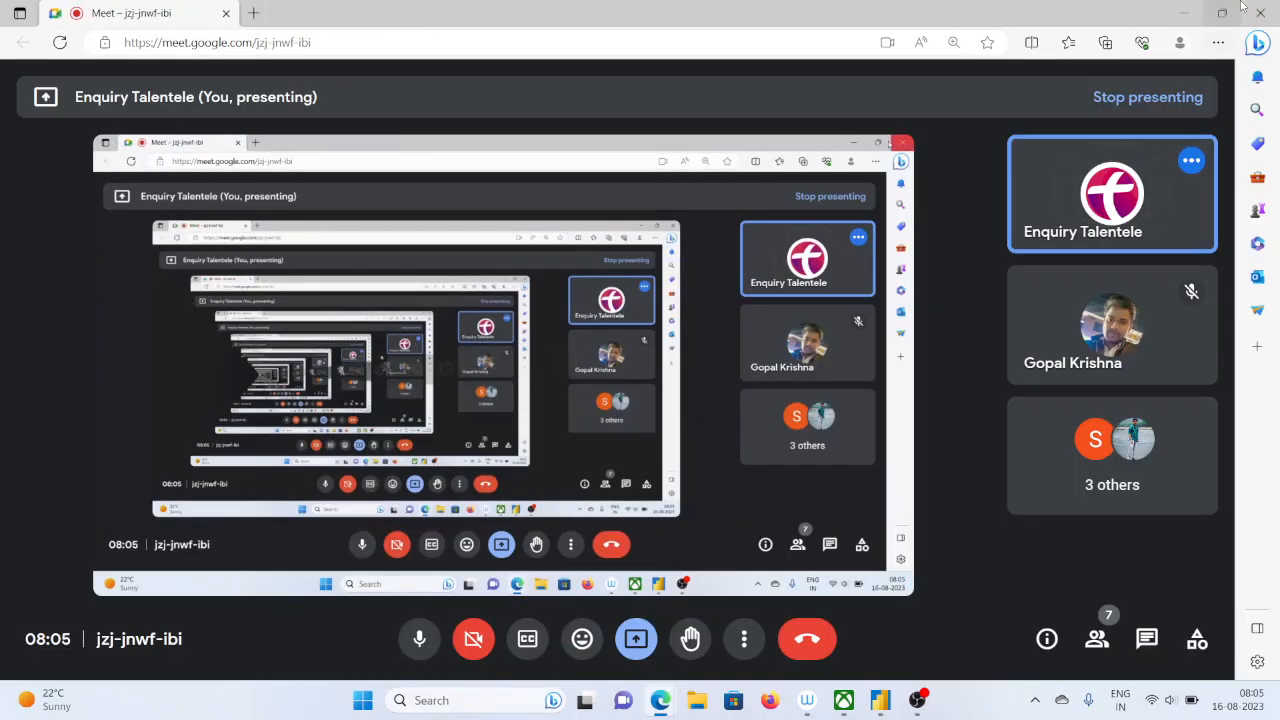
click(1183, 12)
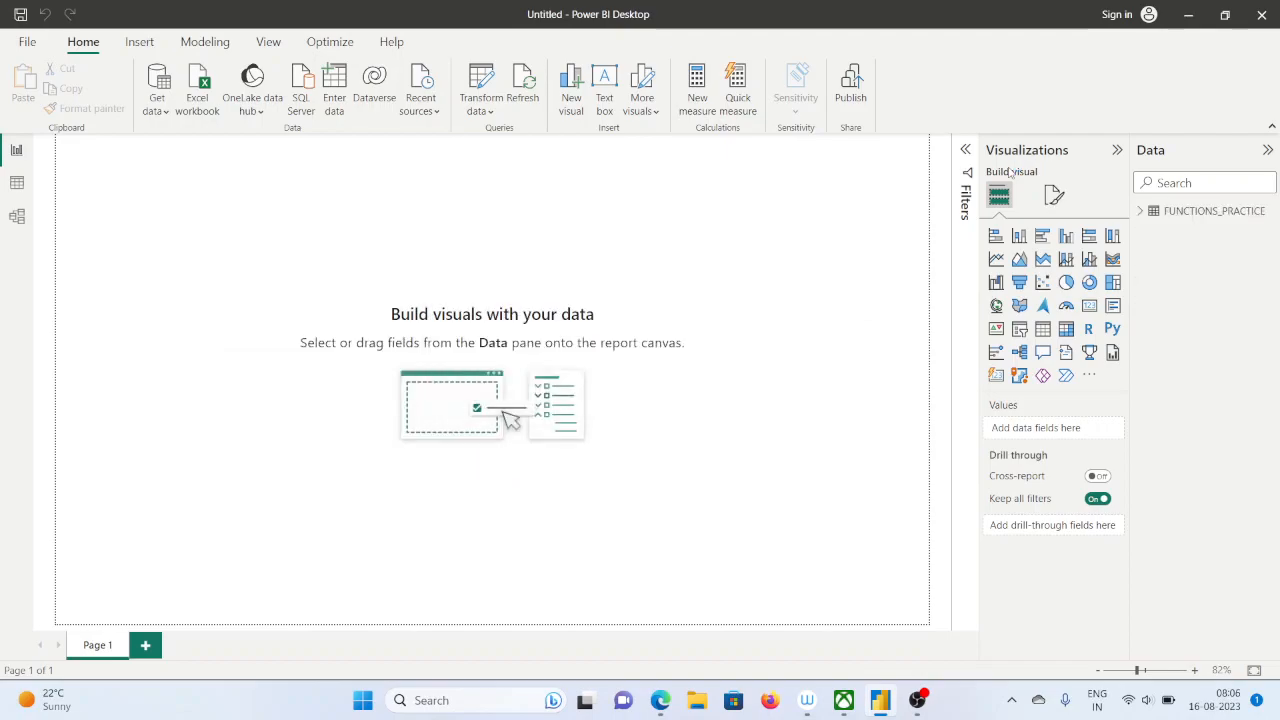
Examine the fields and the data rows of the FUNCTIONS_PRACTICE table, including its Sales and Units columns
click(1141, 211)
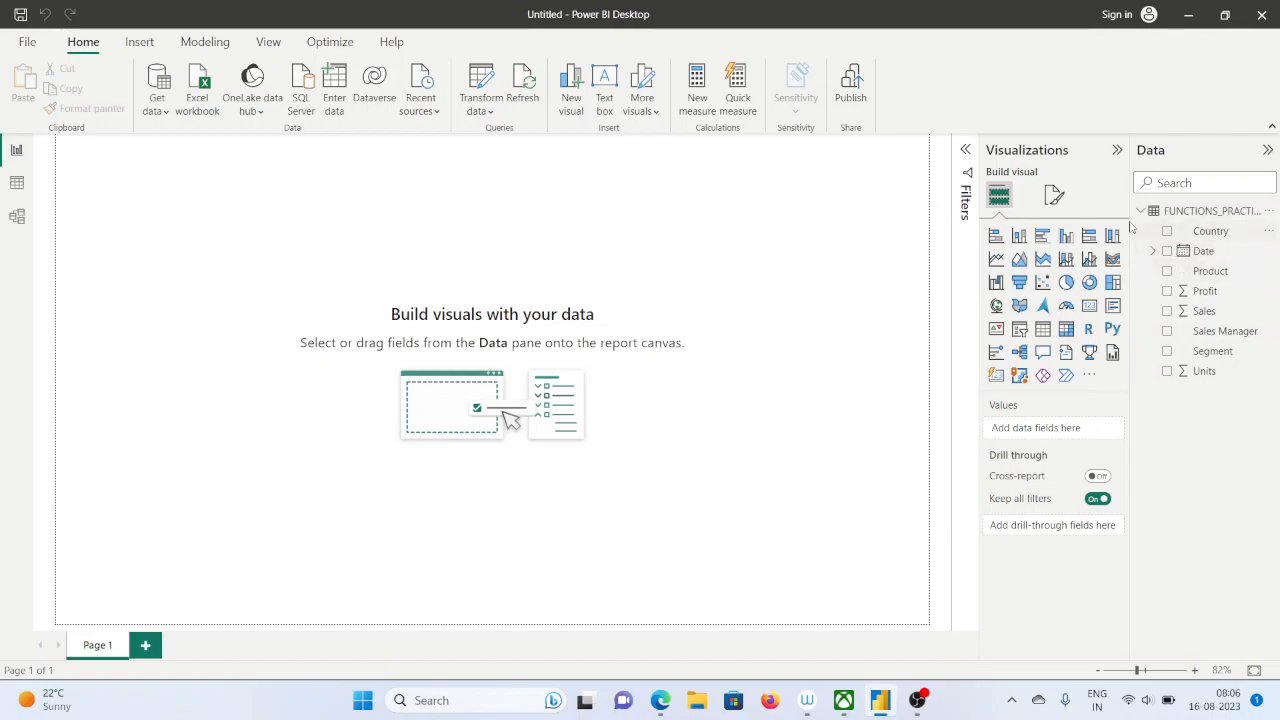
click(17, 183)
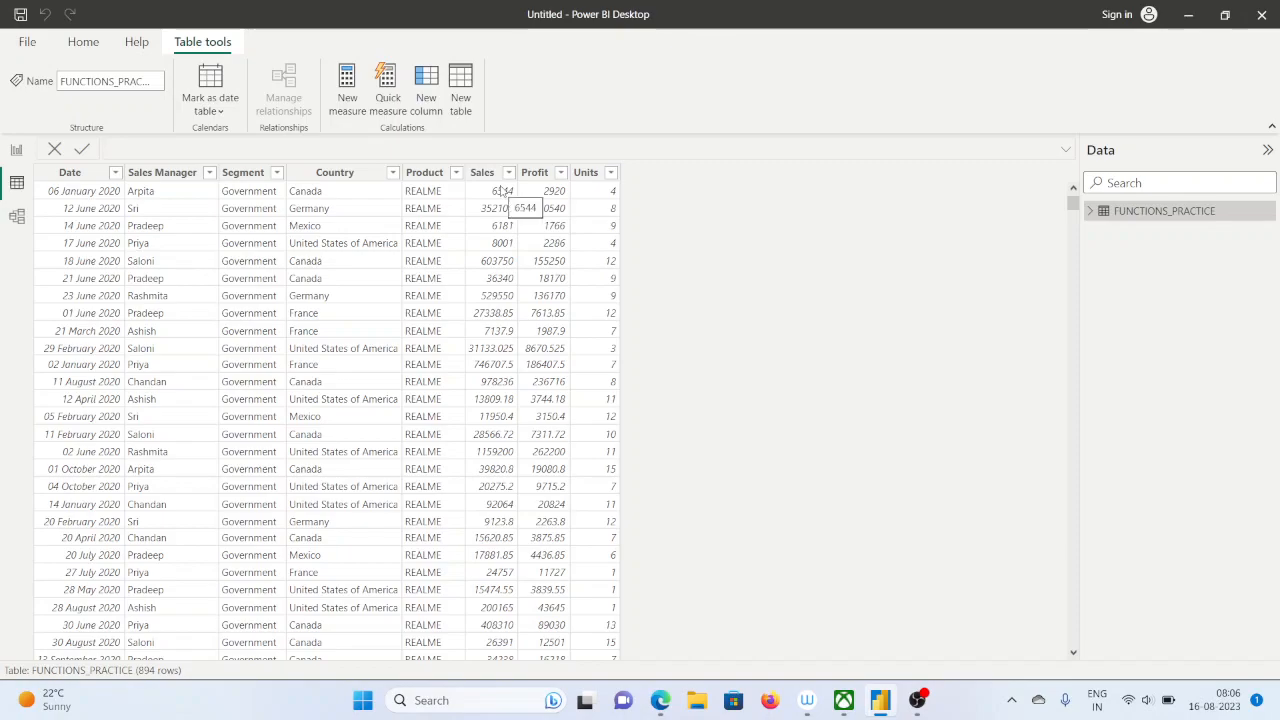
click(588, 173)
Switch to File Explorer and open the Sales_dax workbook from the Power Bi folder in Excel
click(697, 703)
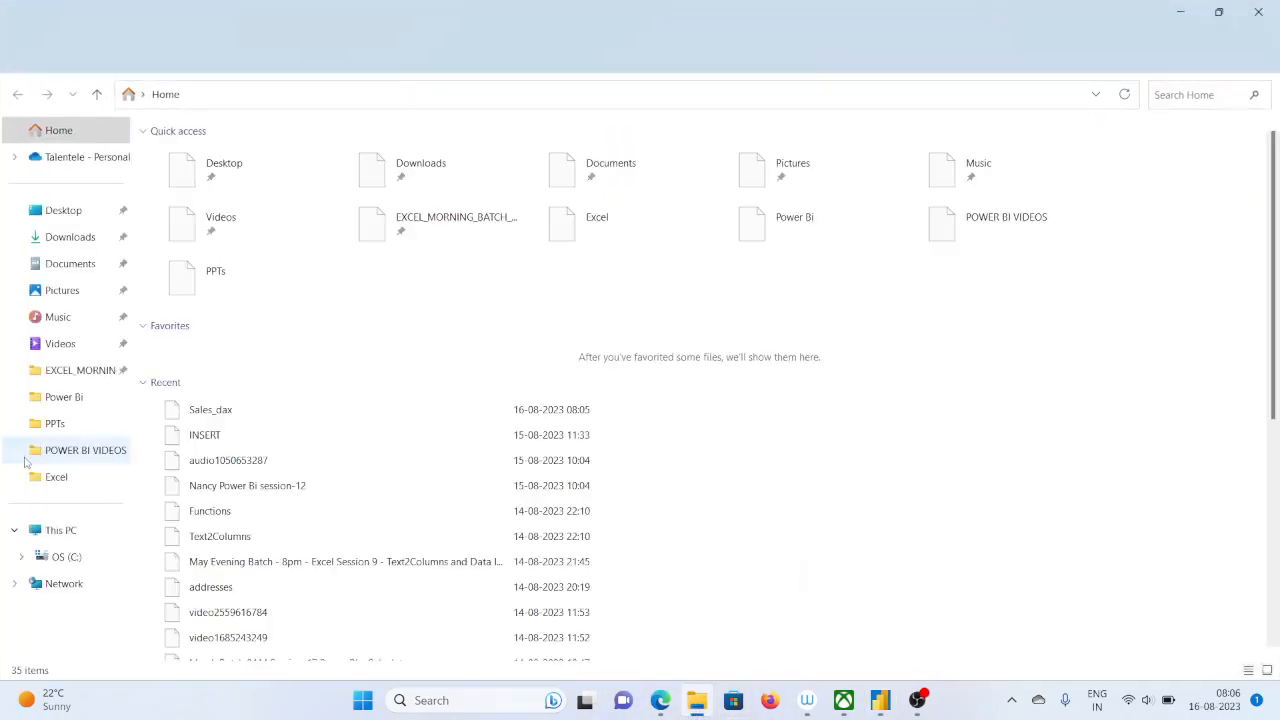
click(75, 398)
scroll(322, 427, down, 5)
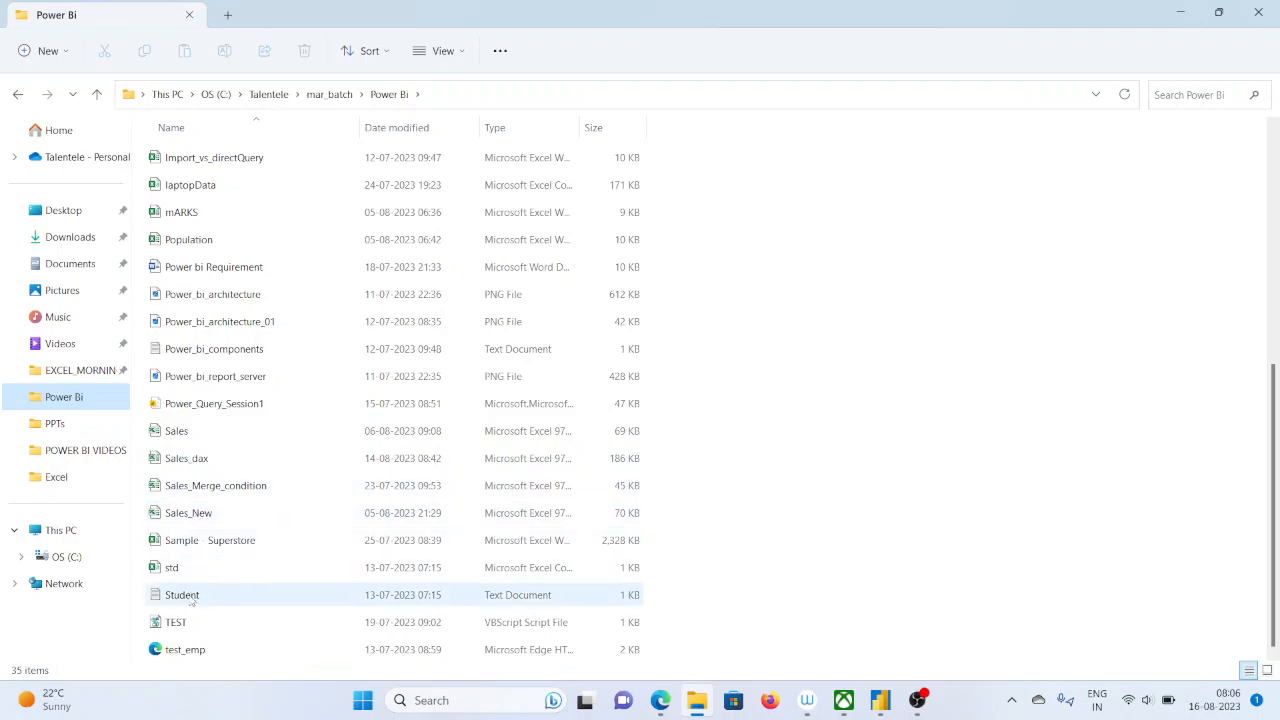
double_click(193, 459)
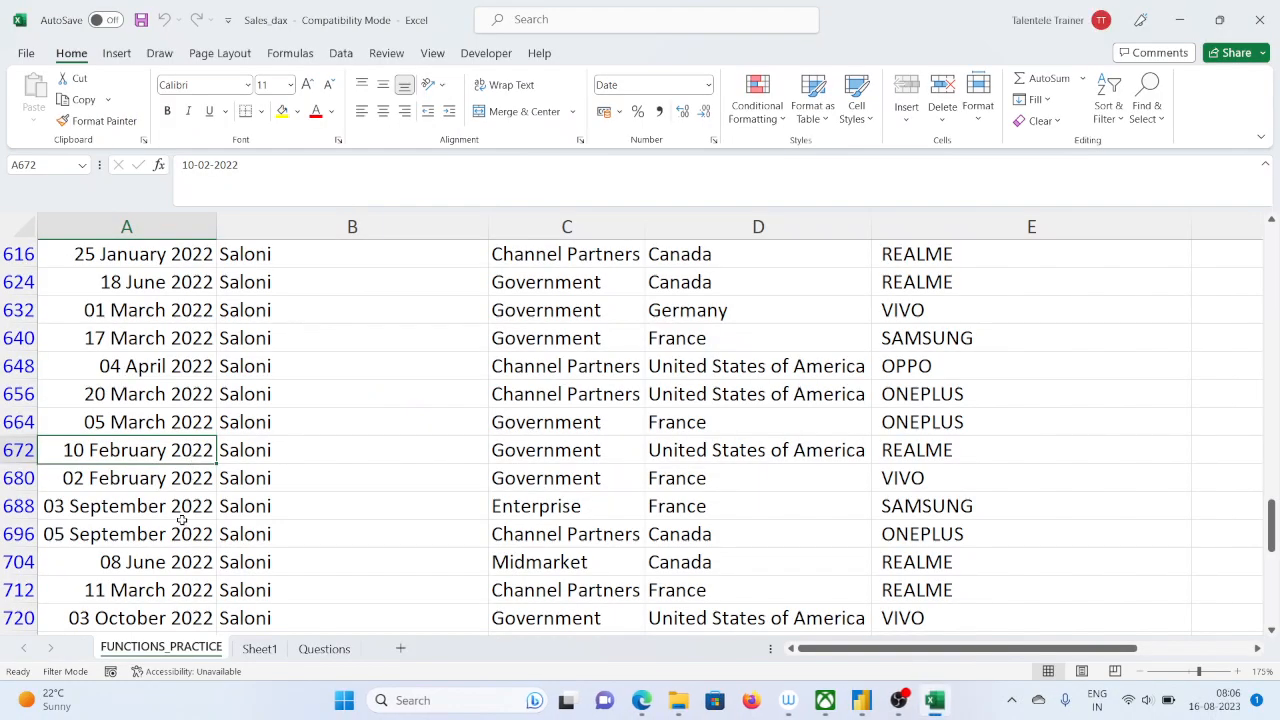
Create a copy of the FUNCTIONS_PRACTICE sheet in the same workbook, placed before the original
right_click(187, 655)
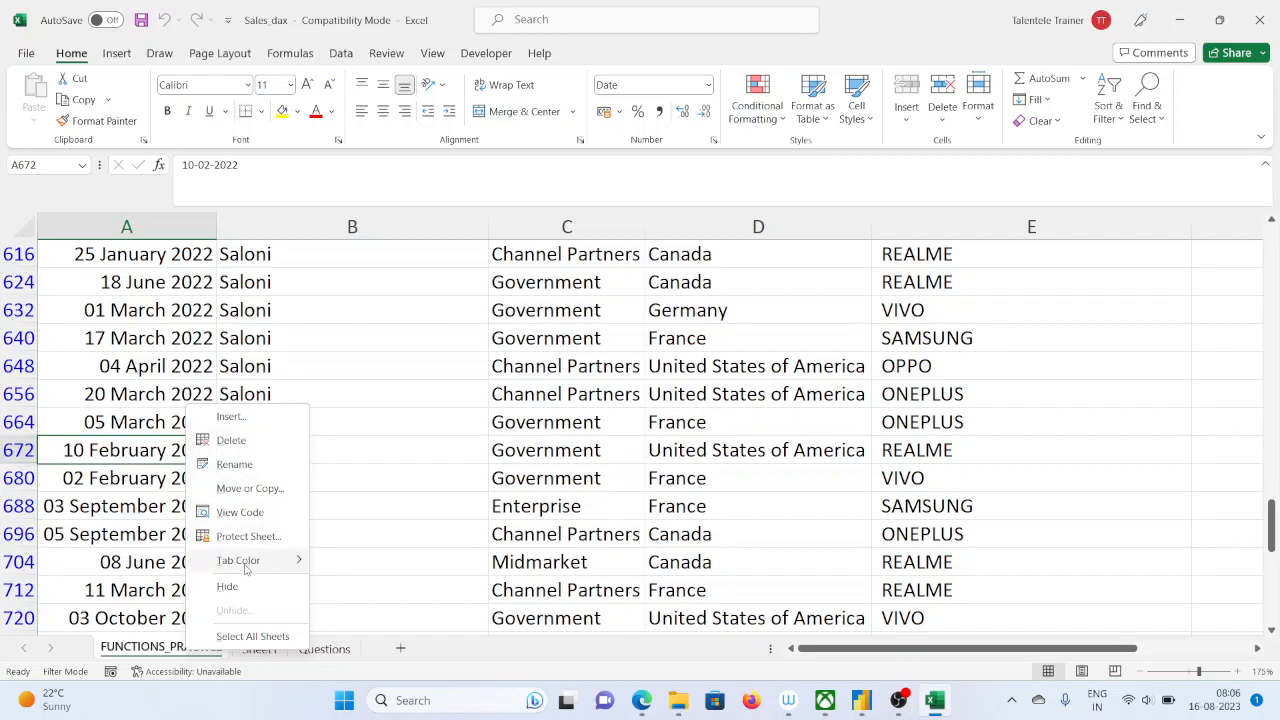
click(248, 488)
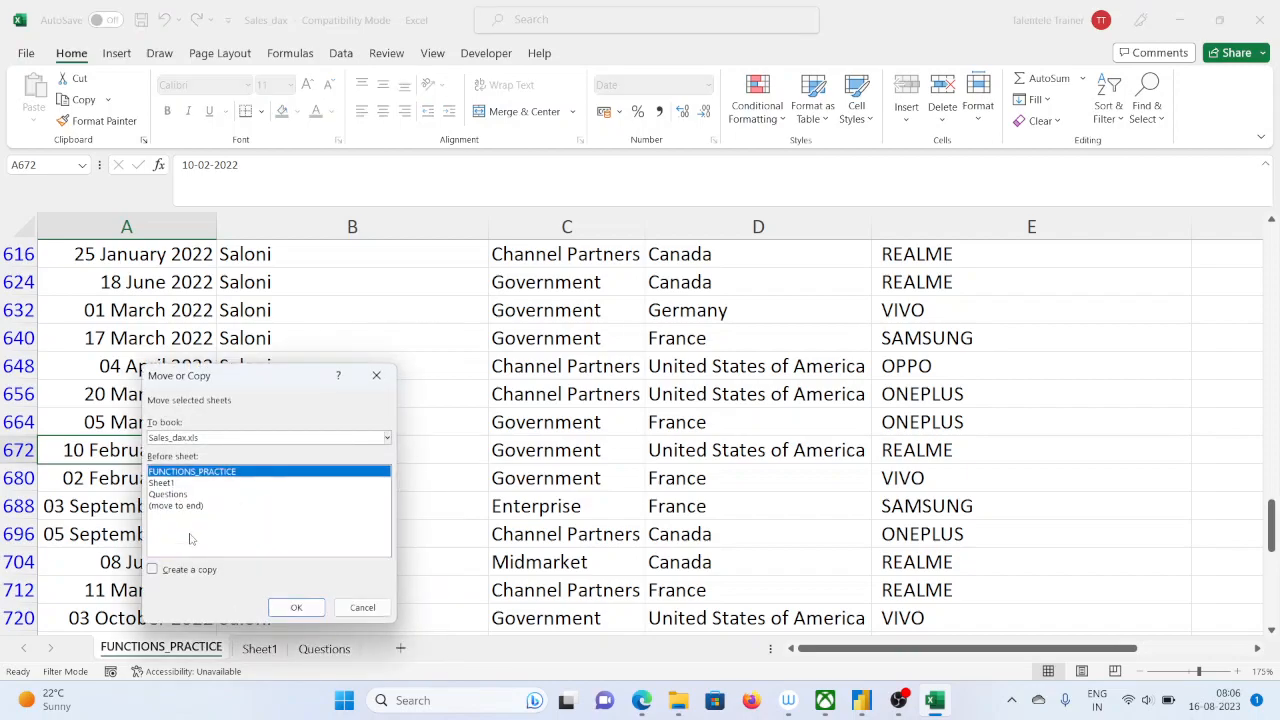
click(152, 569)
click(296, 607)
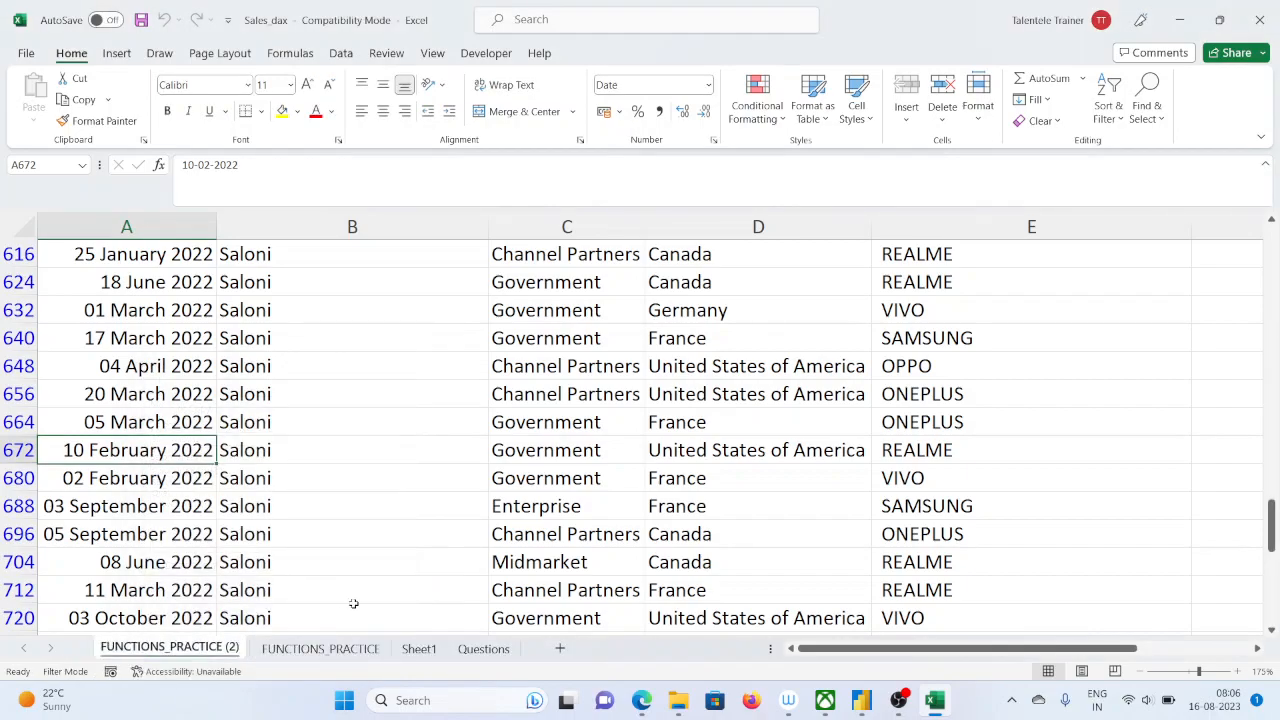
Remove the filter from the header row of the copied sheet
scroll(369, 480, up, 5)
drag(1272, 465, 1272, 240)
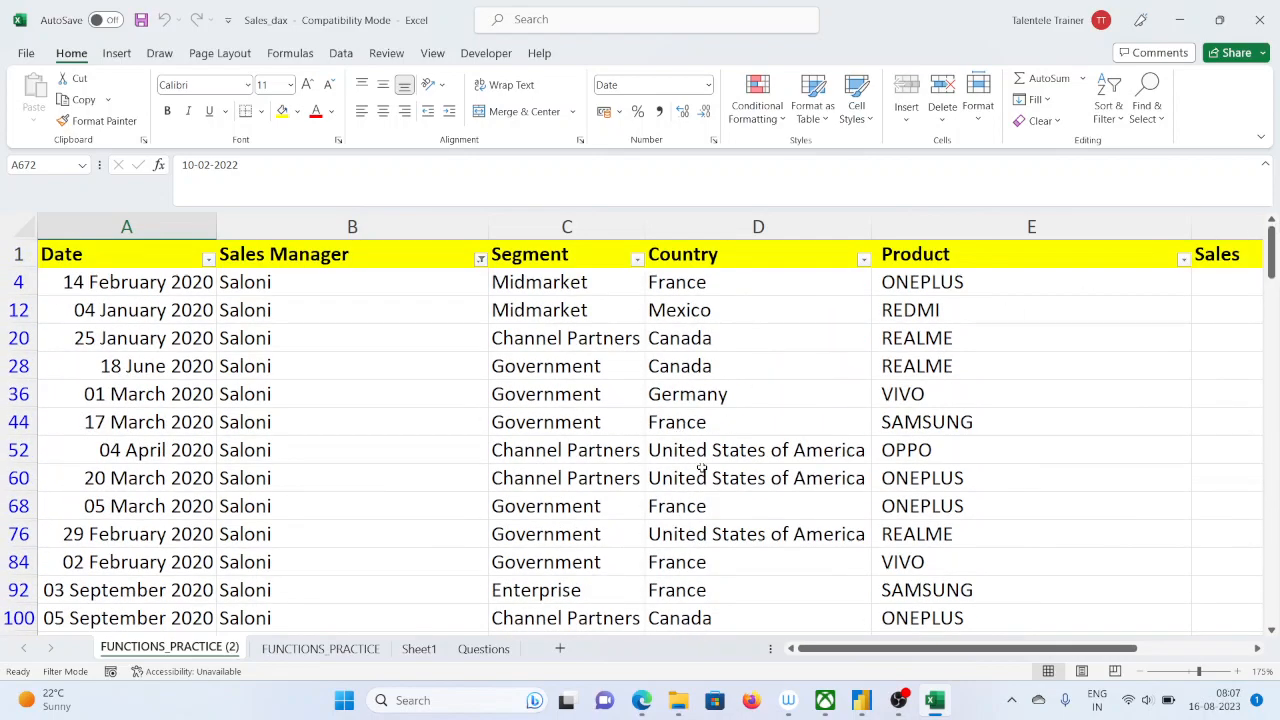
drag(1119, 649, 1238, 648)
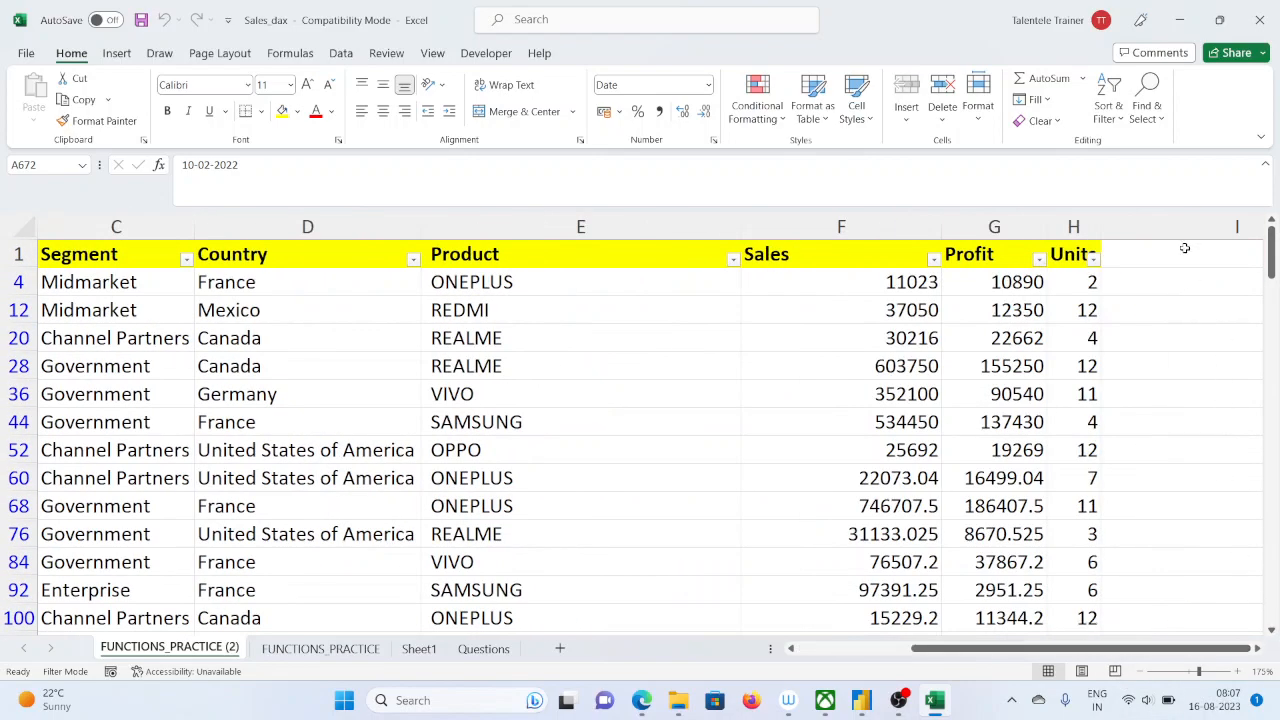
click(401, 254)
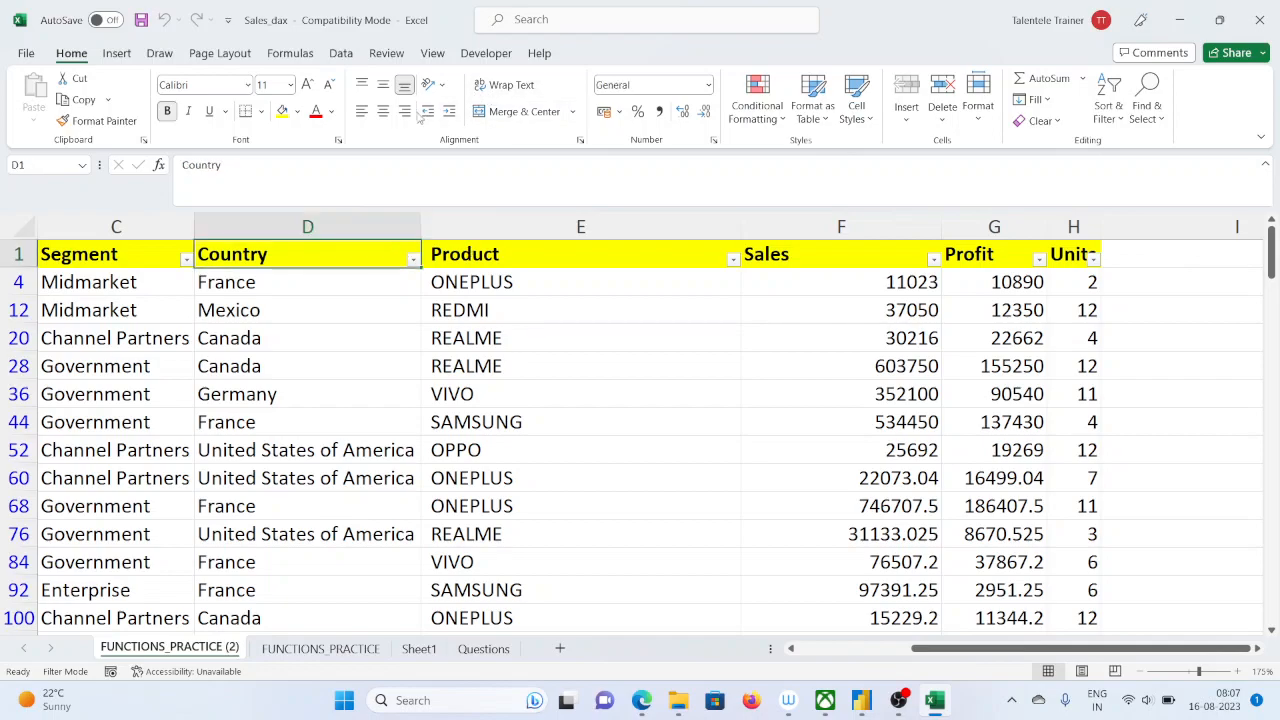
click(339, 54)
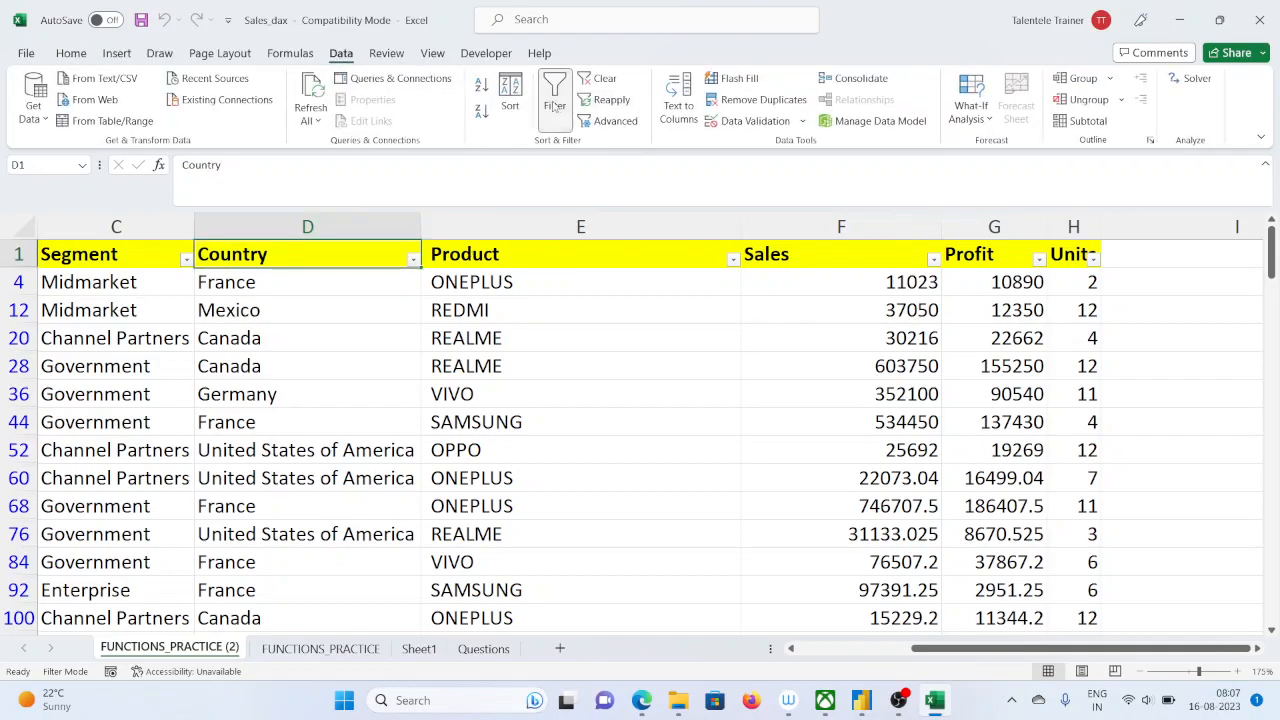
click(555, 100)
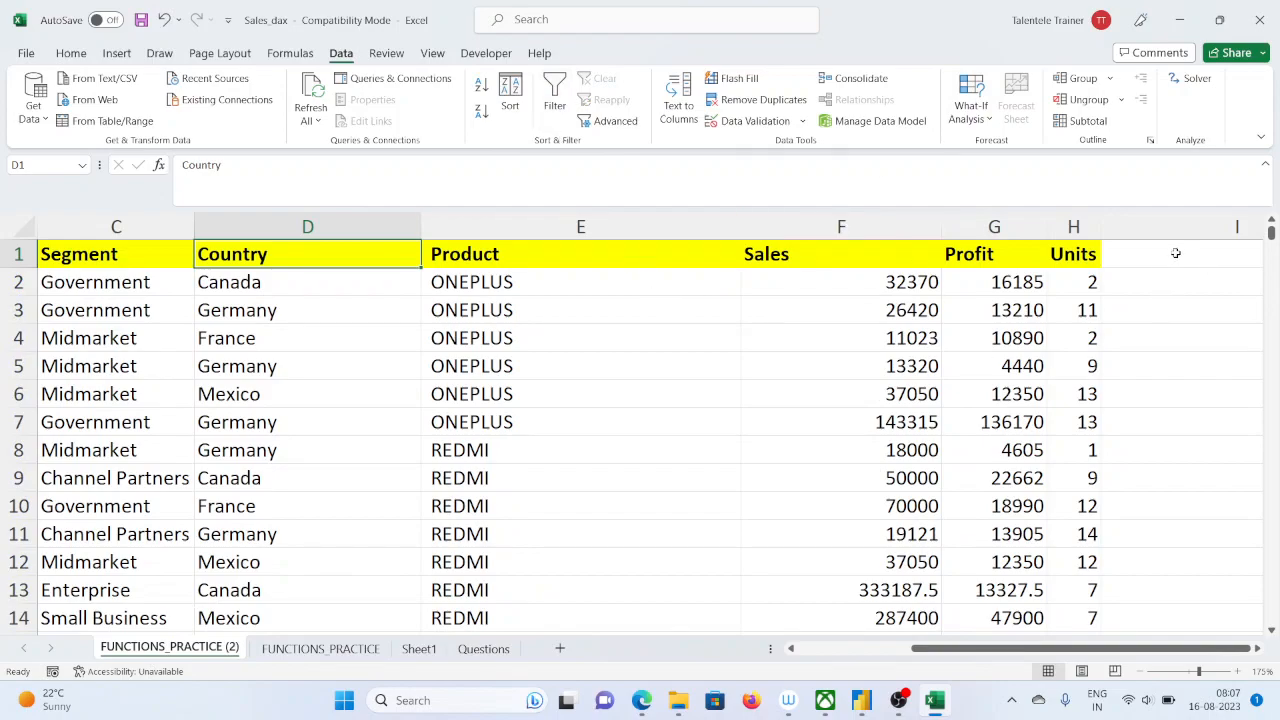
Enter the column header "Total sales" in cell I1, beside the Units column
click(1184, 254)
text(T)
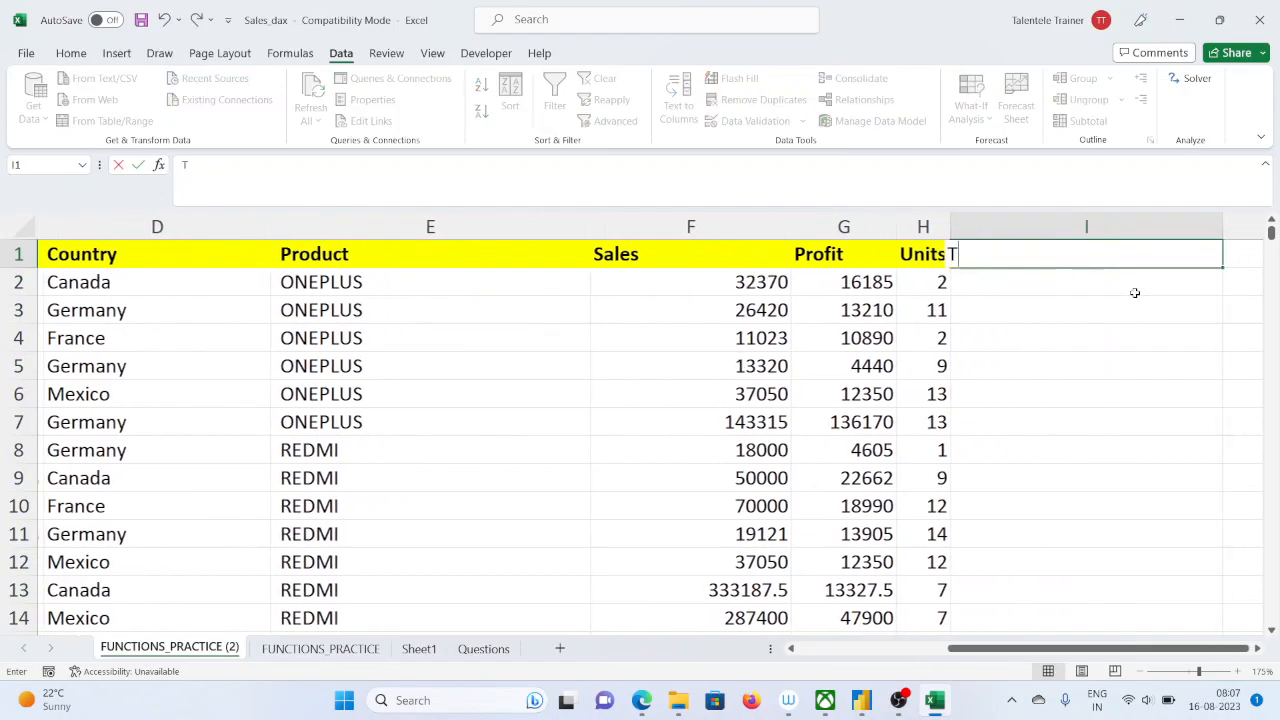
text(otal sales=)
key(BackSpace)
key(Return)
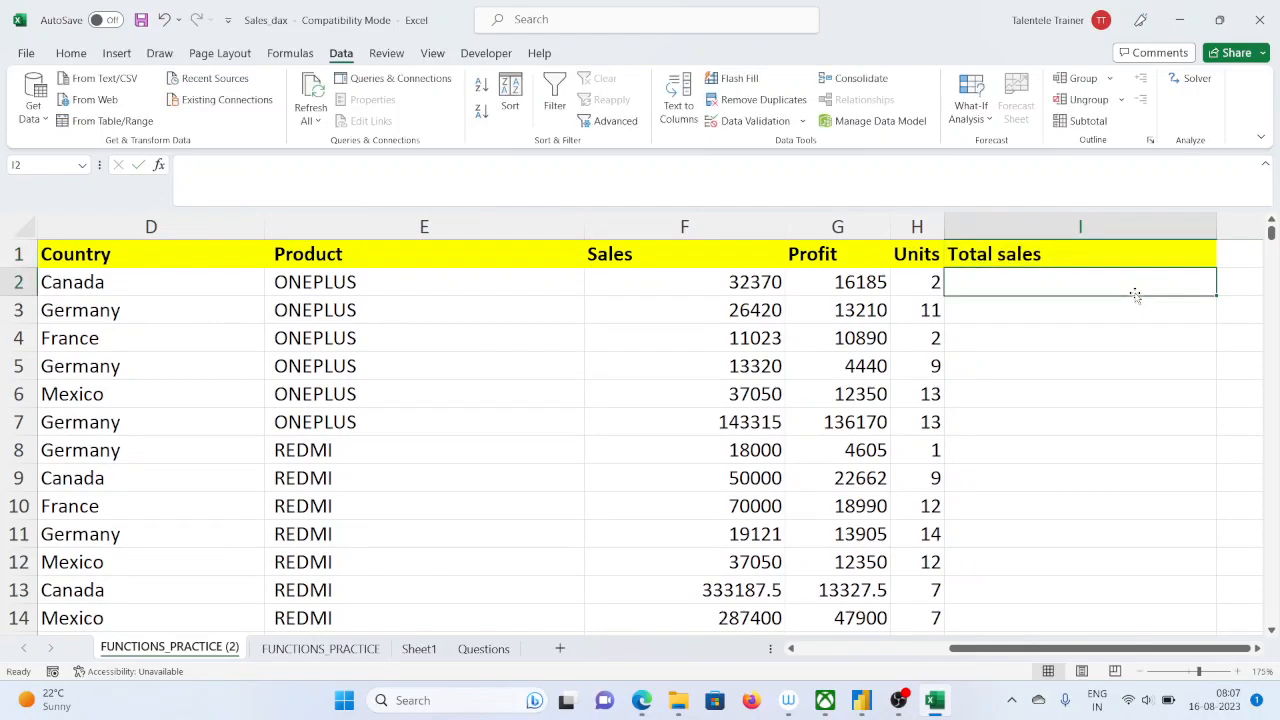
Calculate total sales in I2 with the formula =F2*H2 and fill it down to the last data row
text(=)
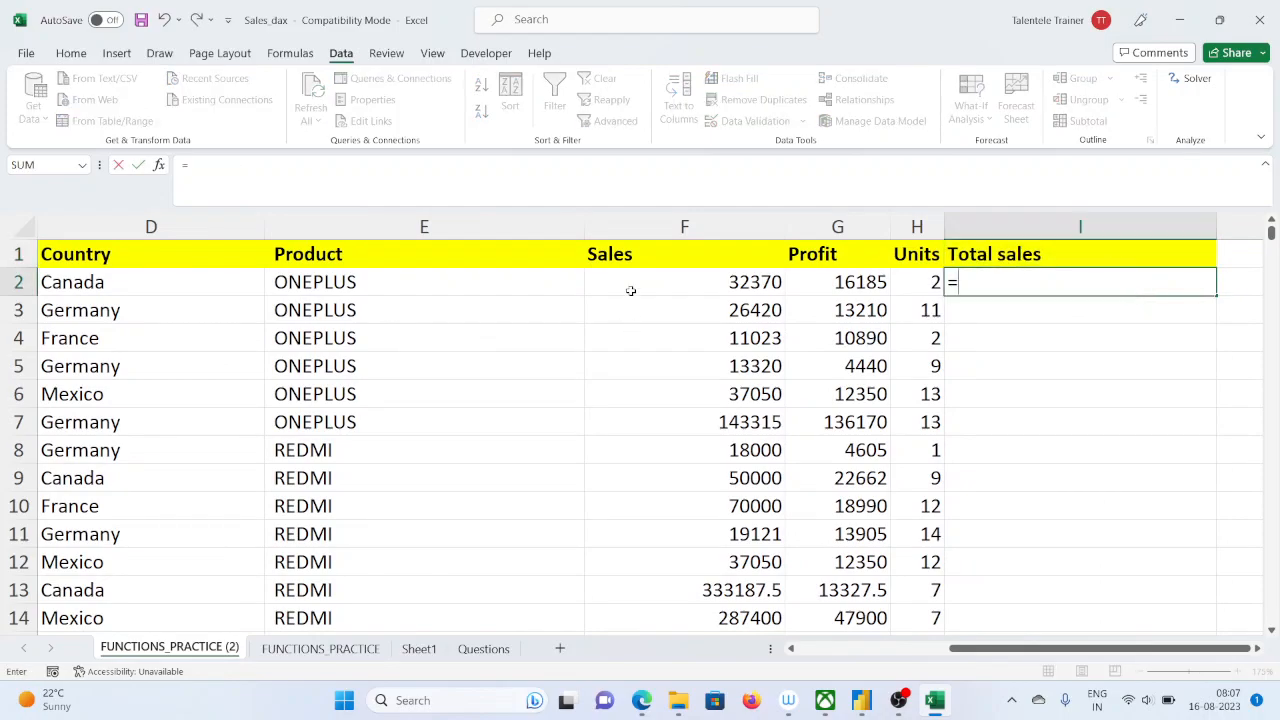
click(718, 282)
text(*)
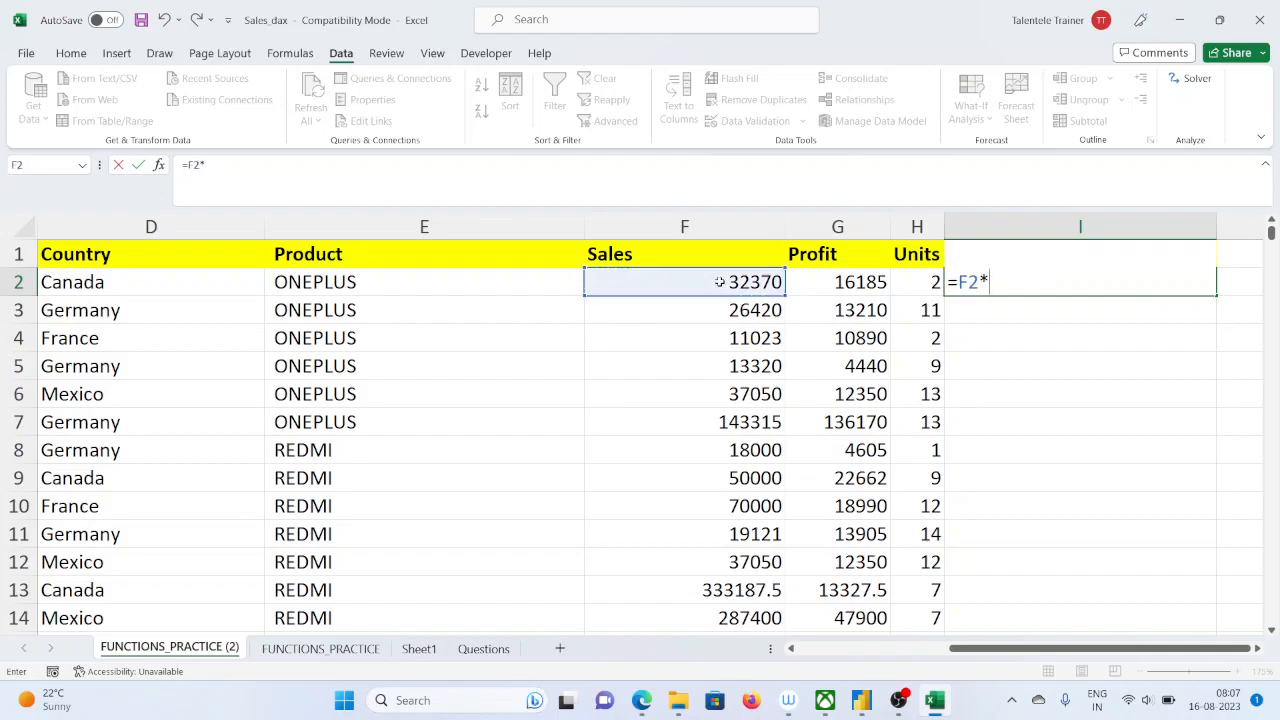
click(918, 282)
key(Return)
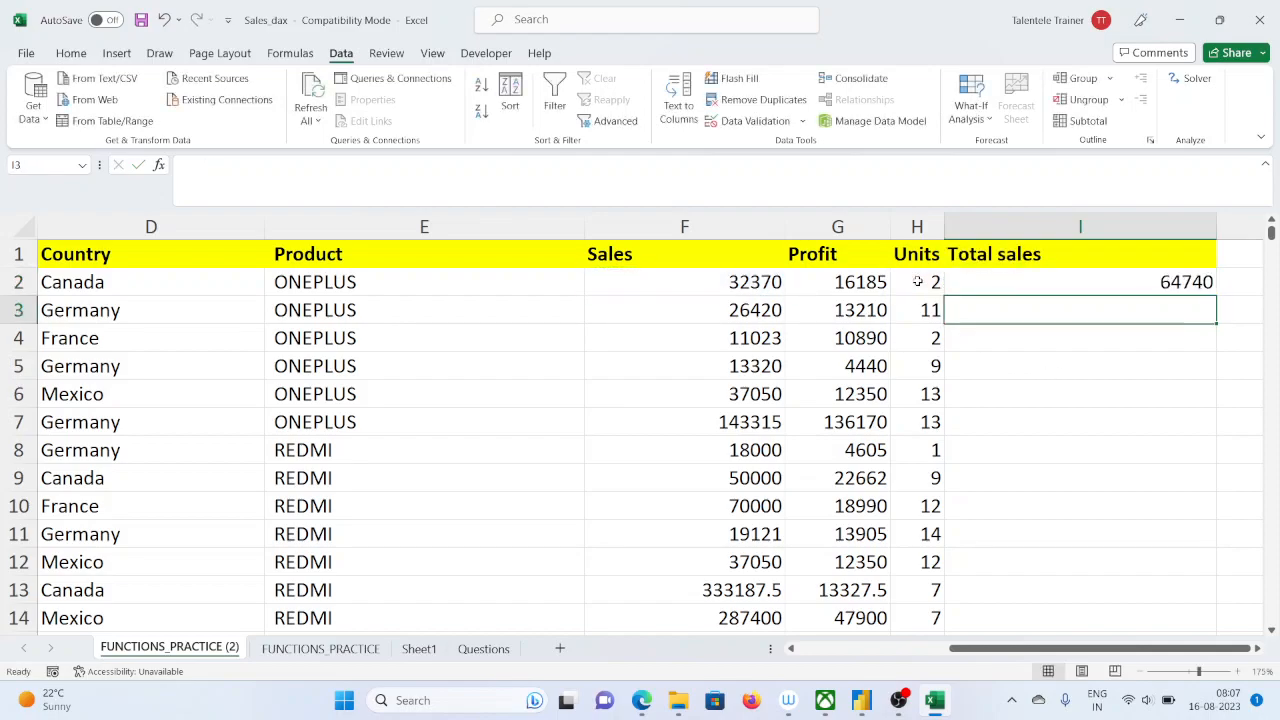
click(1205, 285)
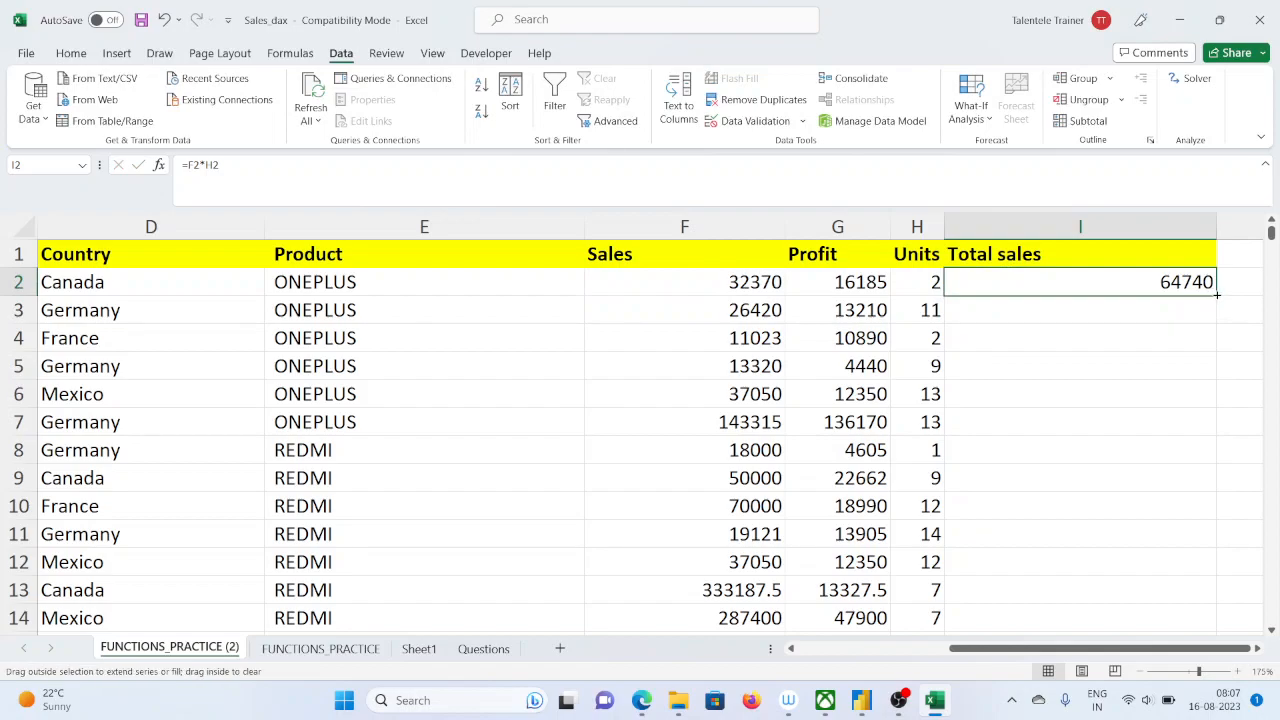
double_click(1217, 295)
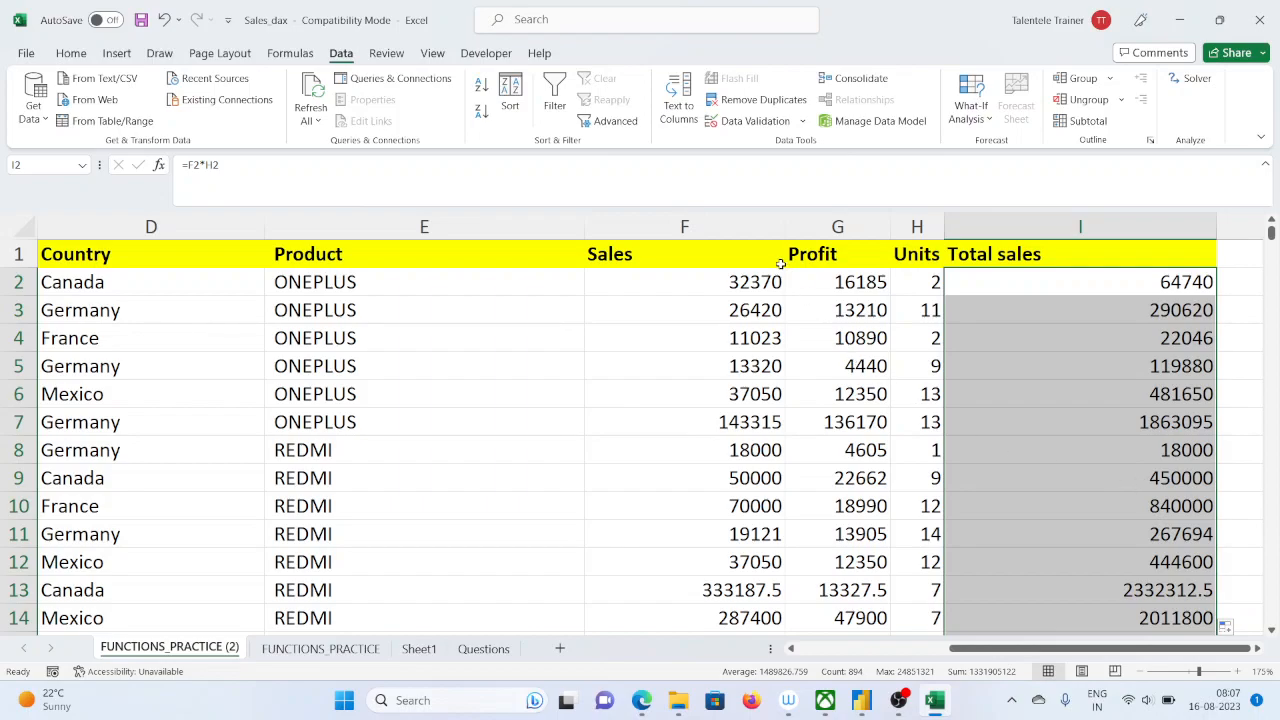
Total the Total sales column in cell I896, below the last data row, with the formula =SUM(I2:I895)
scroll(1131, 420, down, 1)
scroll(1120, 420, up, 1)
scroll(1259, 510, down, 6)
drag(1272, 245, 1272, 614)
scroll(1100, 560, down, 2)
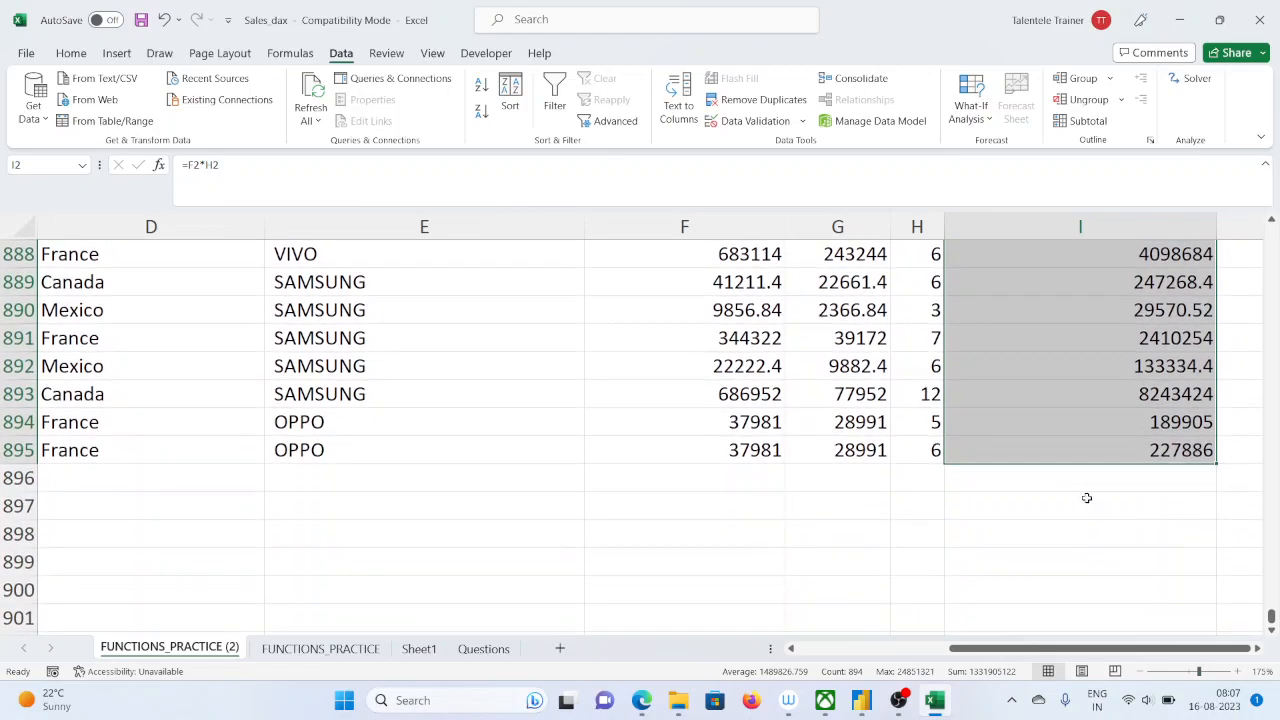
click(1100, 480)
text(=)
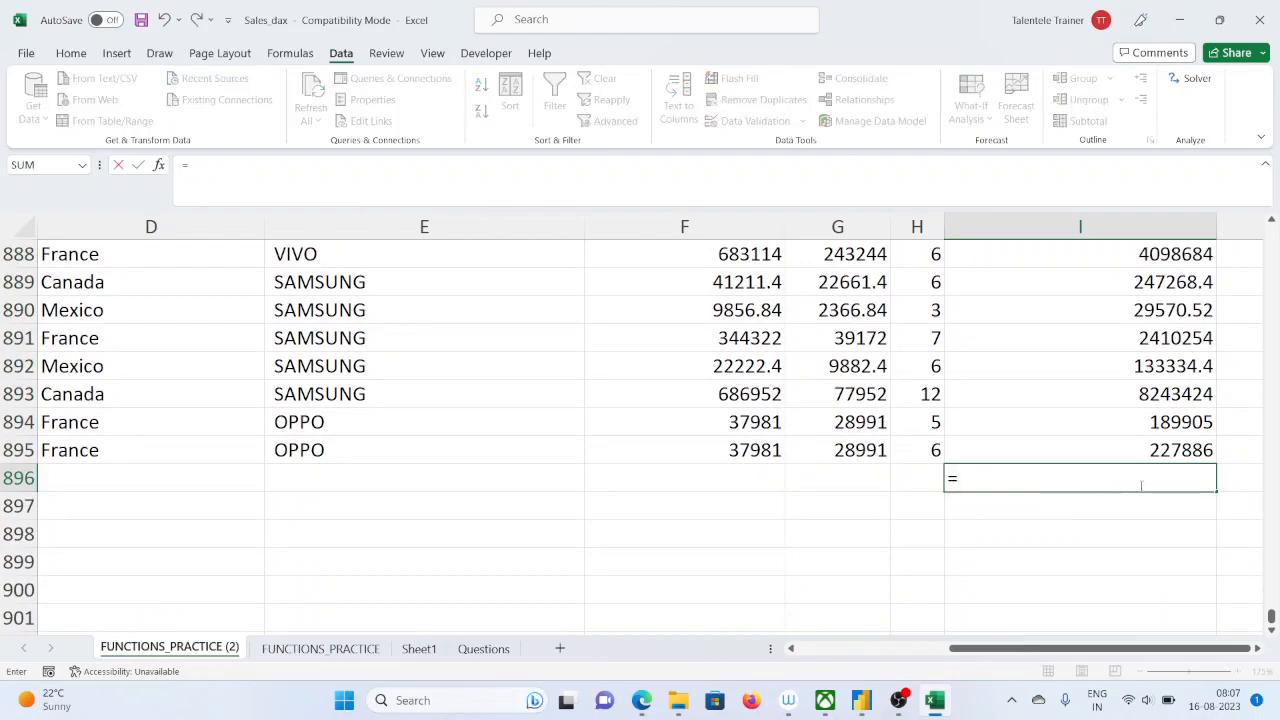
text(sum()
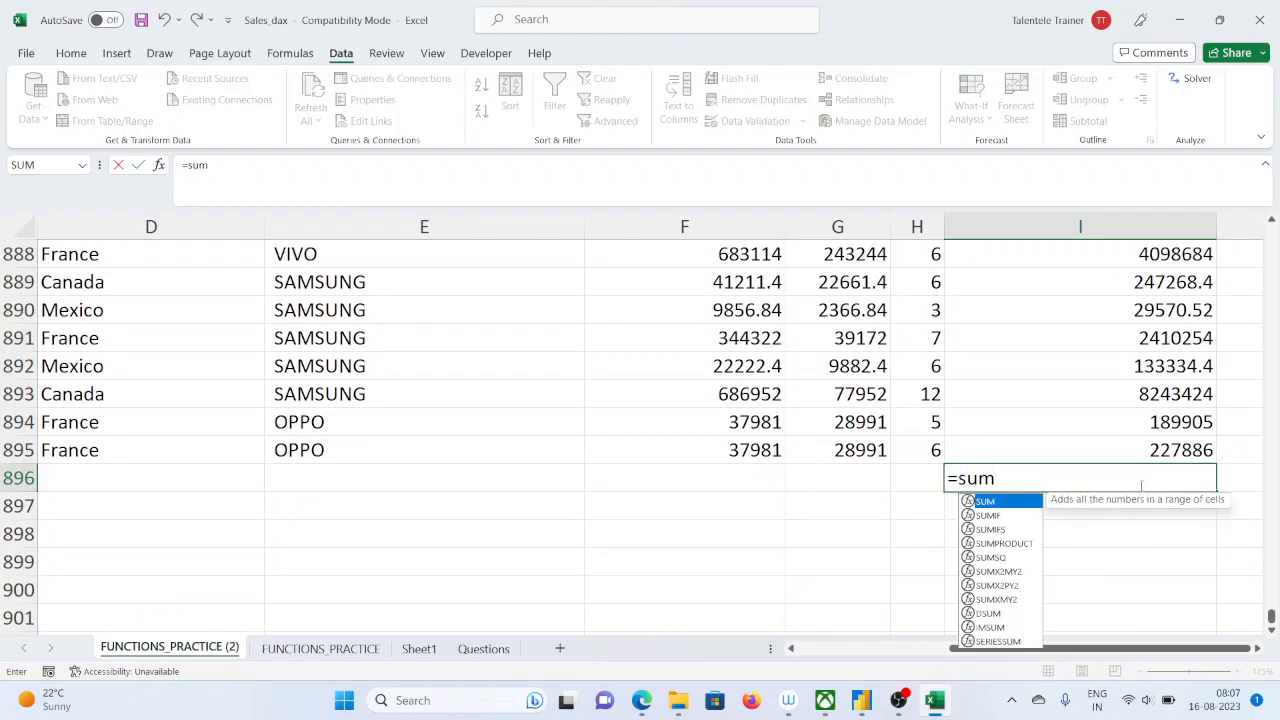
click(1169, 448)
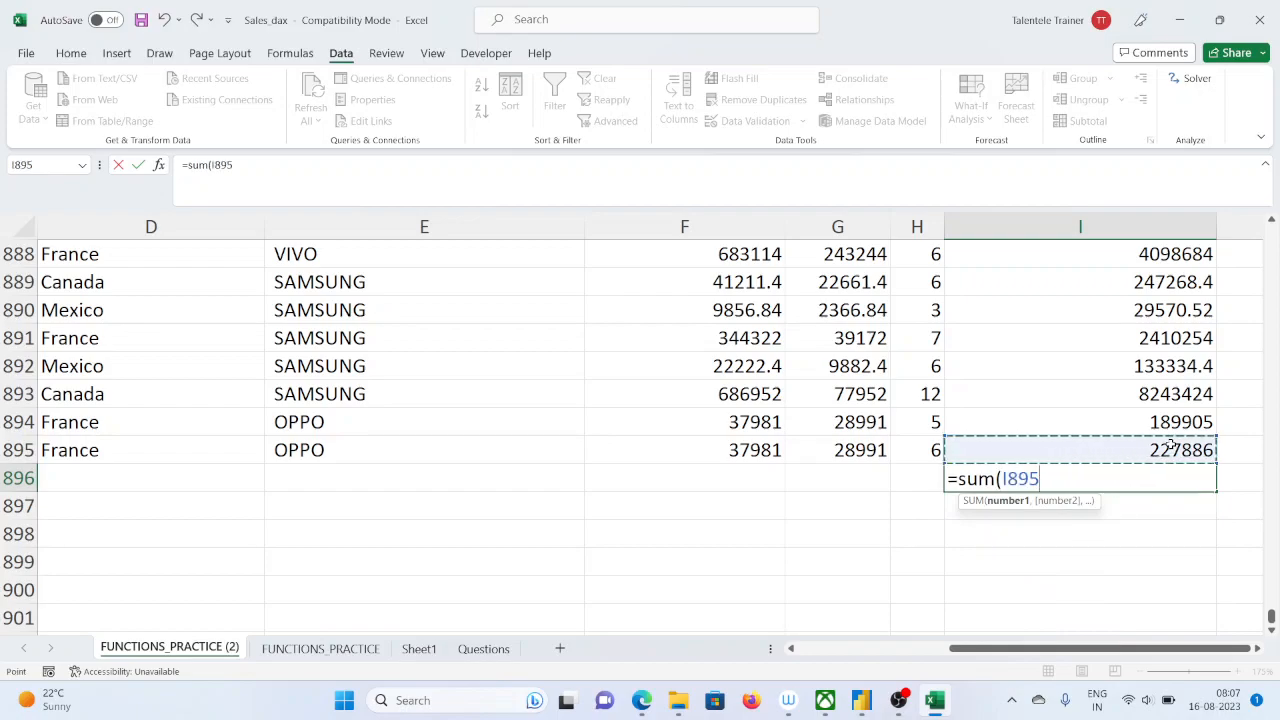
key(ctrl+shift+Up)
key(ctrl+shift+Down)
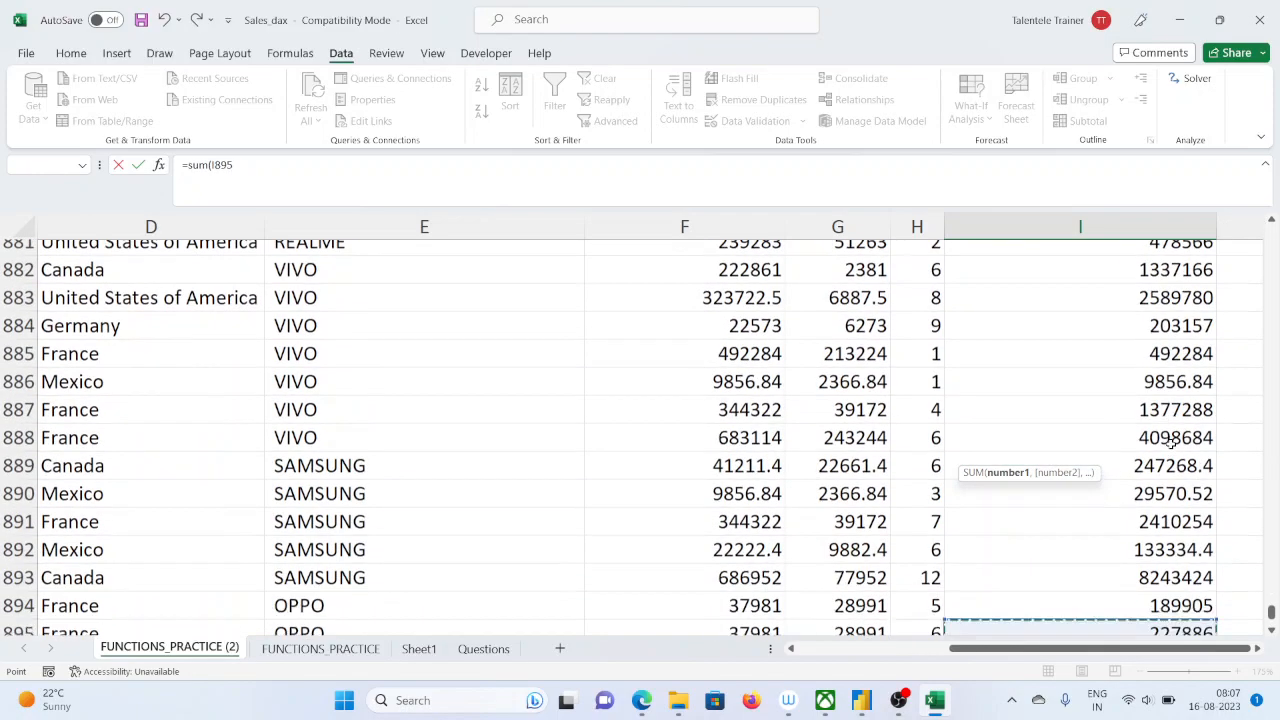
key(ctrl+shift+Up)
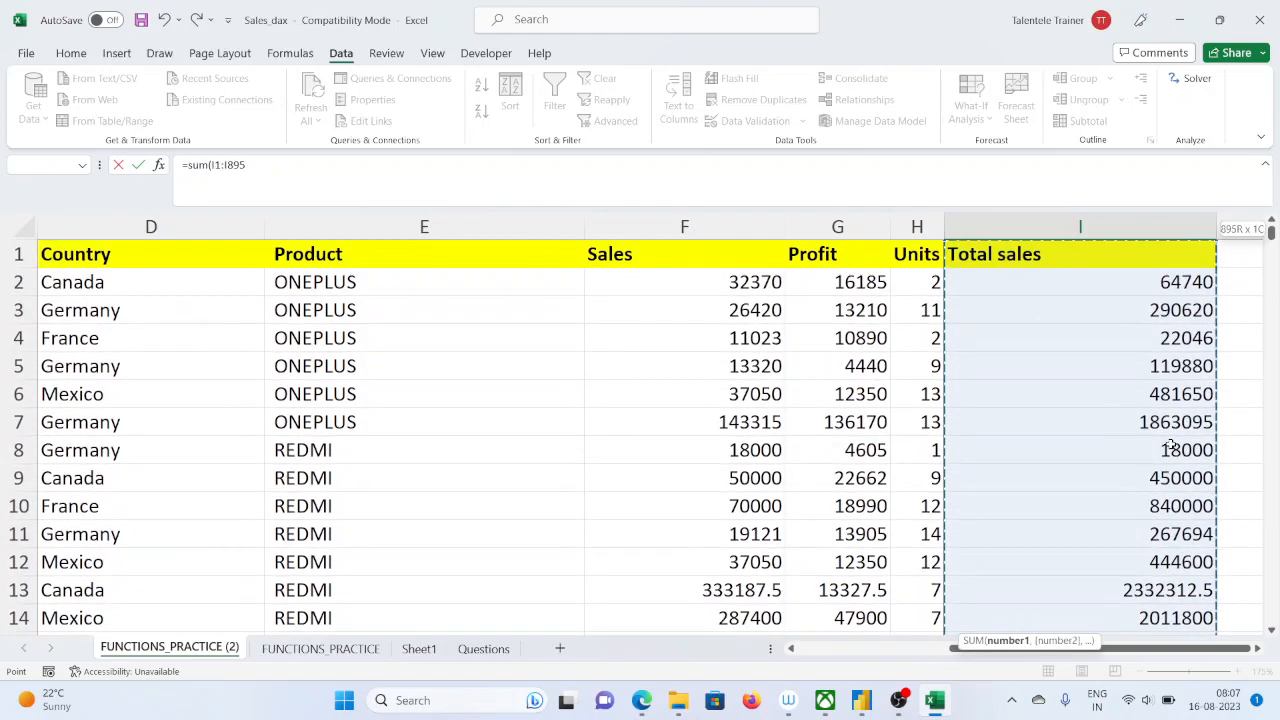
key(shift+Down)
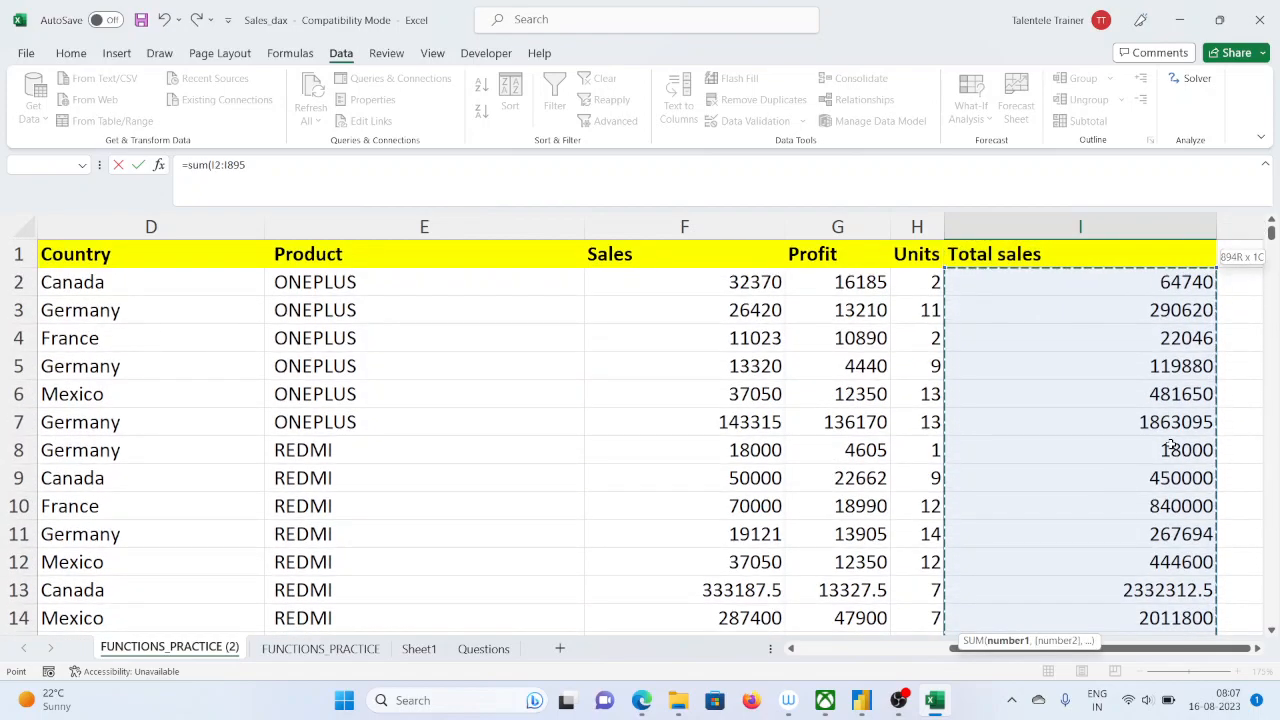
text())
key(Return)
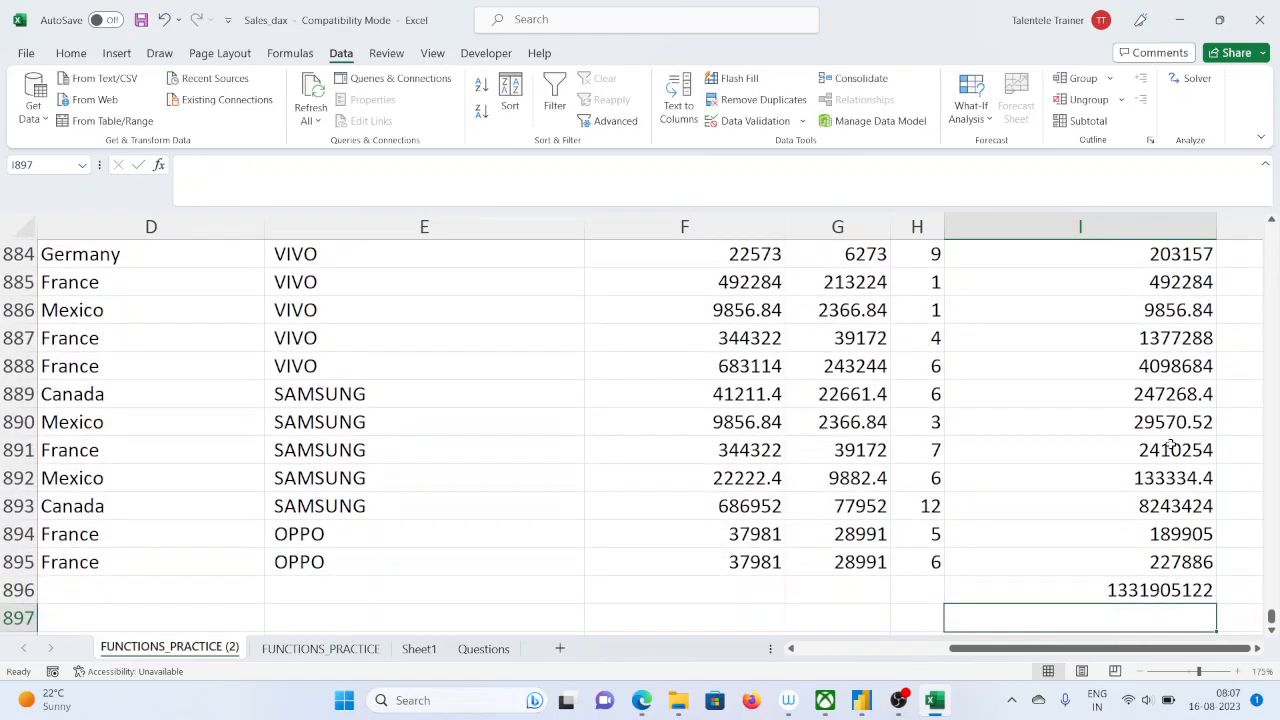
click(1123, 586)
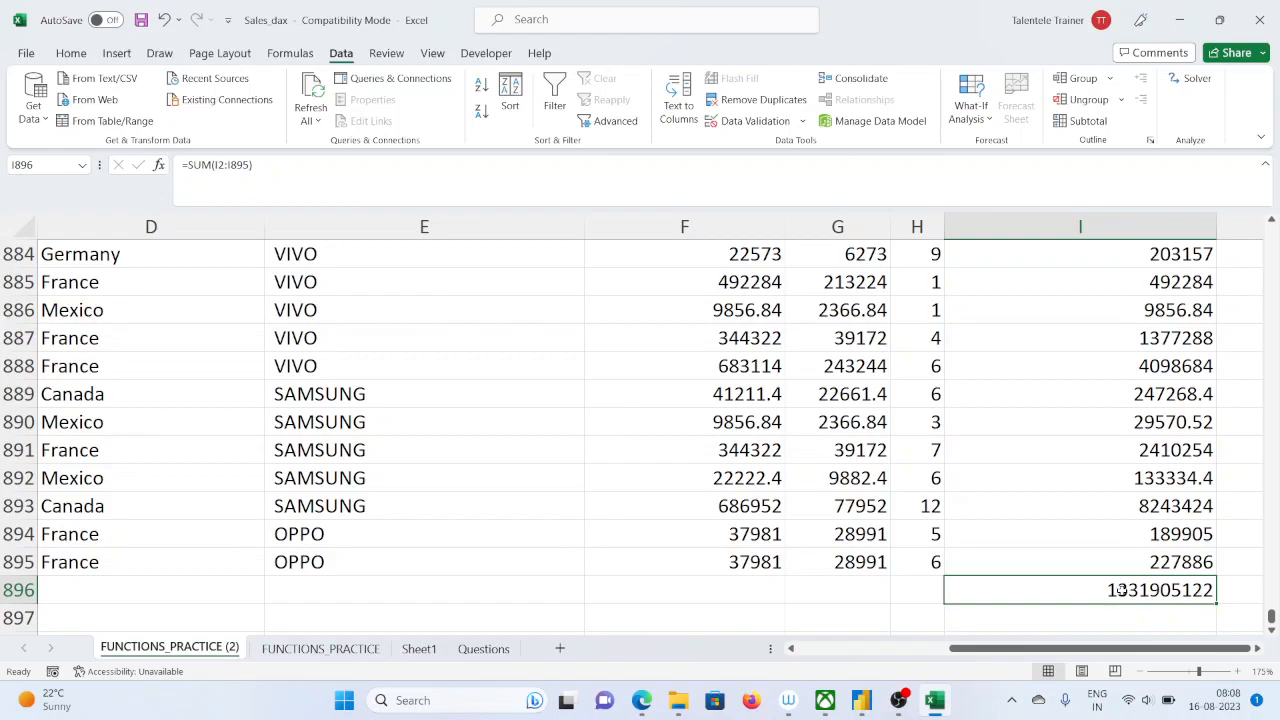
mouse_move(630, 690)
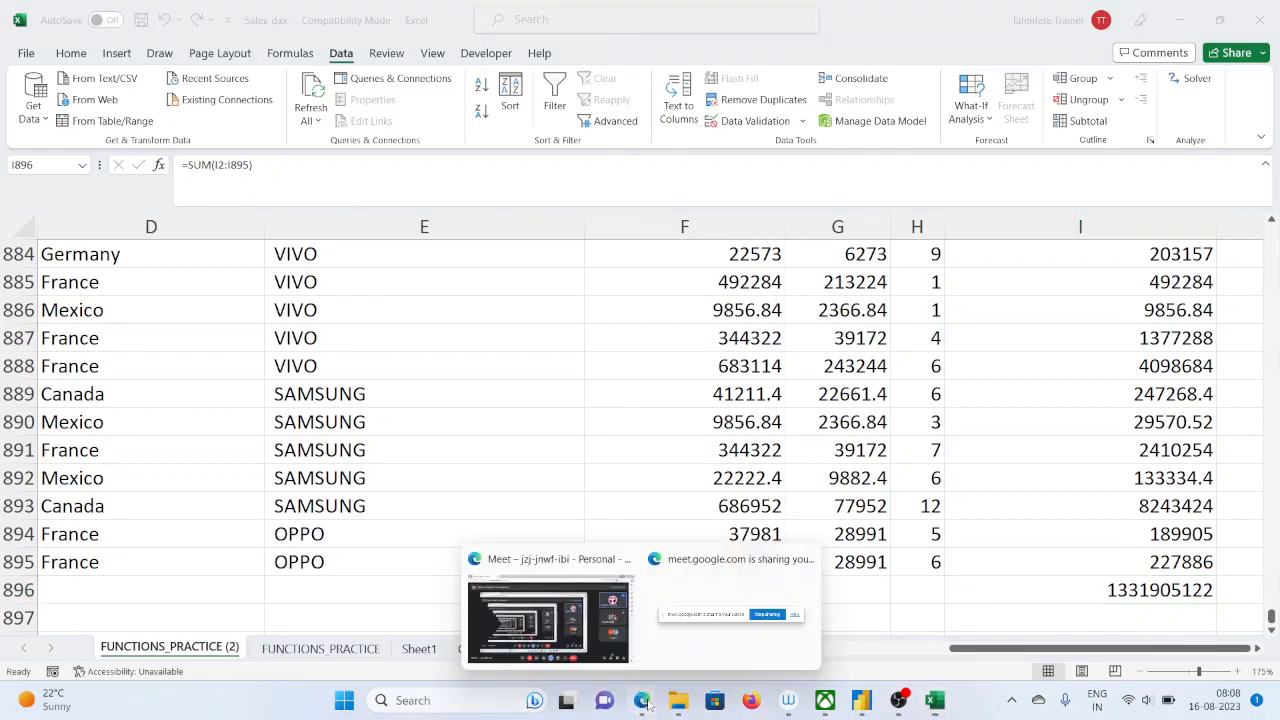
click(1079, 496)
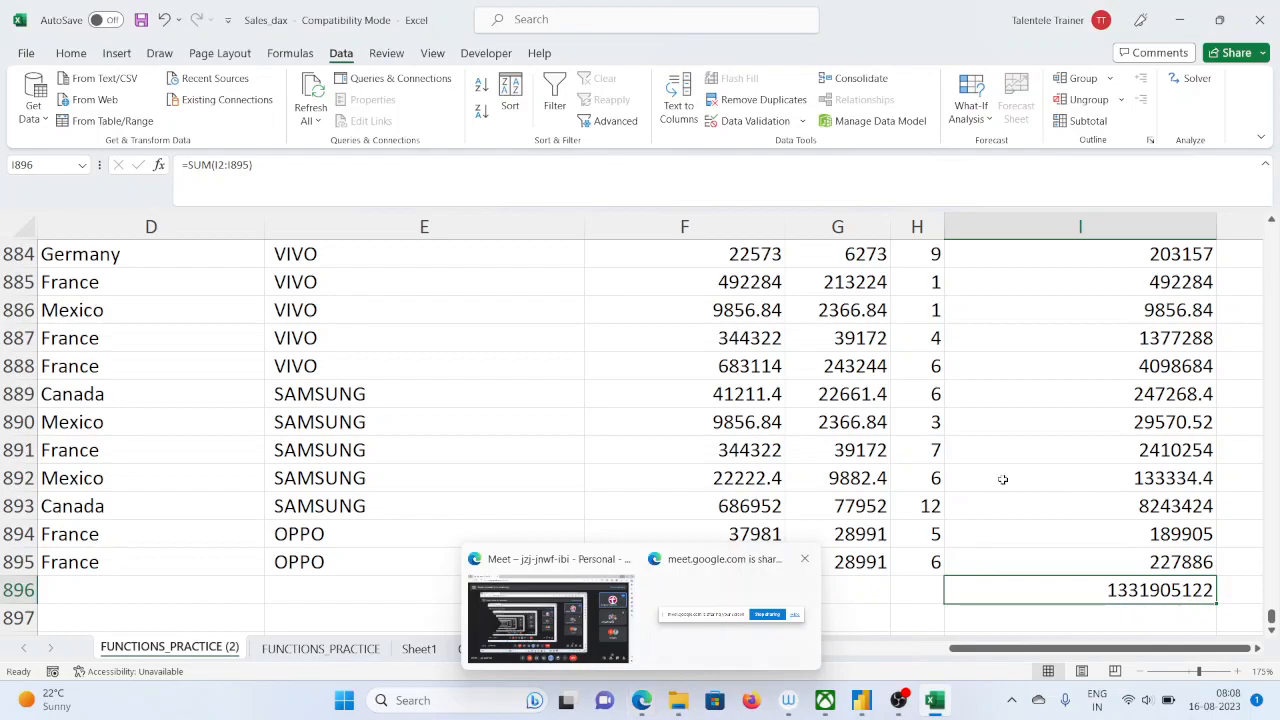
click(1067, 479)
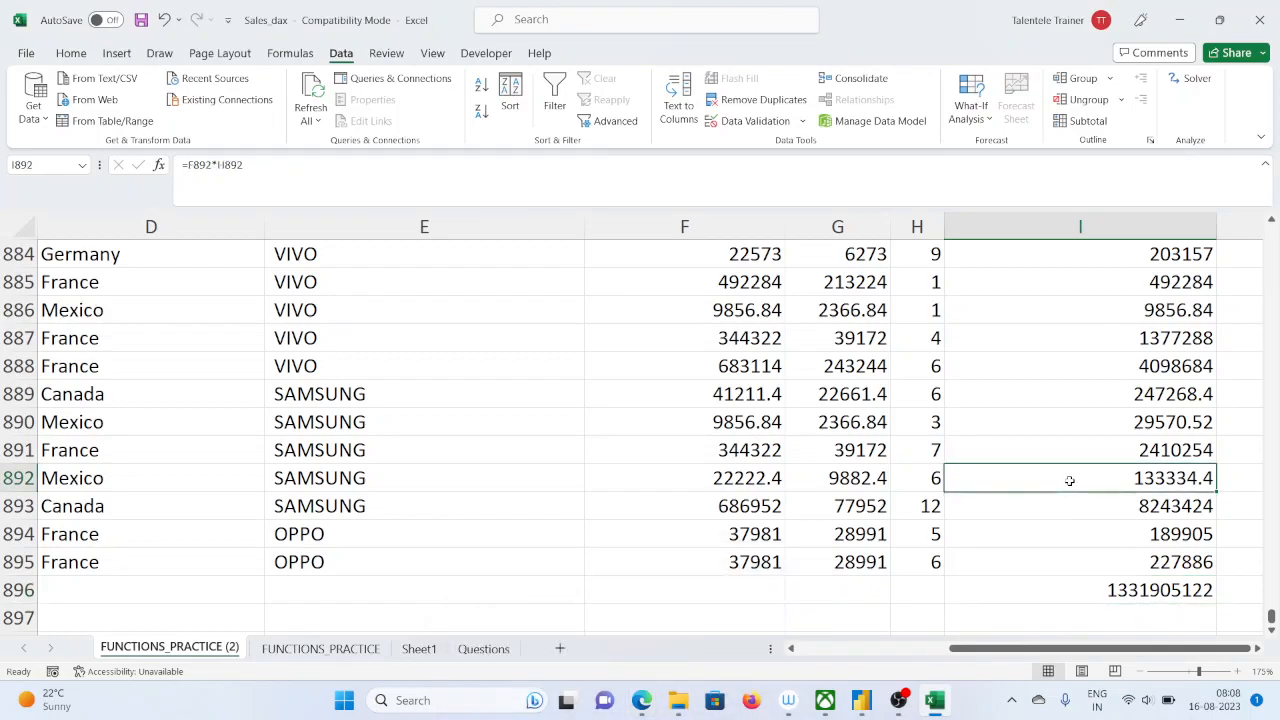
Autofit the width of column I to its Total sales contents
scroll(1067, 475, up, 14)
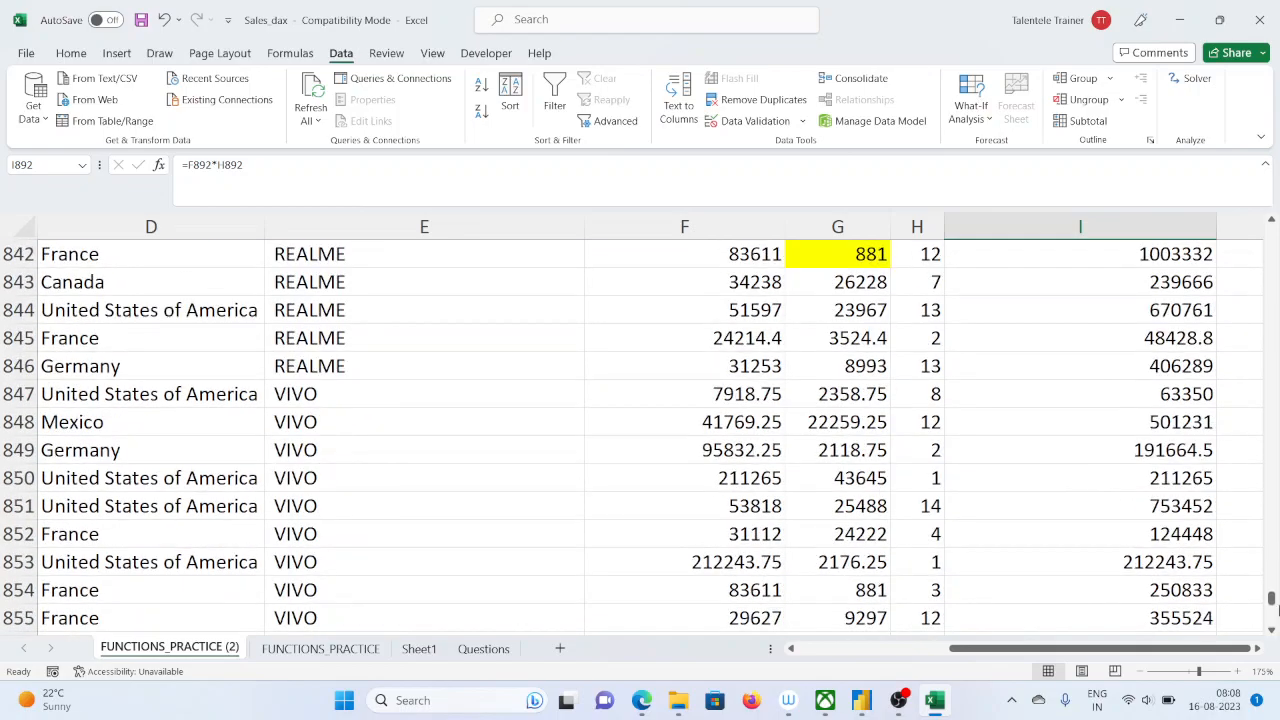
drag(1272, 598, 1272, 232)
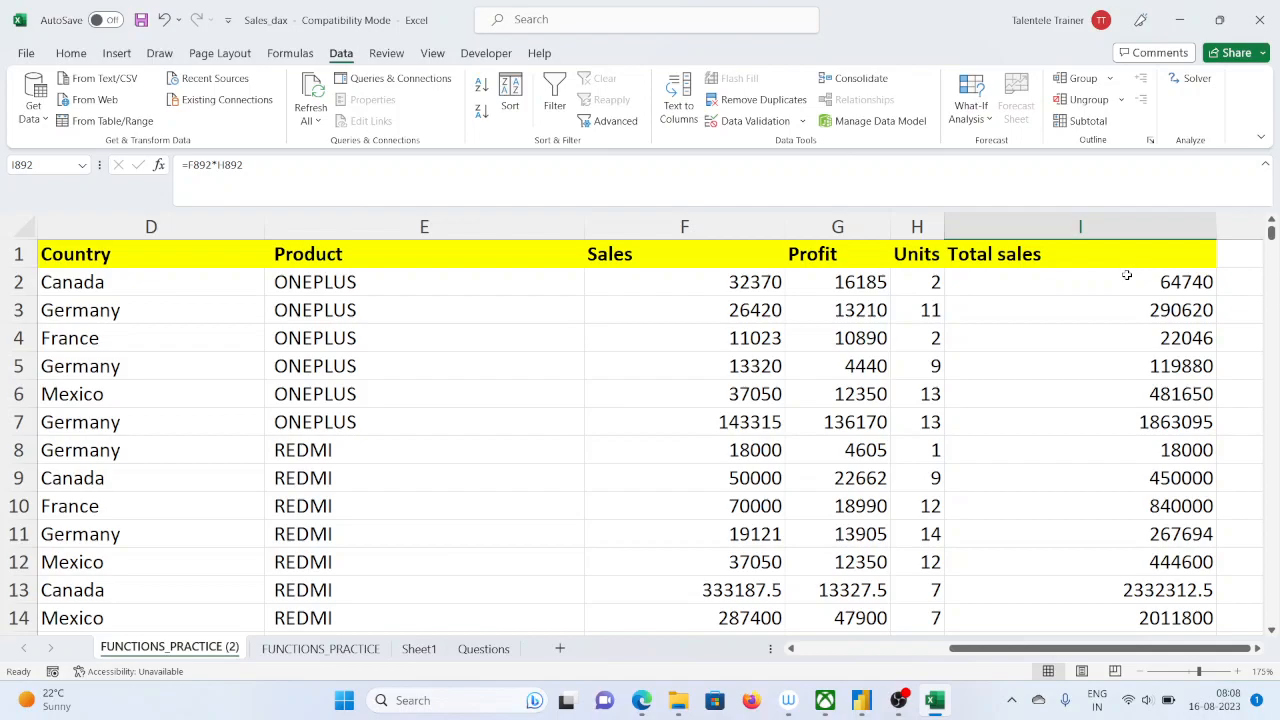
double_click(1216, 227)
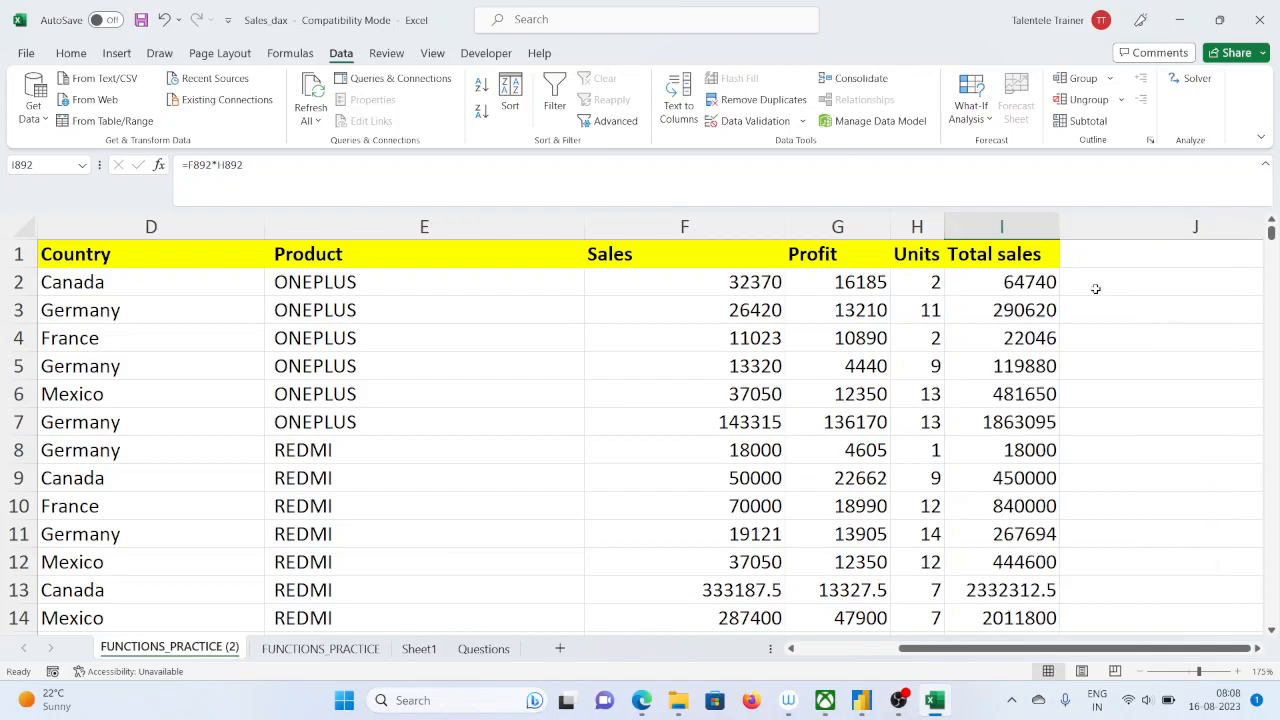
Adjust the system sound volume in the Windows quick settings
scroll(994, 418, down, 2)
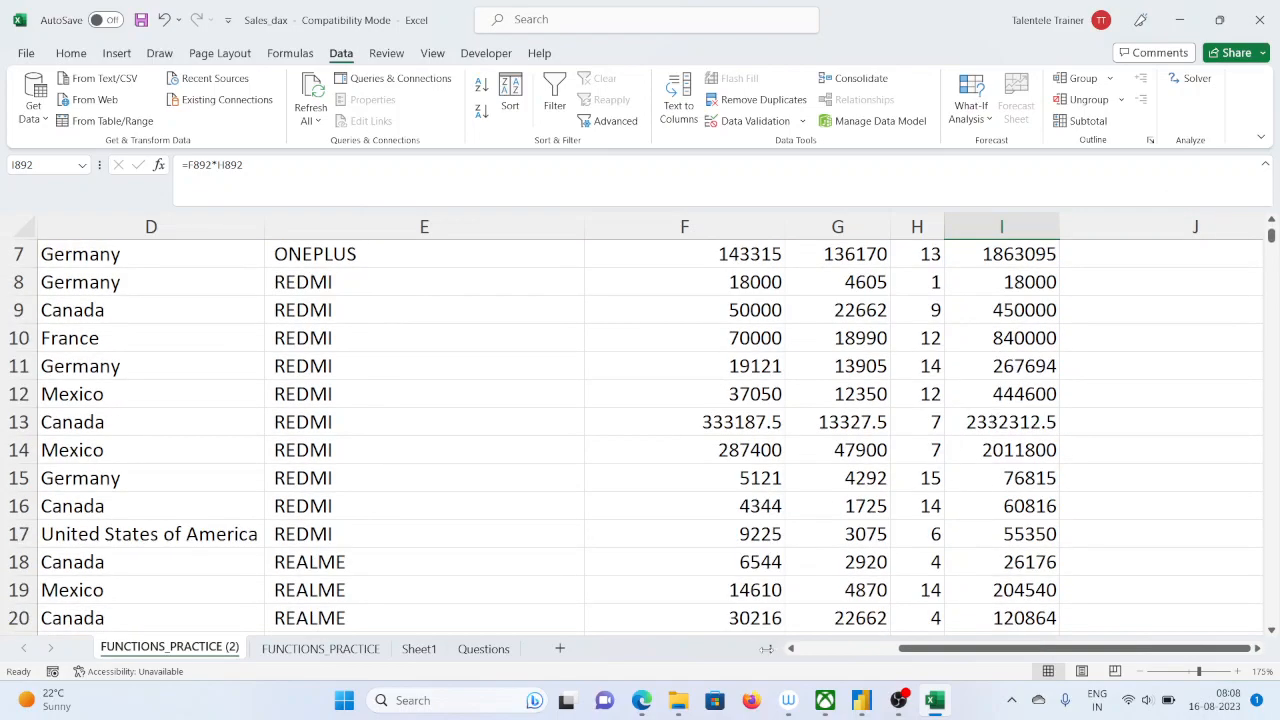
click(1150, 700)
click(1133, 597)
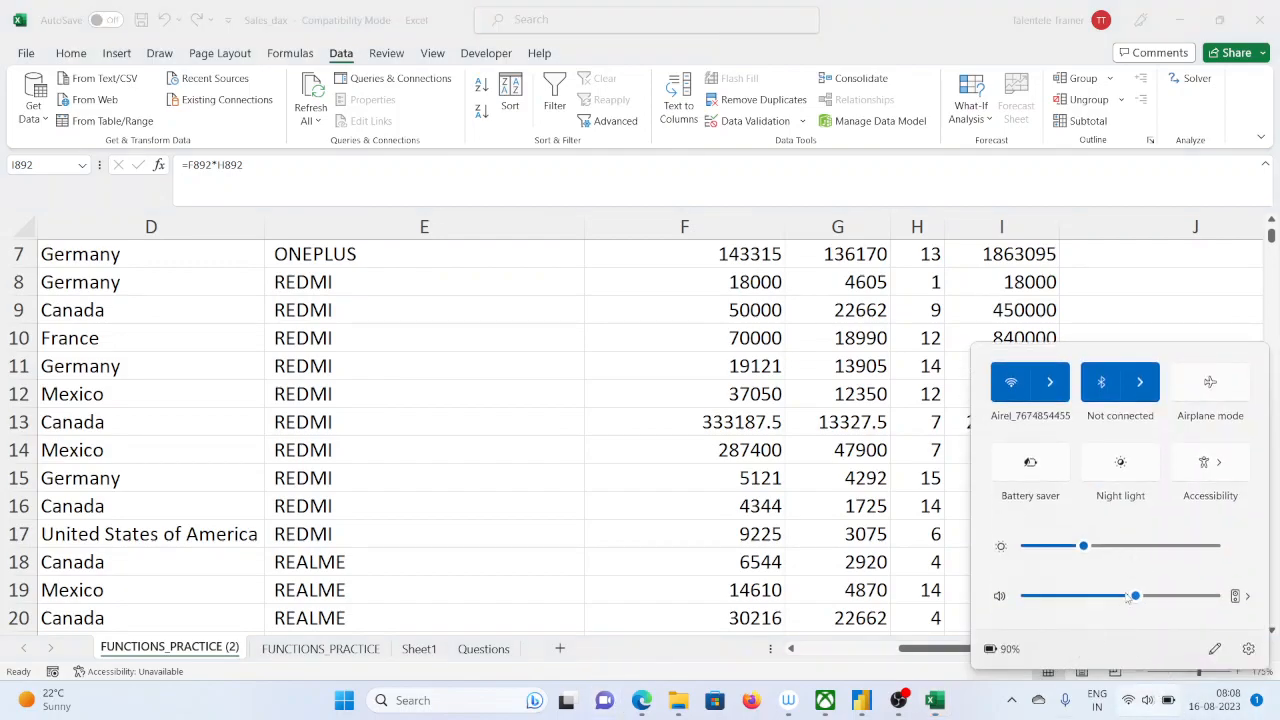
click(643, 660)
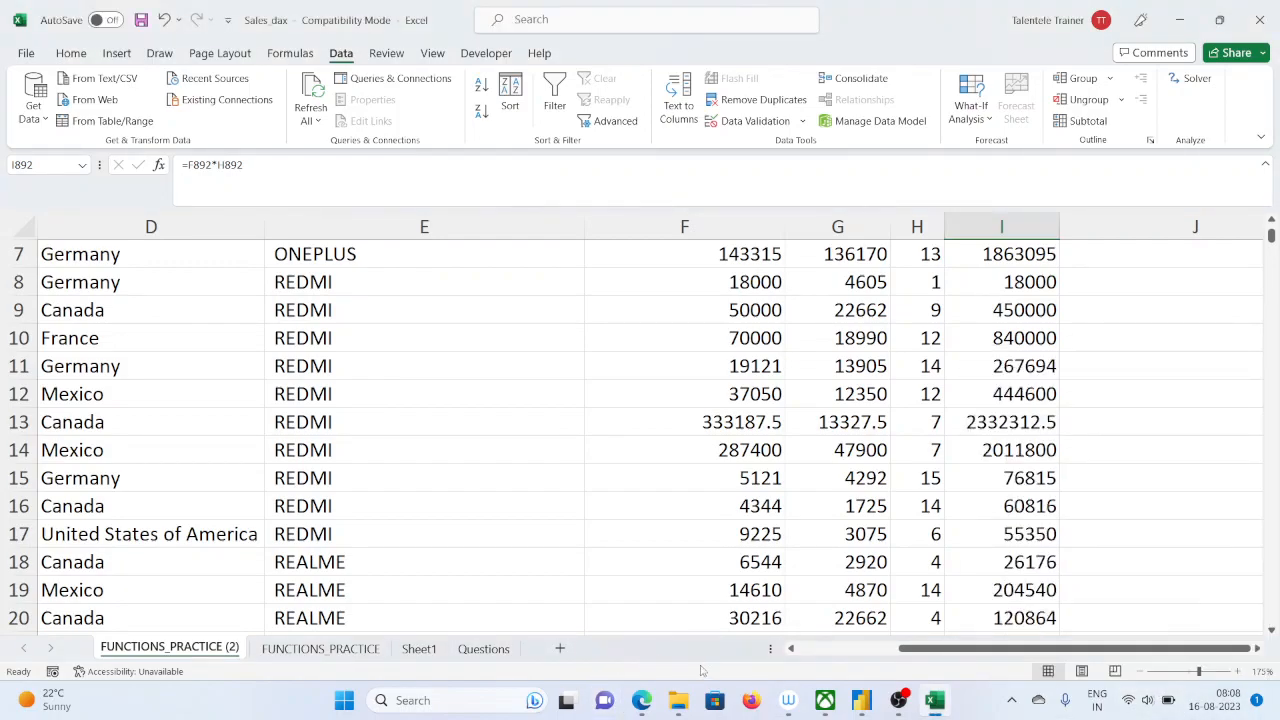
Switch to the Google Meet call in Edge, check its participants list and return to the Excel workbook
mouse_move(641, 692)
click(605, 655)
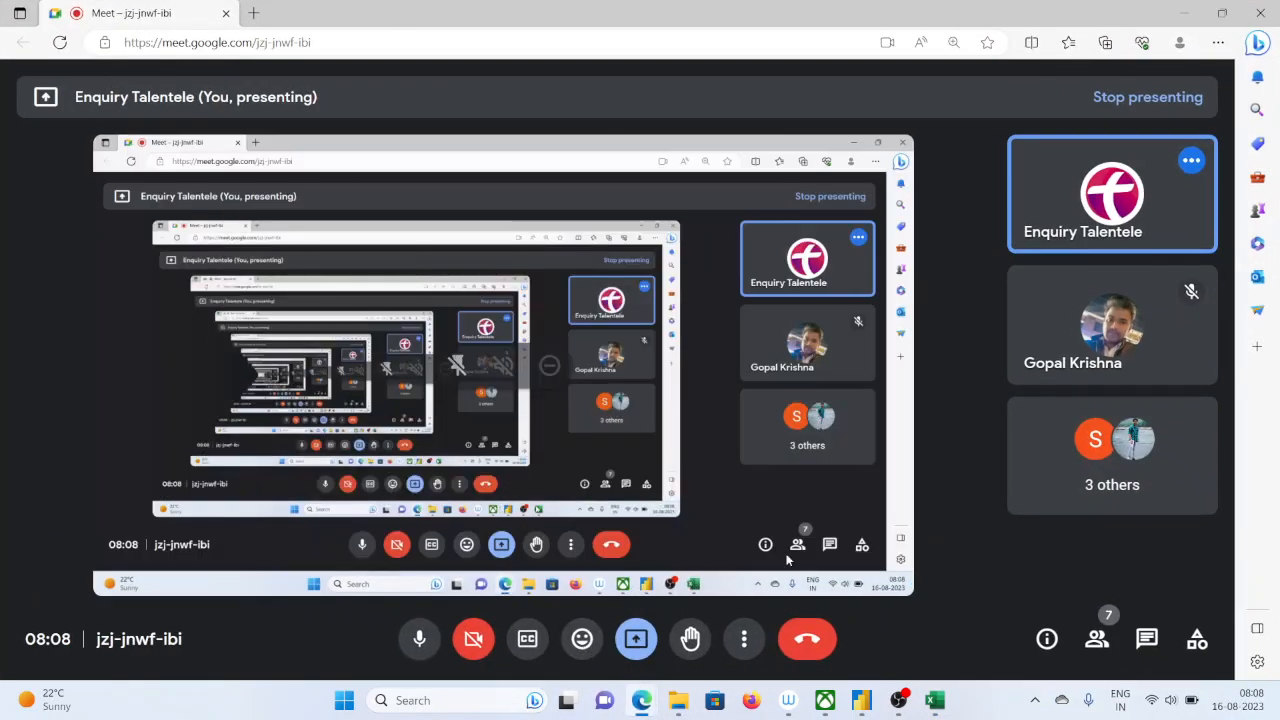
click(1097, 638)
scroll(1066, 423, down, 3)
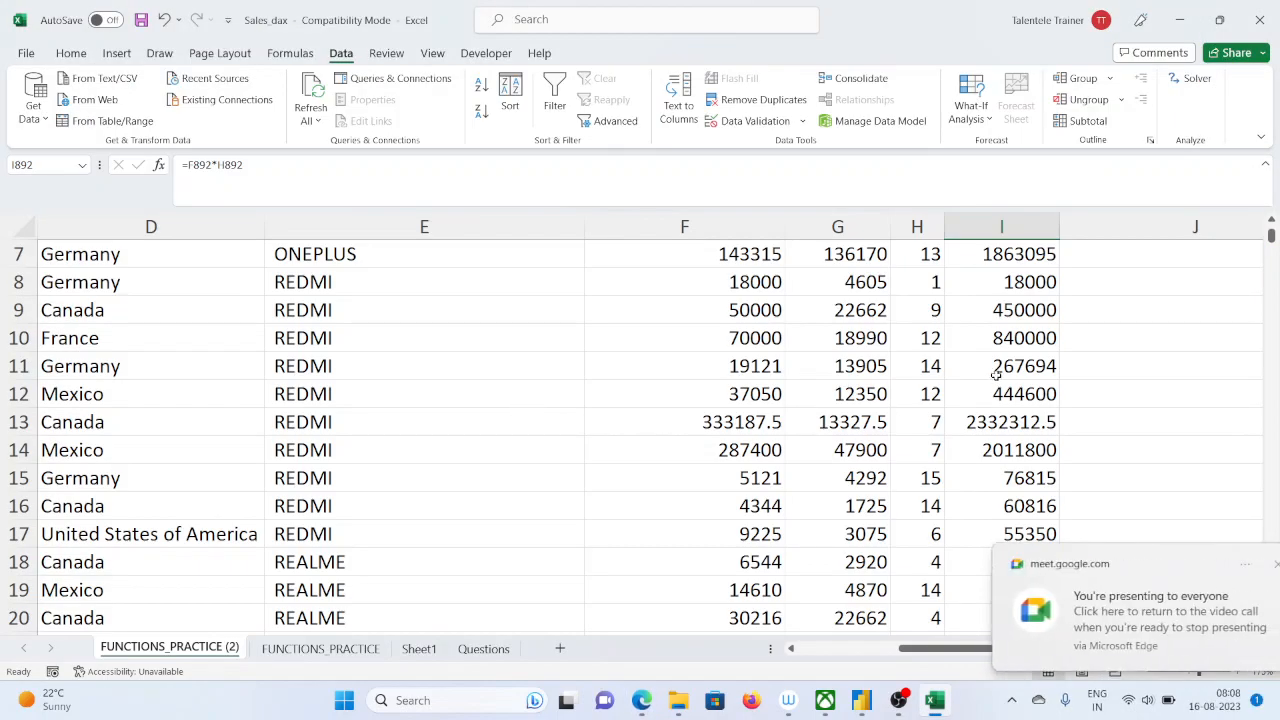
Review the Total sales formula in I2 and highlight the calculated values down column I
scroll(990, 408, up, 2)
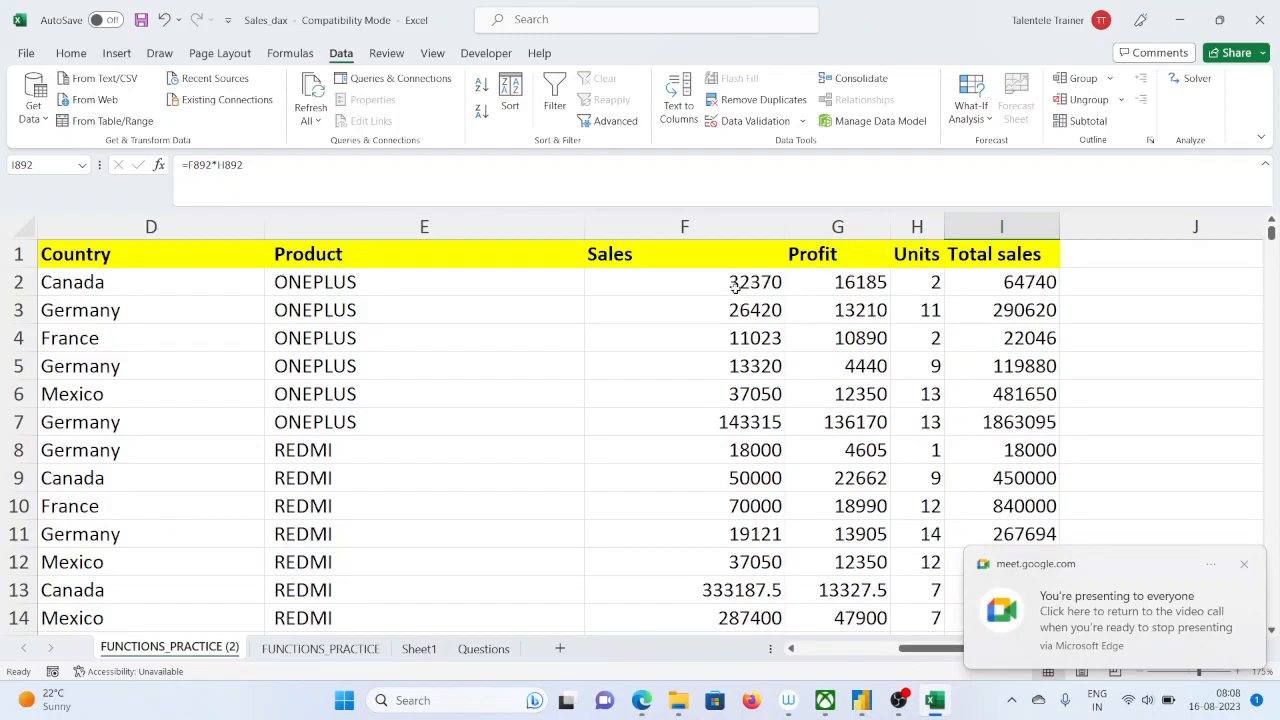
click(1024, 290)
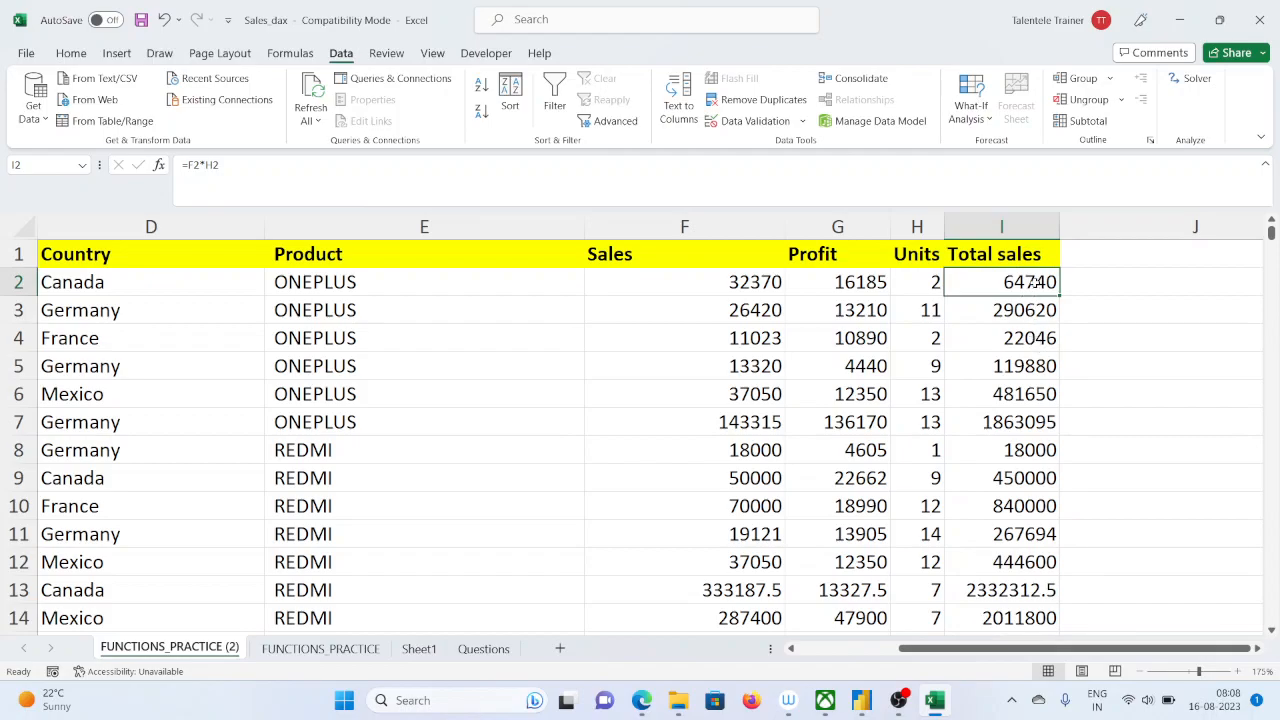
drag(1031, 287, 1010, 710)
scroll(1014, 655, down, 9)
scroll(1014, 655, down, 13)
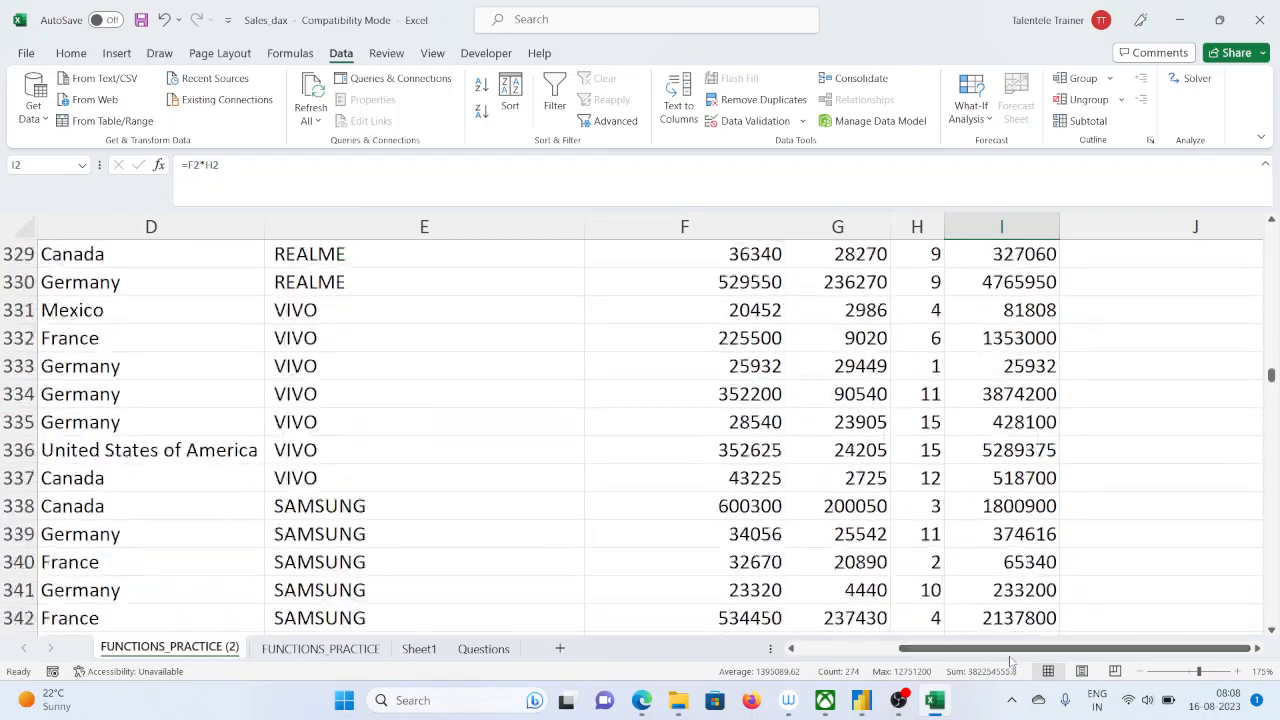
Clear the overall total from cell I896 below the Total sales column and switch to Power BI Desktop
drag(1270, 376, 1272, 667)
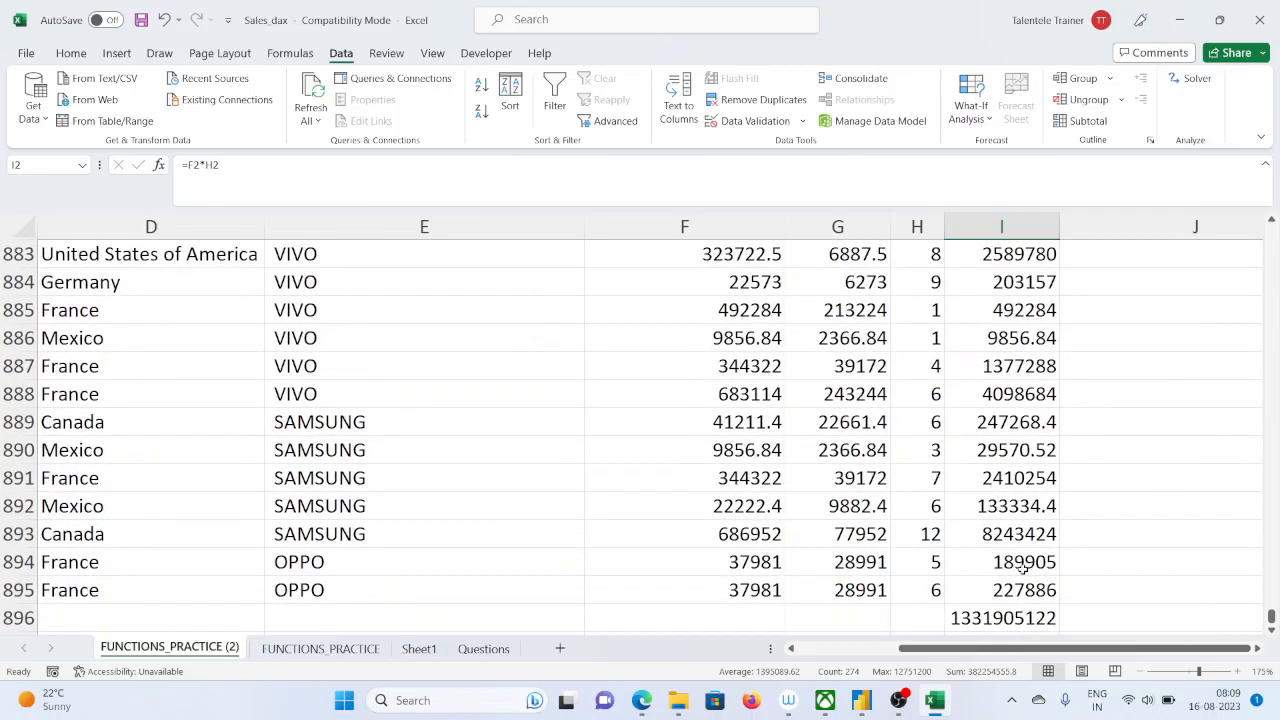
click(1018, 618)
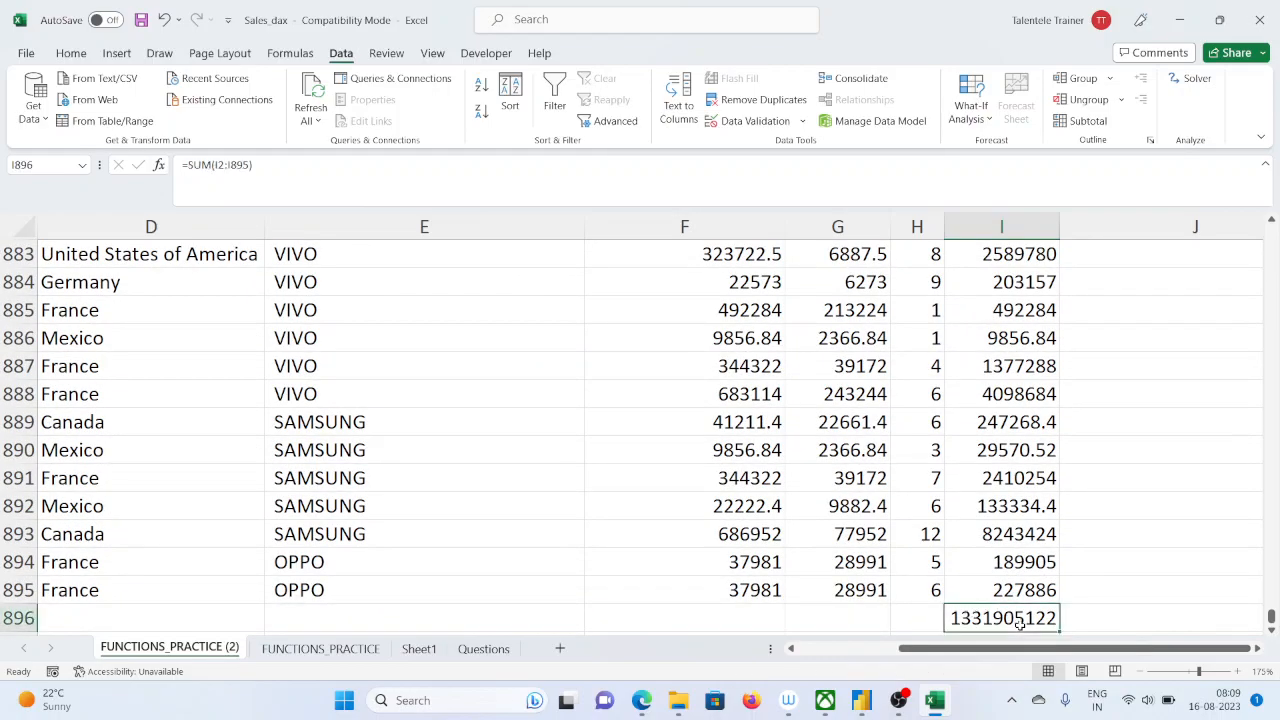
key(Delete)
mouse_move(933, 700)
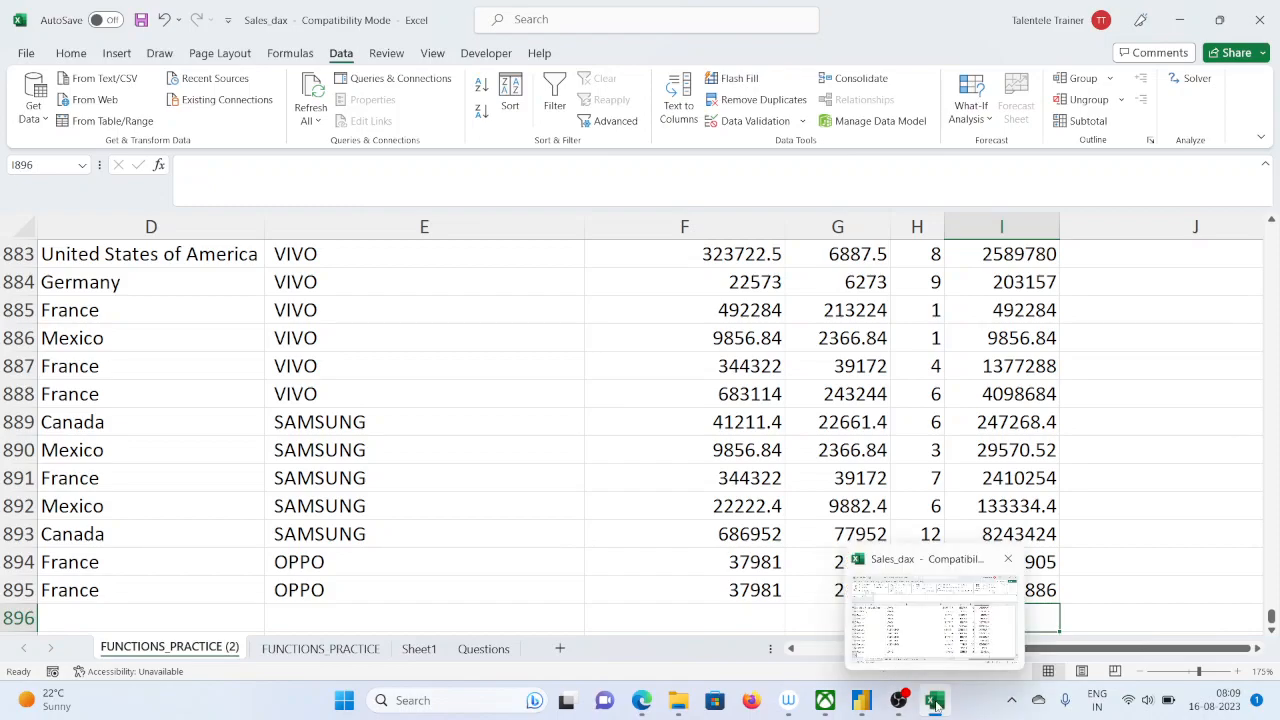
click(861, 700)
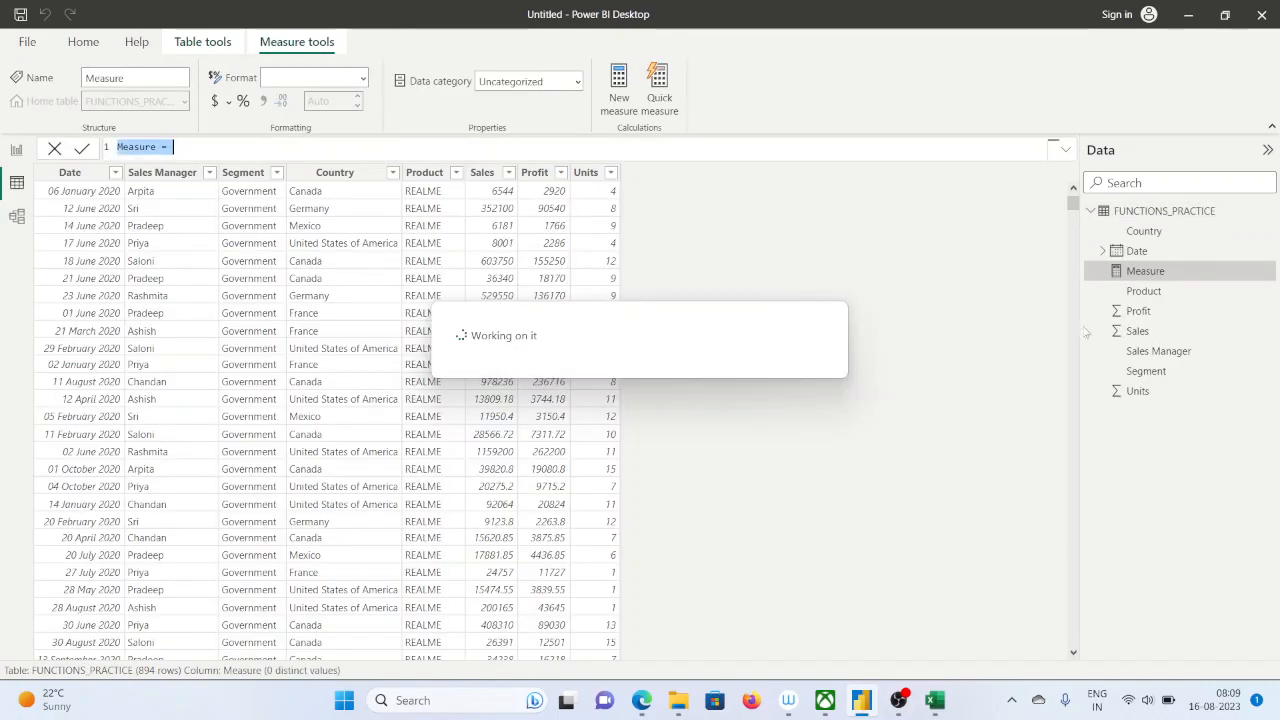
double_click(155, 147)
text(Total)
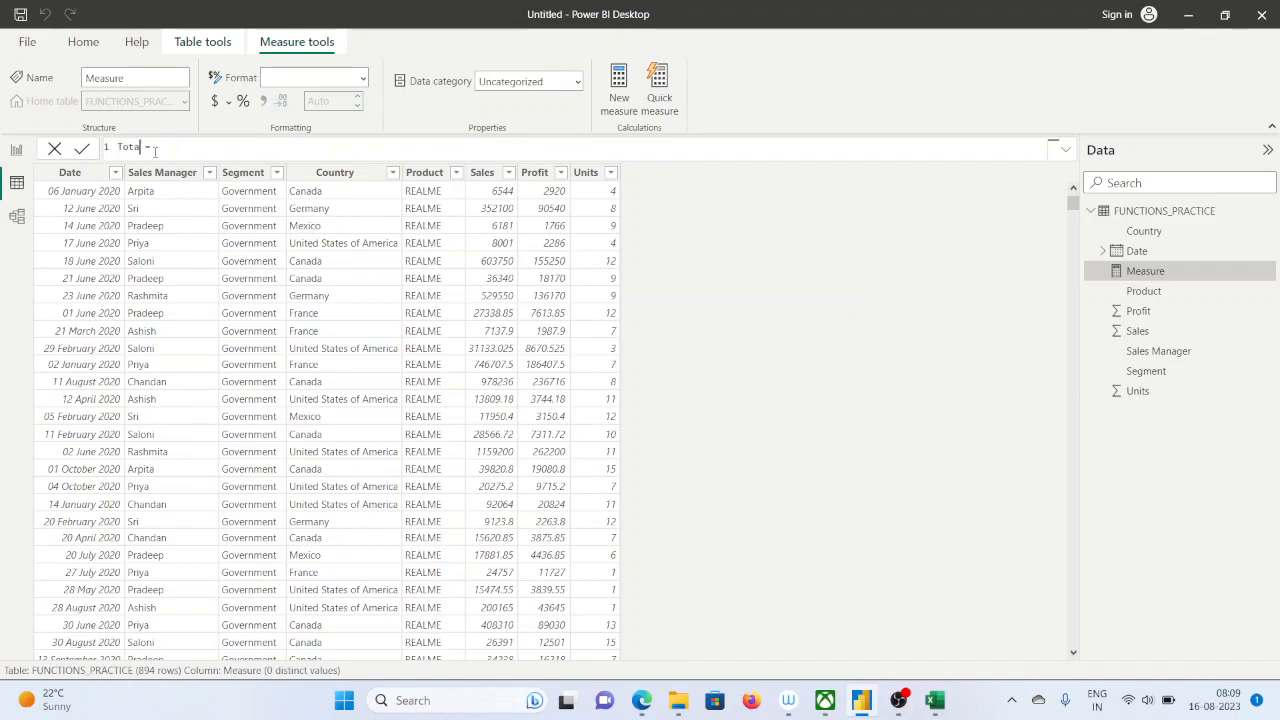
text( Sales)
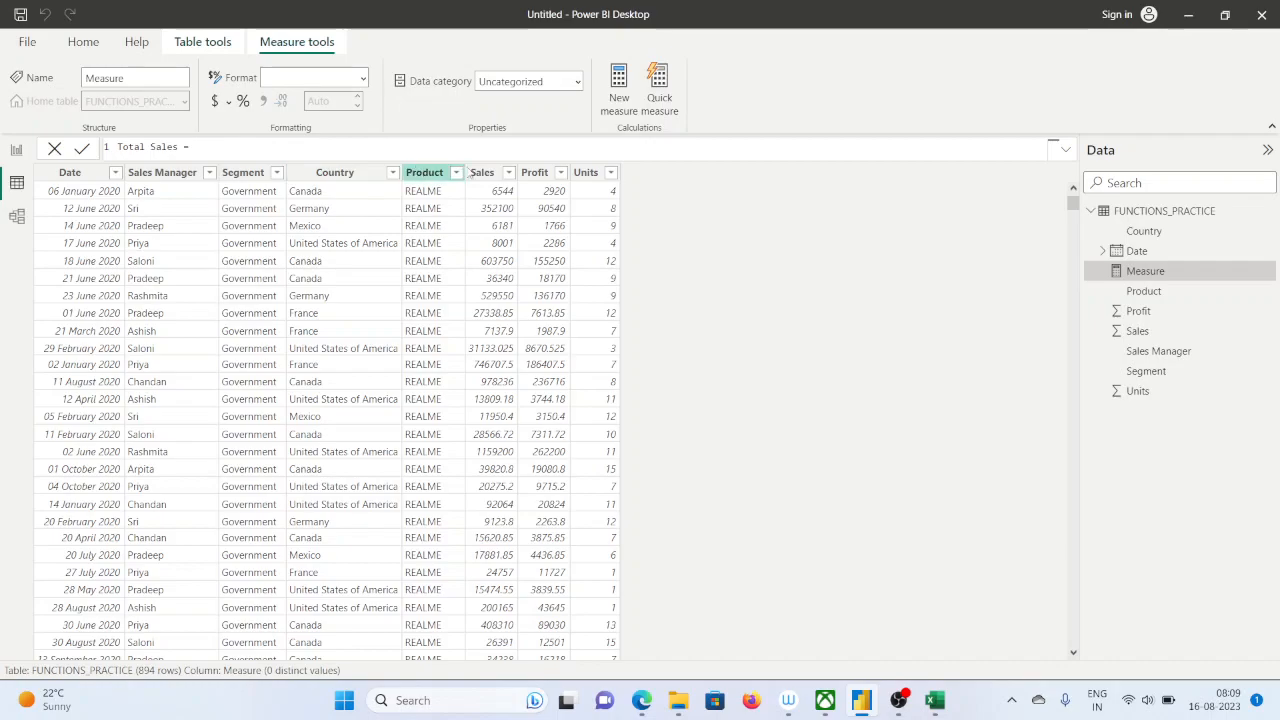
text(ales)
key(BackSpace)
key(BackSpace)
key(BackSpace)
key(BackSpace)
key(BackSpace)
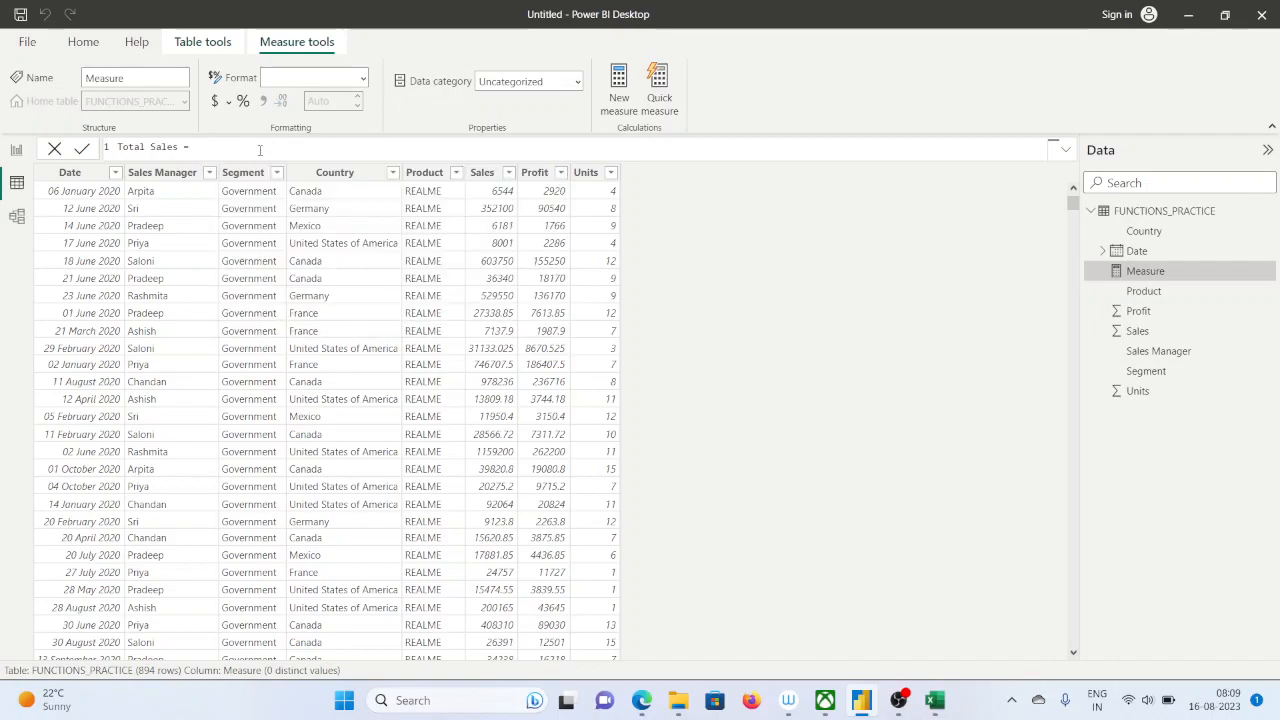
text(sum)
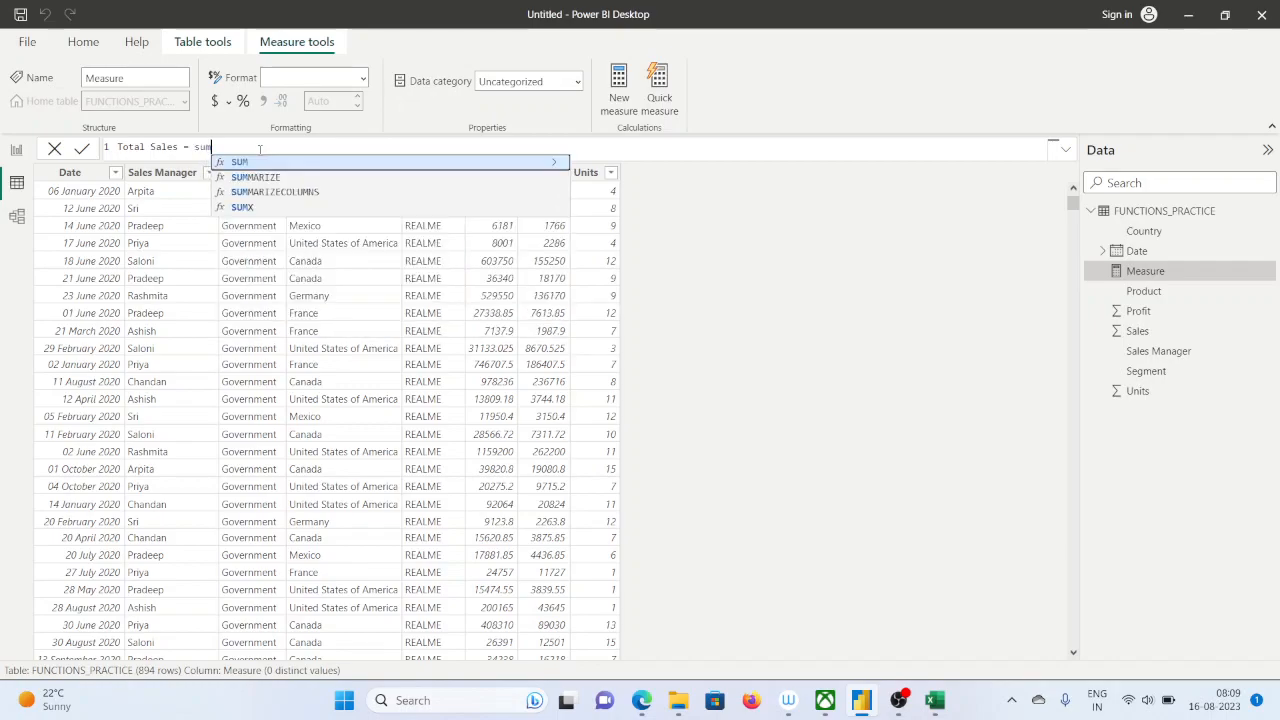
key(BackSpace)
key(BackSpace)
key(BackSpace)
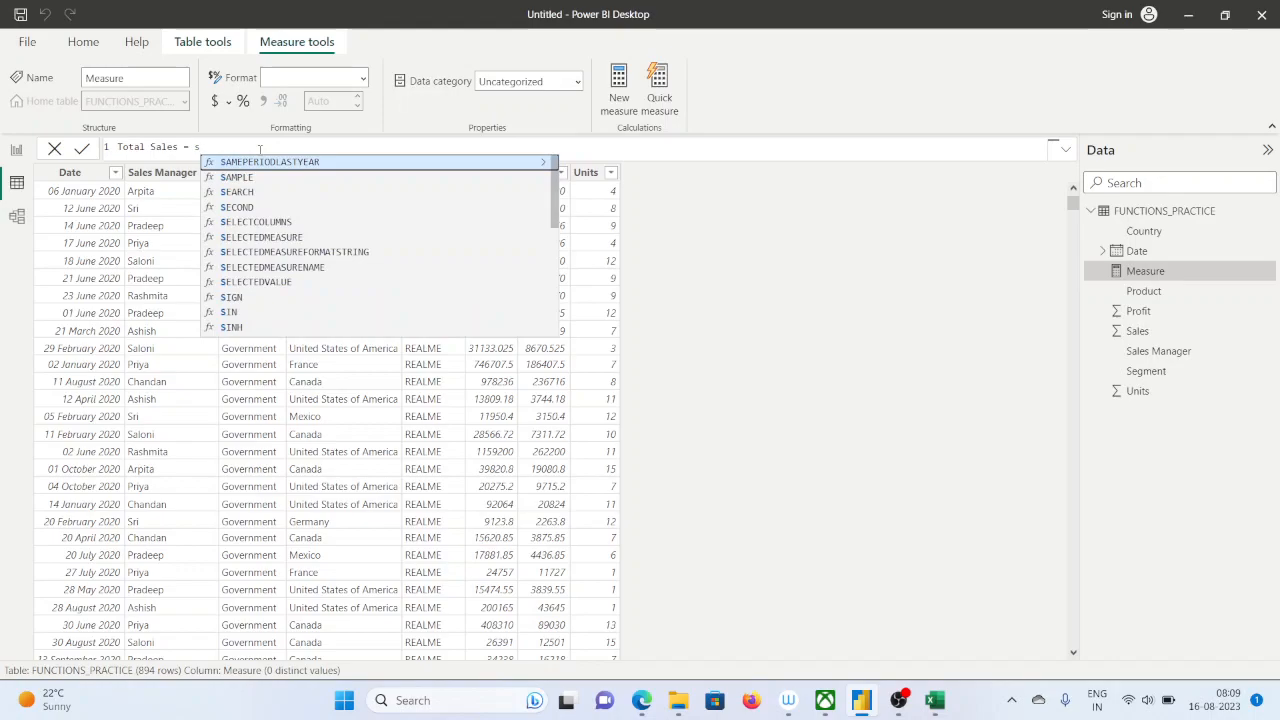
text(sal)
key(BackSpace)
key(BackSpace)
key(BackSpace)
key(BackSpace)
key(BackSpace)
key(BackSpace)
key(BackSpace)
key(BackSpace)
key(BackSpace)
key(BackSpace)
key(BackSpace)
key(BackSpace)
key(BackSpace)
key(BackSpace)
key(BackSpace)
key(BackSpace)
key(BackSpace)
key(BackSpace)
click(54, 149)
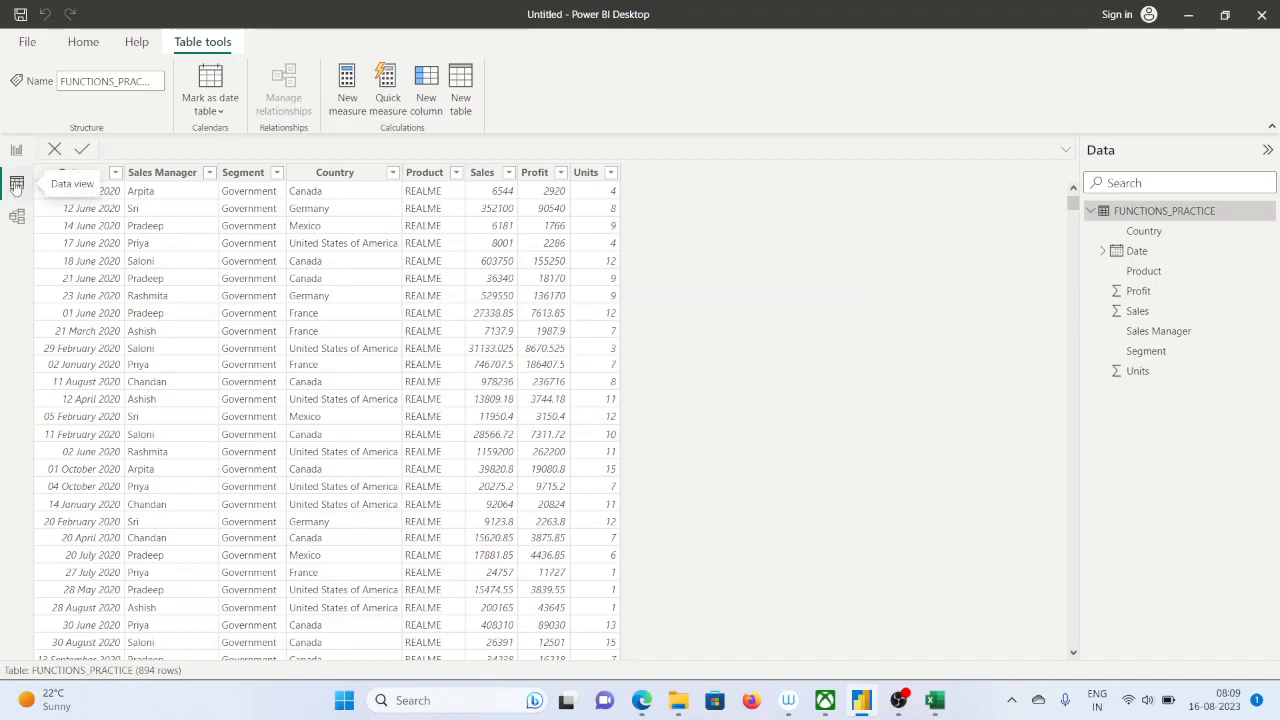
Open the report view and begin a new measure named total_sale with the SUM function
click(16, 150)
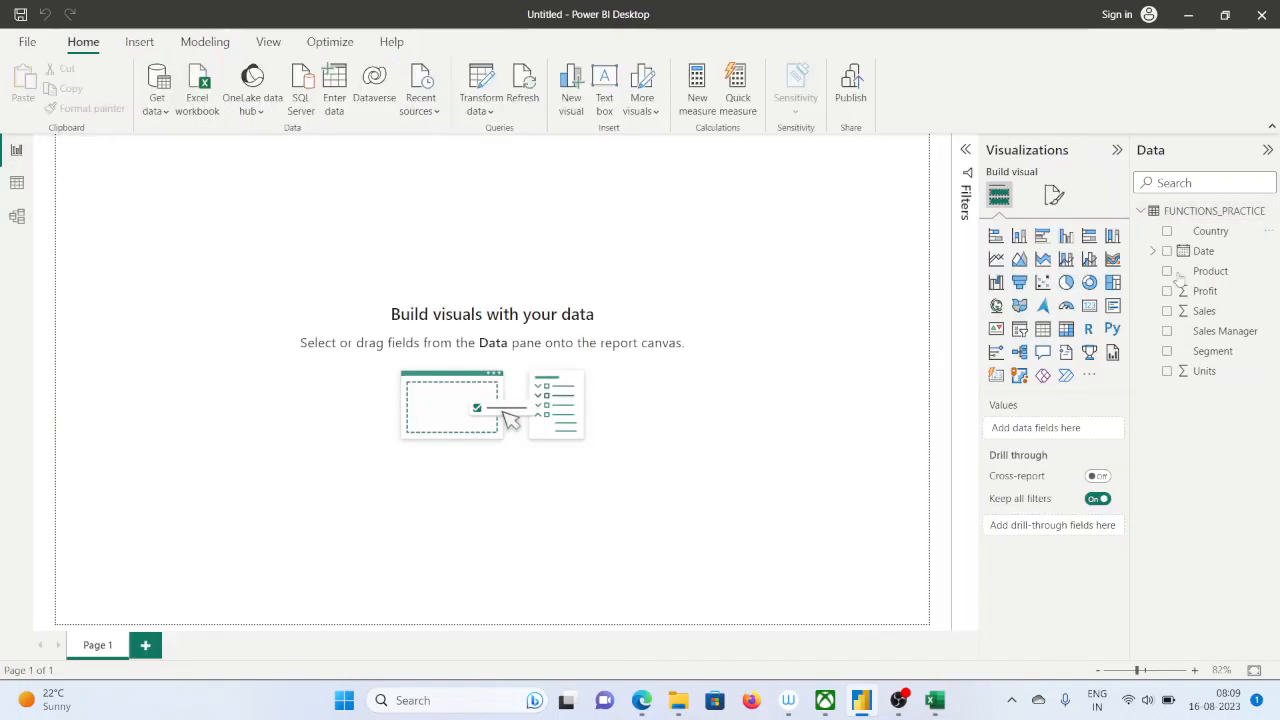
click(697, 88)
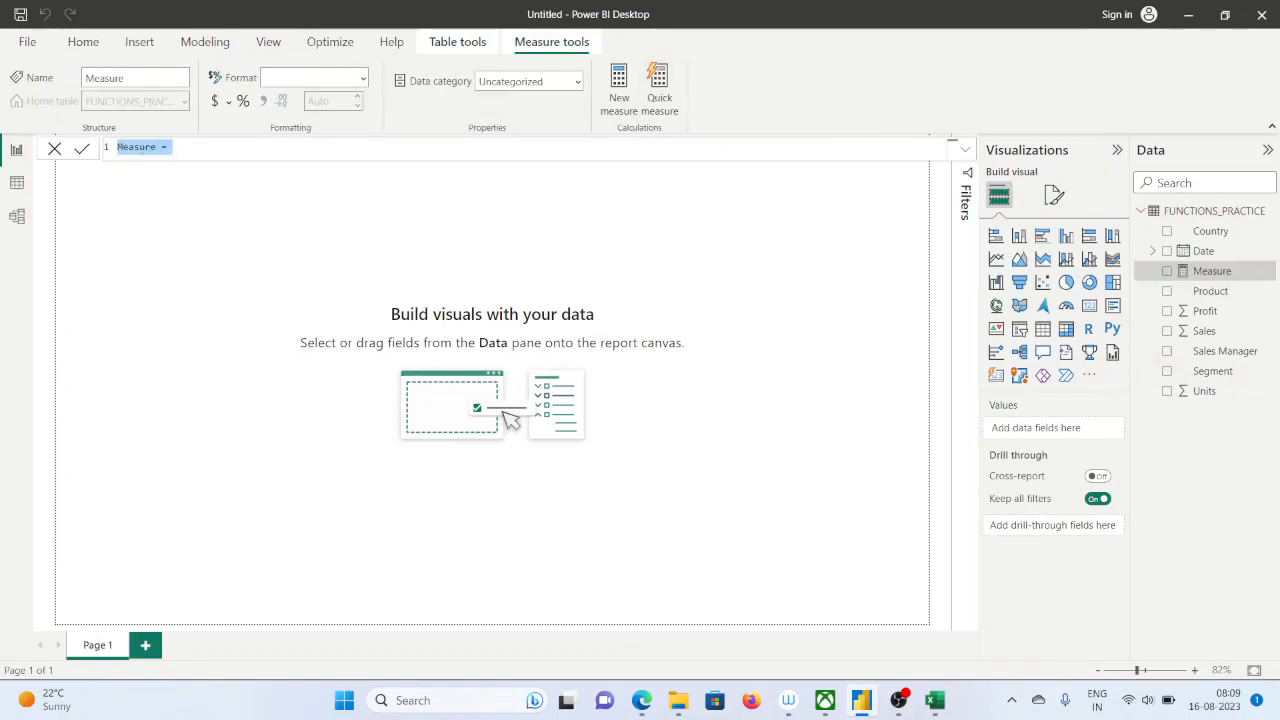
double_click(137, 147)
text(tota)
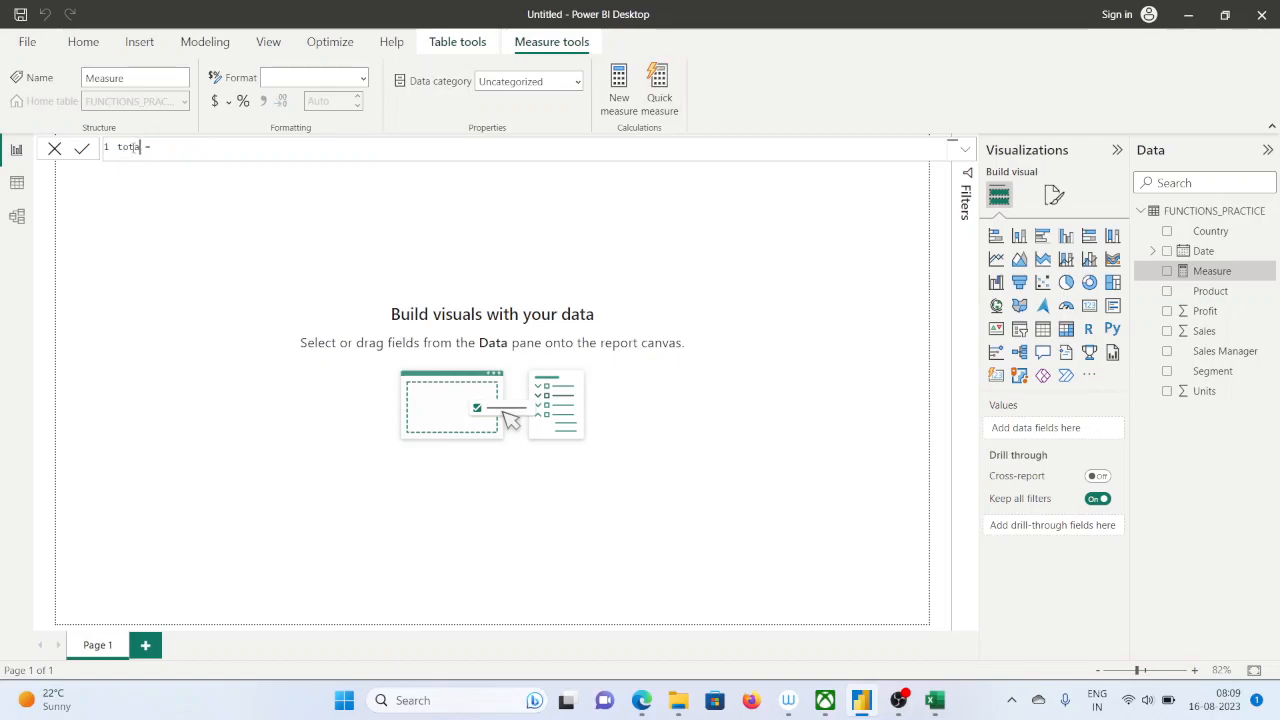
text(l_sale)
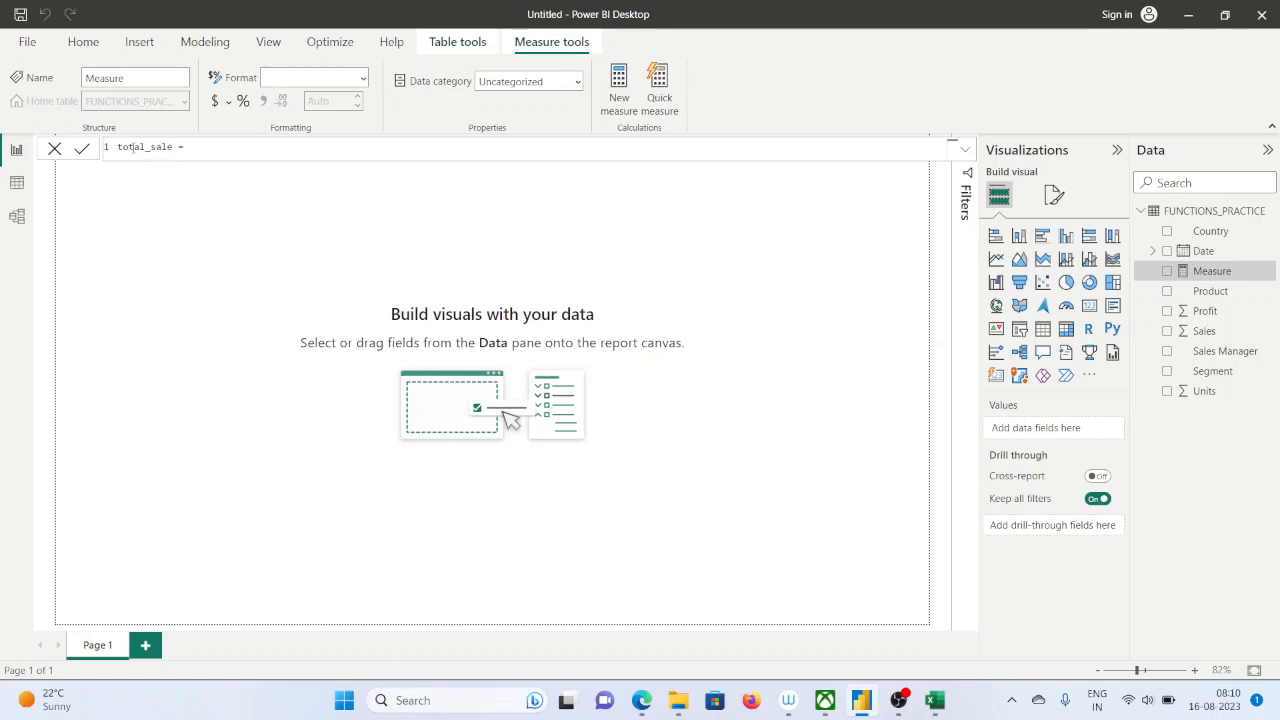
text( =sum)
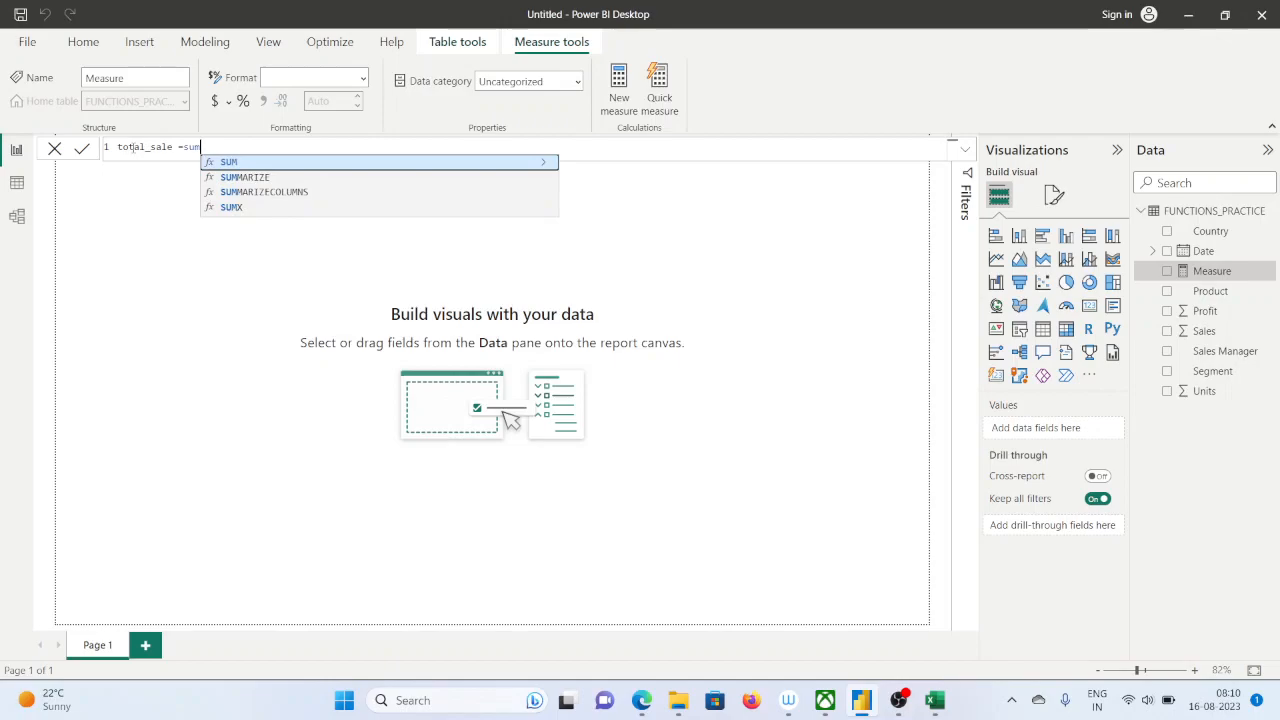
text(()
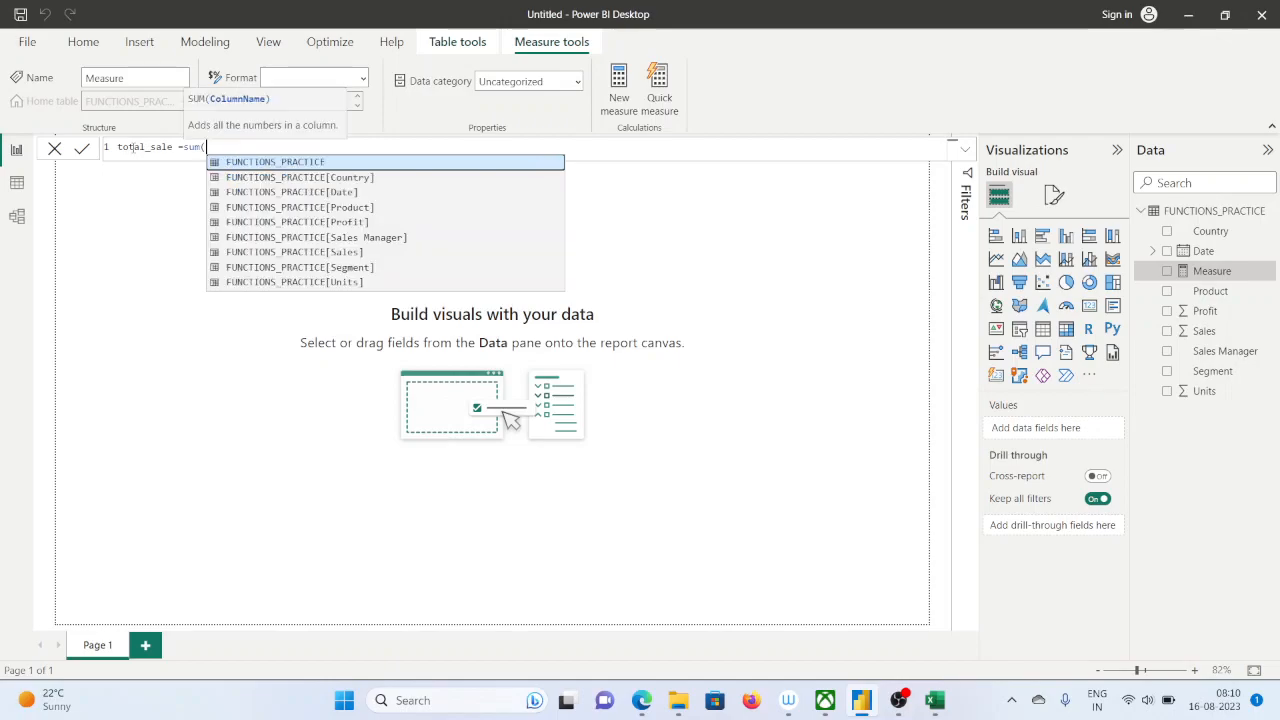
Rename the FUNCTIONS_PRACTICE table to tran
click(1180, 218)
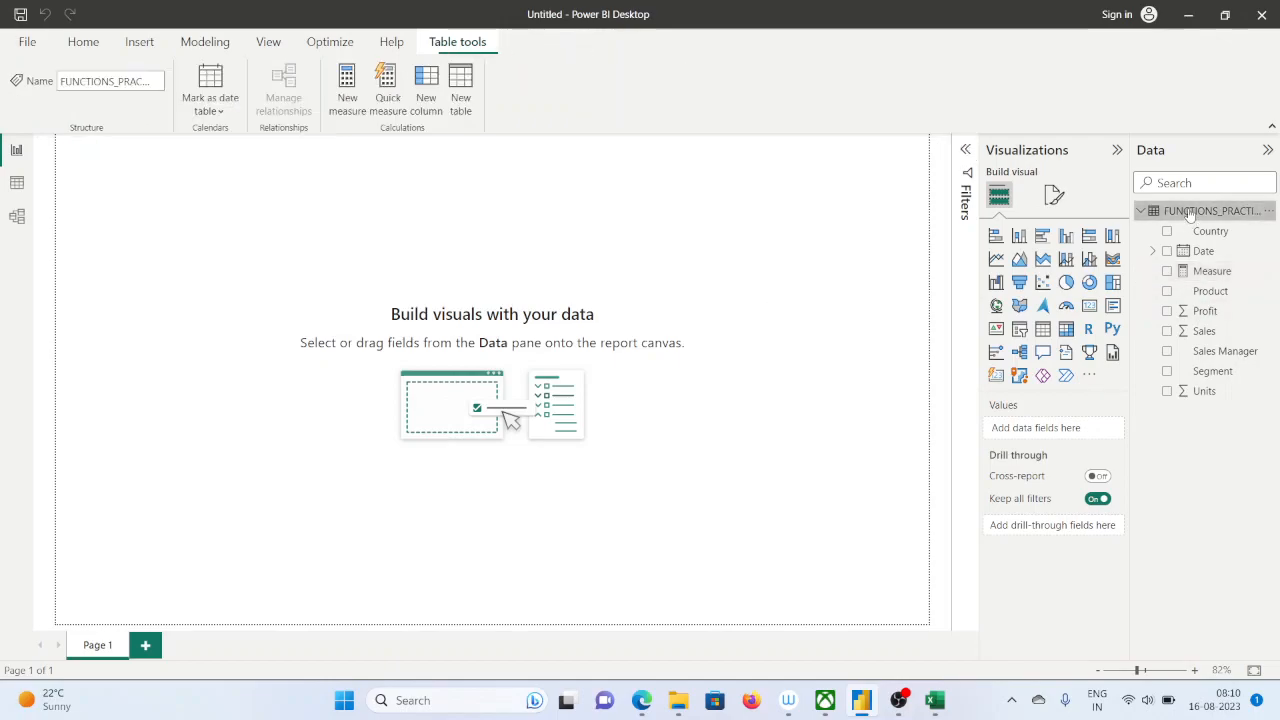
double_click(1174, 216)
text(tex)
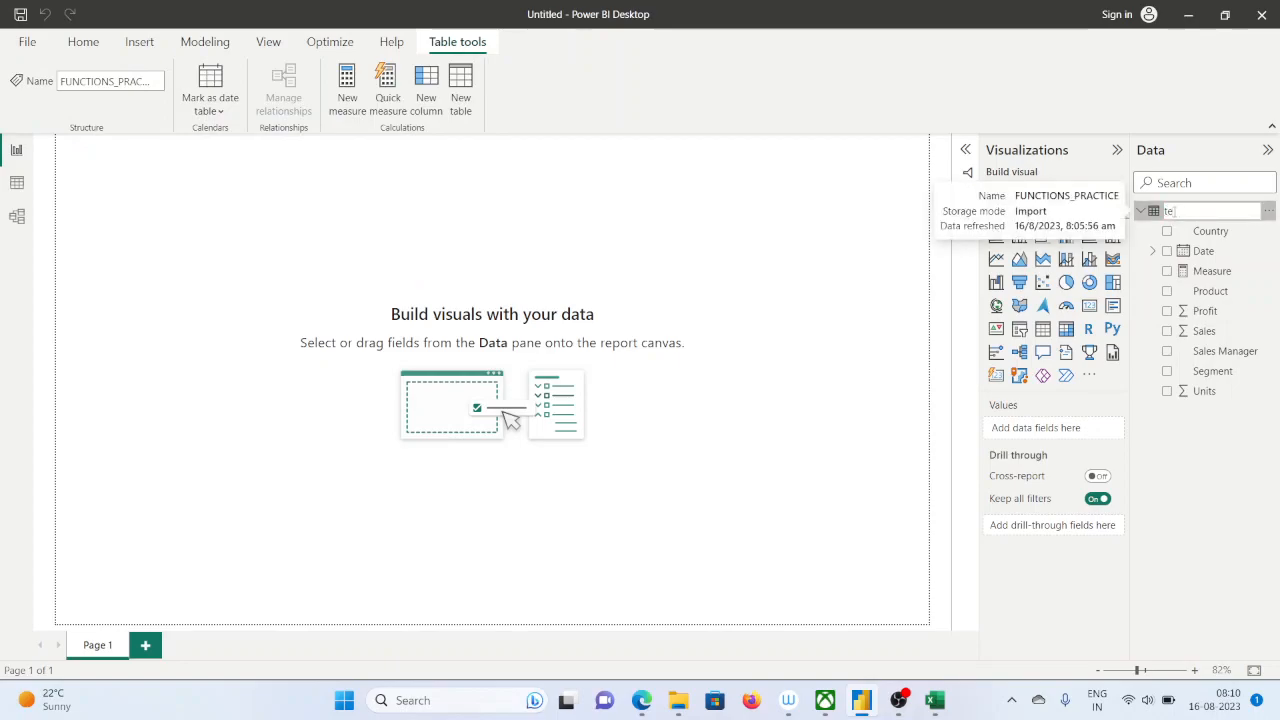
key(BackSpace)
key(BackSpace)
key(BackSpace)
key(BackSpace)
text(tran)
key(Return)
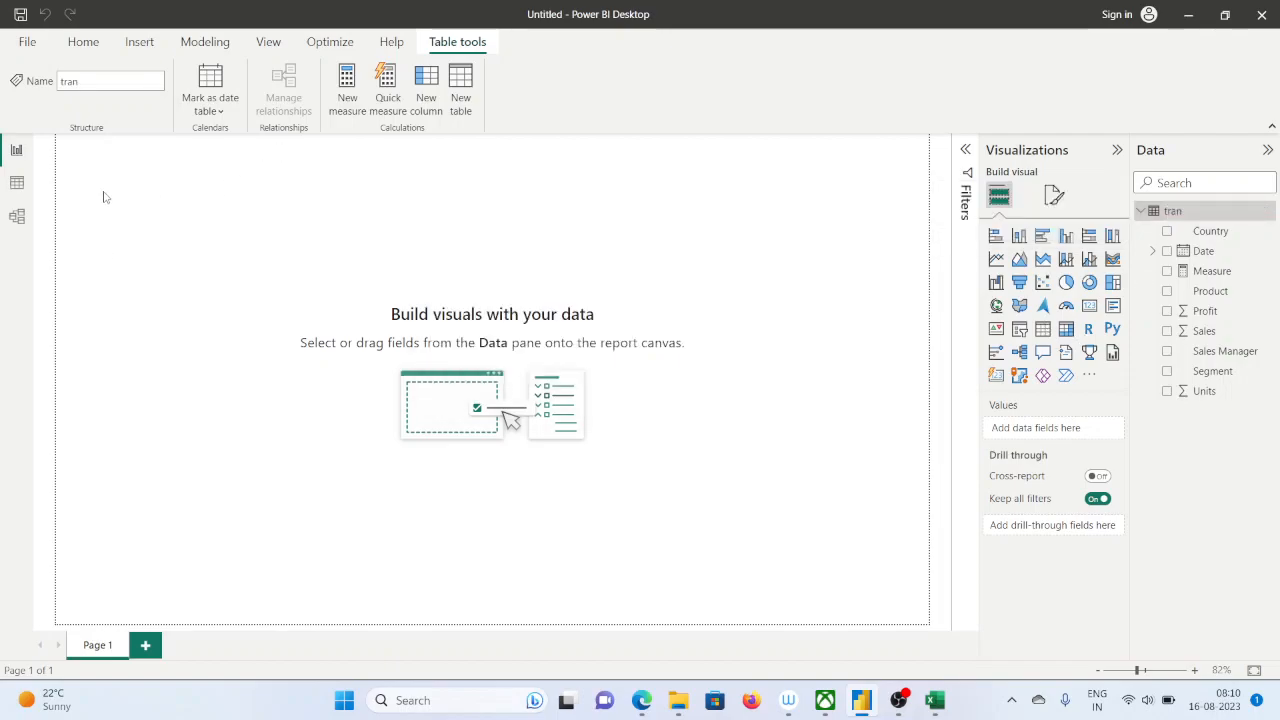
Add a new measure named sales to the tran table that sums its Sales column
click(346, 85)
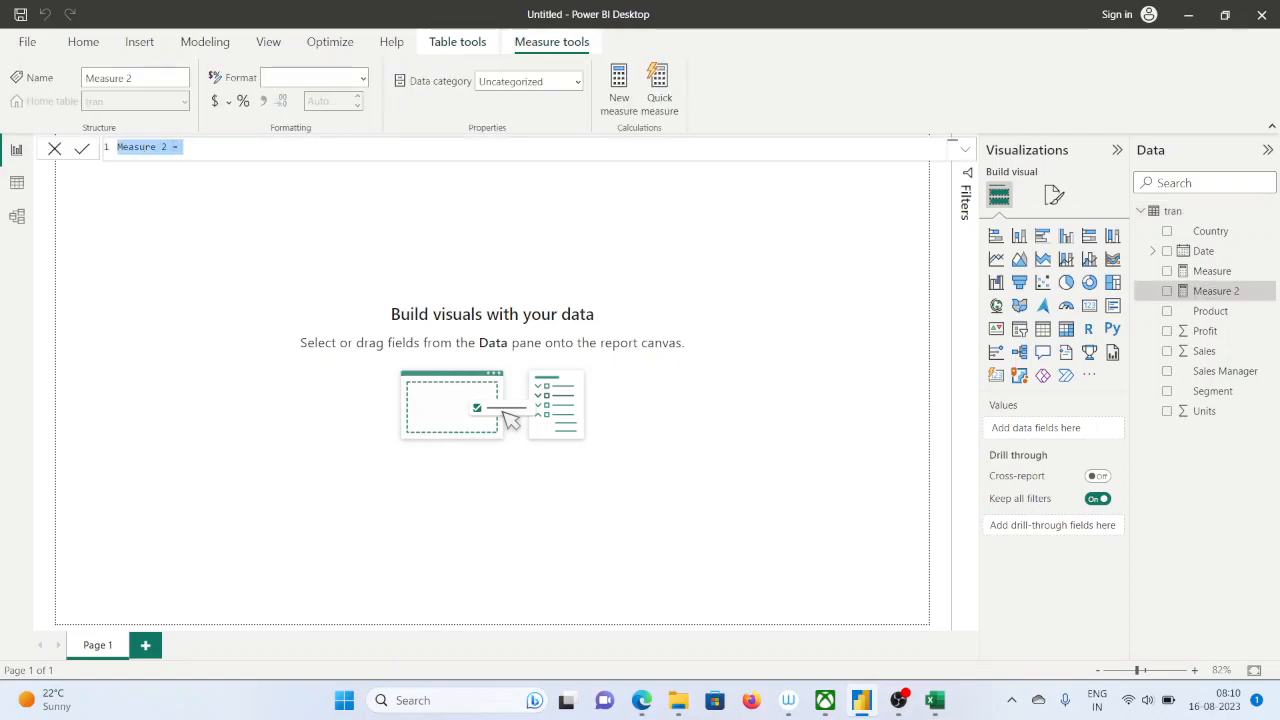
text(sales)
click(164, 147)
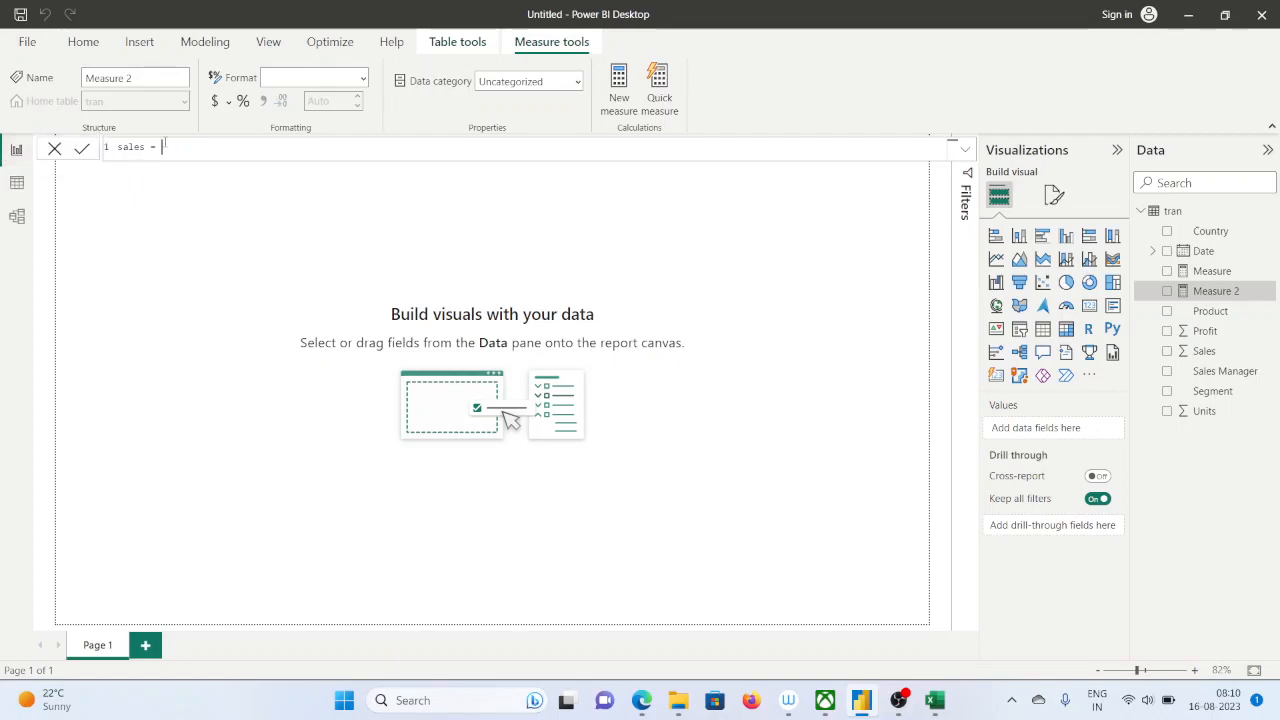
text(tra)
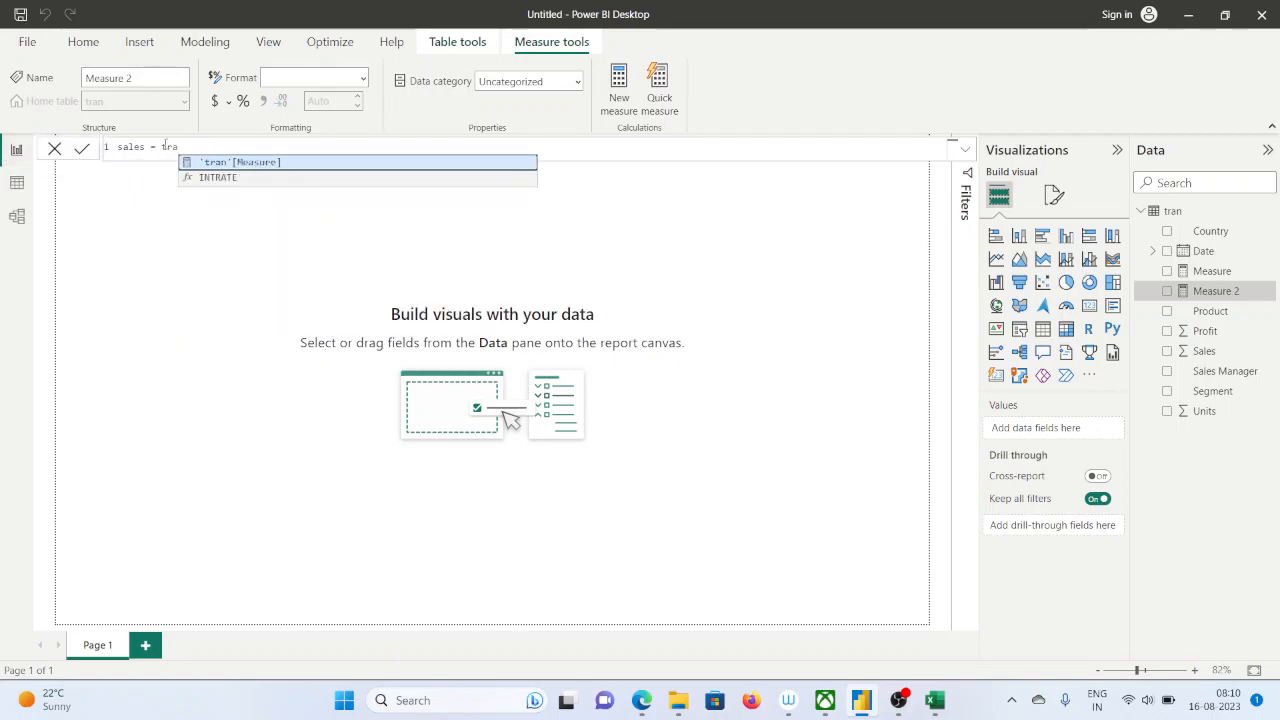
key(BackSpace)
key(BackSpace)
key(BackSpace)
text(sum(s)
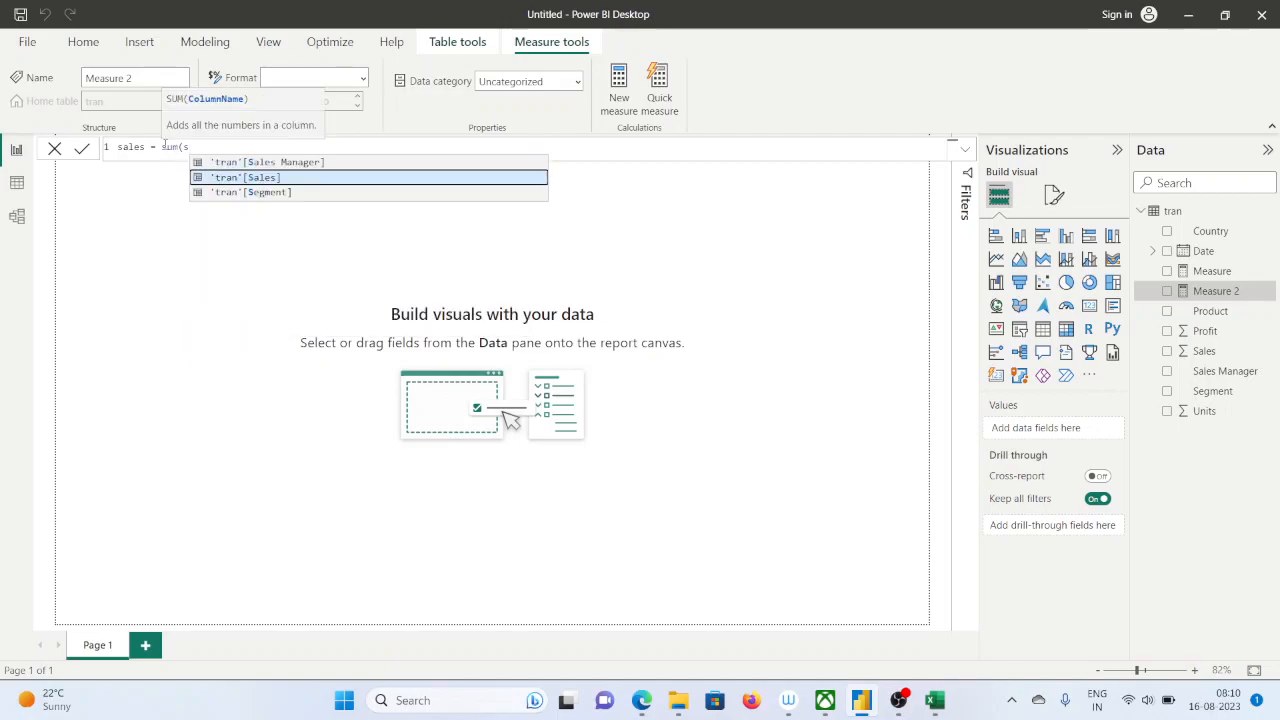
click(238, 177)
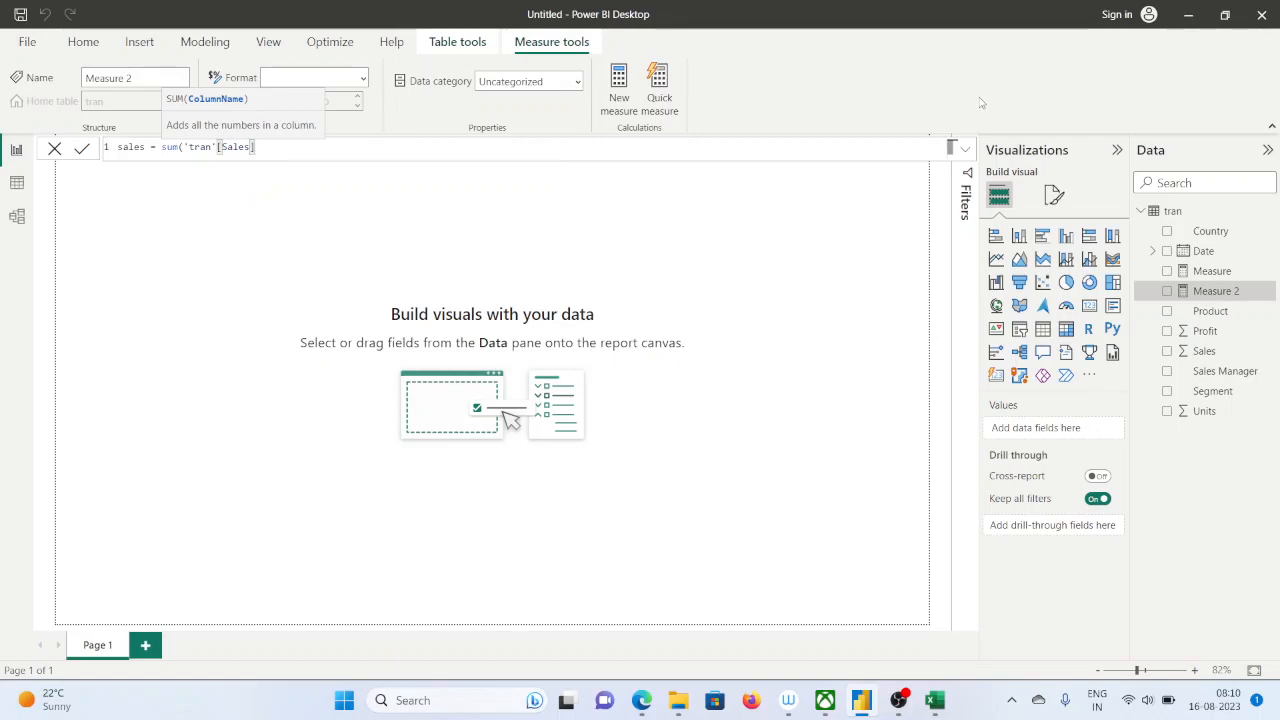
text()*sum)
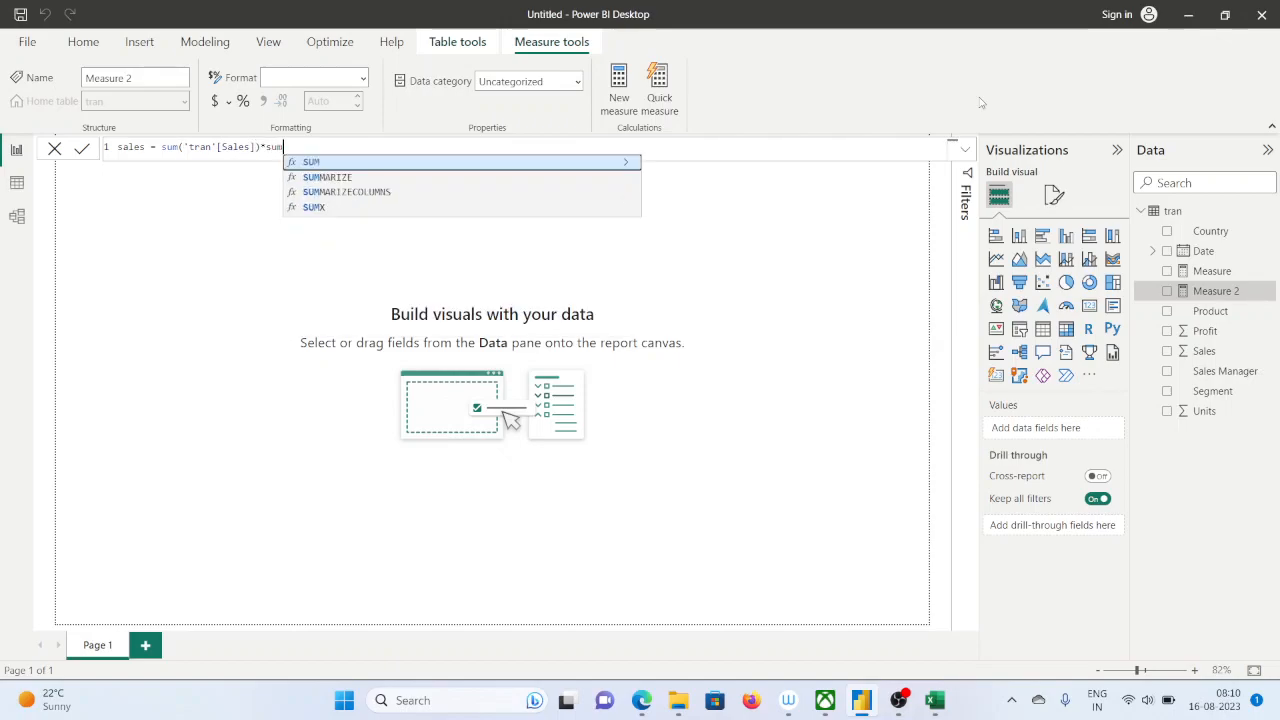
text(()
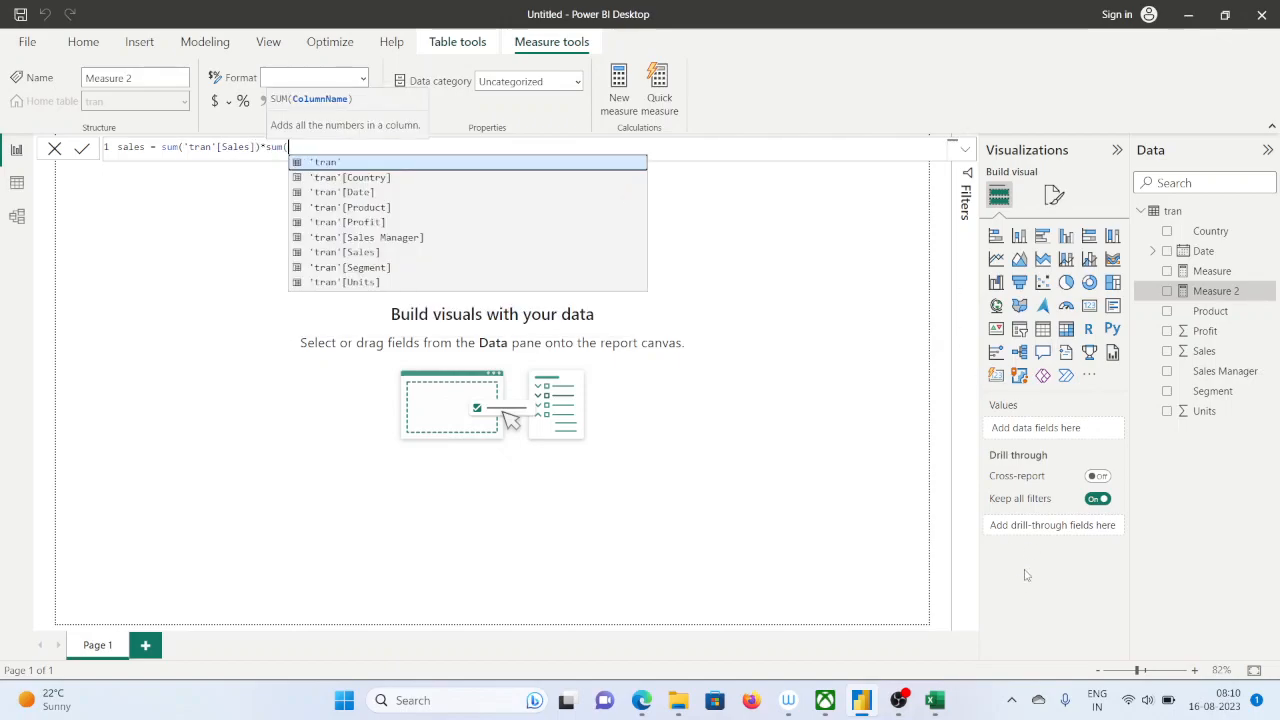
Switch to the Google Meet call in Edge, check its participants list and return to Power BI Desktop
click(641, 700)
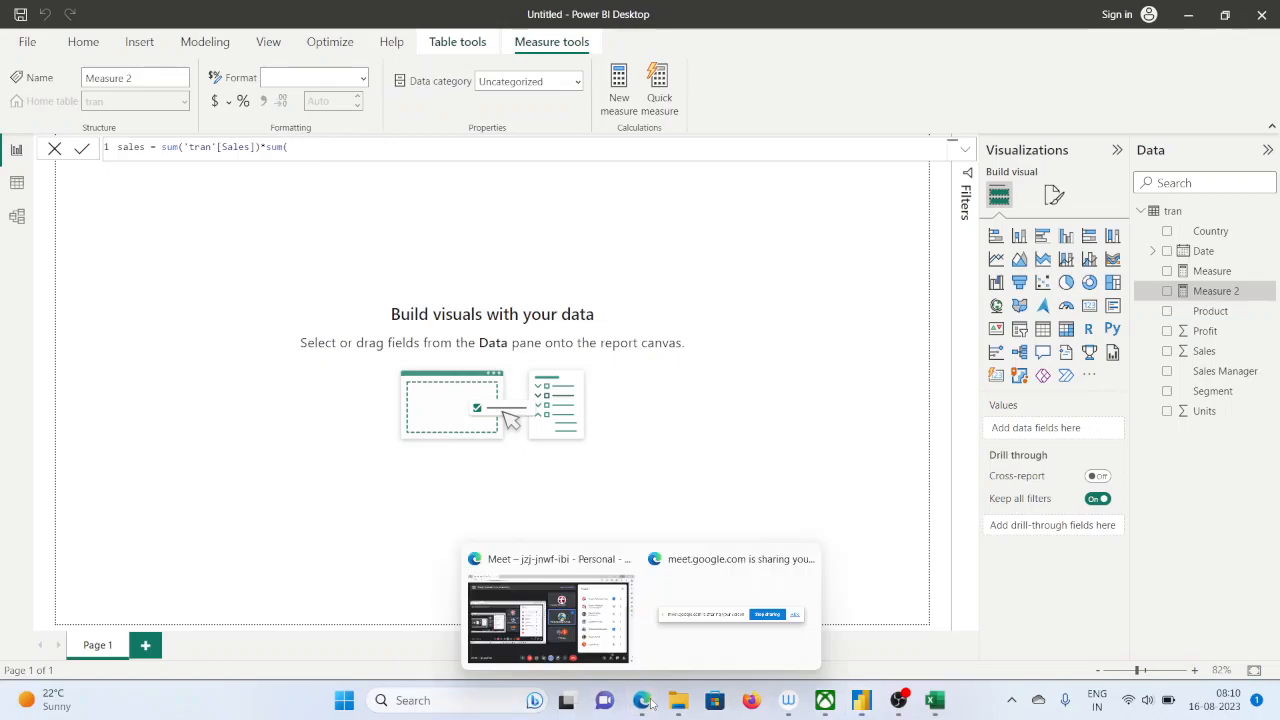
click(555, 625)
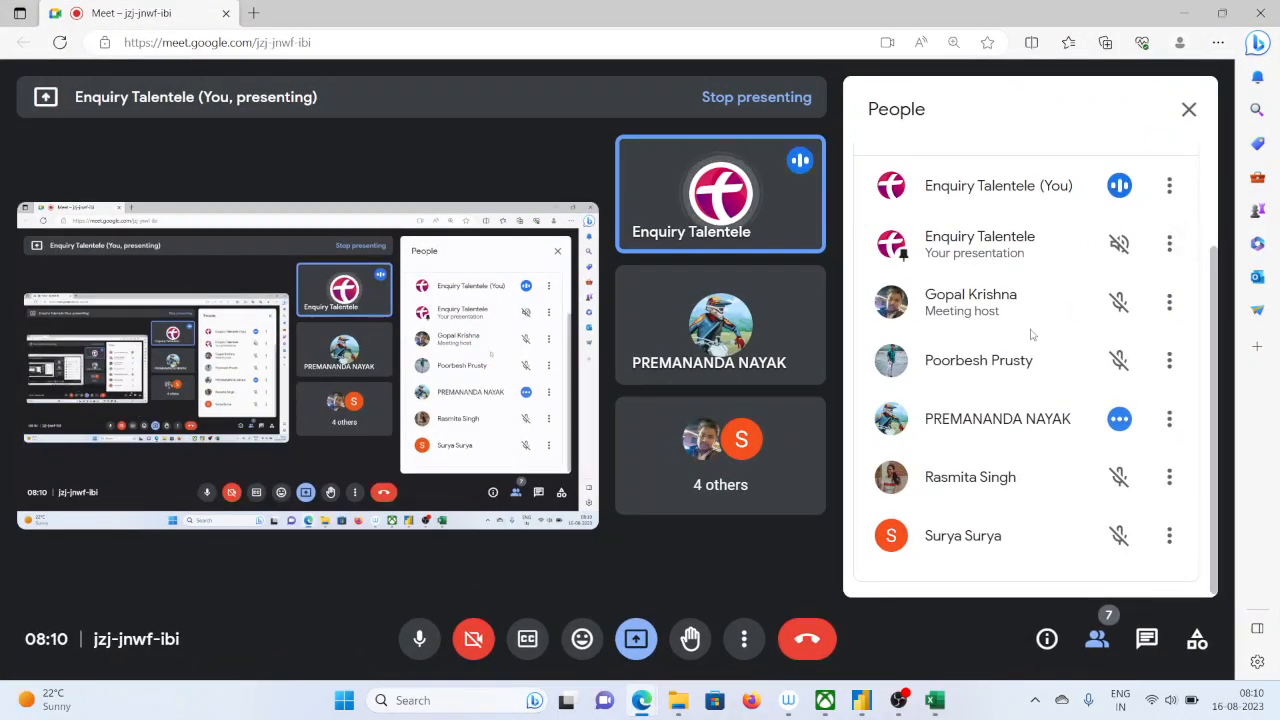
click(1183, 13)
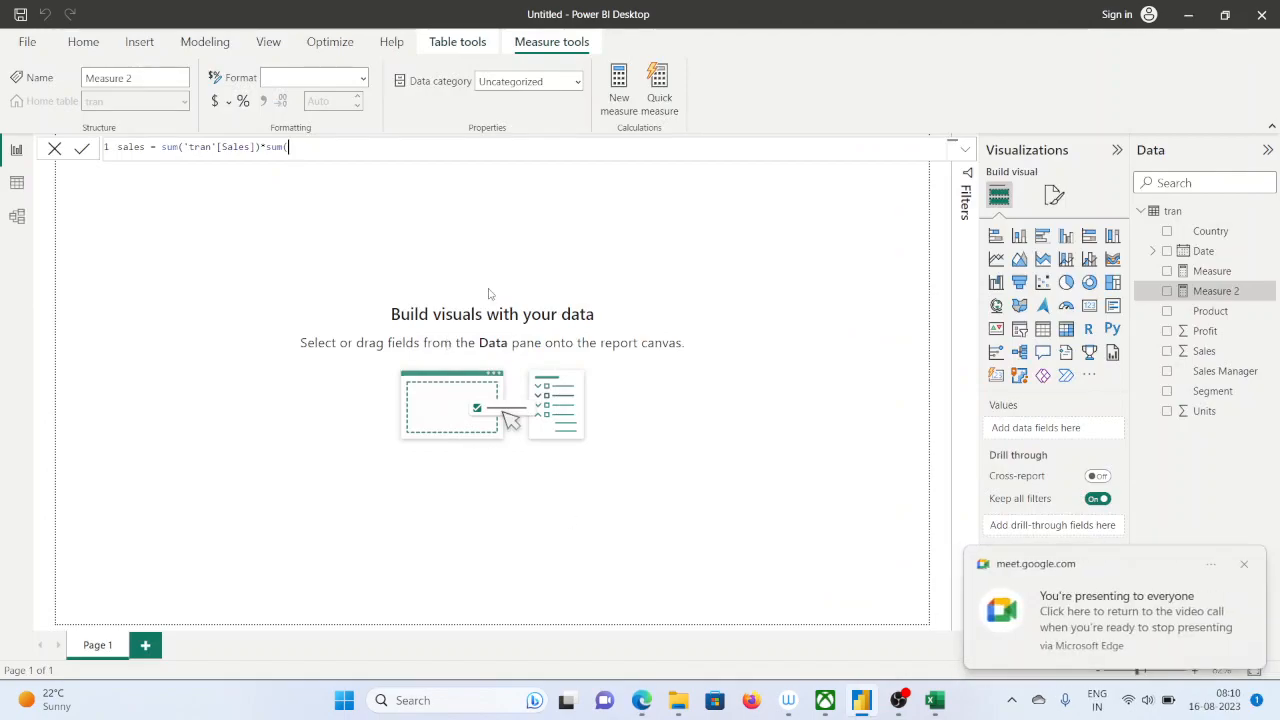
Complete the second SUM with 'tran'[Units] and try to commit the measure under the name sales
text(tran)
key(BackSpace)
key(BackSpace)
key(BackSpace)
key(BackSpace)
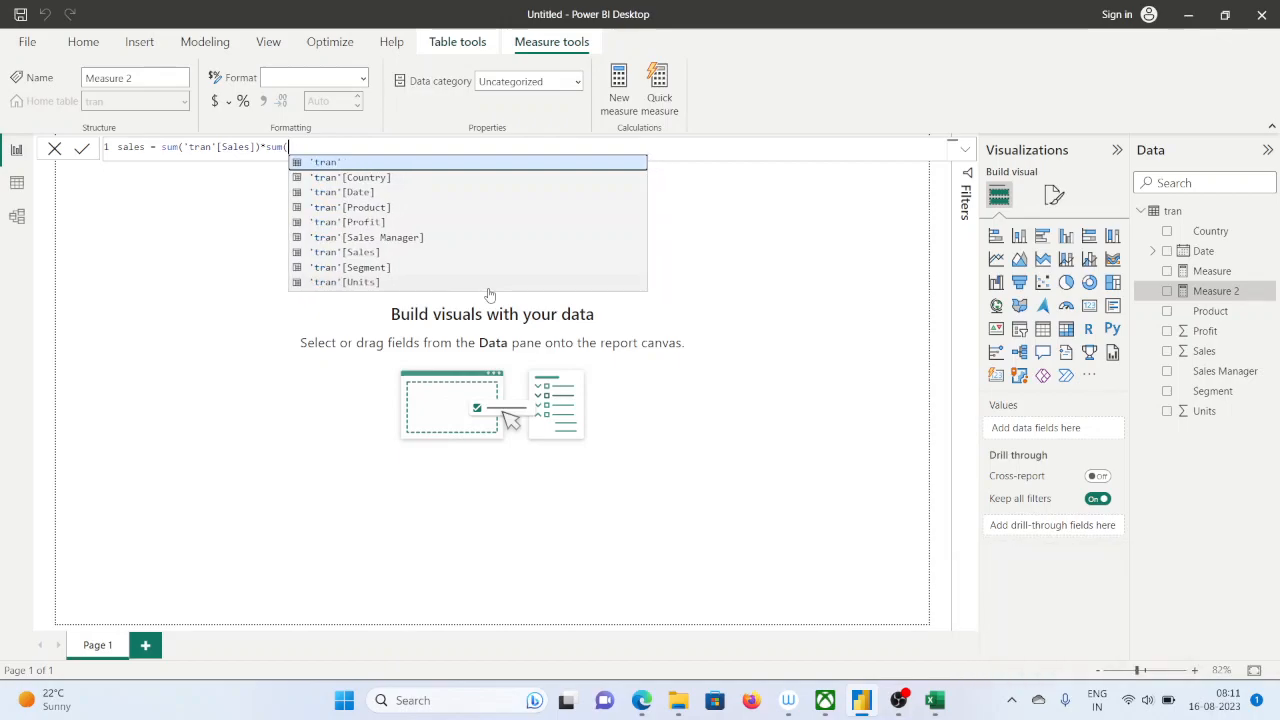
text(uni)
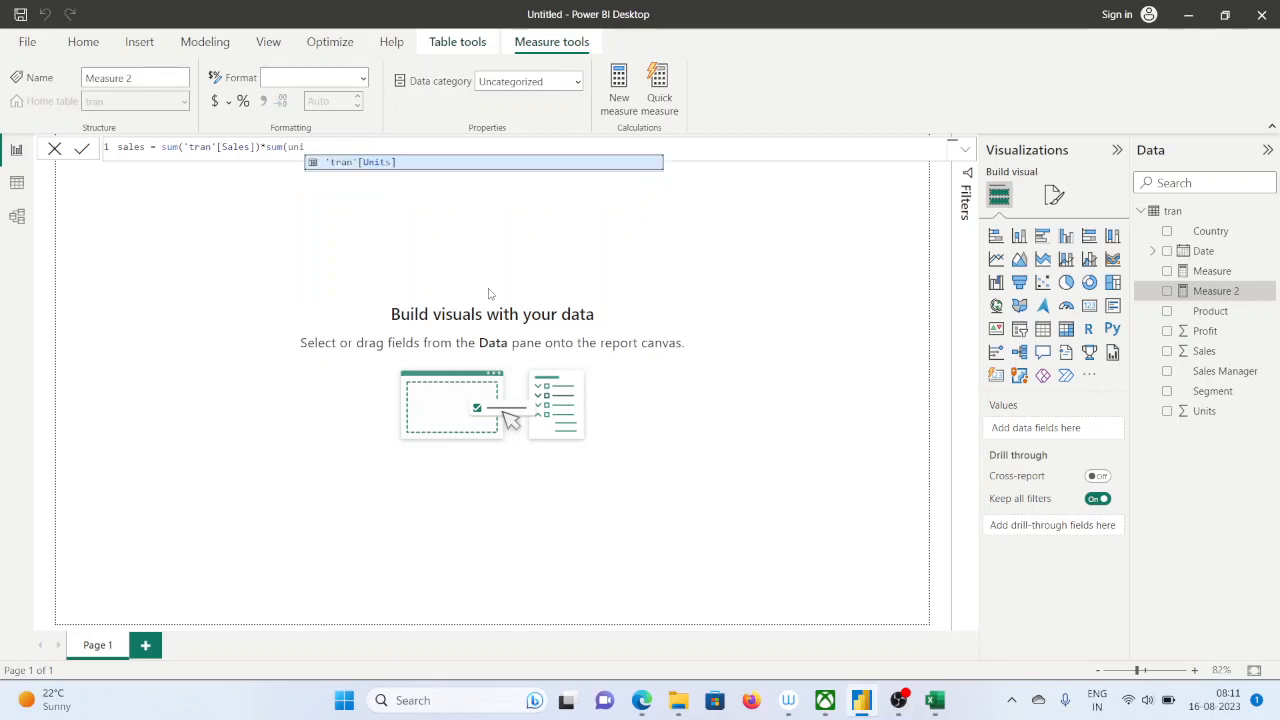
key(Tab)
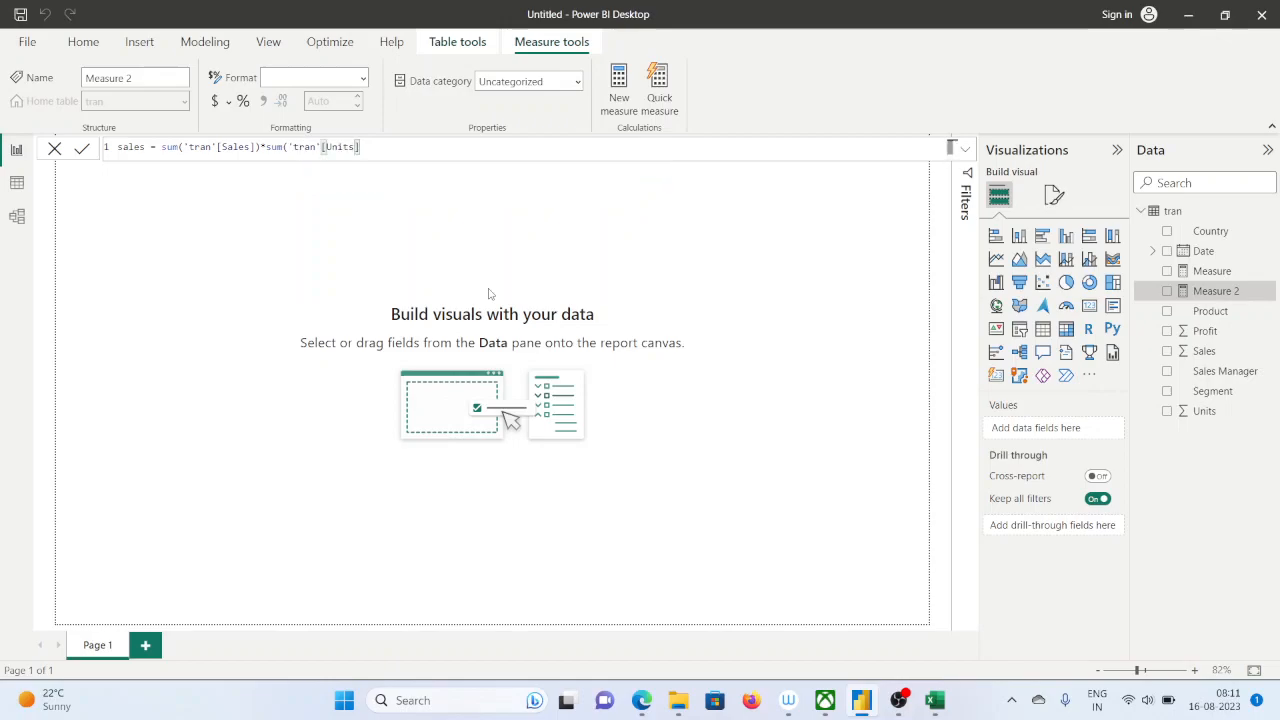
key(Return)
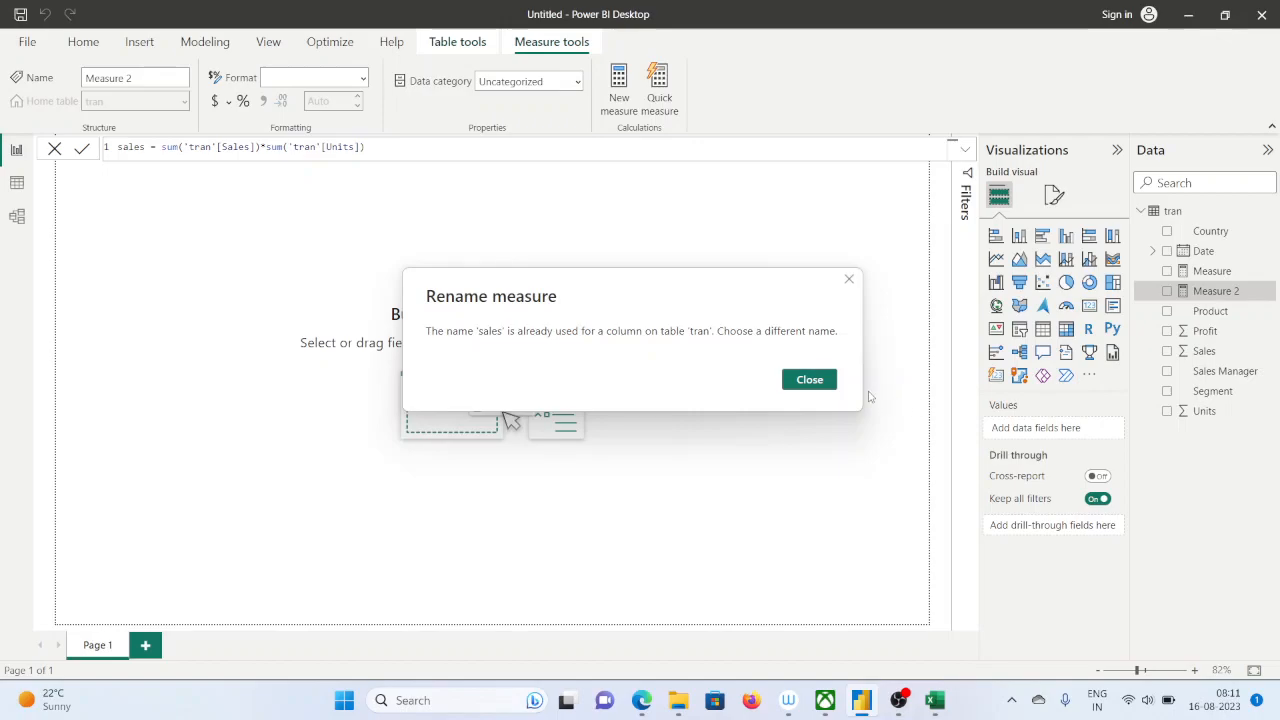
click(824, 388)
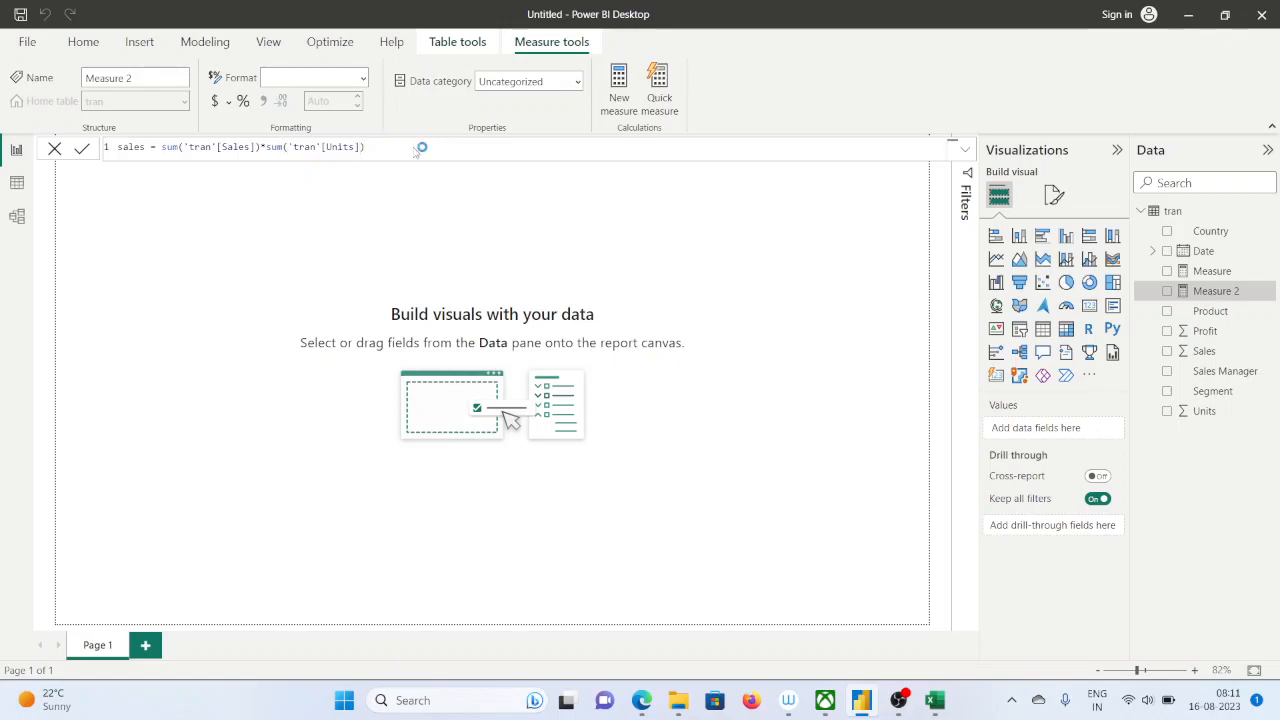
key(Return)
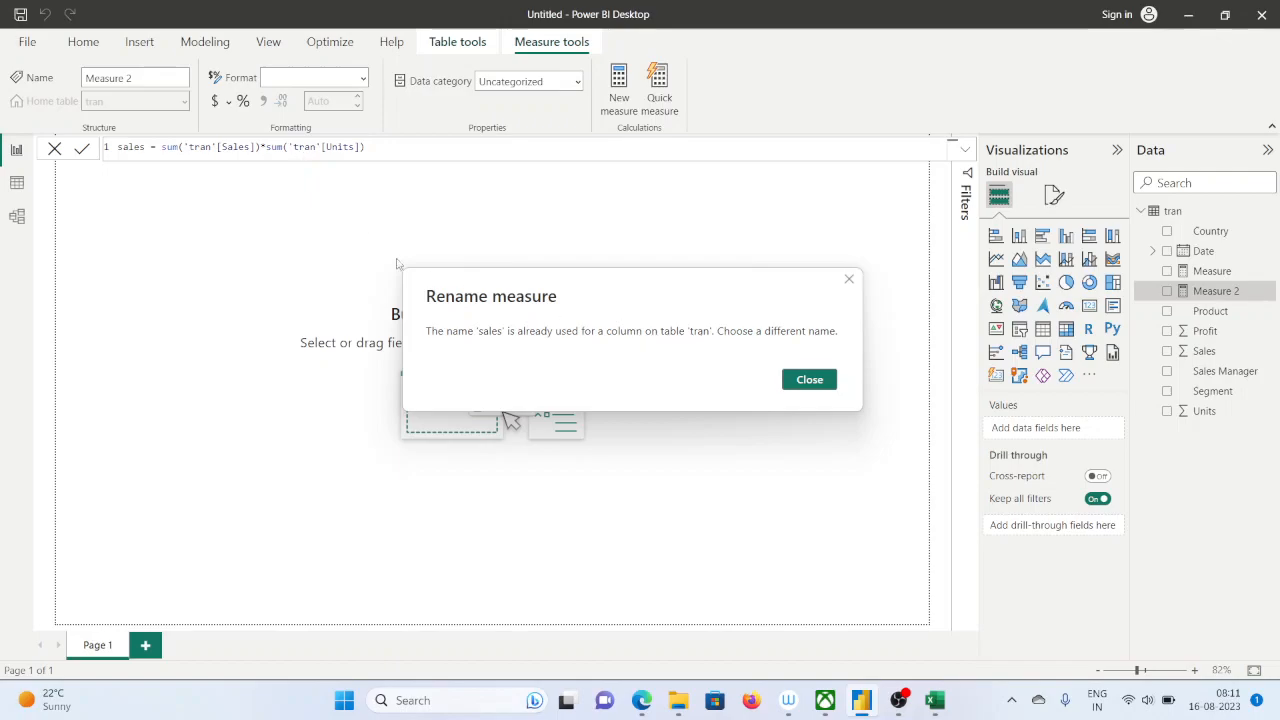
click(848, 280)
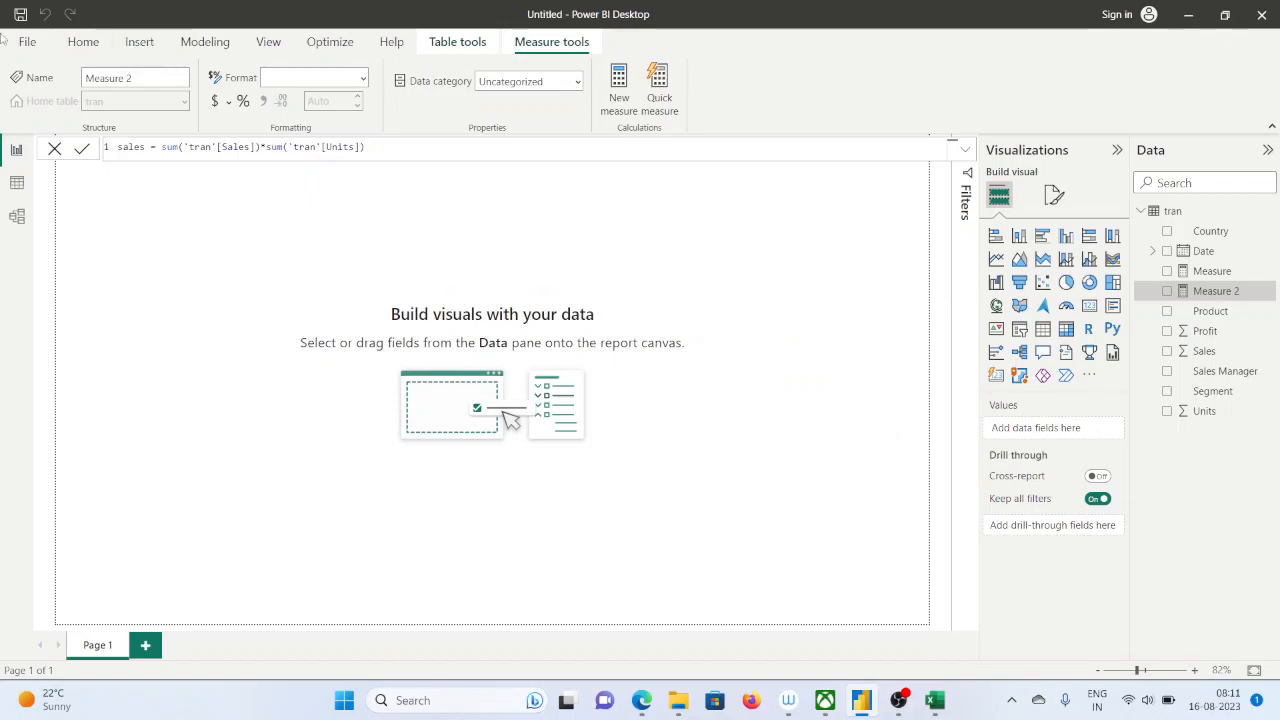
Rename the measure to total sales in its formula and commit it
double_click(130, 147)
text(tota)
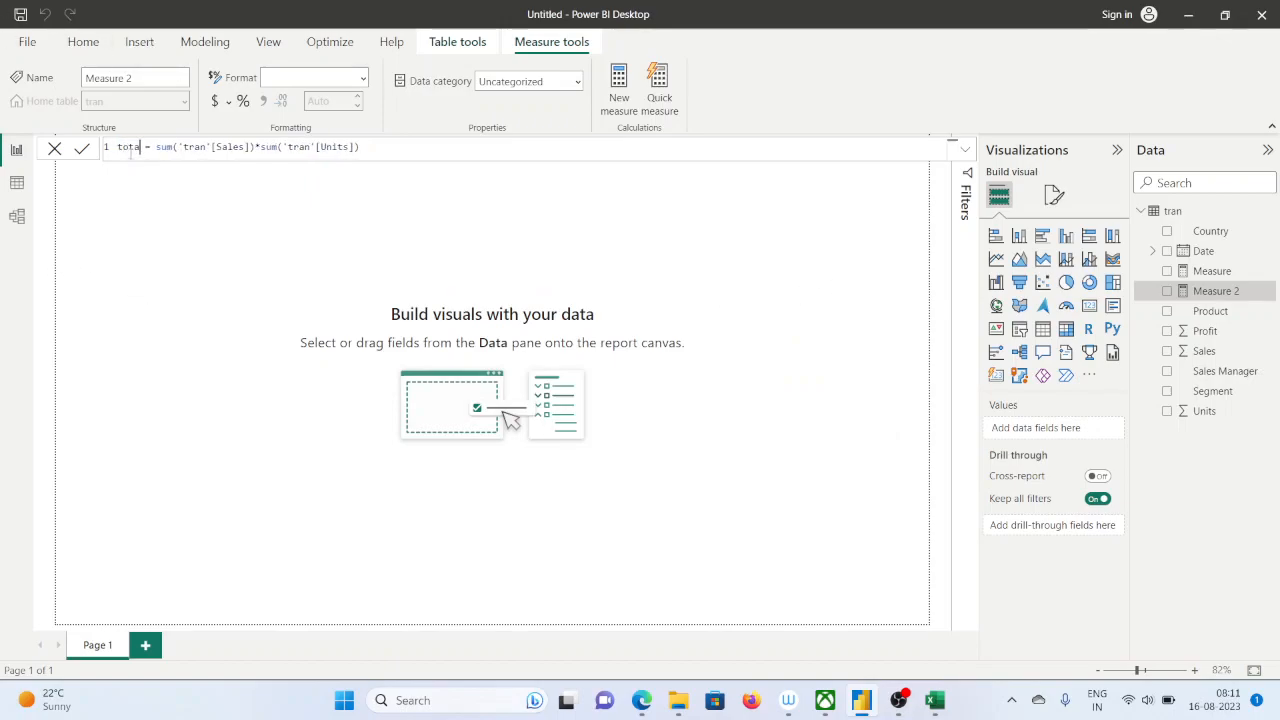
text(l sales)
key(Return)
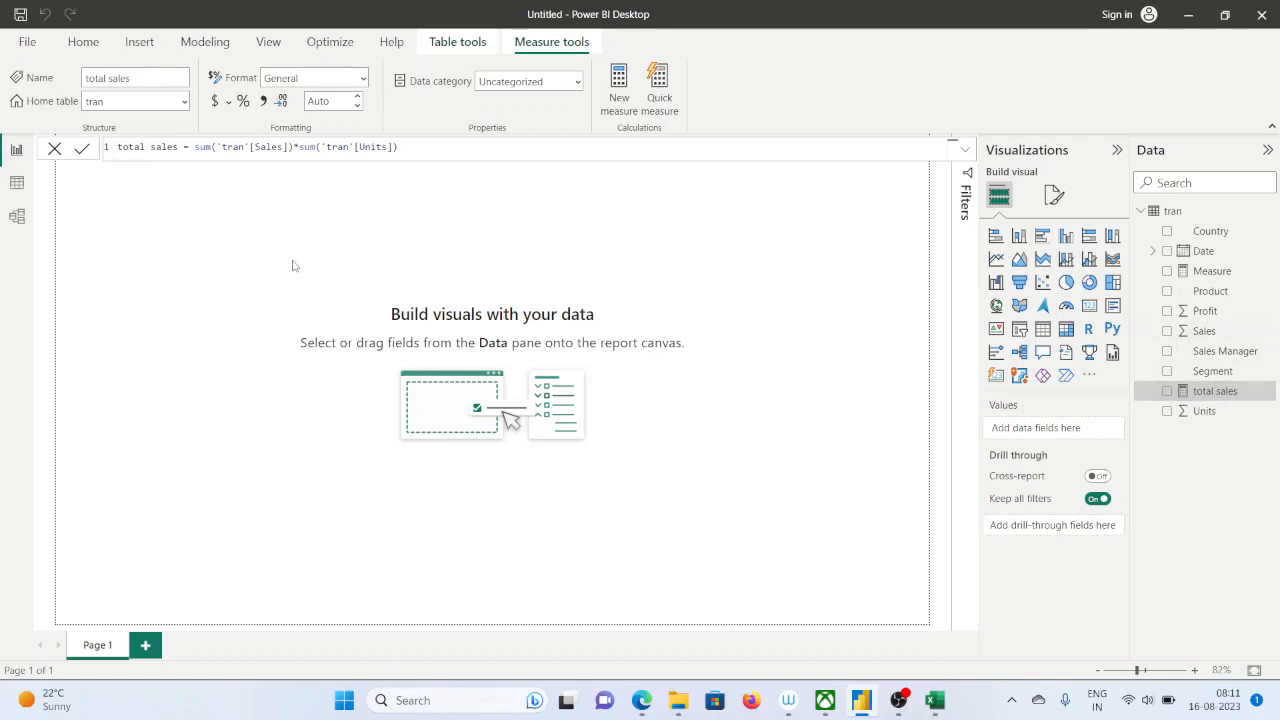
Insert a Card visual, move it toward the middle of the page, enlarge it and add the total sales measure
click(1089, 306)
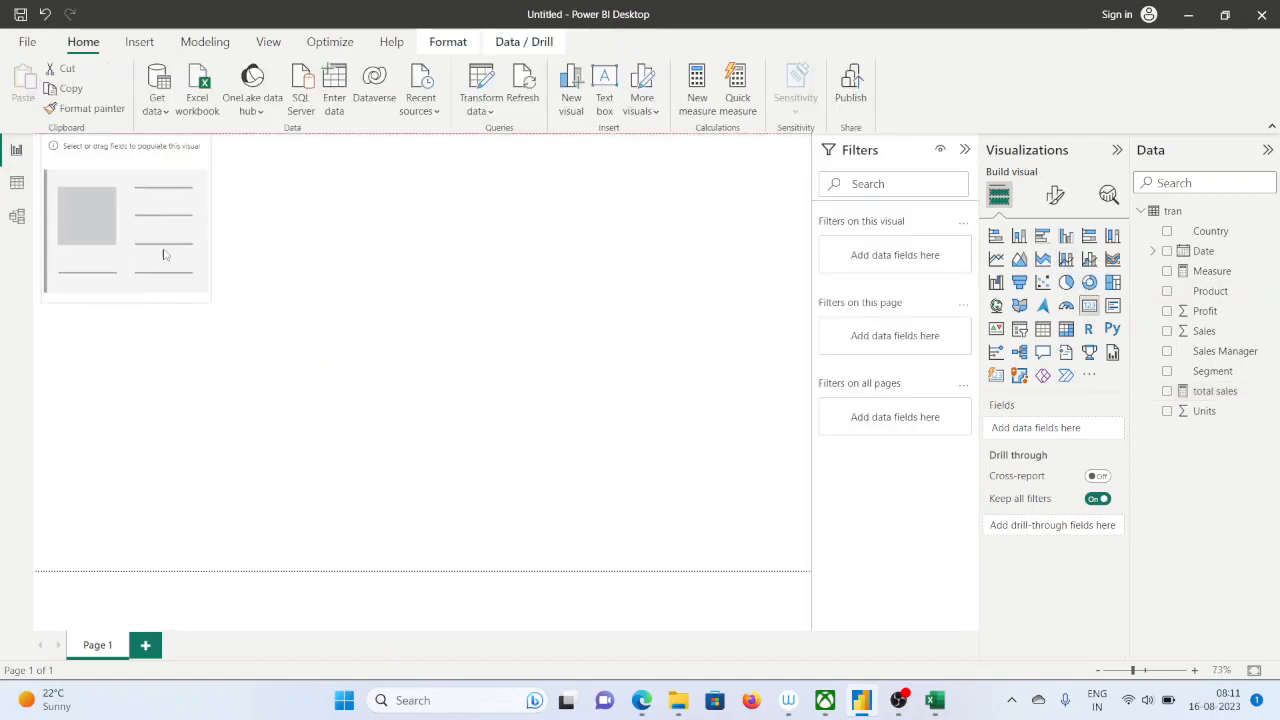
drag(149, 240, 409, 330)
drag(465, 395, 609, 395)
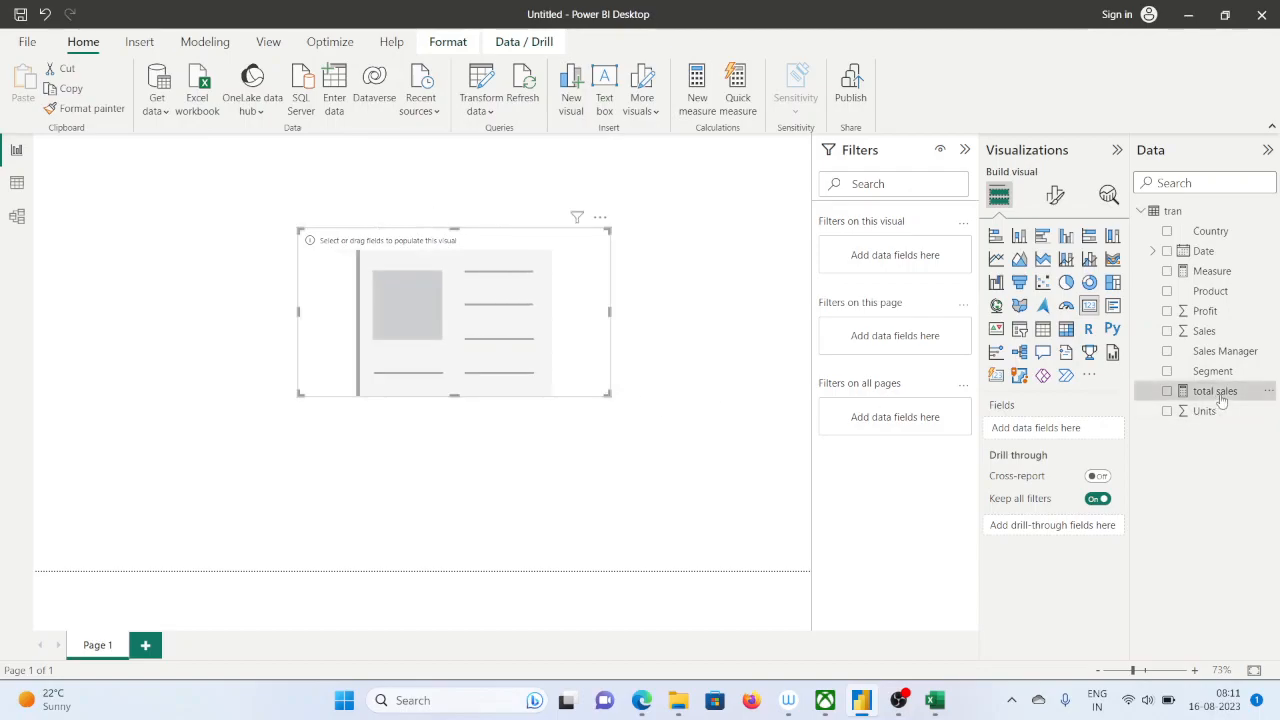
drag(1220, 400, 462, 327)
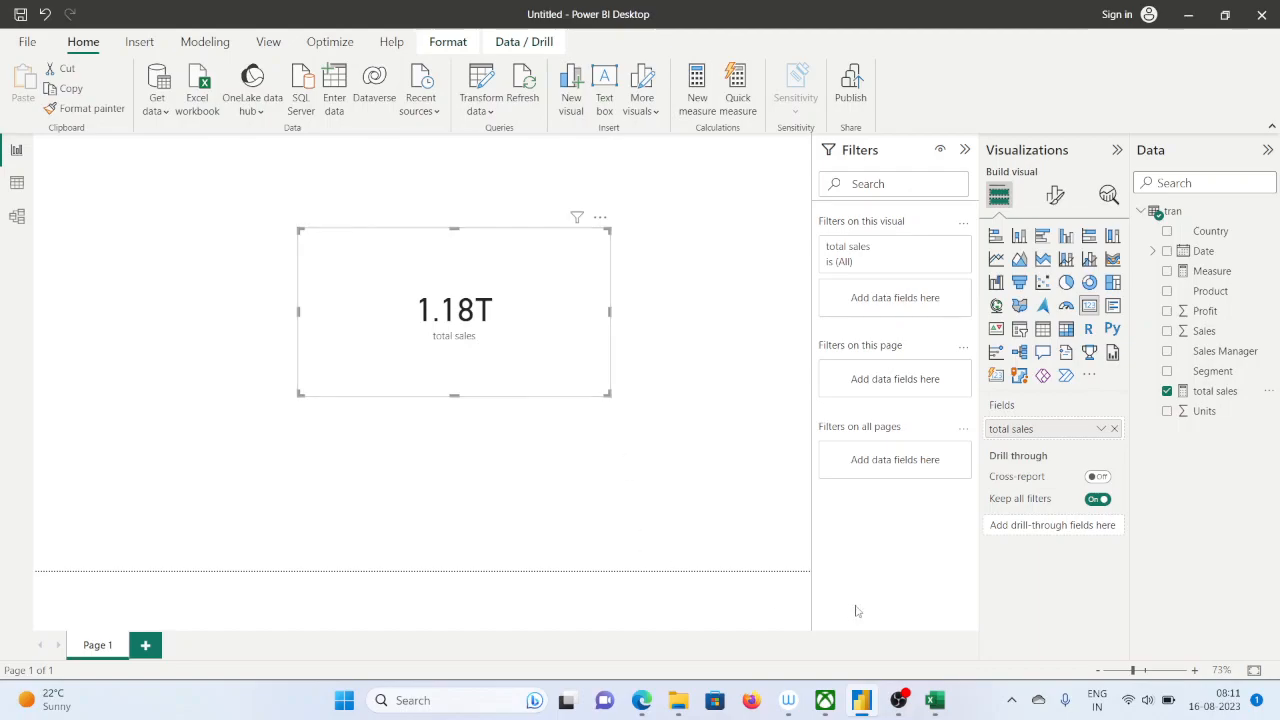
Switch to the Excel workbook, review the end of the Total sales column and open the FUNCTIONS_PRACTICE sheet
click(934, 705)
scroll(972, 536, down, 3)
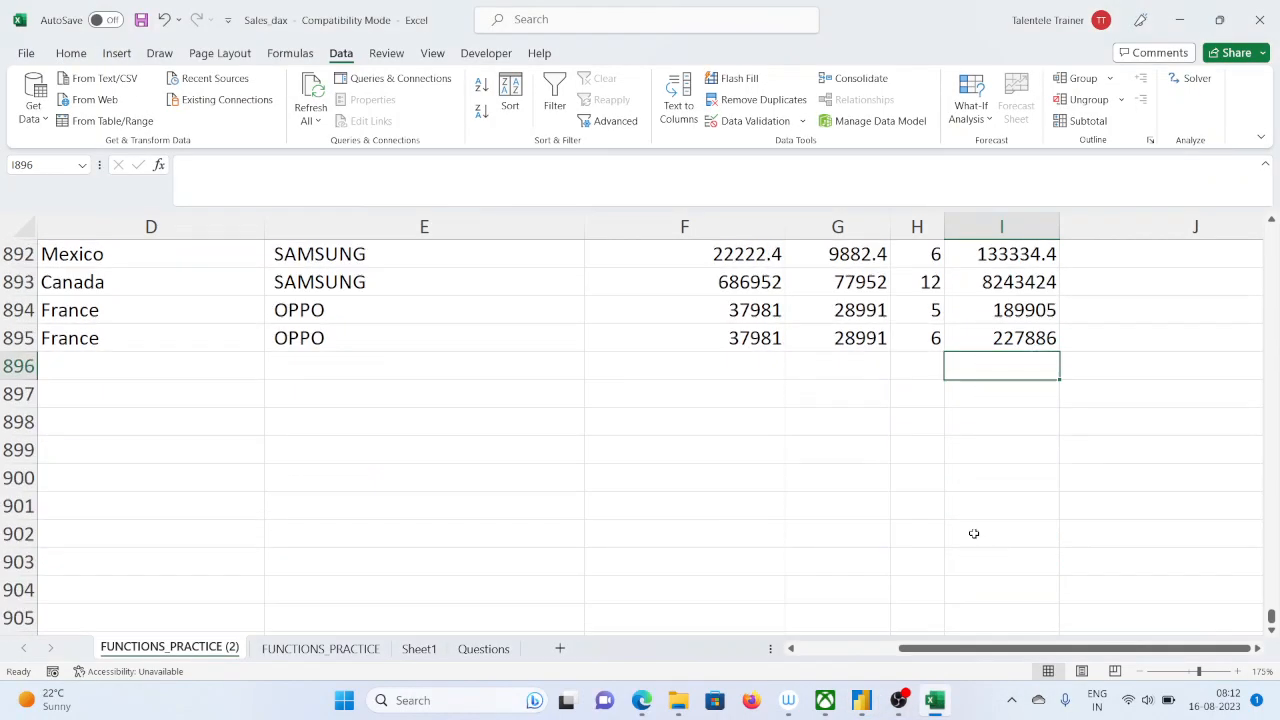
scroll(973, 534, up, 5)
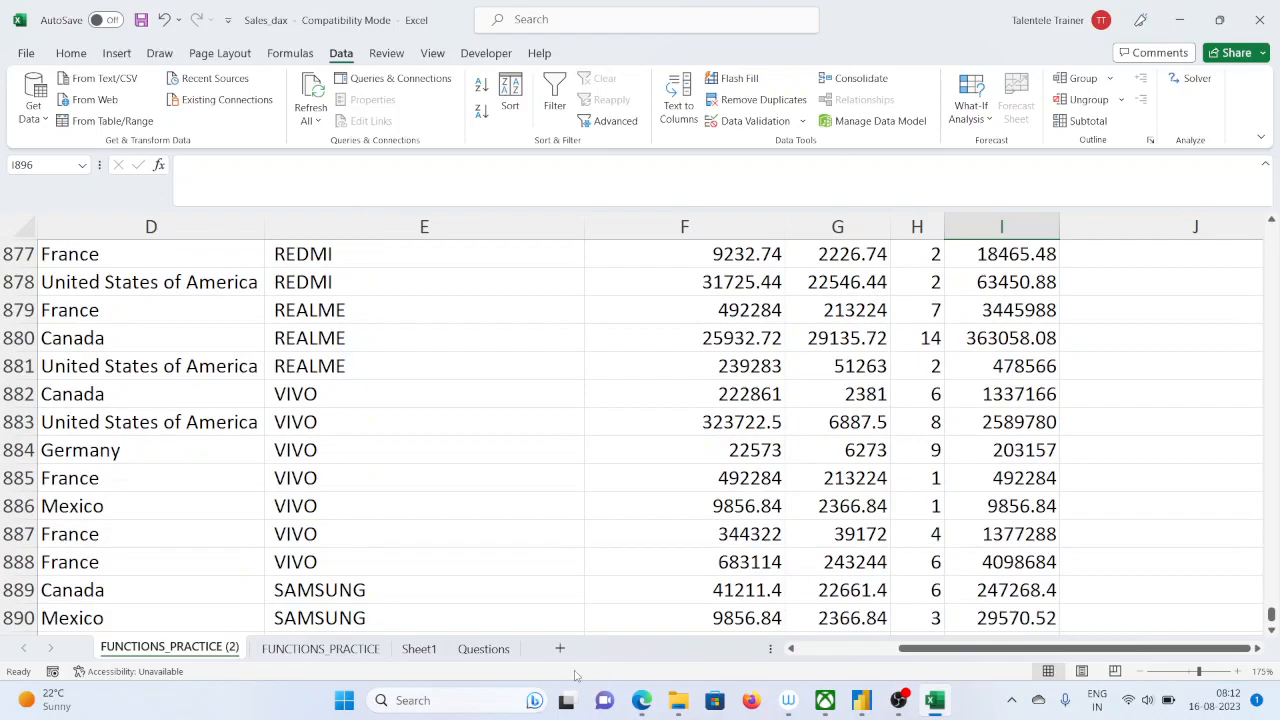
scroll(1051, 400, down, 4)
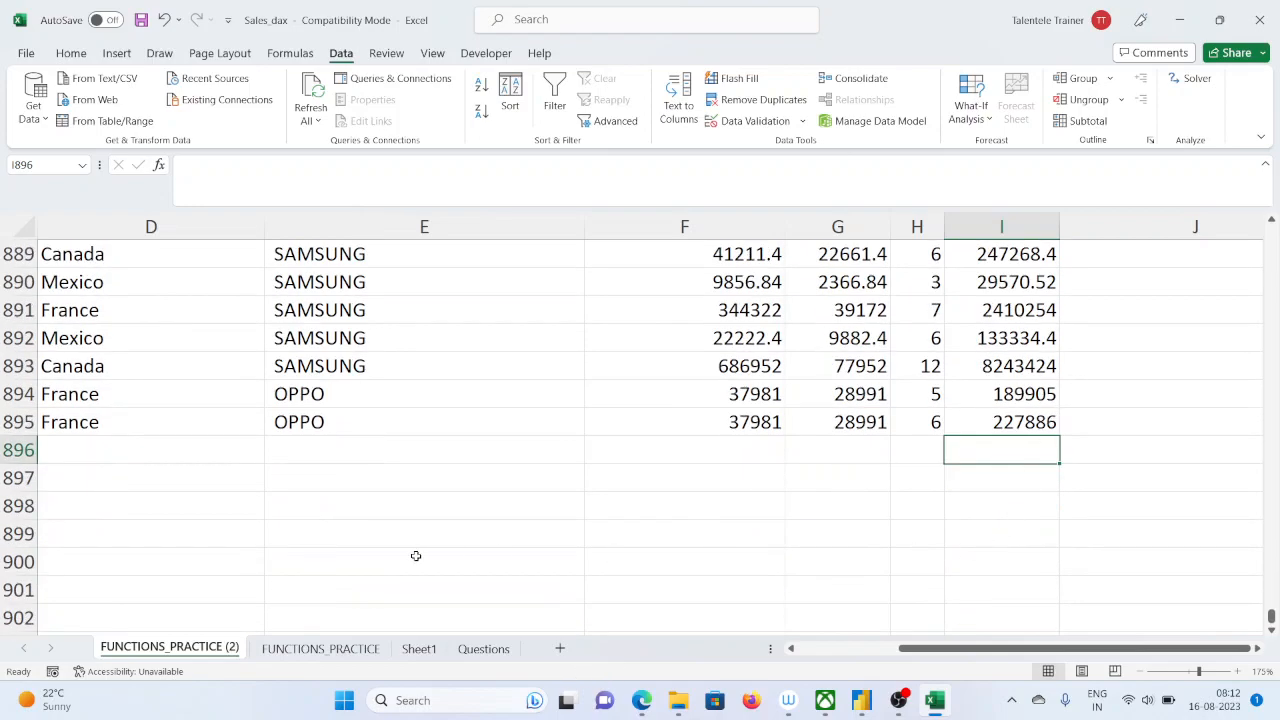
click(333, 648)
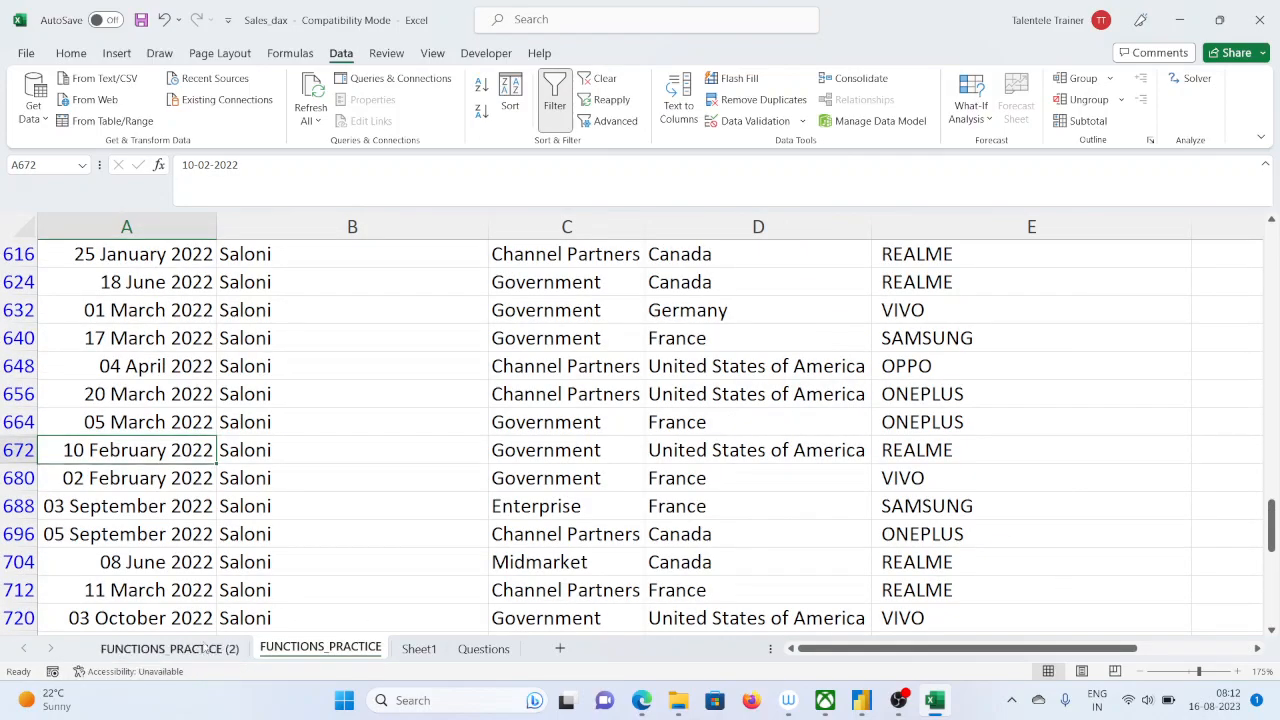
Go back to the FUNCTIONS_PRACTICE (2) sheet to check the Total sales sum in I896, and return to Power BI
click(170, 648)
key(ctrl+z)
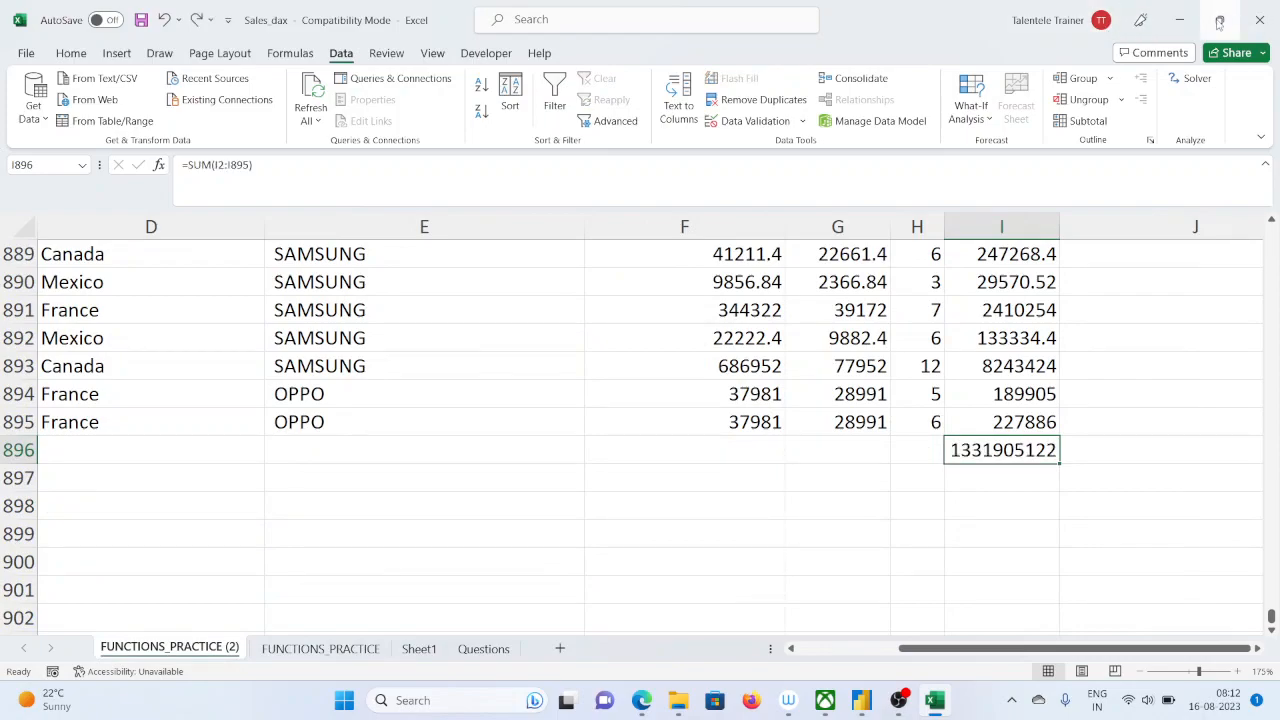
mouse_move(1219, 23)
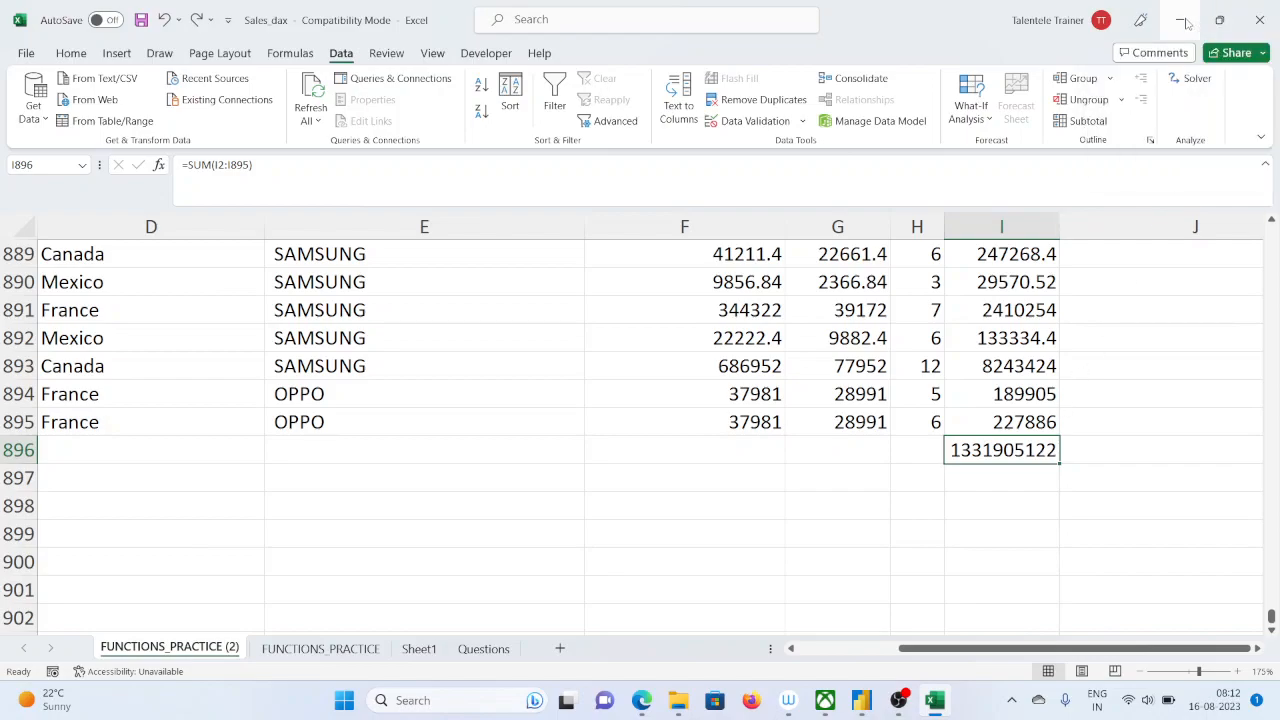
click(1180, 20)
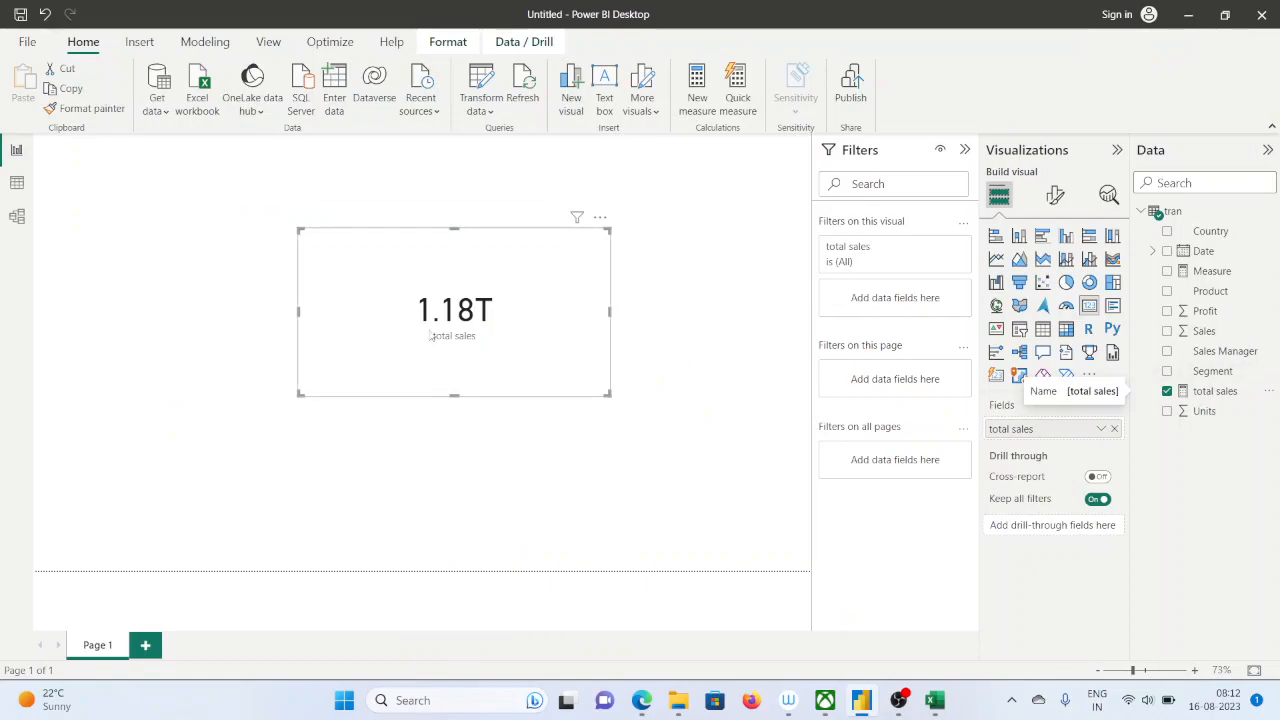
Set the card's callout value display units to None and widen the card until the full total sales number fits
click(1055, 195)
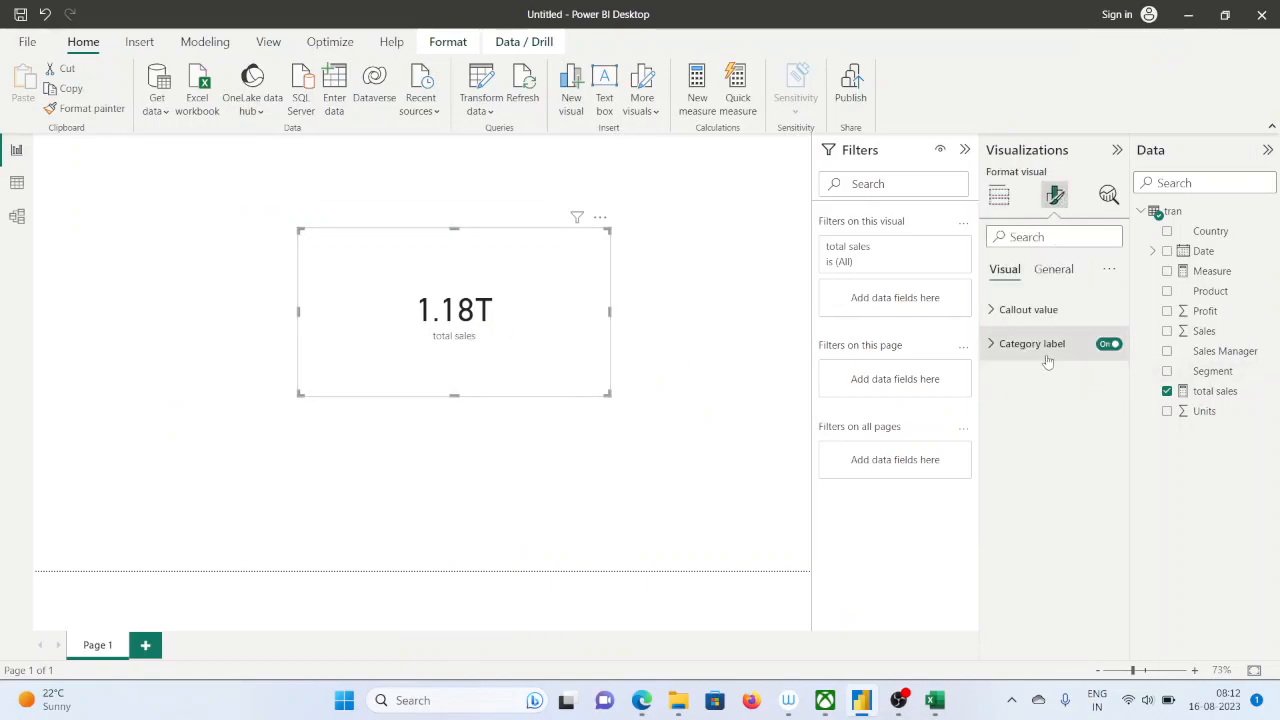
click(995, 310)
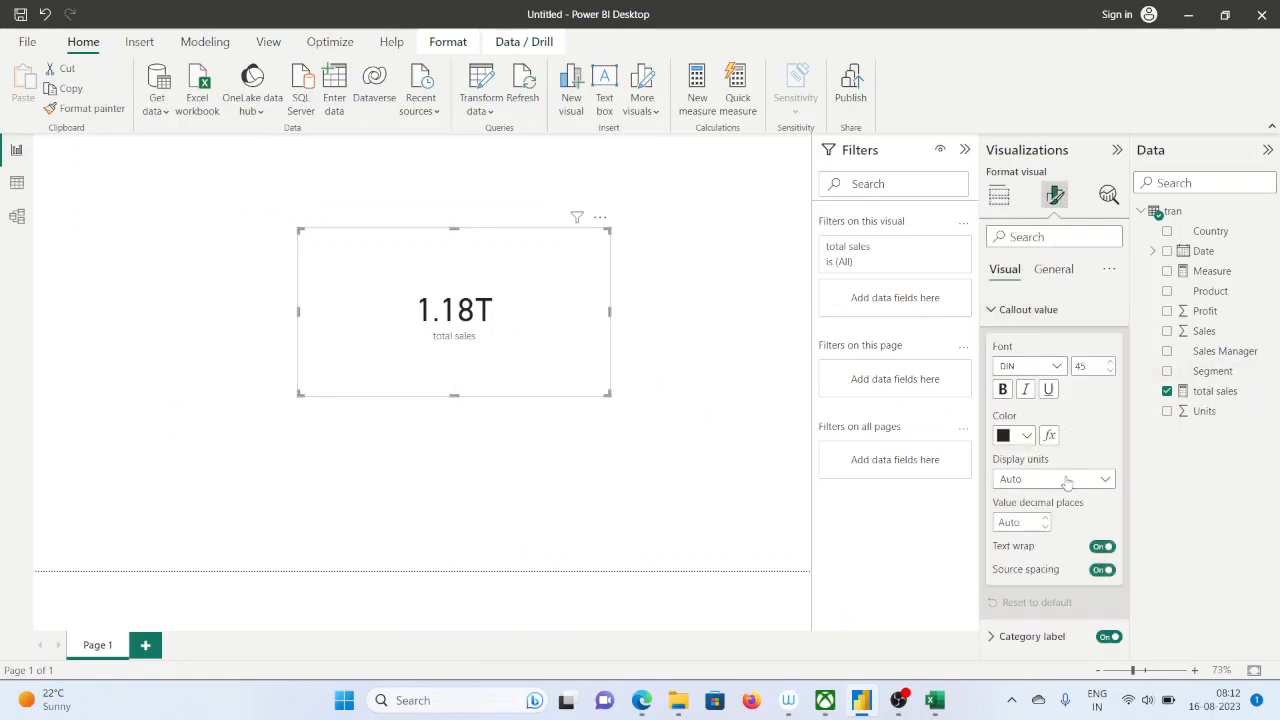
click(1078, 480)
click(1016, 520)
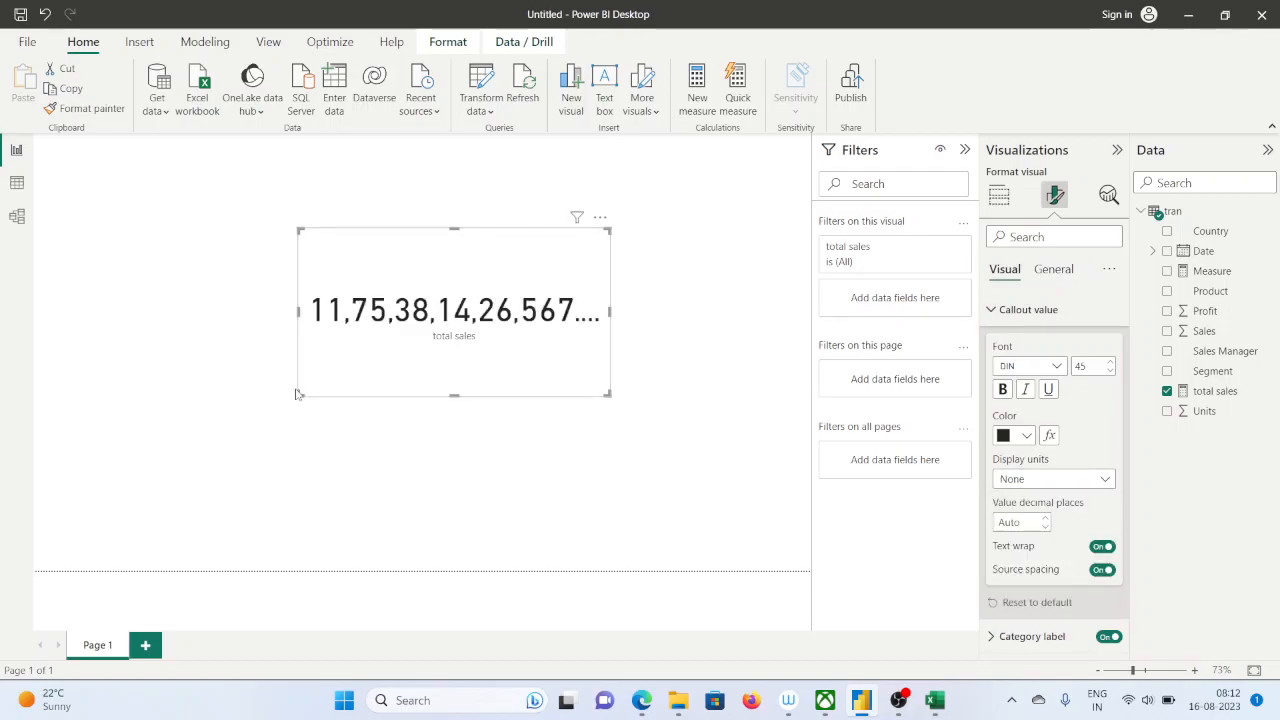
drag(296, 398, 56, 396)
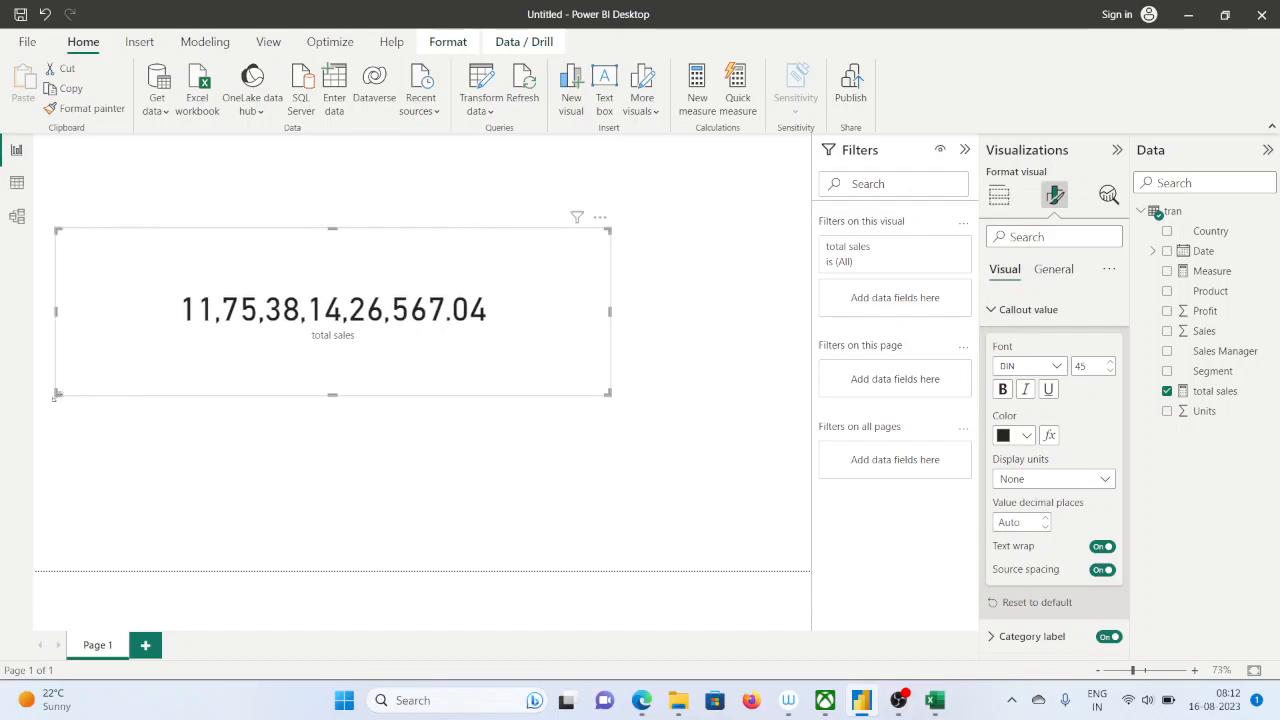
Switch to Excel and try to snap its window to half the screen beside Power BI
click(935, 705)
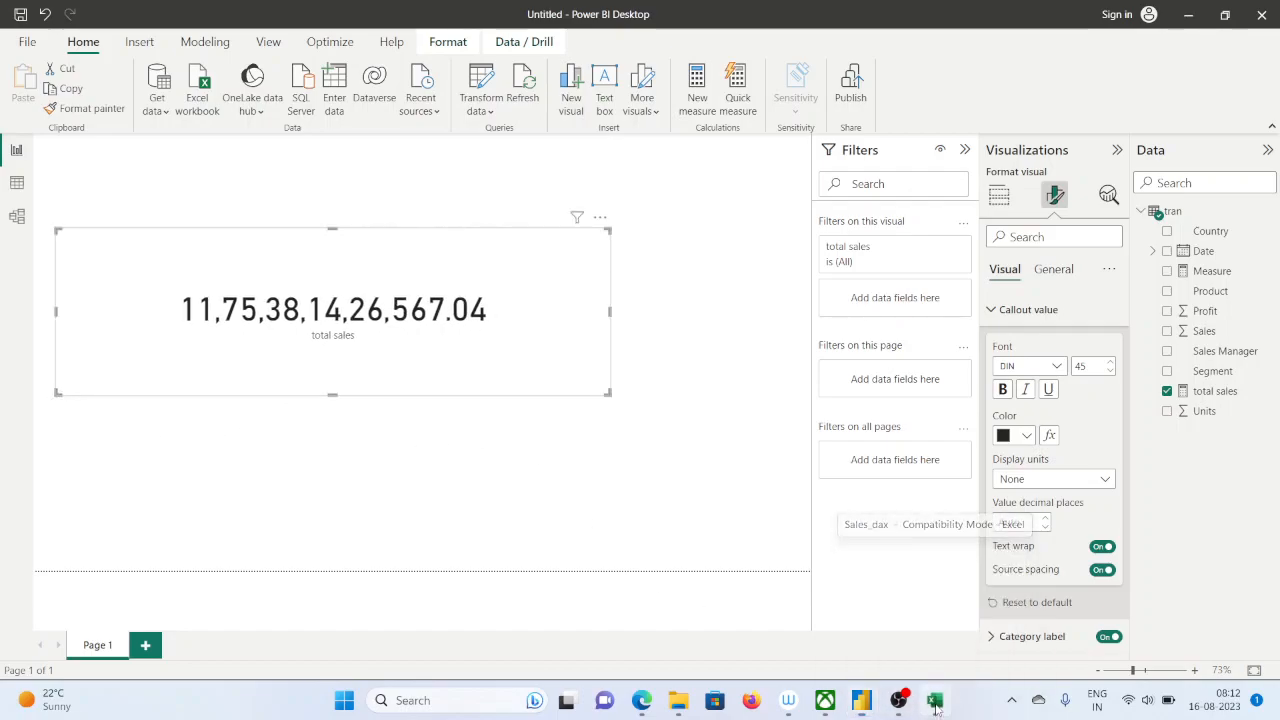
click(935, 705)
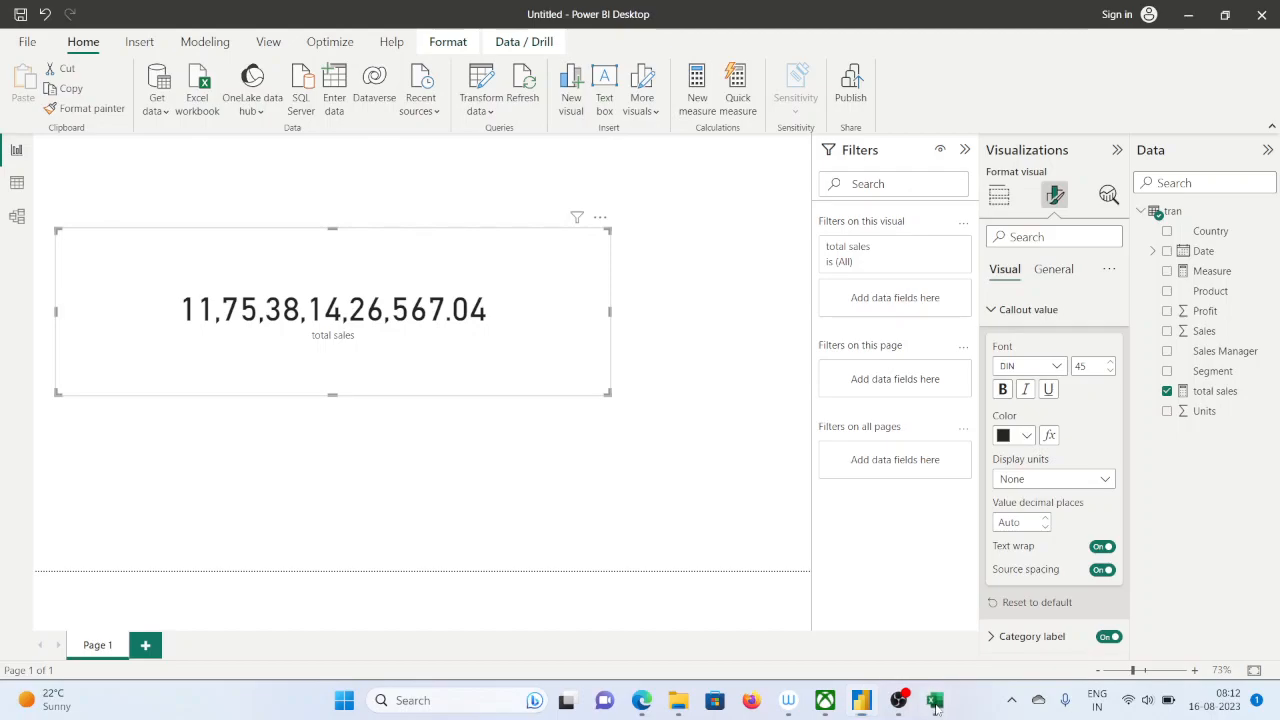
click(935, 705)
click(1219, 20)
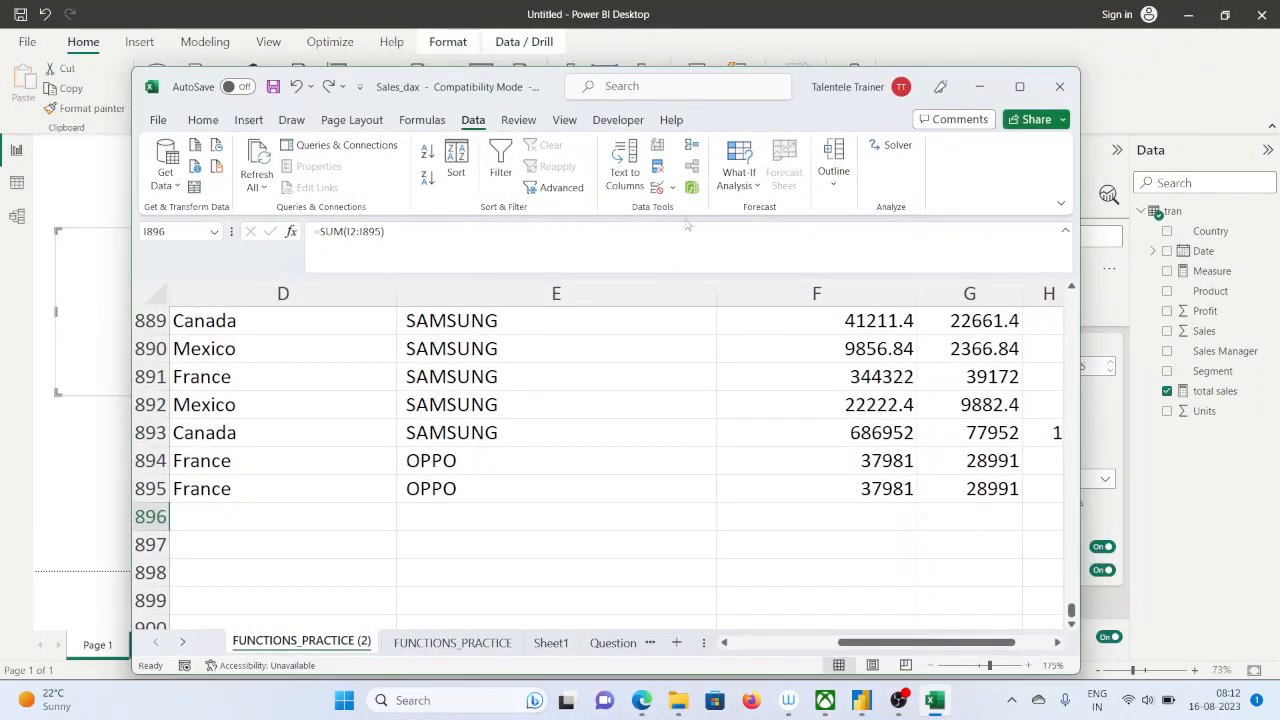
drag(415, 87, 580, 36)
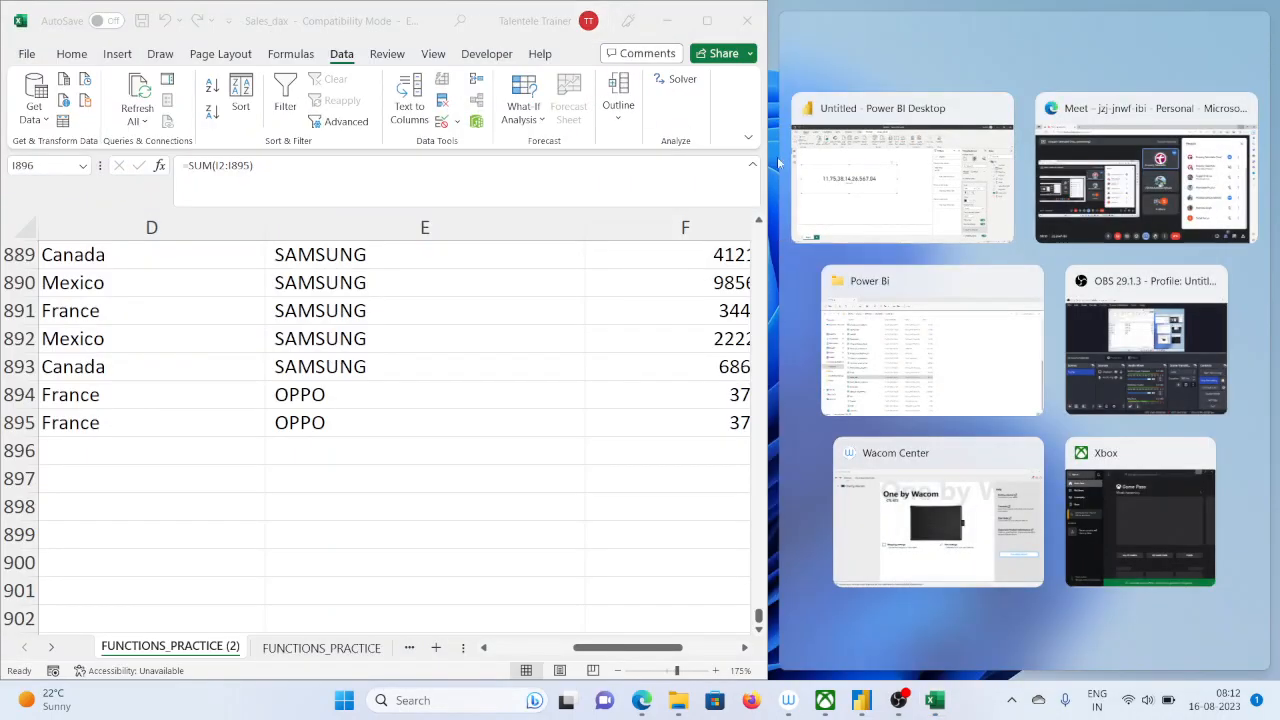
click(813, 196)
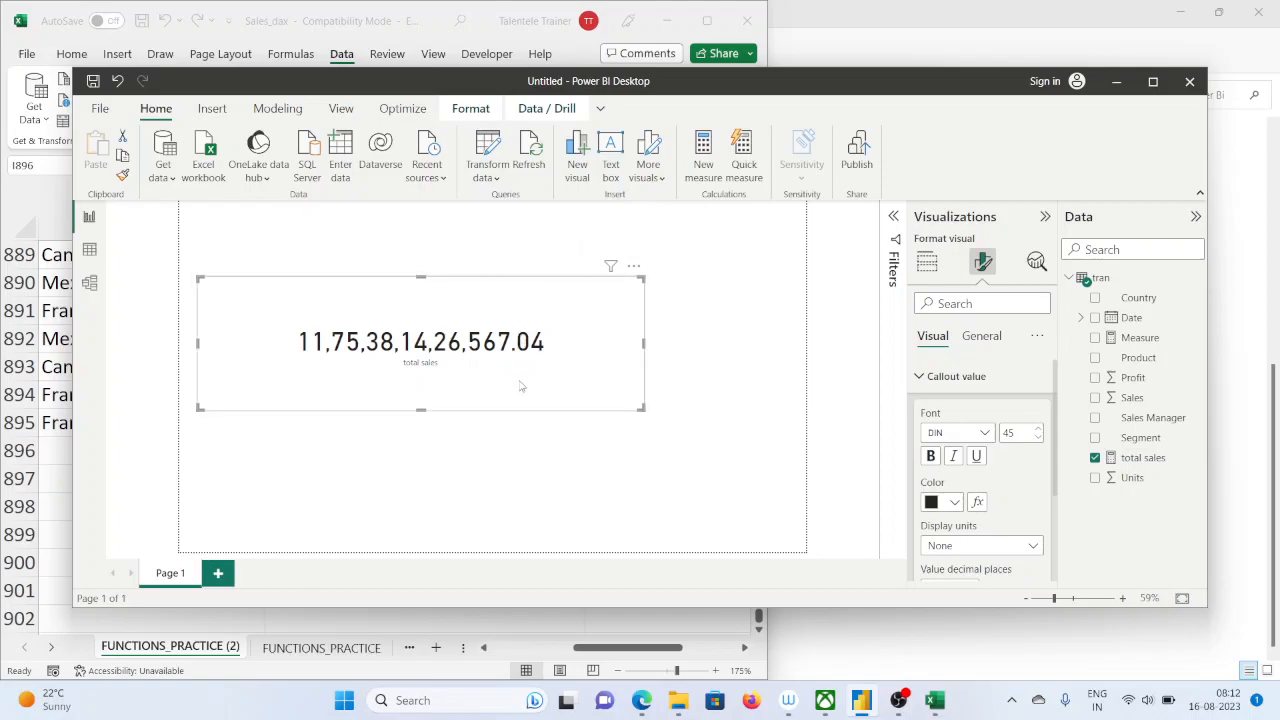
Try to copy the total sales value from the Power BI card and paste it into cell I897 in Excel
right_click(474, 350)
mouse_move(502, 396)
click(473, 643)
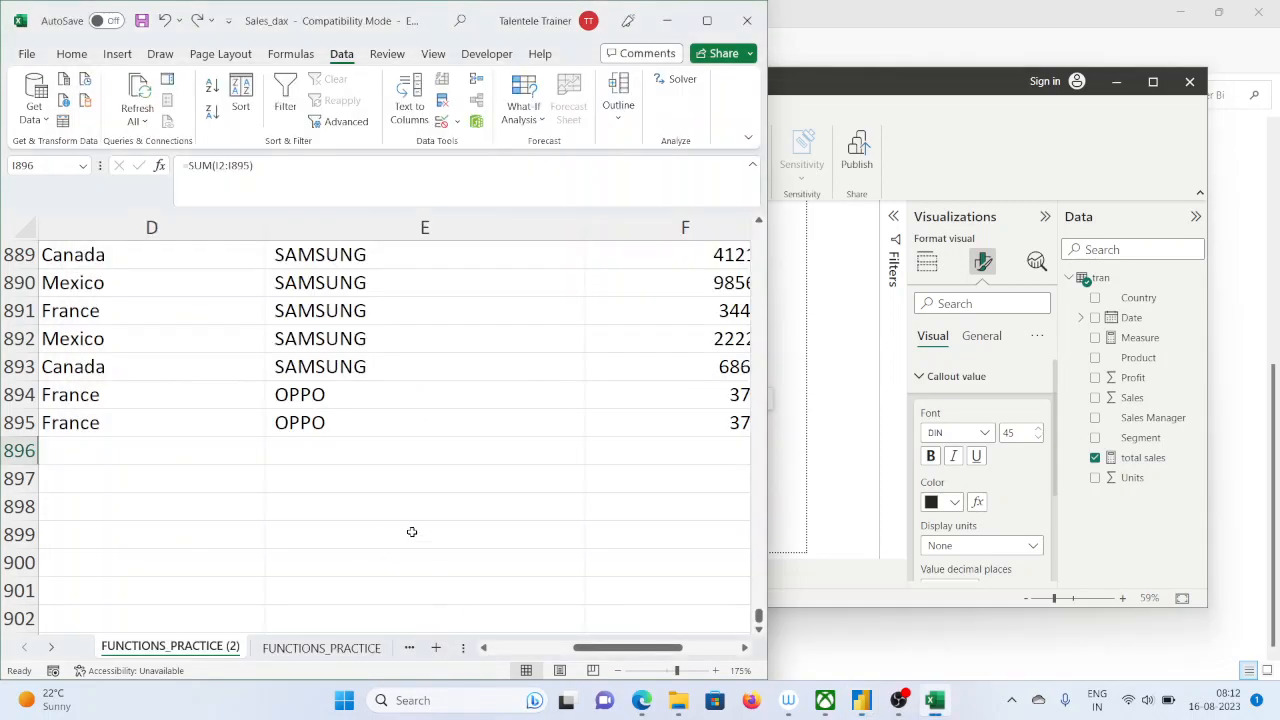
click(707, 20)
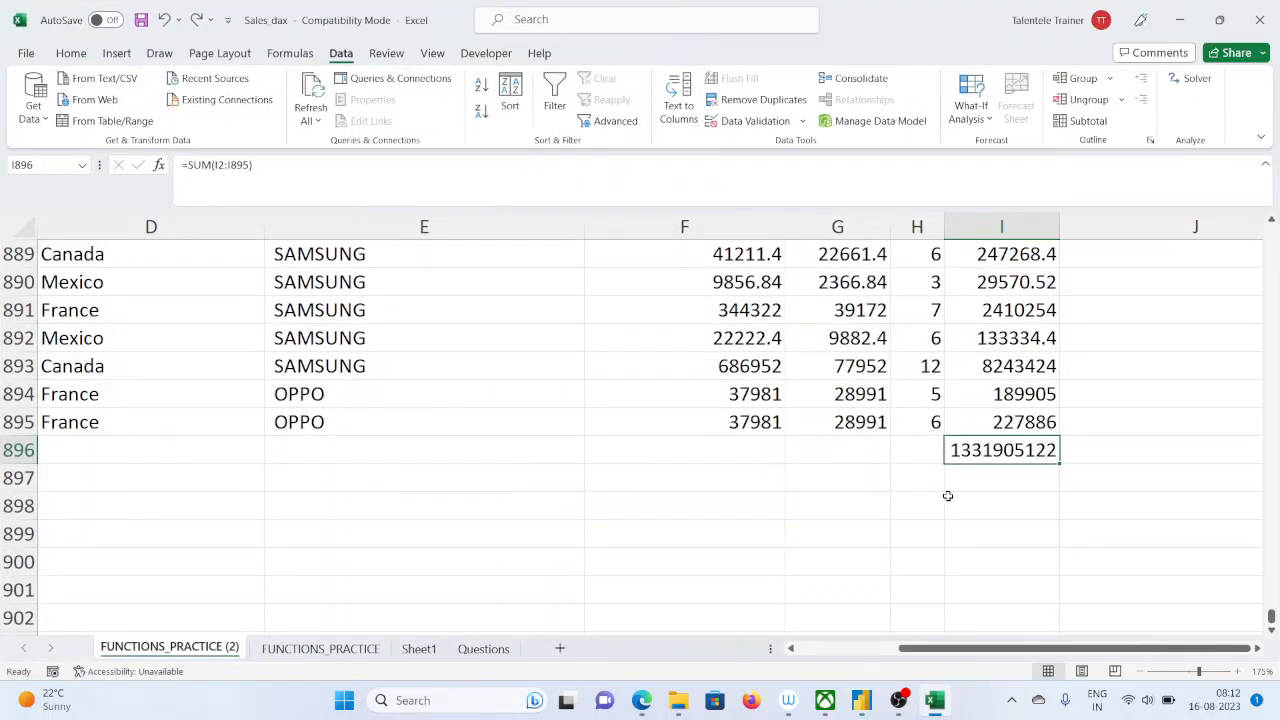
click(959, 478)
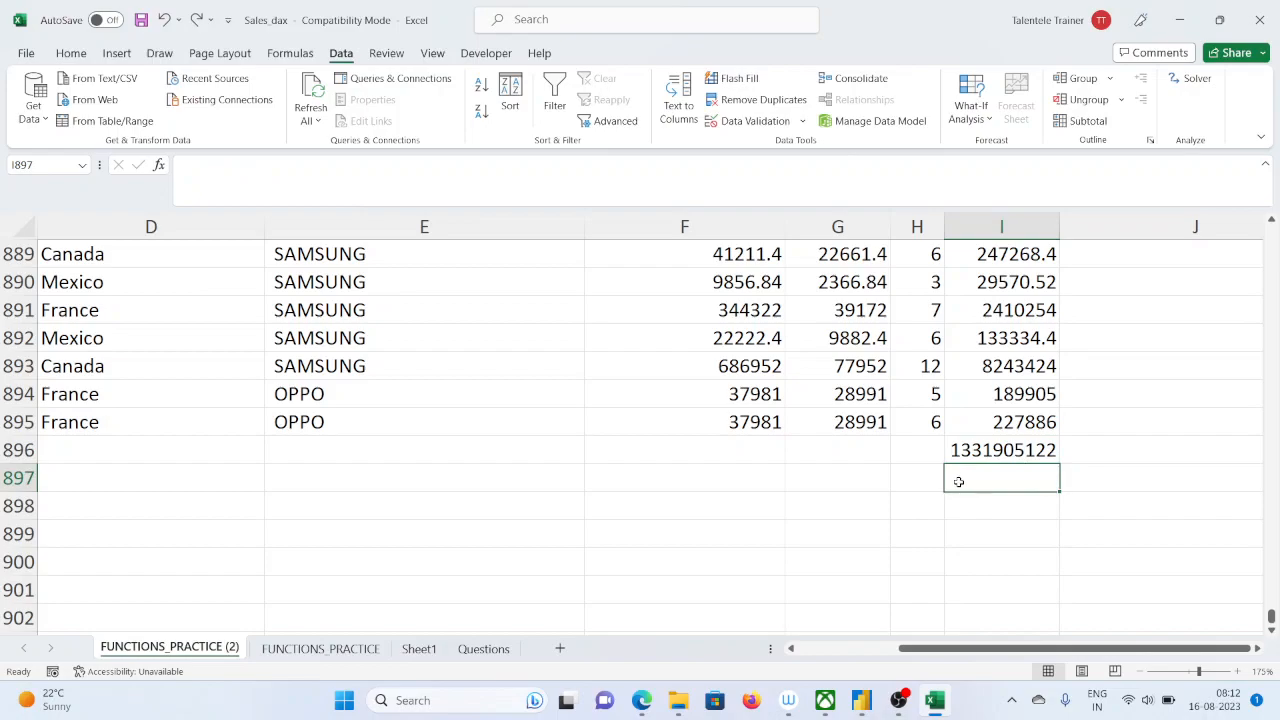
right_click(973, 488)
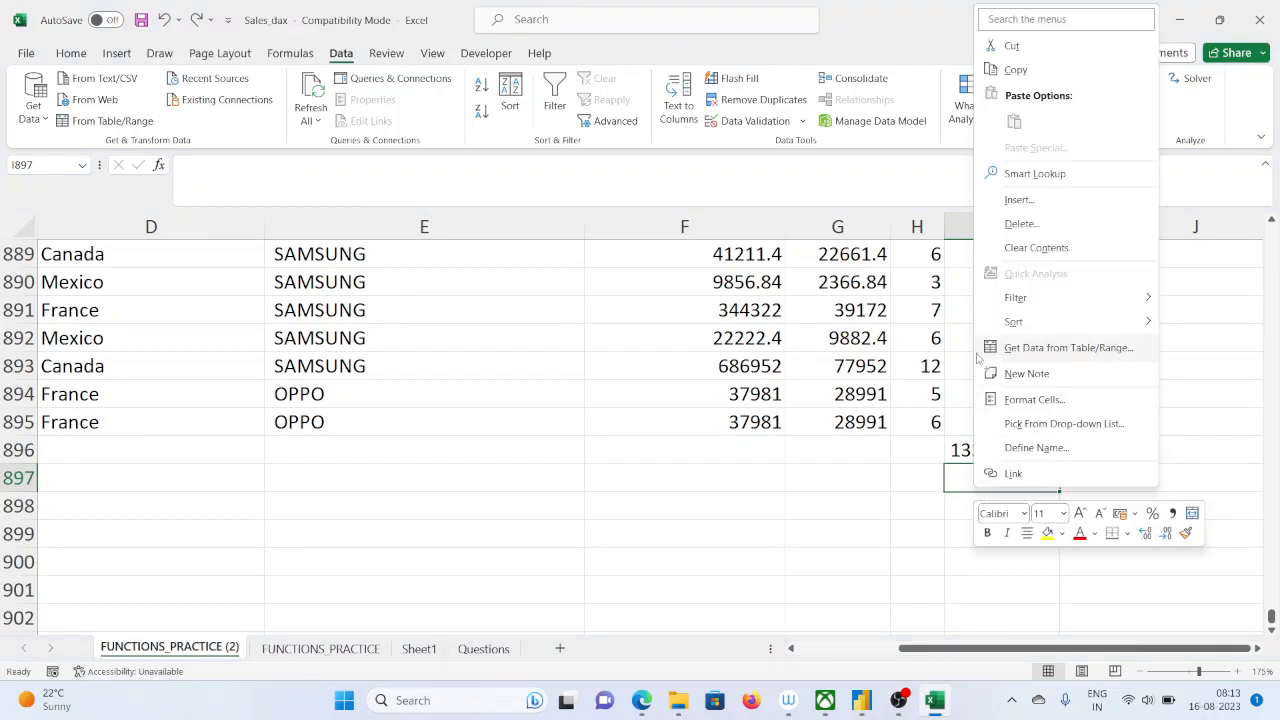
click(1239, 157)
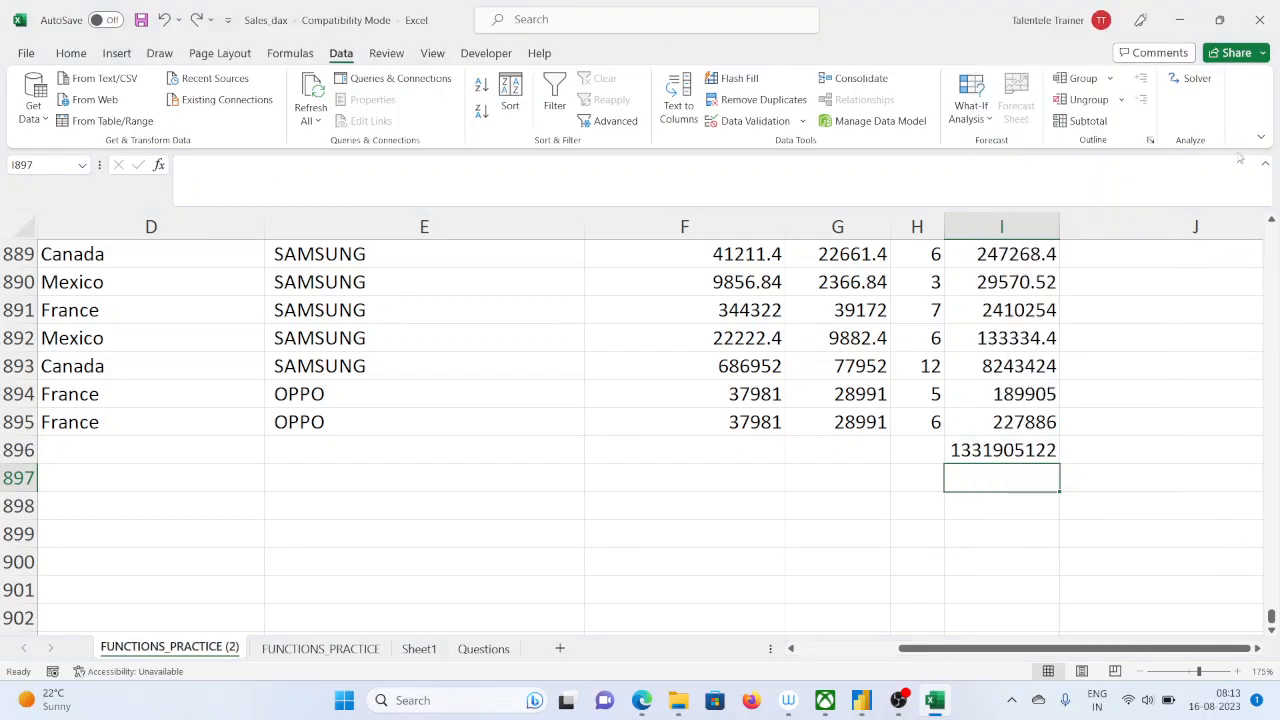
Arrange the Excel and Power BI windows to compare the total sales card with the Total sales sum in I896
click(1219, 20)
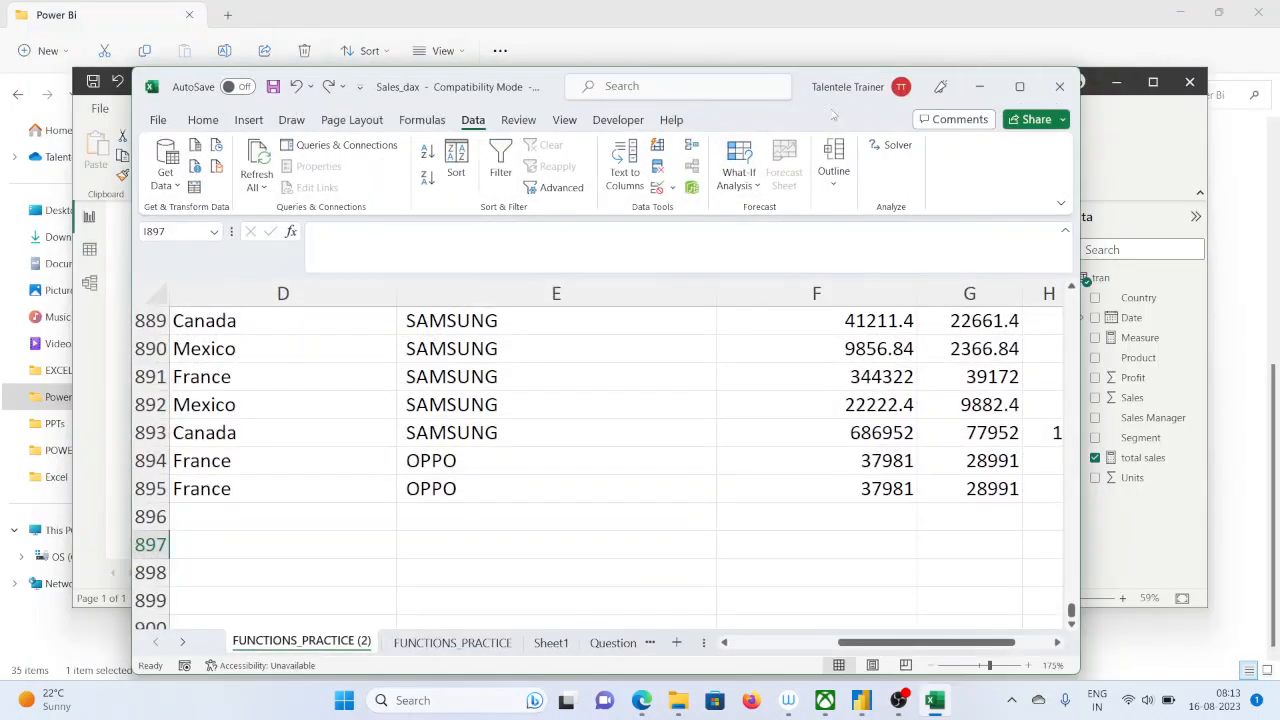
drag(783, 119, 1136, 204)
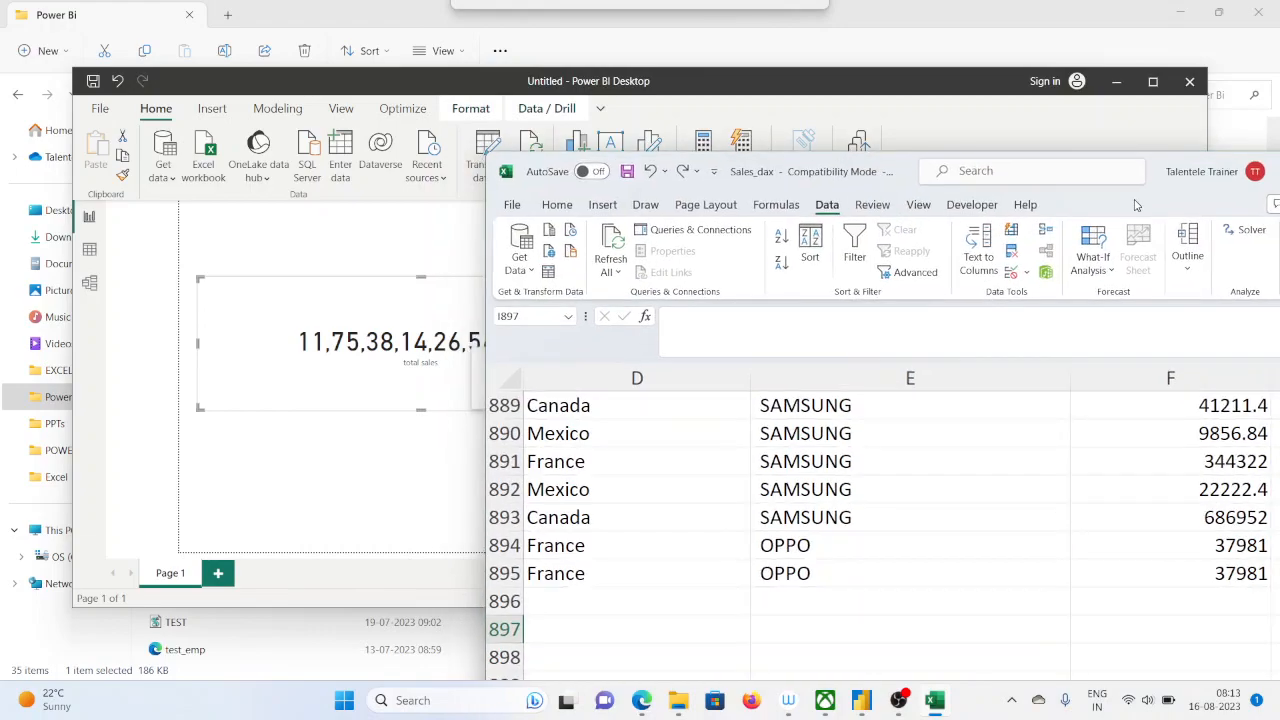
click(357, 89)
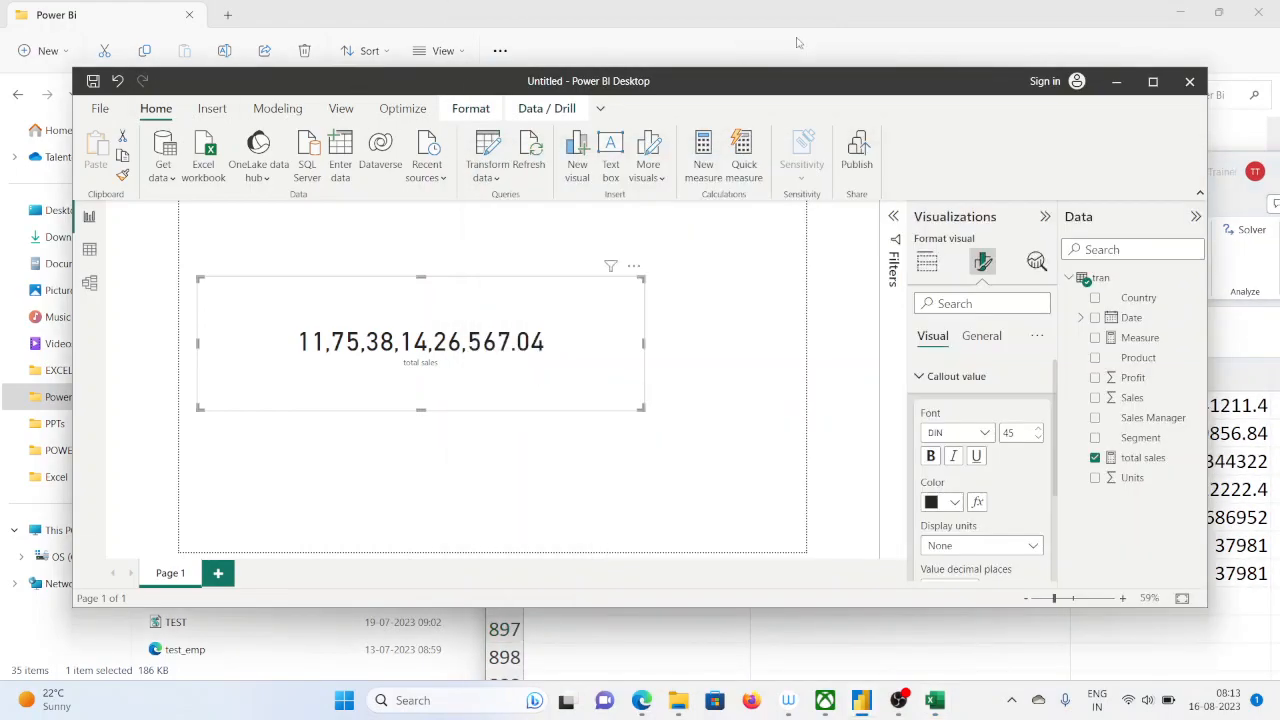
drag(833, 92, 558, 100)
click(945, 708)
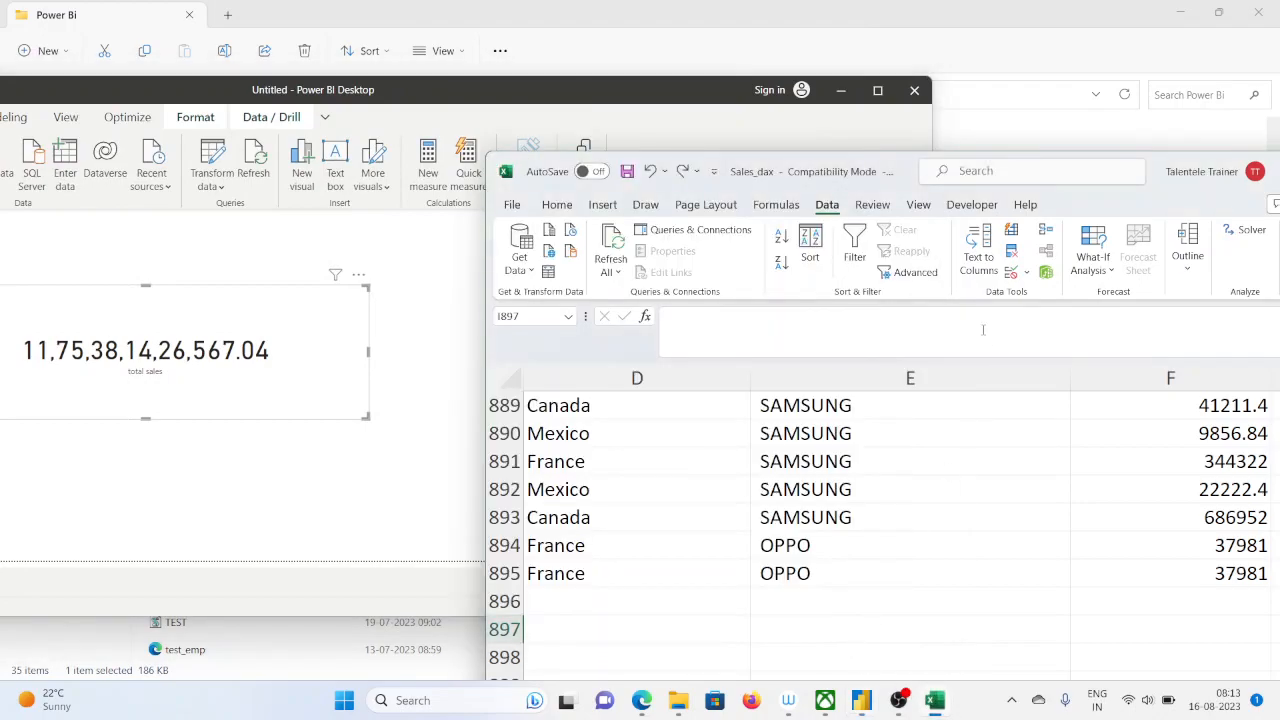
drag(1180, 200, 973, 115)
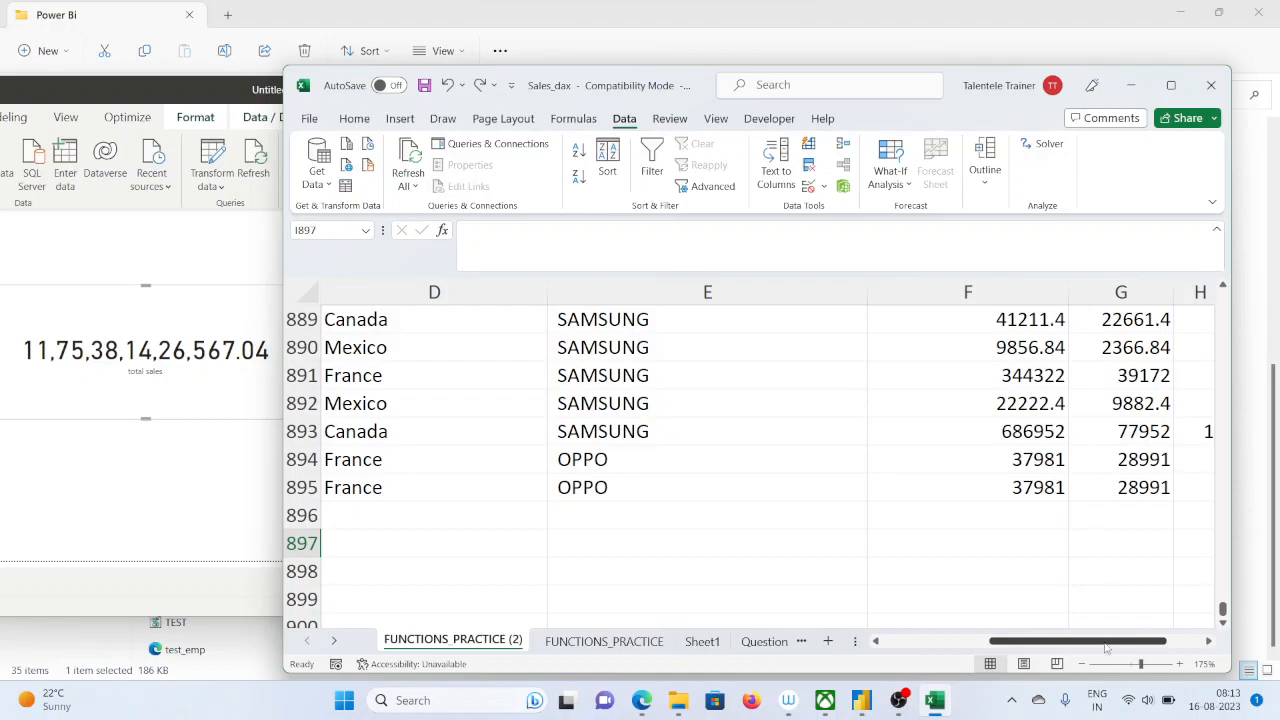
drag(1152, 640, 1180, 638)
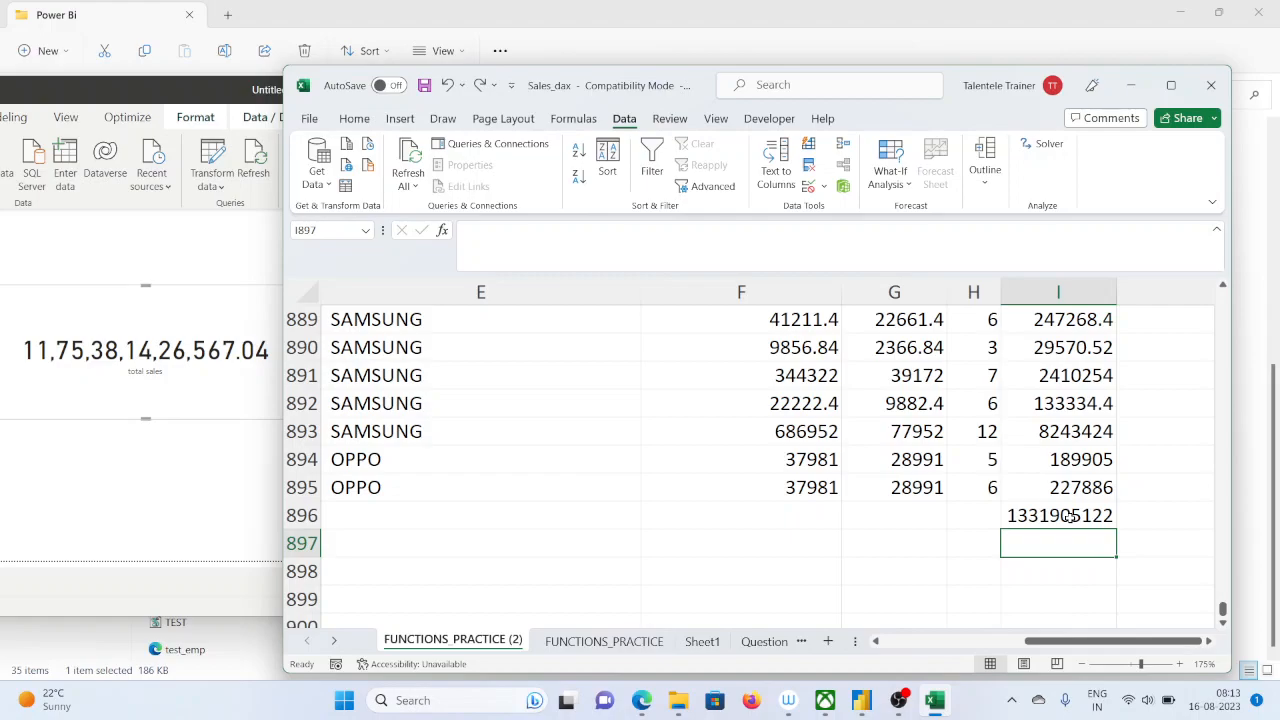
Maximize Power BI and display the formula of the total sales measure
click(183, 86)
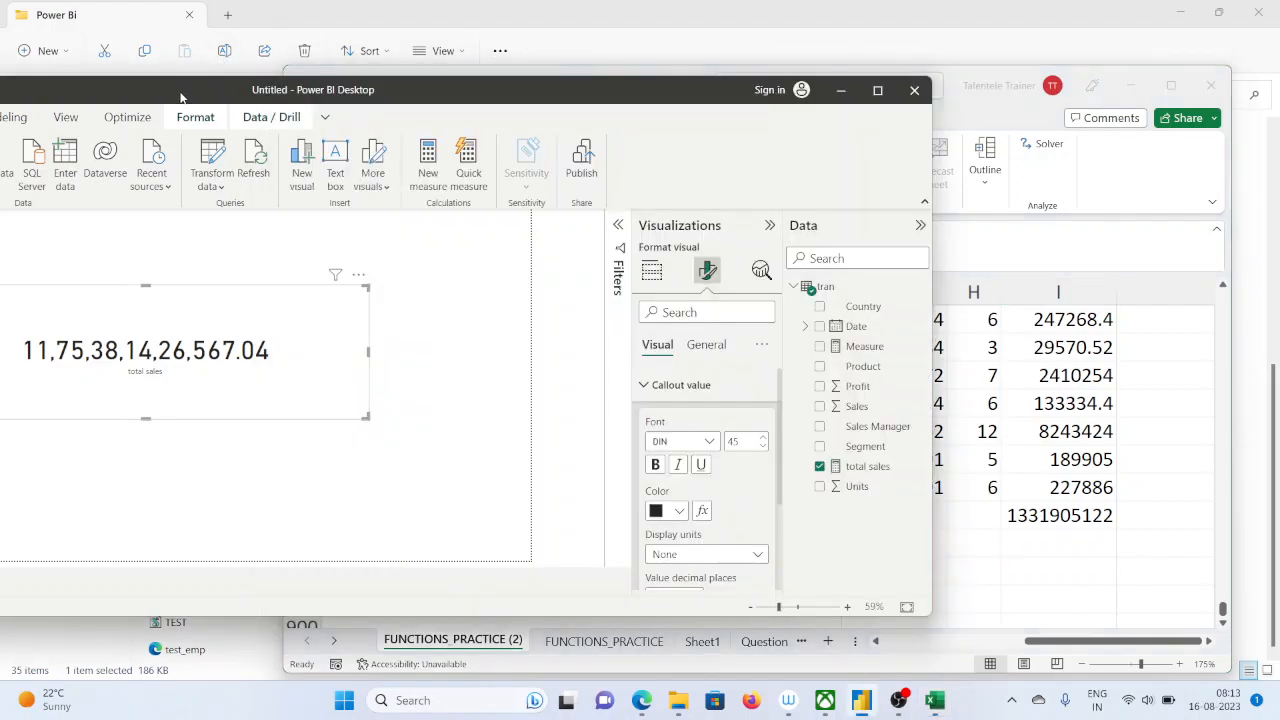
double_click(183, 89)
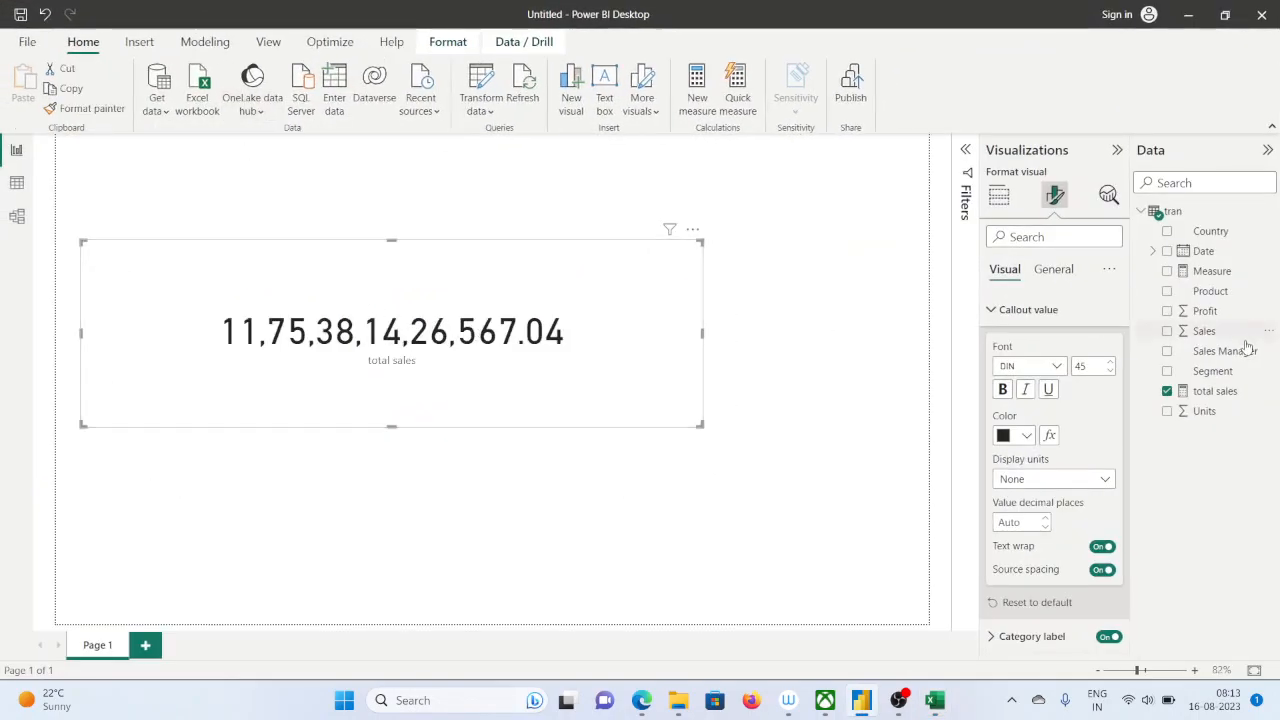
click(1200, 391)
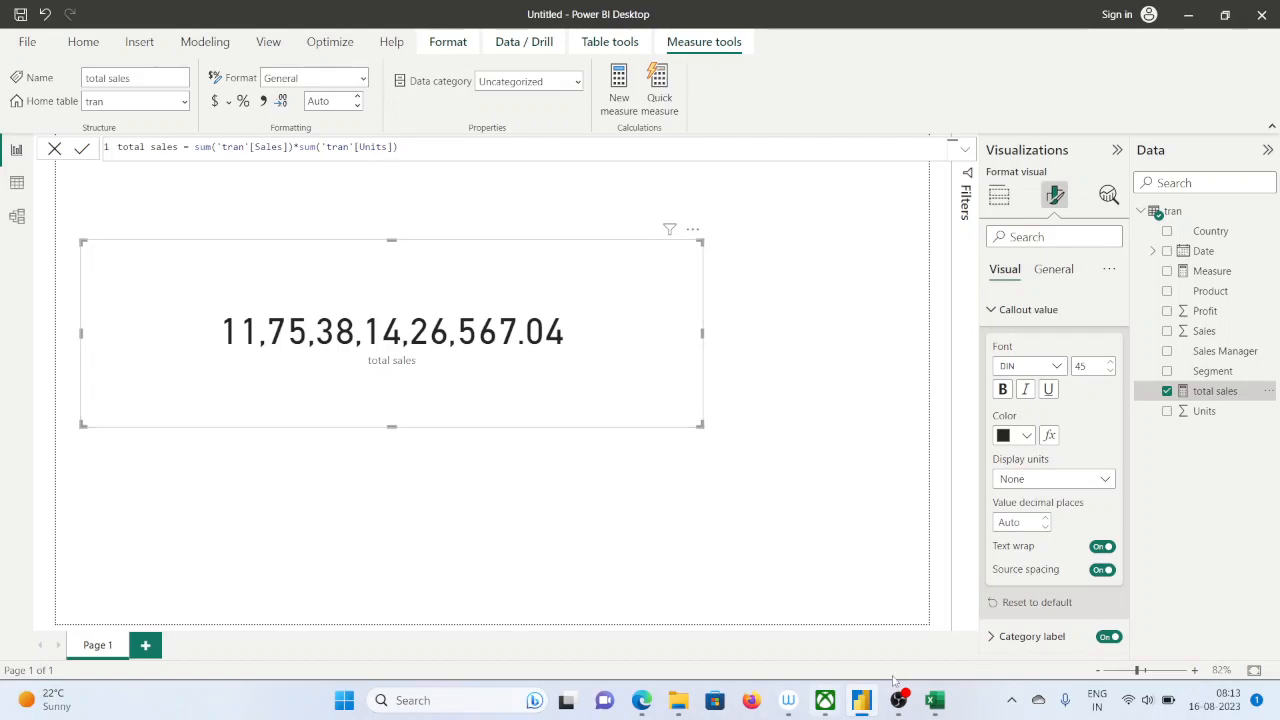
Switch to Excel and enter =sum(F2:F895) in cell F896 to total the Sales column
click(934, 700)
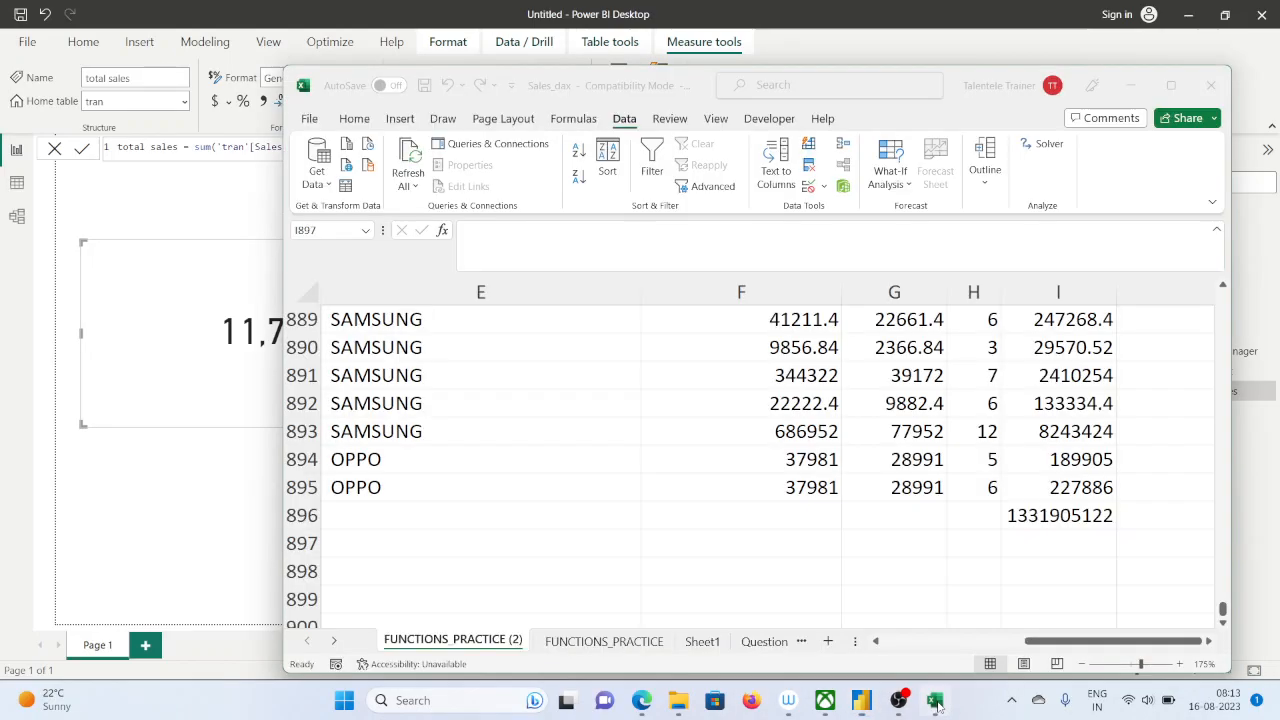
click(789, 547)
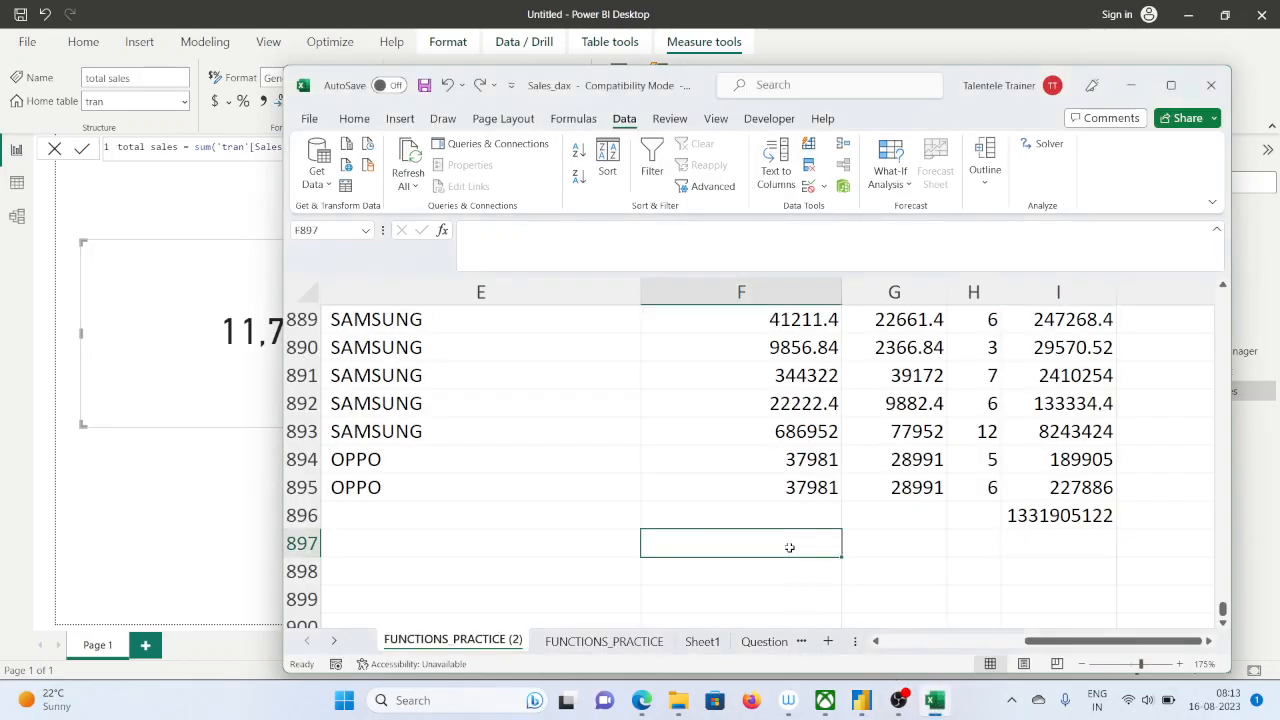
click(711, 520)
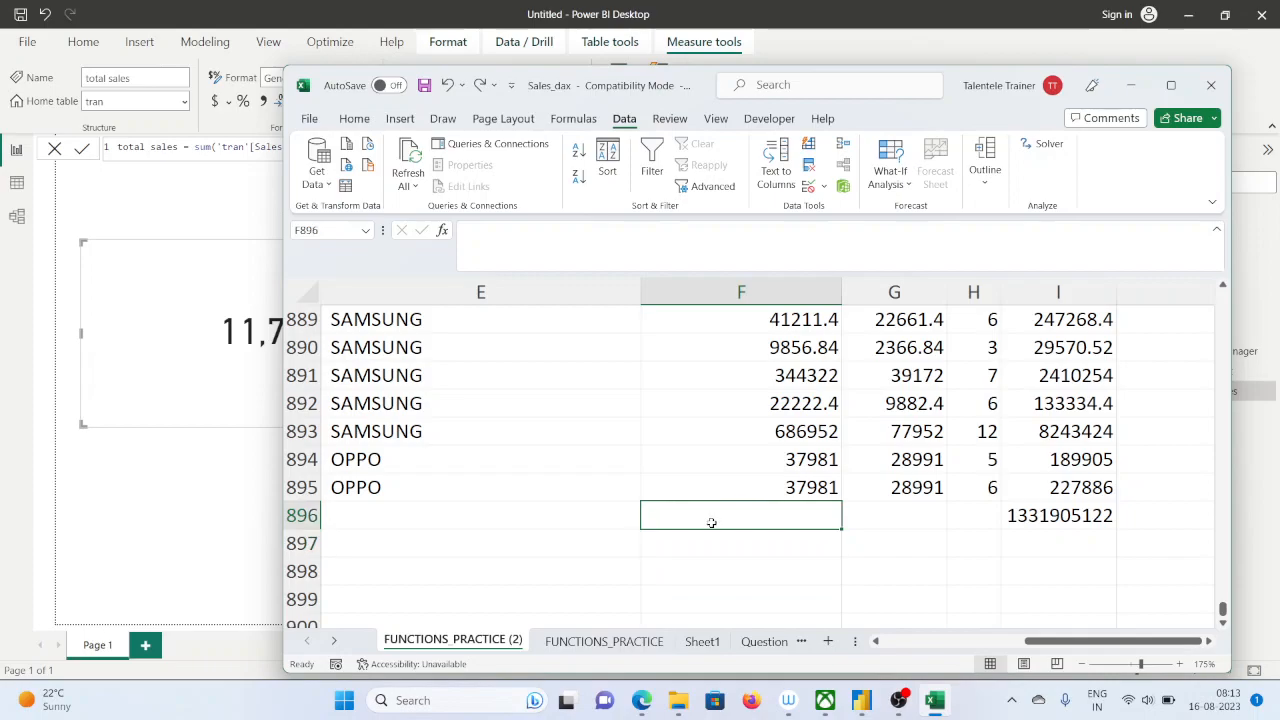
text(=sum()
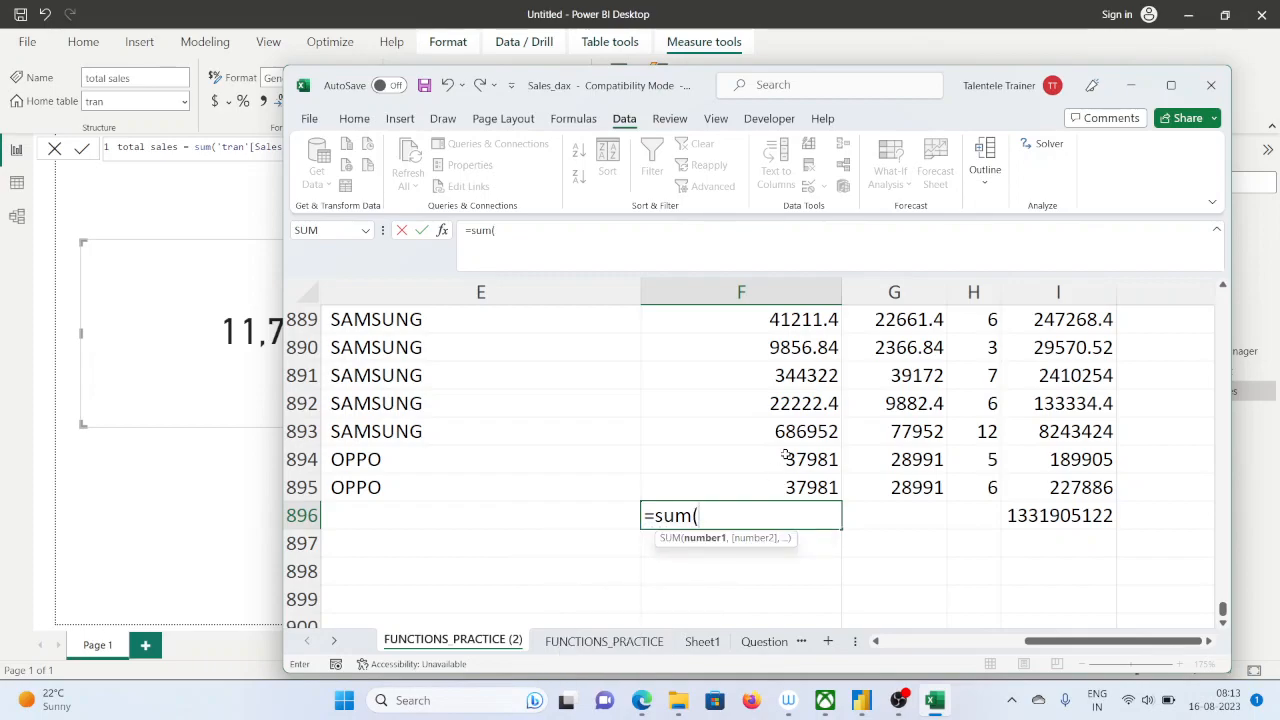
click(750, 484)
key(ctrl+shift+Up)
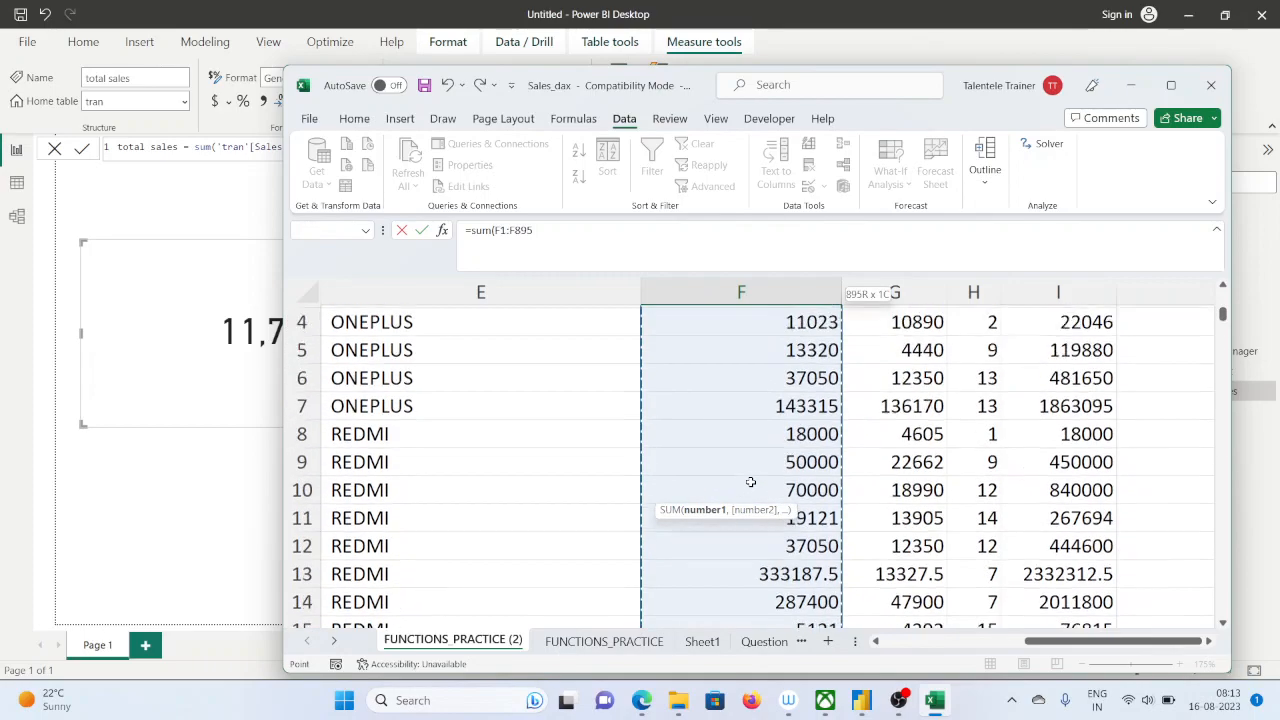
key(shift+Down)
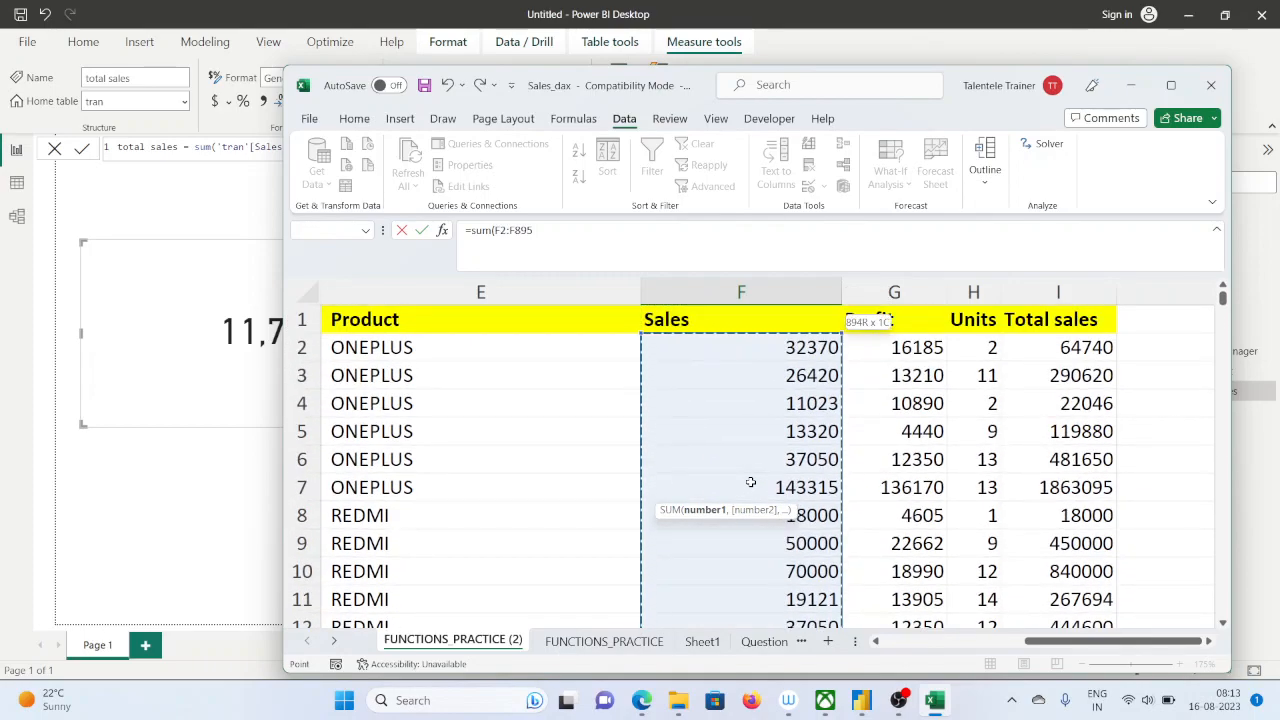
text())
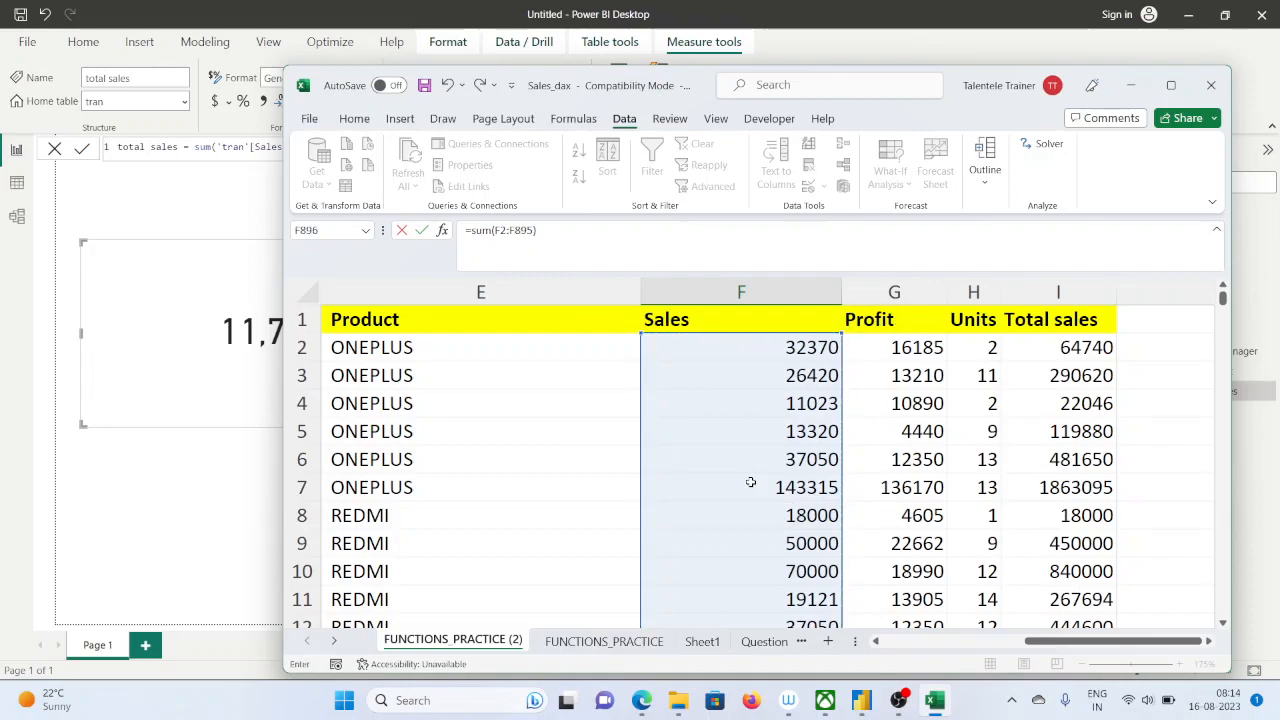
key(Return)
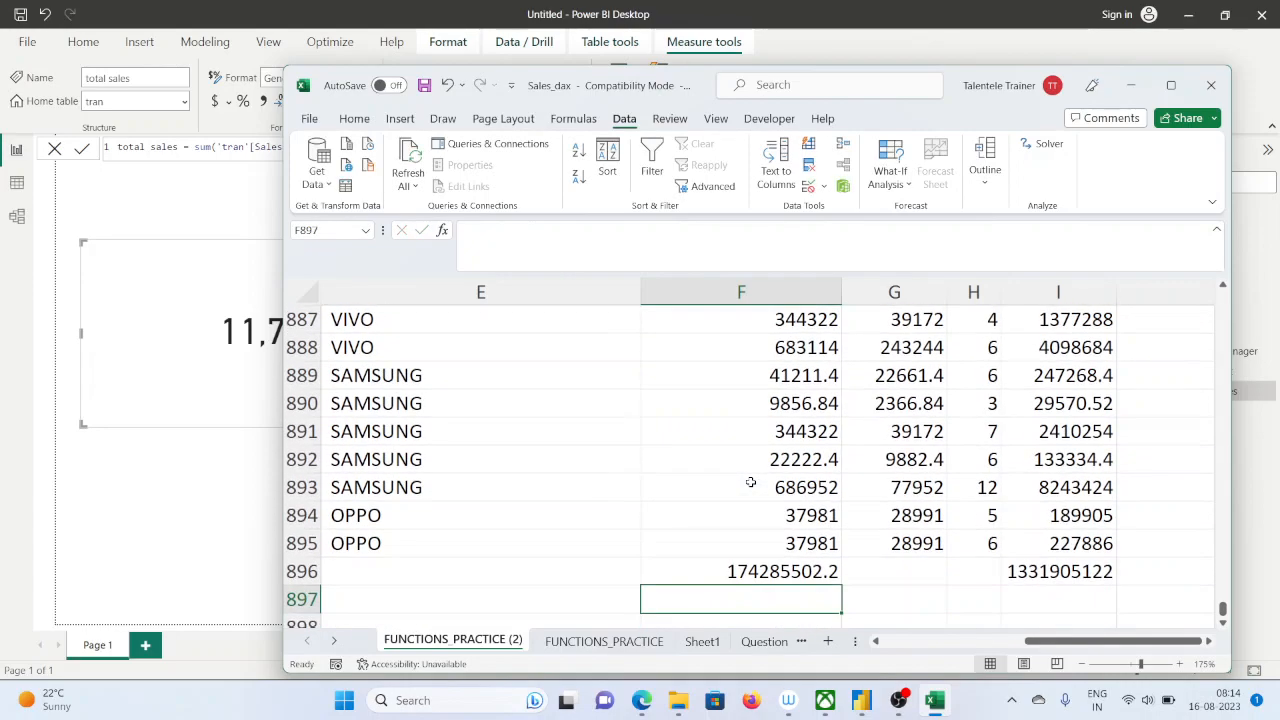
Enter a SUM formula over H2:H895 in cell H896 to total the Units column
click(898, 573)
click(960, 571)
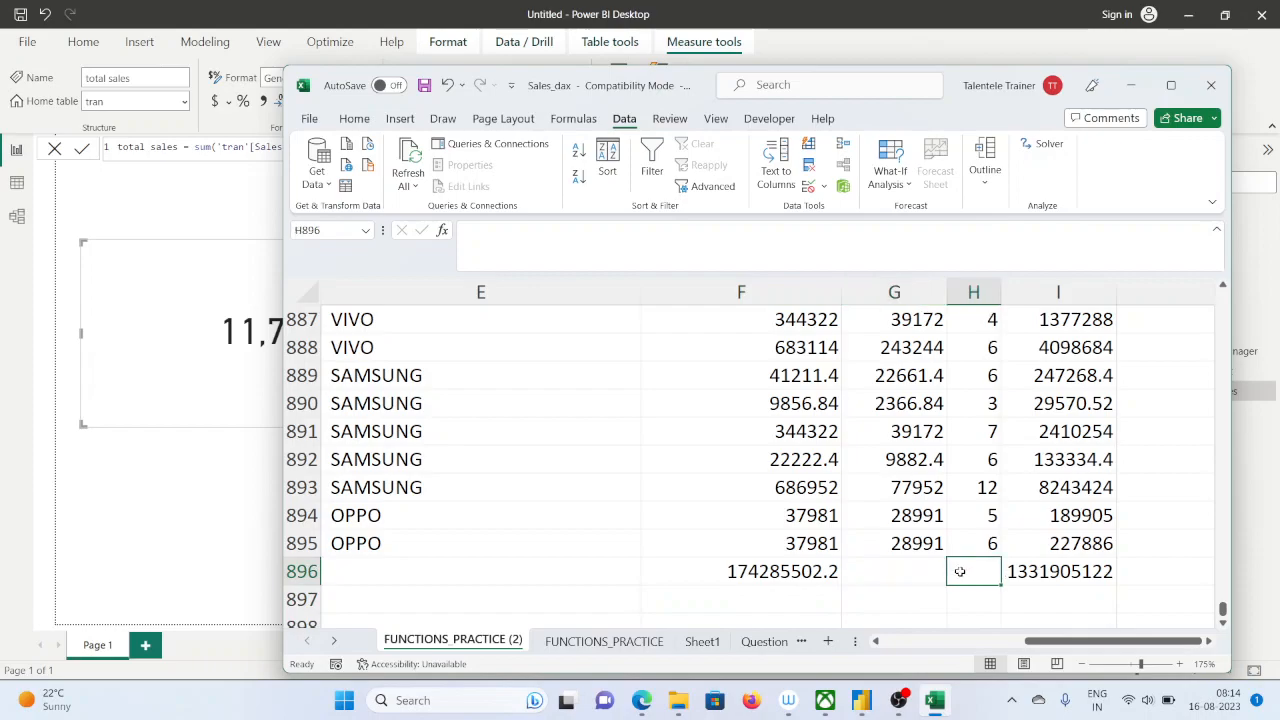
text(=sum)
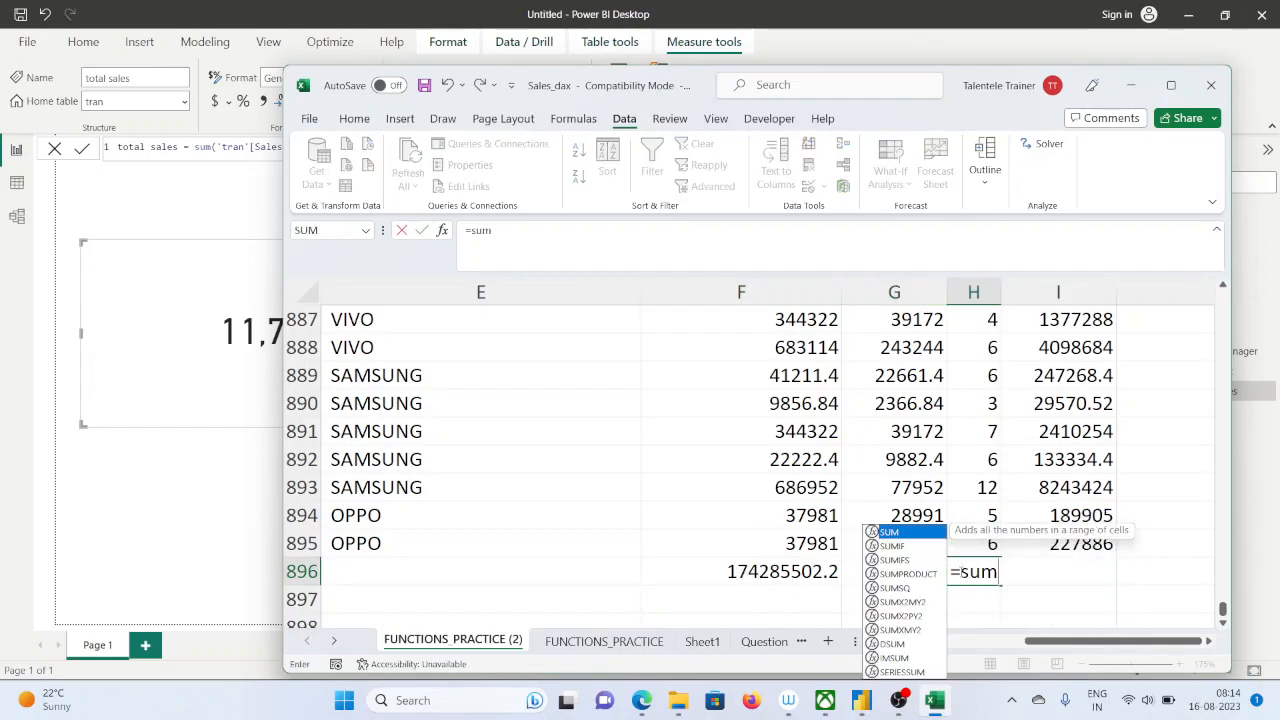
text(()
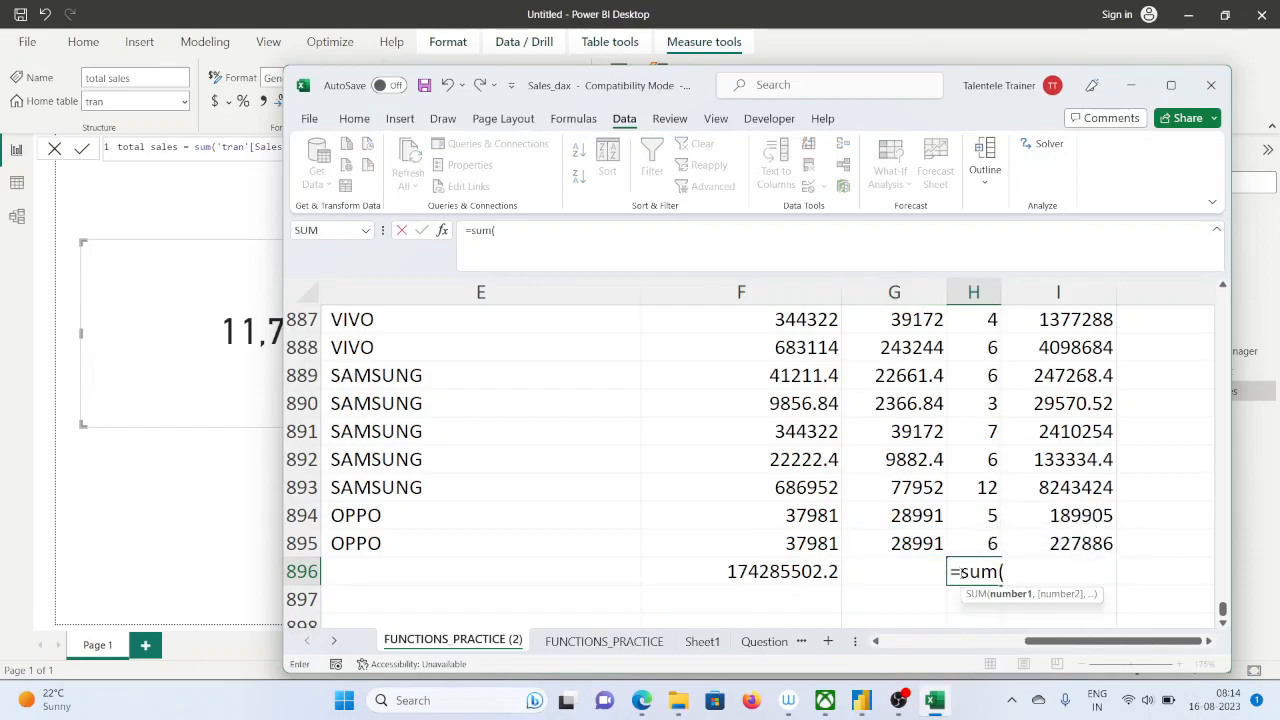
click(980, 545)
key(ctrl+shift+Up)
key(shift+Down)
key(Return)
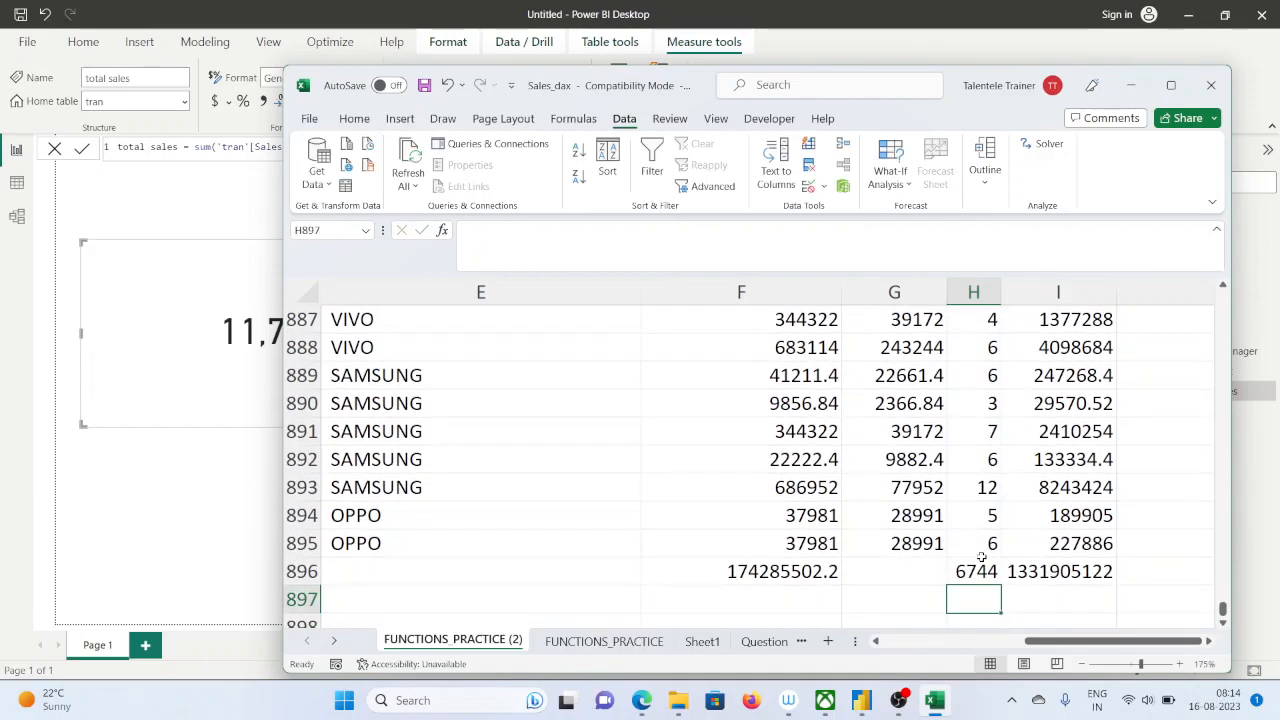
Enter =F896*H896 in cell F897 to multiply the Sales total by the Units total
click(752, 598)
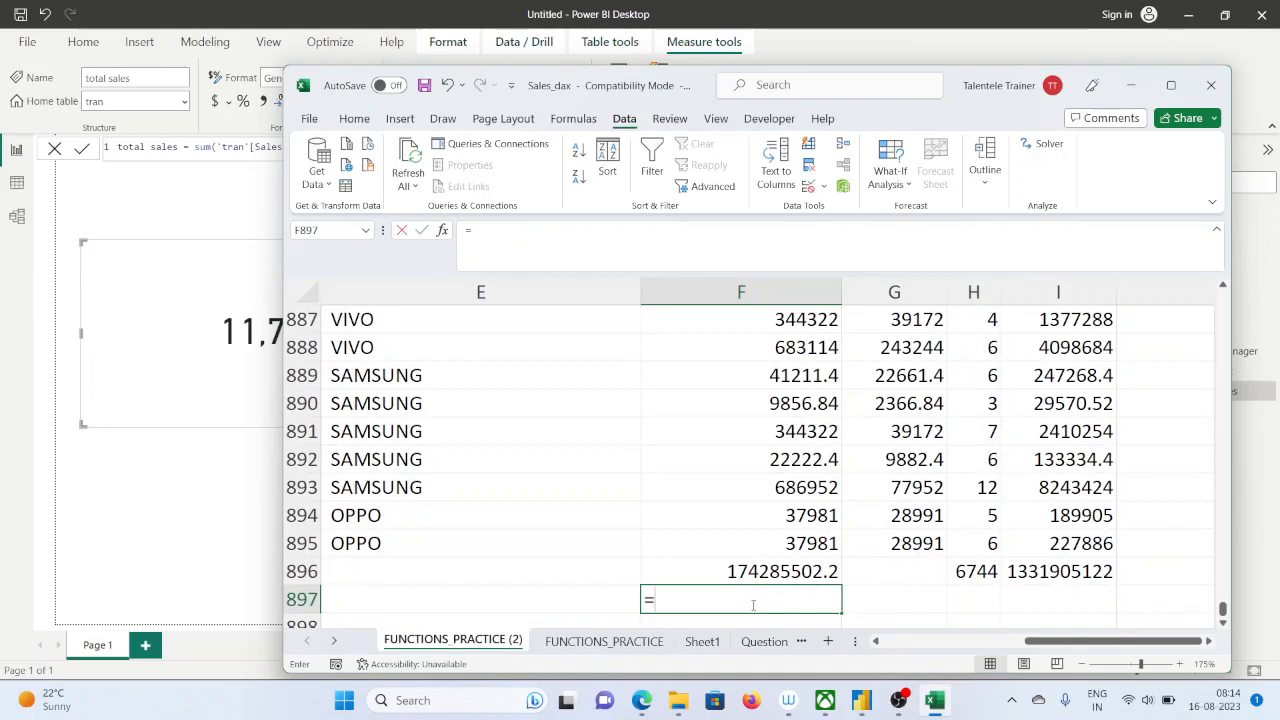
text(=)
click(721, 567)
text(*)
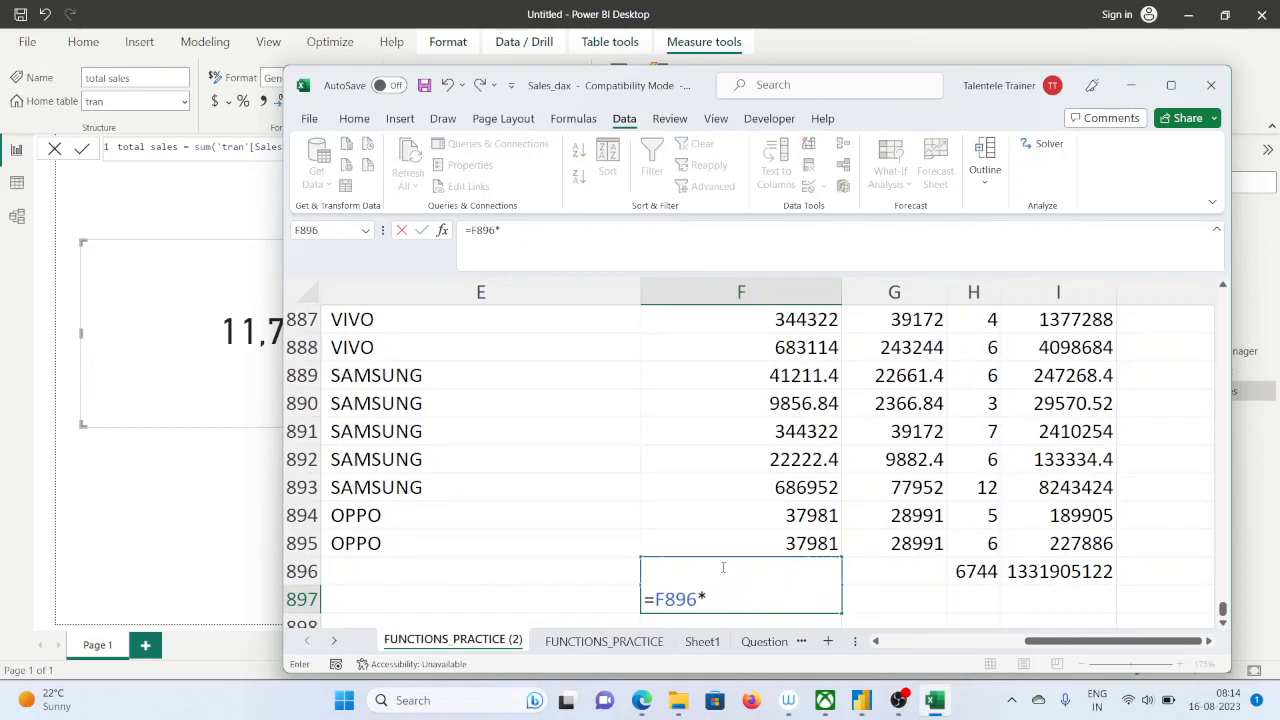
click(971, 571)
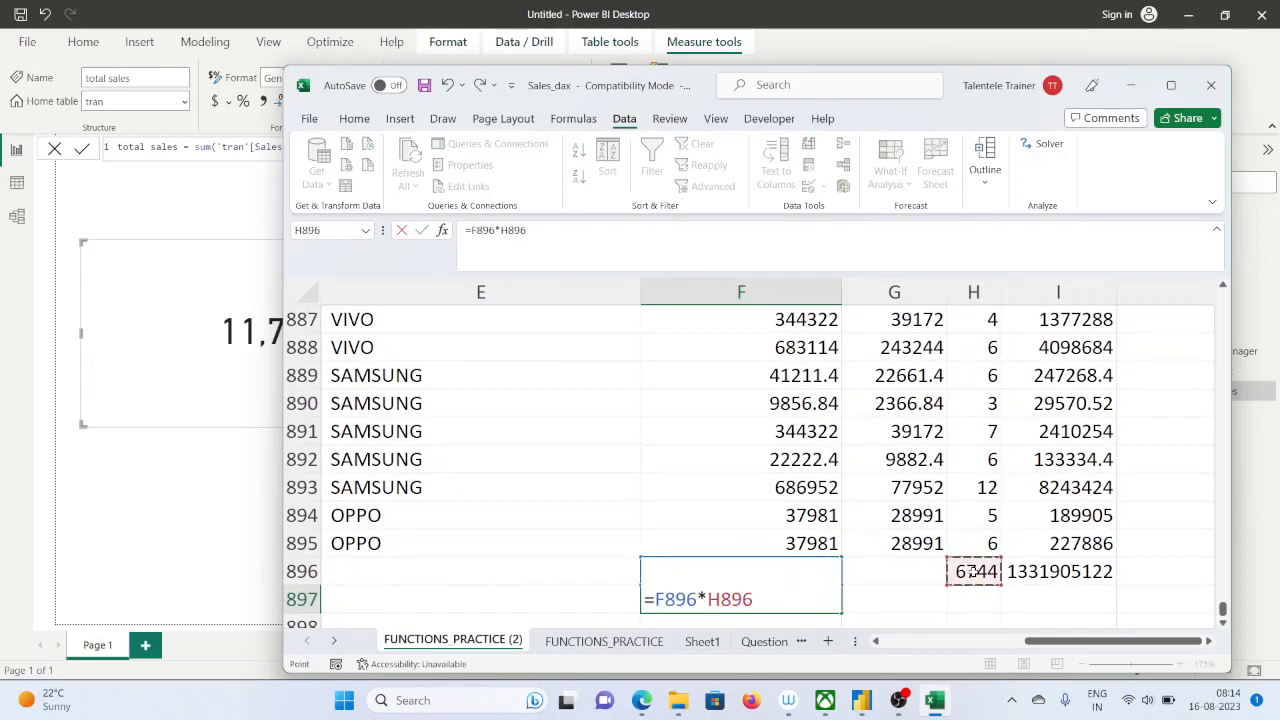
key(Return)
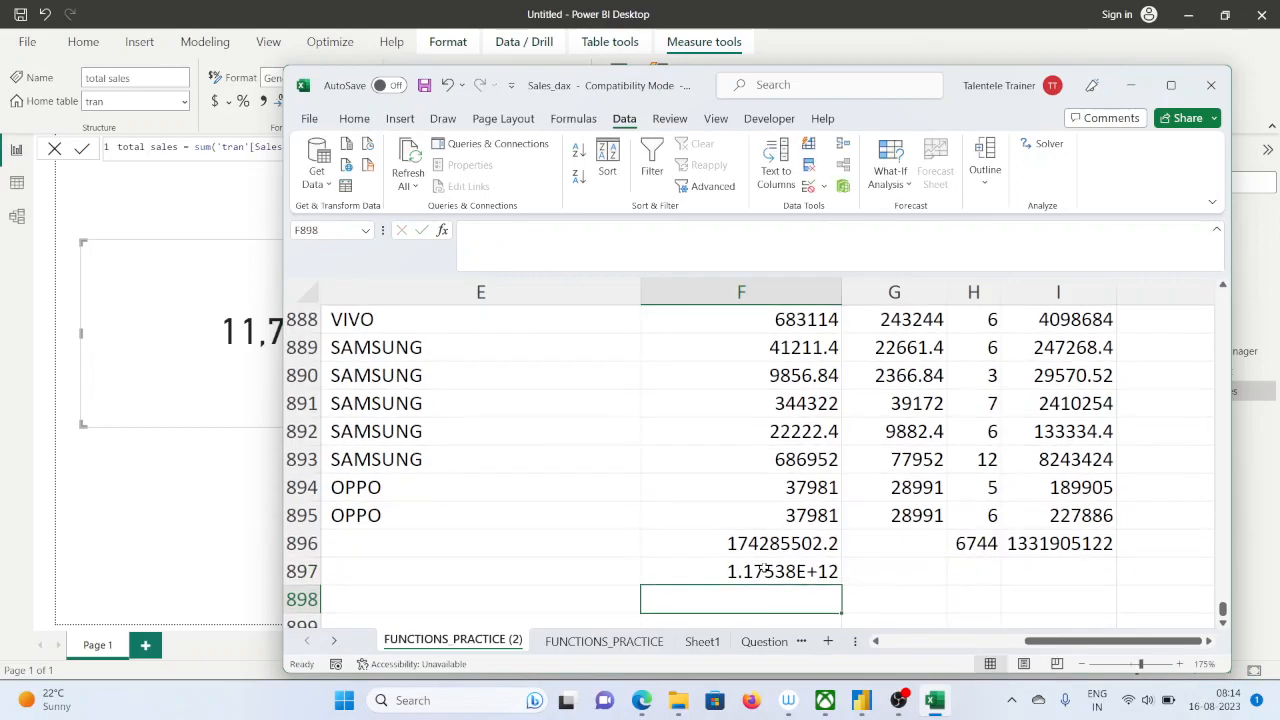
Format cell F897 as Number and uncover the Power BI total sales card to compare the two values
click(762, 571)
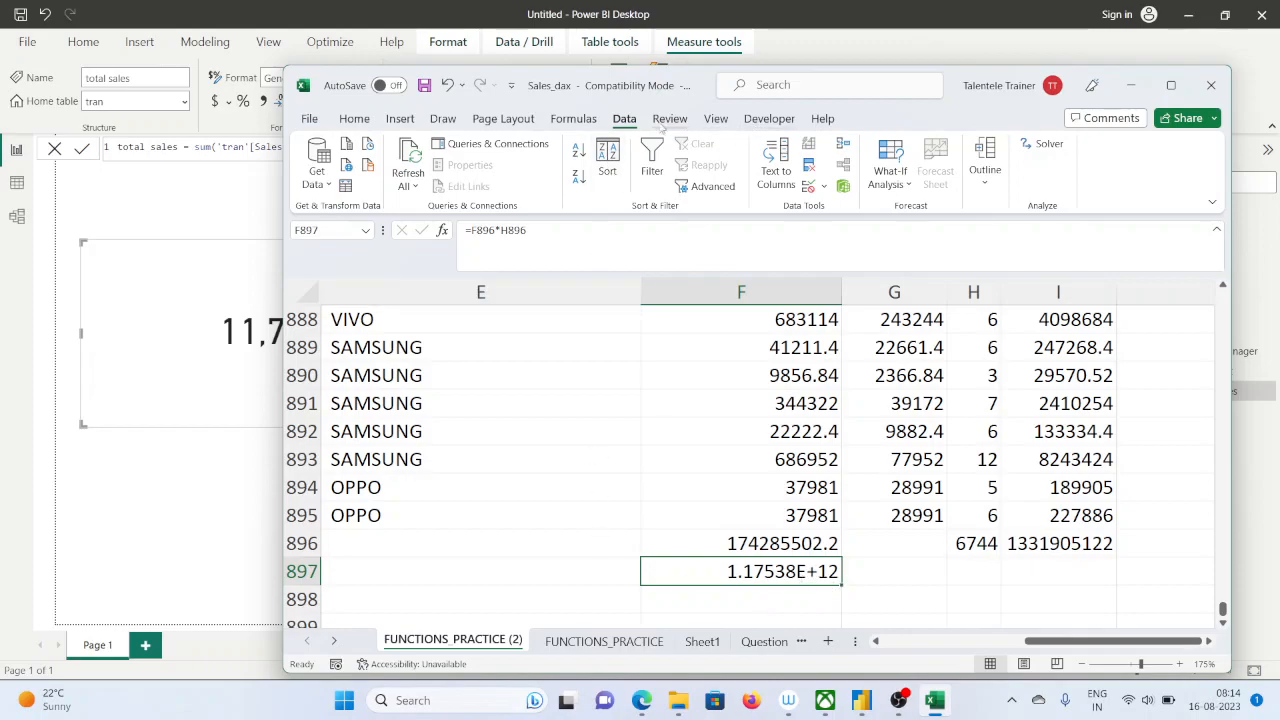
click(354, 119)
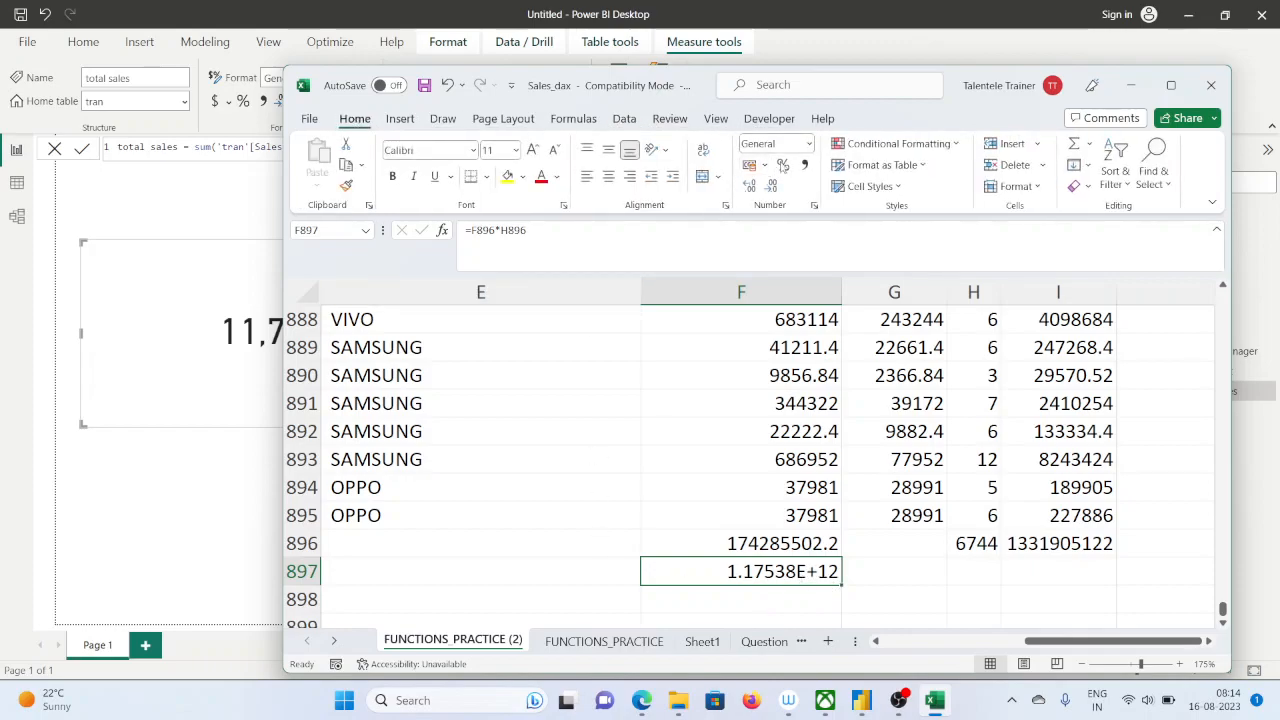
click(808, 144)
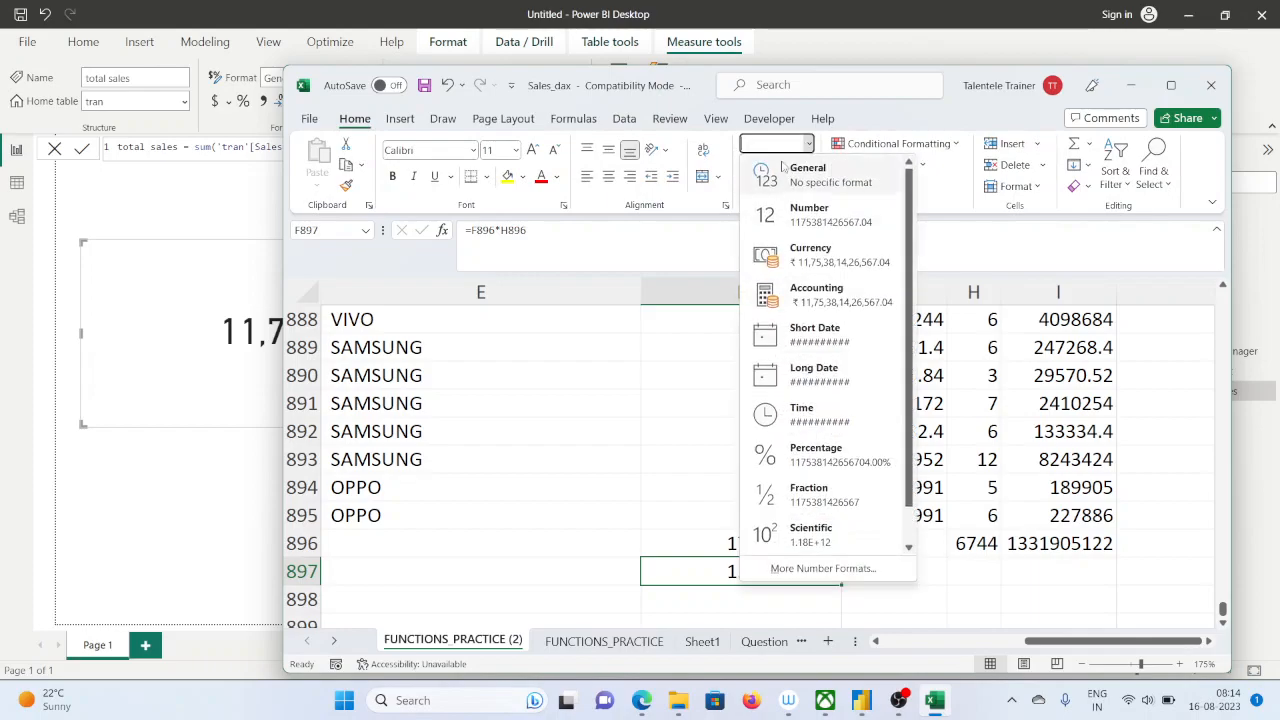
click(809, 214)
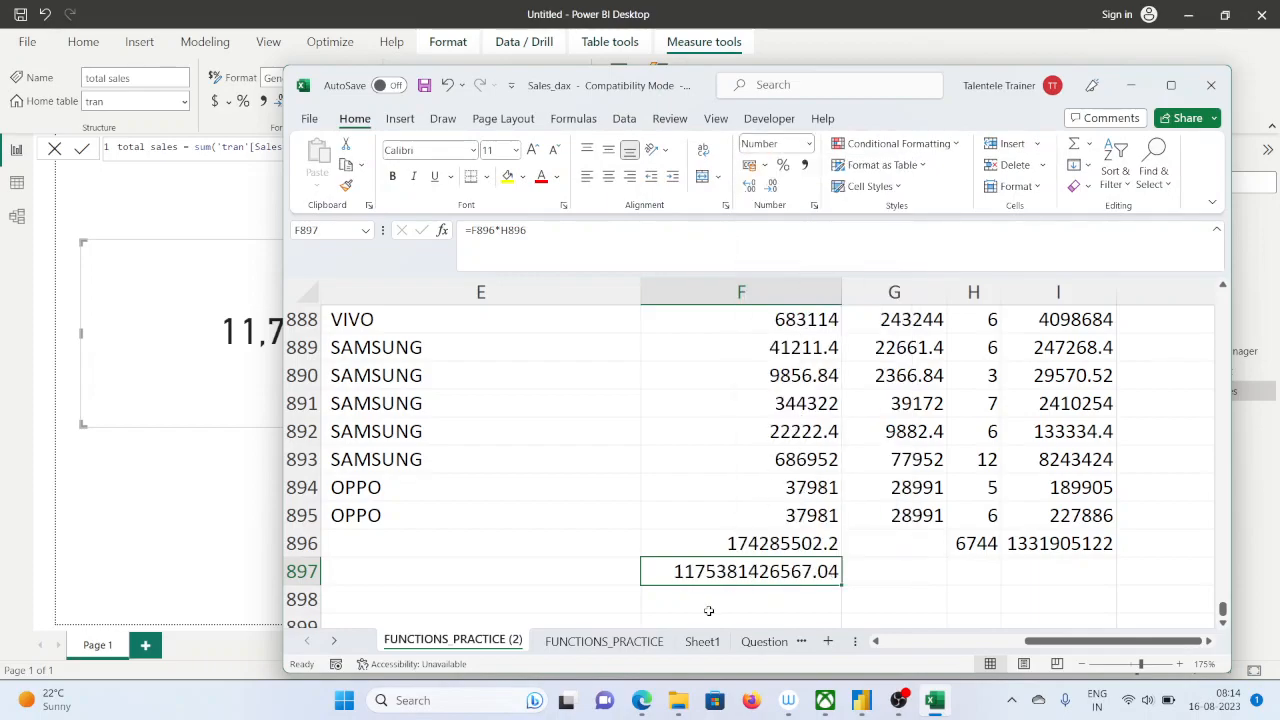
drag(1032, 107, 1210, 70)
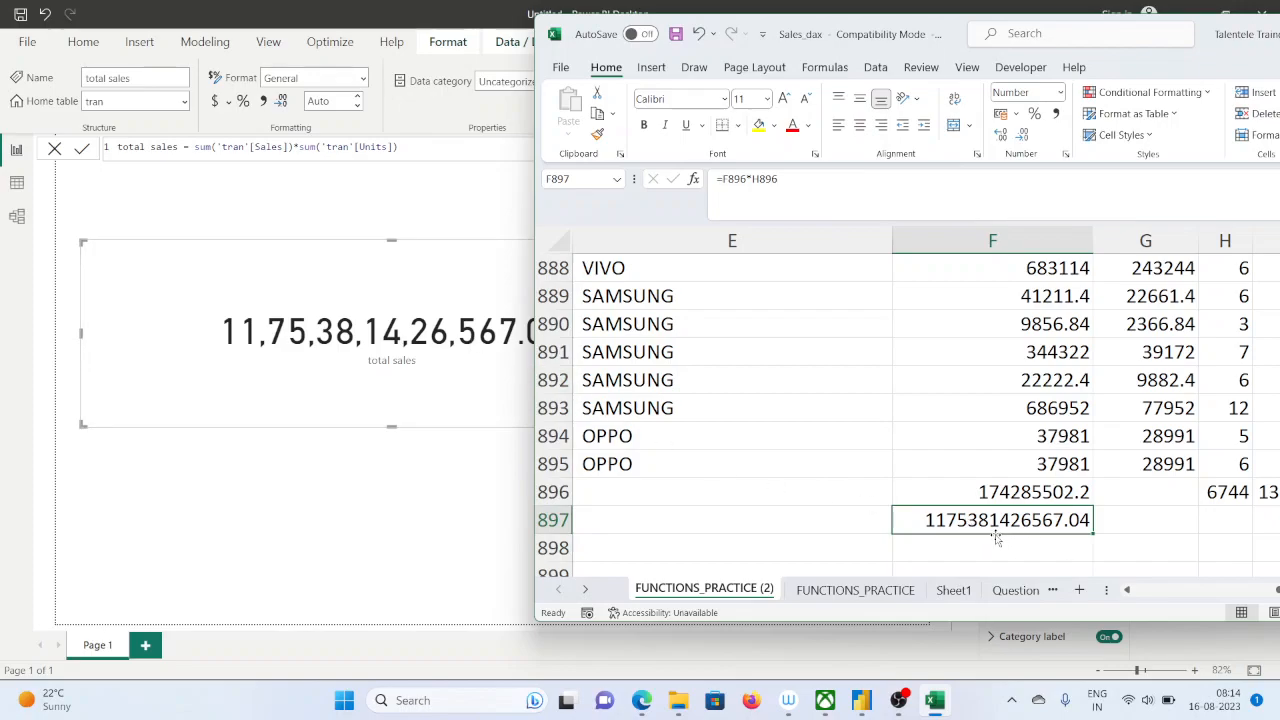
Maximize Excel and examine the row-wise Total sales values from I2 down and the row 2 Sales value behind them
double_click(1224, 56)
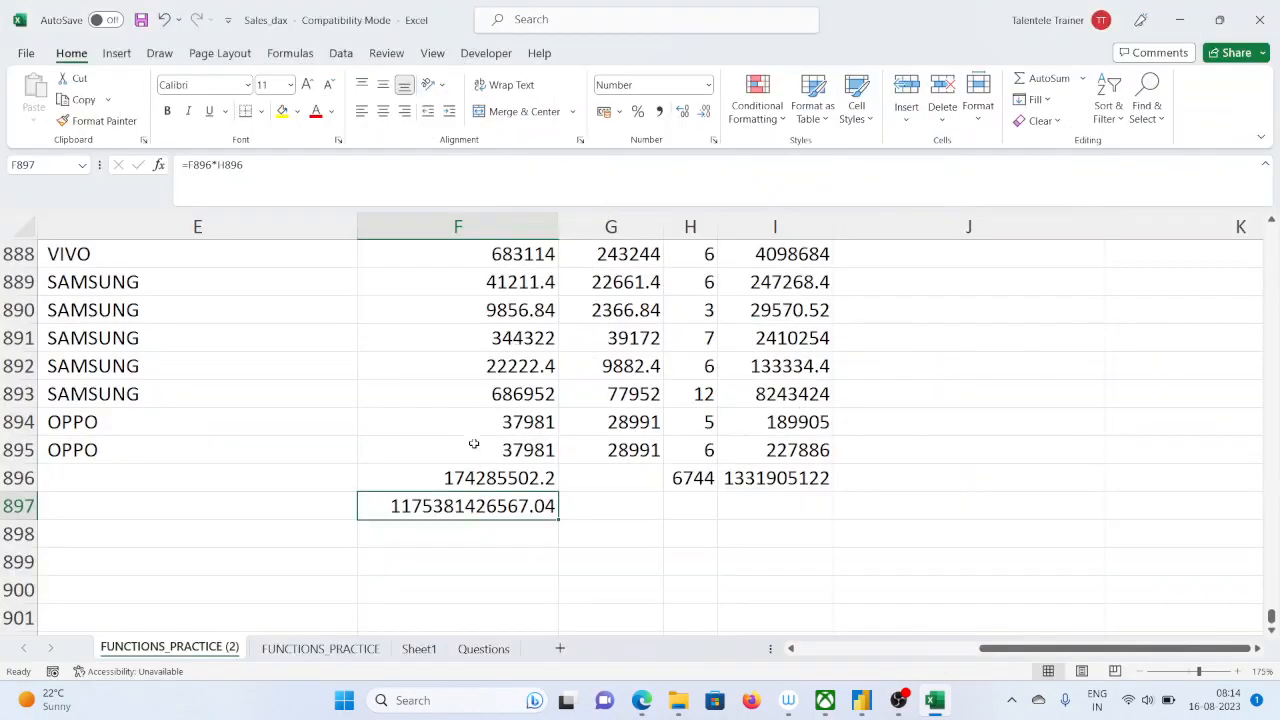
scroll(527, 470, up, 20)
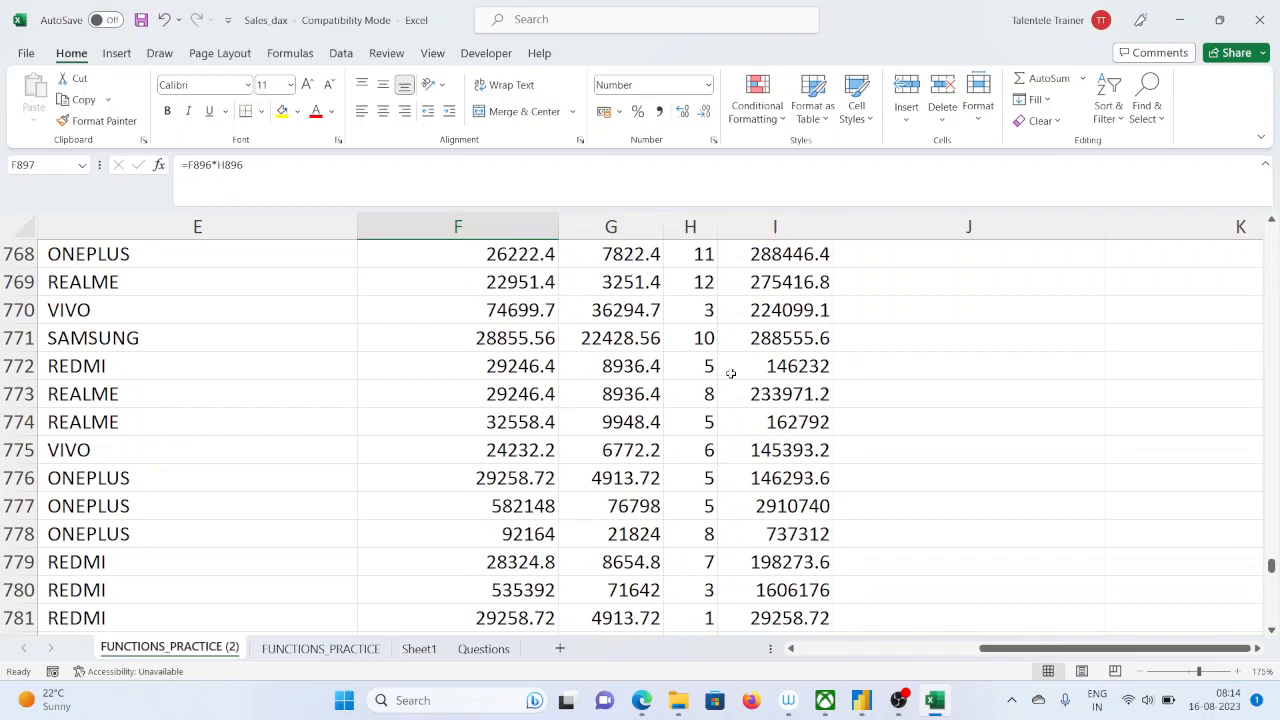
drag(1272, 567, 1271, 232)
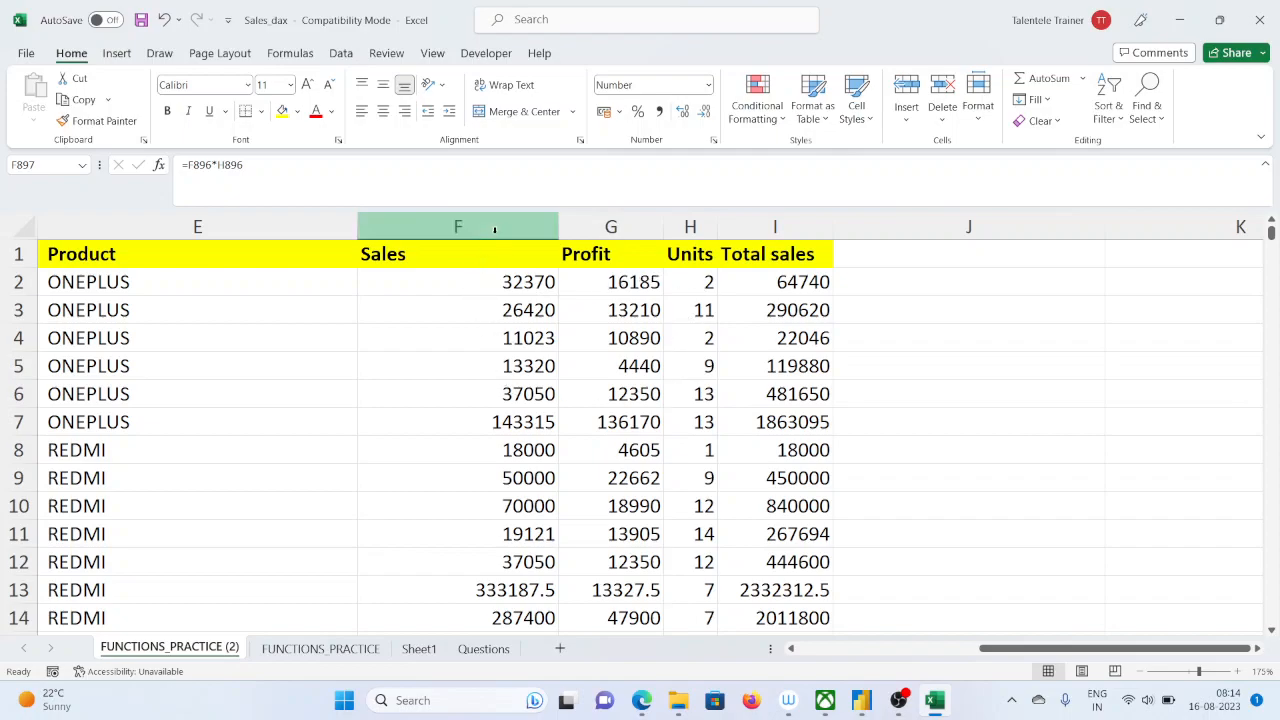
drag(793, 280, 792, 563)
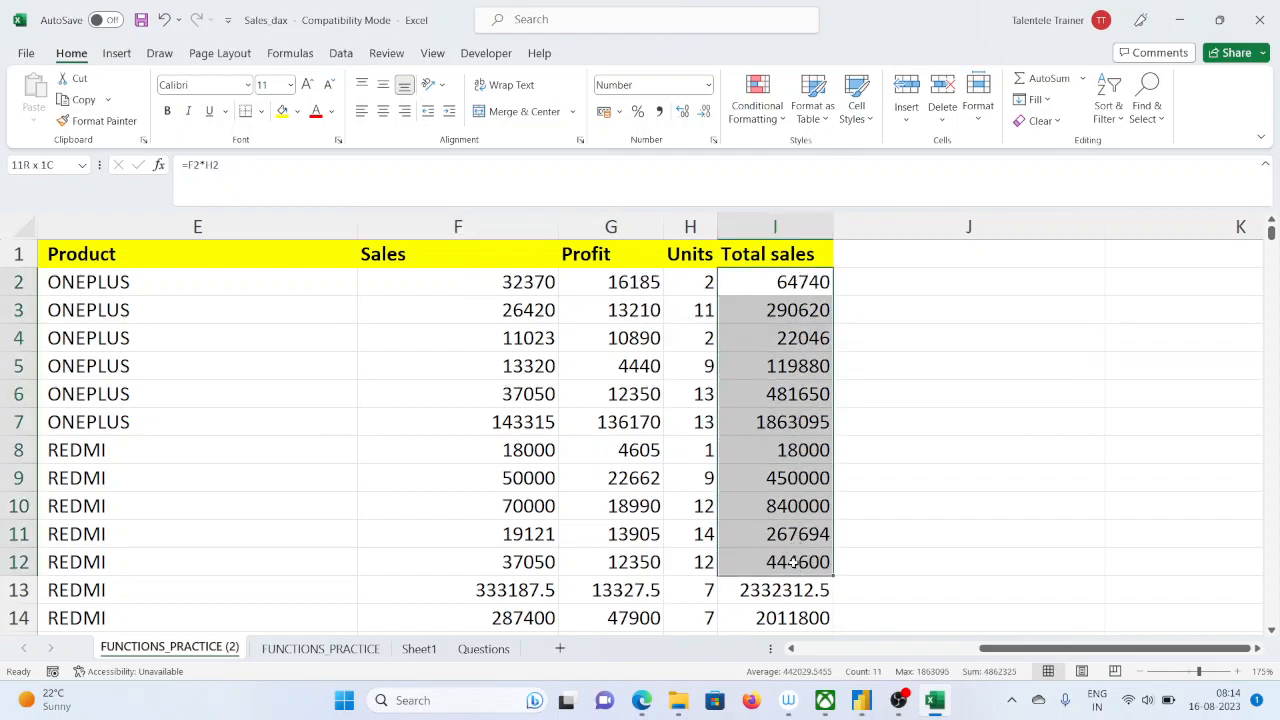
click(520, 290)
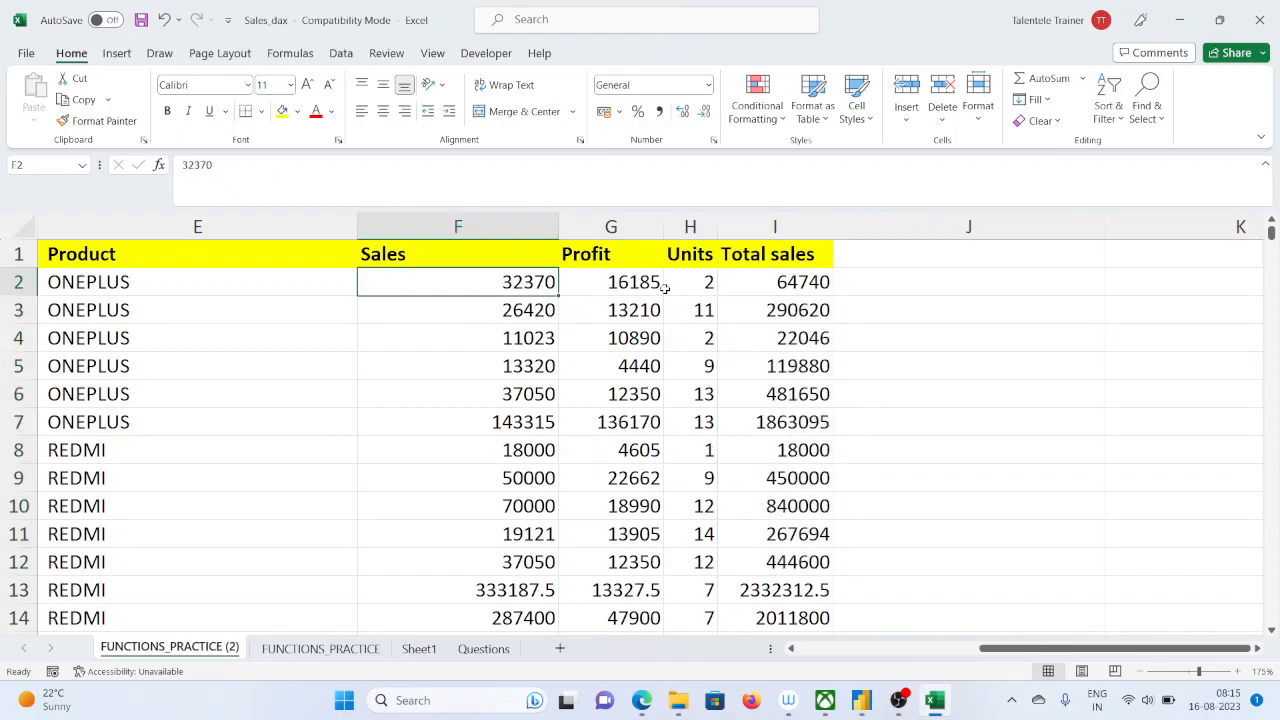
click(805, 284)
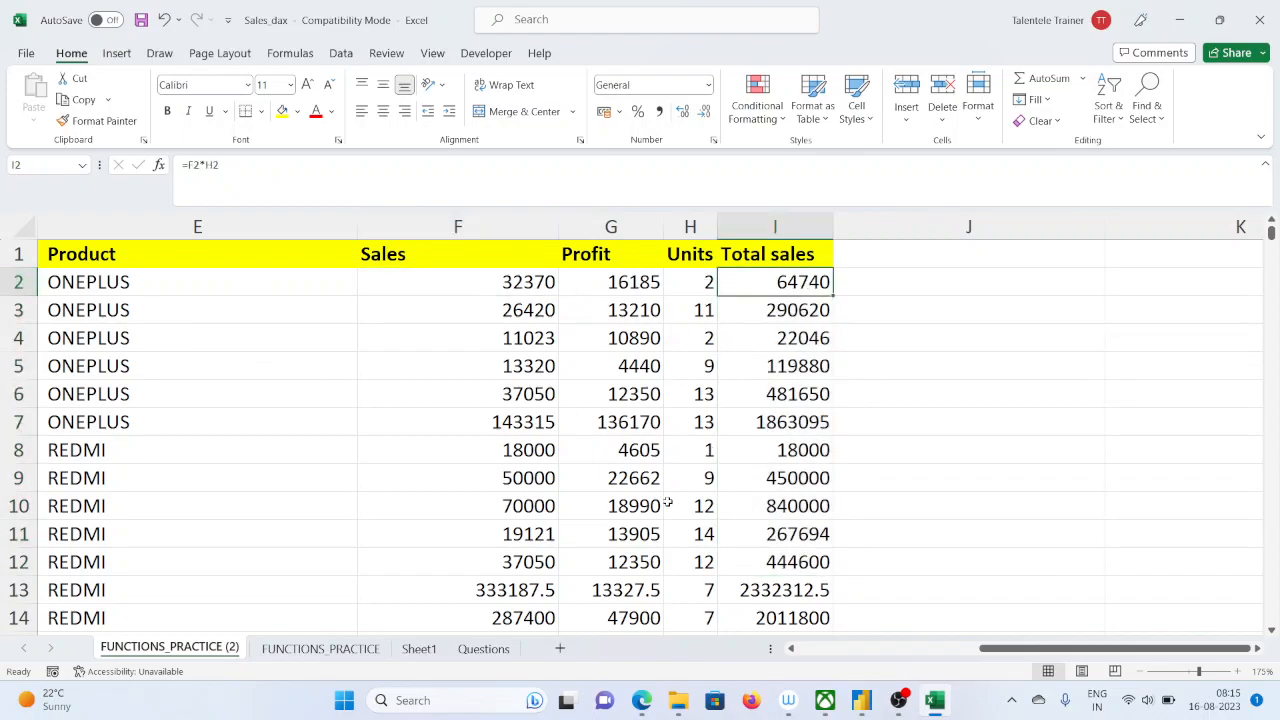
Compare the summed row-wise total in I896 with the F897 product of the Sales and Units column totals
scroll(566, 494, down, 2)
drag(1271, 237, 1271, 615)
click(805, 593)
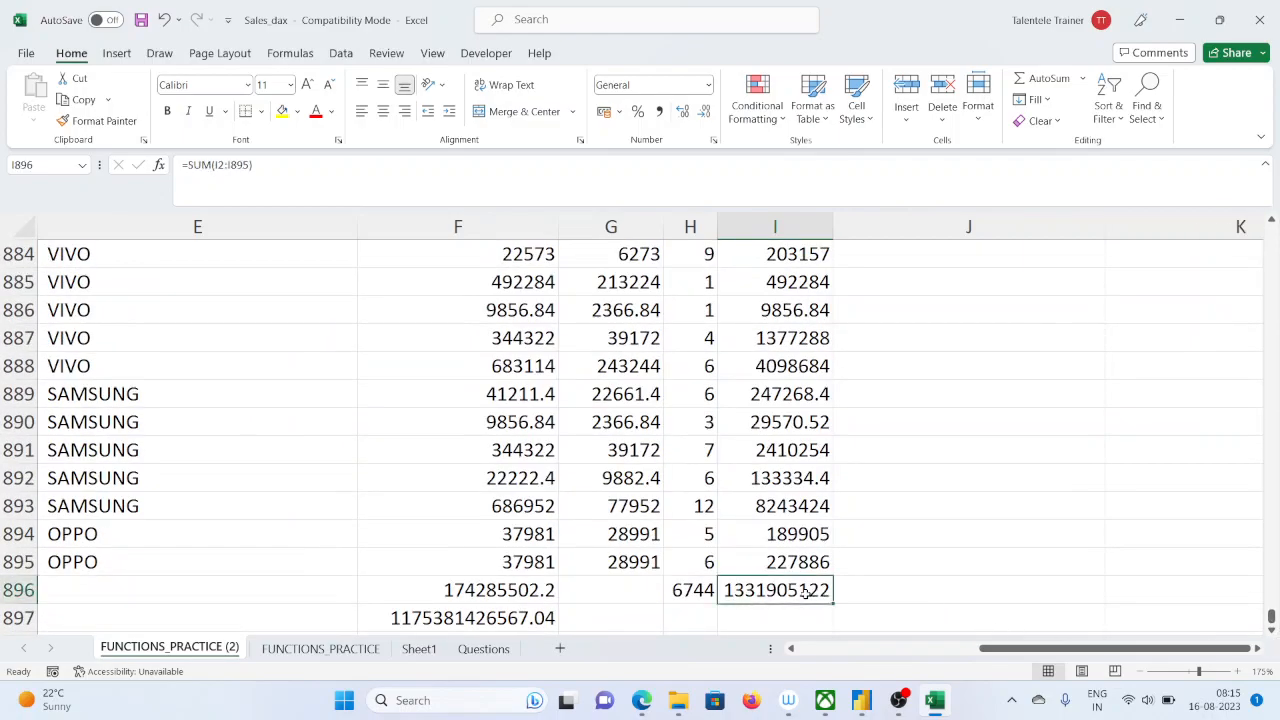
click(515, 230)
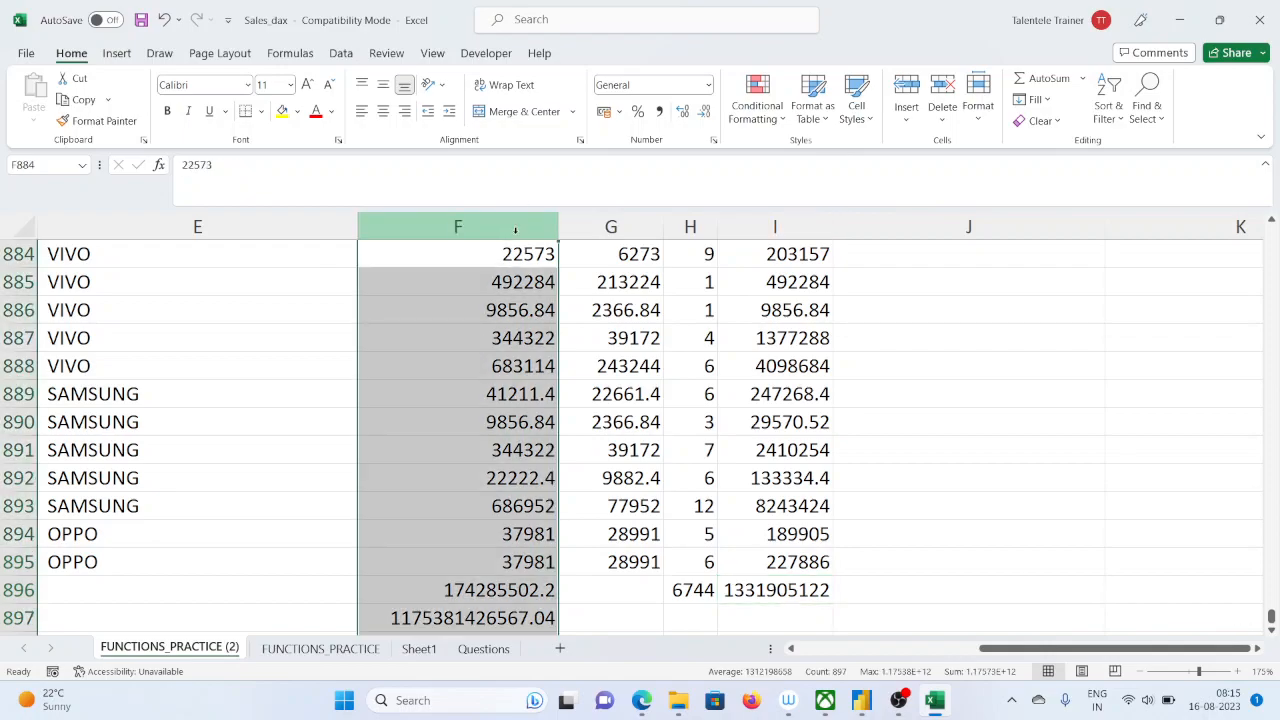
click(700, 226)
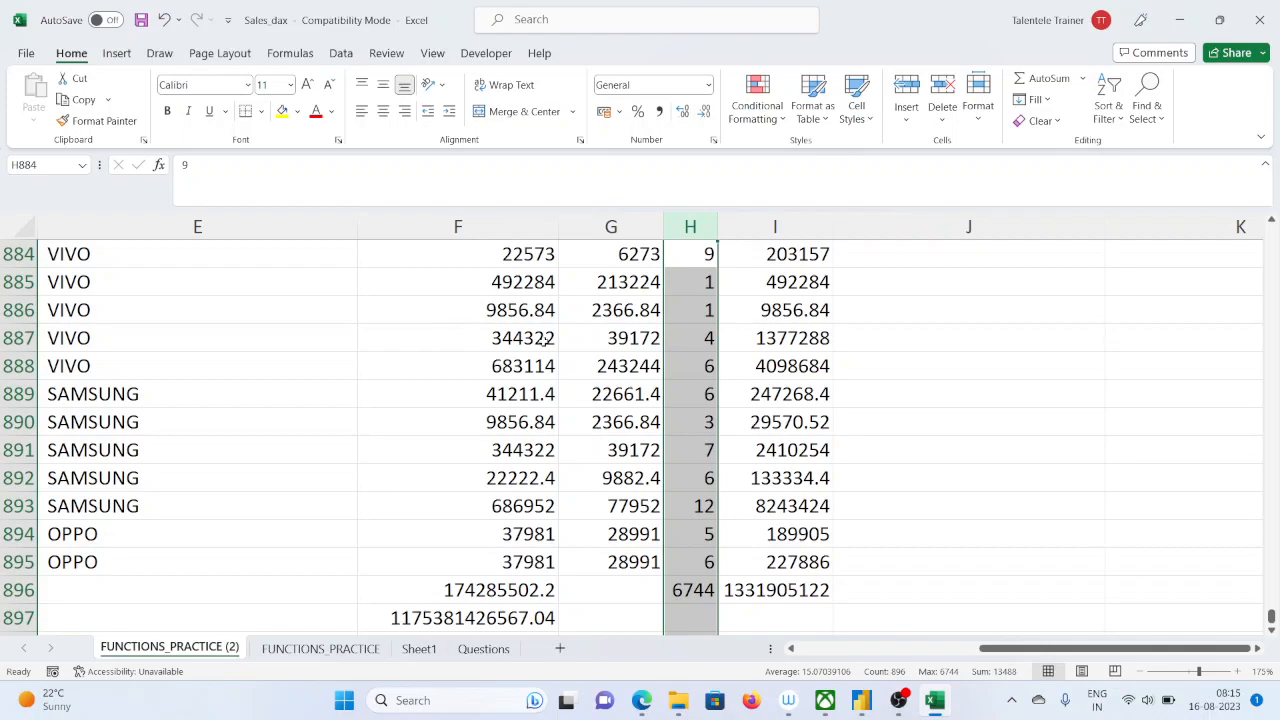
click(530, 342)
click(508, 311)
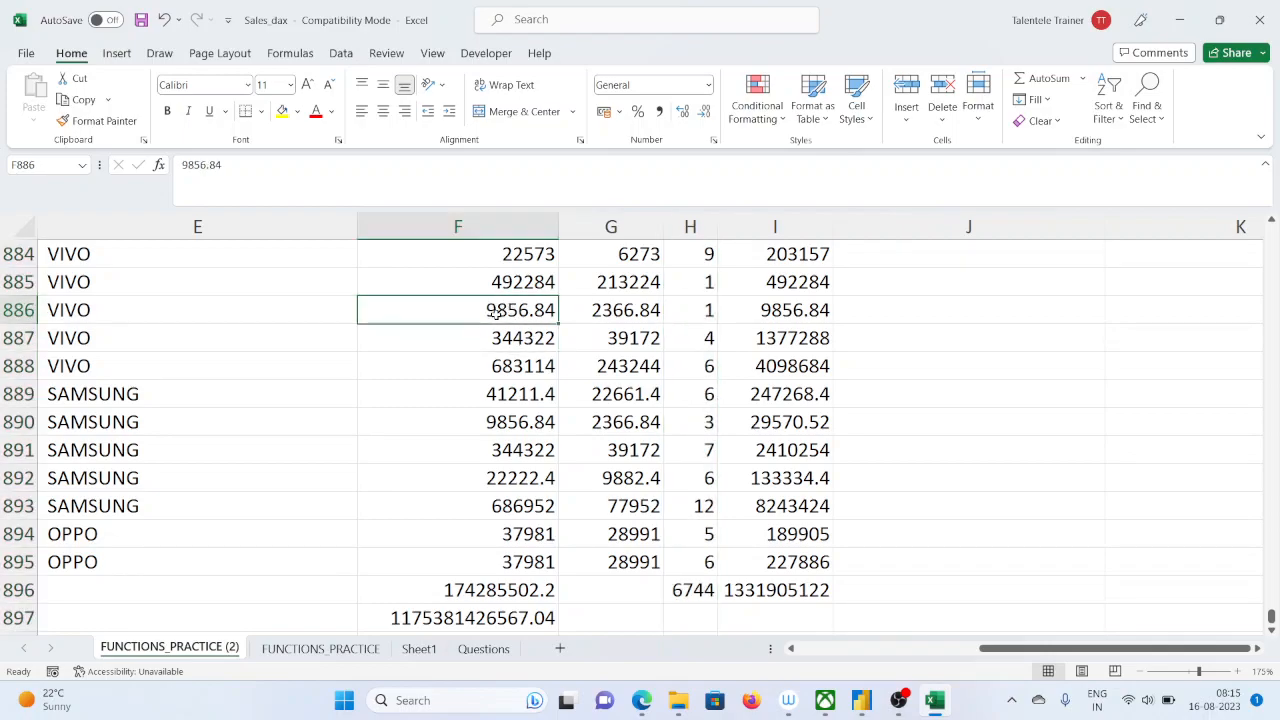
click(490, 228)
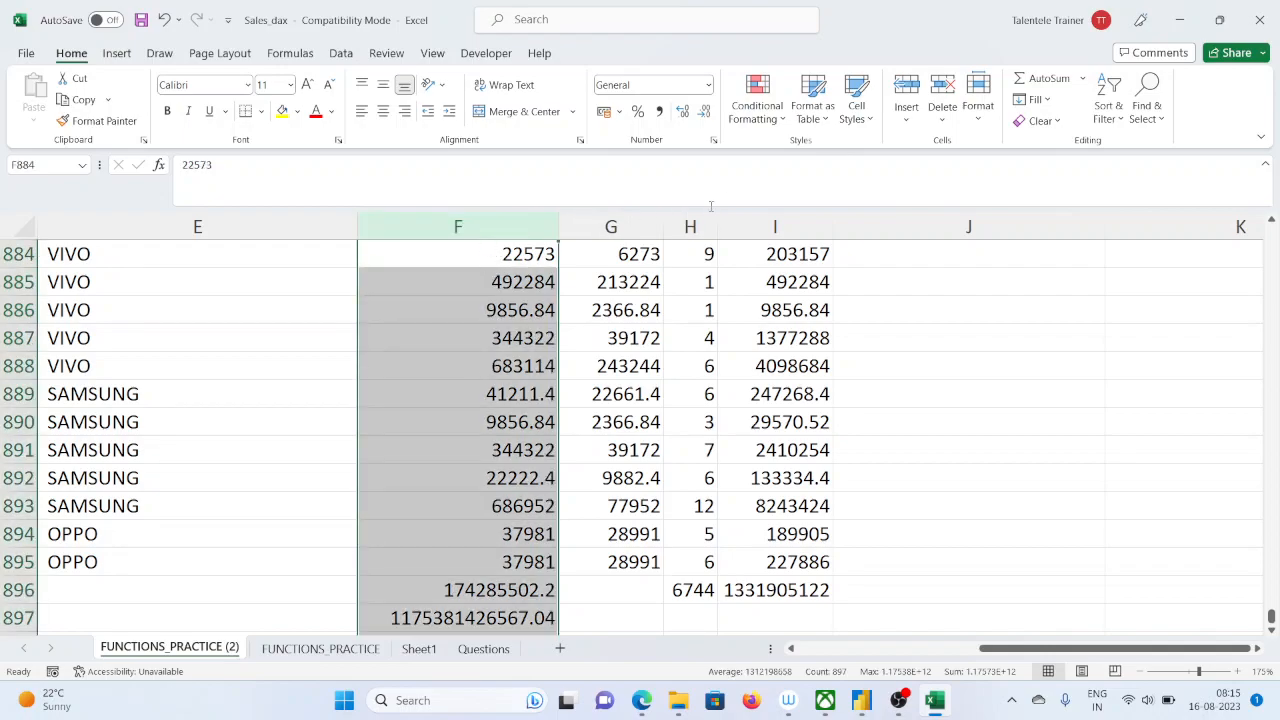
click(701, 222)
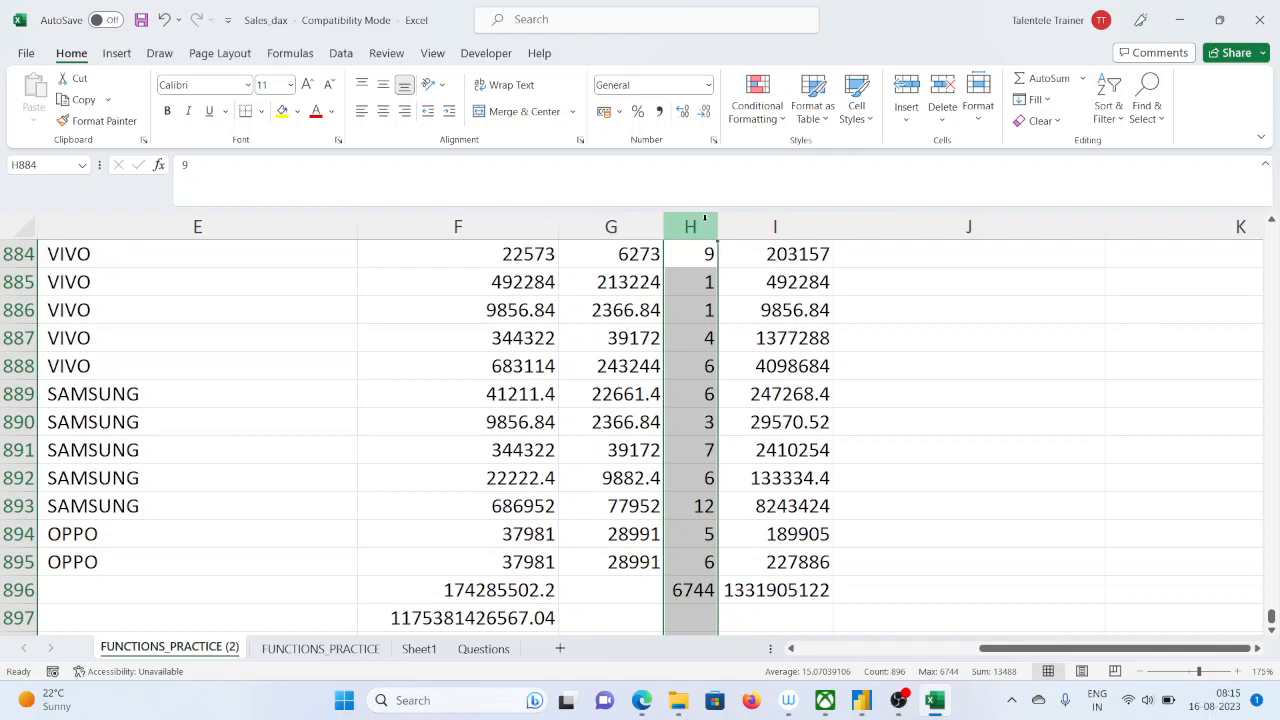
click(487, 620)
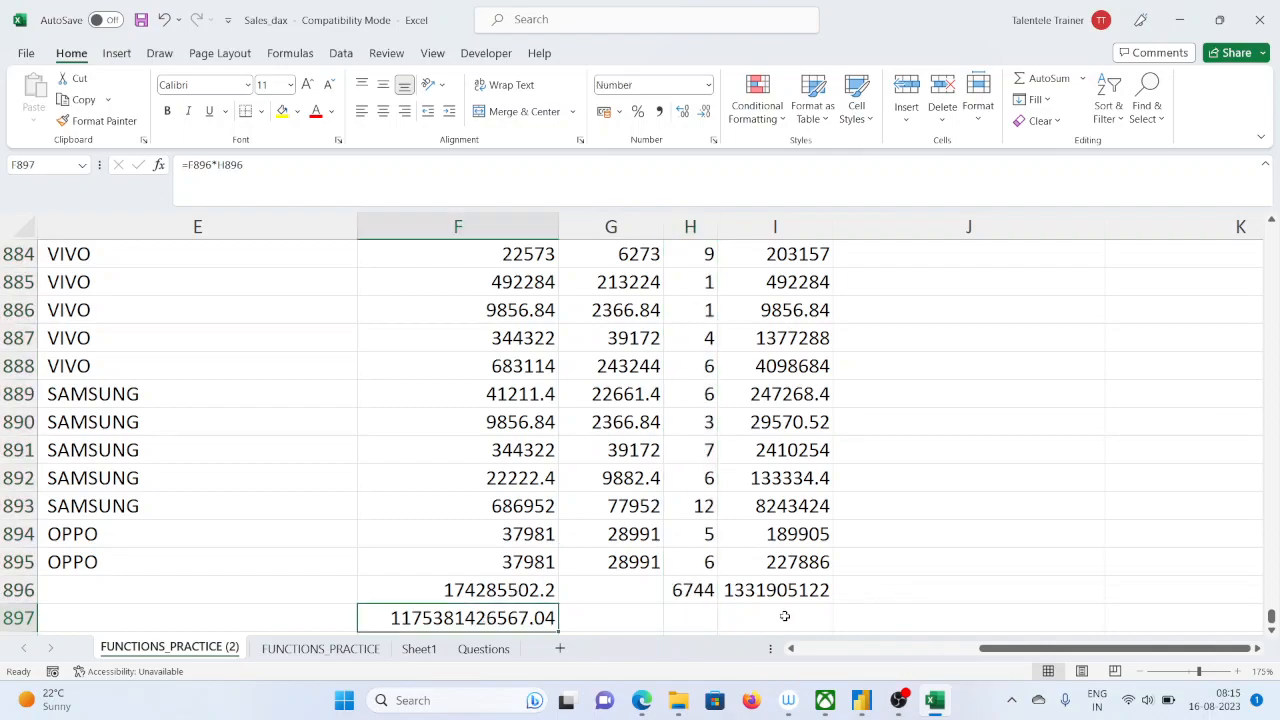
click(786, 590)
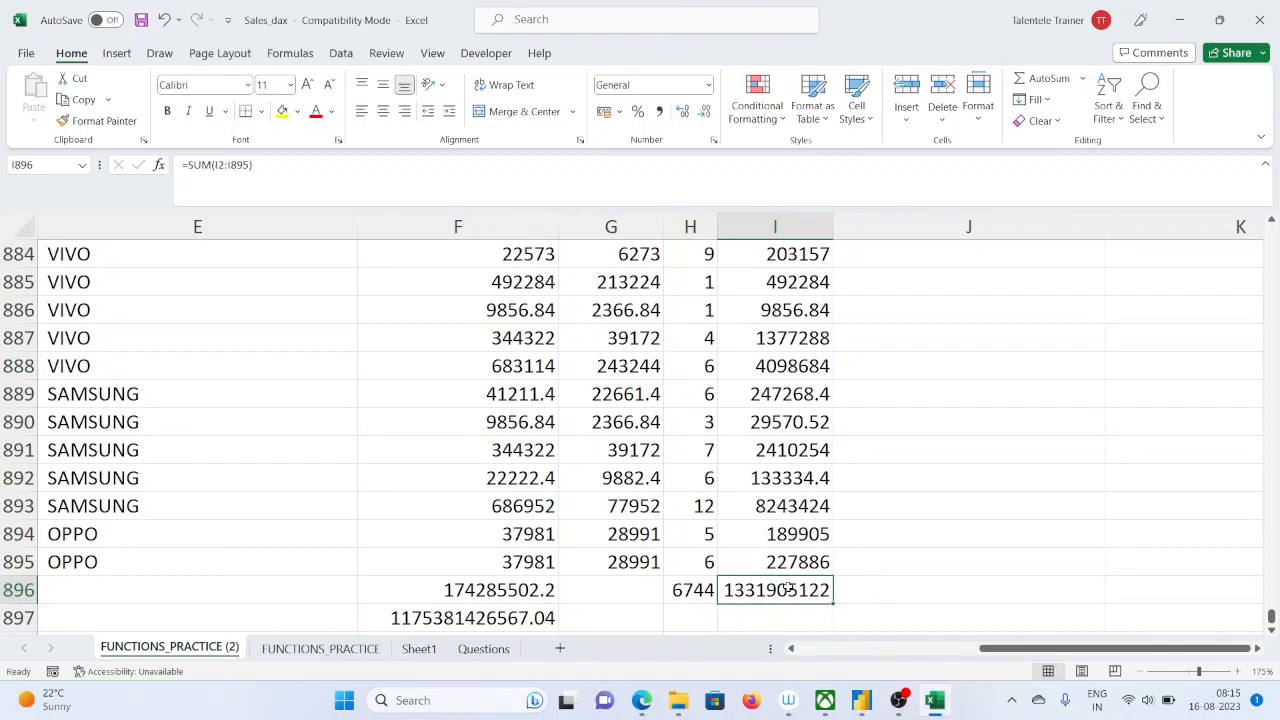
Return to the first data row and inspect the Total sales formula in I2 and the whole of row 2
drag(1271, 617, 1271, 232)
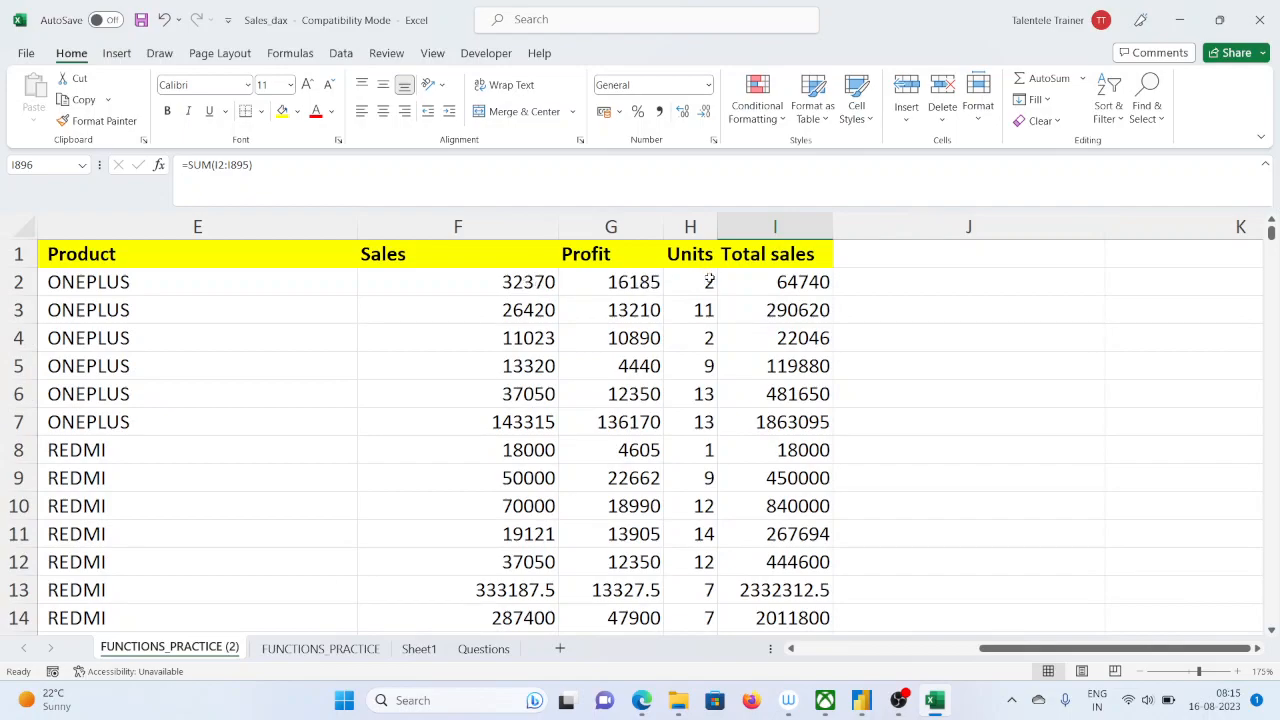
click(781, 281)
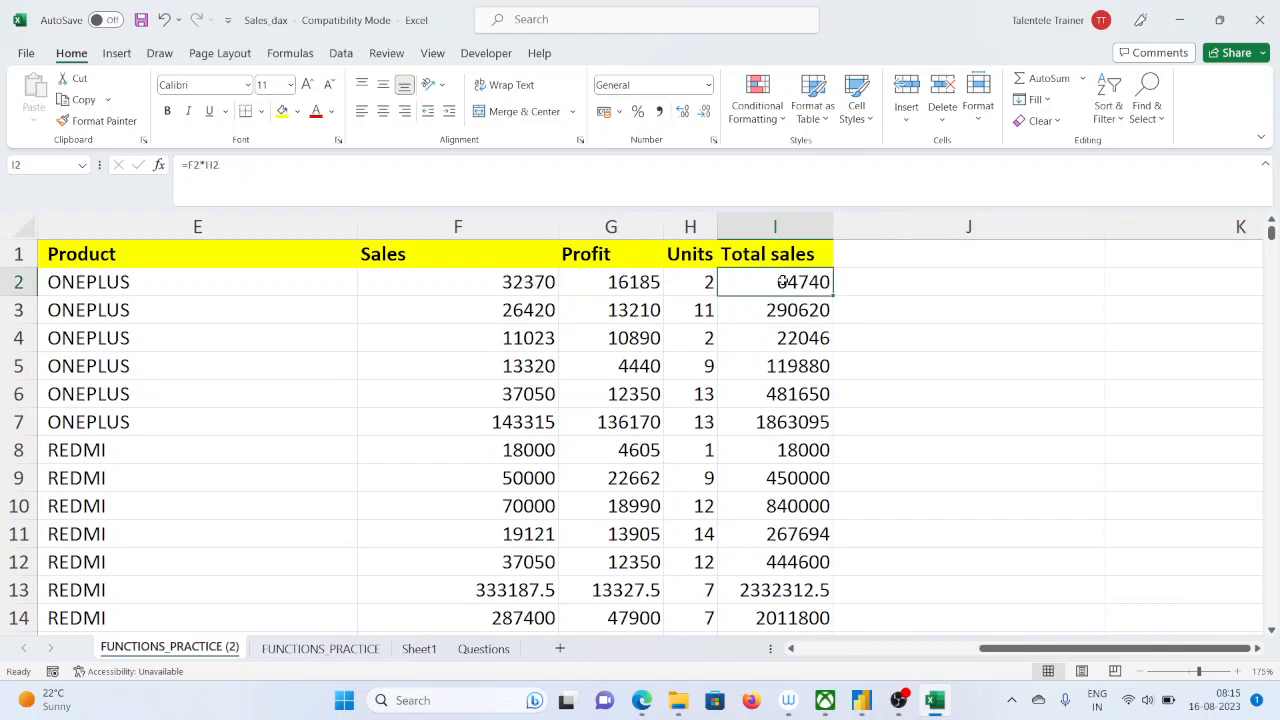
click(19, 282)
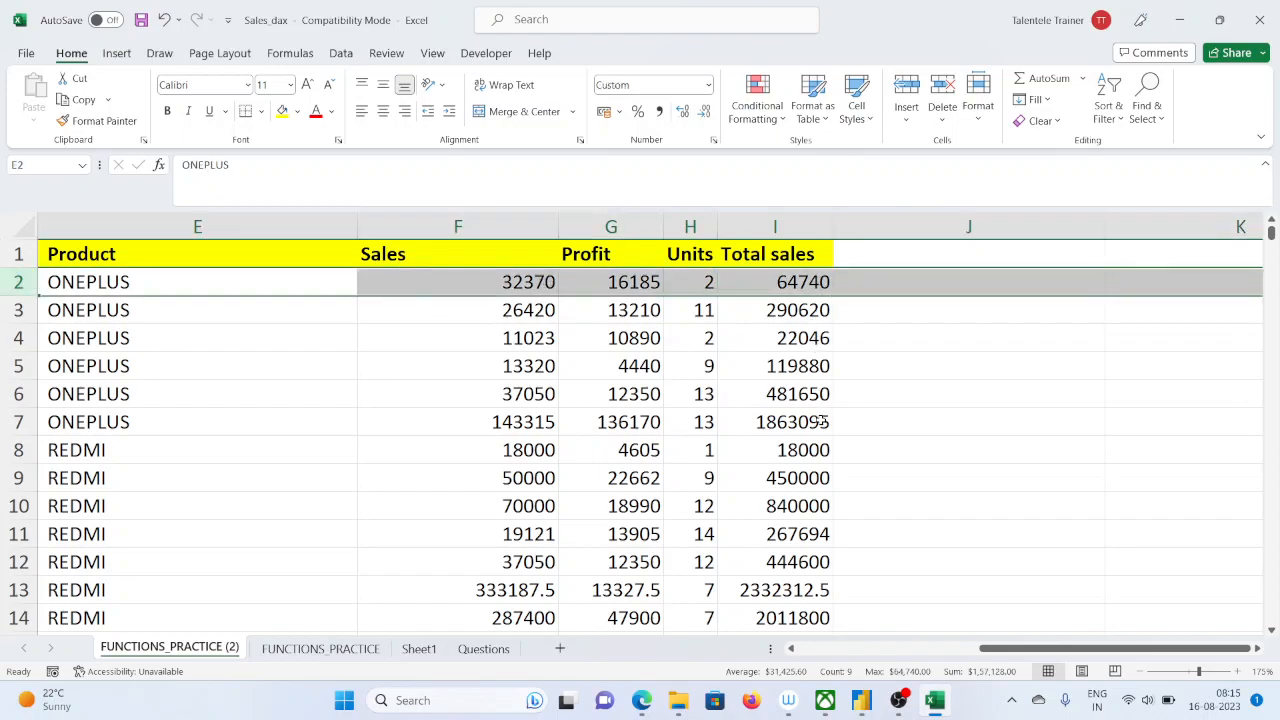
Select F896:I897 at the end of the data to review the column totals and their product together
scroll(843, 470, down, 9)
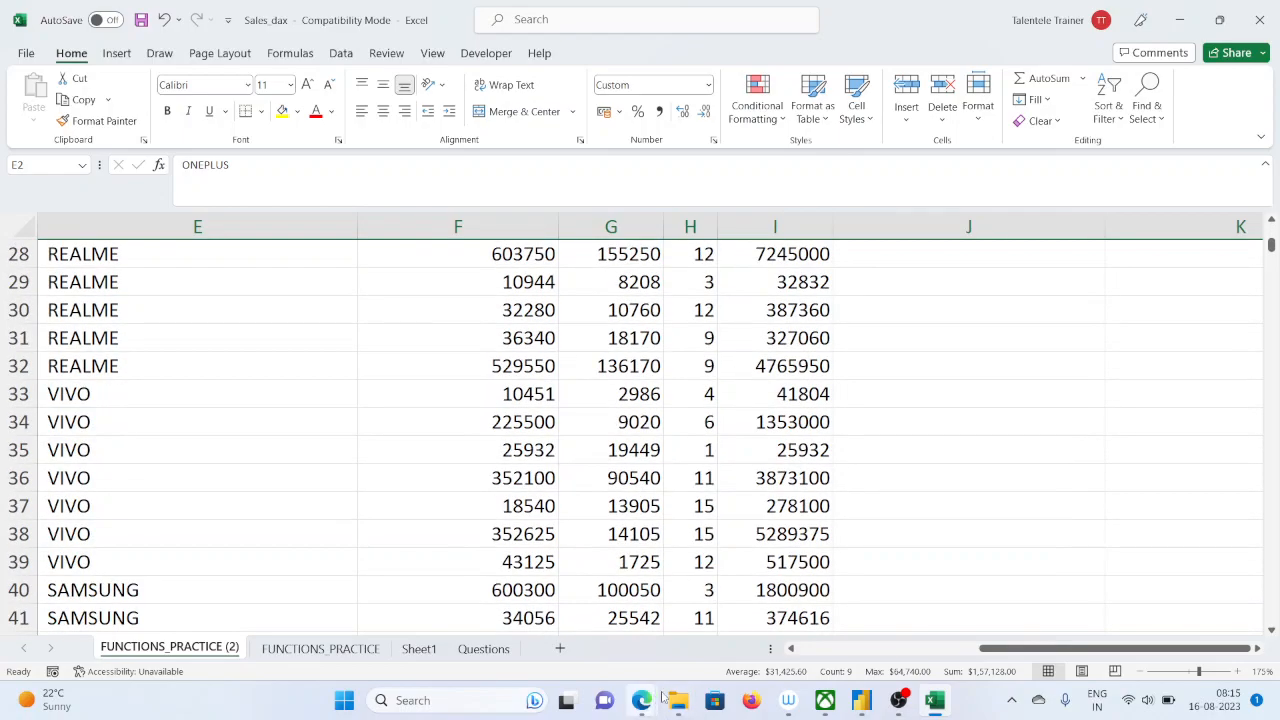
drag(1270, 243, 1271, 612)
scroll(829, 528, down, 2)
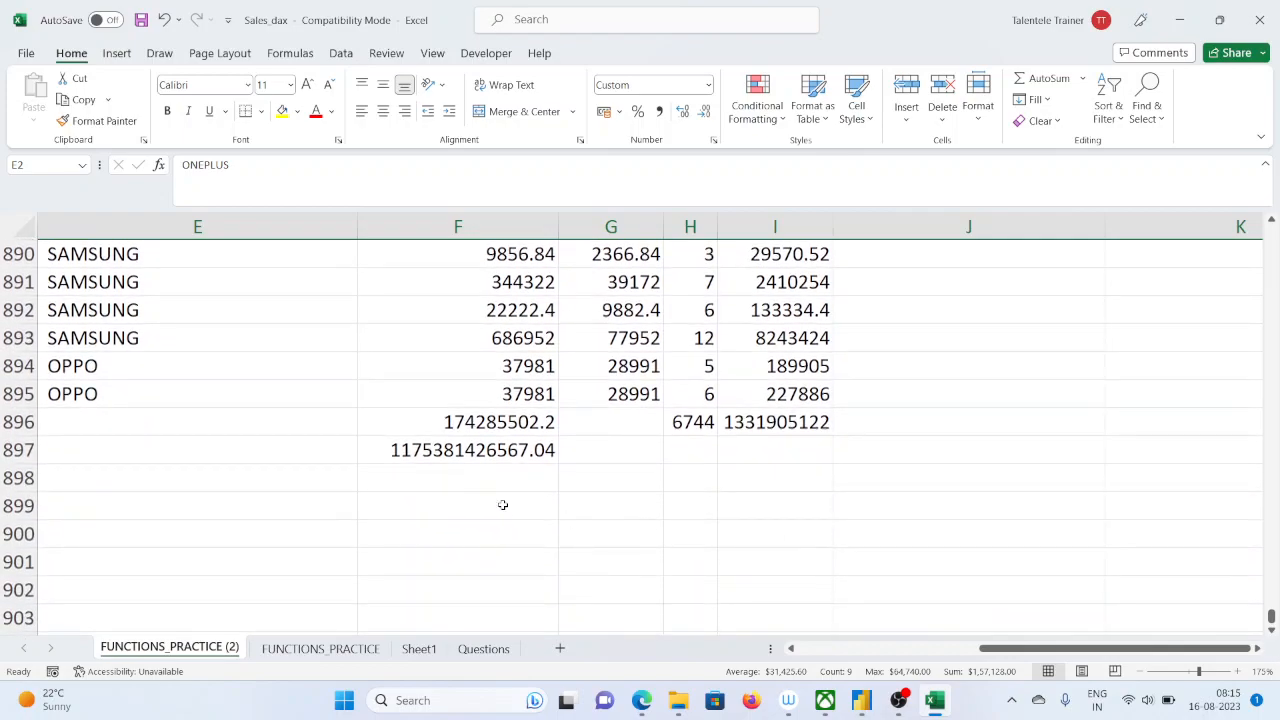
click(470, 428)
drag(470, 430, 794, 450)
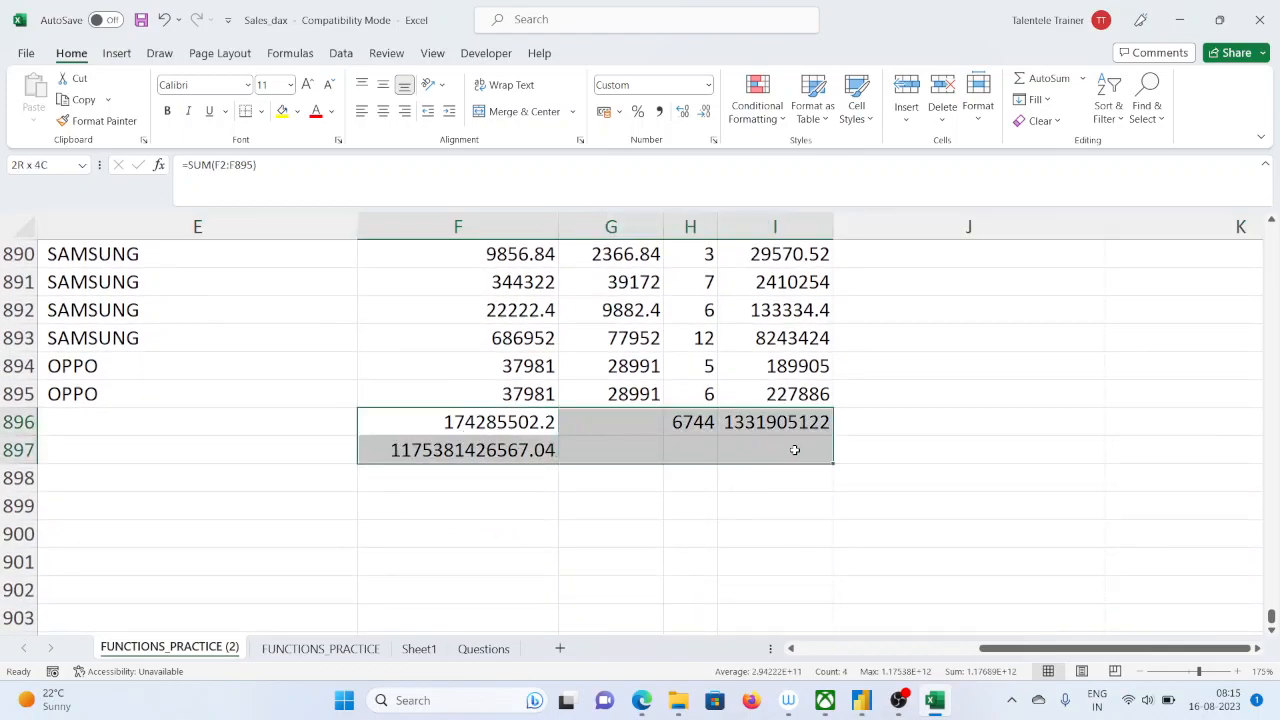
drag(794, 450, 794, 450)
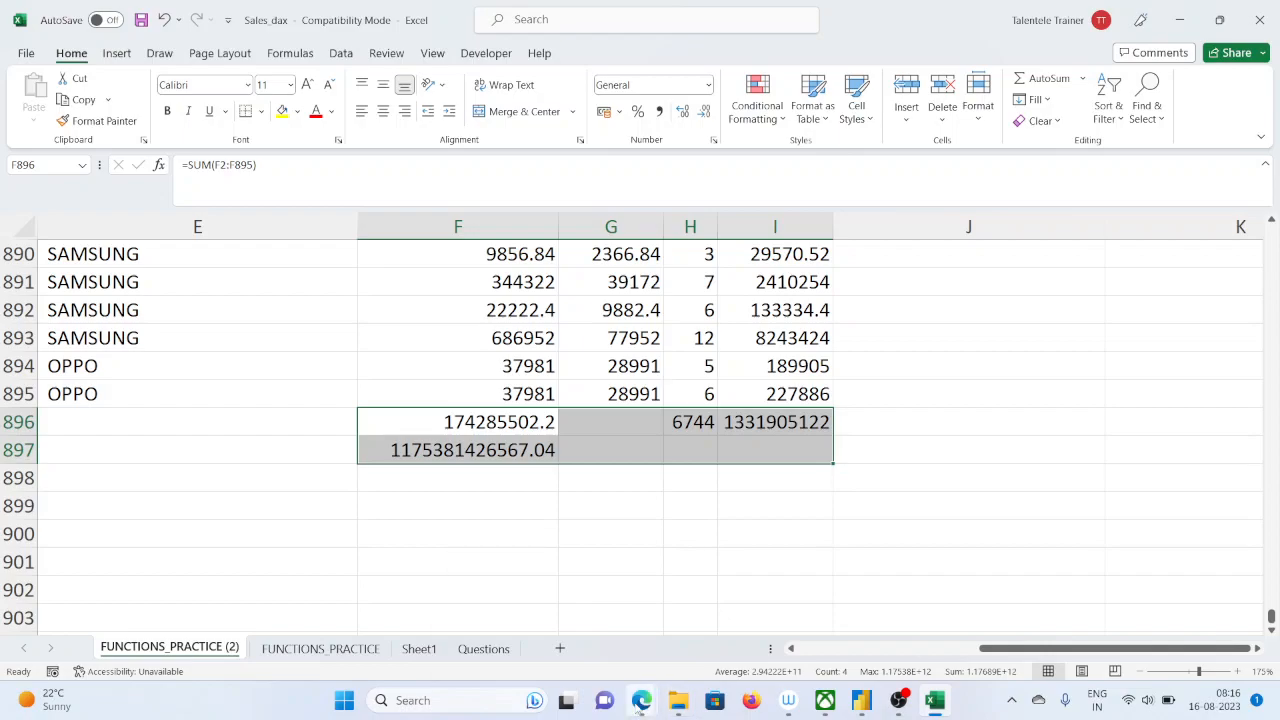
Switch to Power BI Desktop, delete the total sales measure from the model and remove its card visual from the page
click(637, 701)
click(861, 700)
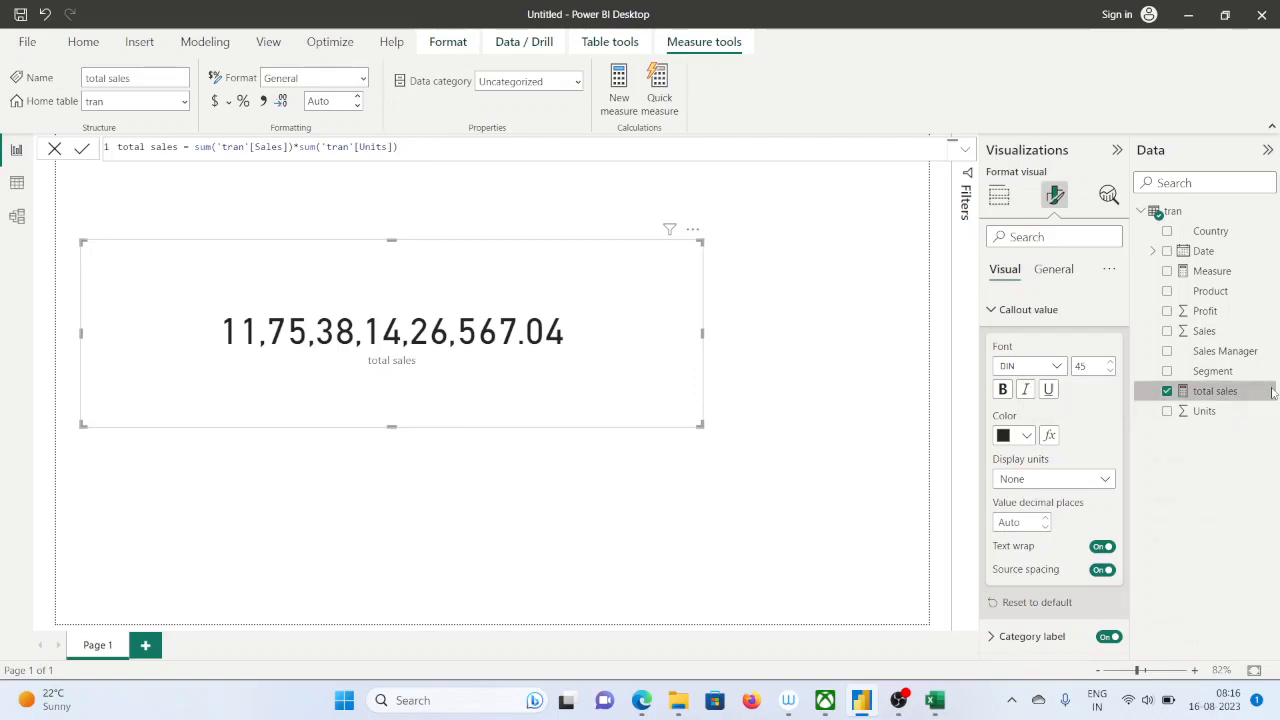
right_click(1240, 391)
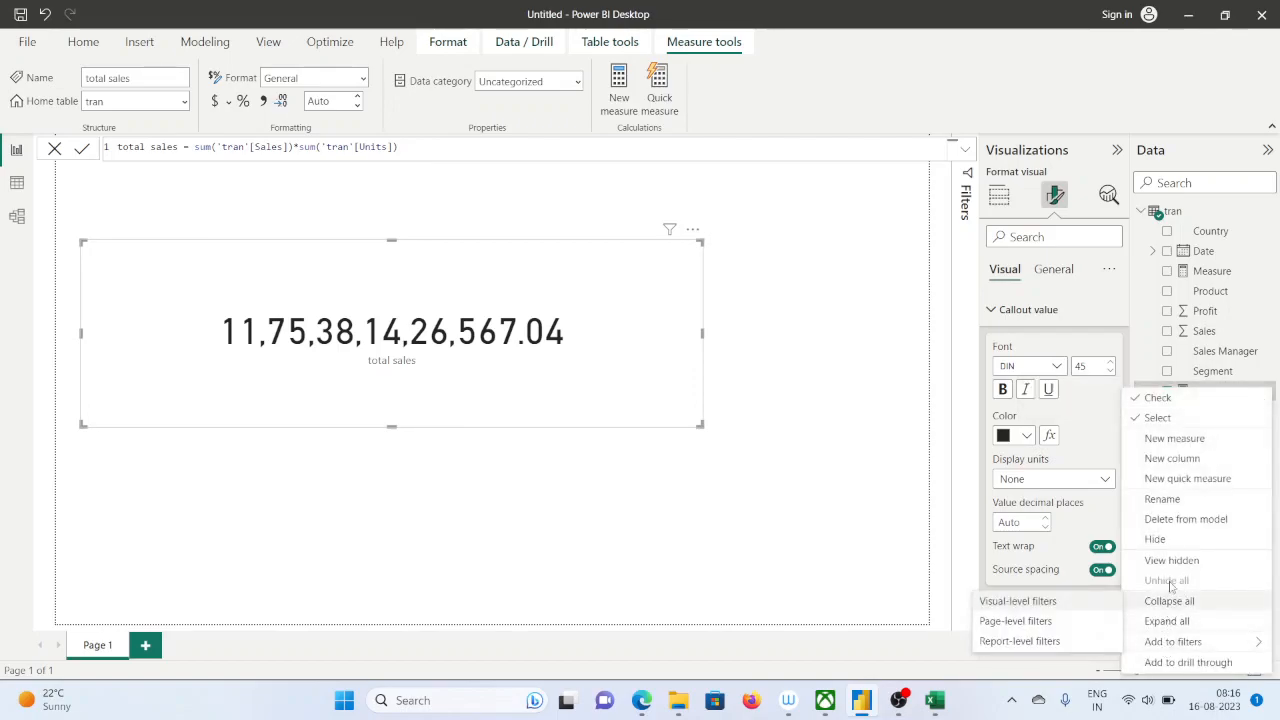
click(1187, 520)
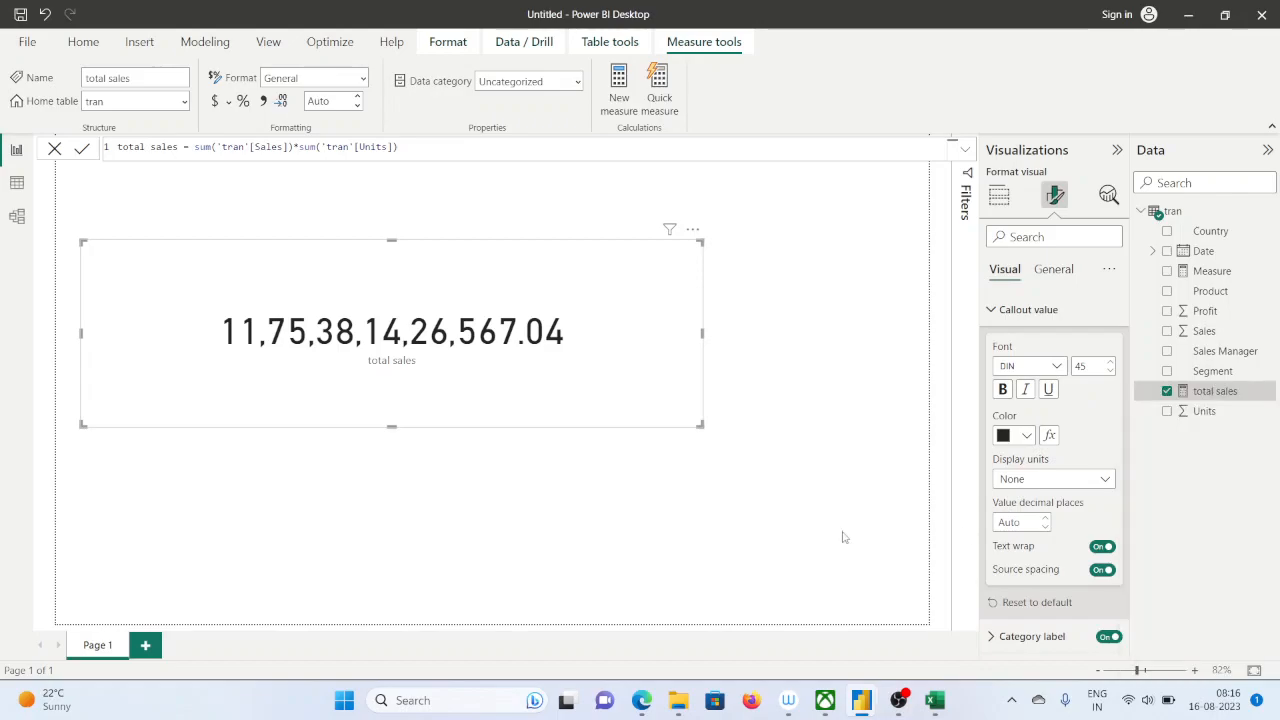
click(736, 381)
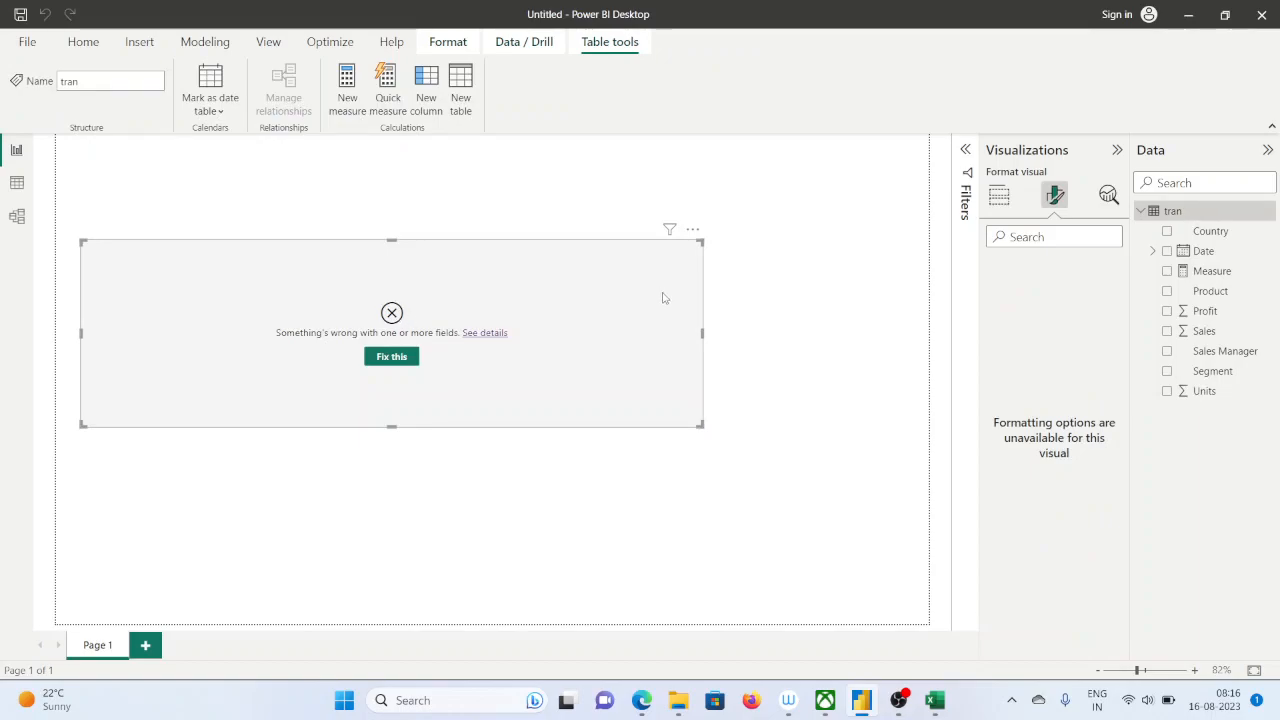
key(Delete)
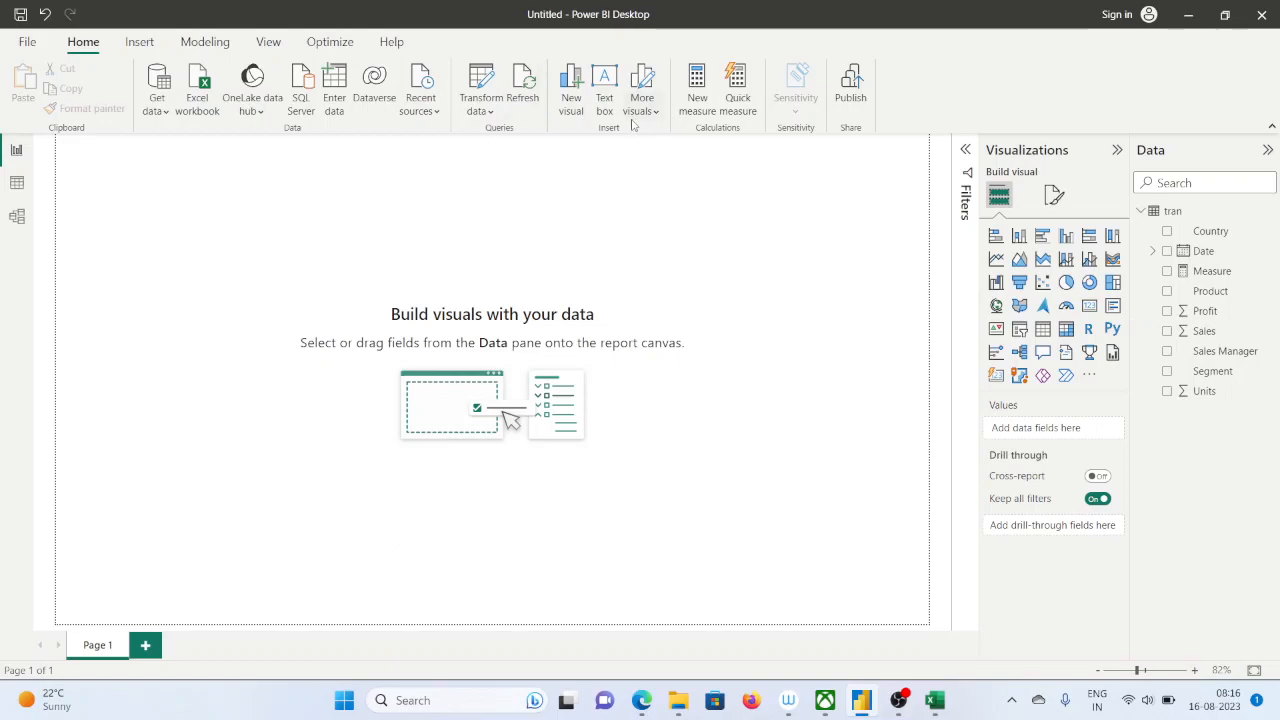
Create a new measure in the tran table and replace its default name with Total sales
click(703, 101)
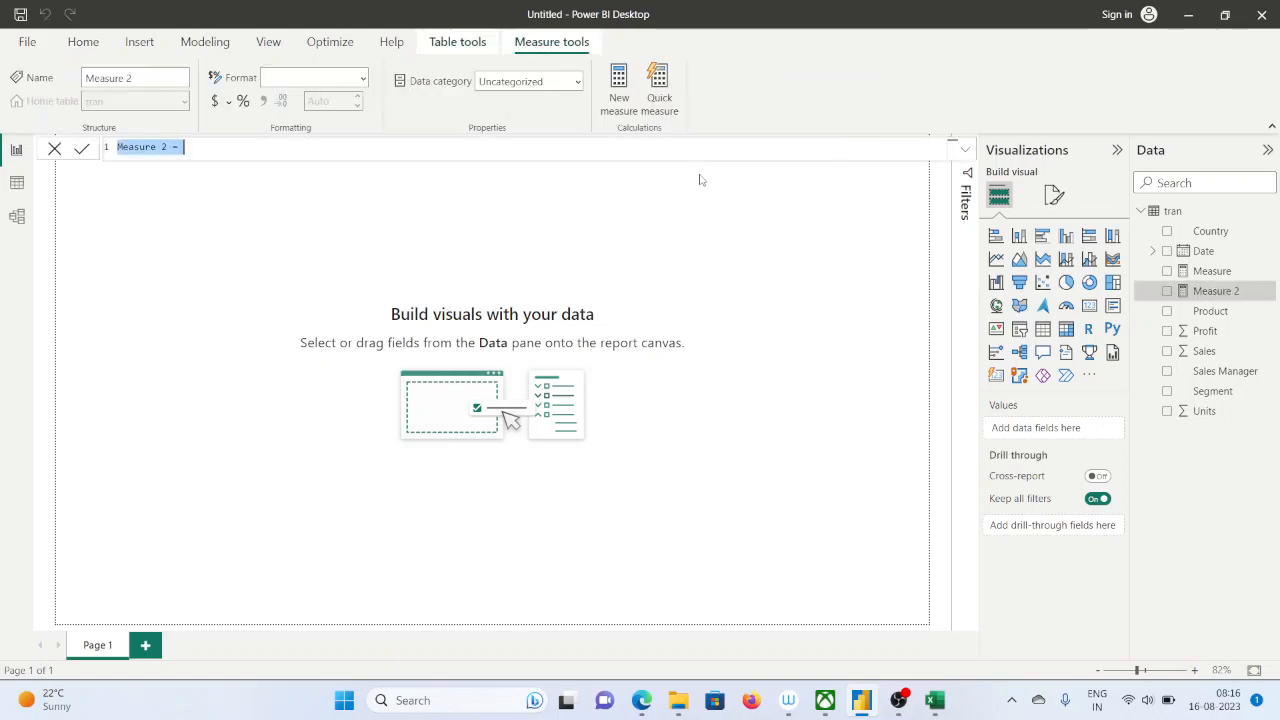
scroll(163, 267, up, 1)
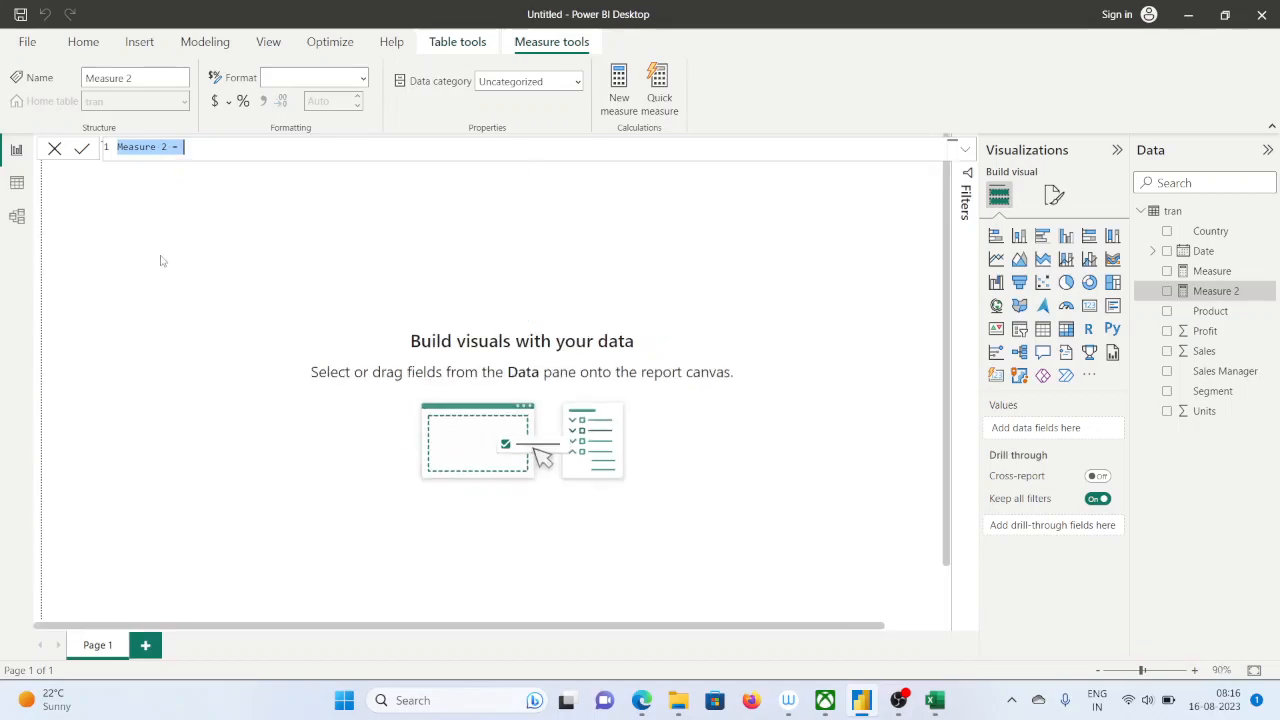
scroll(184, 145, up, 3)
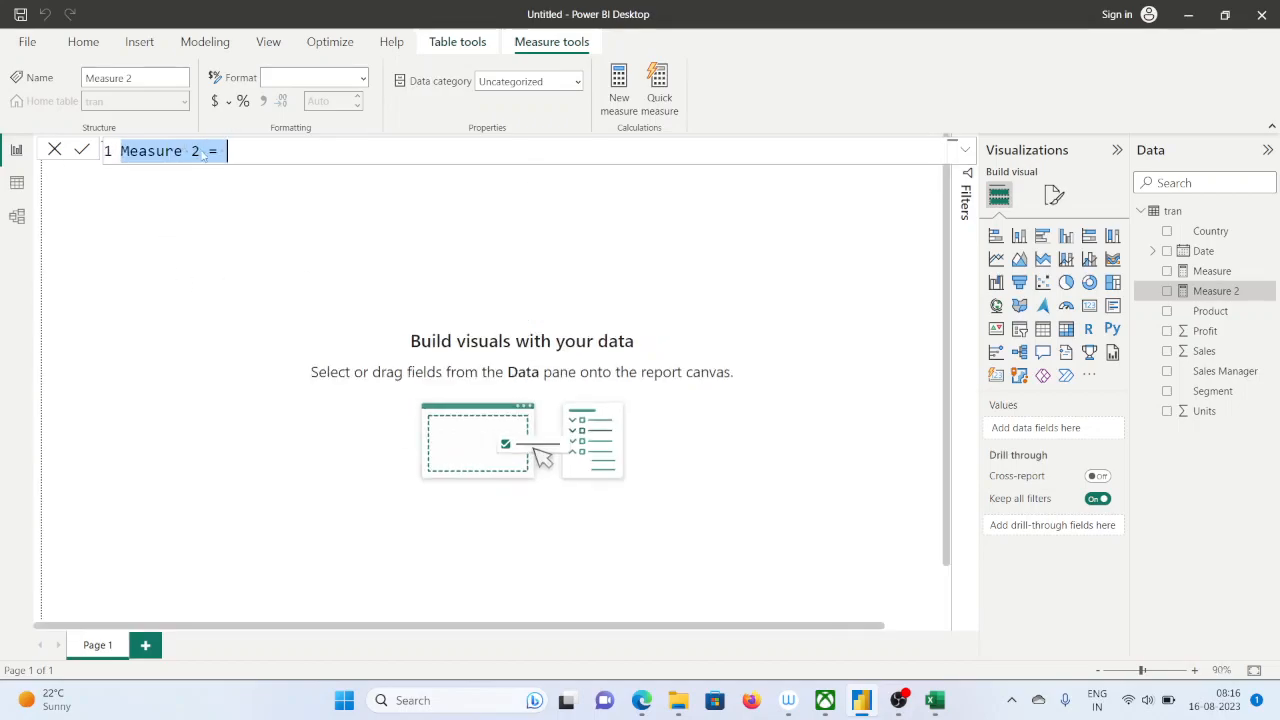
click(200, 151)
drag(200, 151, 106, 152)
text(Tota)
text(l sale)
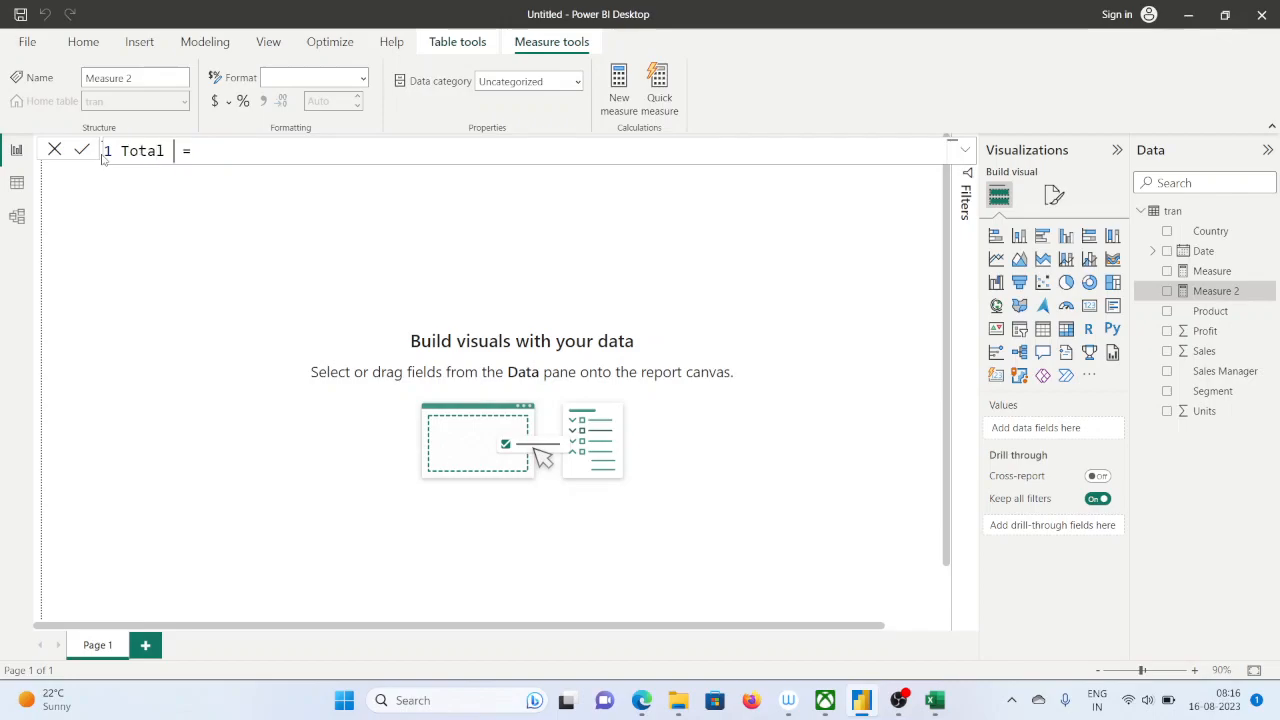
text(s)
Begin the Total sales formula with the SUMX function and supply tran as its table argument
click(252, 152)
text(sumx)
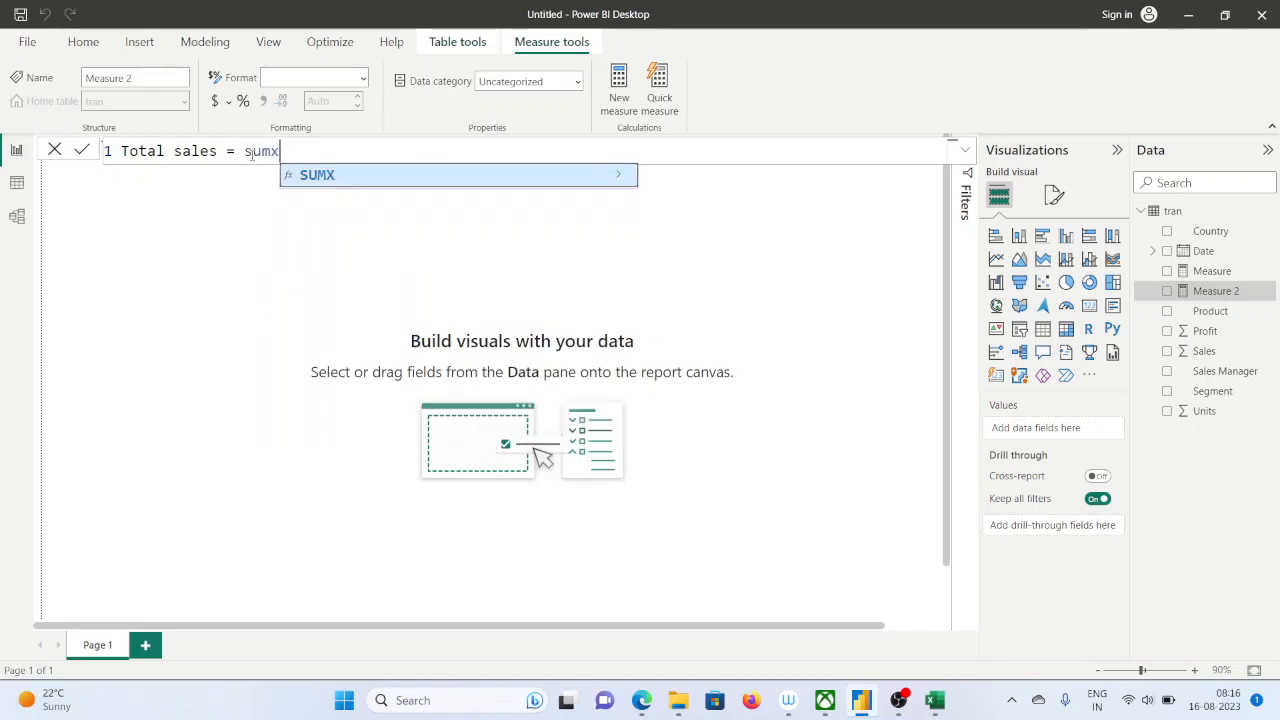
key(Tab)
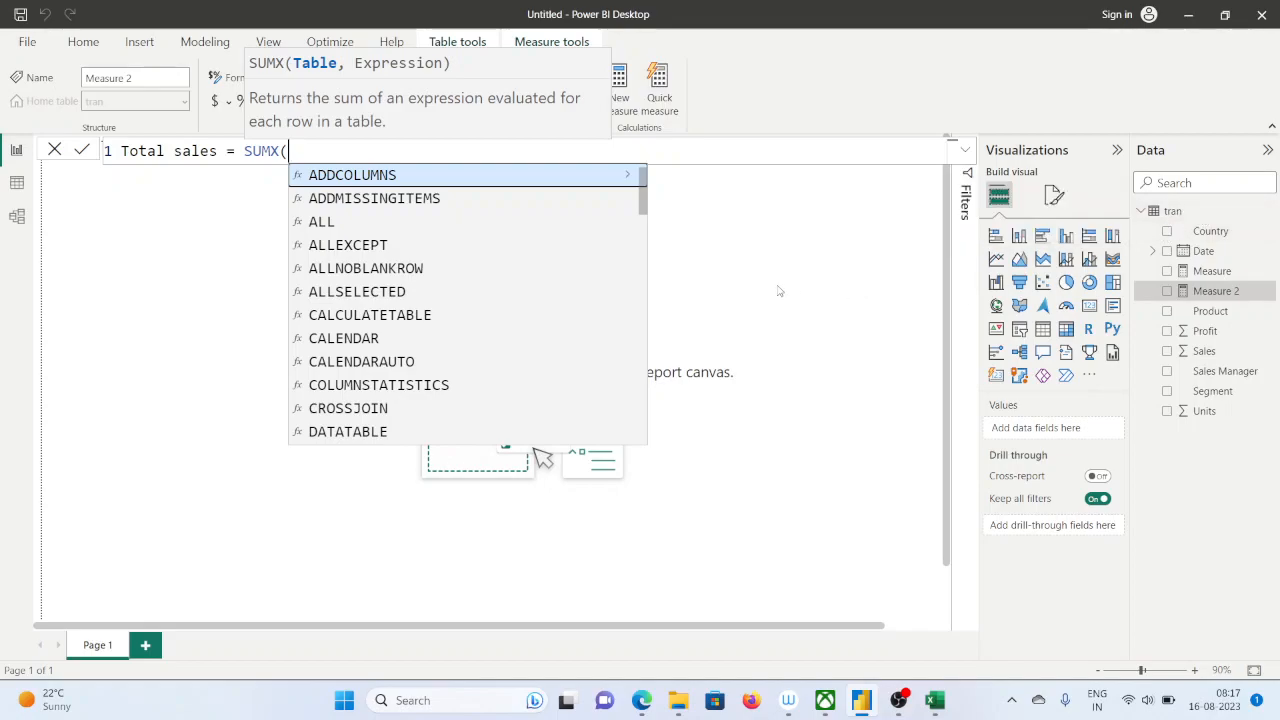
text(tran)
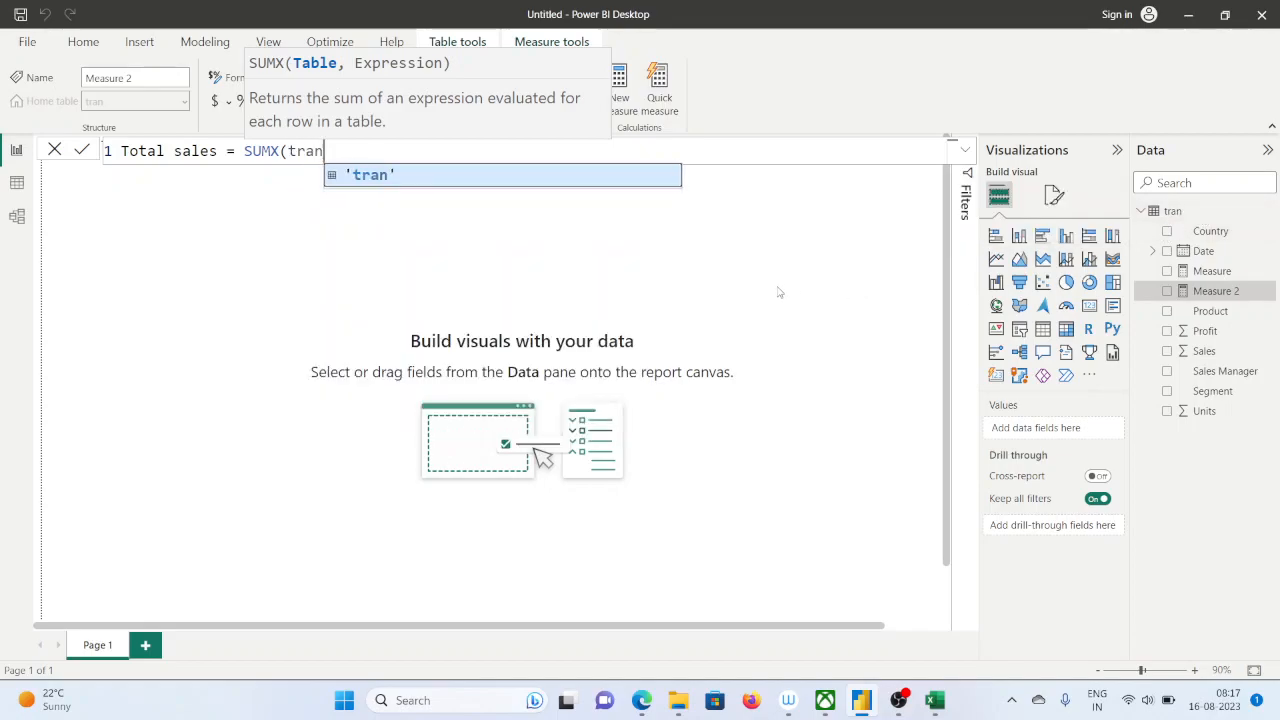
text(,)
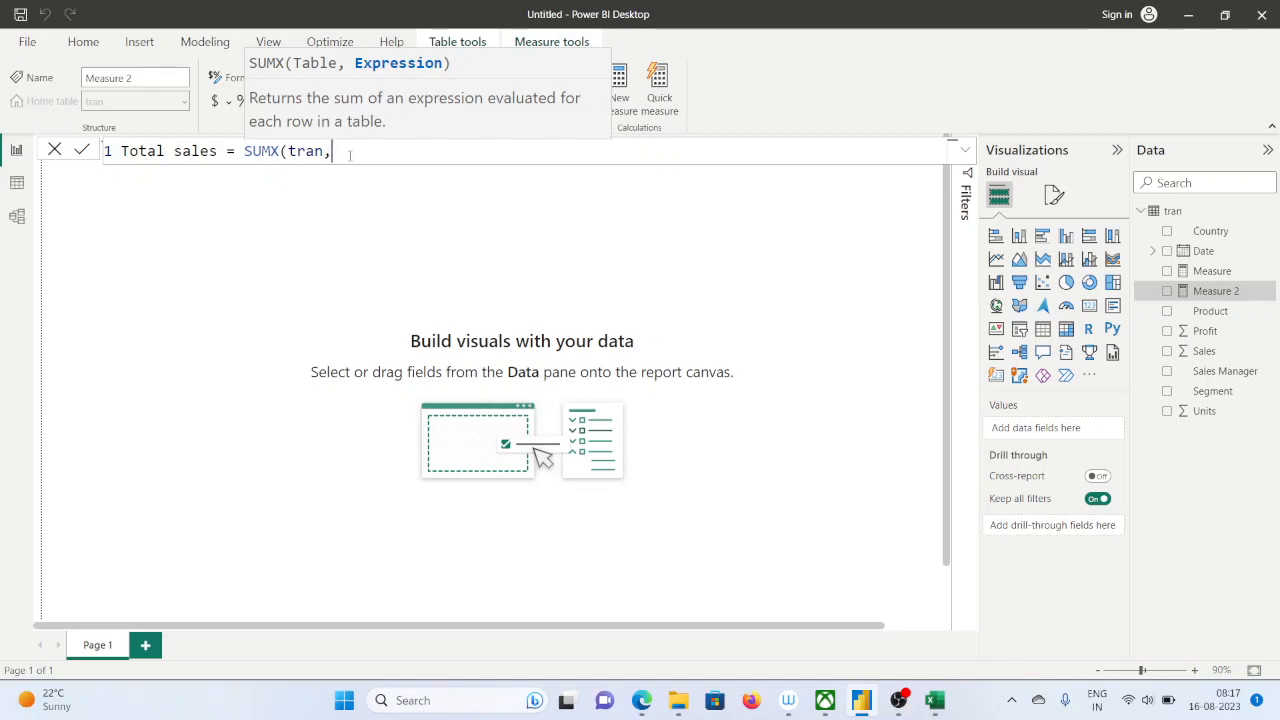
text(u)
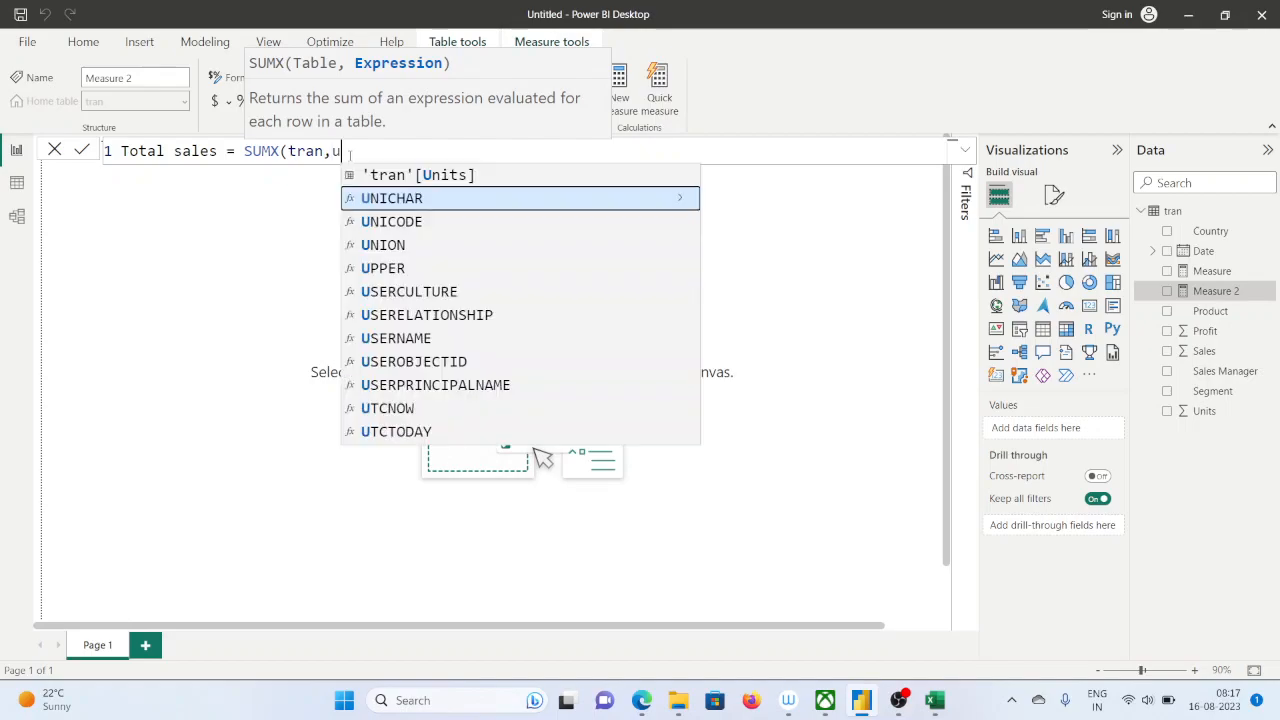
key(BackSpace)
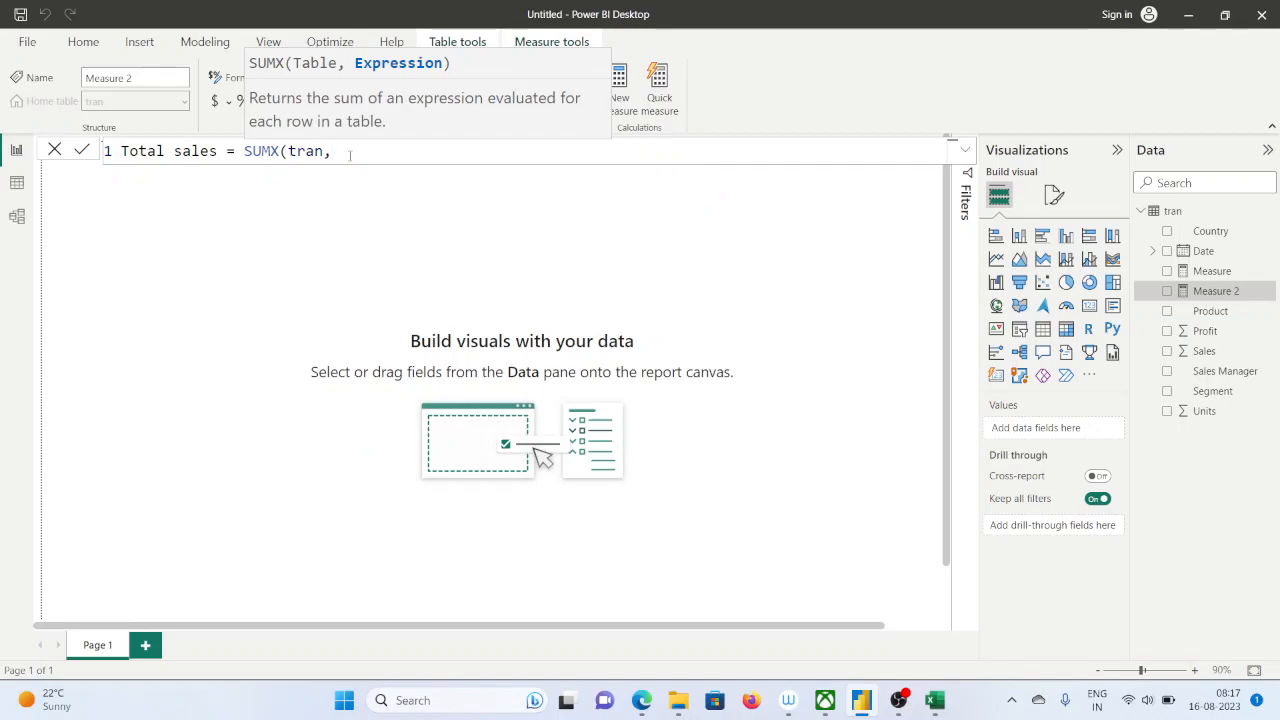
text(pro)
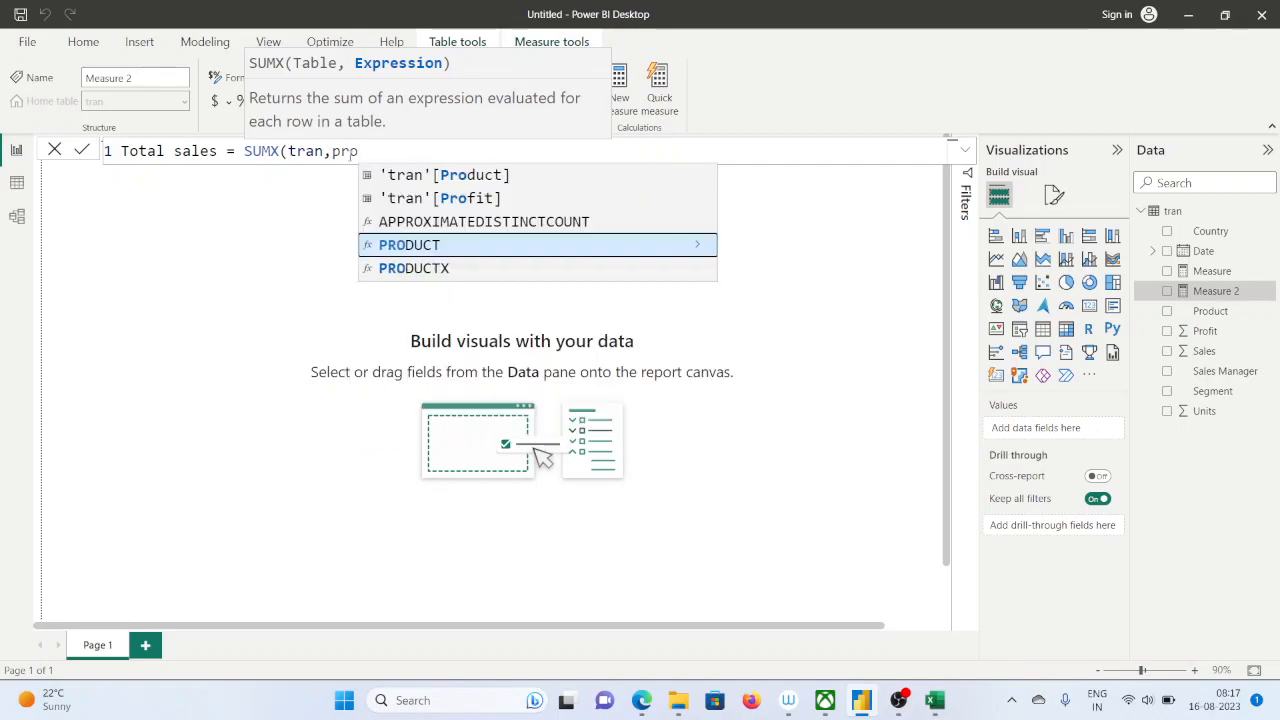
key(BackSpace)
key(BackSpace)
key(BackSpace)
Enter 'tran'[Sales] as the start of the SUMX expression
text(tran)
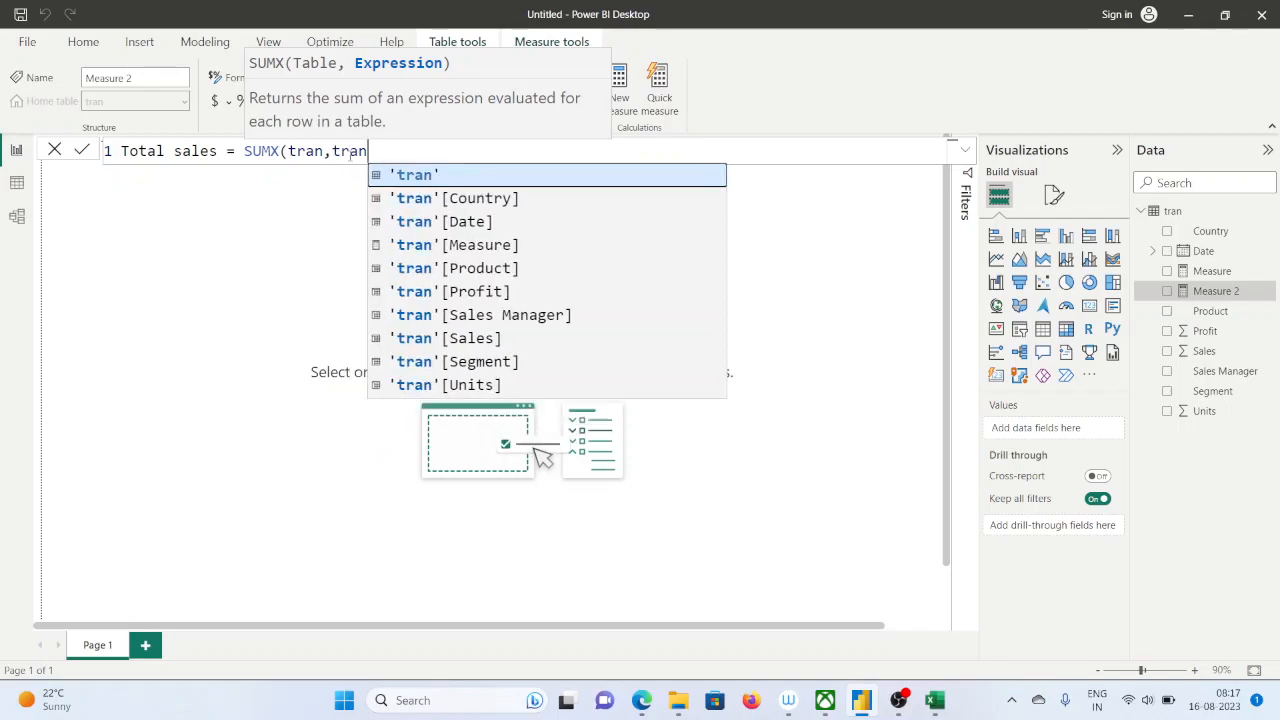
key(Down)
key(Down)
key(Down)
key(Down)
key(Down)
key(Down)
key(Down)
key(Tab)
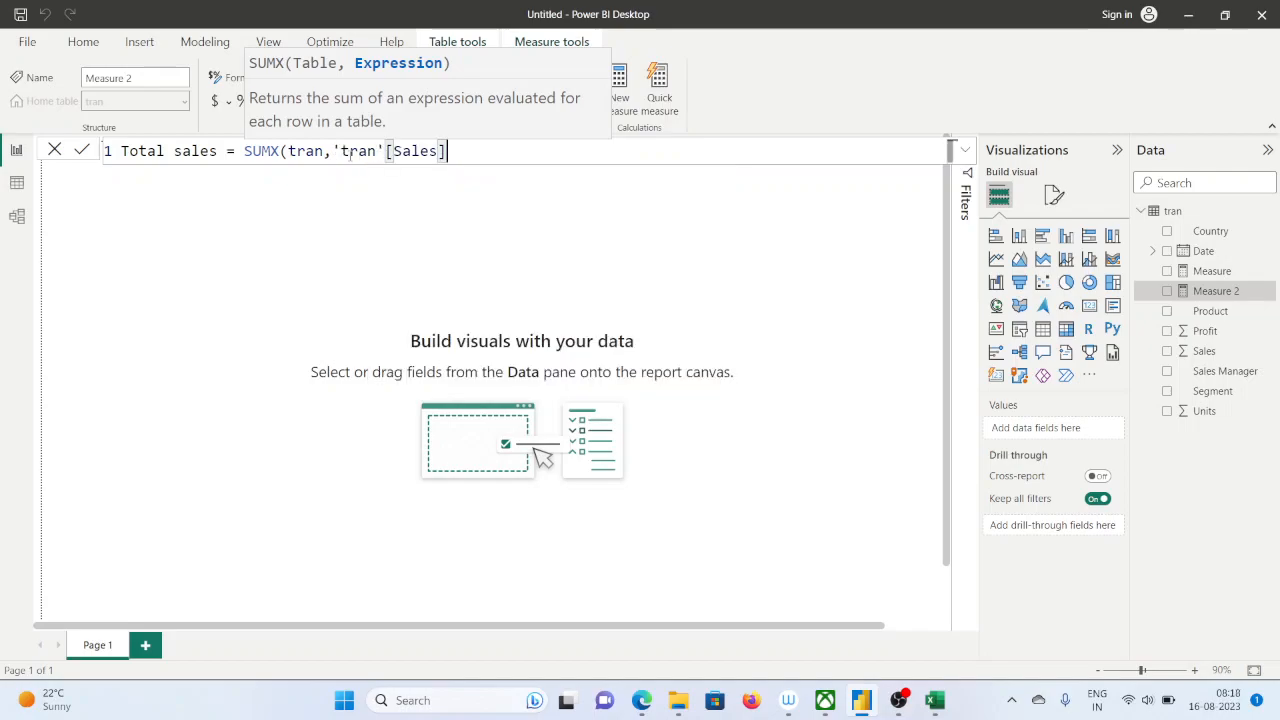
Multiply the Sales column by 'tran'[Units], close the SUMX function and try to commit the measure
text(*trasn)
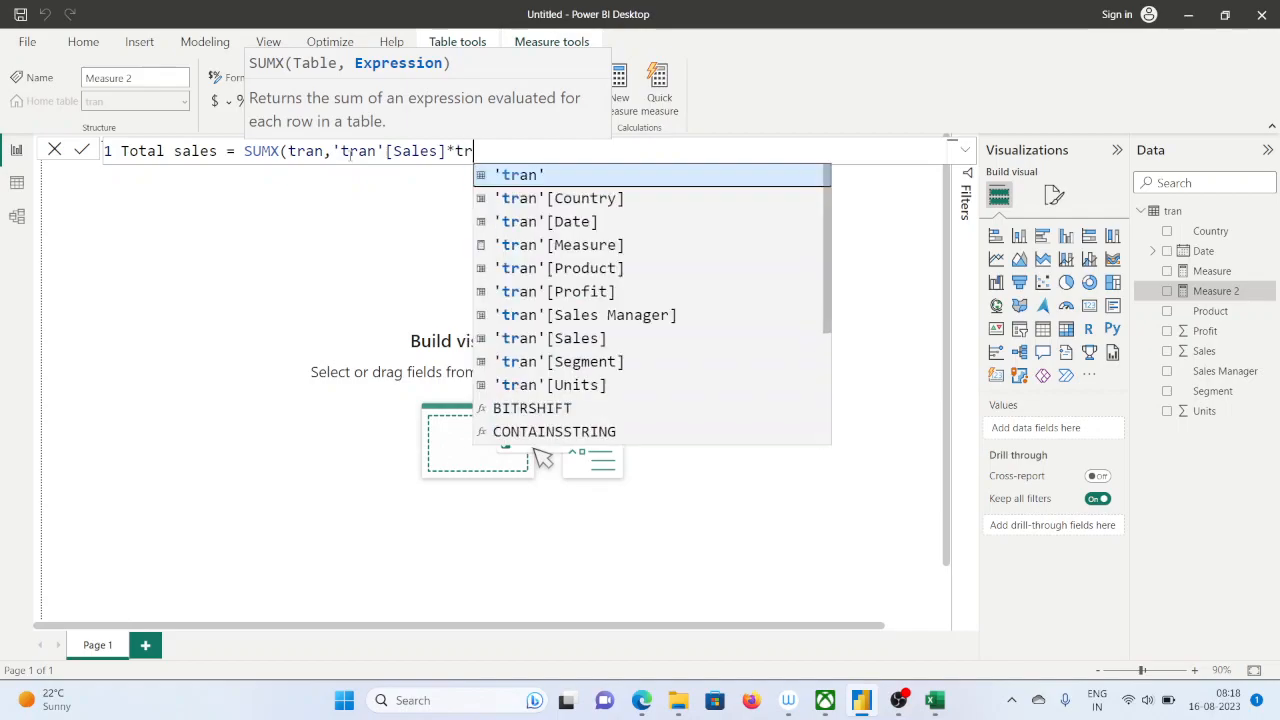
key(BackSpace)
key(BackSpace)
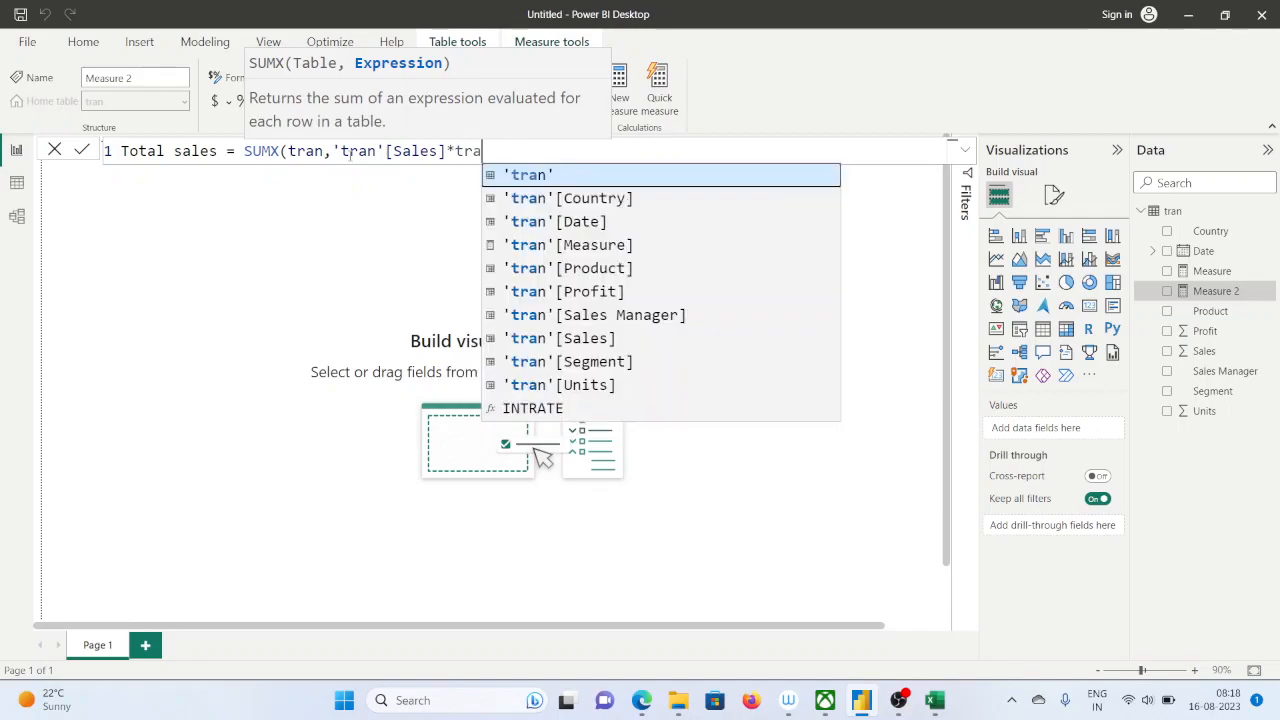
text(n)
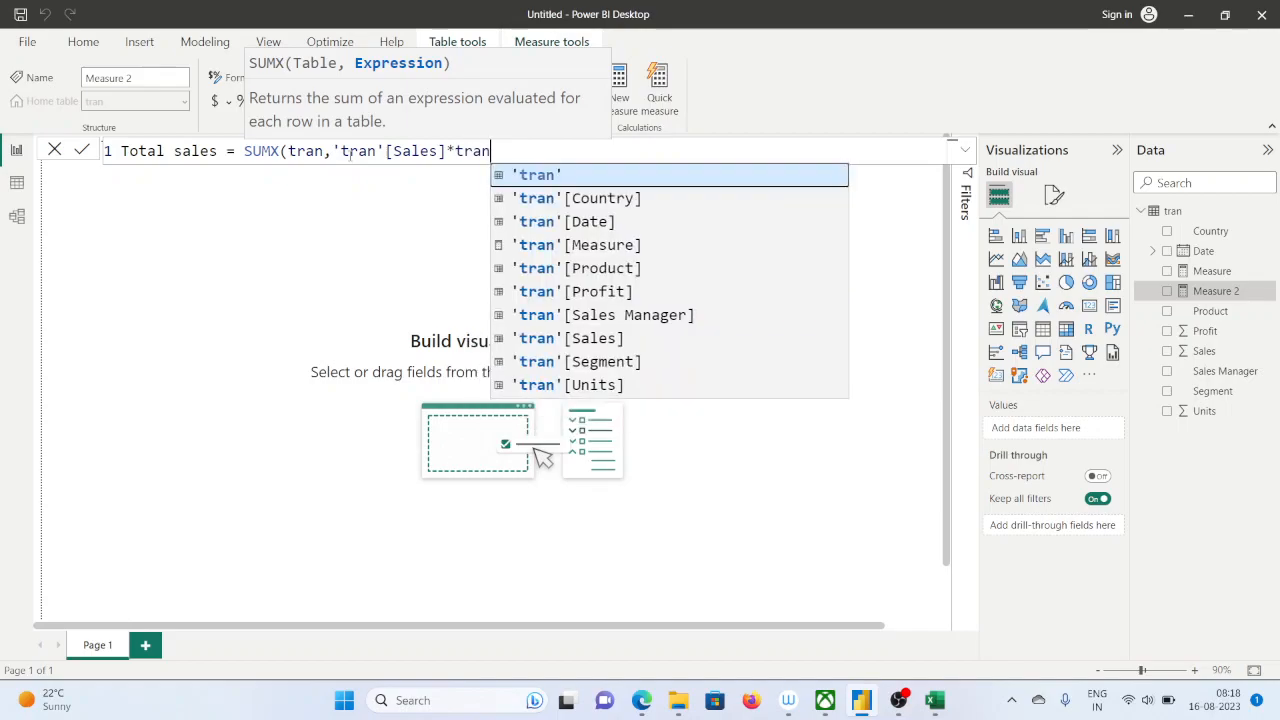
key(Down)
key(Down)
key(Down)
key(Down)
key(Down)
key(Down)
key(Down)
key(Down)
key(Down)
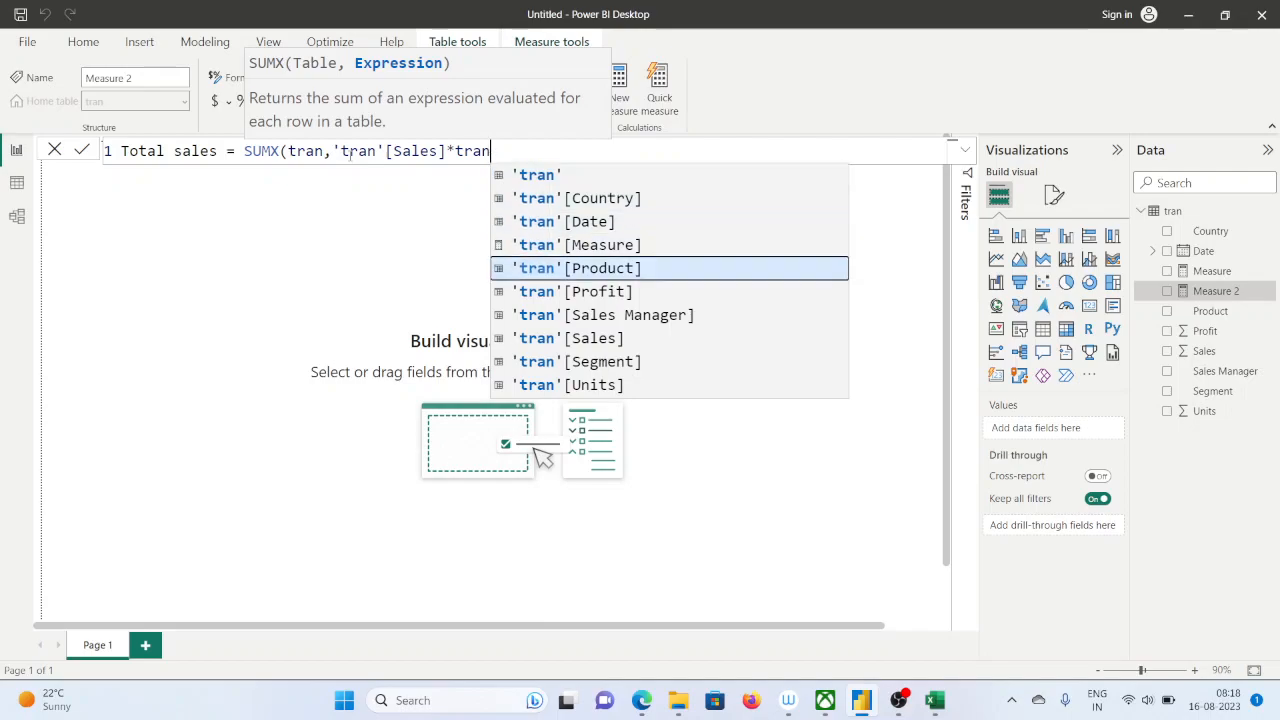
key(Tab)
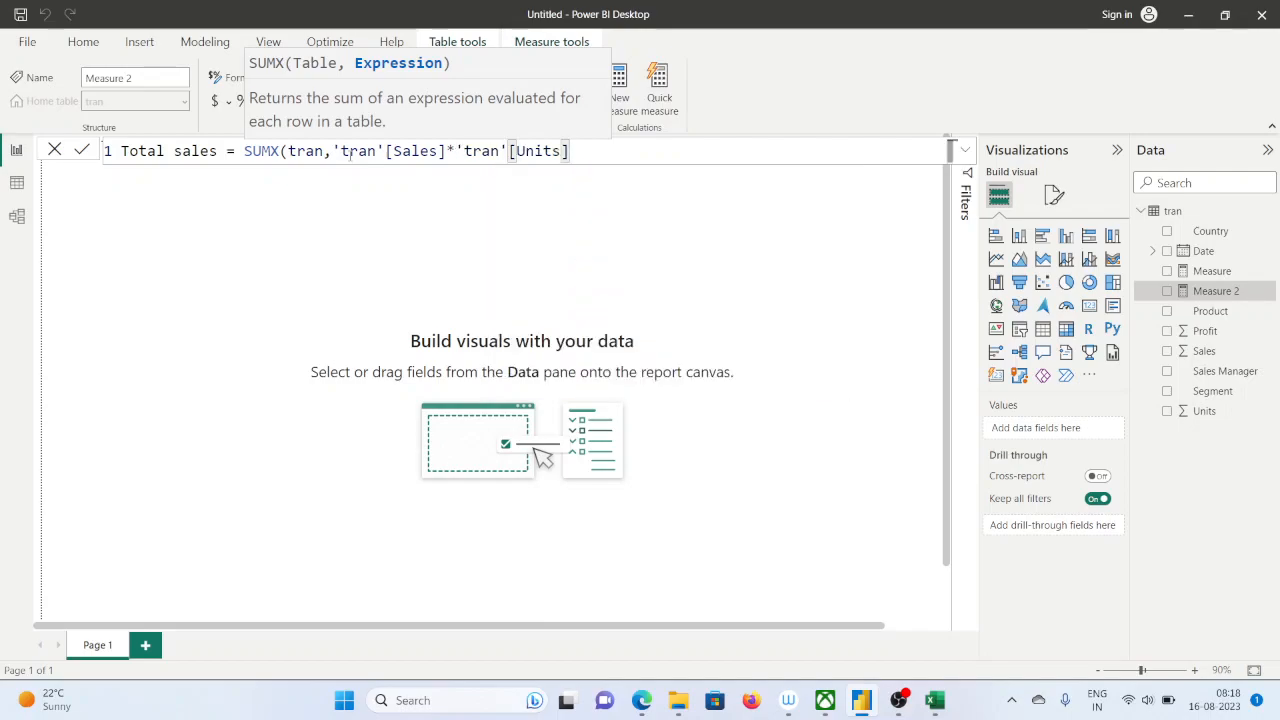
text())
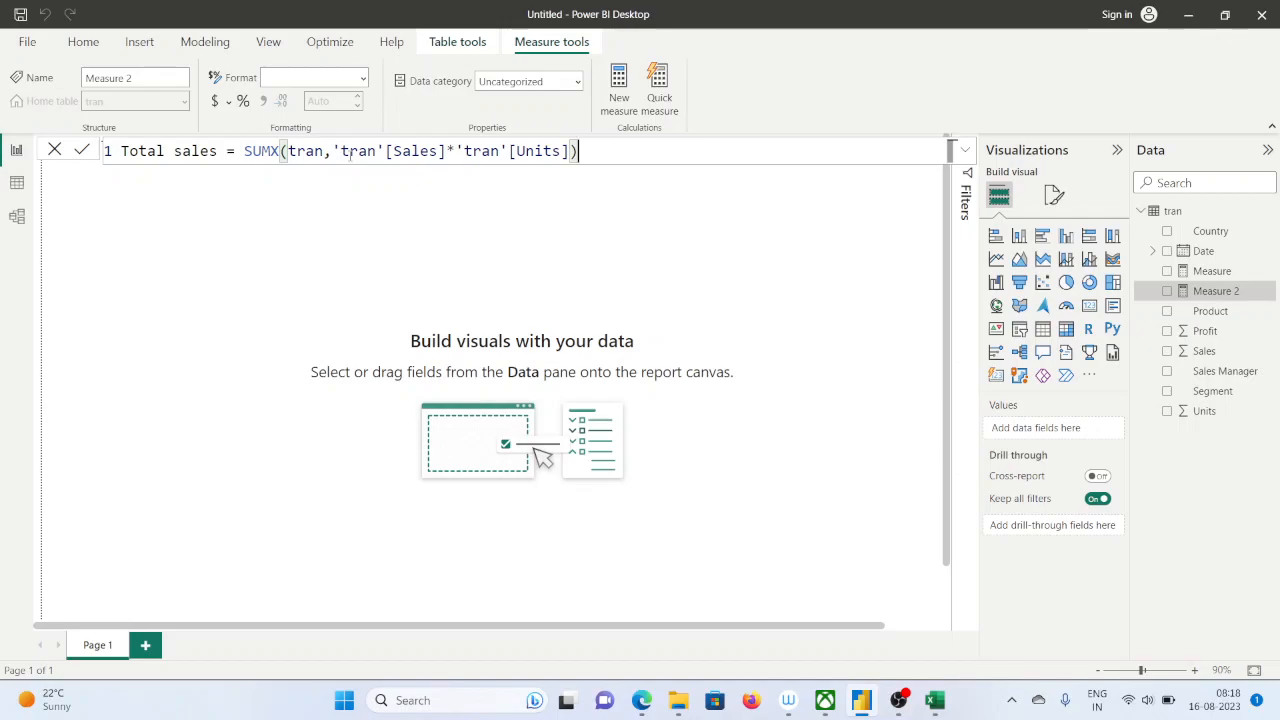
key(Return)
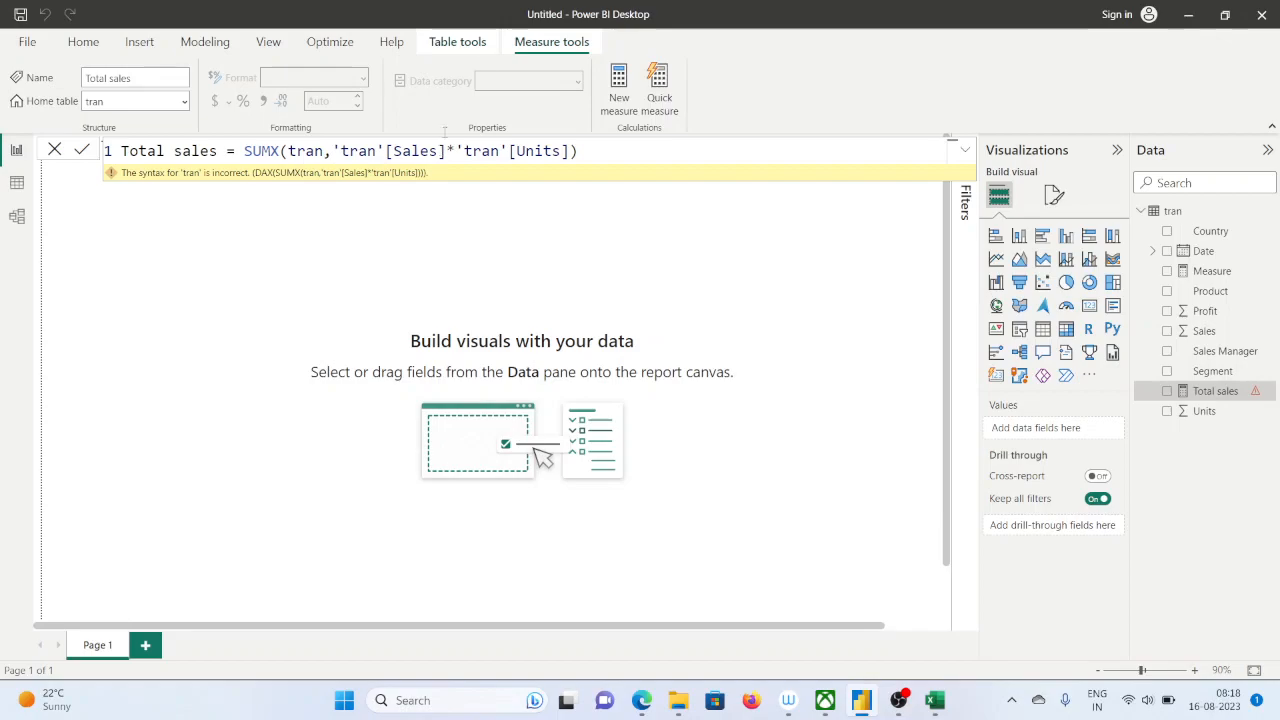
Replace the whole expression inside SUMX with a sum of the 'tran'[Sales] column
drag(333, 150, 571, 150)
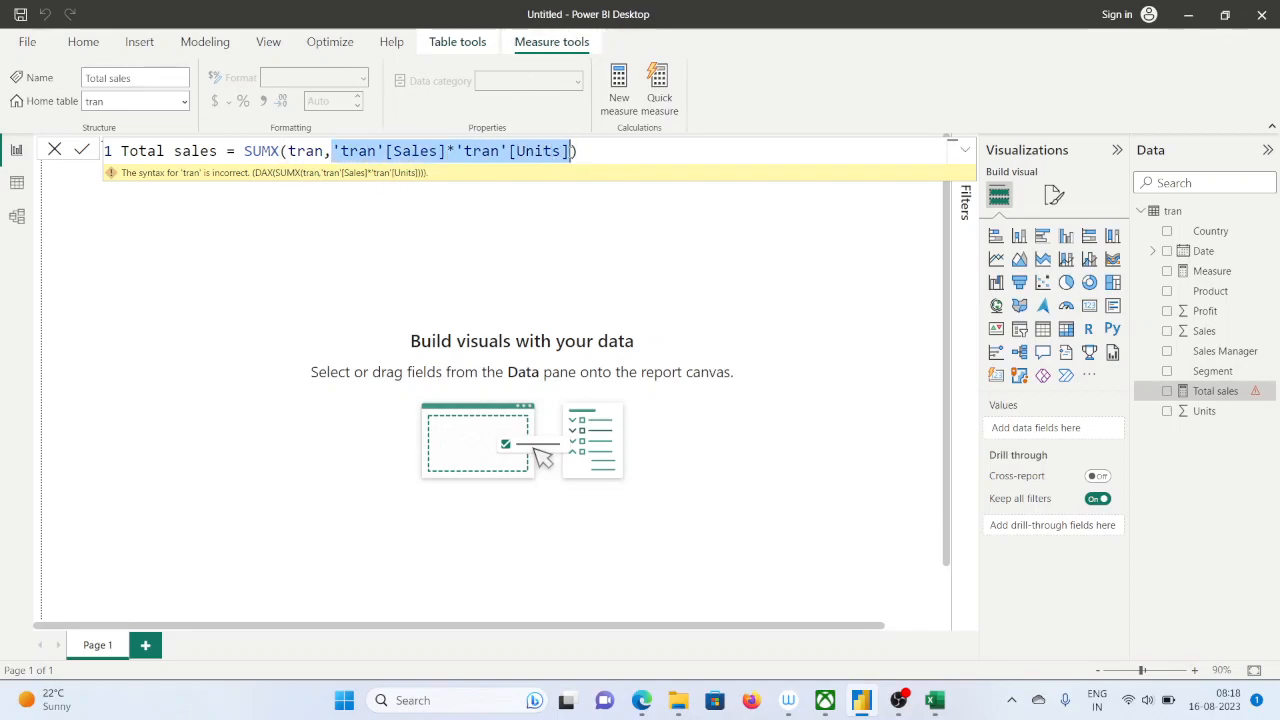
key(BackSpace)
text(sum()
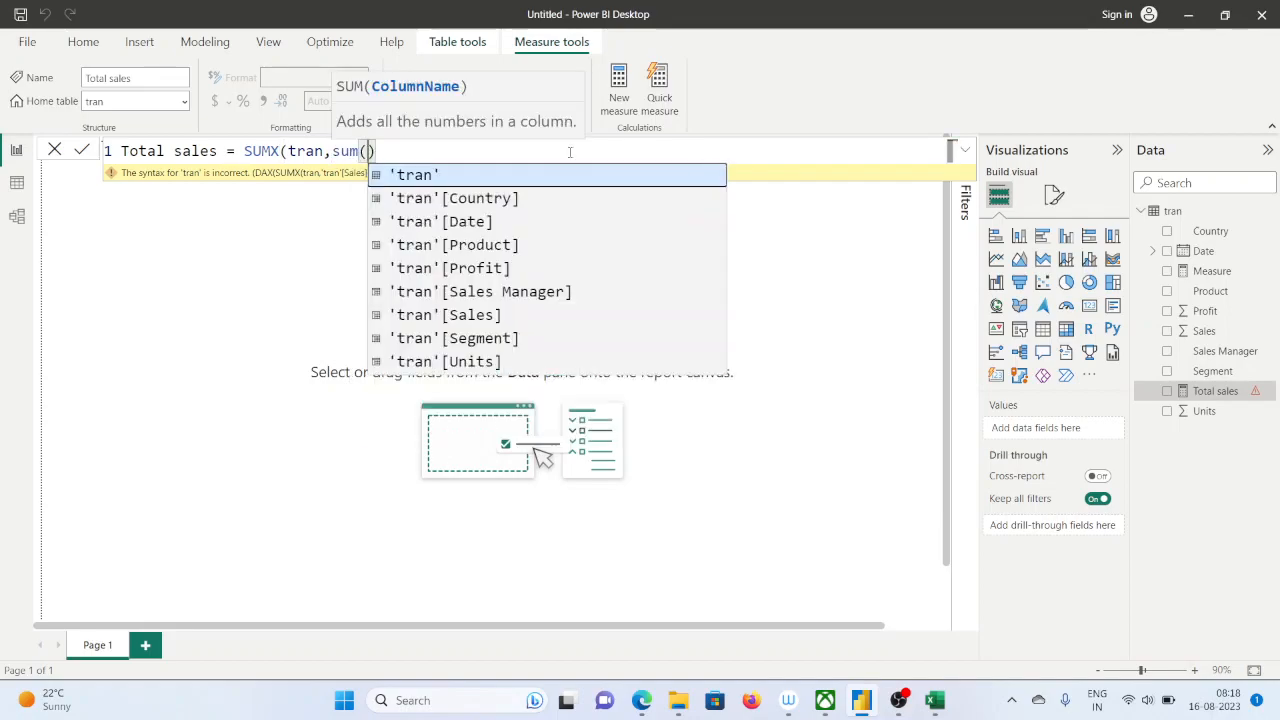
key(Down)
key(Down)
key(Down)
key(Down)
key(Down)
key(Down)
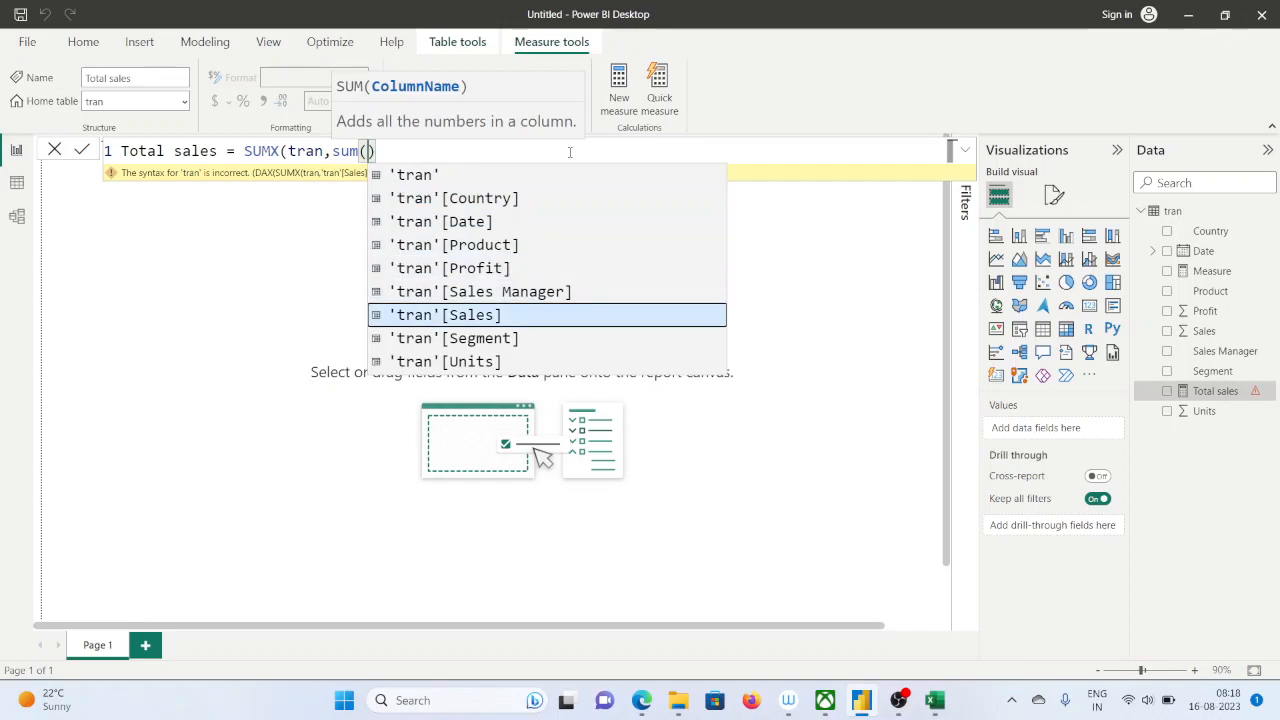
key(Tab)
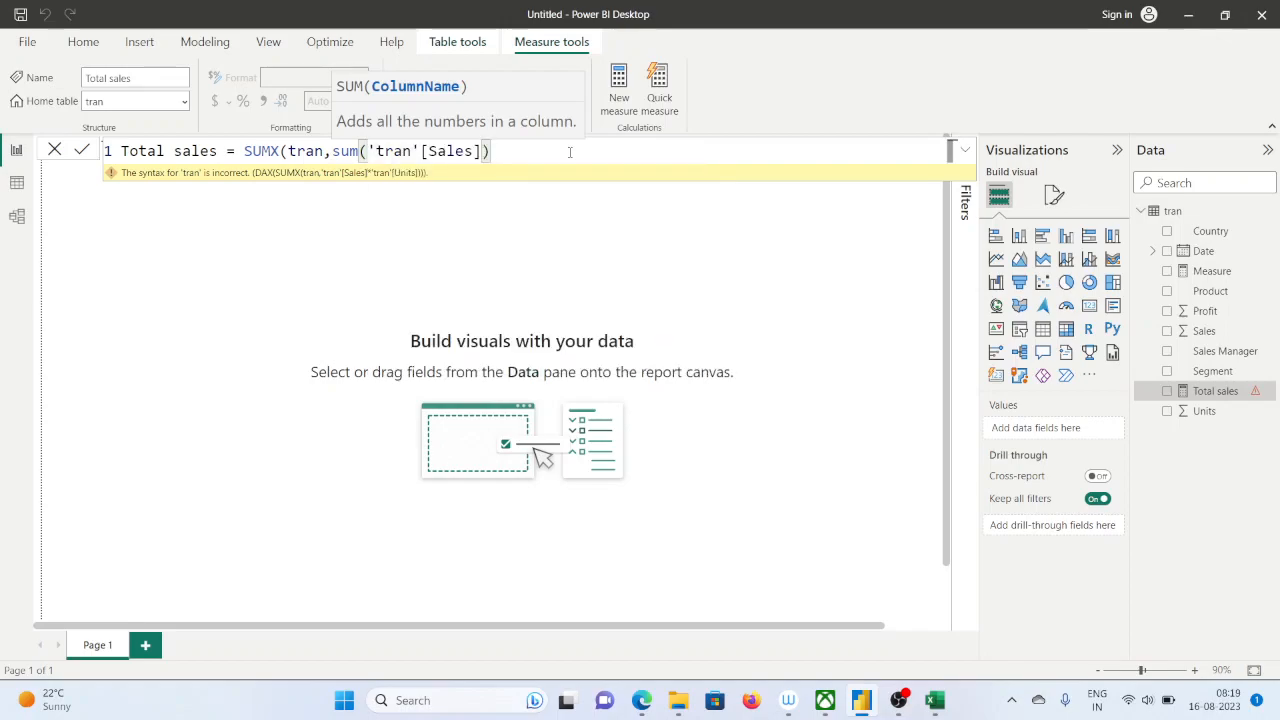
Multiply the Sales sum inside SUMX by a sum of the 'tran'[Units] column
text(*)
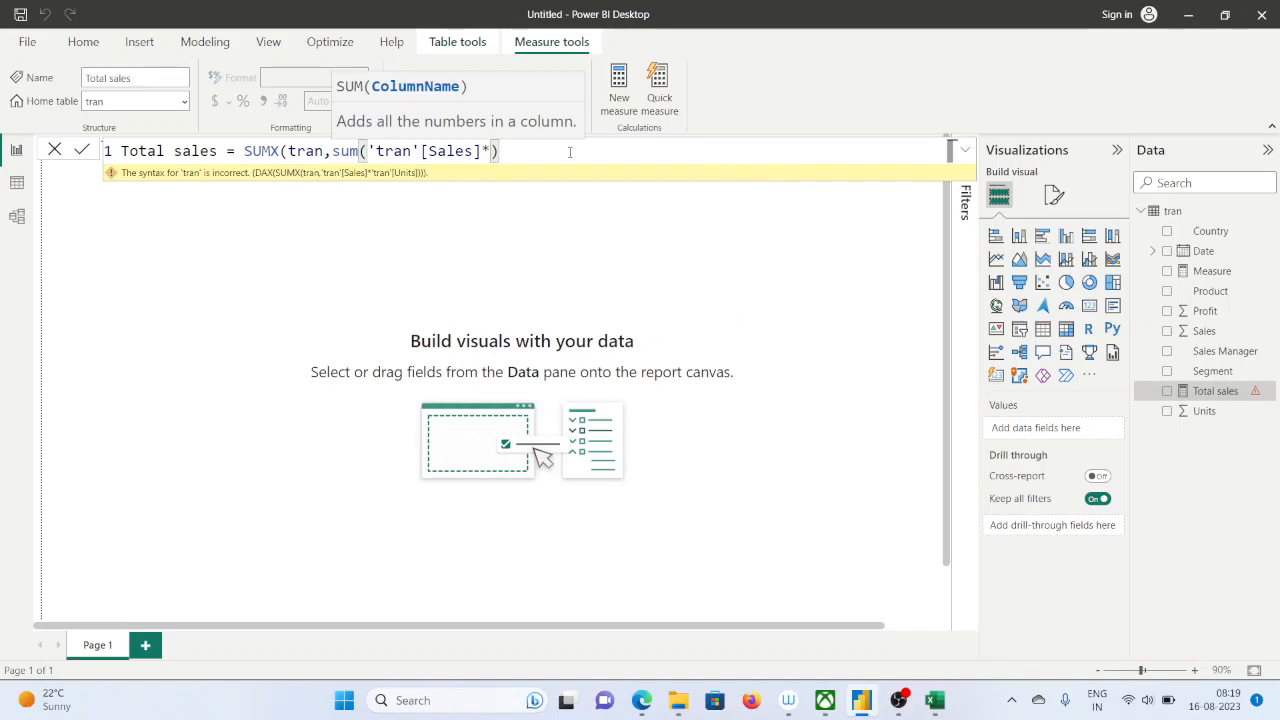
text(sum()
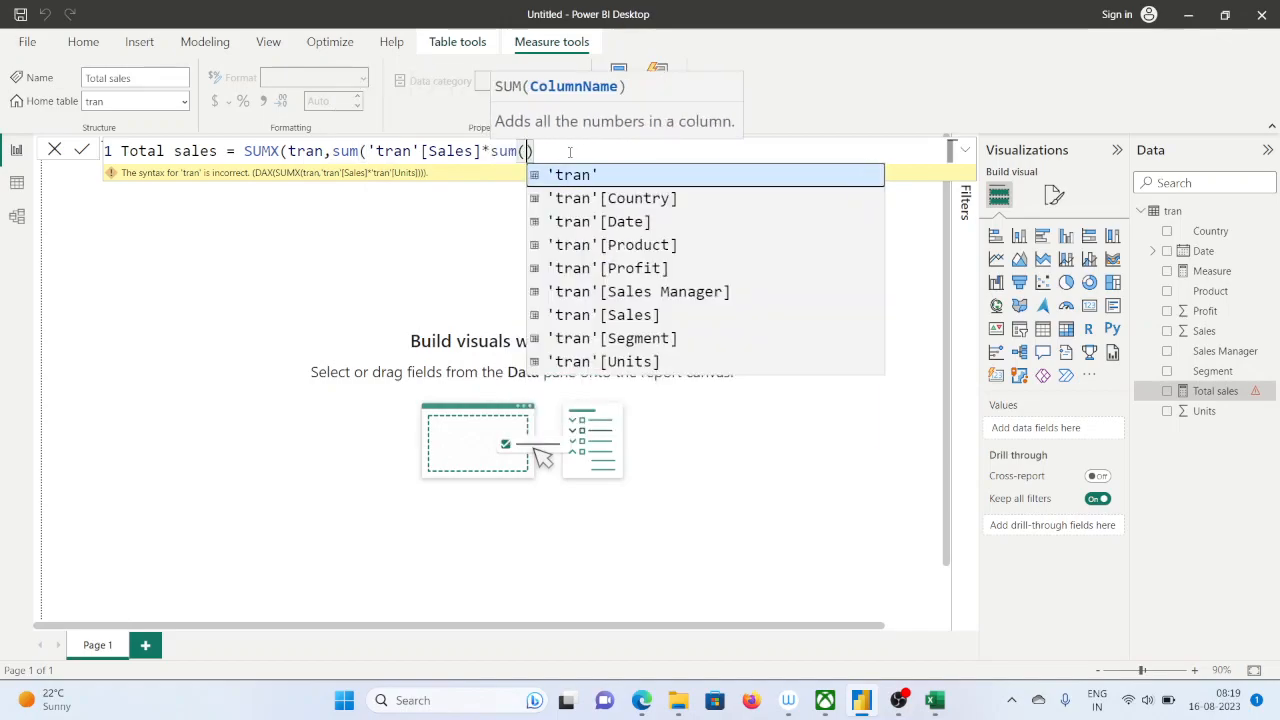
text(tra)
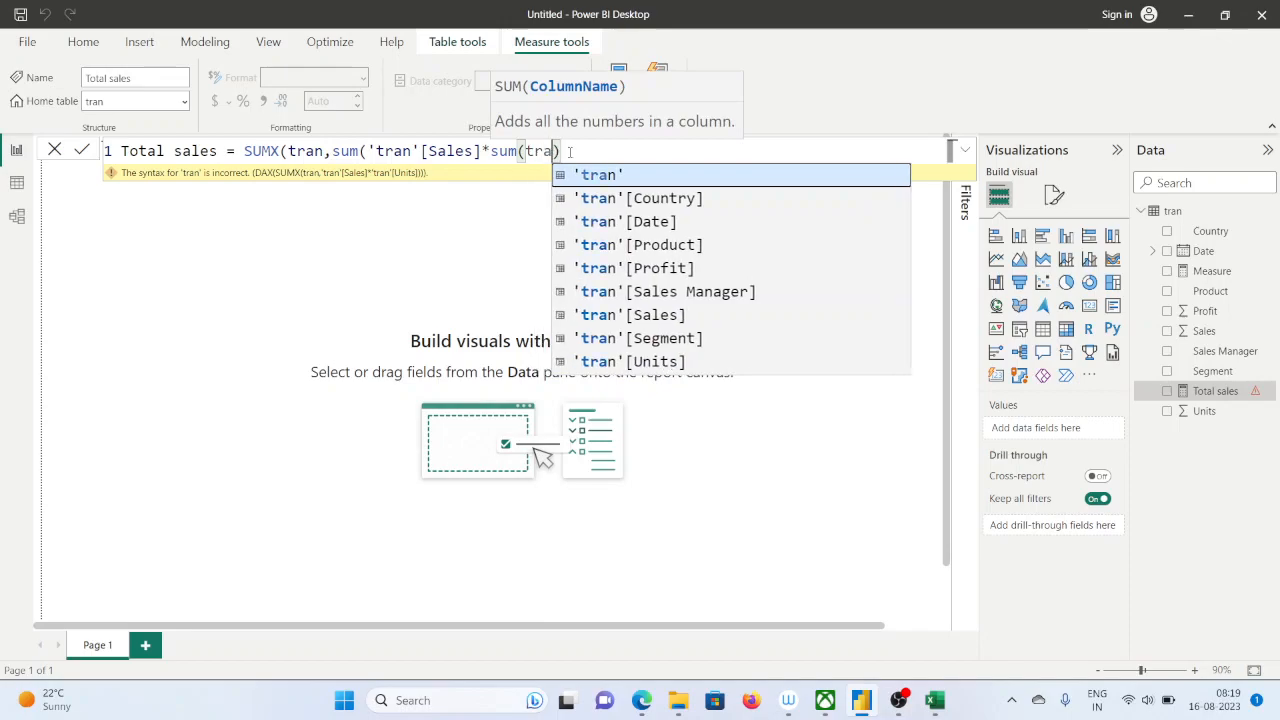
key(Down)
key(Down)
key(Down)
key(Down)
key(Down)
key(Down)
key(Down)
key(Down)
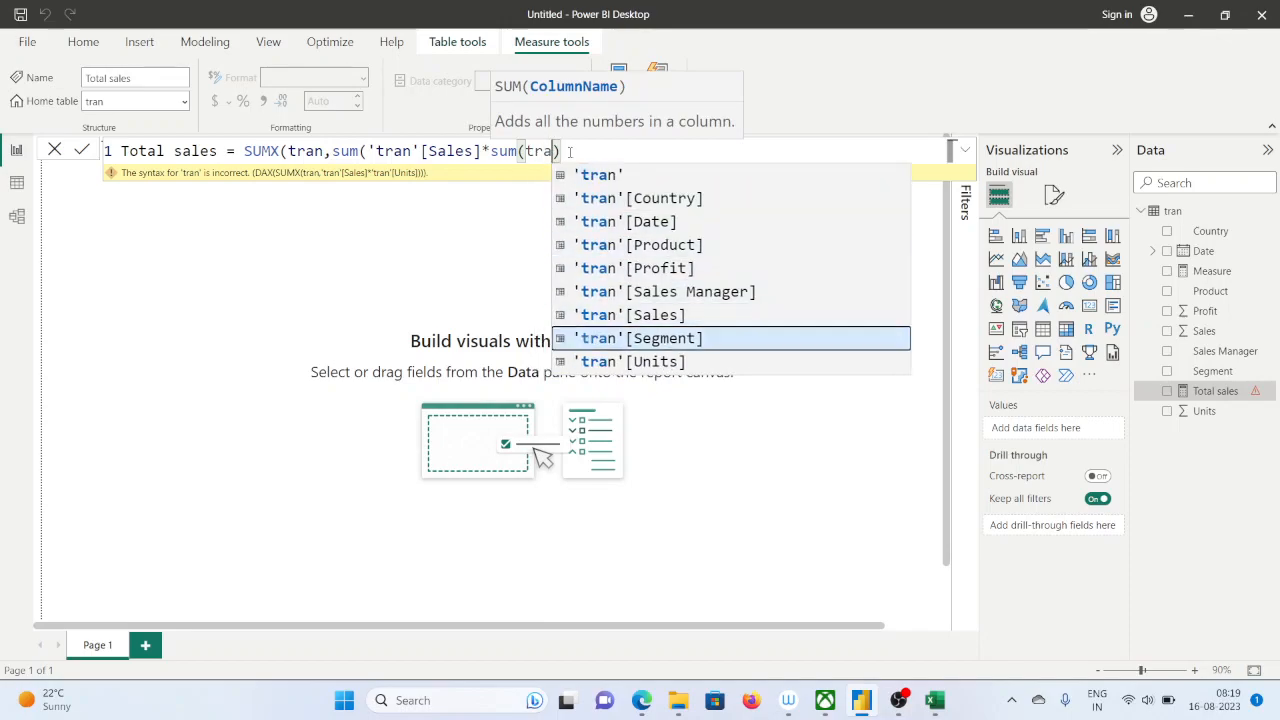
key(Tab)
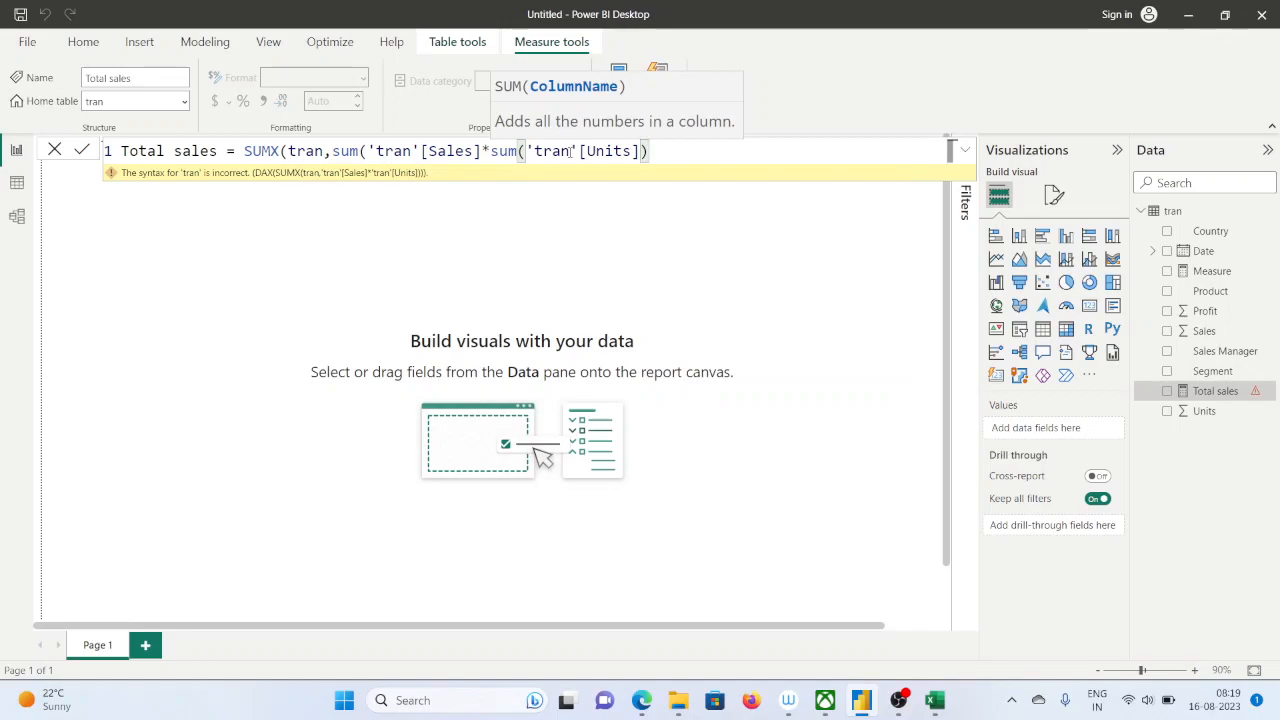
Add the missing closing parentheses after 'tran'[Sales] and at the end of the formula, and try to commit the measure
click(678, 151)
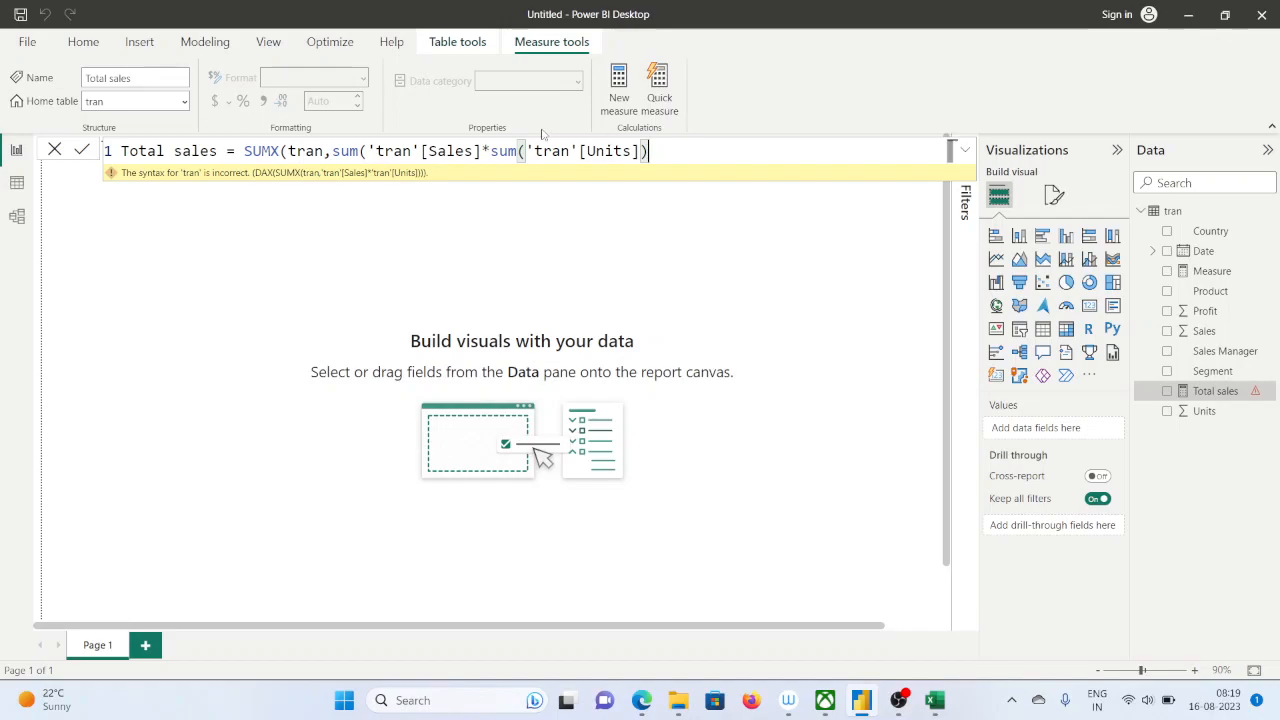
click(483, 150)
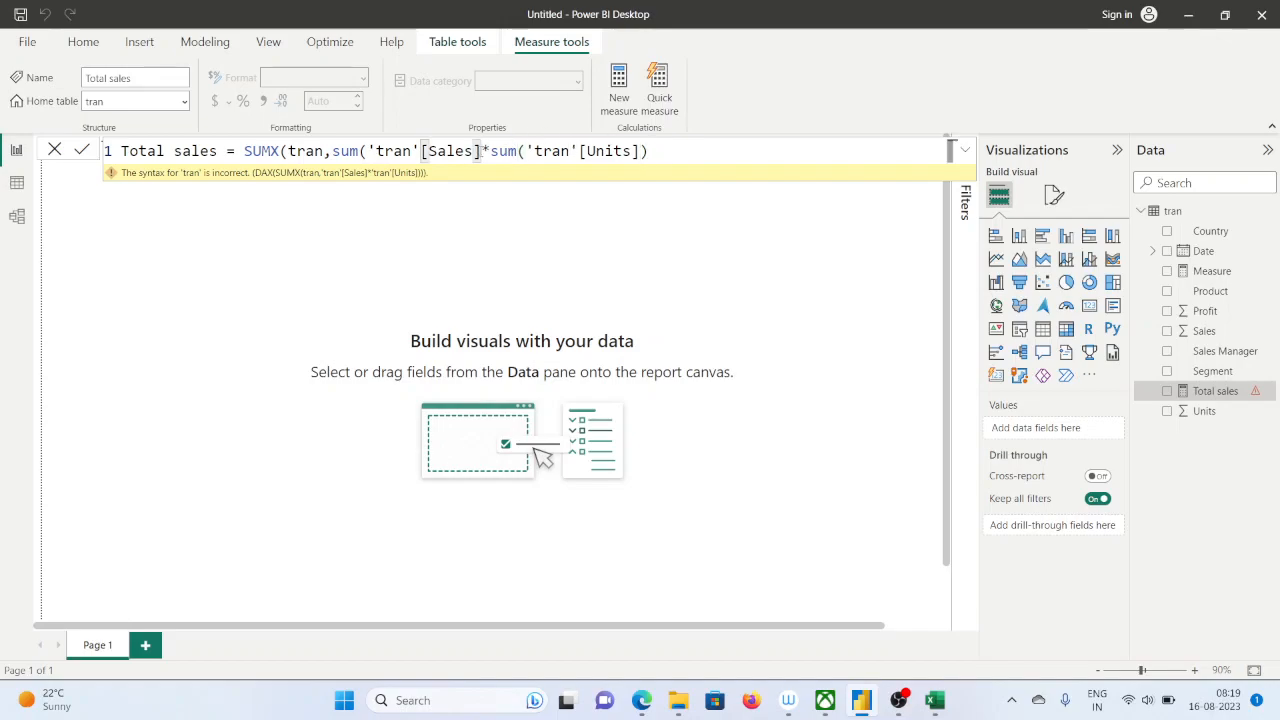
text())
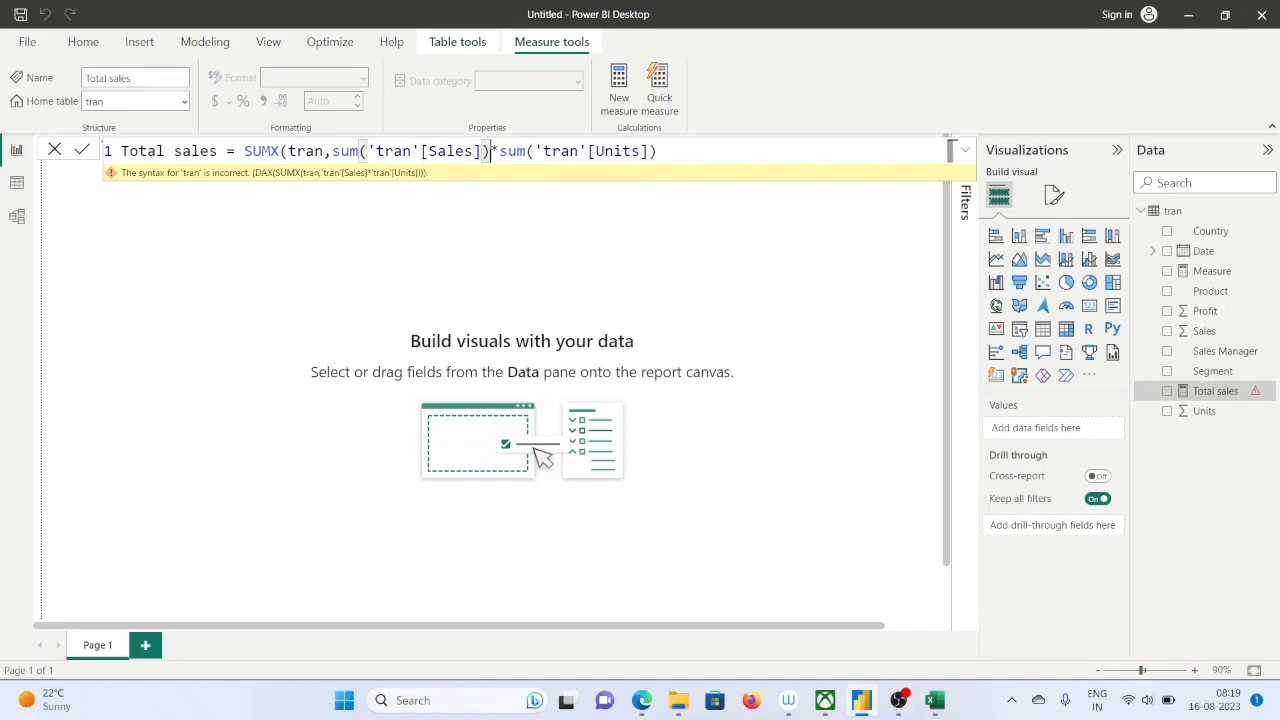
click(674, 149)
text())
key(Return)
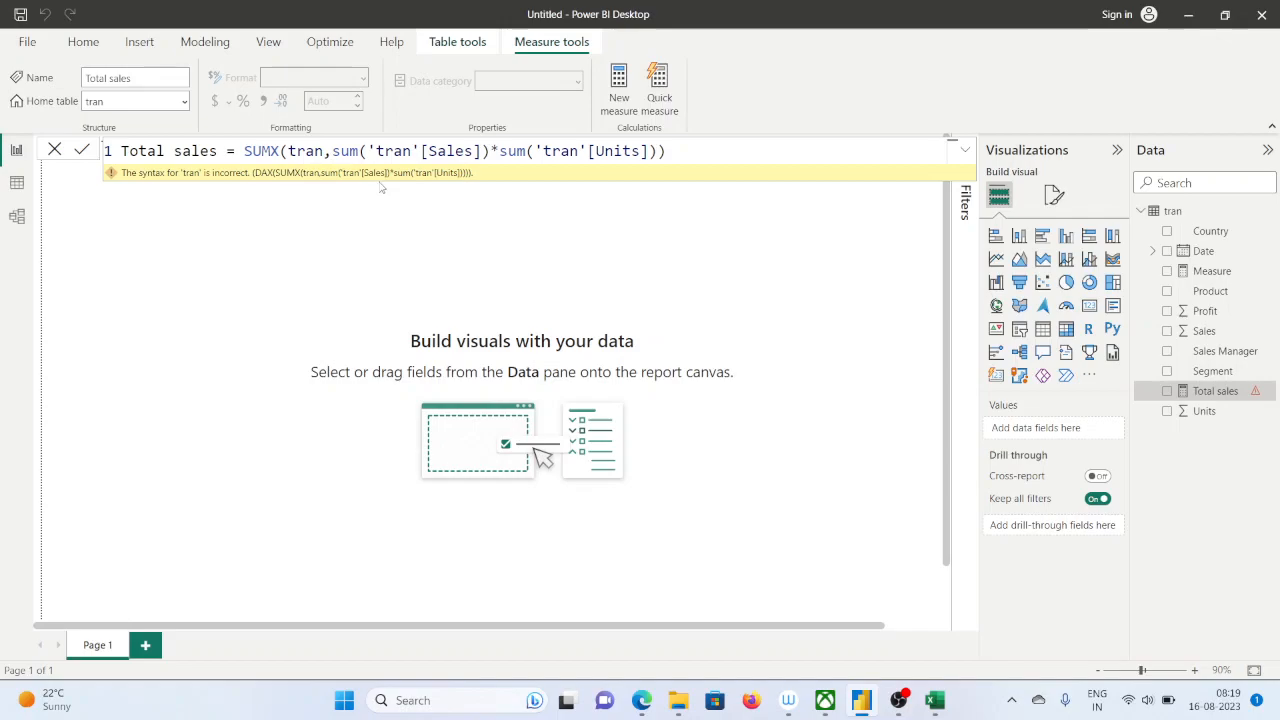
Switch to Microsoft Edge and open google.com in a new tab
mouse_move(642, 700)
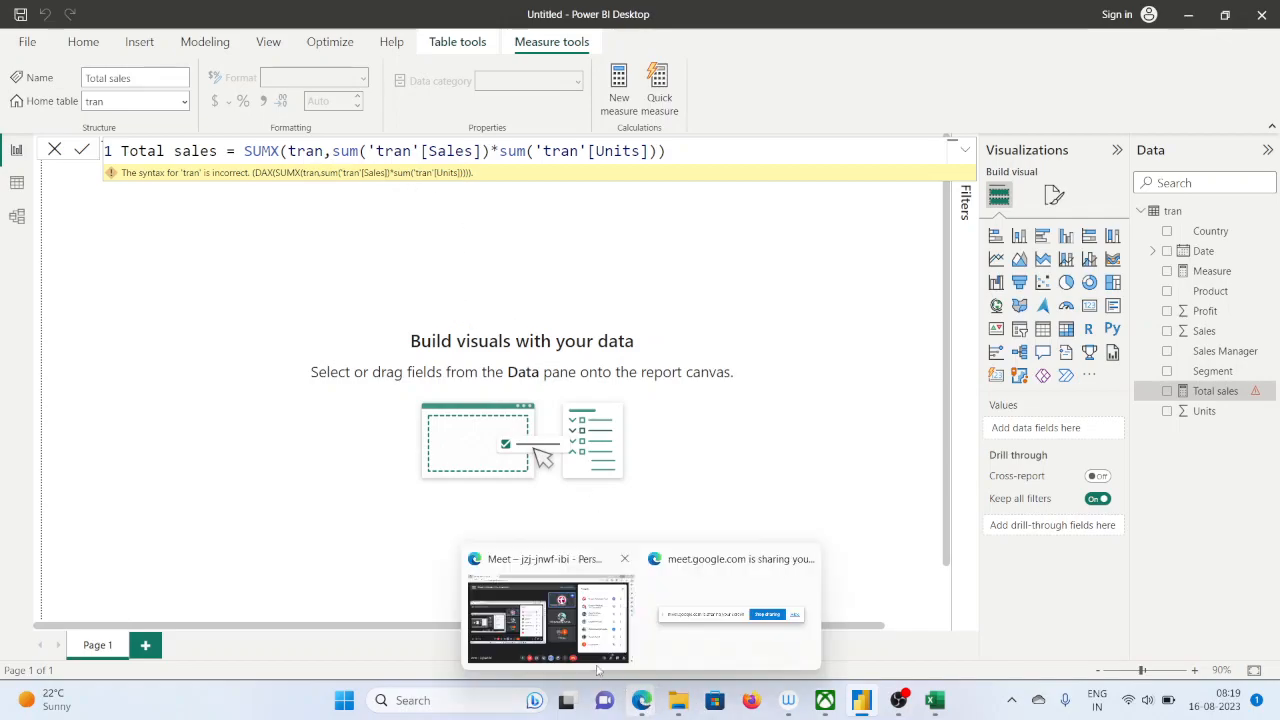
click(548, 625)
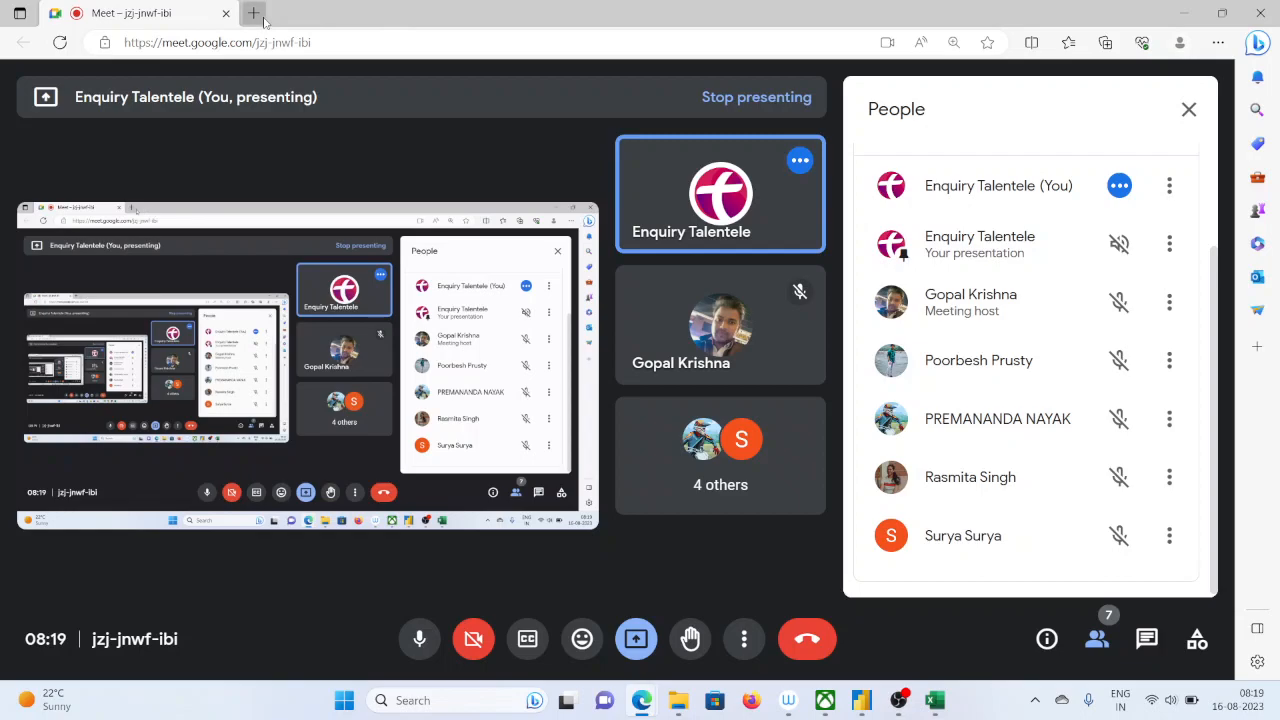
click(255, 14)
text(g)
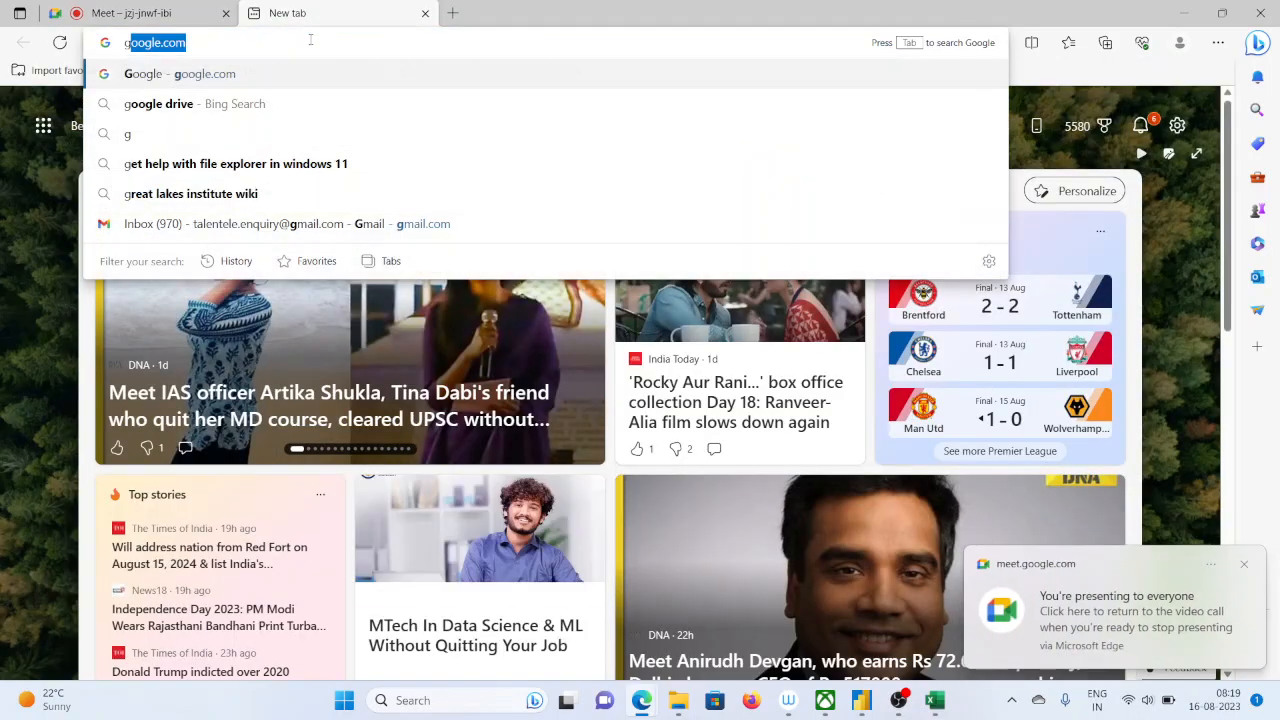
text(oo)
key(Return)
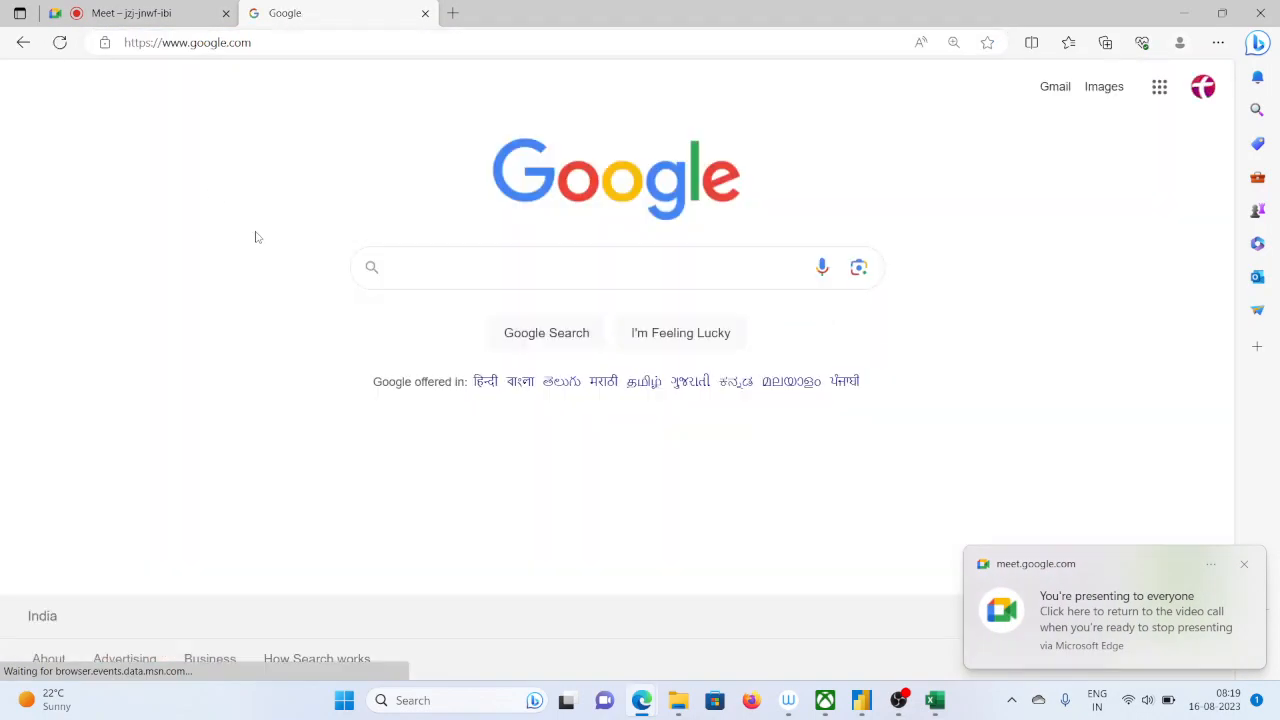
Search Google for "sumx function in power bi"
text(sumx fu)
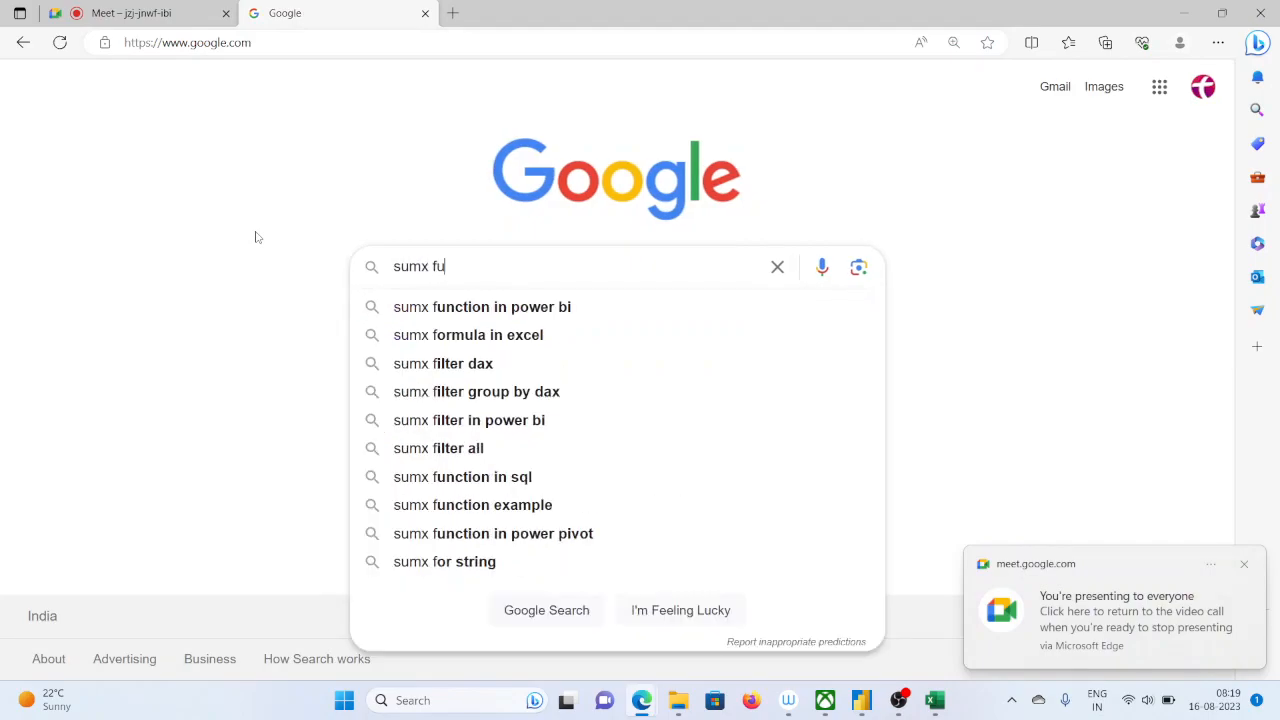
text(nction i)
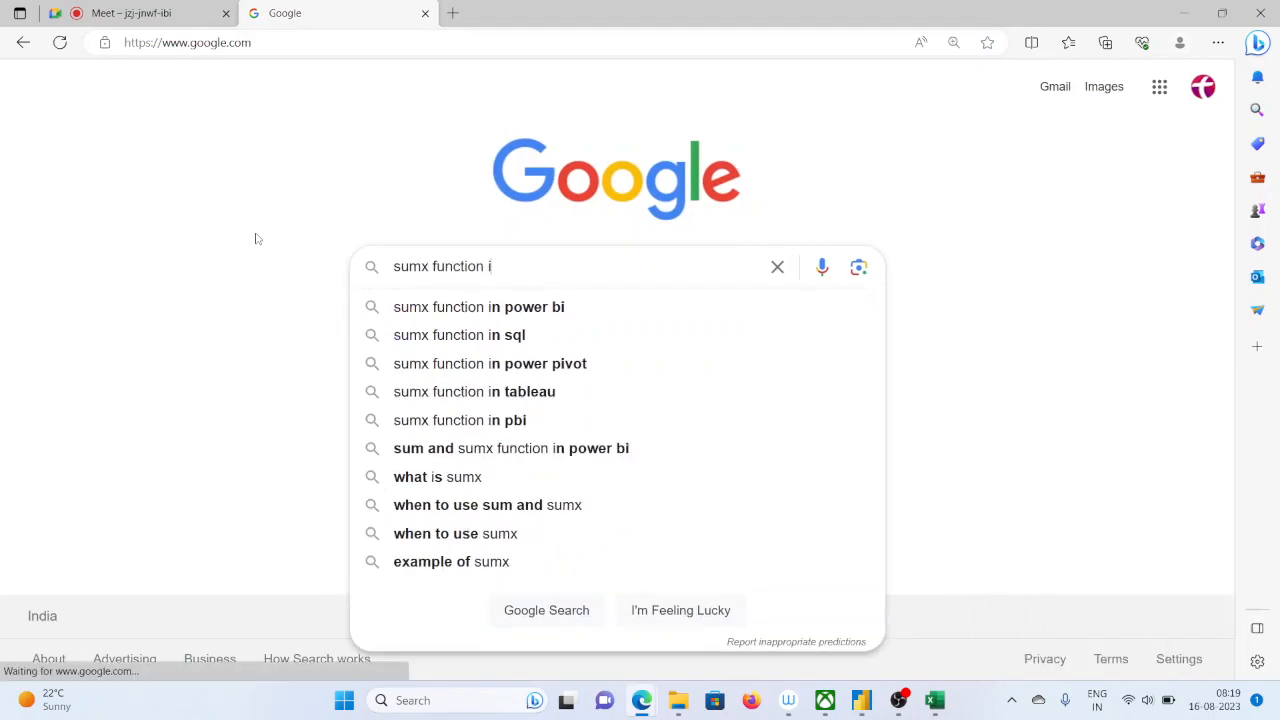
text(n)
click(438, 318)
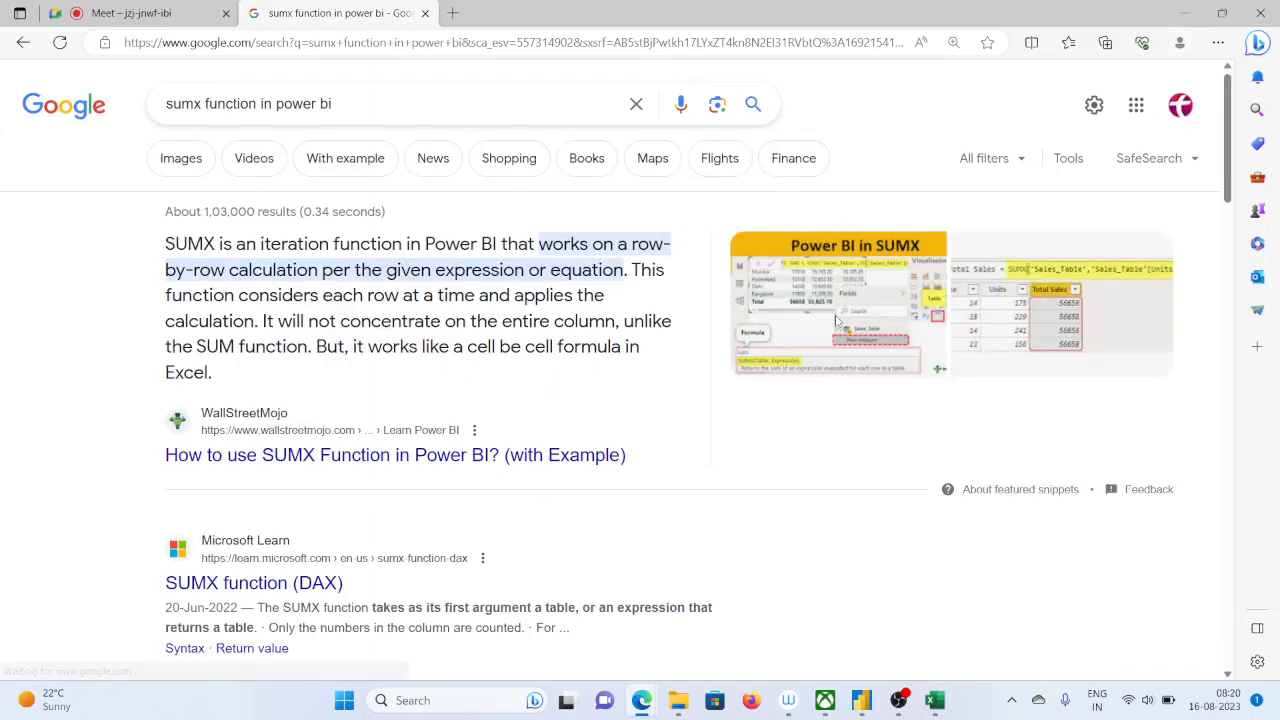
Preview the WallStreetMojo, EDUCBA and Enterprise DNA images for example SUMX formulas
click(838, 322)
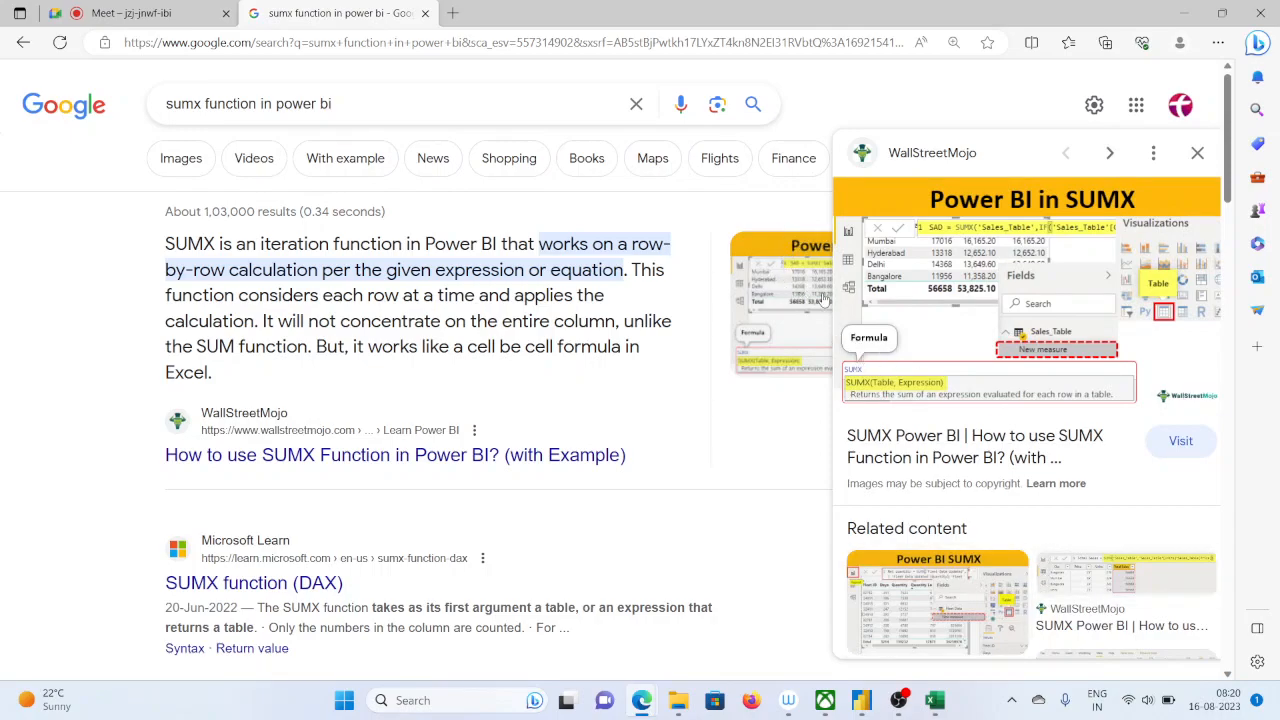
scroll(899, 458, down, 2)
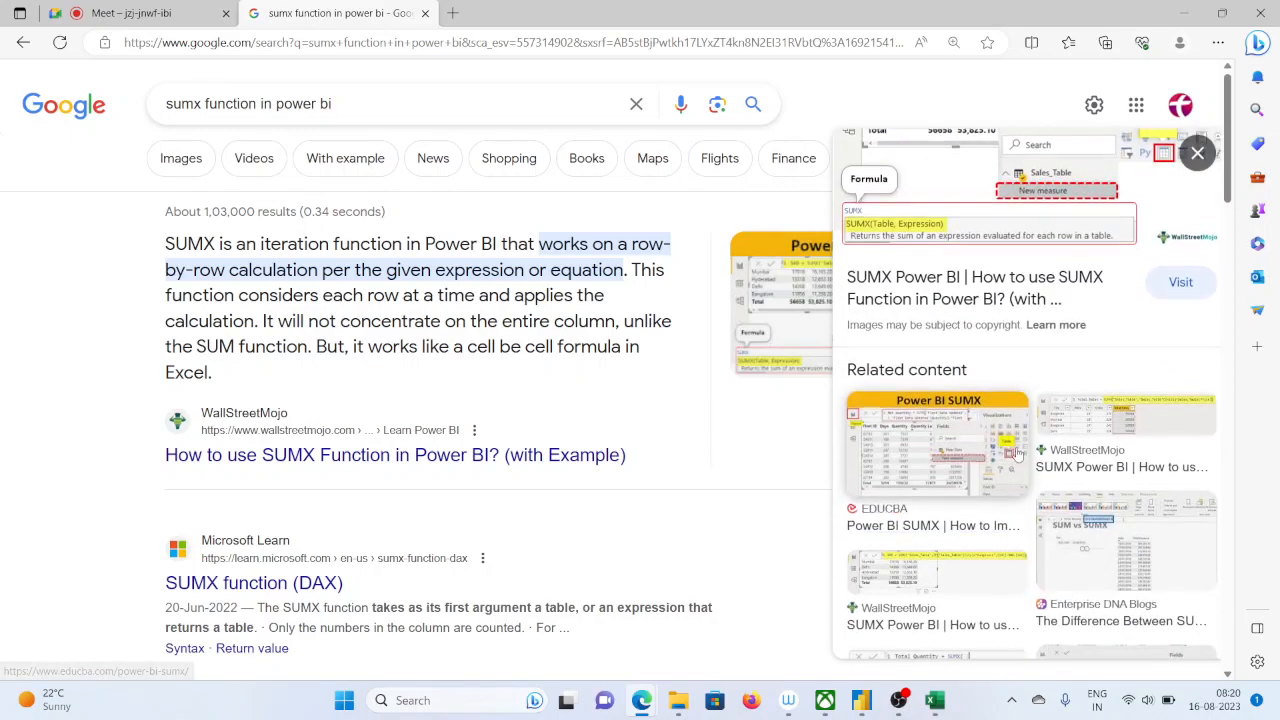
click(899, 458)
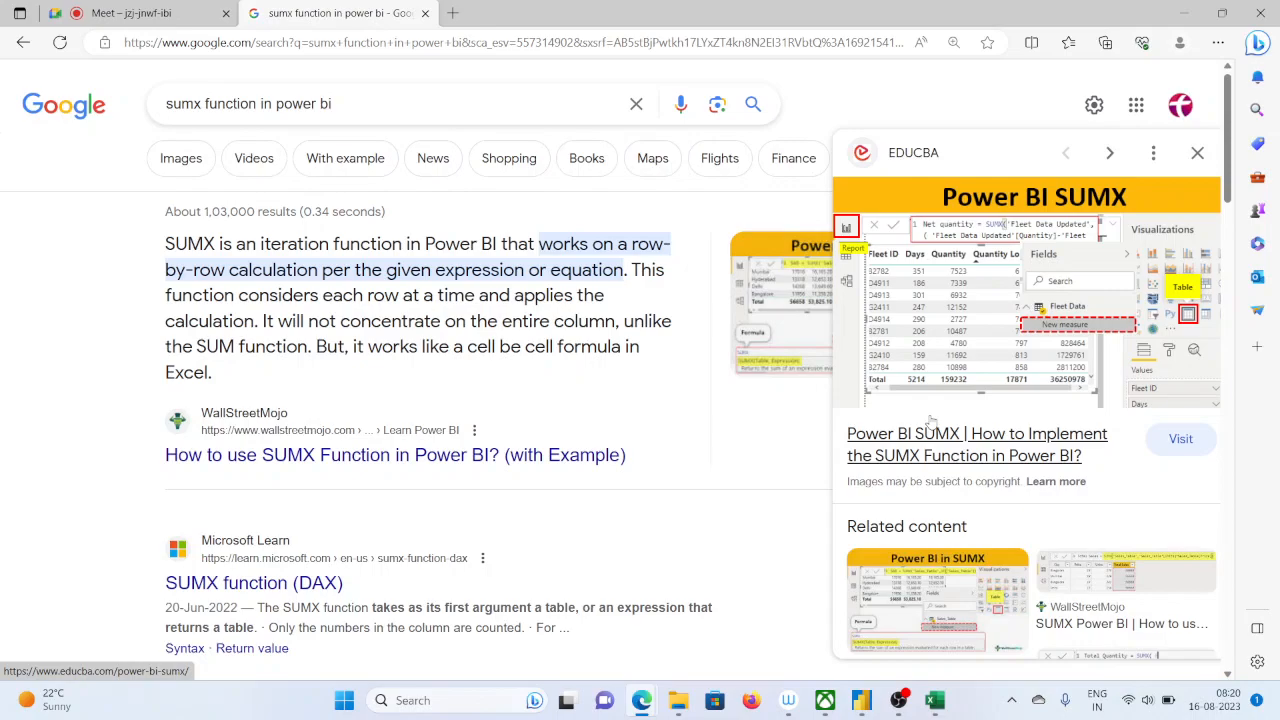
scroll(930, 420, down, 3)
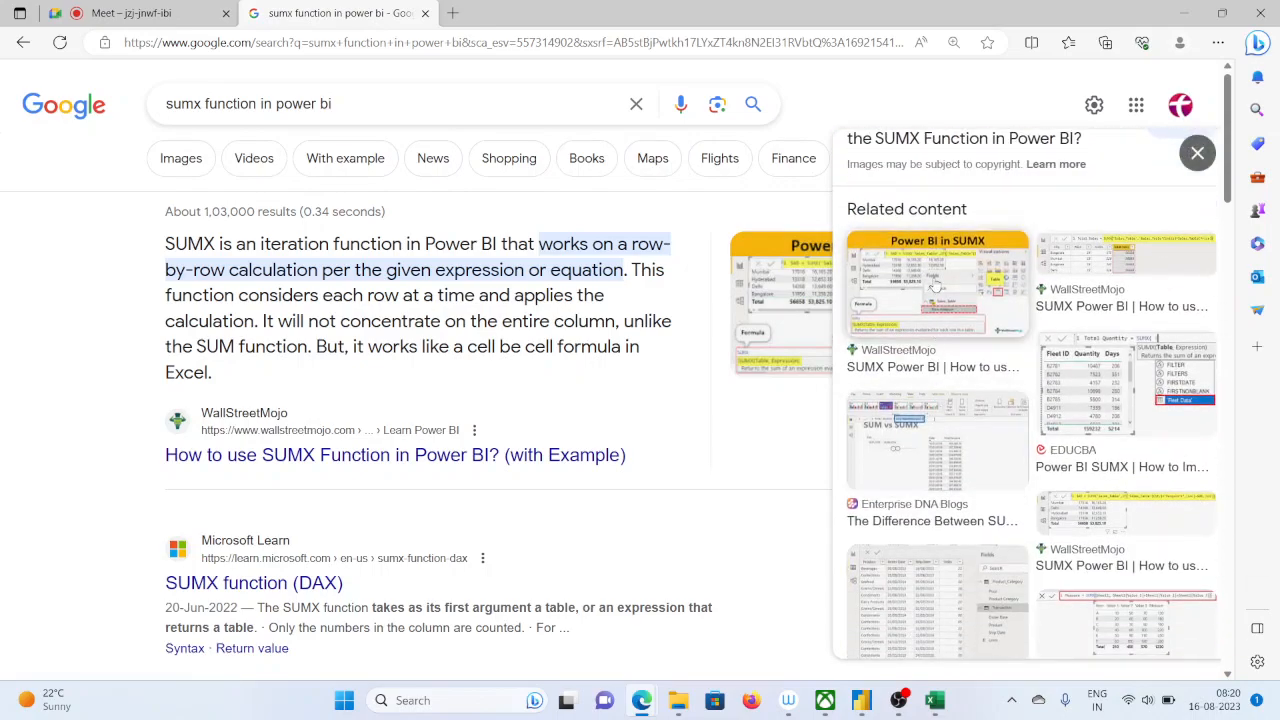
click(926, 436)
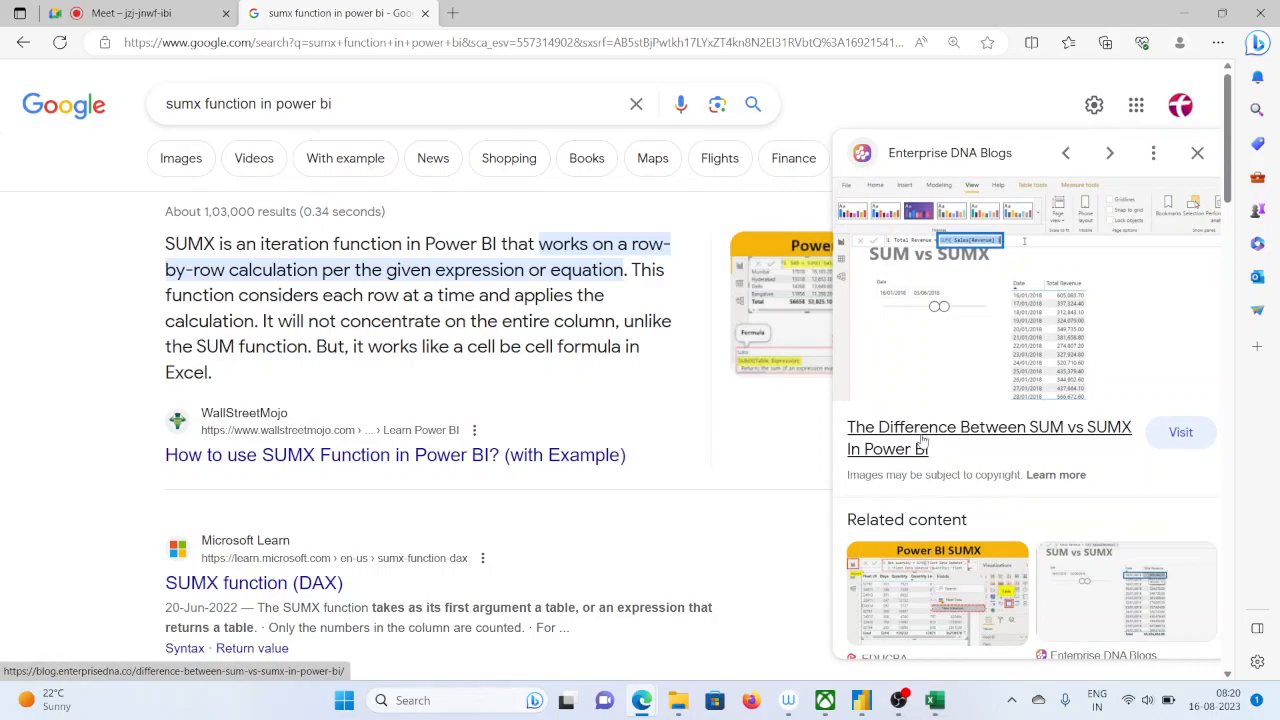
scroll(922, 440, down, 2)
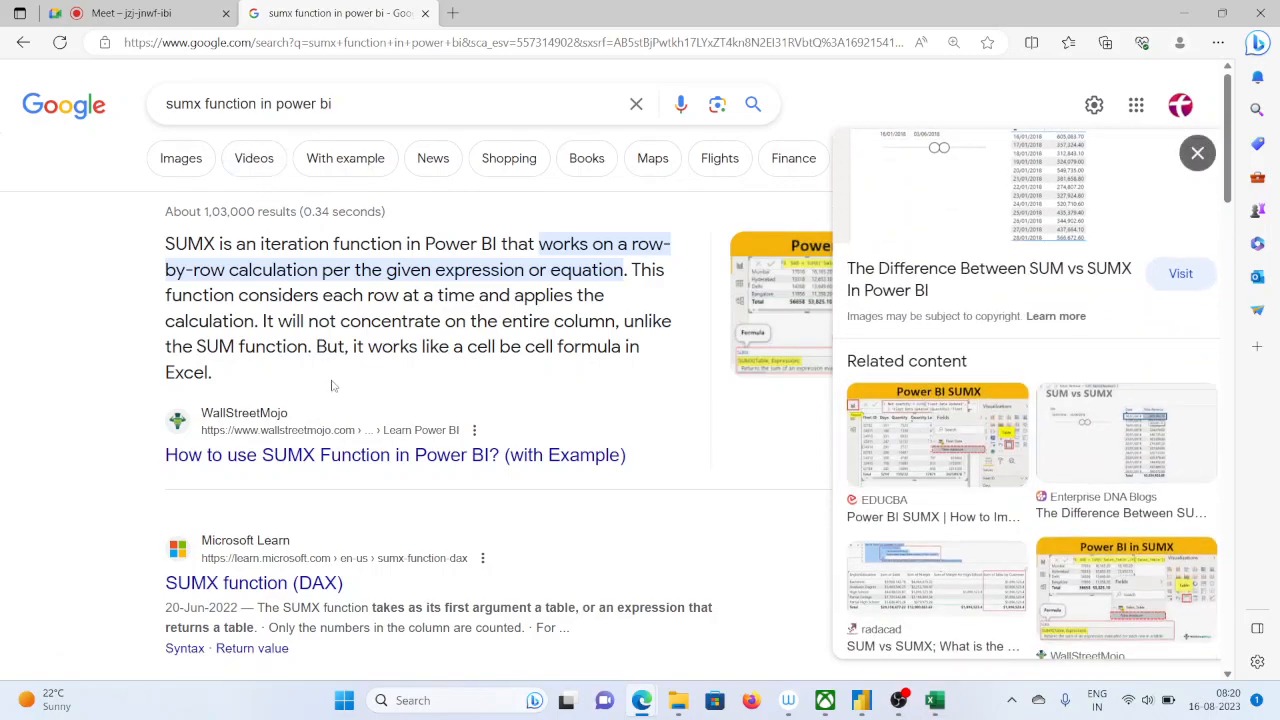
Open the Microsoft Learn article on the SUMX function (DAX) and examine its remarks and example formula
click(338, 553)
scroll(415, 463, down, 10)
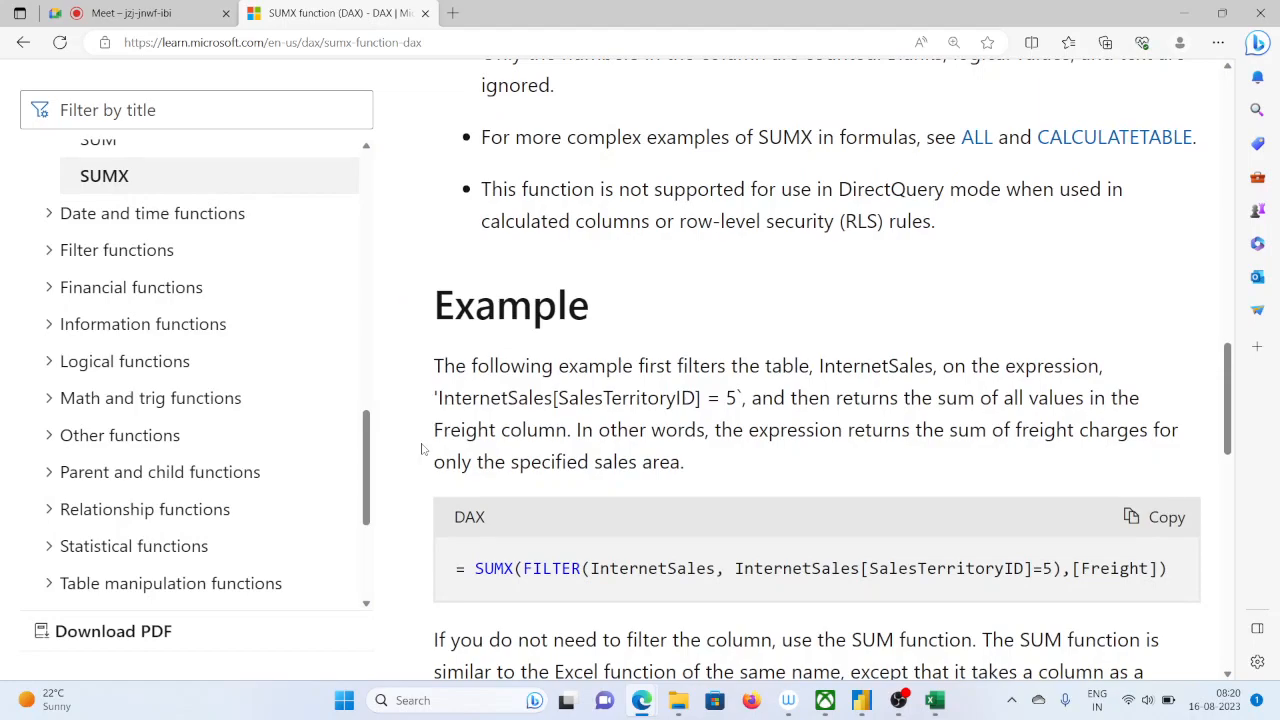
scroll(422, 449, down, 2)
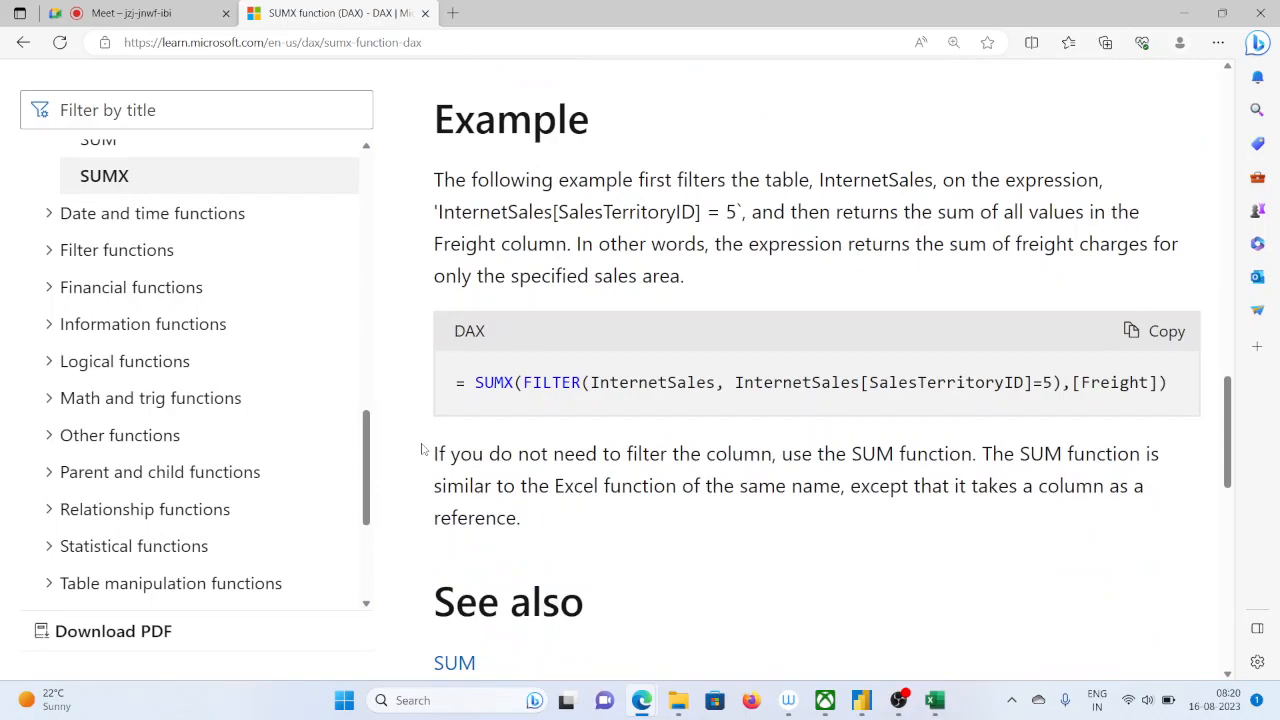
scroll(422, 449, down, 10)
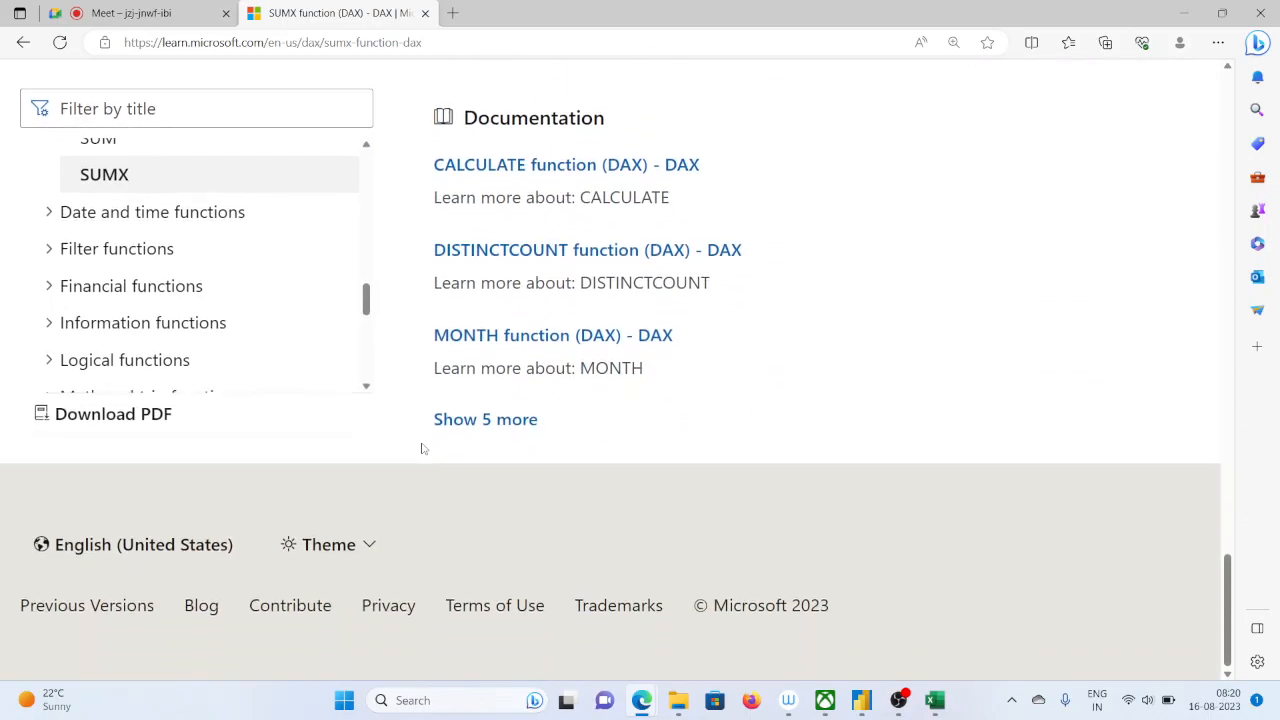
scroll(422, 449, up, 16)
scroll(422, 449, down, 5)
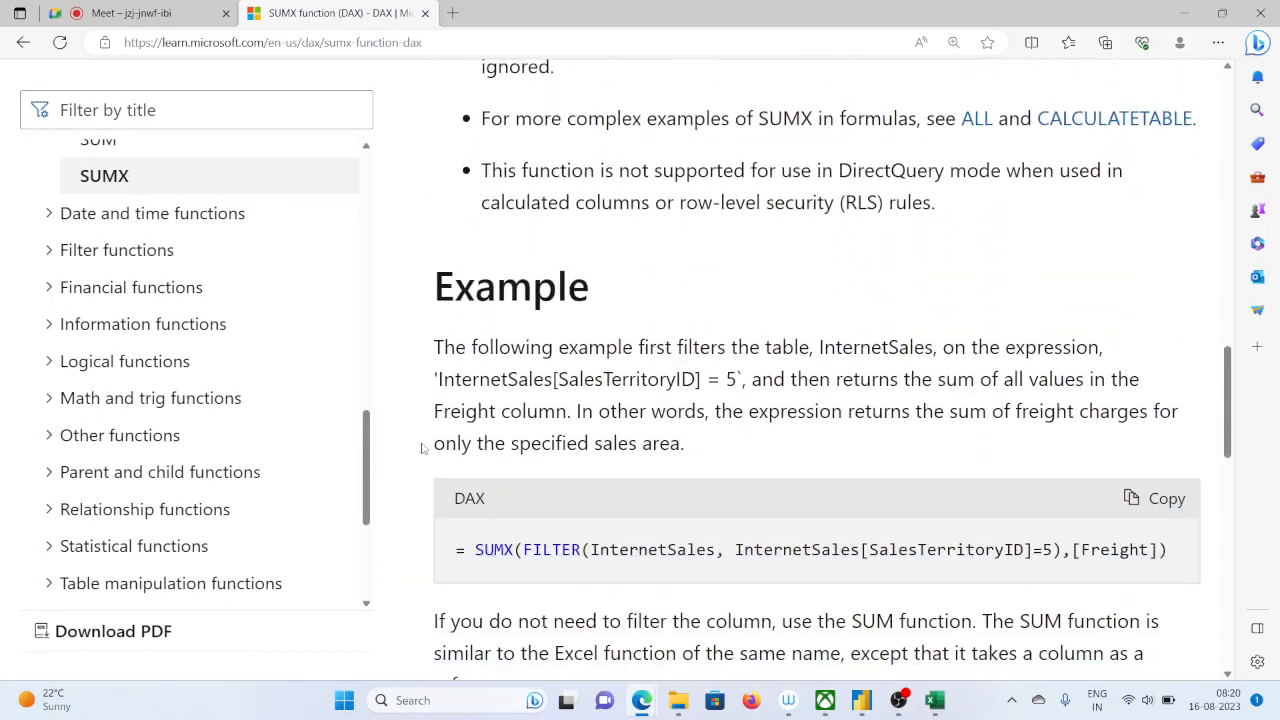
scroll(422, 449, down, 1)
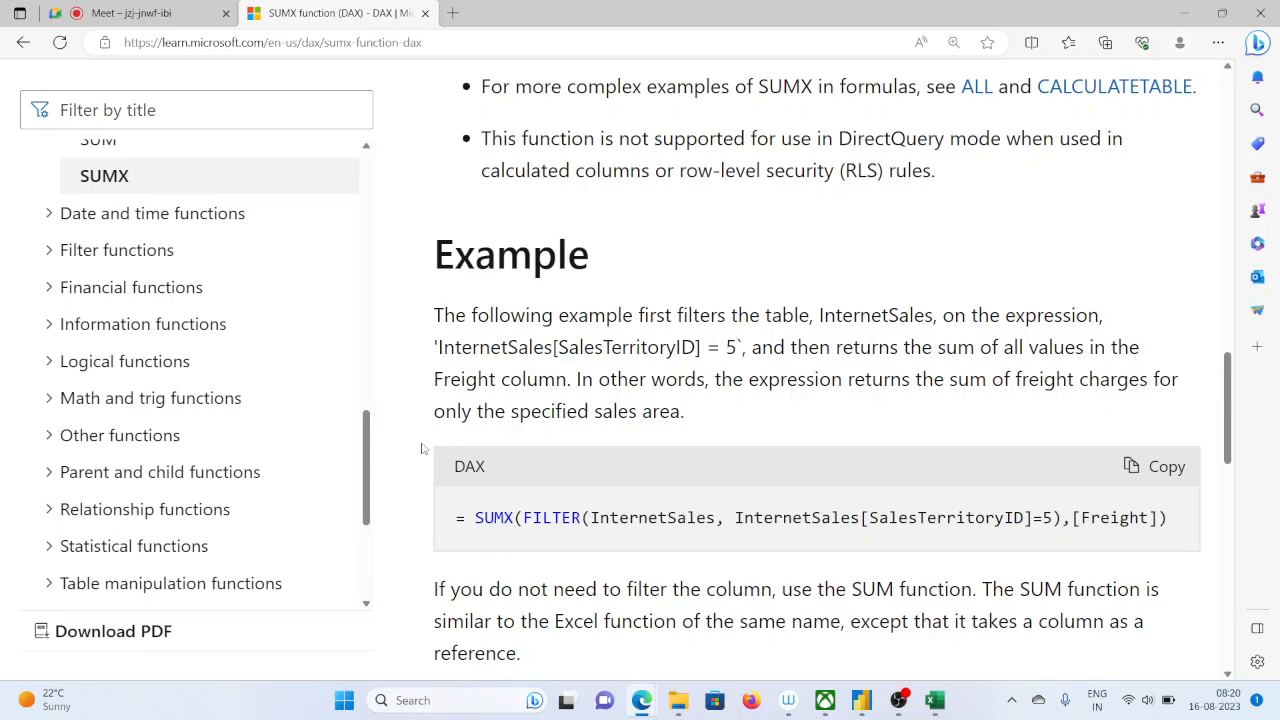
scroll(422, 449, down, 10)
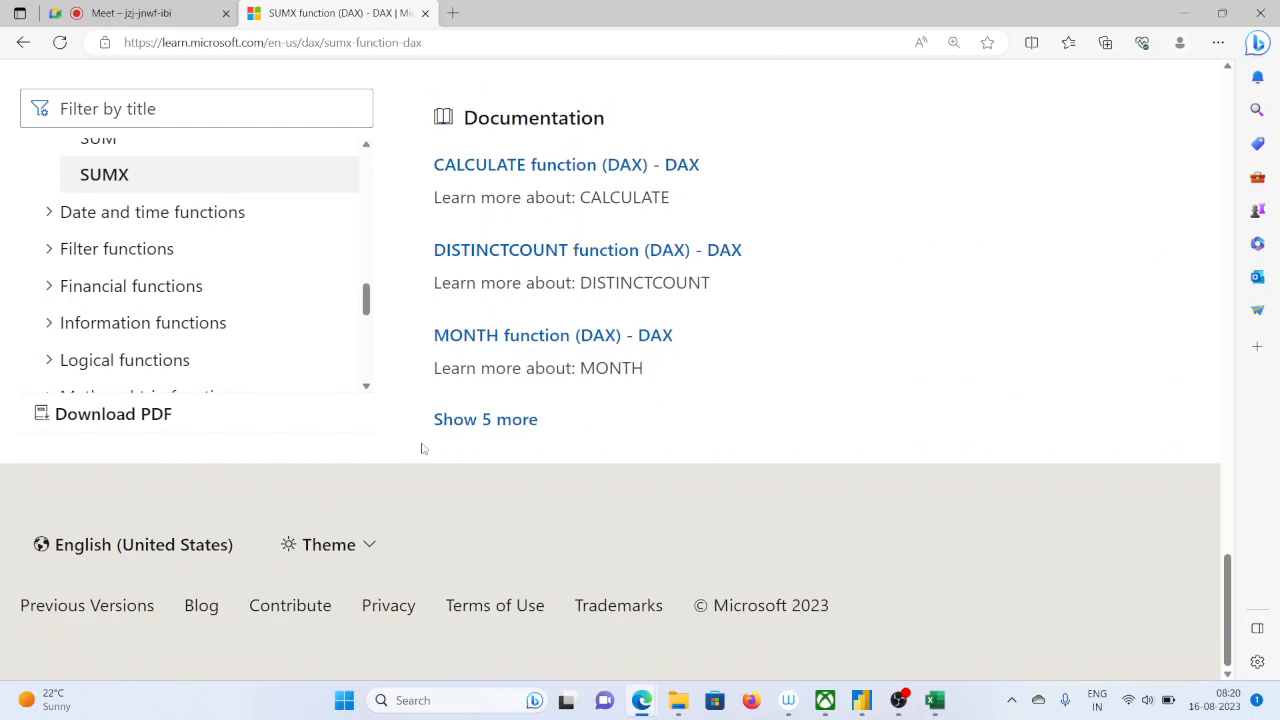
scroll(422, 449, up, 20)
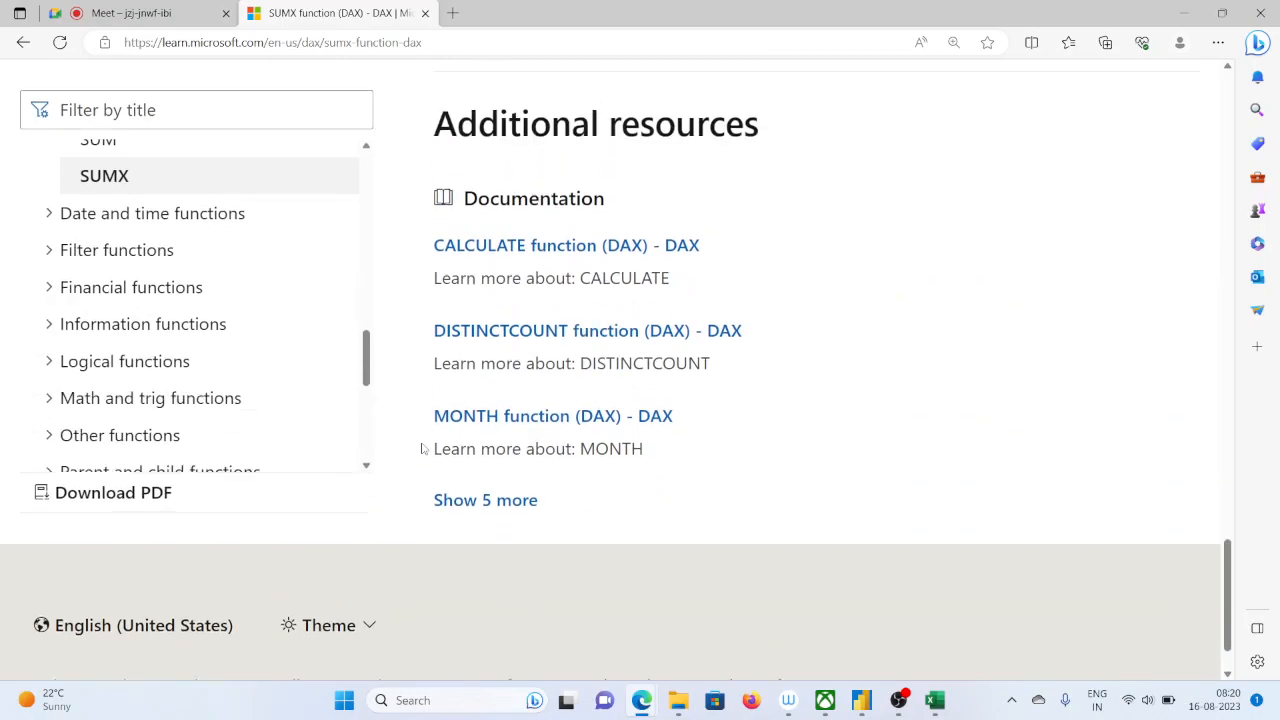
scroll(427, 447, up, 2)
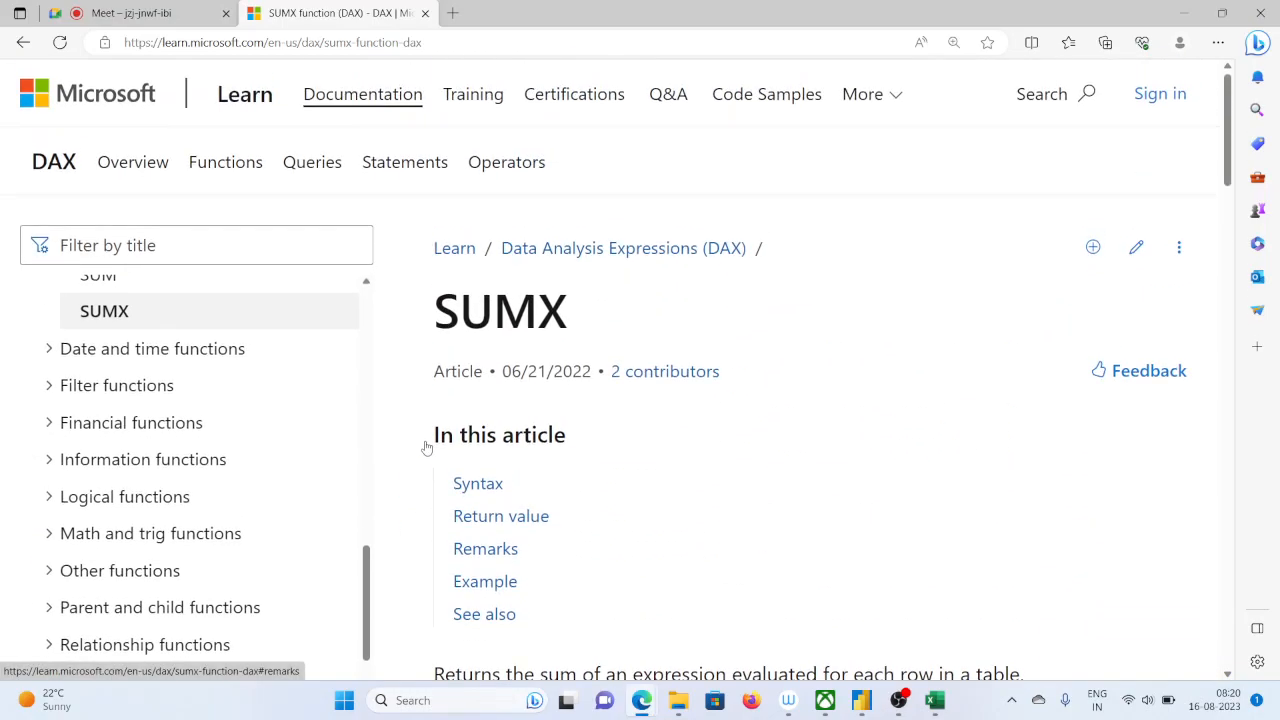
Return to the Google results and search for "sumx function in power bi sales*quantity"
click(22, 43)
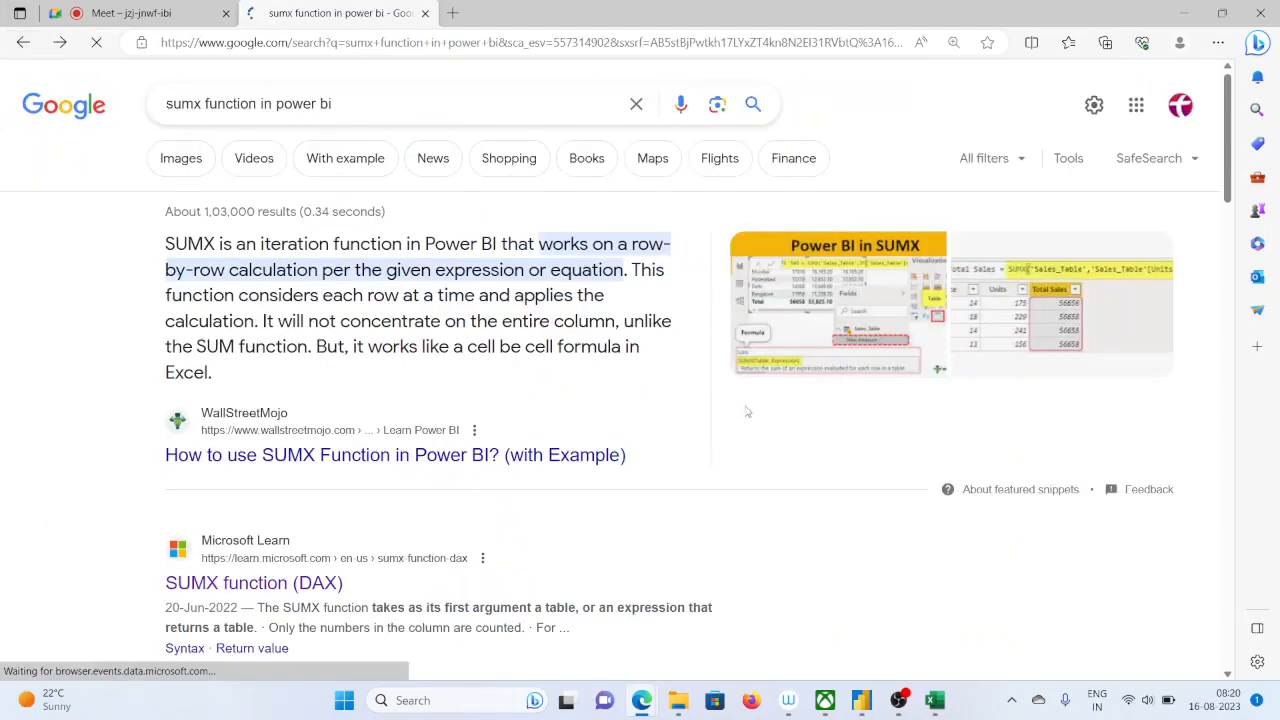
click(1111, 322)
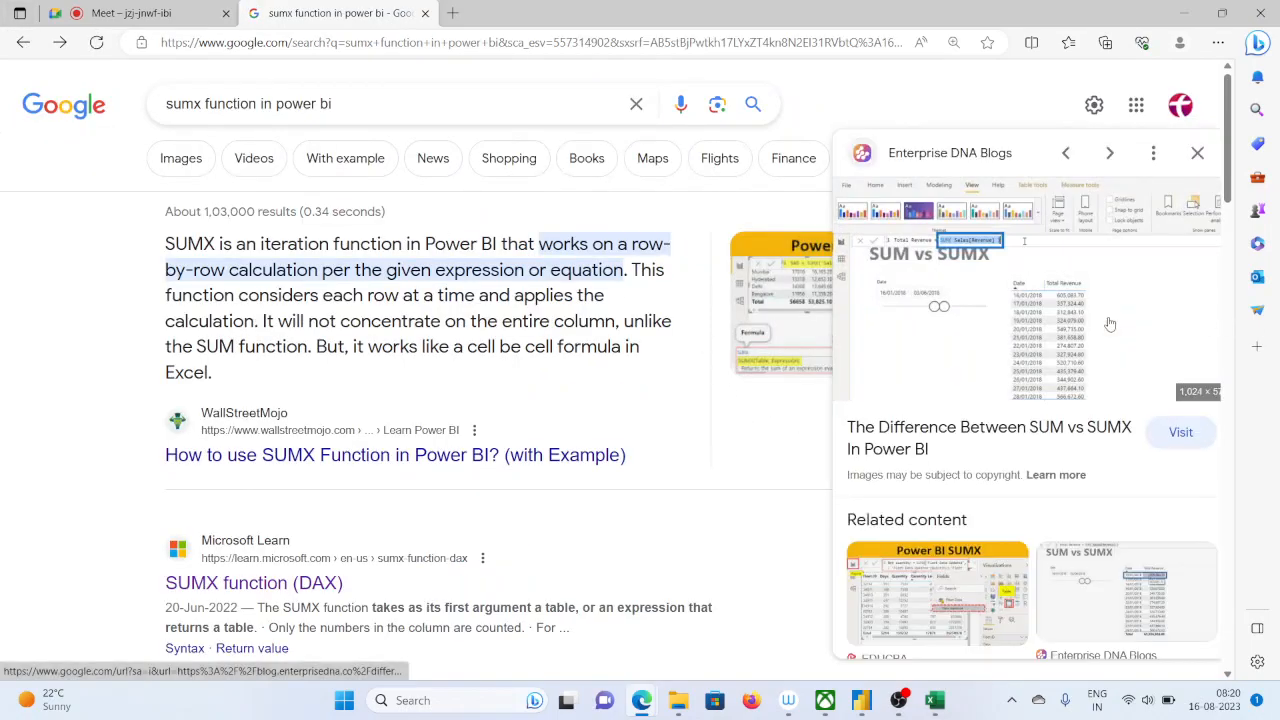
click(256, 104)
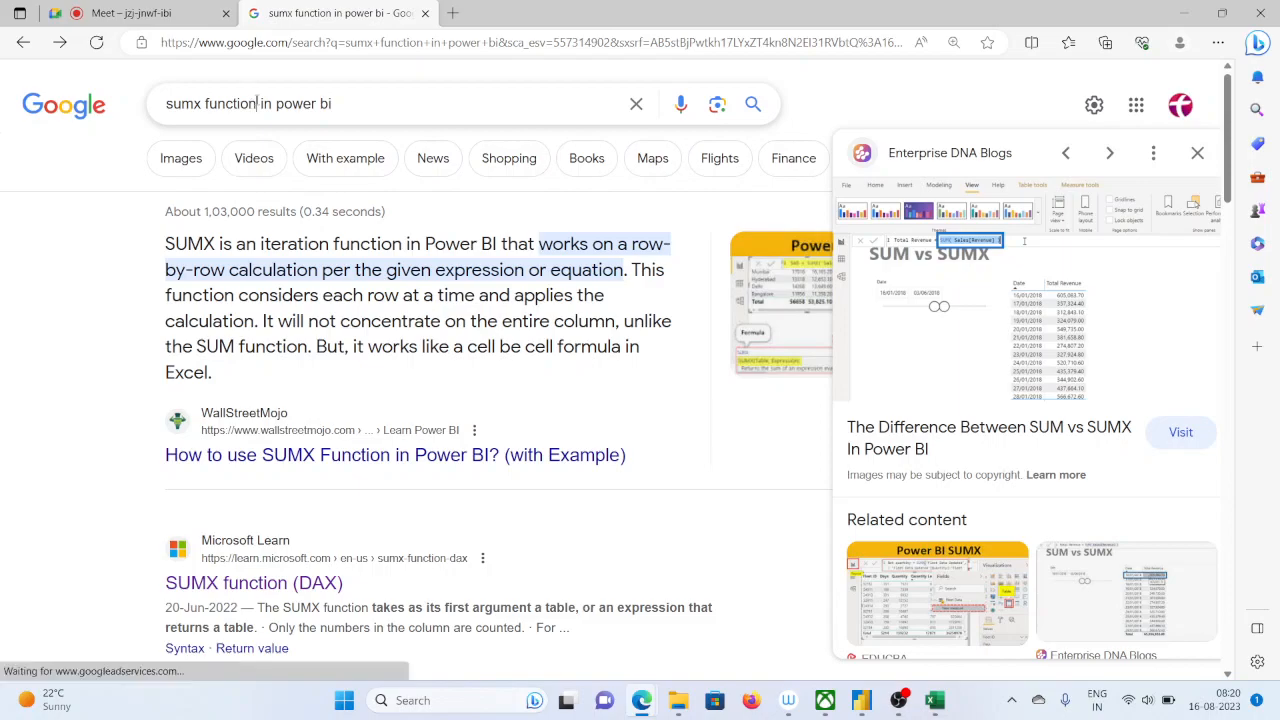
click(360, 100)
text(sales)
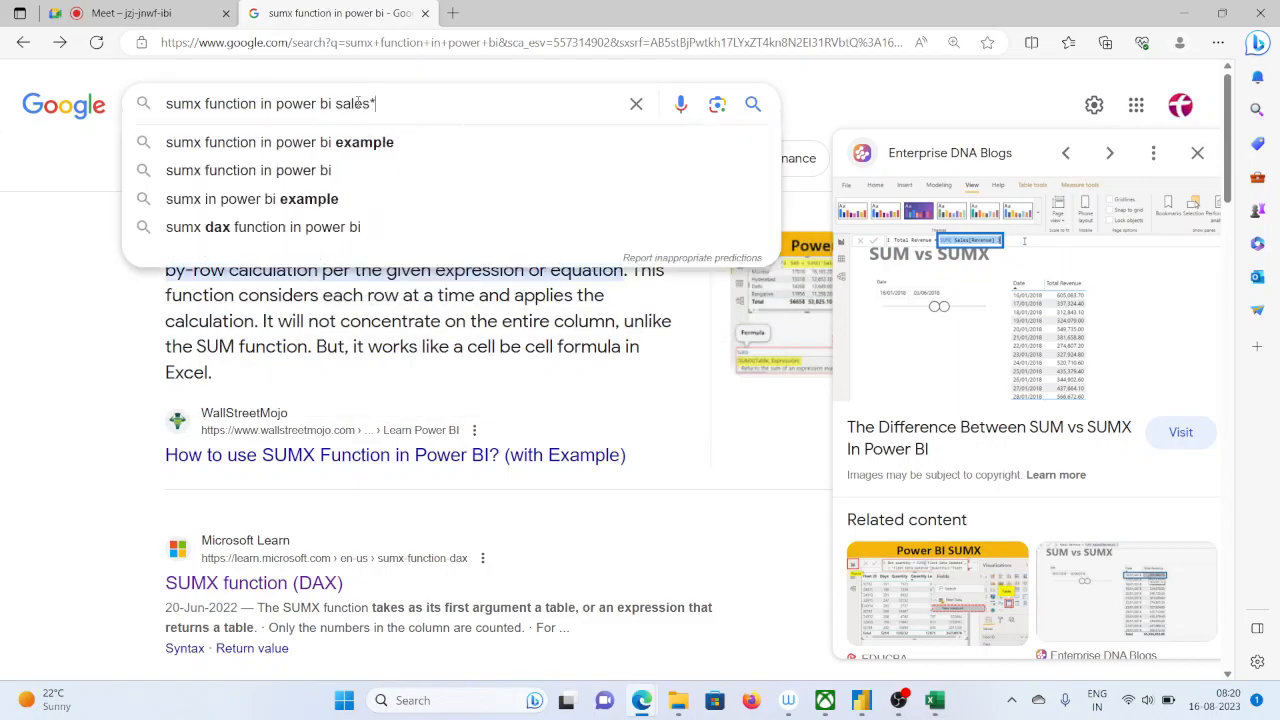
text(*quan)
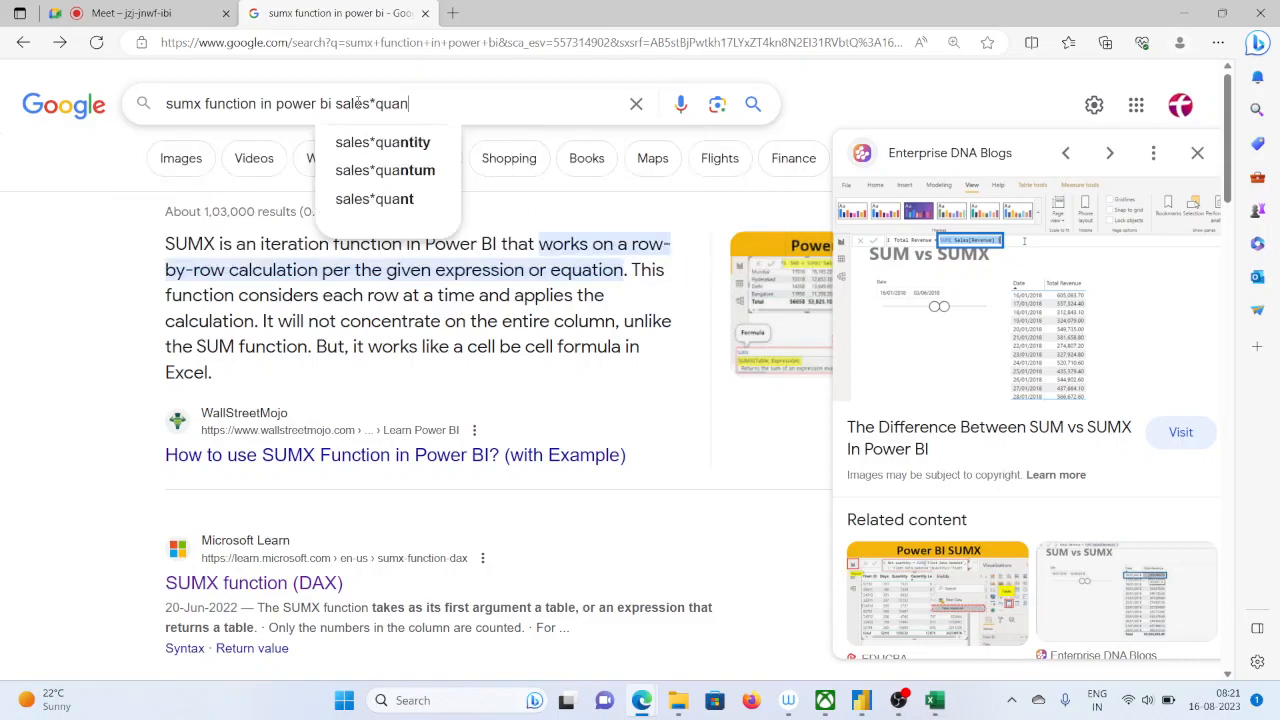
text(tity)
key(Return)
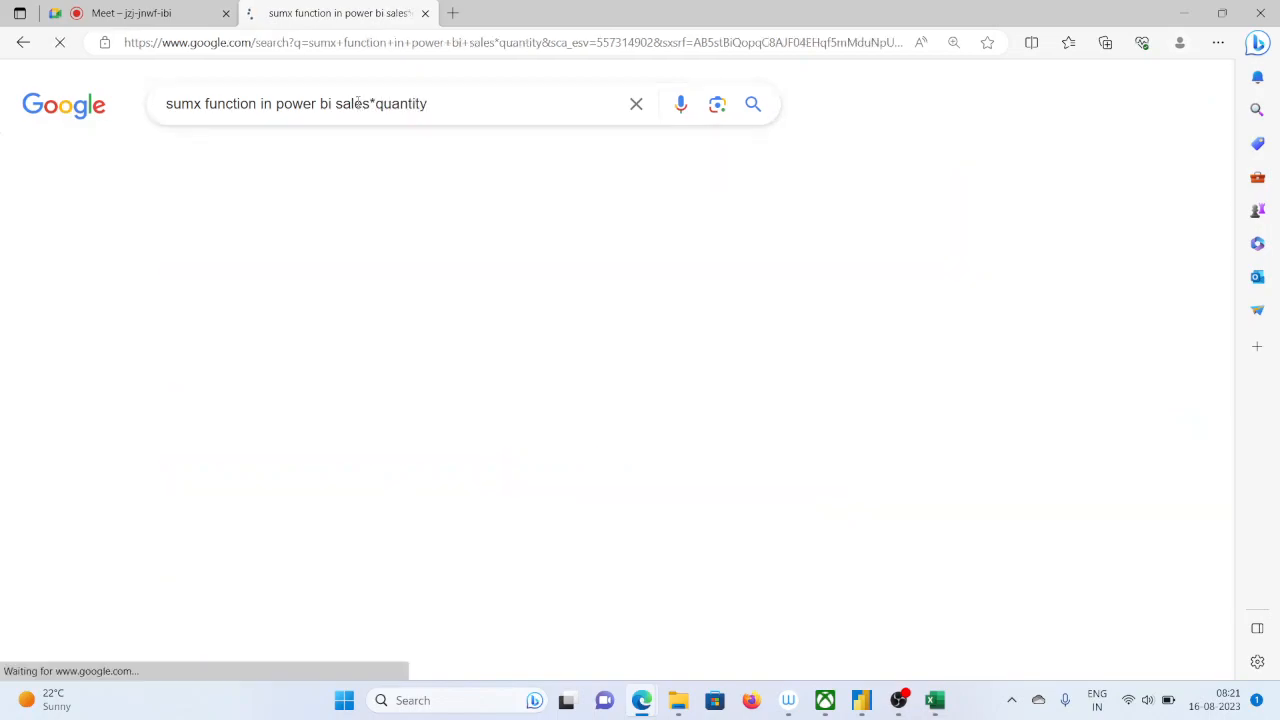
Examine the featured SUMX example for calculating the total sales amount in the Zebra BI snippet
mouse_move(641, 700)
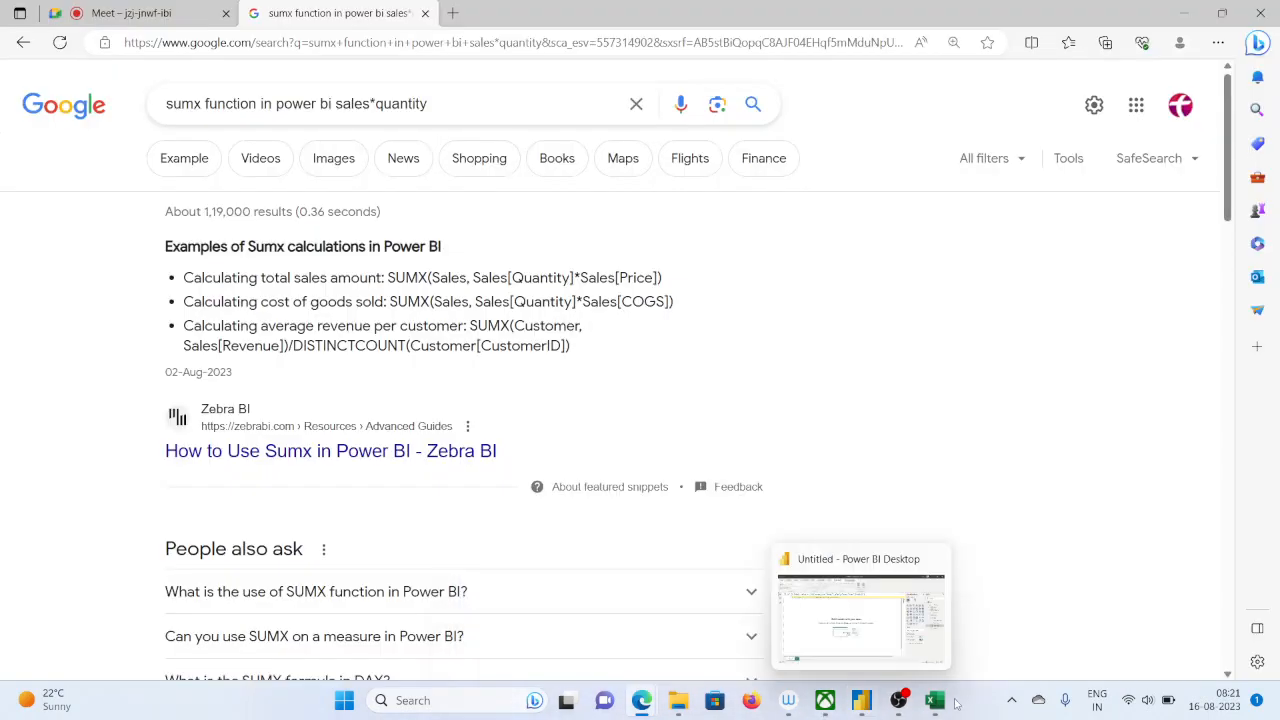
mouse_move(945, 707)
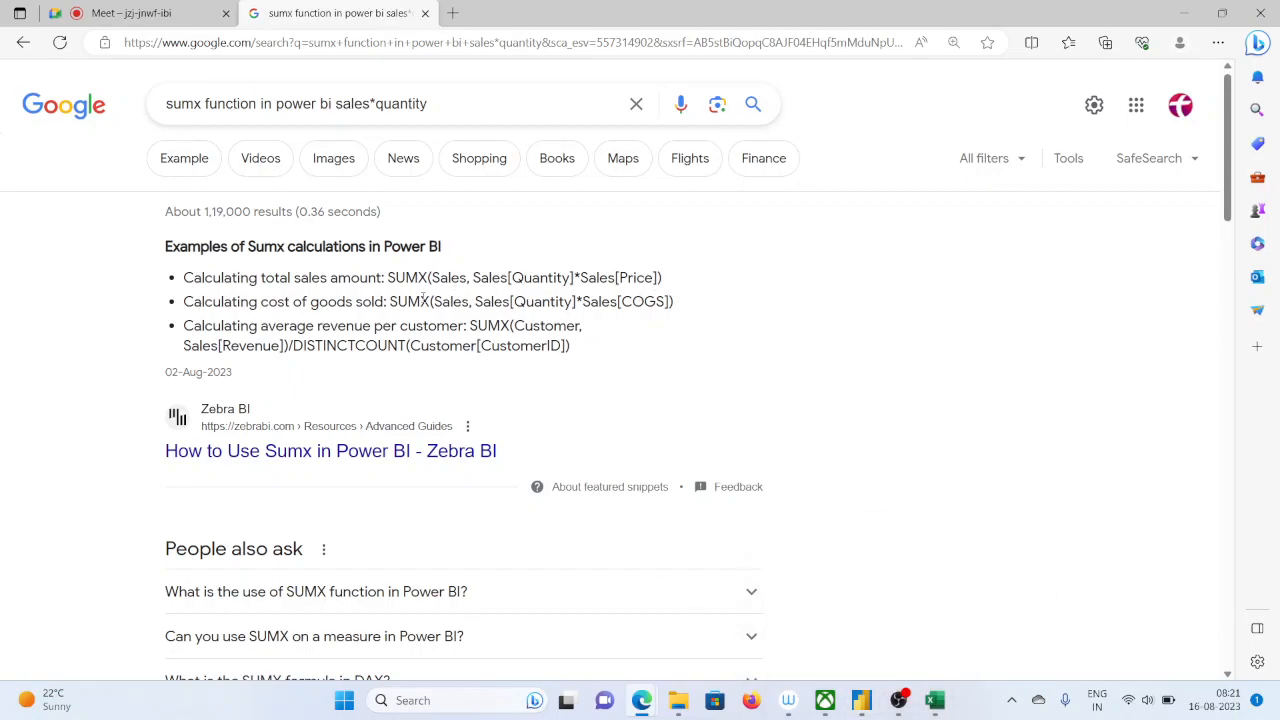
drag(501, 279, 615, 279)
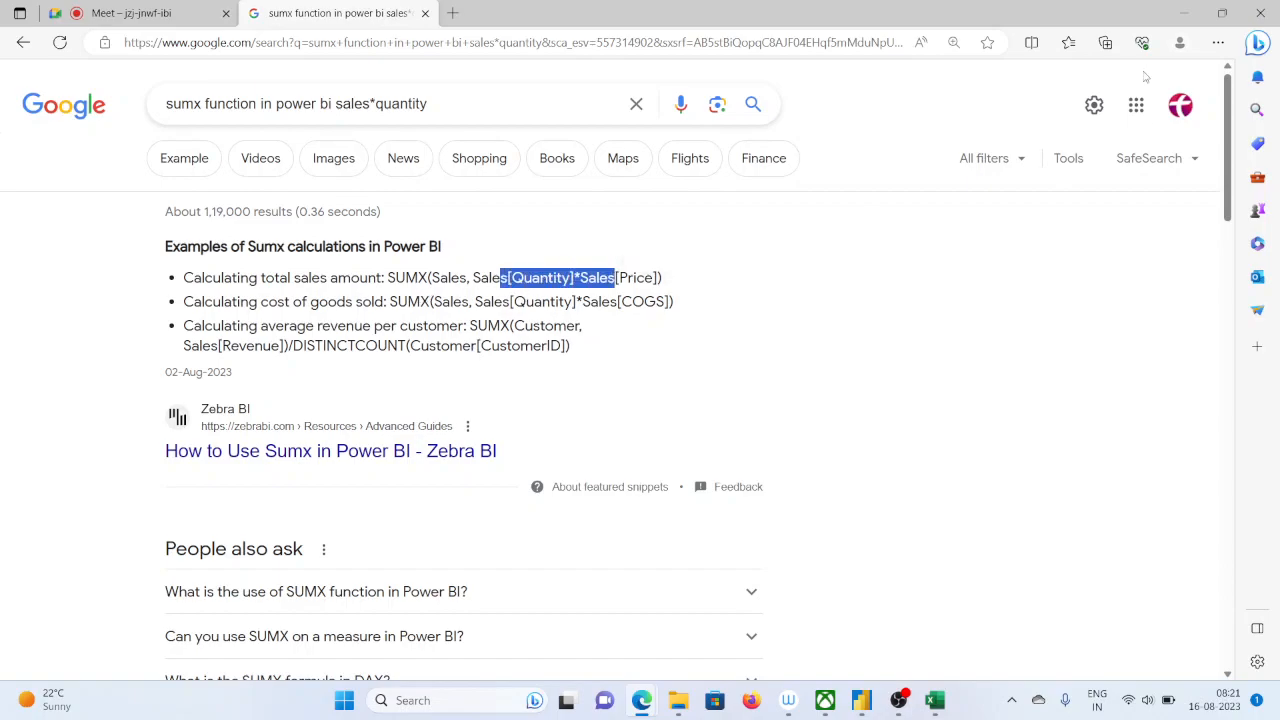
Switch back to Power BI Desktop and remove the sum expressions after SUMX(tran, in the Total sales formula
click(1183, 14)
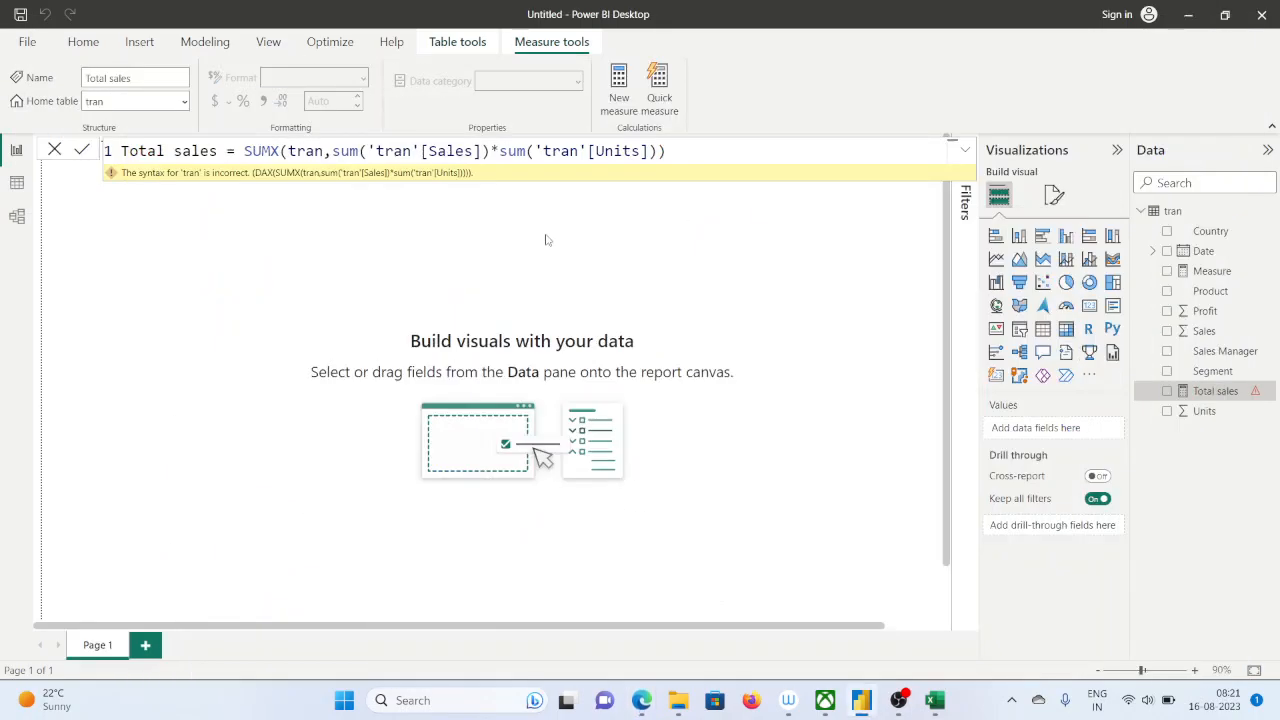
click(674, 150)
key(BackSpace)
key(BackSpace)
key(BackSpace)
key(BackSpace)
key(BackSpace)
key(BackSpace)
key(BackSpace)
key(BackSpace)
key(BackSpace)
key(BackSpace)
key(BackSpace)
key(BackSpace)
key(BackSpace)
key(BackSpace)
key(BackSpace)
key(BackSpace)
key(BackSpace)
key(BackSpace)
key(BackSpace)
key(BackSpace)
key(BackSpace)
key(BackSpace)
key(BackSpace)
key(BackSpace)
key(BackSpace)
key(BackSpace)
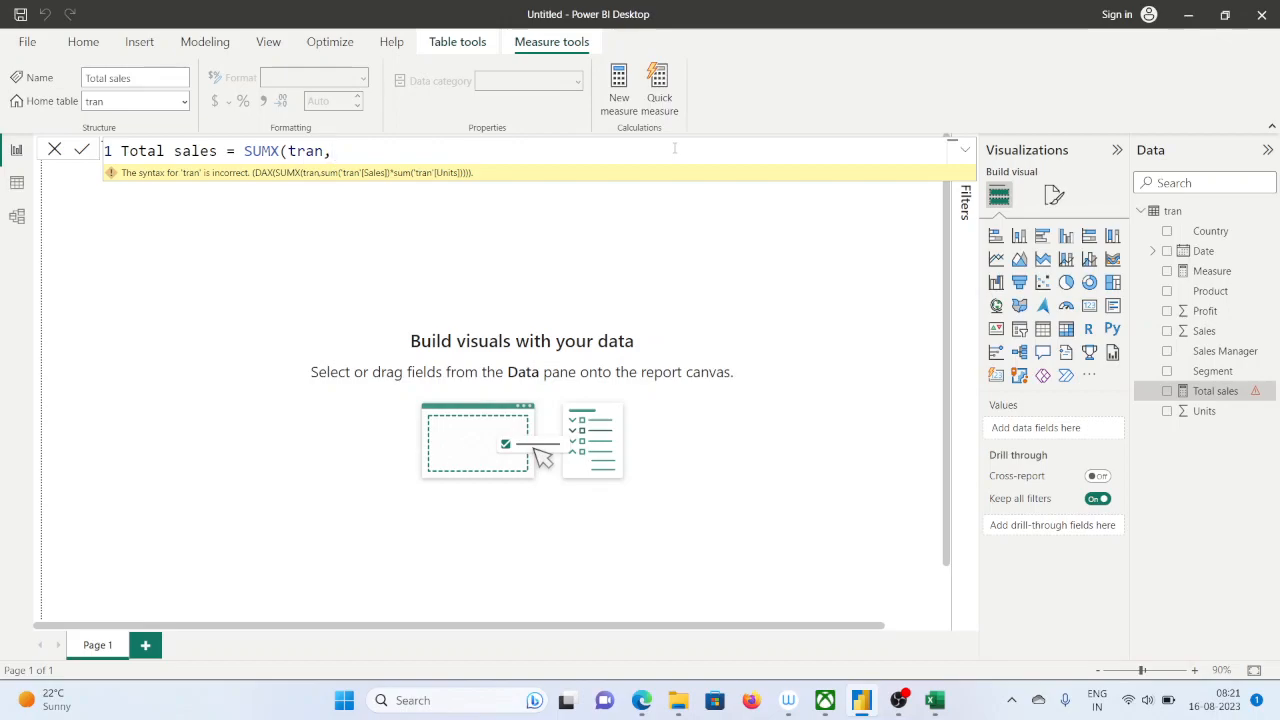
text(tr)
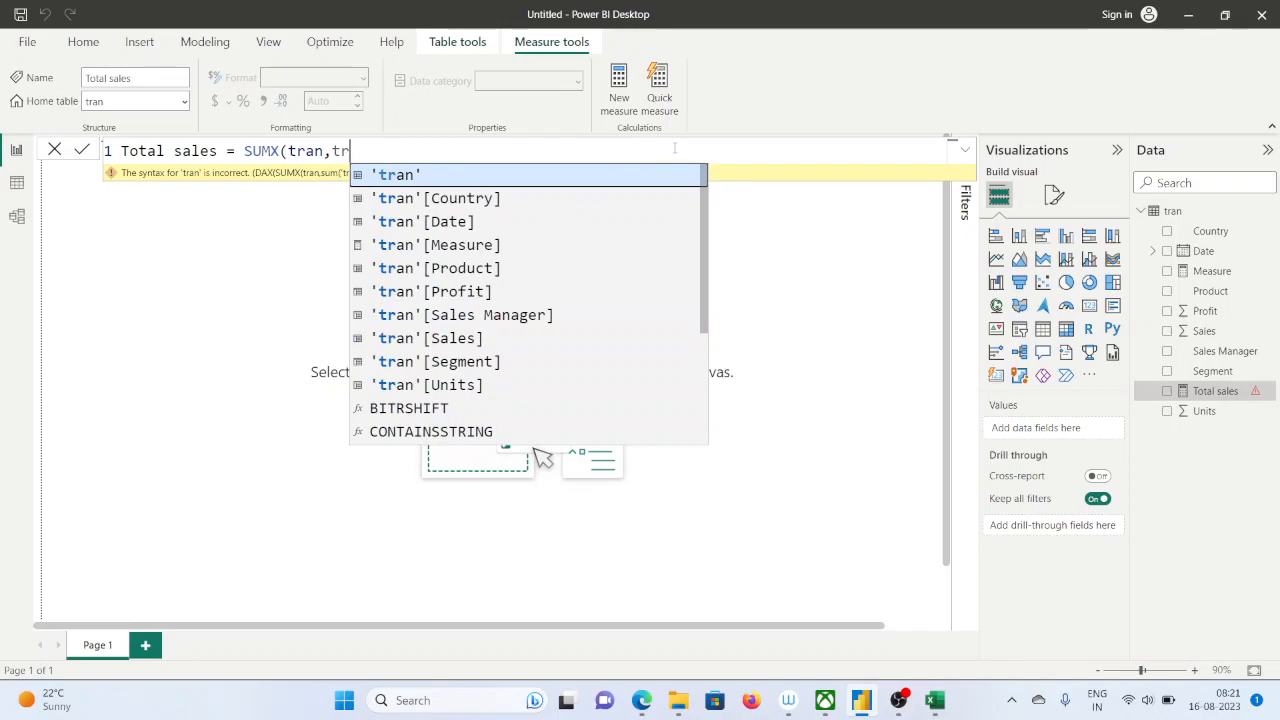
click(1180, 215)
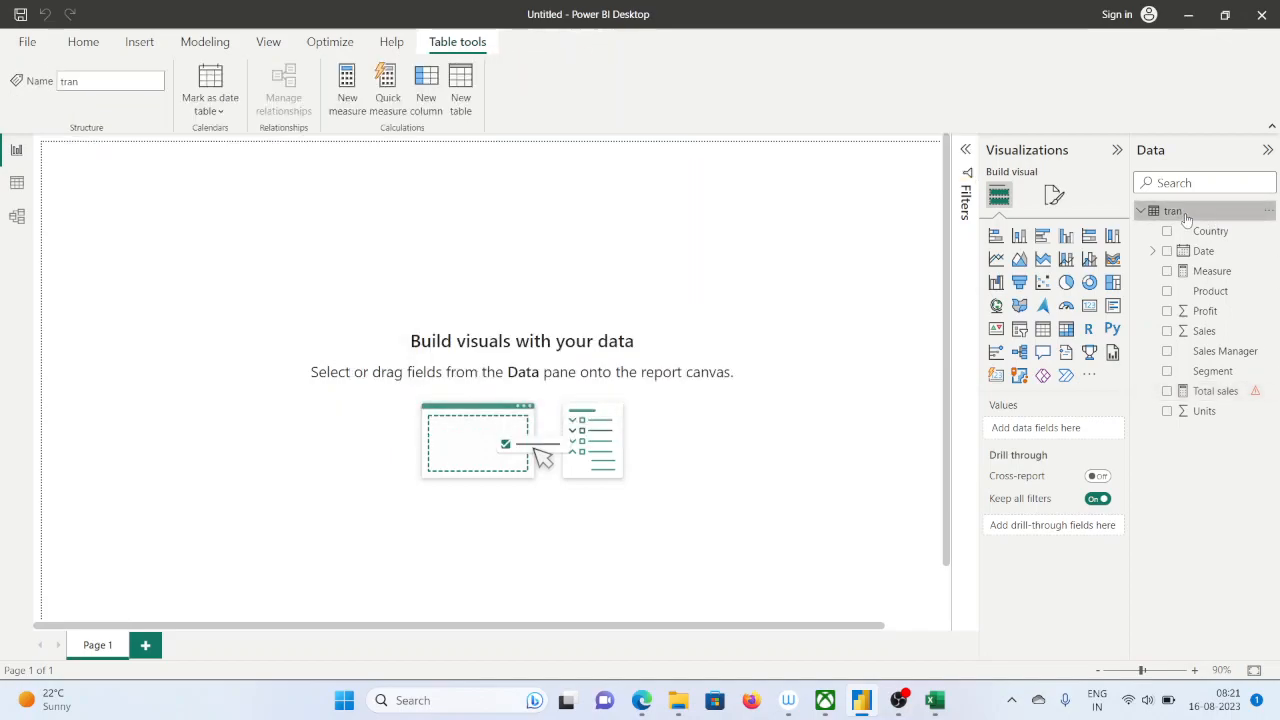
double_click(1180, 212)
click(1210, 209)
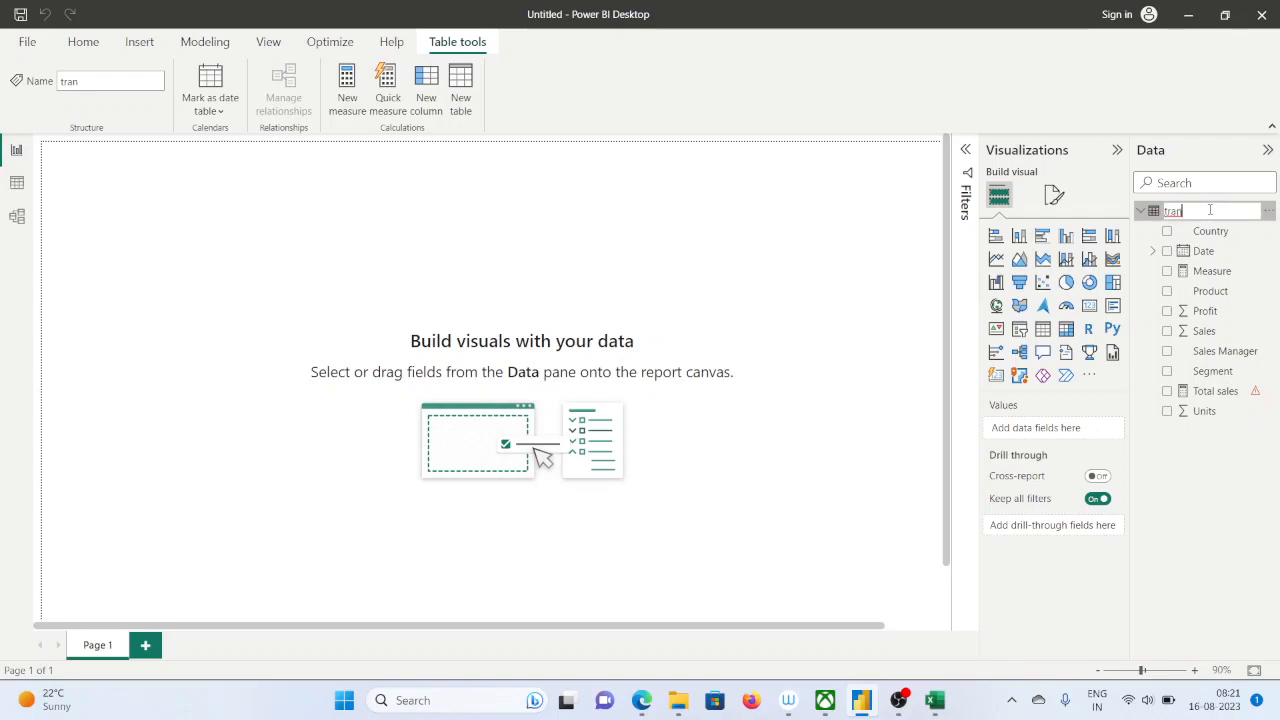
key(BackSpace)
key(BackSpace)
key(BackSpace)
key(BackSpace)
key(Return)
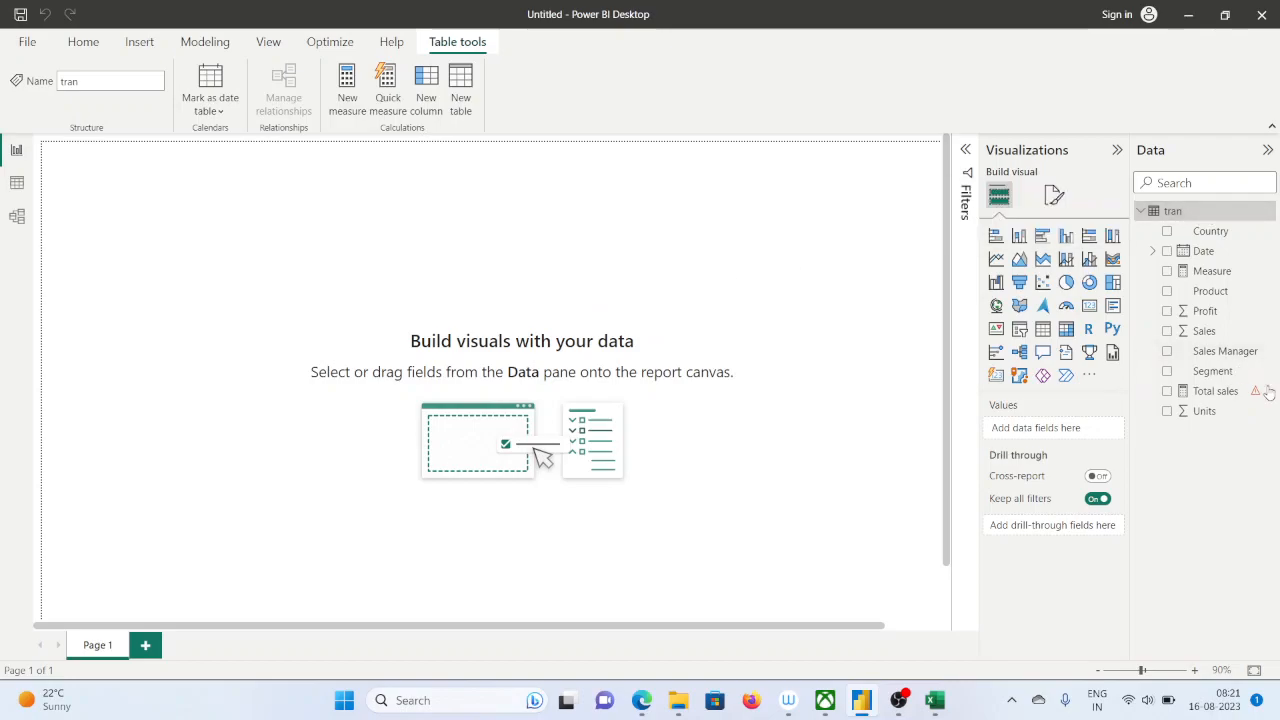
Reopen the Total sales measure and replace the unfinished second SUMX argument with 'tran'[Sales]
click(1214, 391)
click(369, 151)
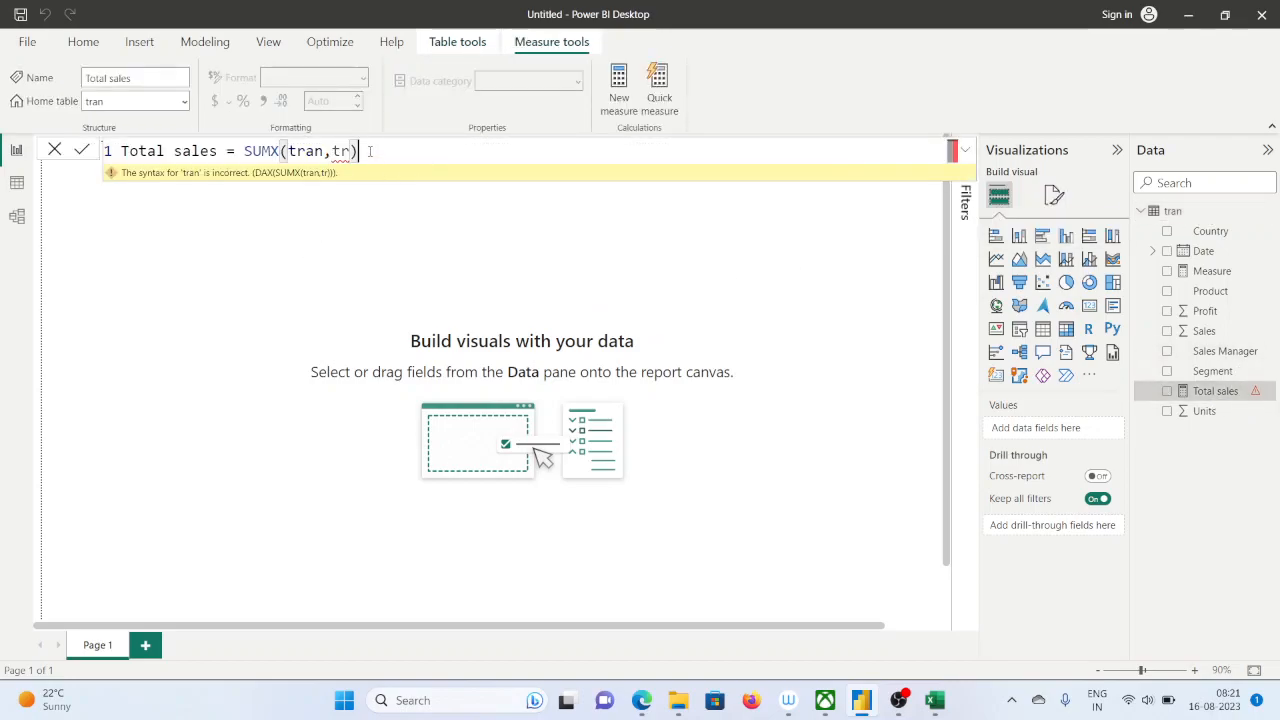
key(BackSpace)
key(BackSpace)
key(BackSpace)
key(BackSpace)
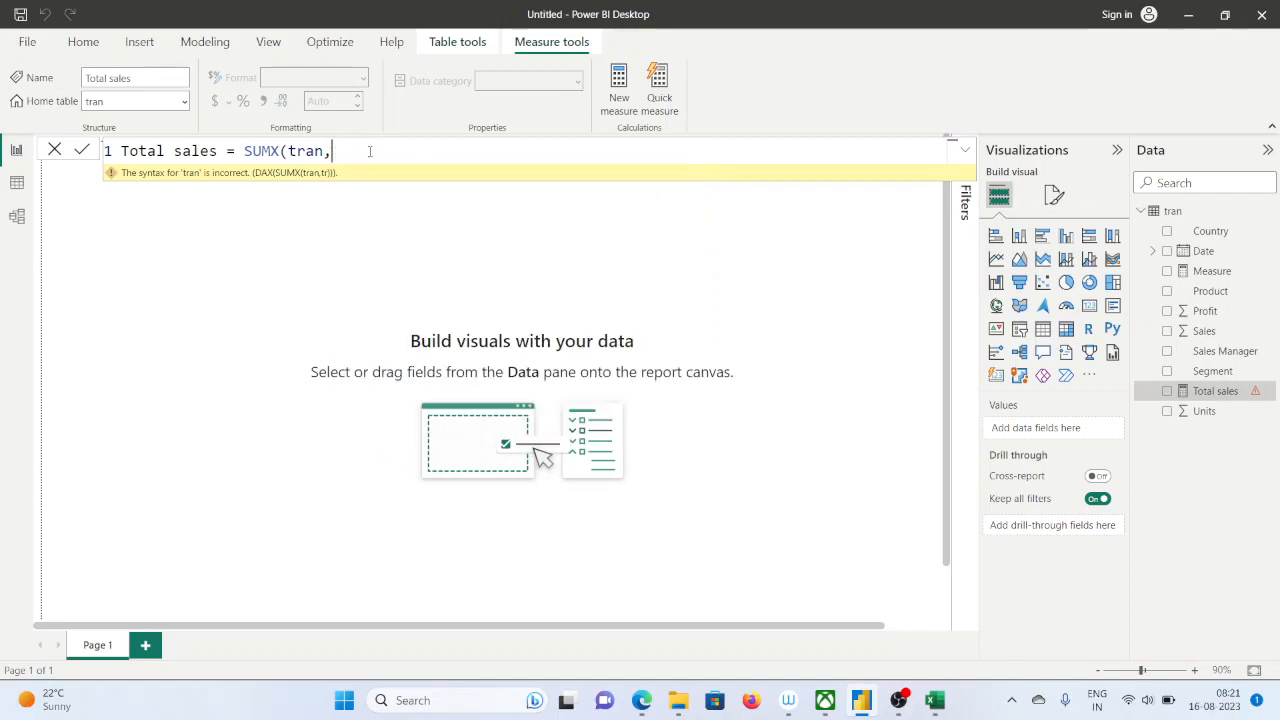
text(,)
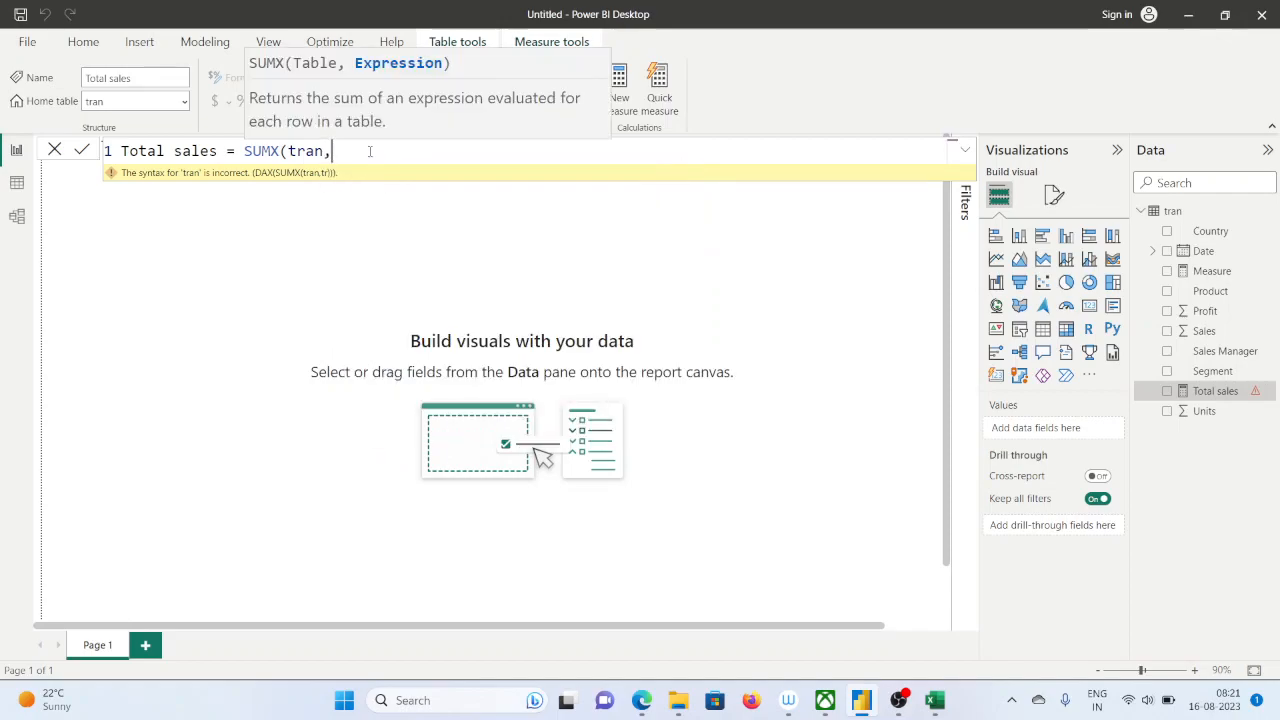
text(tra)
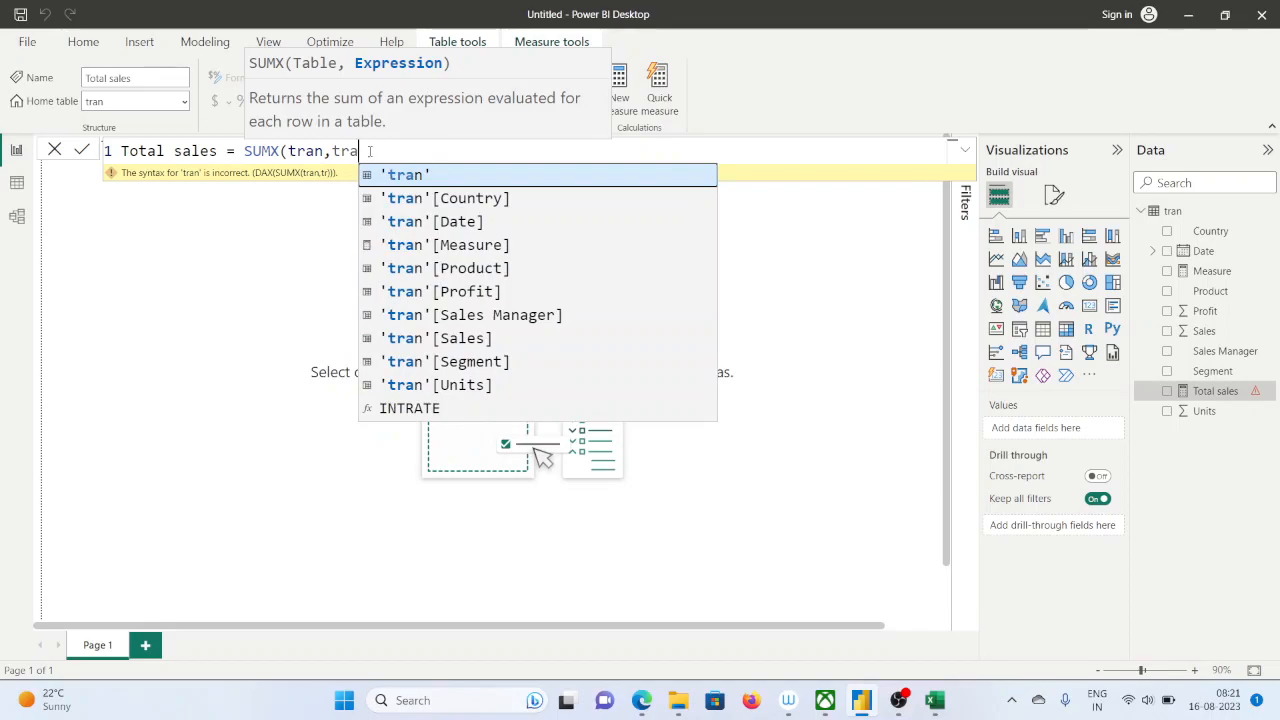
key(Down)
key(Down)
key(Down)
key(Down)
key(Down)
key(Down)
key(Down)
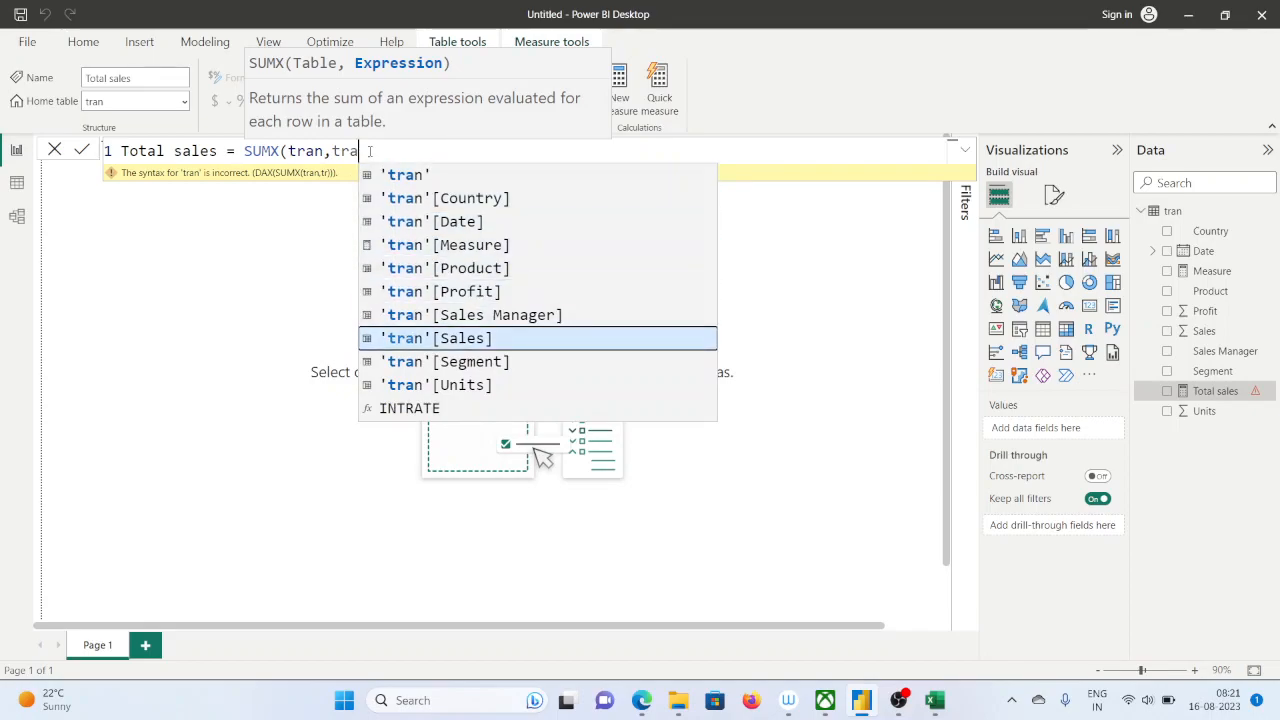
key(Tab)
Multiply the SUMX expression by 'tran'[Units], close the parenthesis and commit the Total sales formula
text(*)
text(an)
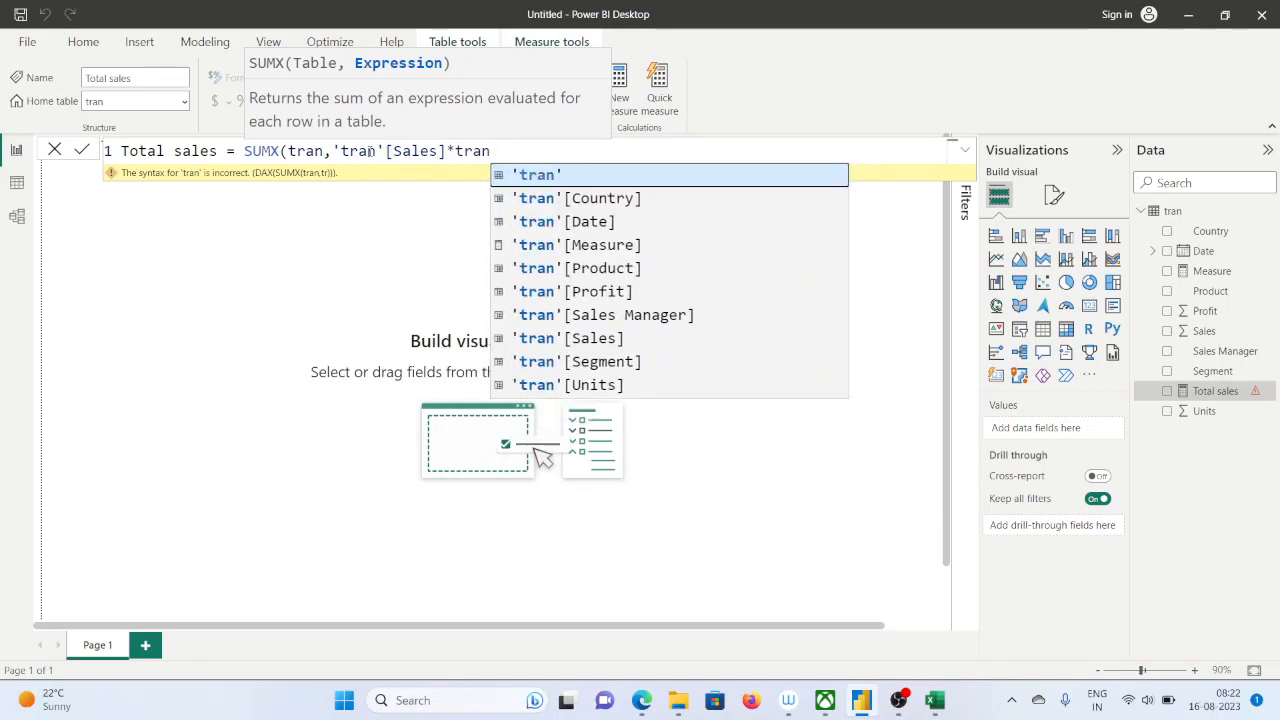
key(Down)
key(Down)
key(Down)
key(Down)
key(Down)
key(Down)
key(Down)
key(Down)
key(Down)
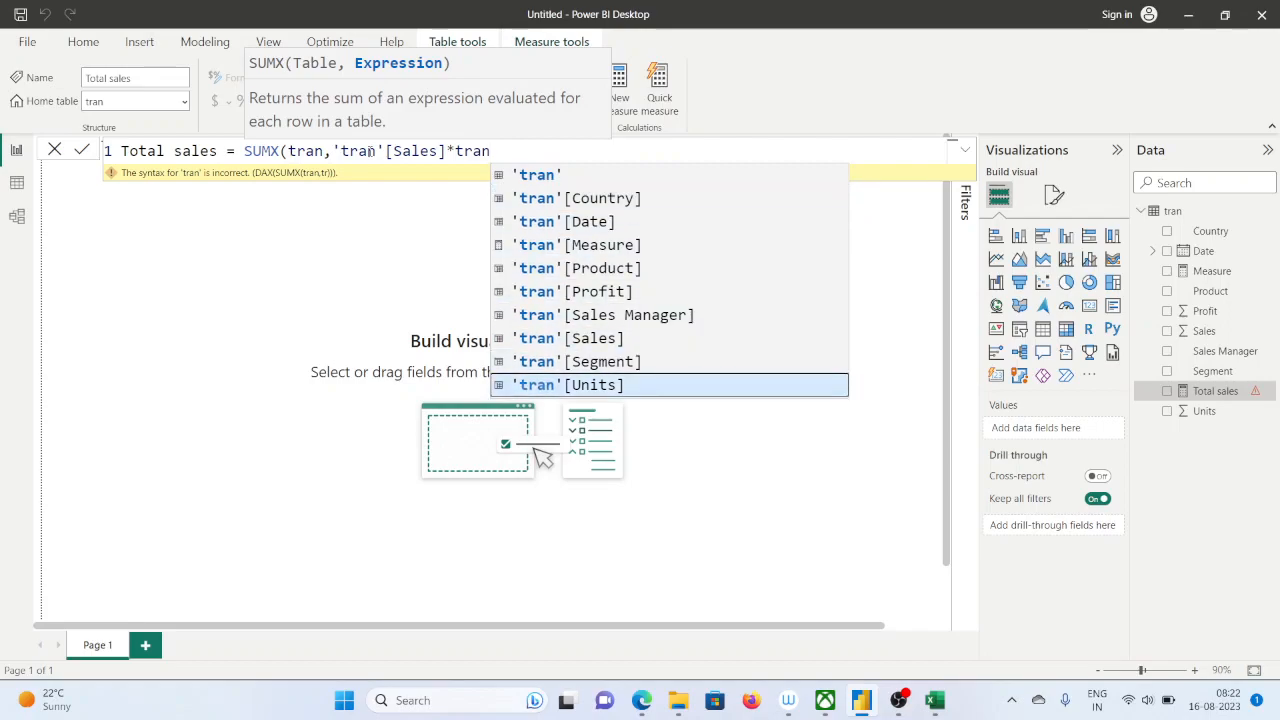
key(Tab)
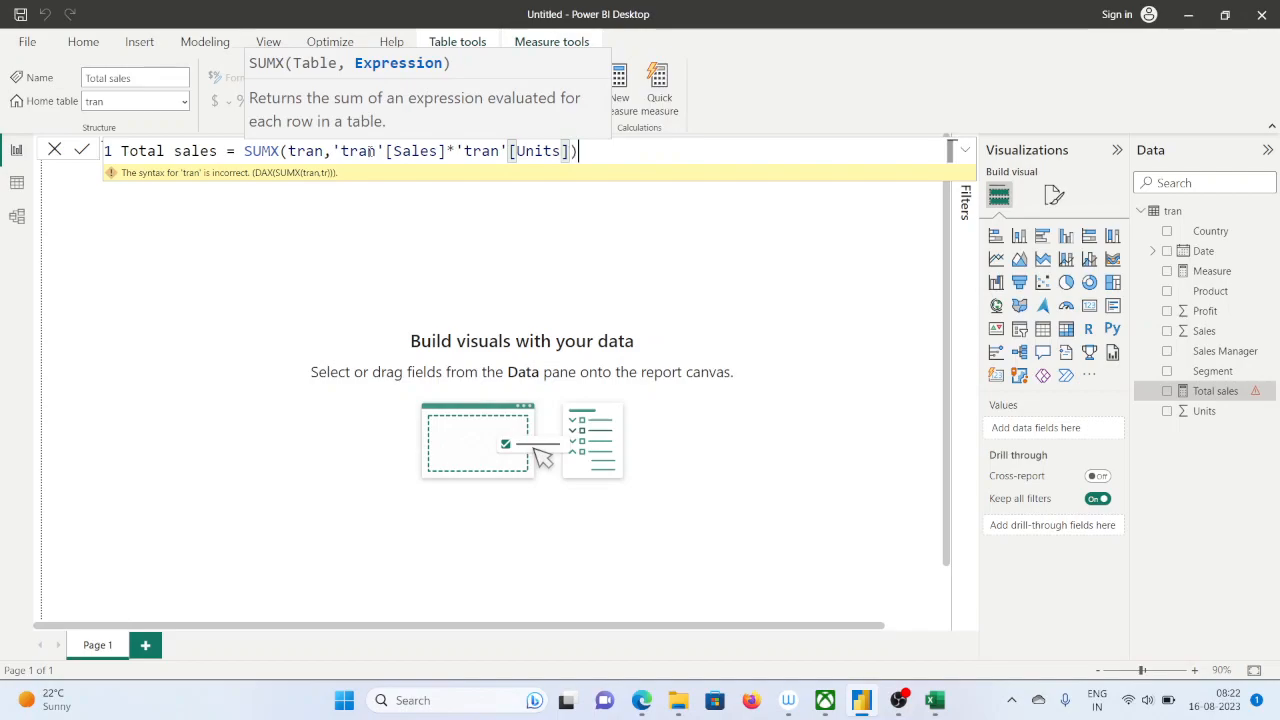
text())
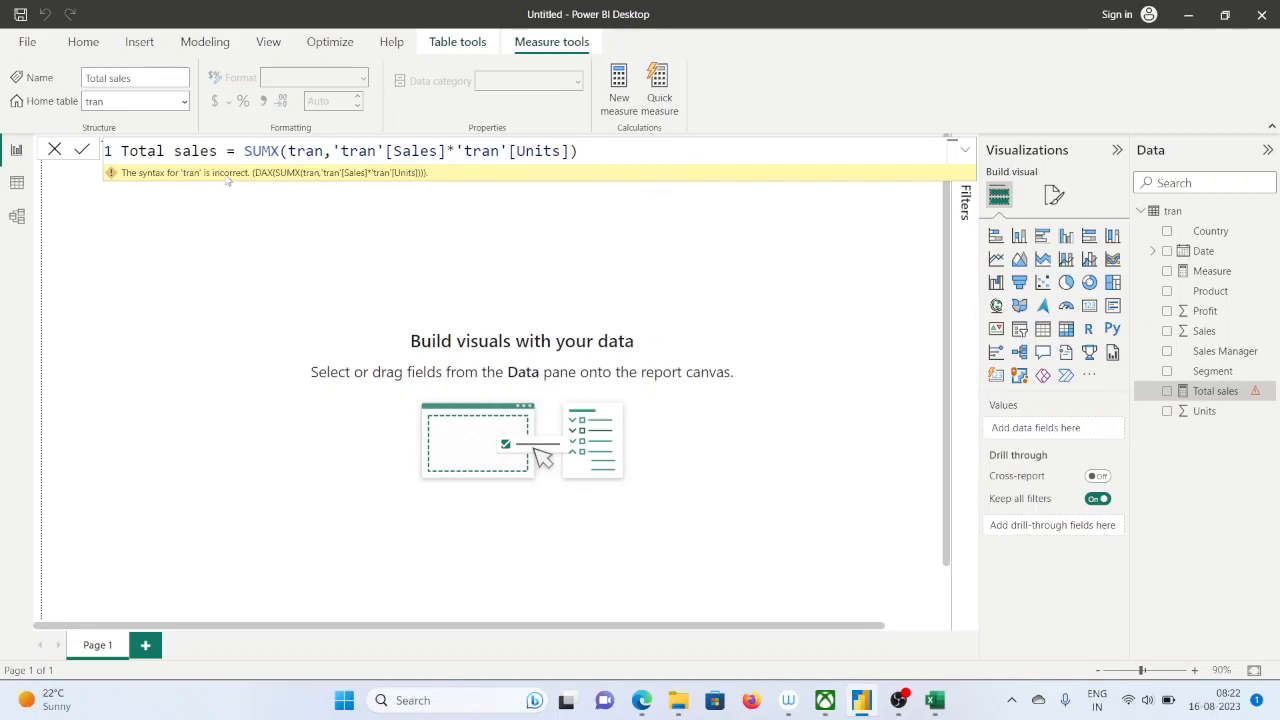
Check each tran table reference in the Total sales formula for the syntax error
double_click(305, 150)
double_click(358, 150)
double_click(474, 150)
click(505, 150)
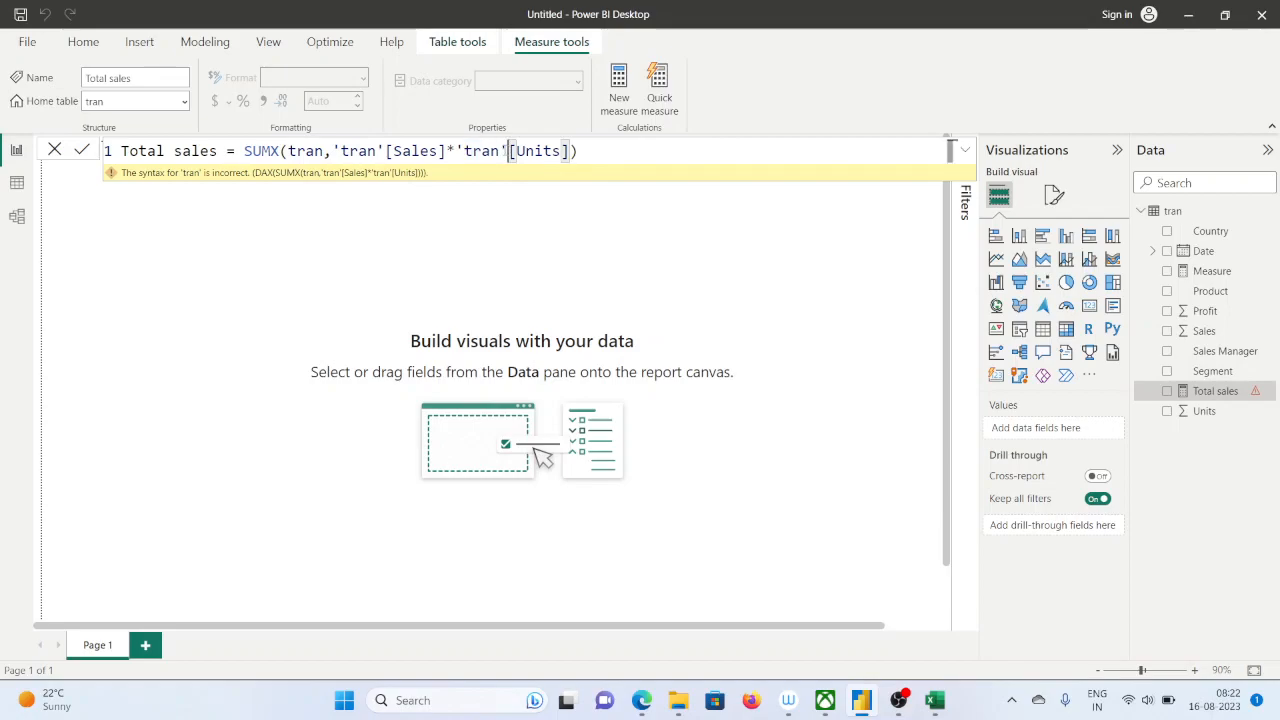
click(613, 158)
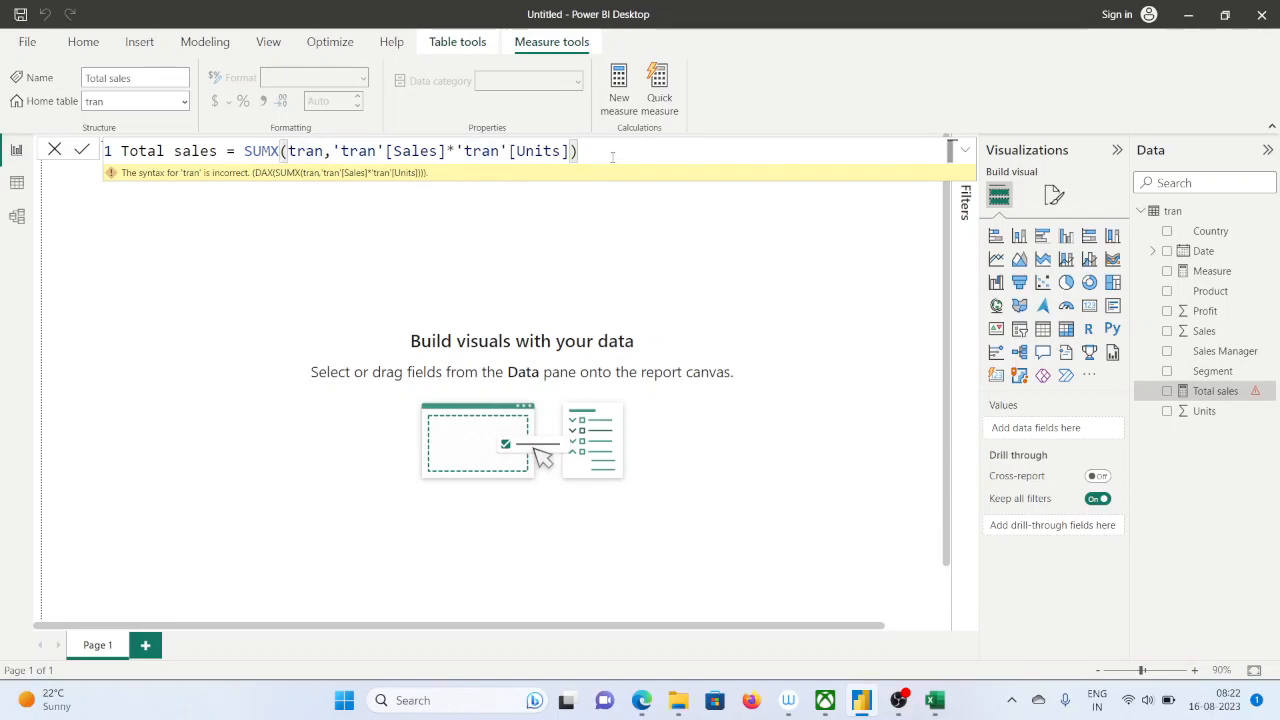
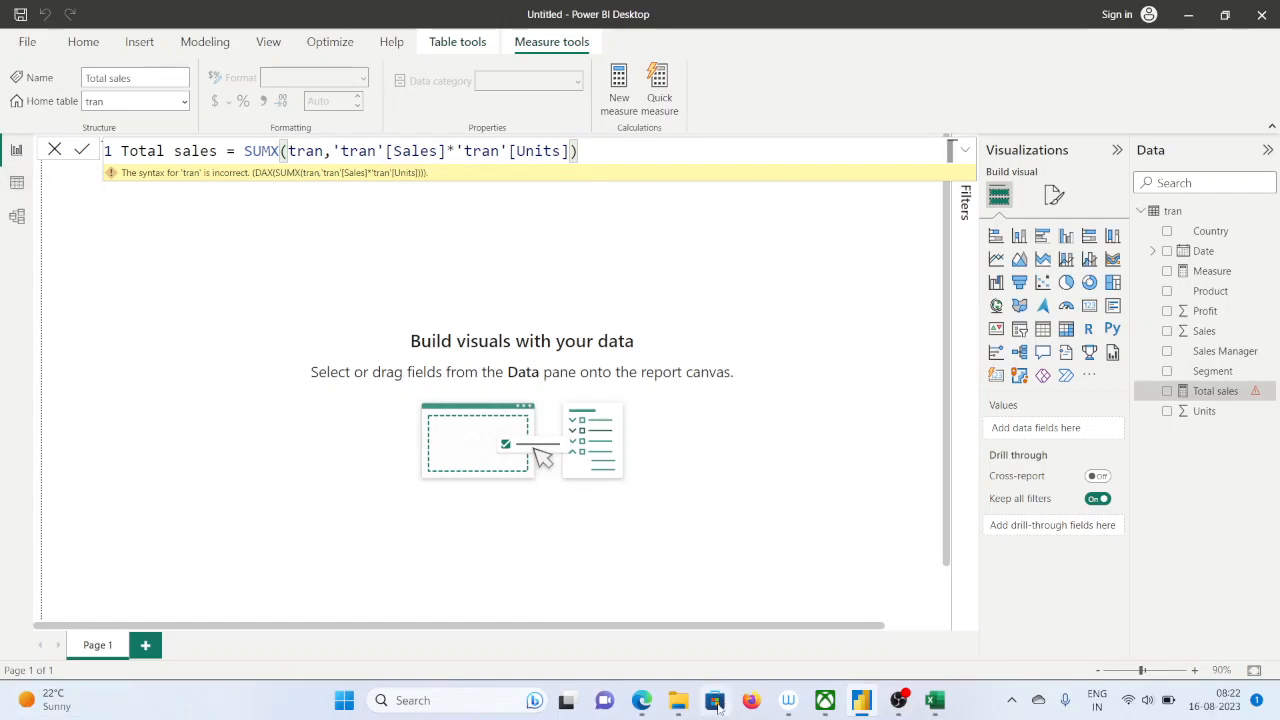
Switch to Edge and examine the table and column references in the SUMX examples of the search results
mouse_move(642, 700)
click(580, 612)
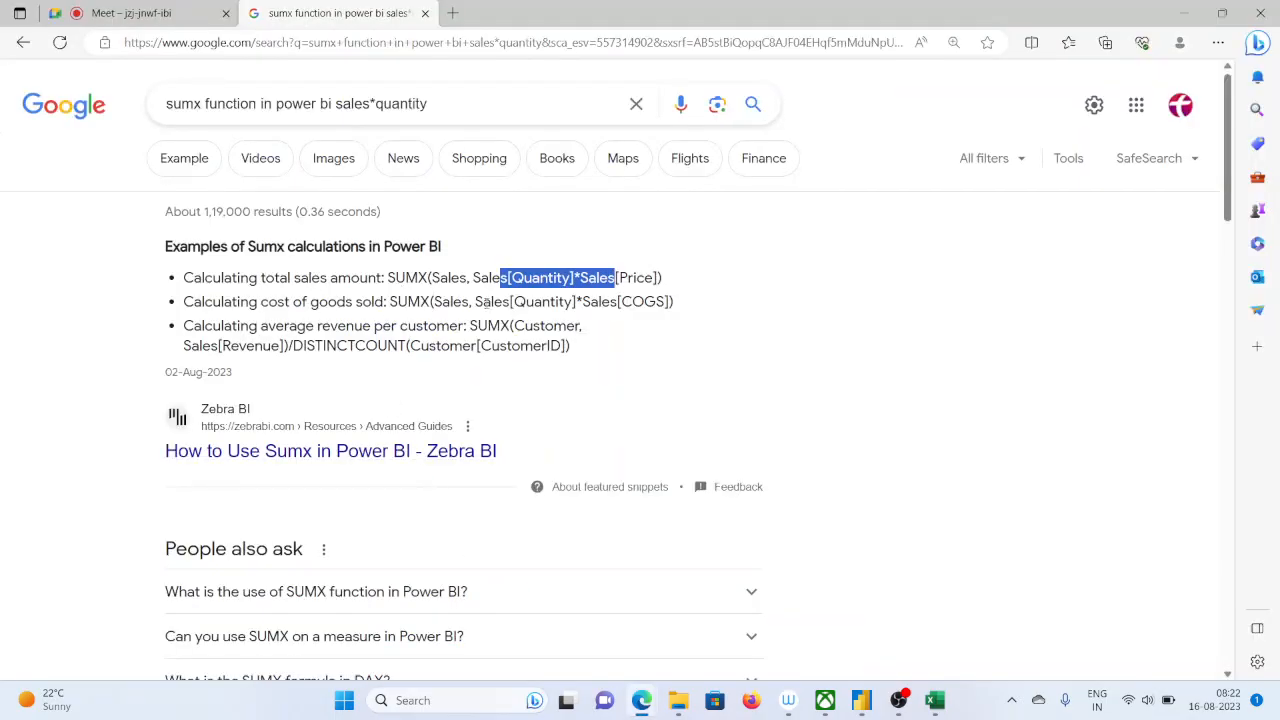
double_click(490, 278)
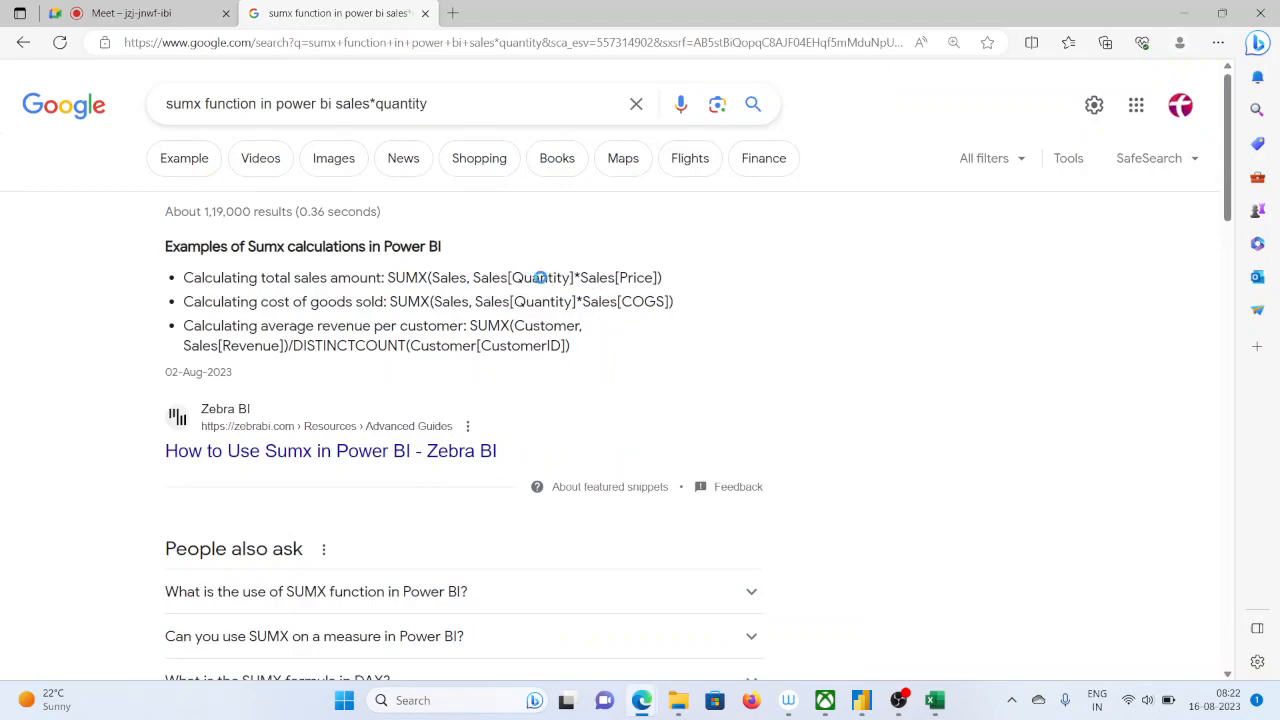
double_click(540, 278)
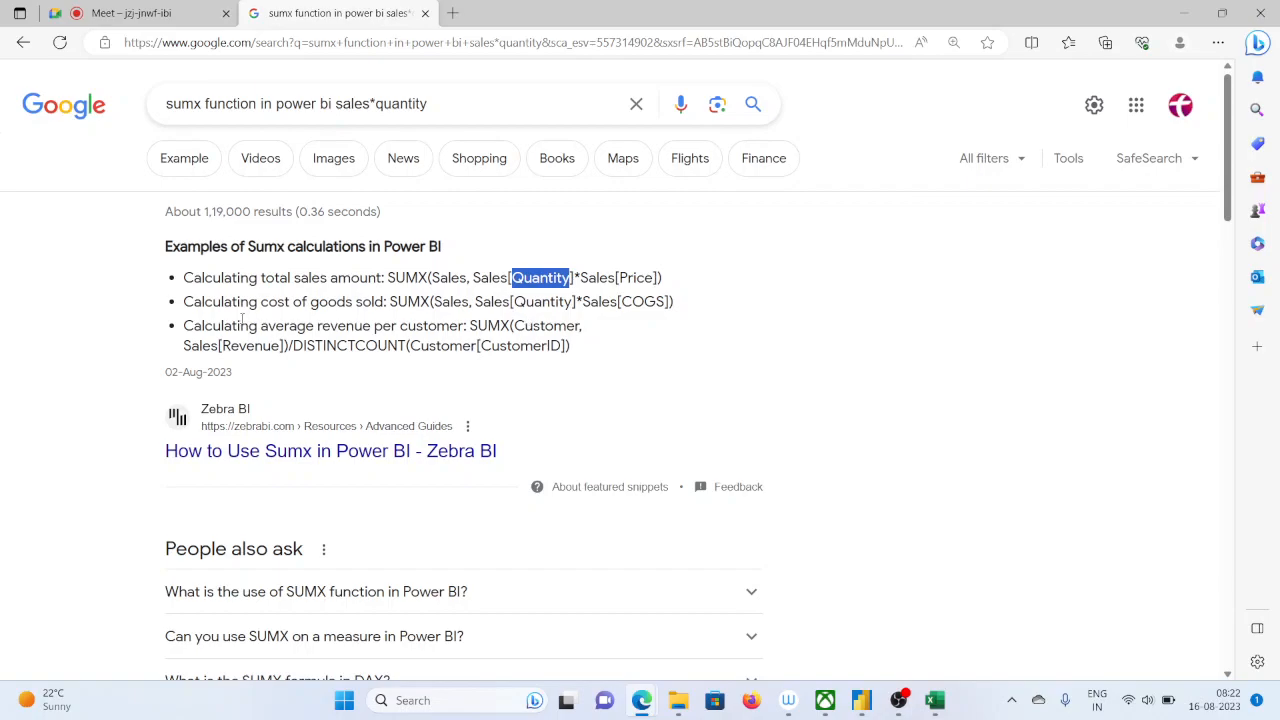
double_click(460, 302)
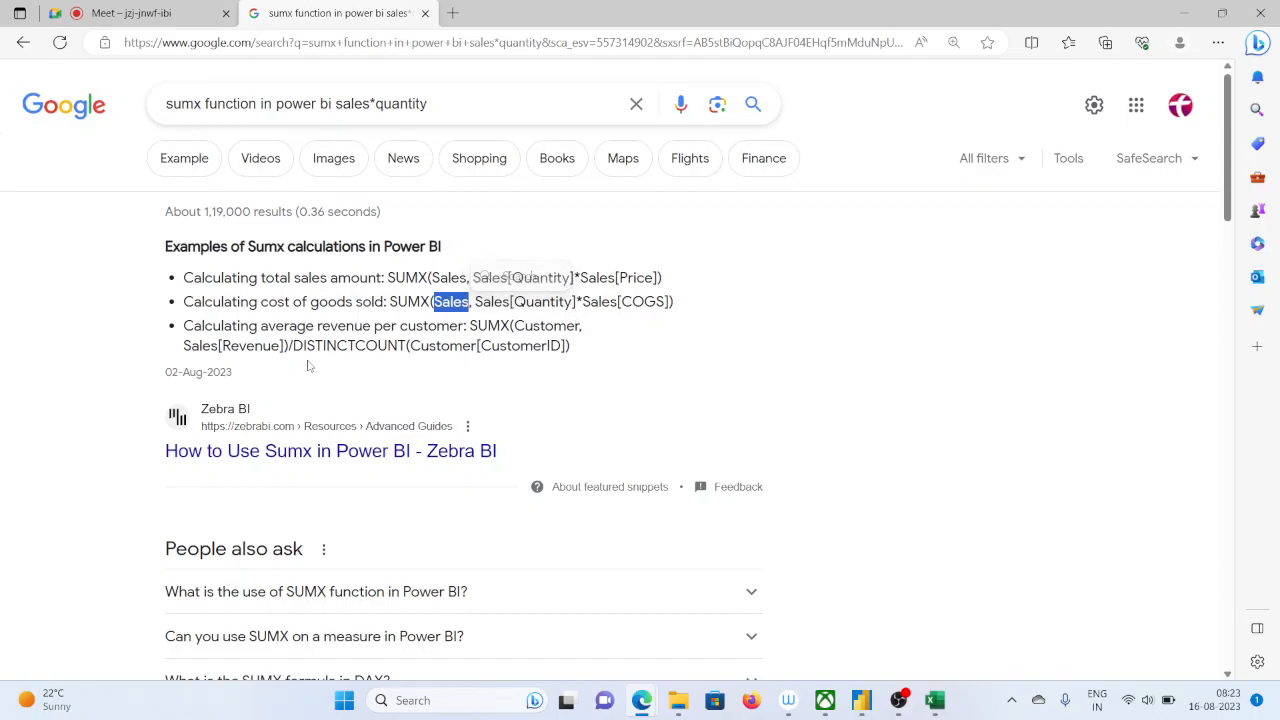
scroll(537, 368, down, 4)
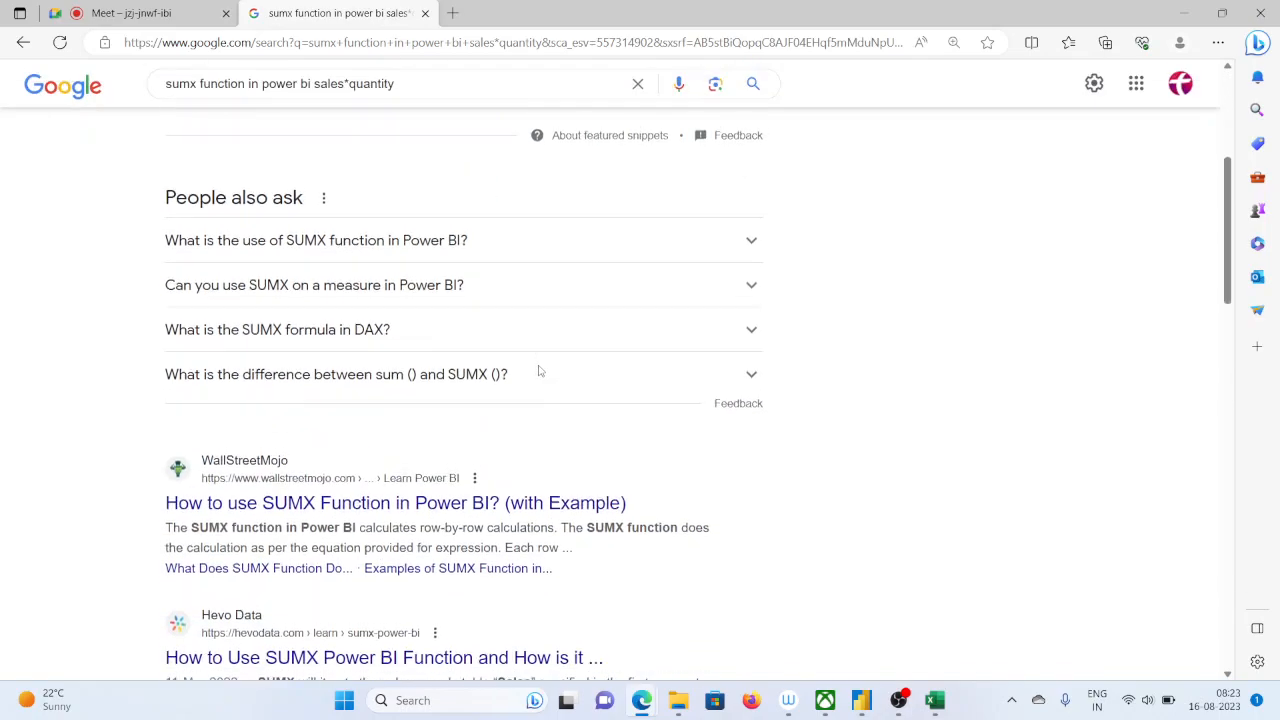
scroll(537, 371, up, 1)
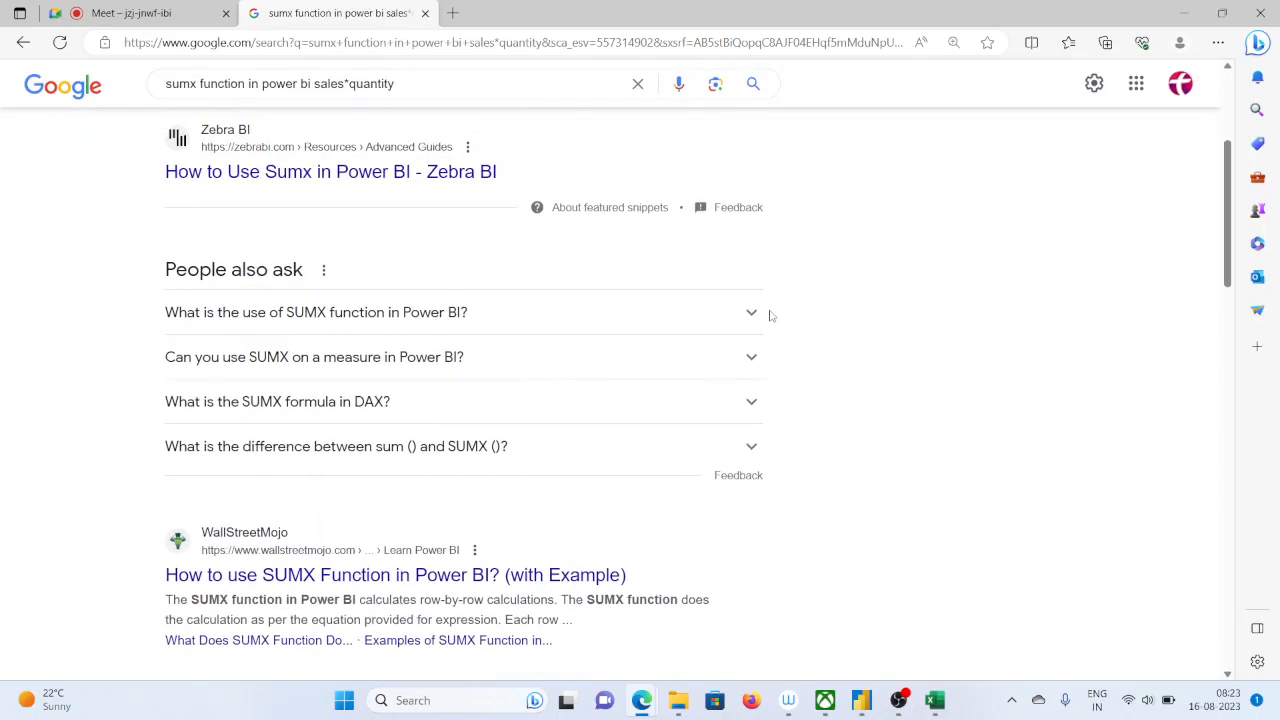
Switch back to Power BI Desktop and replace the whole Total sales formula with the start of a new one, cost=sumx(
click(861, 700)
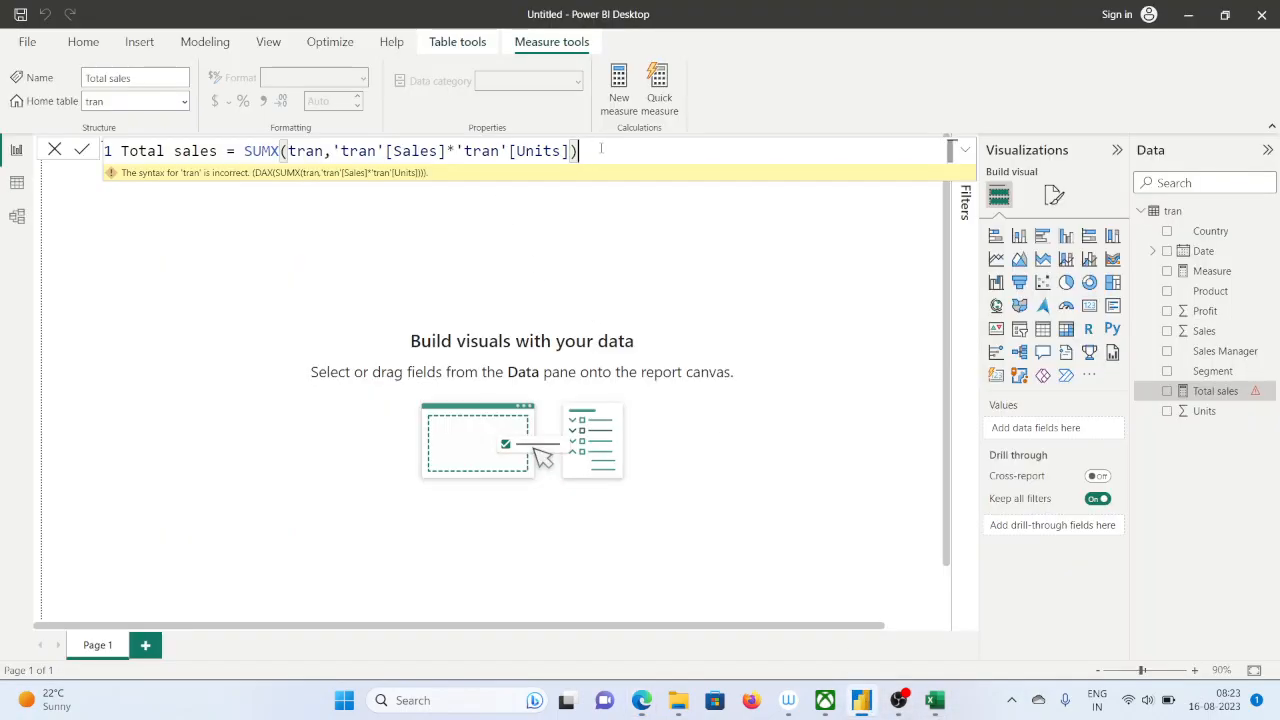
drag(617, 146, 120, 151)
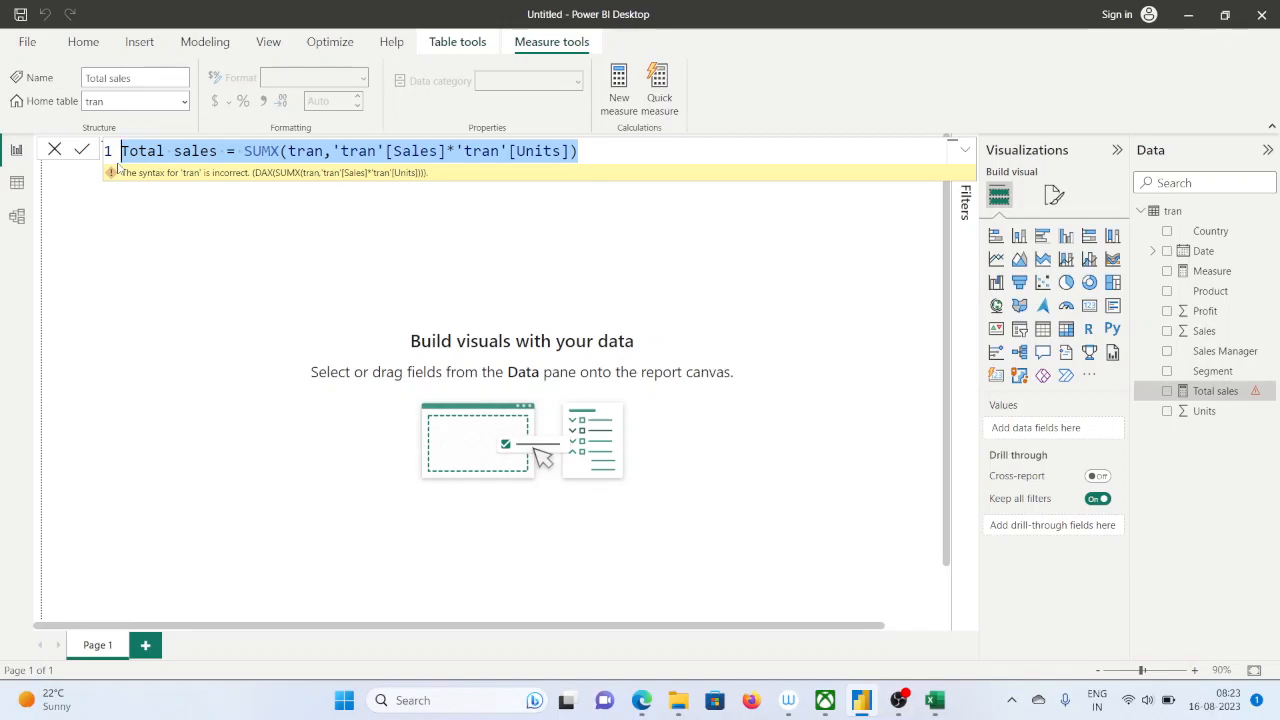
text(cost)
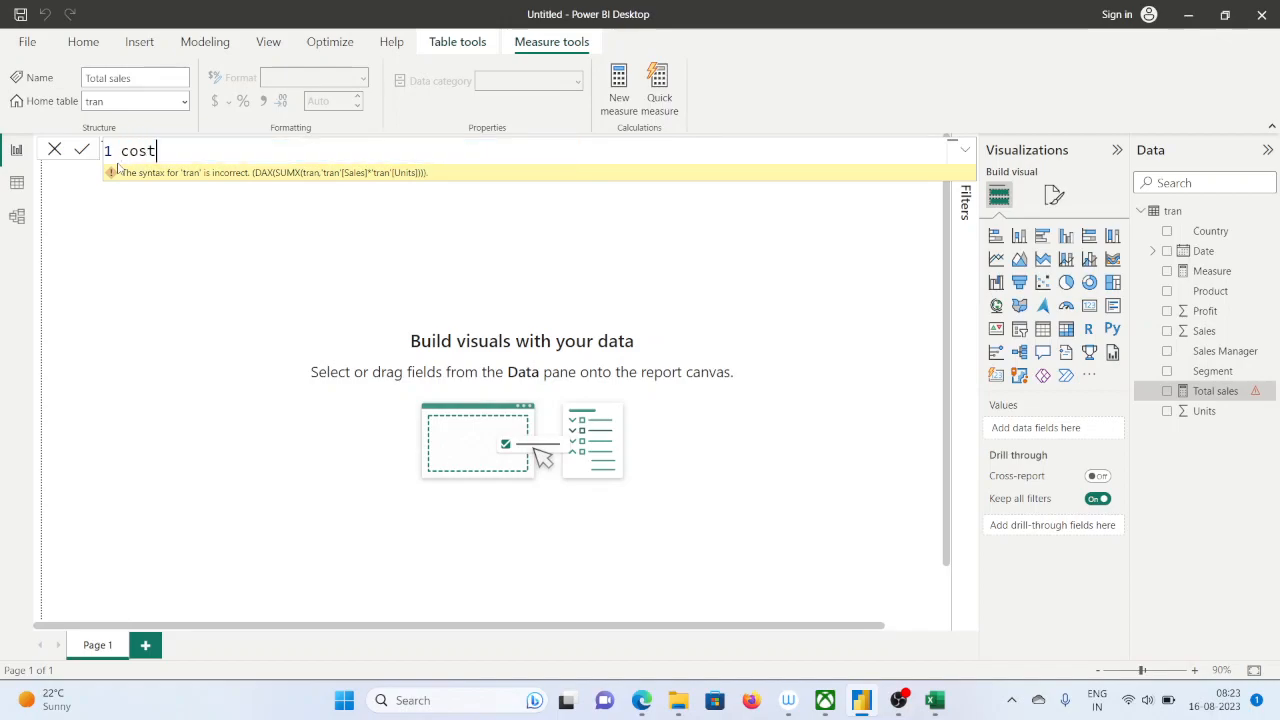
text(=u)
key(BackSpace)
text(sum()
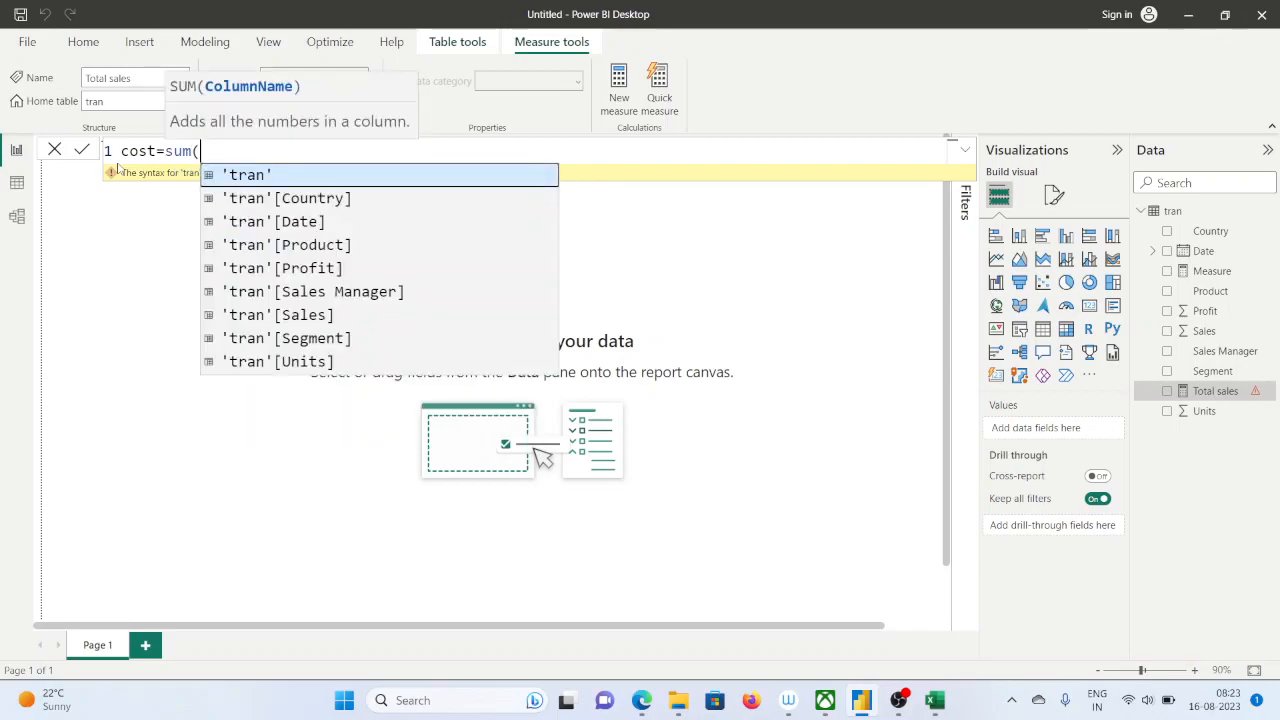
key(BackSpace)
key(BackSpace)
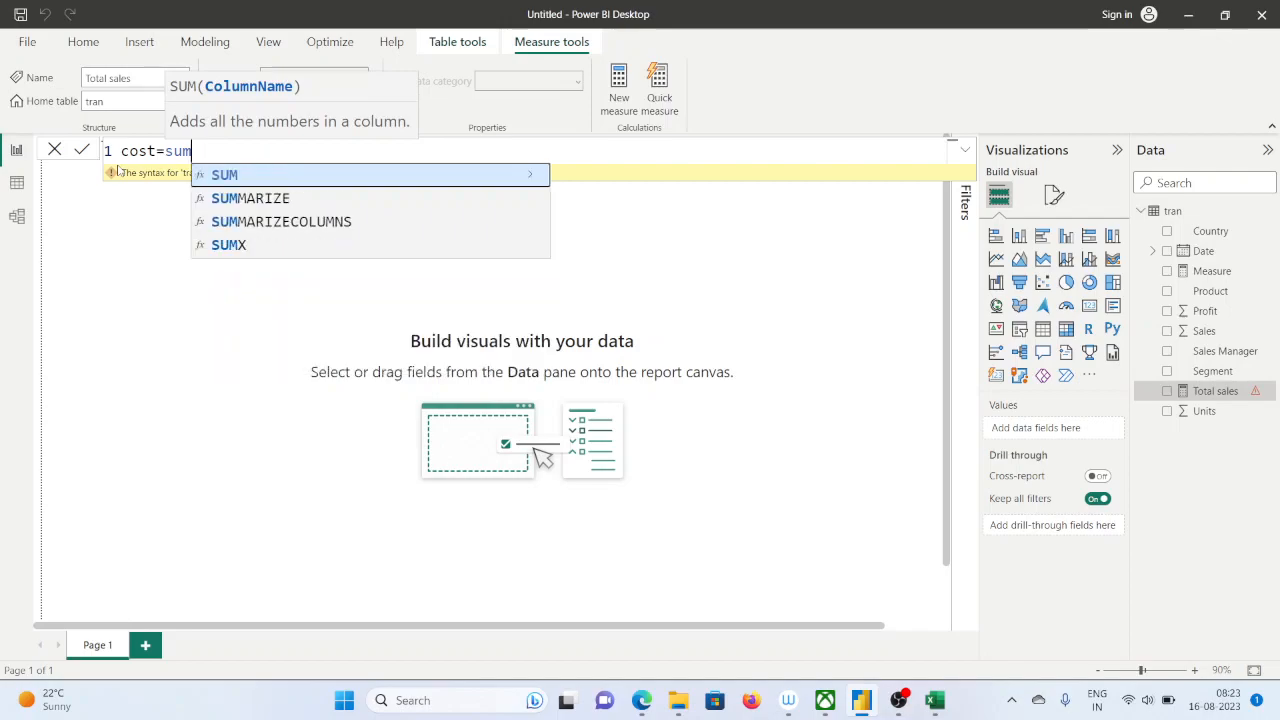
text(mx)
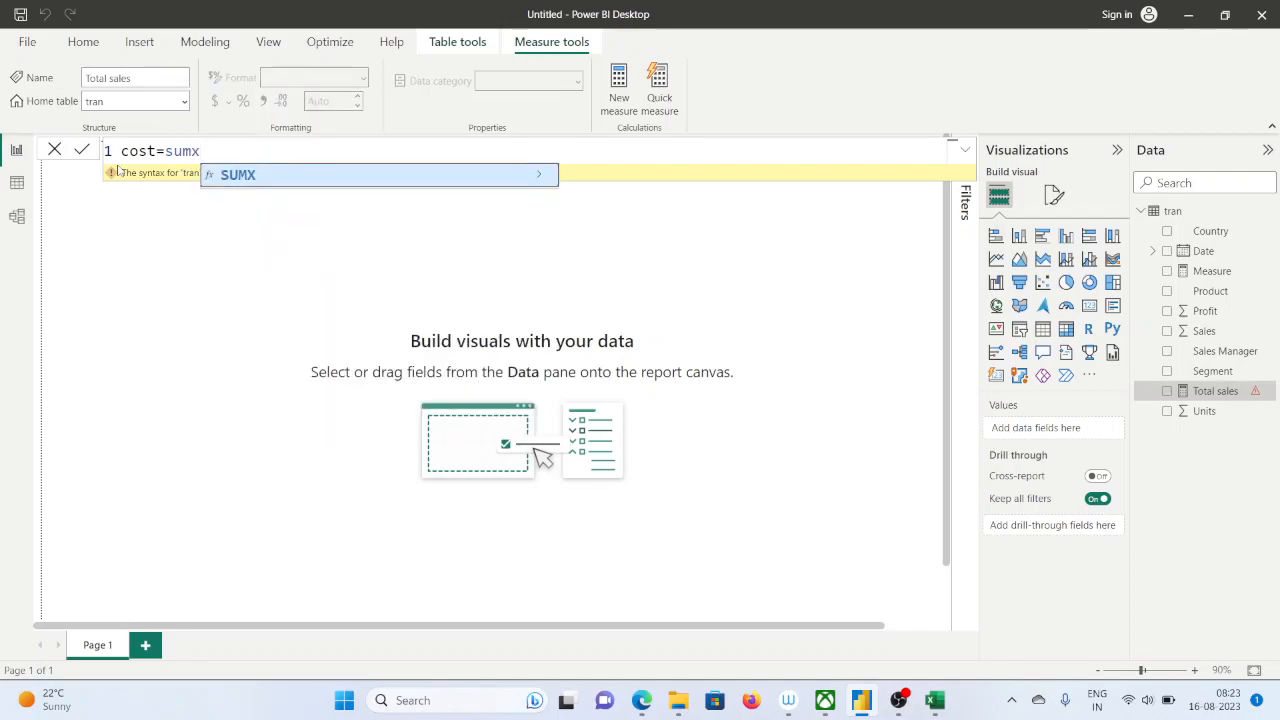
text(()
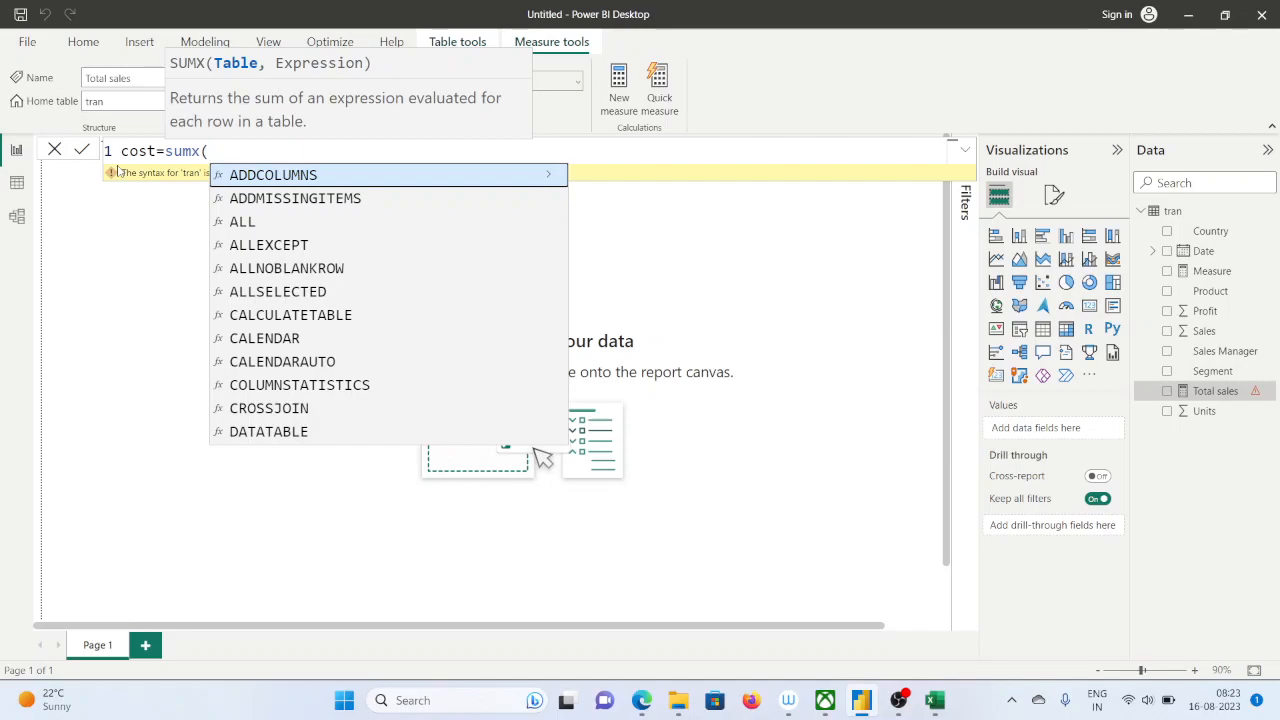
text(tra)
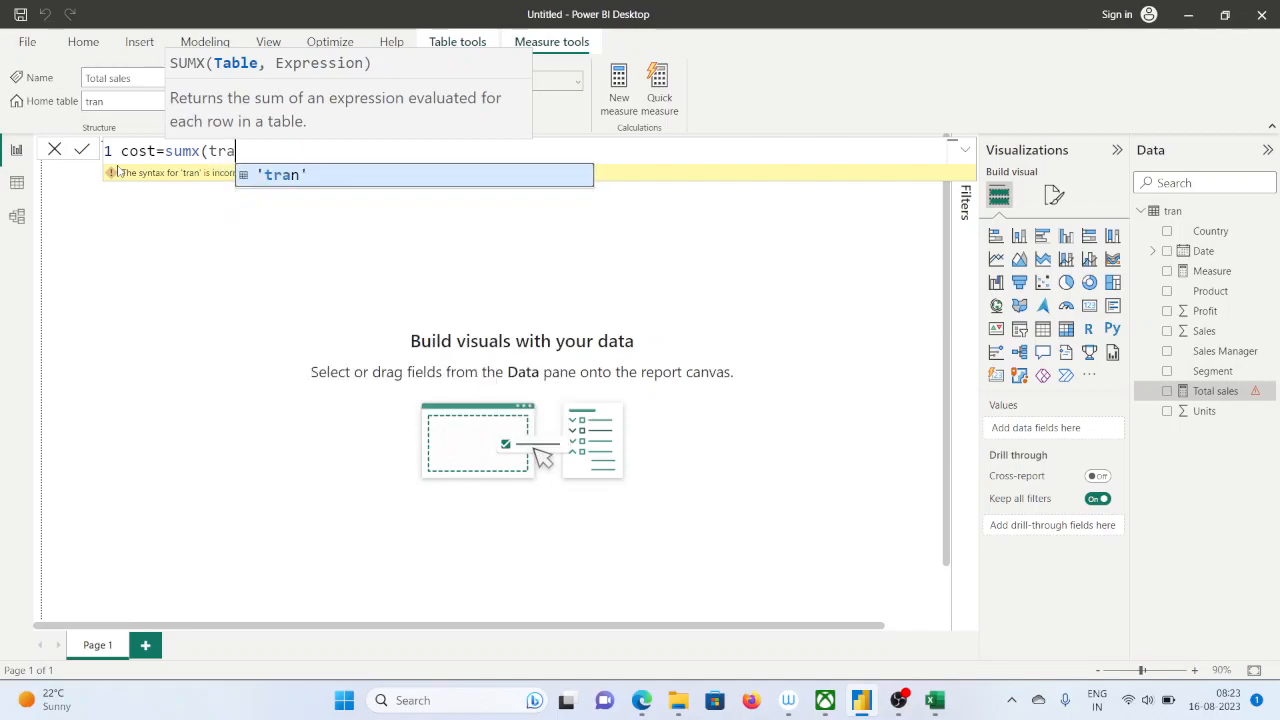
text(n)
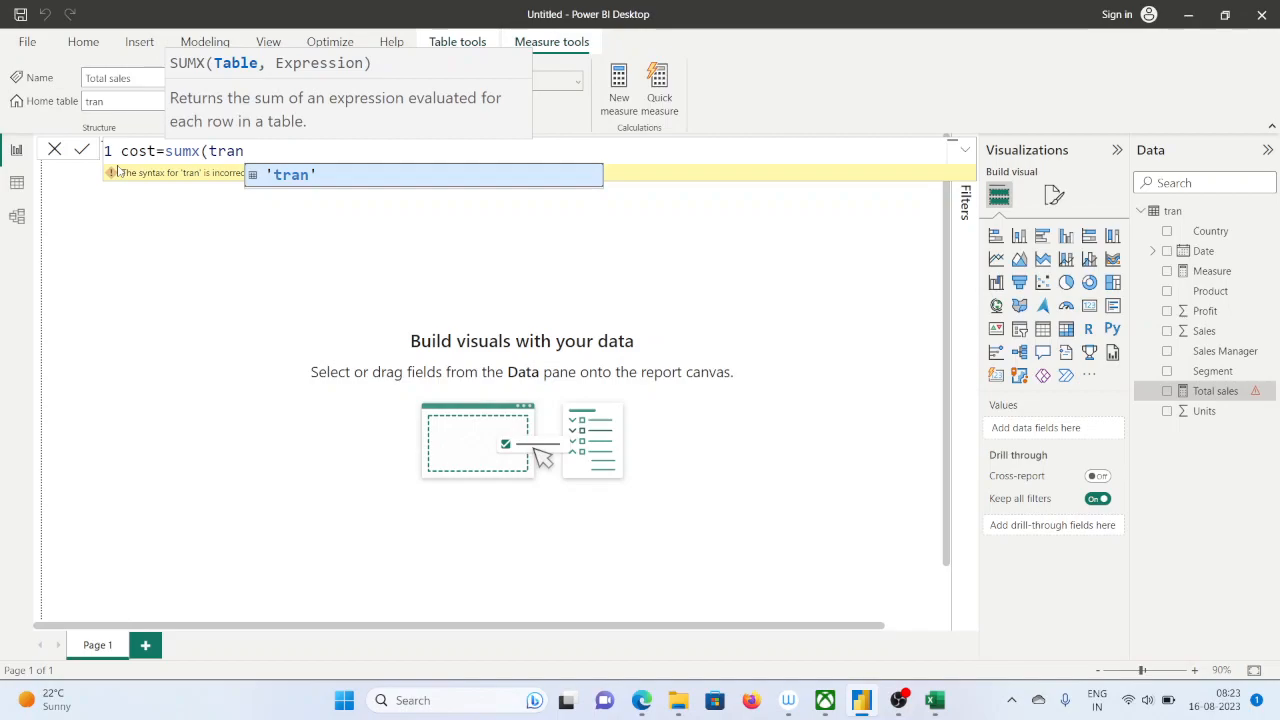
Enter 'tran' as the SUMX table argument and 'tran'[Sales] as the start of its expression
key(Tab)
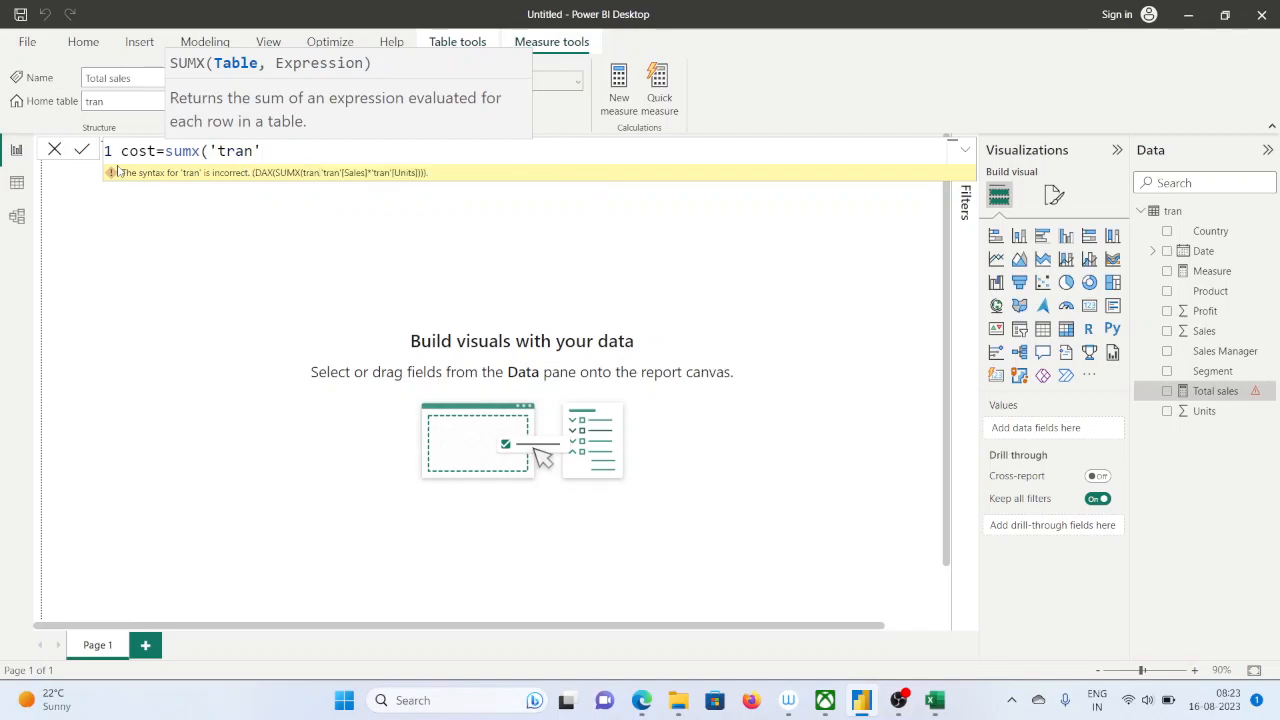
text(,tra)
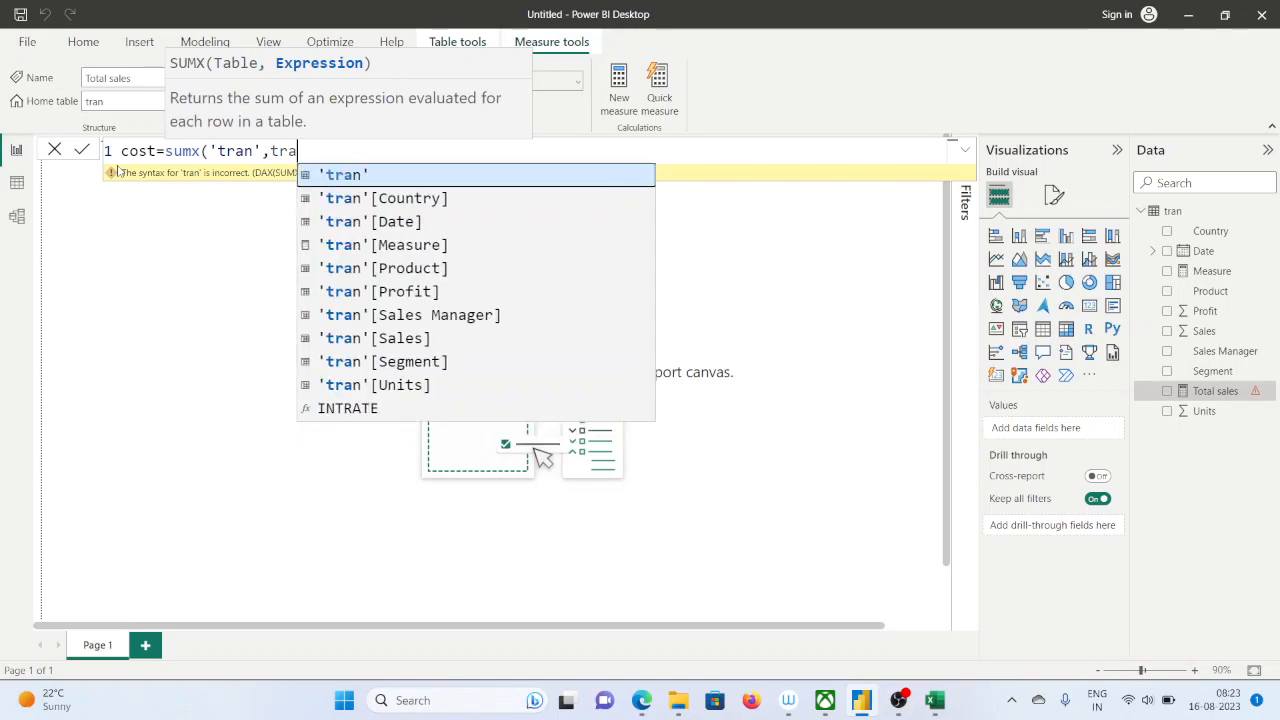
key(Down)
key(Down)
key(Down)
key(Down)
key(Down)
key(Down)
key(Down)
key(Tab)
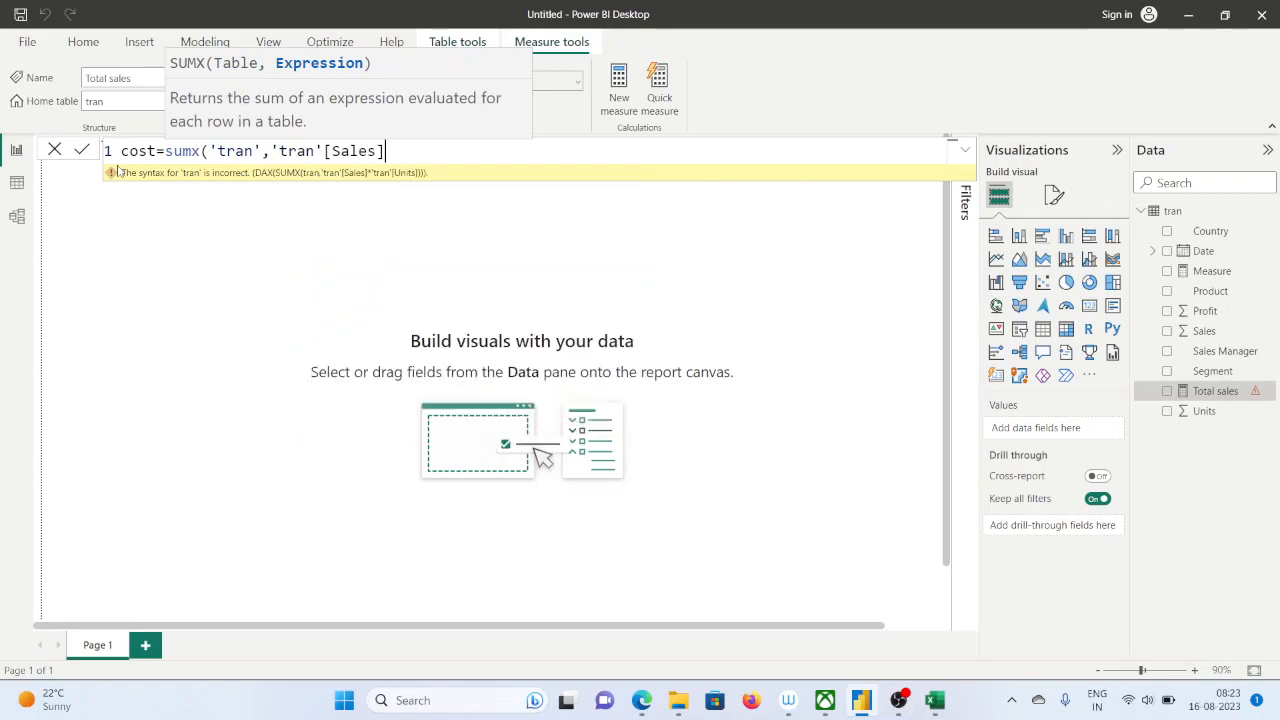
Multiply the expression by 'tran'[Units], close the parenthesis and commit the cost measure
text(*tra)
key(Down)
key(Down)
key(Down)
key(Down)
key(Down)
key(Down)
key(Down)
key(Down)
key(Down)
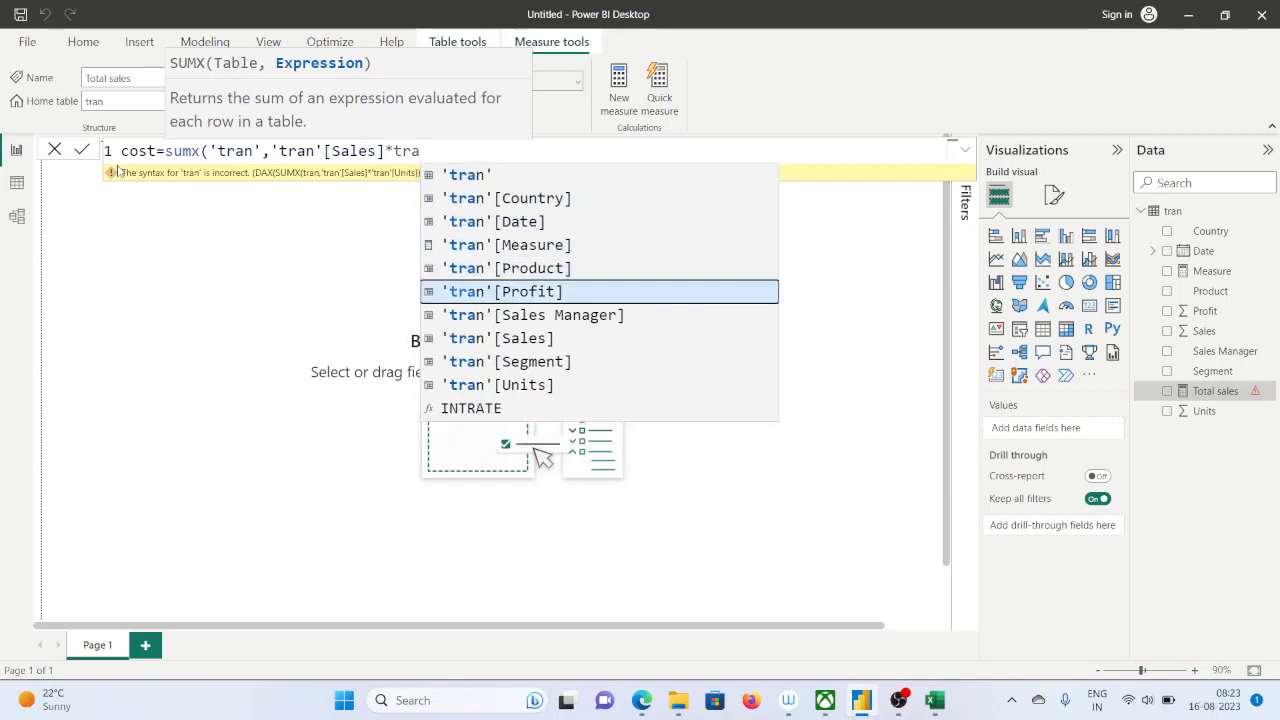
key(Tab)
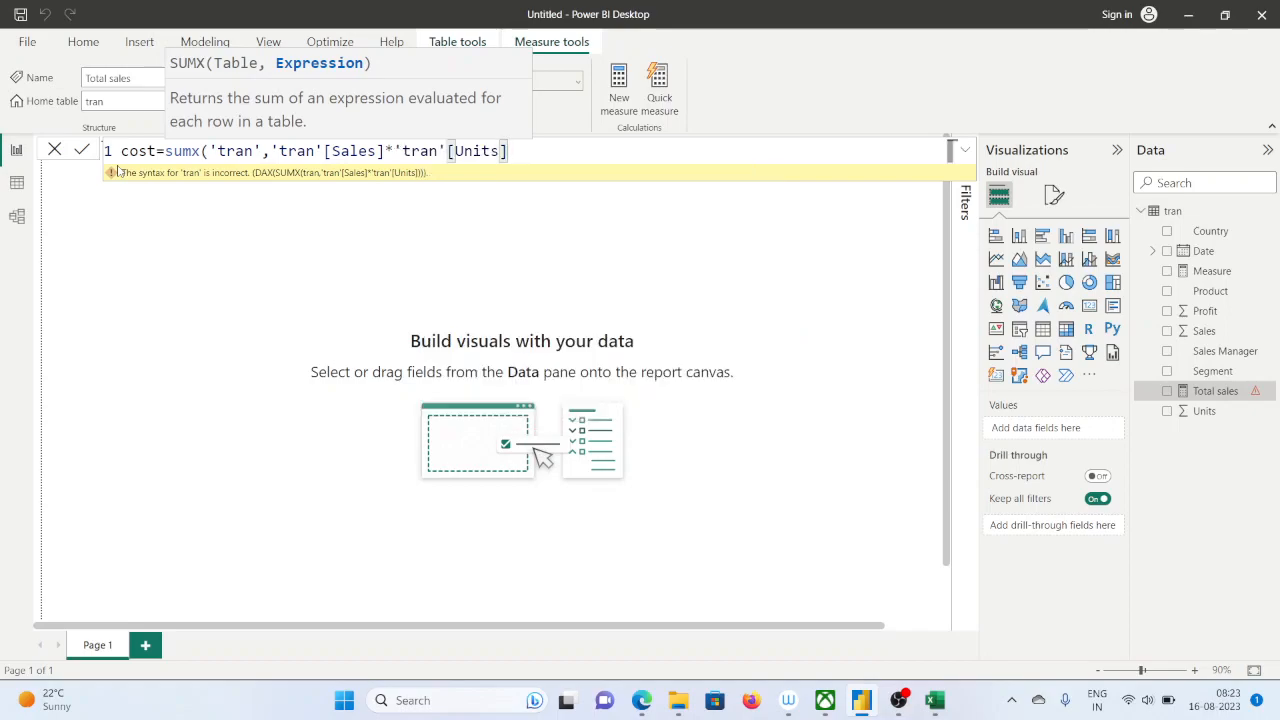
text())
key(Return)
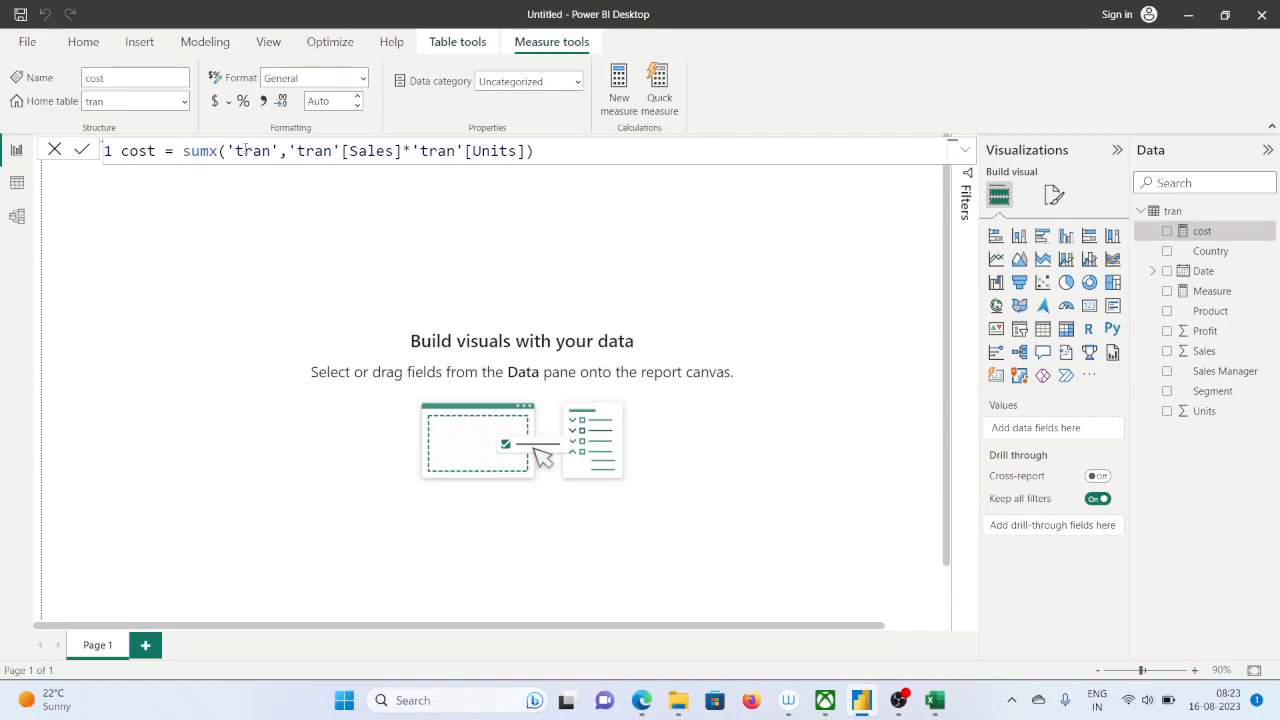
Examine the quoted 'tran' table argument in the cost formula
click(254, 151)
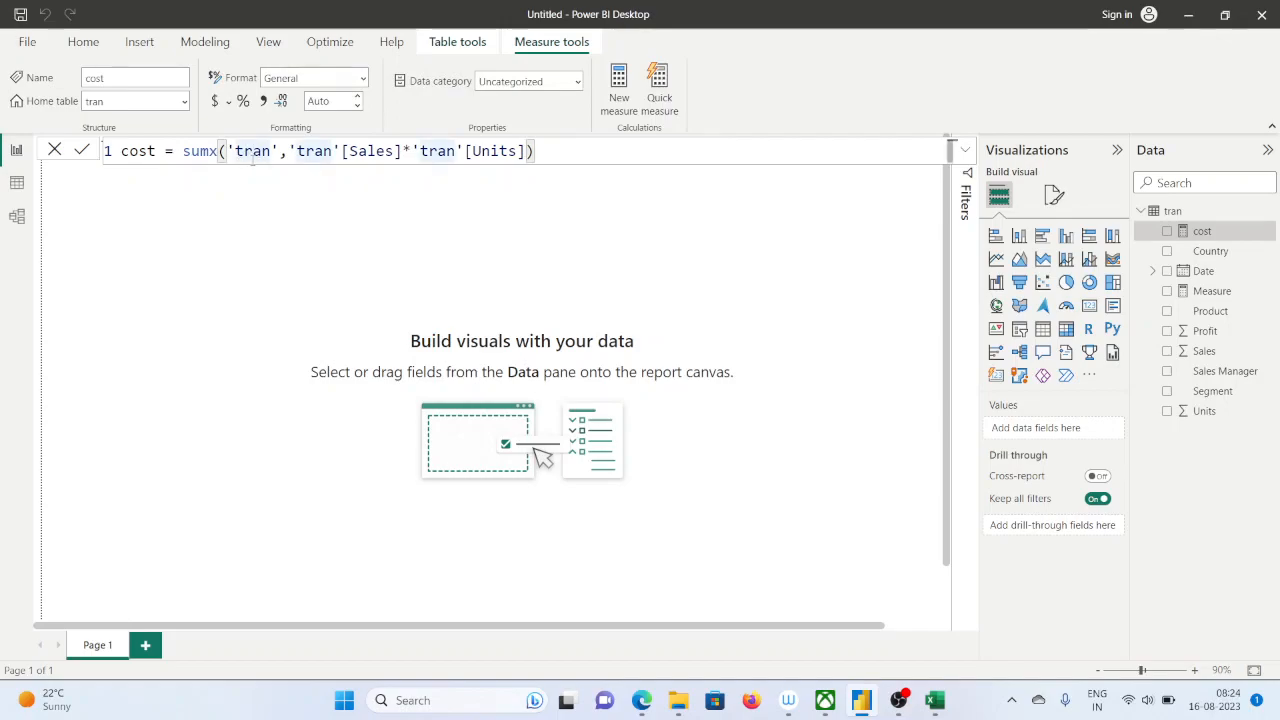
double_click(252, 151)
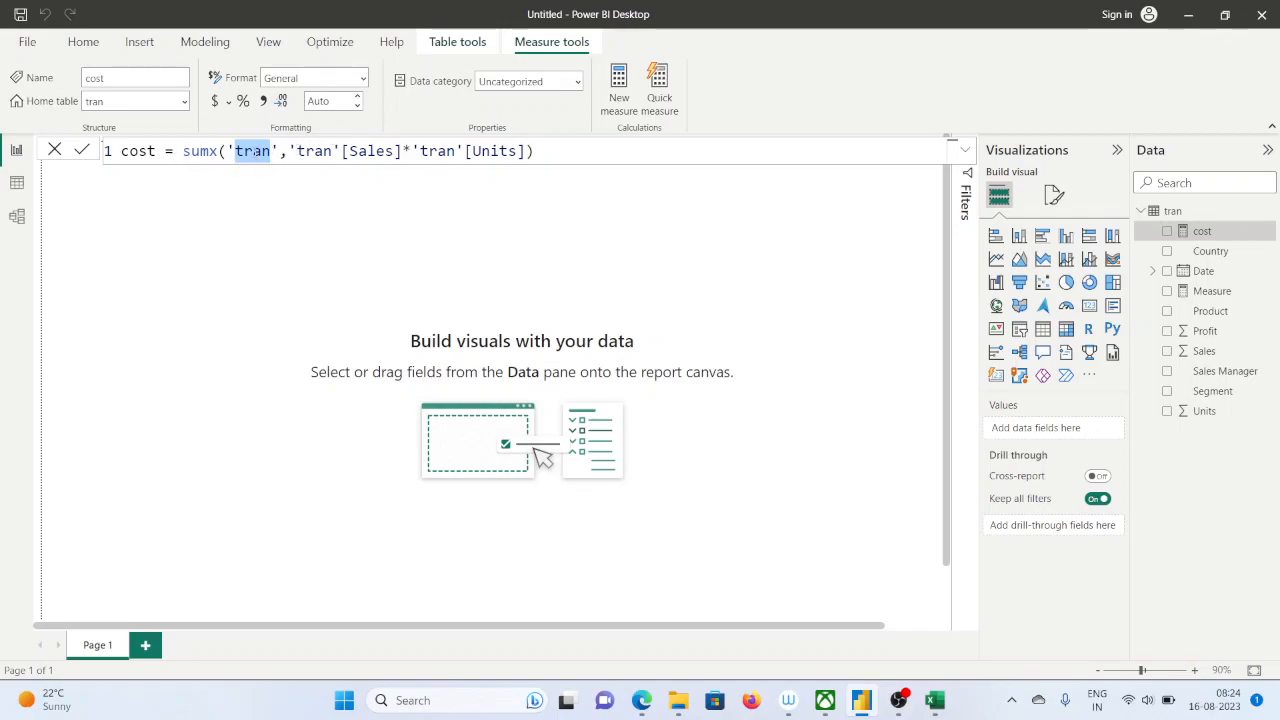
click(256, 152)
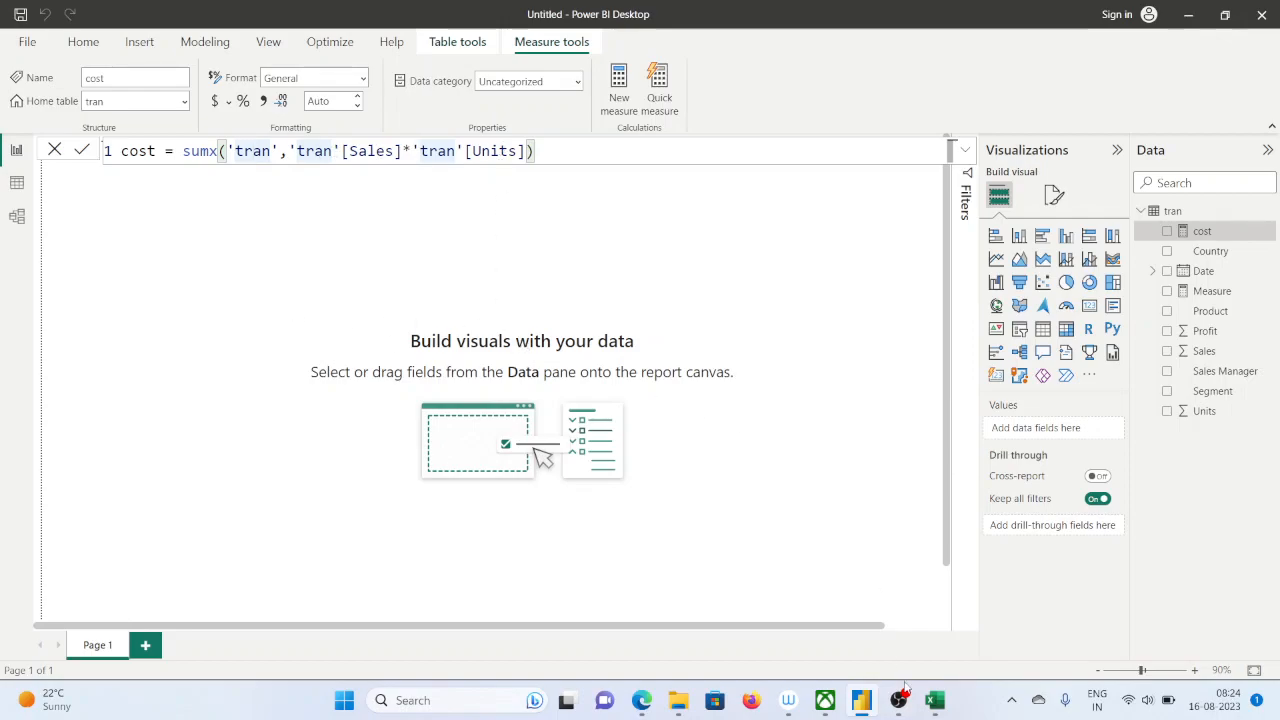
Switch to the Sales_dax workbook in Excel, inspect the row formulas in the Total sales column, and return to Power BI Desktop
click(935, 700)
scroll(820, 400, up, 15)
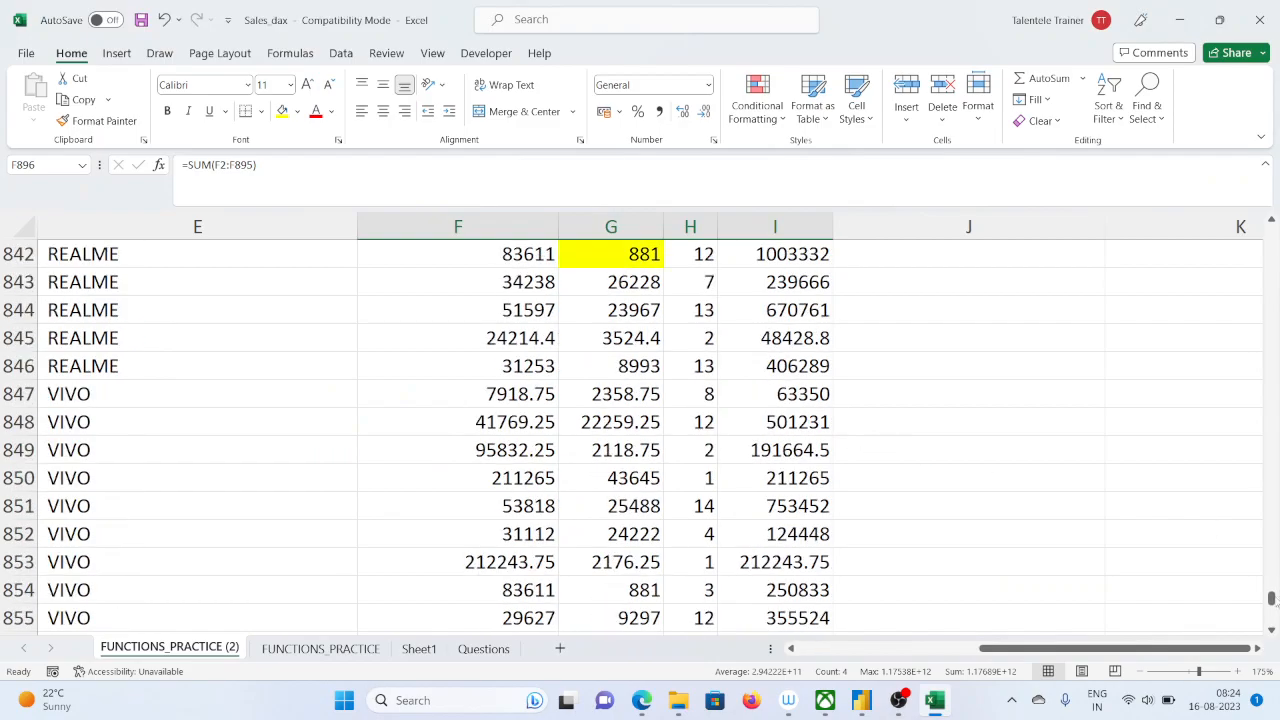
scroll(1270, 590, up, 20)
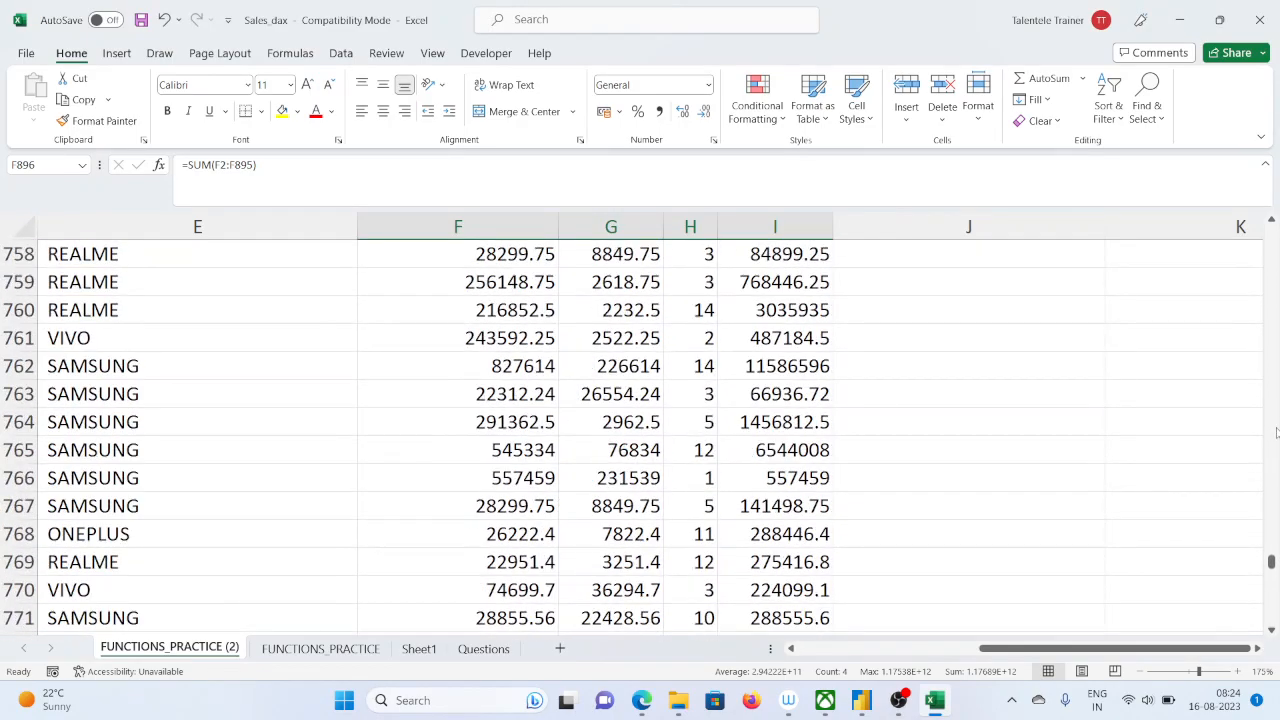
drag(1270, 562, 1270, 232)
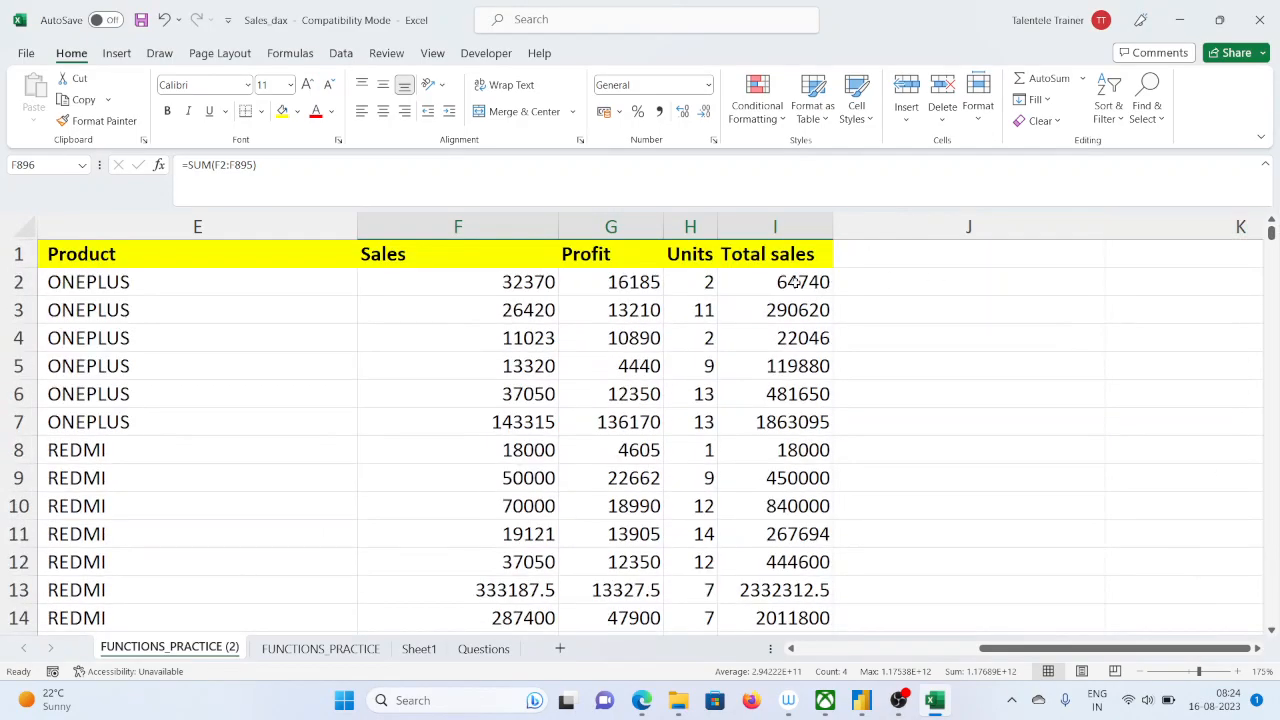
click(793, 282)
click(805, 311)
click(798, 362)
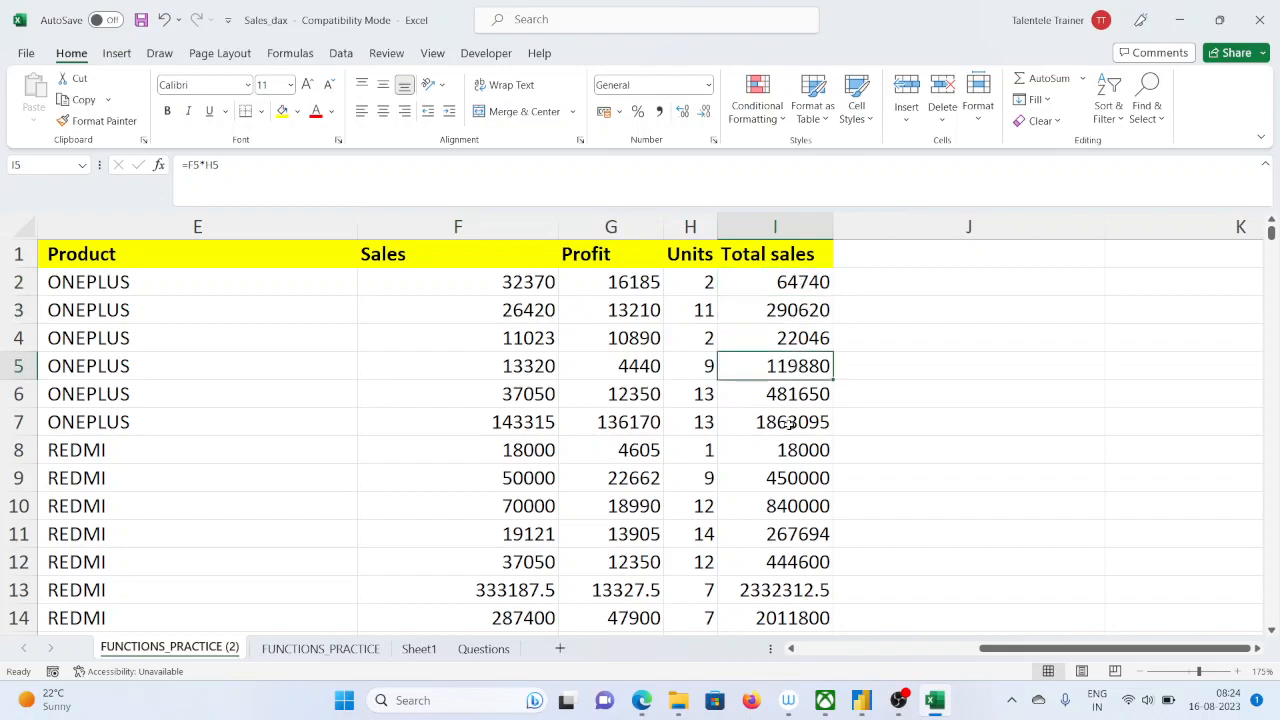
click(790, 424)
click(1180, 22)
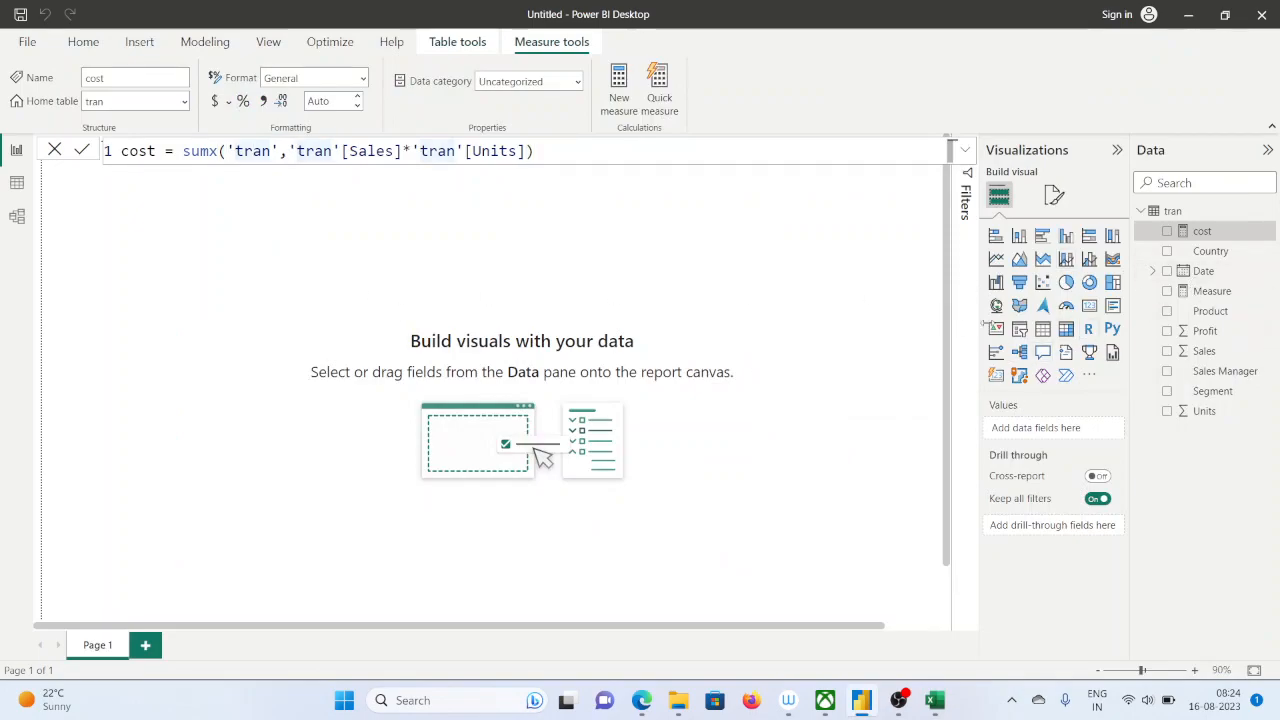
Add a card visual near the top of the report page, widen it and show the cost measure in it
click(1089, 306)
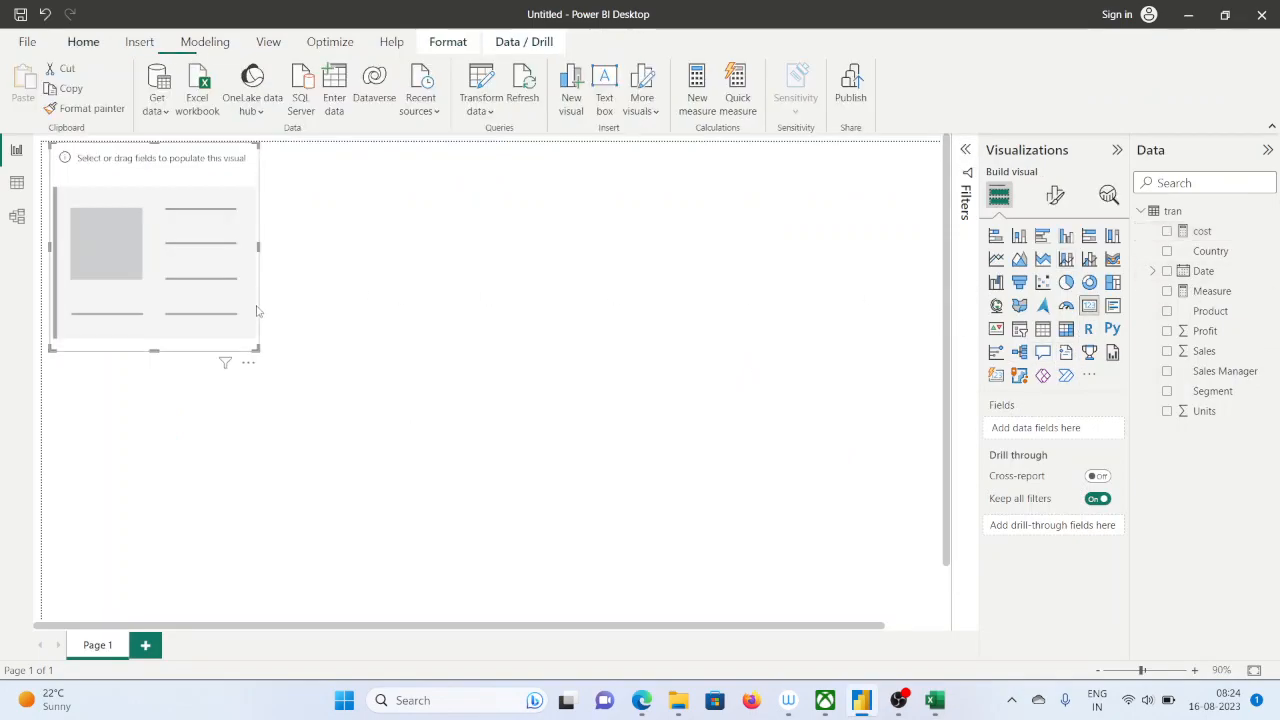
drag(177, 290, 276, 321)
drag(357, 381, 593, 321)
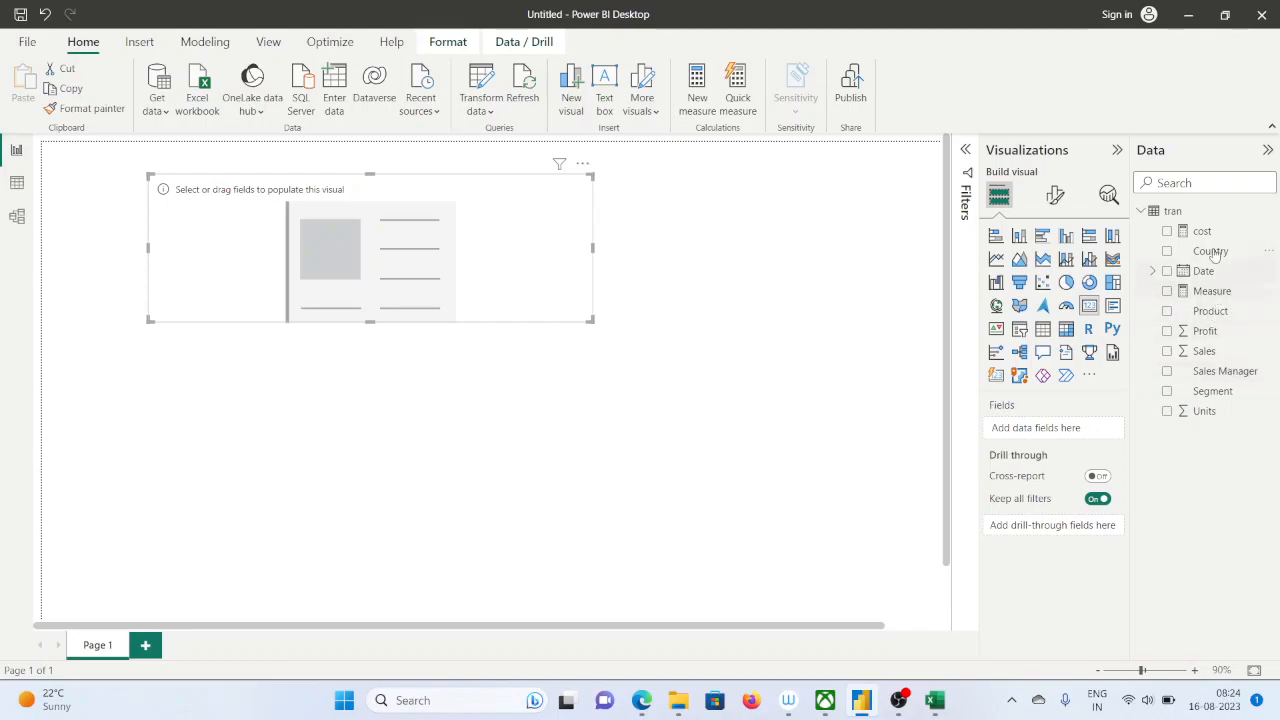
drag(1210, 232, 423, 266)
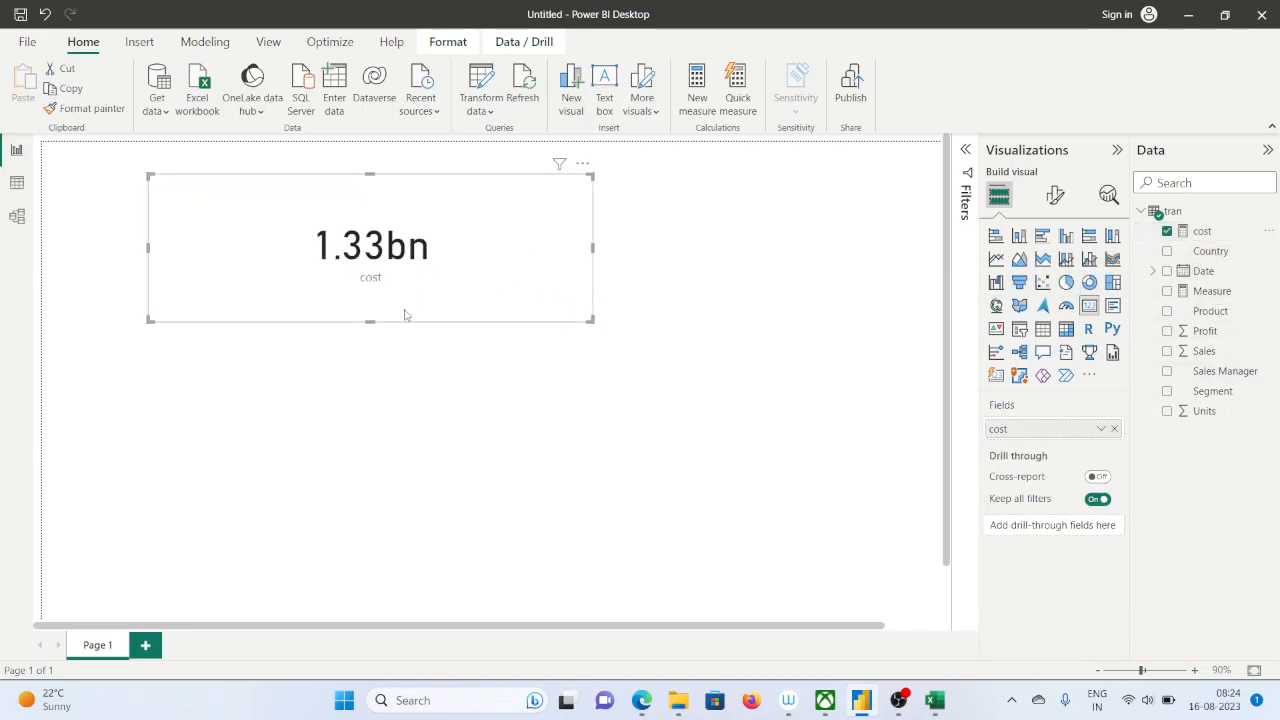
drag(591, 321, 500, 315)
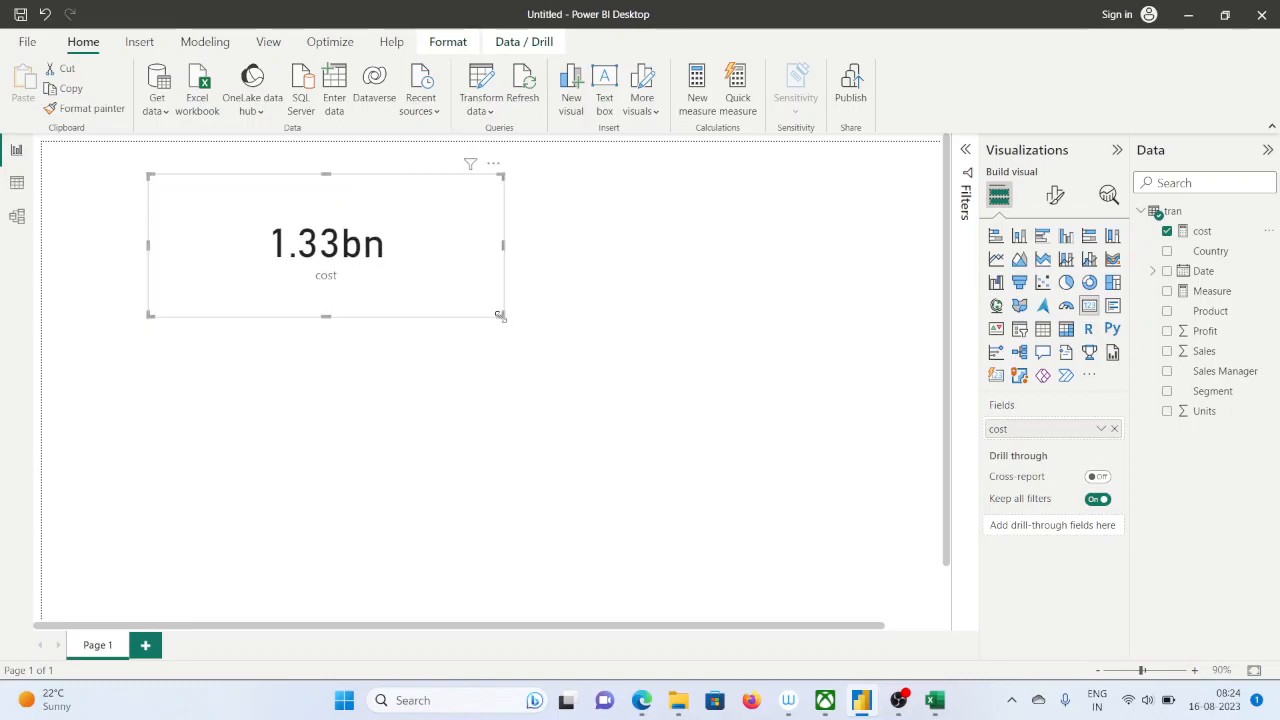
Set the display units of the cost card's callout value to None
click(1056, 195)
click(1005, 310)
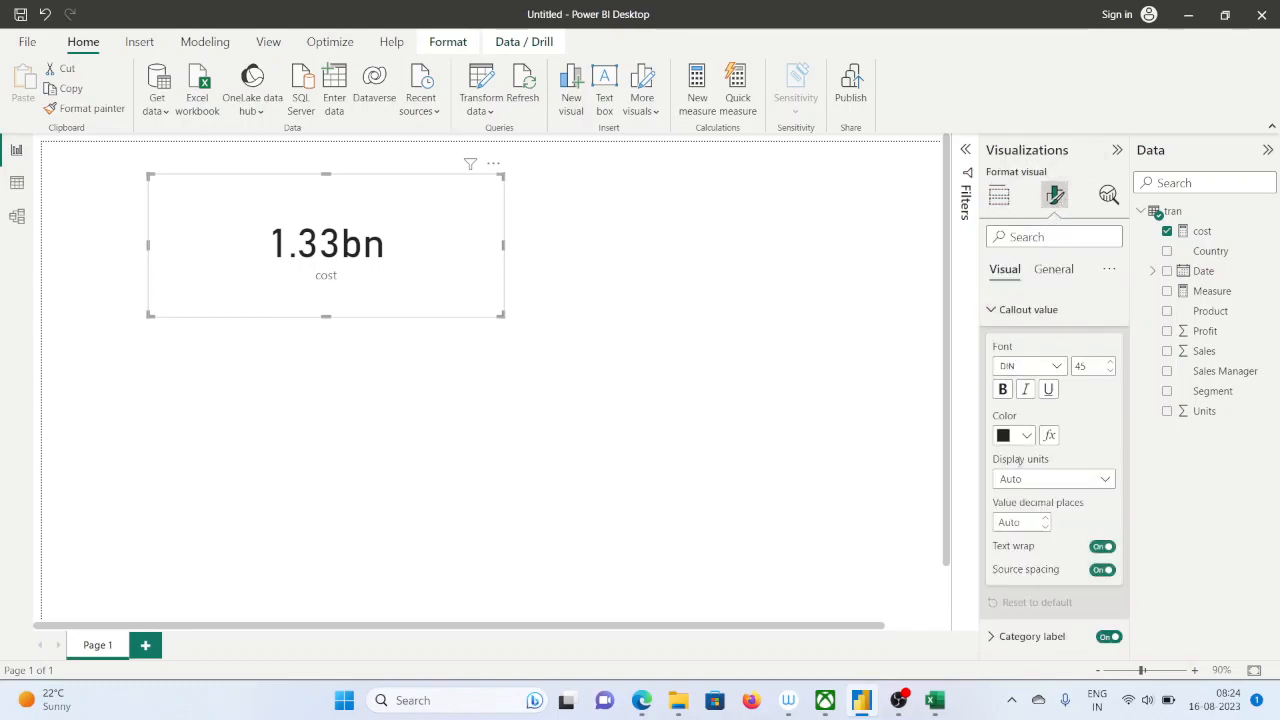
click(1045, 480)
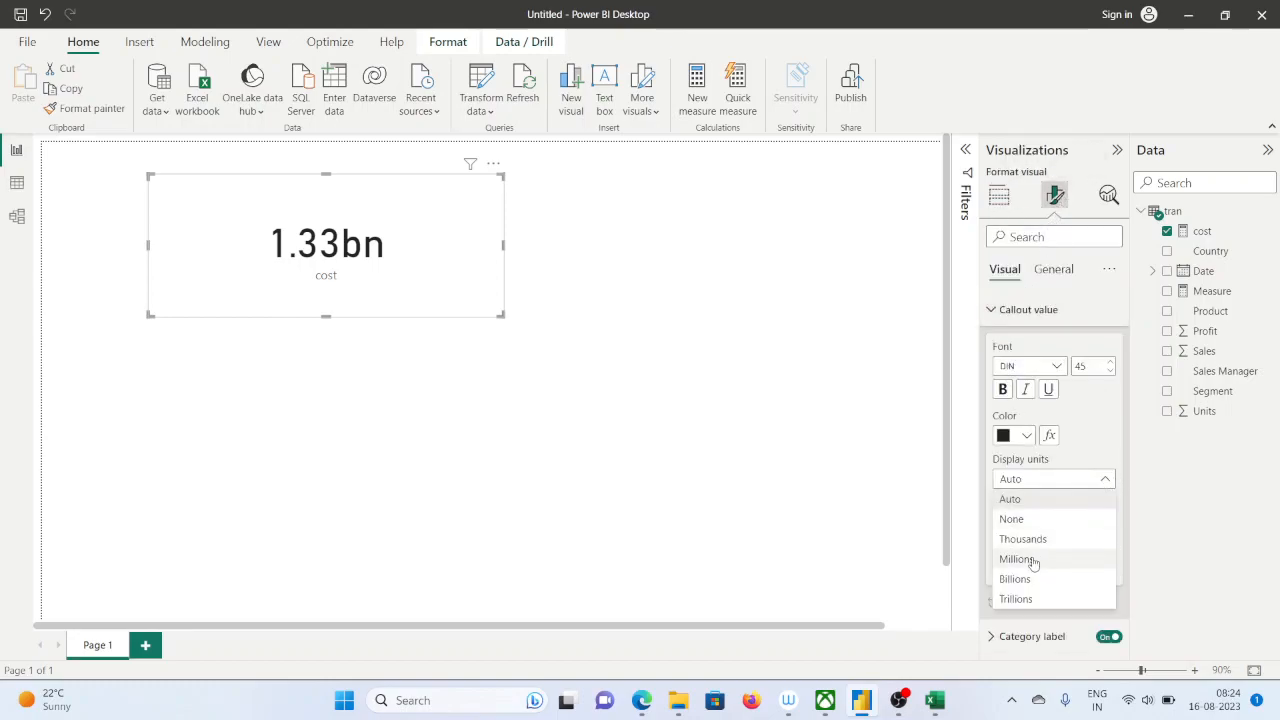
click(1012, 519)
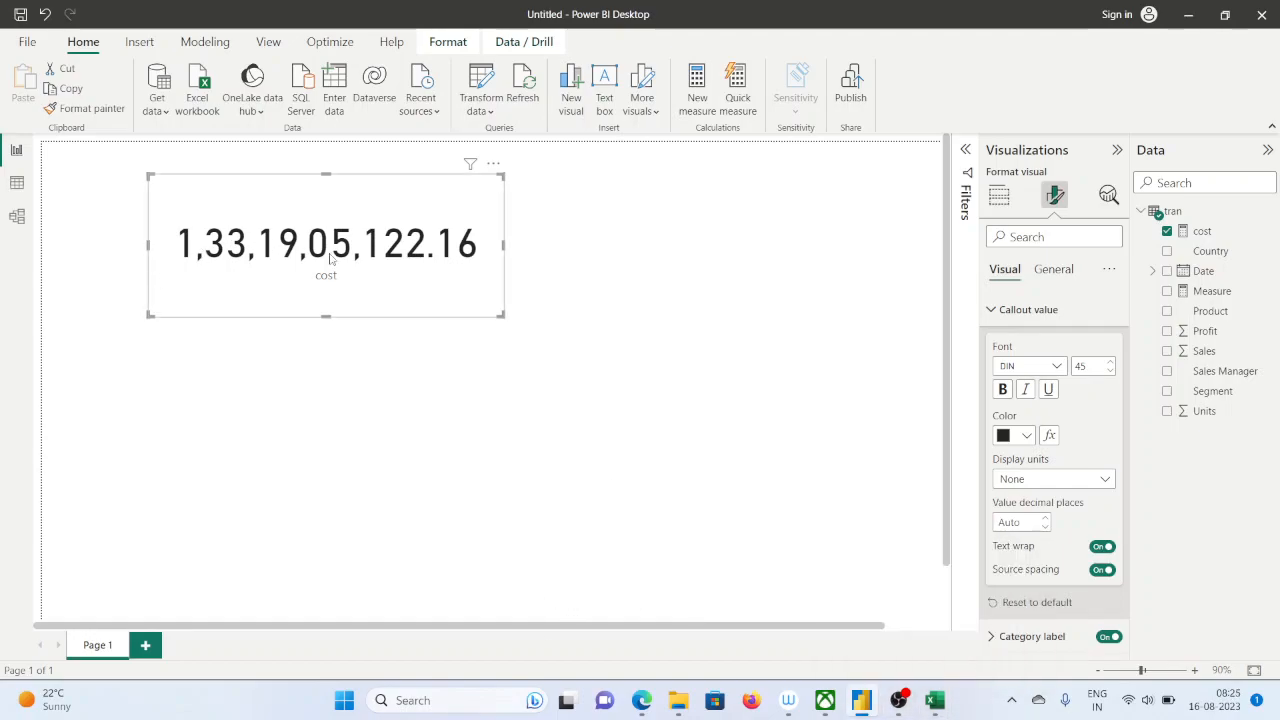
Switch to the Sales_dax workbook in Excel, inspect the Total sales sum in I896, and return to Power BI Desktop
click(935, 700)
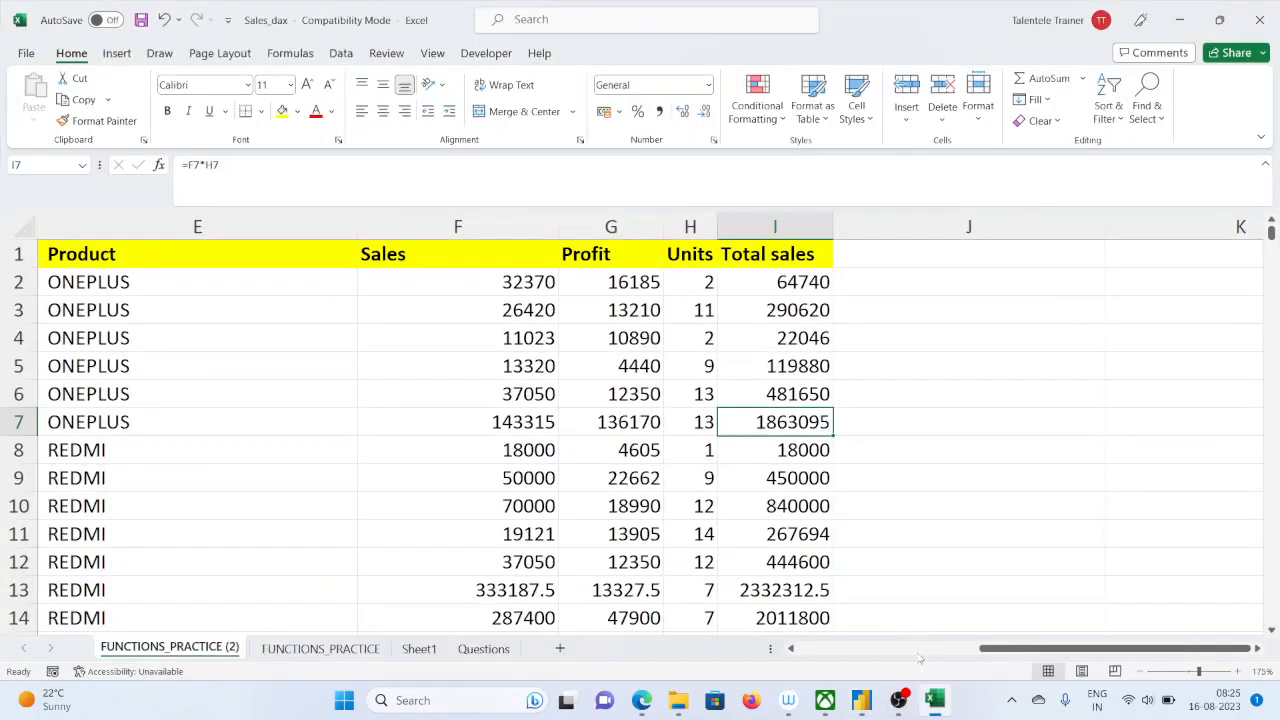
scroll(852, 585, down, 16)
drag(1271, 254, 1268, 625)
click(820, 590)
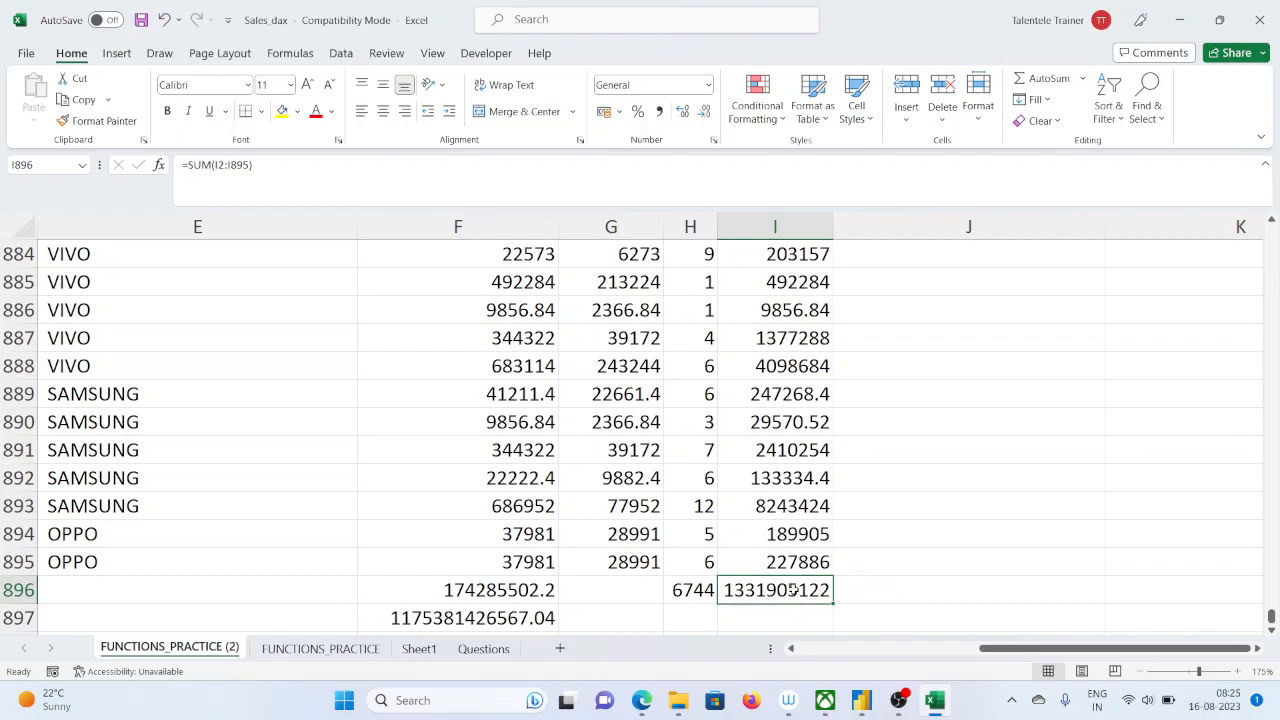
click(1183, 20)
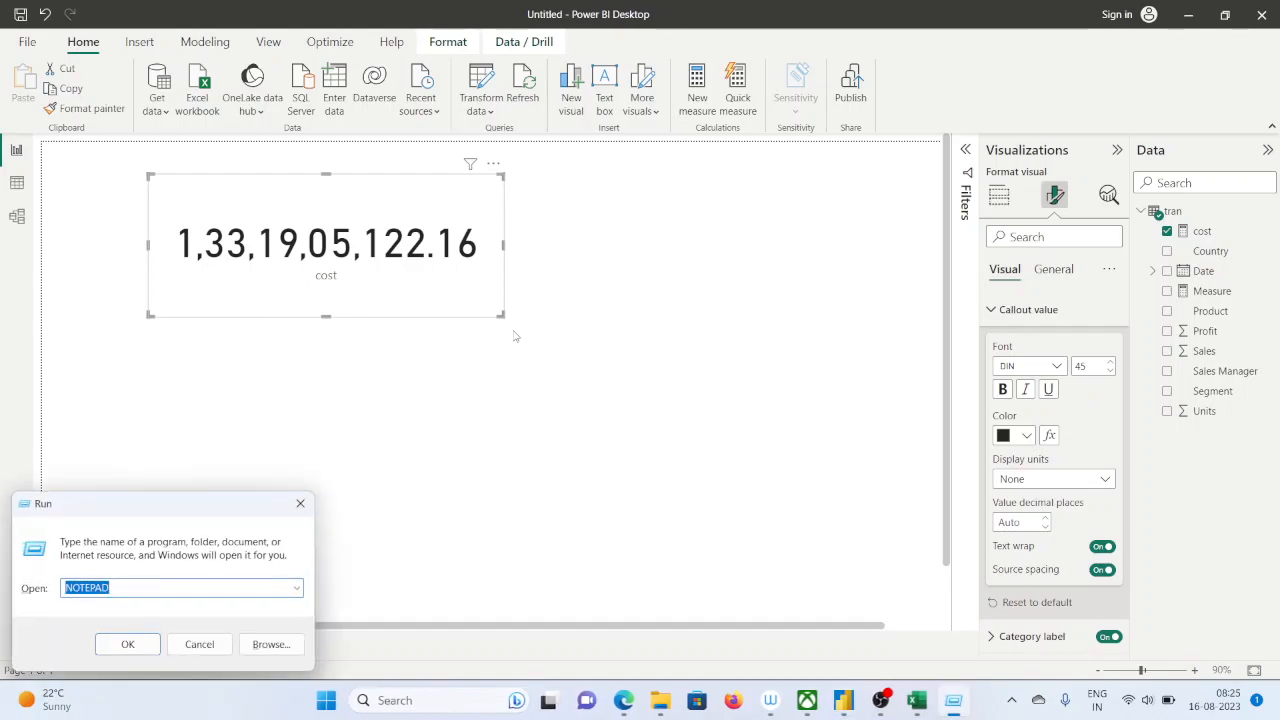
Open Notepad, paste a copy of the complete cost measure formula into it, and return to Power BI Desktop
key(Return)
click(1101, 116)
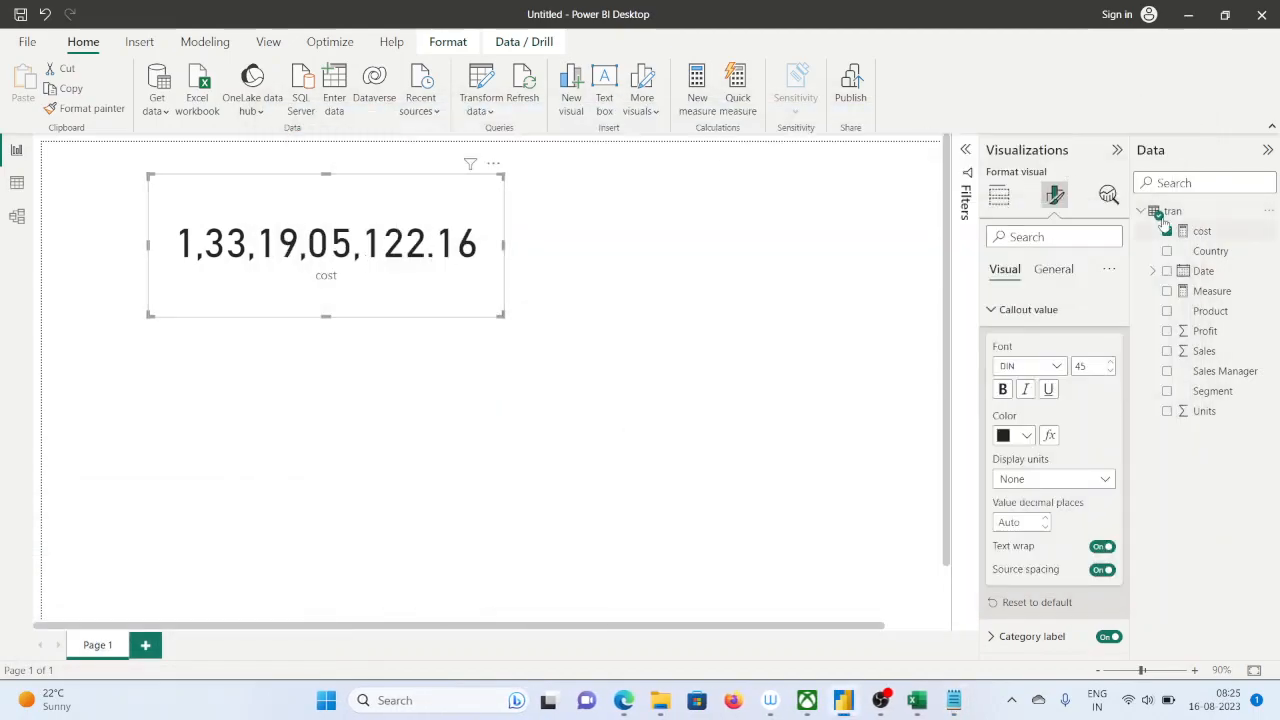
click(1200, 231)
drag(536, 151, 75, 150)
key(ctrl+c)
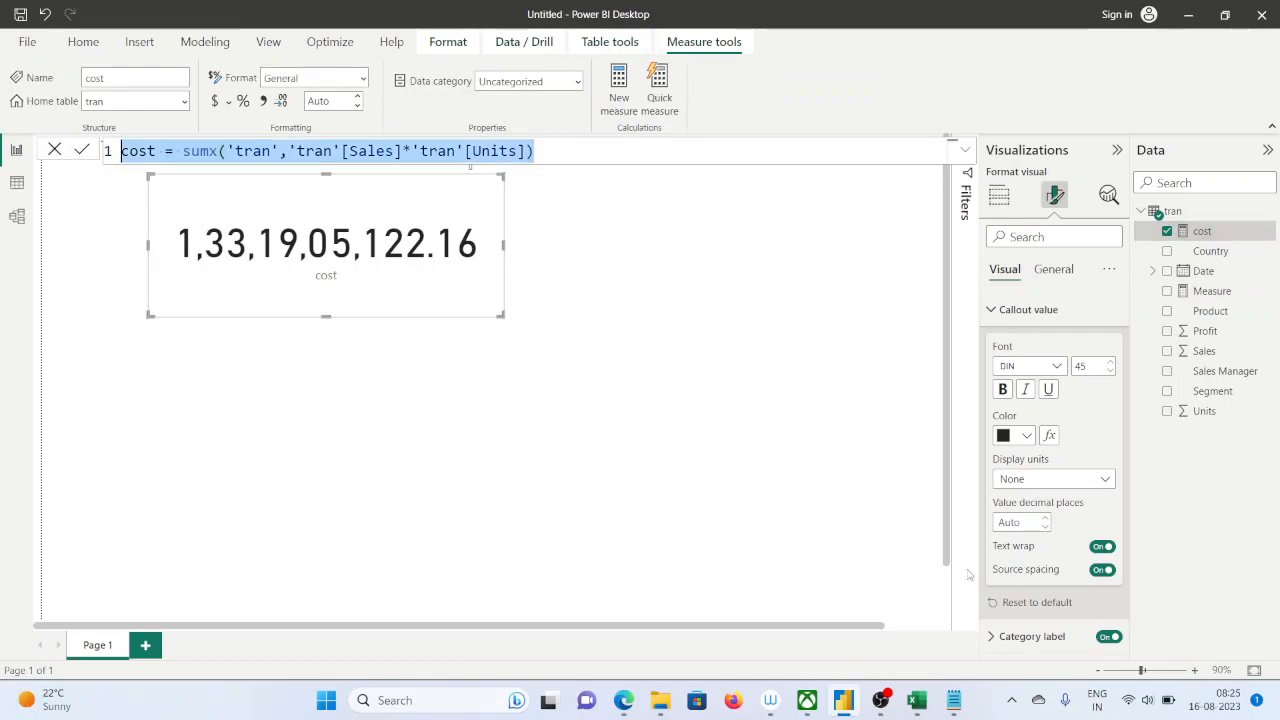
click(957, 704)
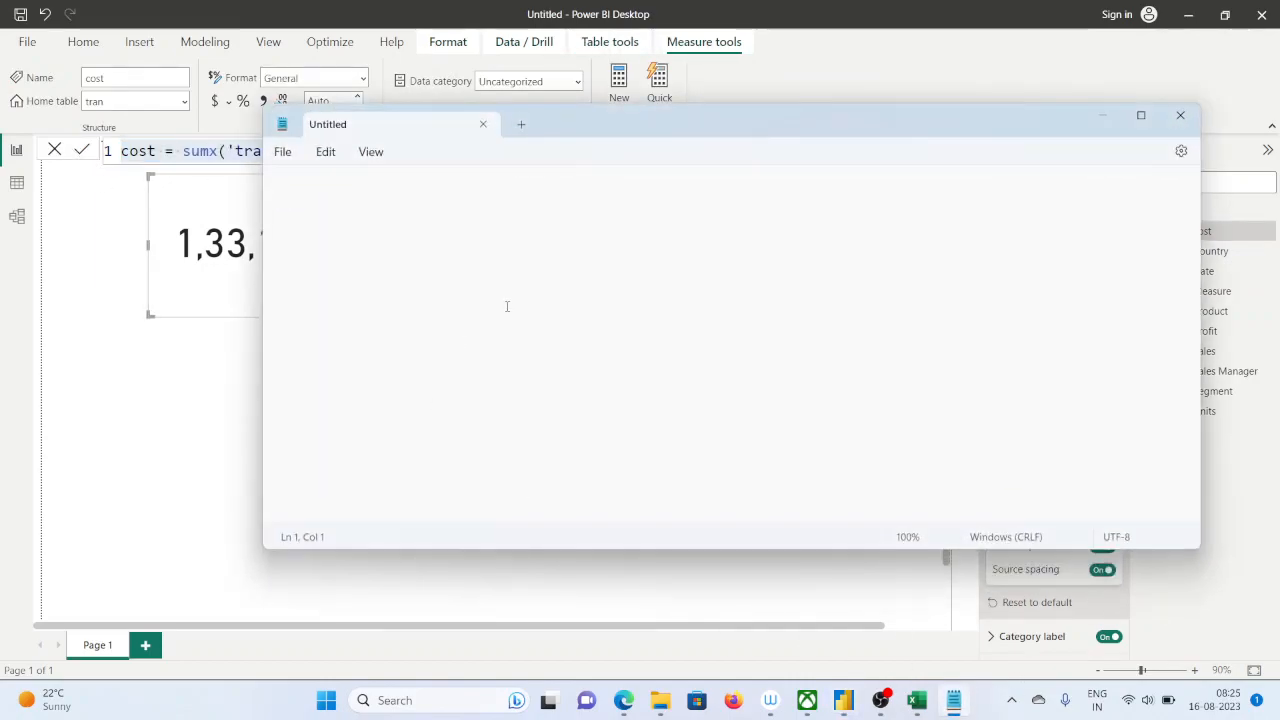
key(ctrl+v)
key(Return)
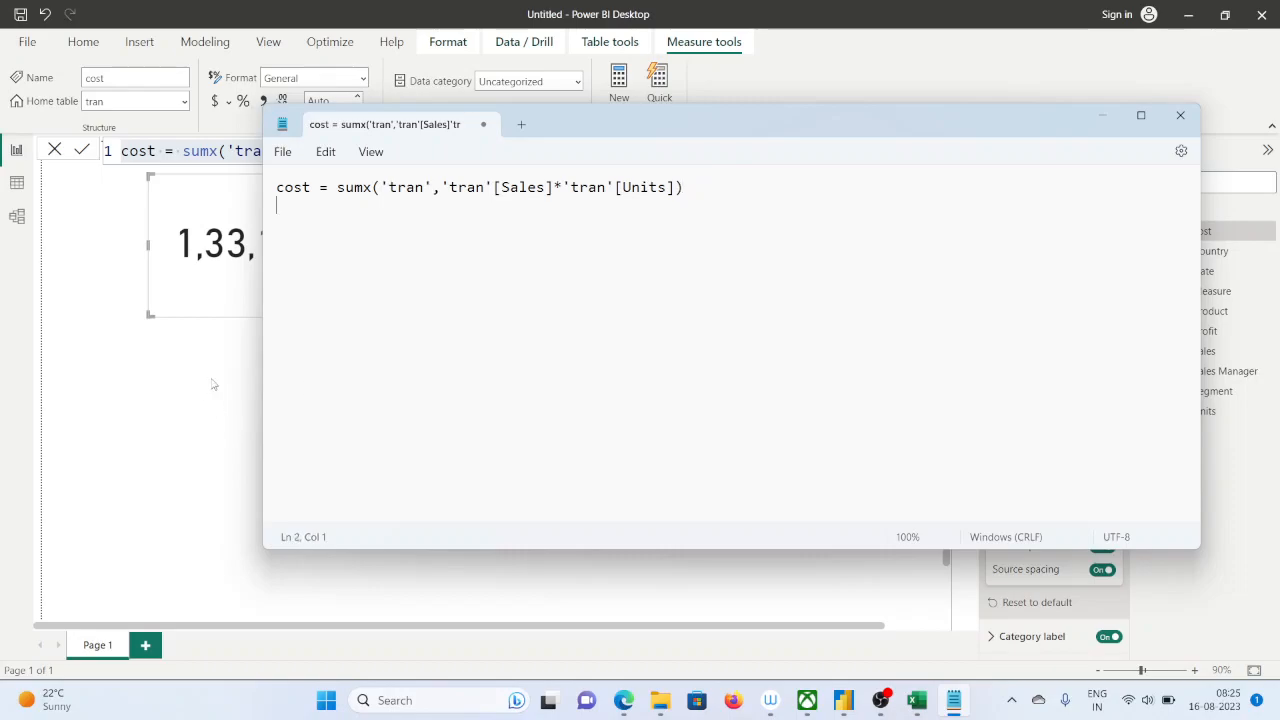
click(213, 389)
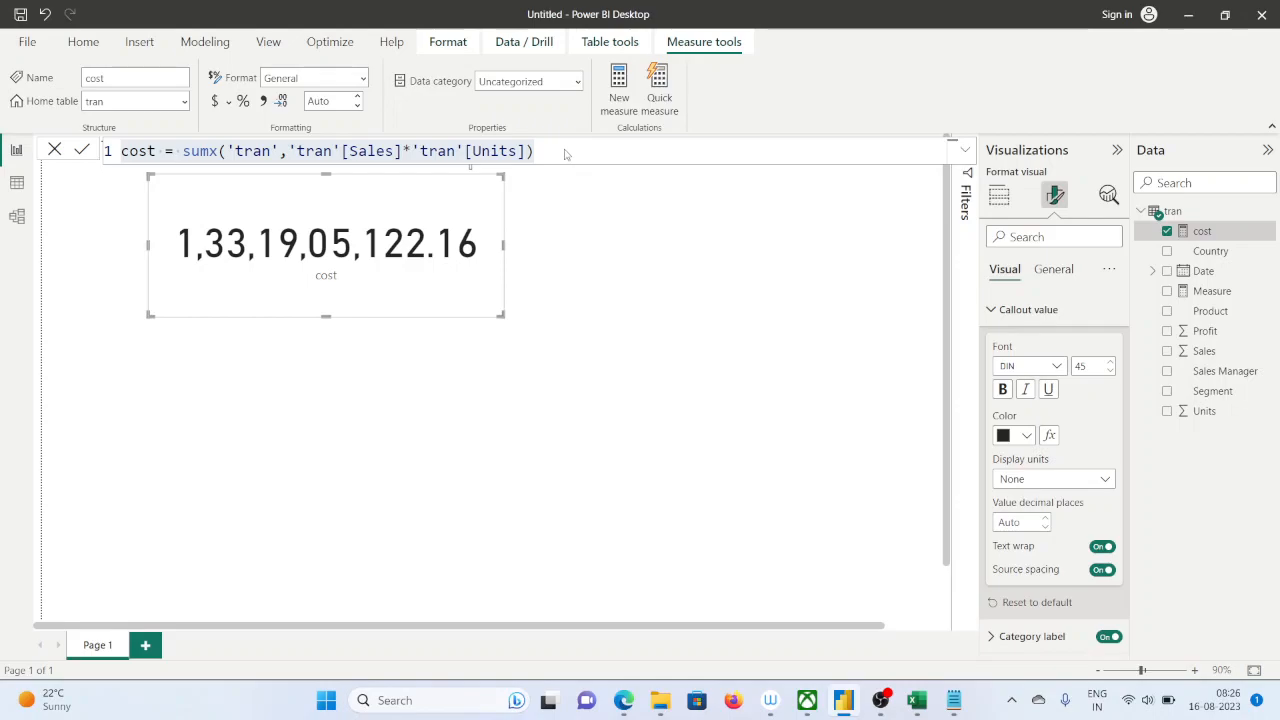
Write the expression sum(sales)*sum(quanity) in a new Notepad window and select all of it
key(super+r)
key(Return)
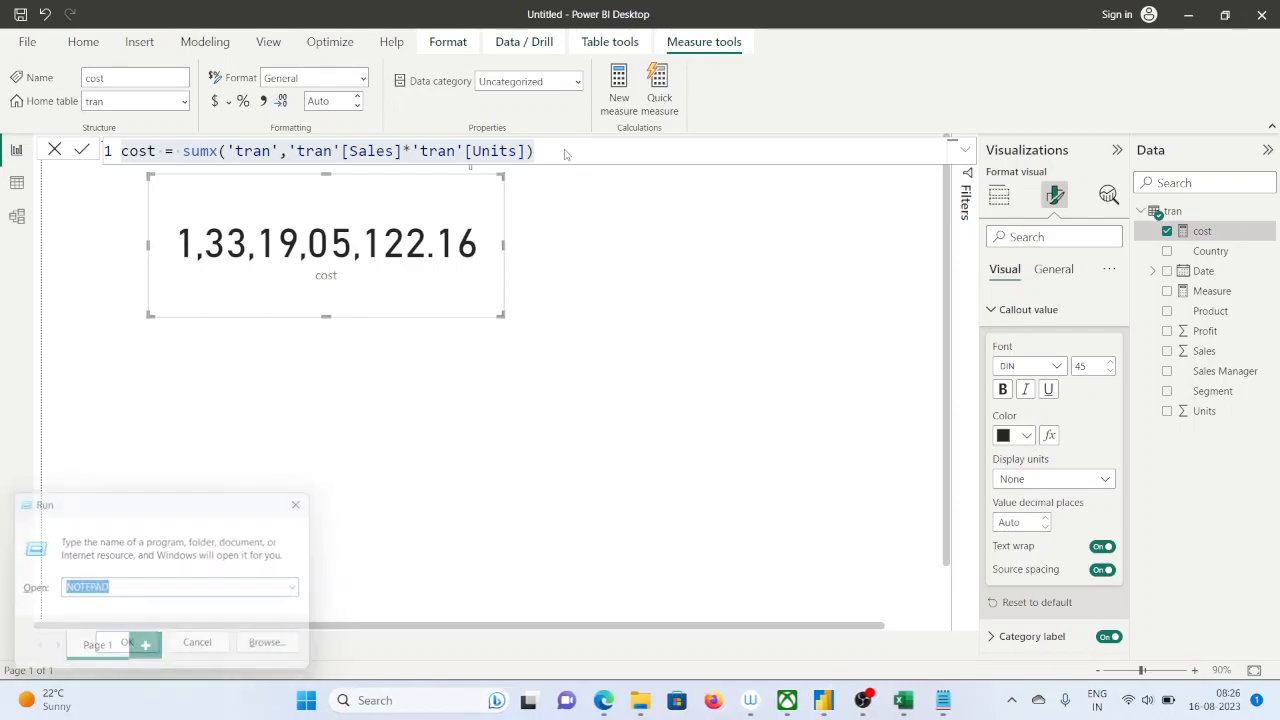
text(sum(sales)
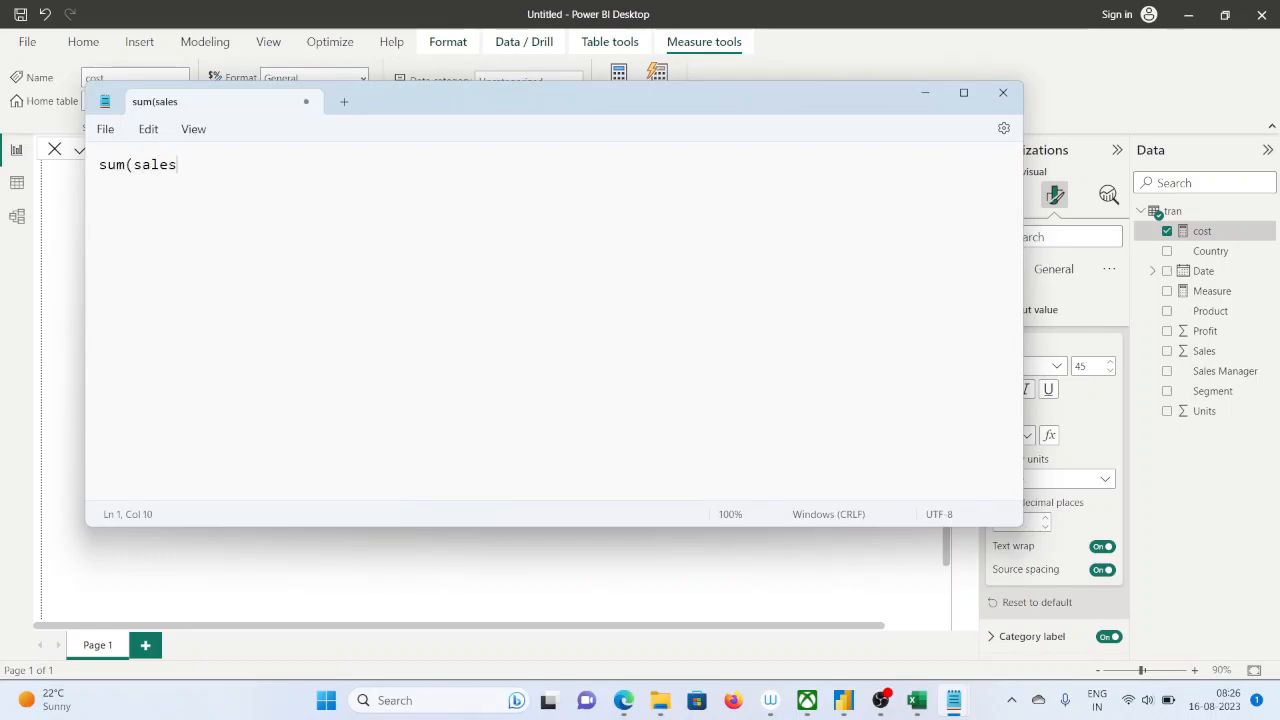
text()*su)
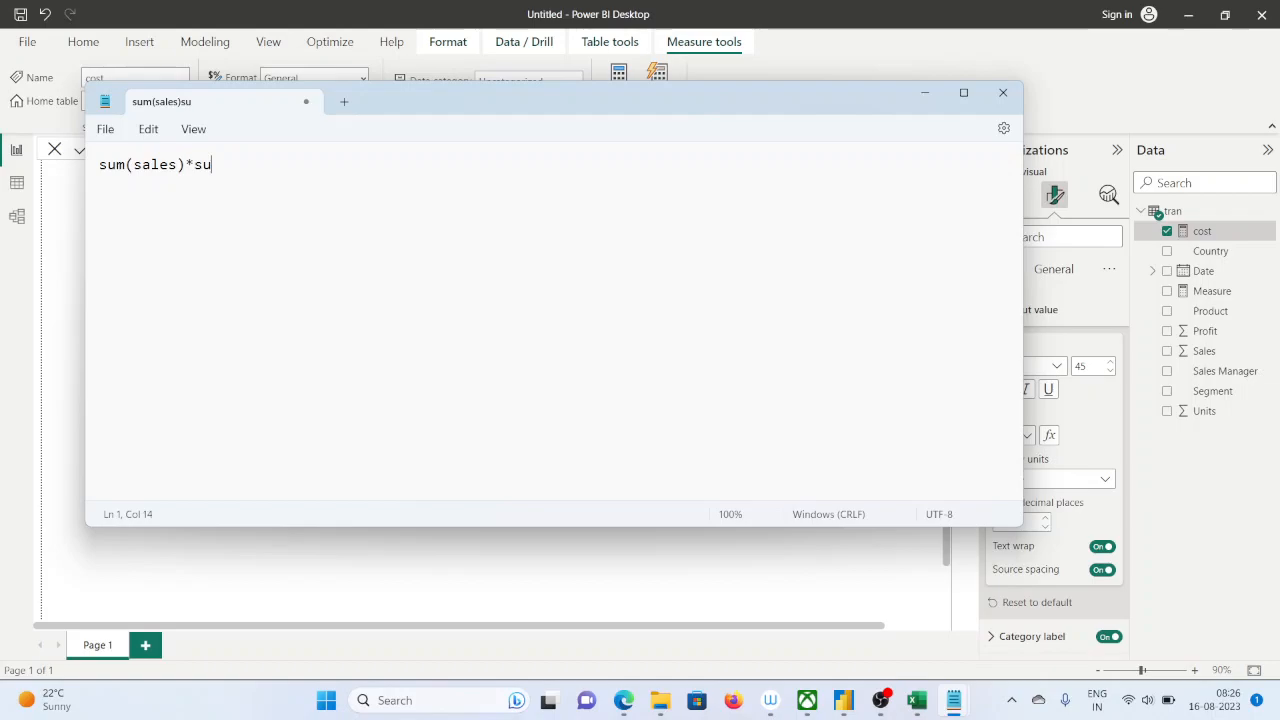
text(m(quanity))
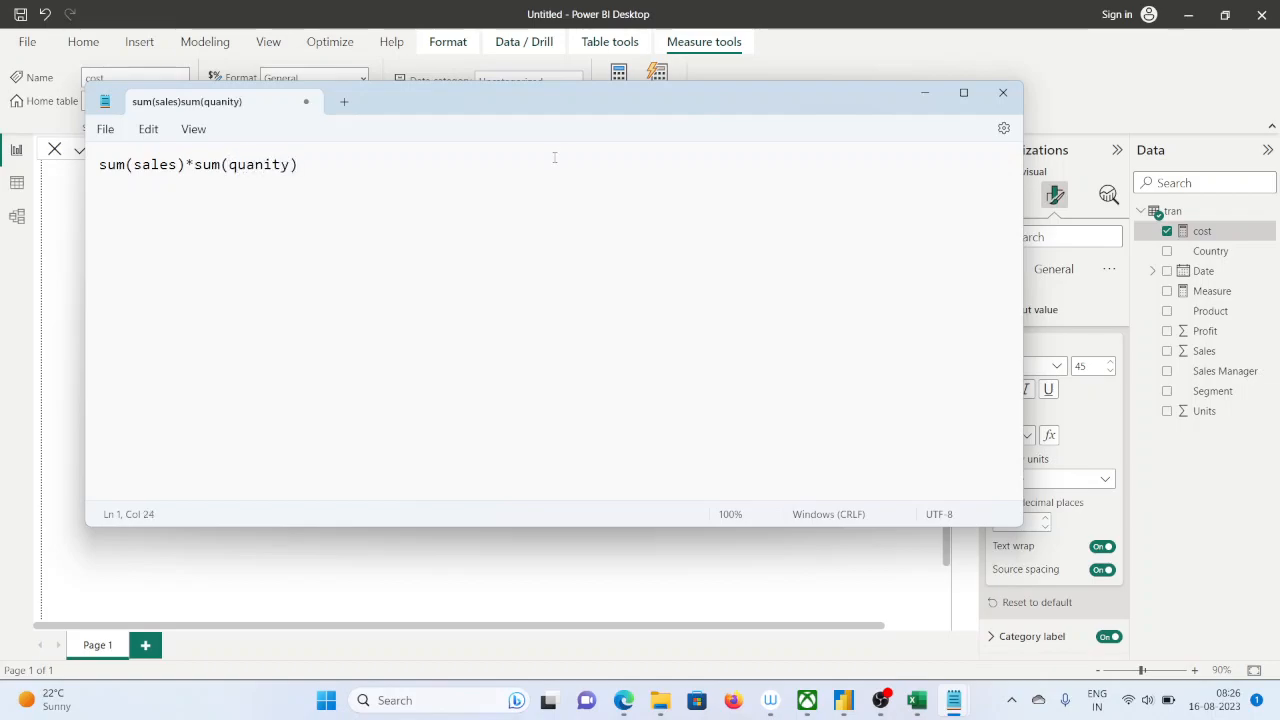
key(ctrl+a)
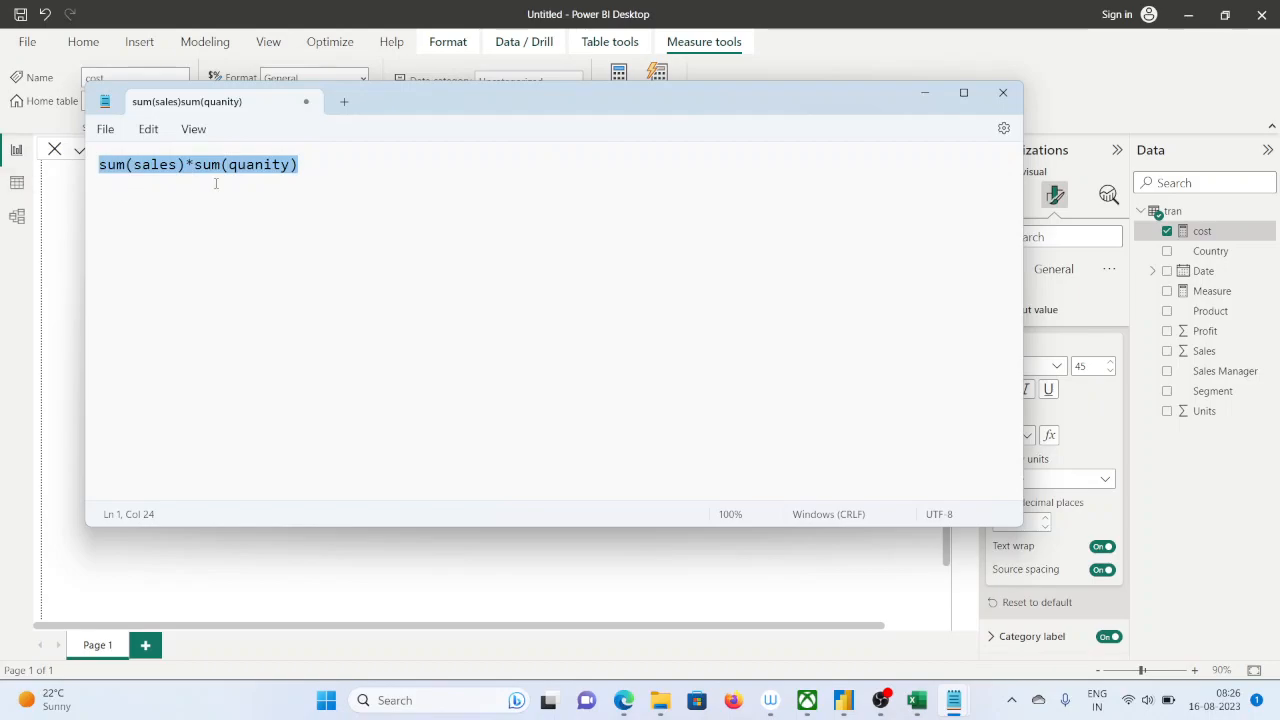
Inspect the formula in F897 of the Sales_dax workbook and compare it with the enlarged Notepad expression, then return to Power BI Desktop
click(916, 701)
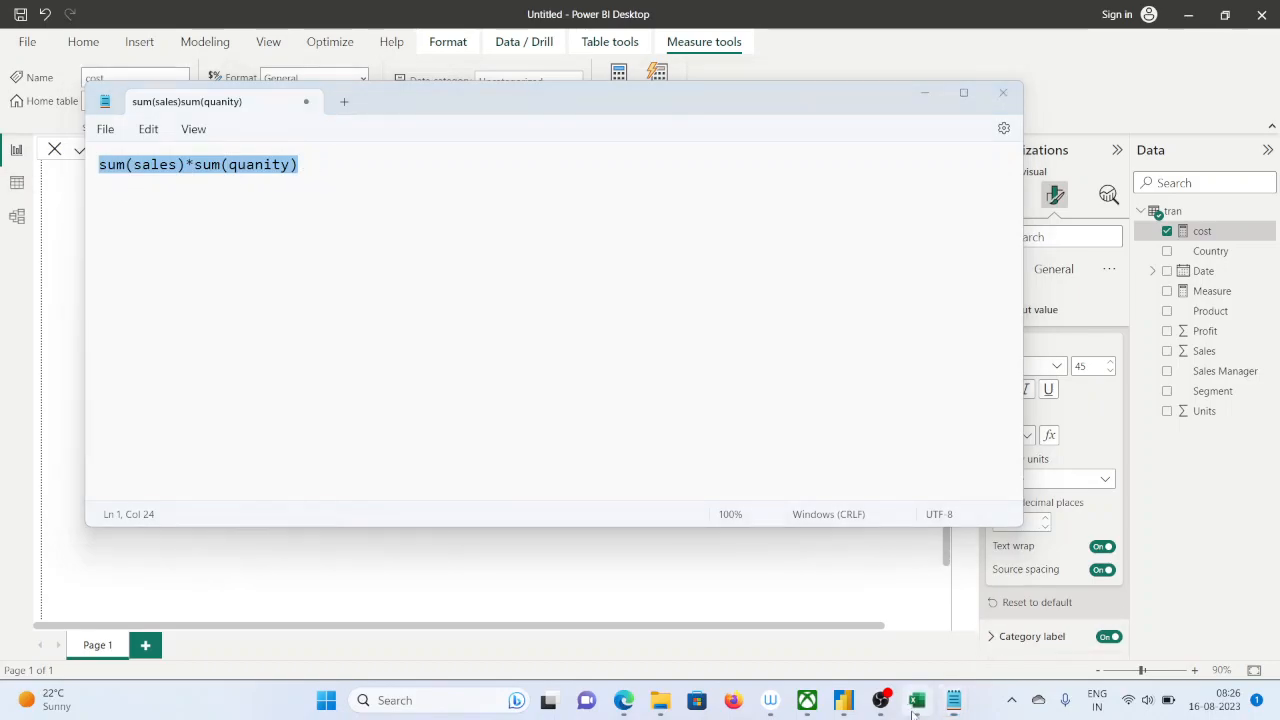
click(468, 450)
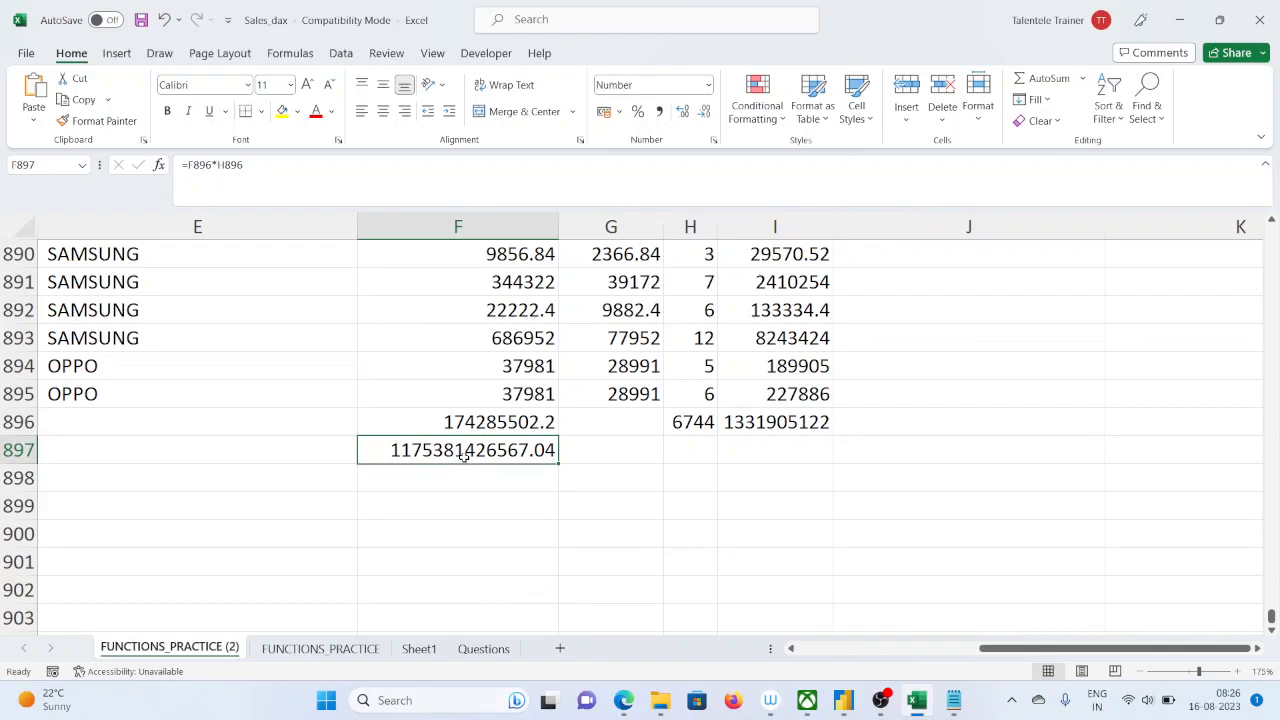
click(1181, 19)
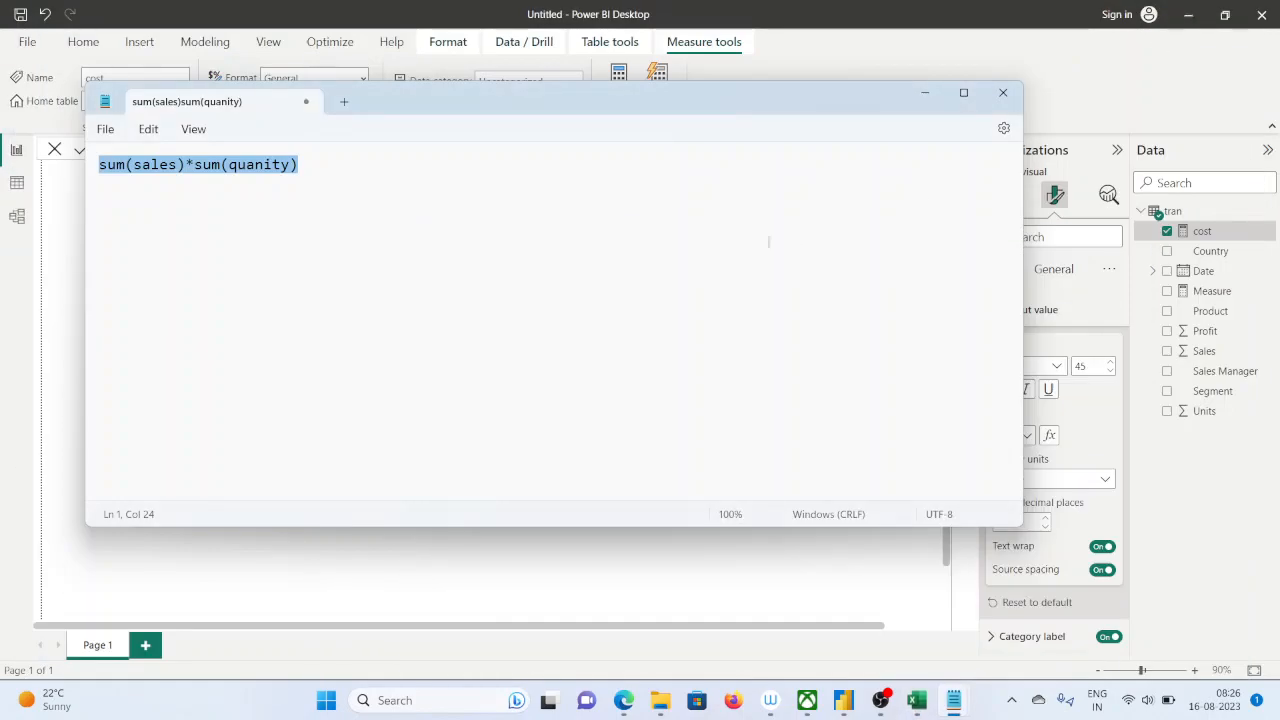
scroll(635, 241, up, 14)
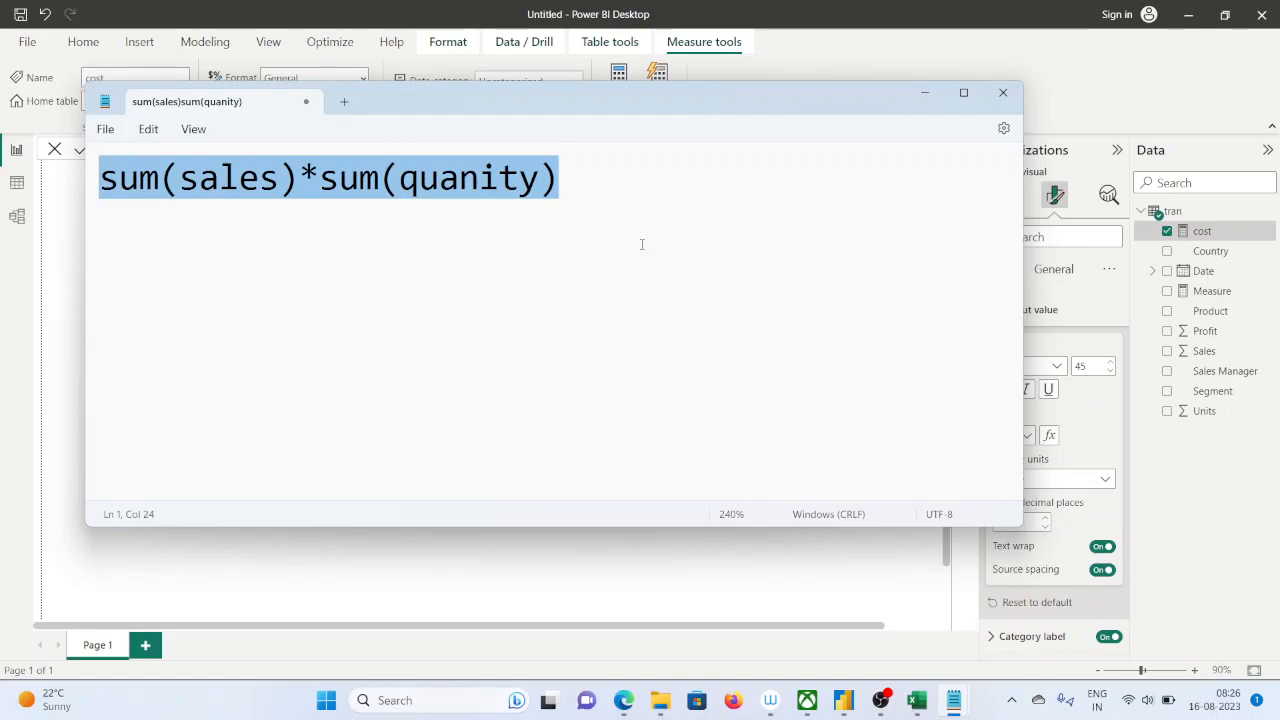
click(57, 318)
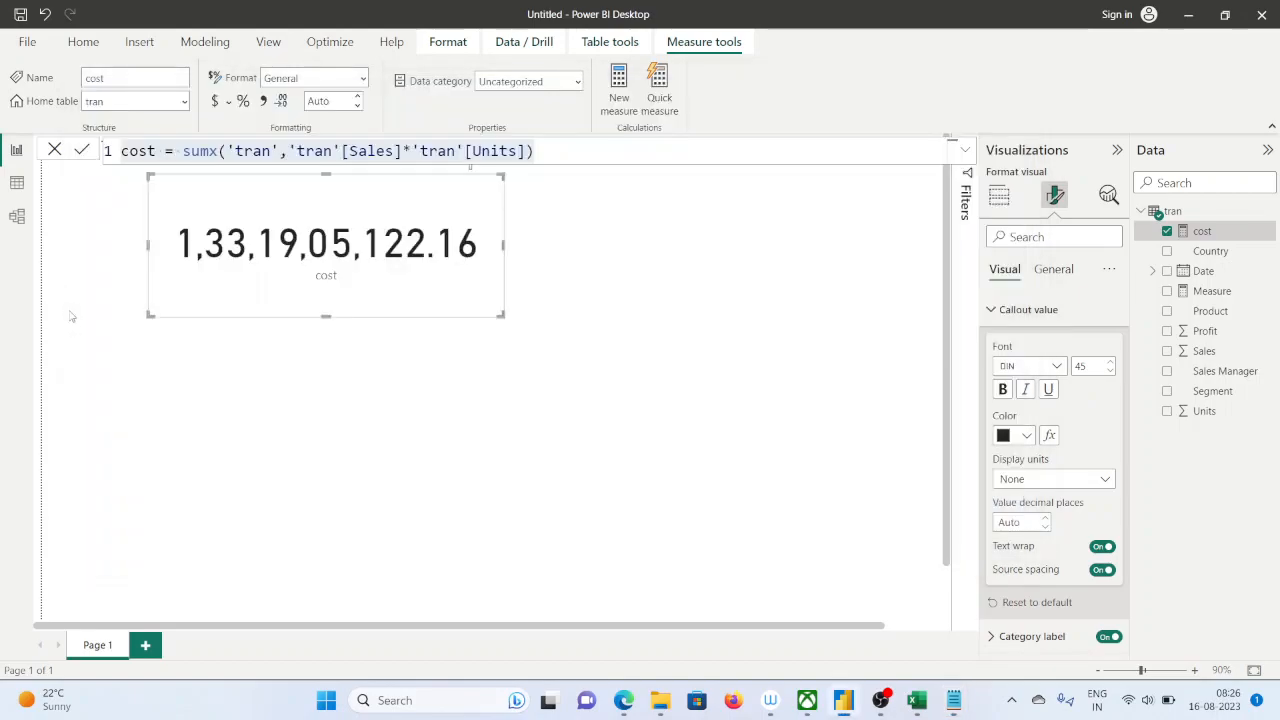
Add a table visual below the cost card, enlarge it slightly, and show Product and the cost measure in it
click(263, 331)
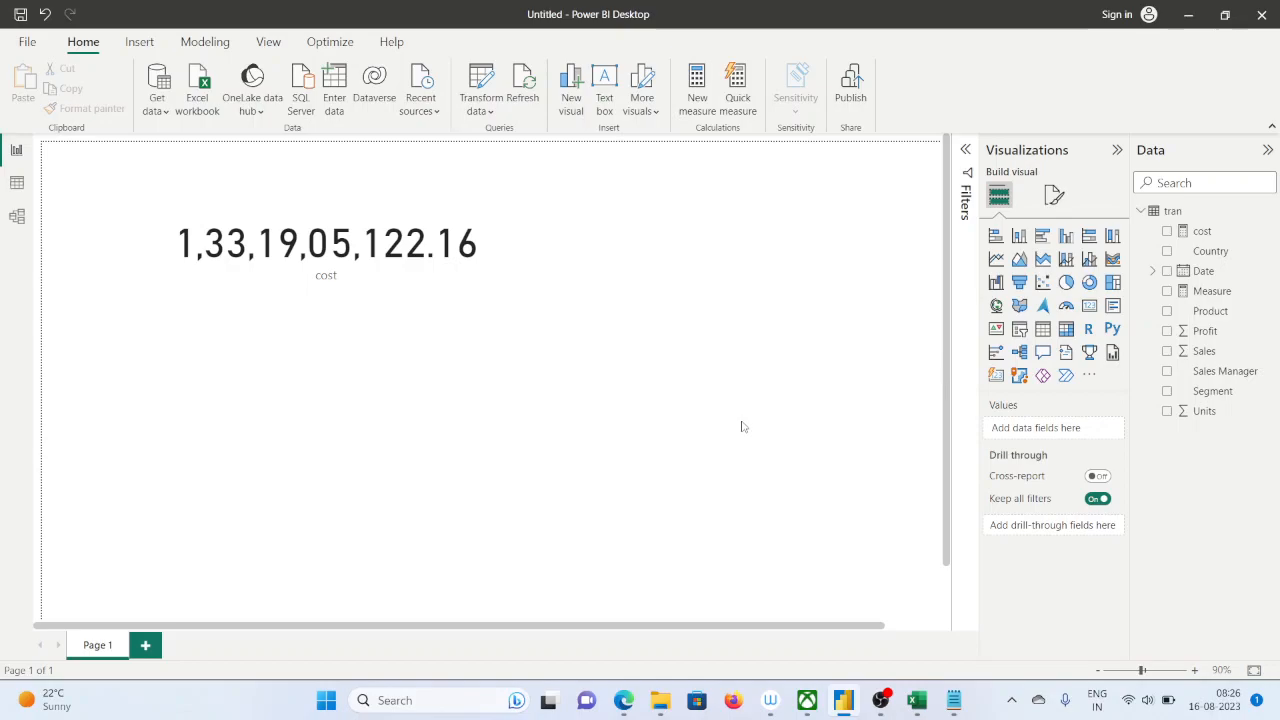
click(1042, 329)
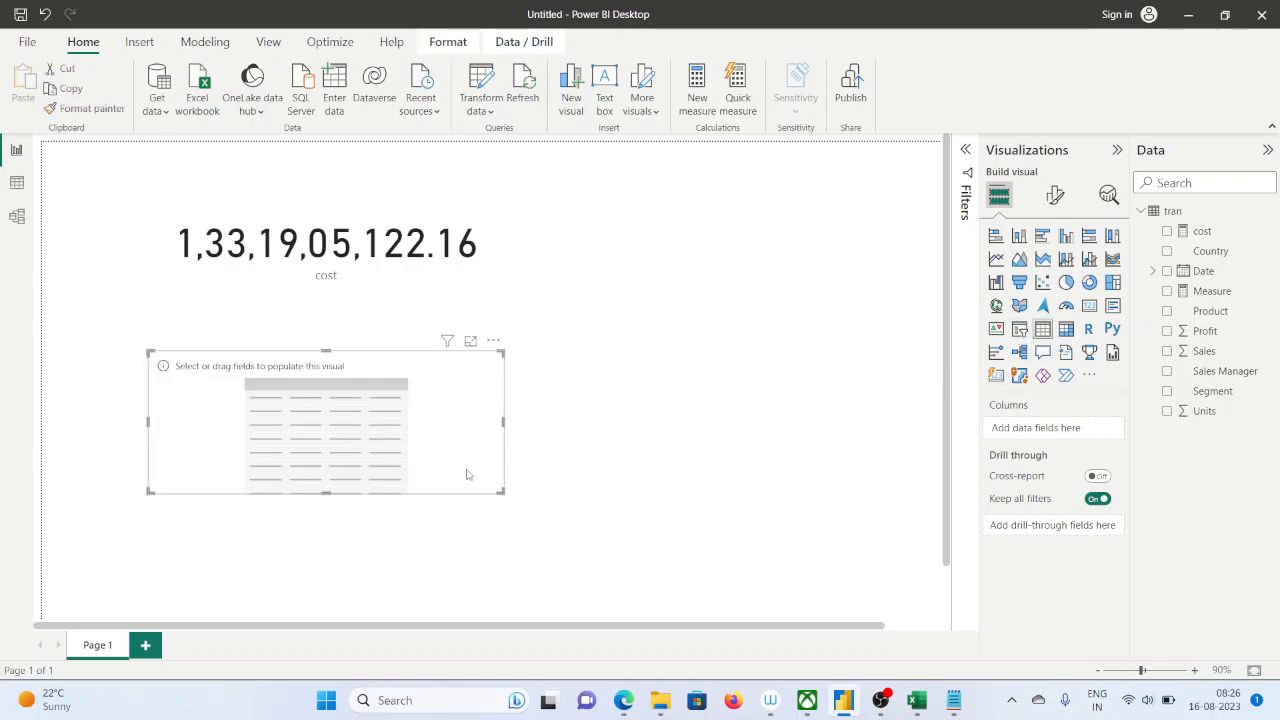
drag(505, 491, 531, 517)
drag(1213, 316, 1101, 435)
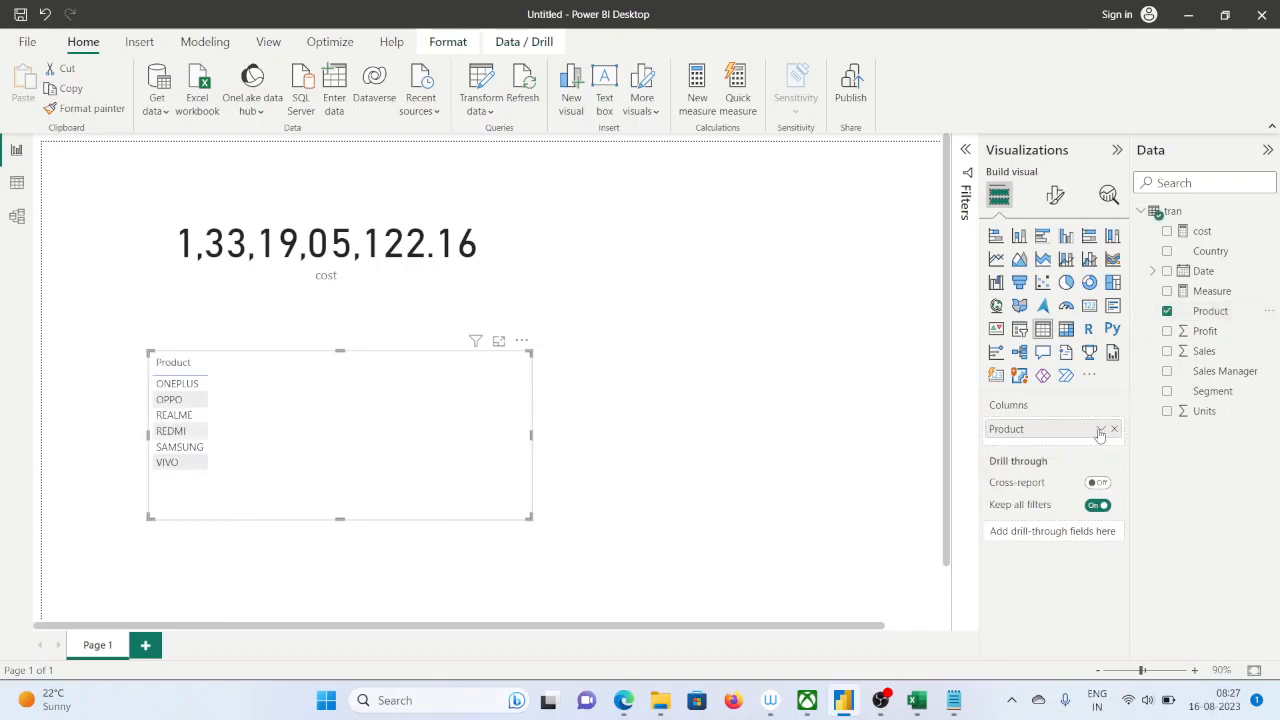
drag(1200, 231, 1070, 445)
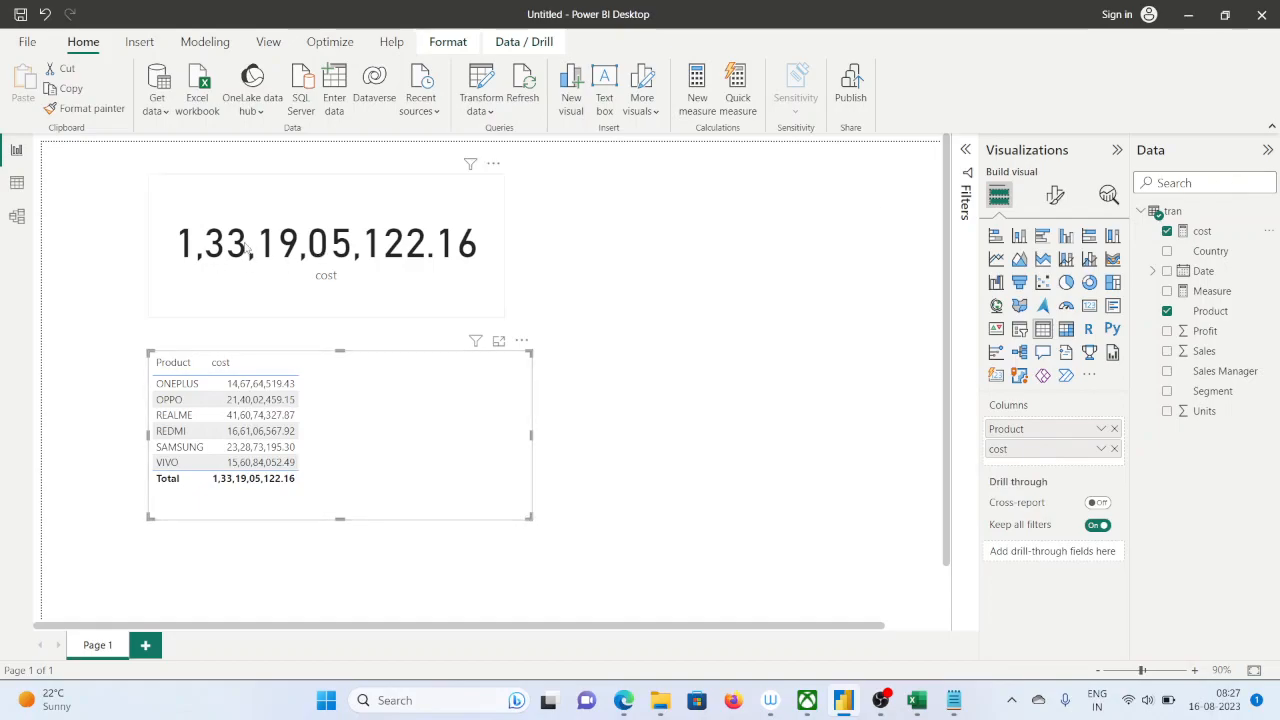
click(1114, 449)
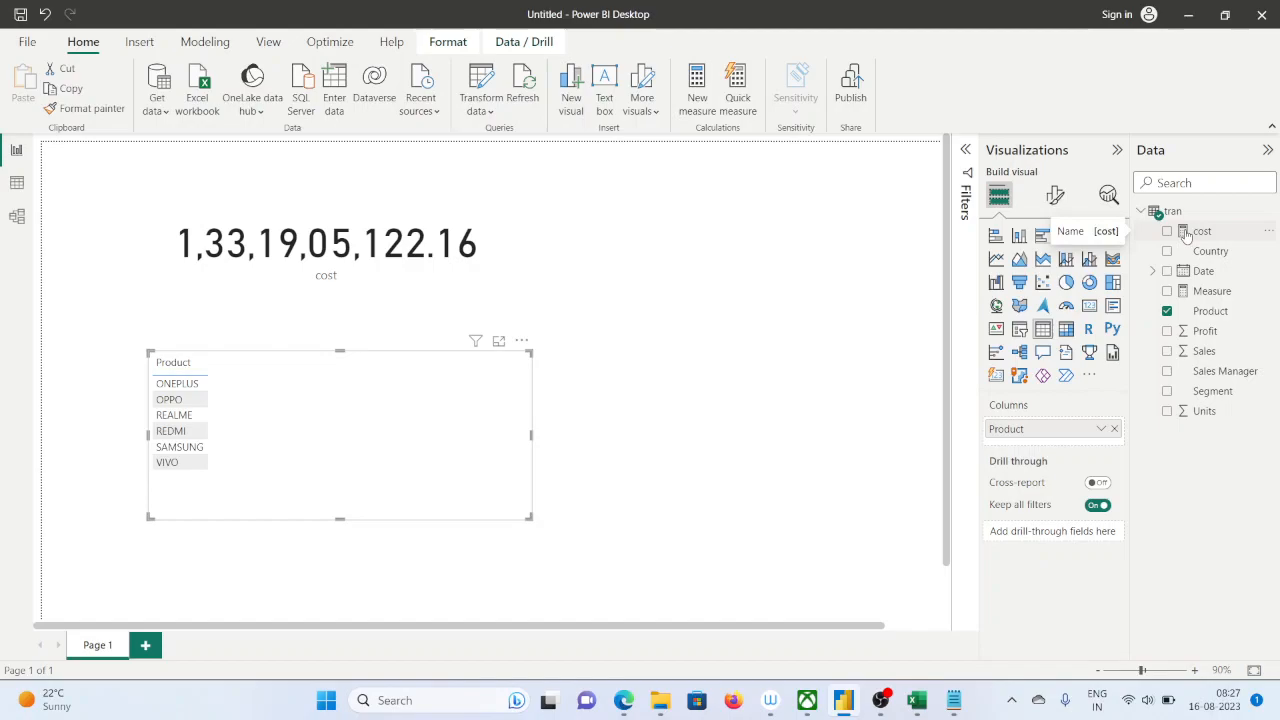
drag(1186, 234, 1033, 444)
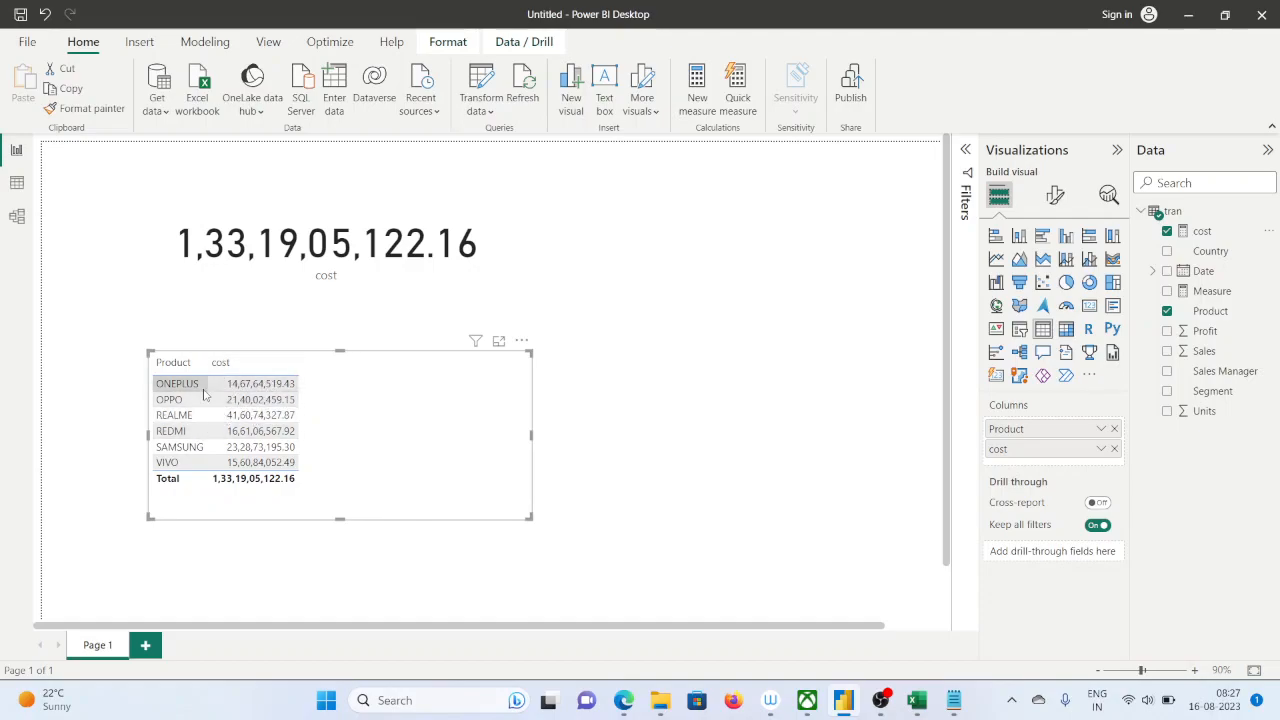
Switch to the Sales_dax workbook in Excel, select cell E3 in the Product column and show the insert commands
click(917, 712)
click(560, 506)
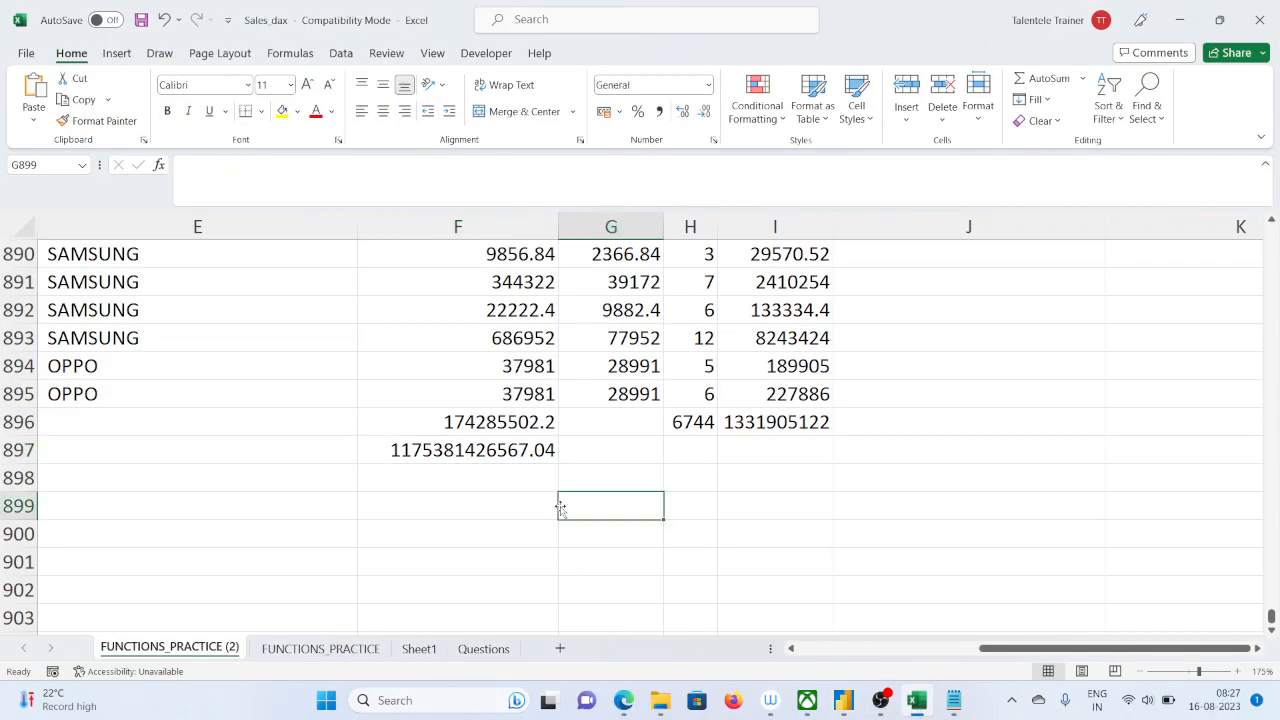
scroll(562, 507, up, 3)
scroll(562, 506, down, 2)
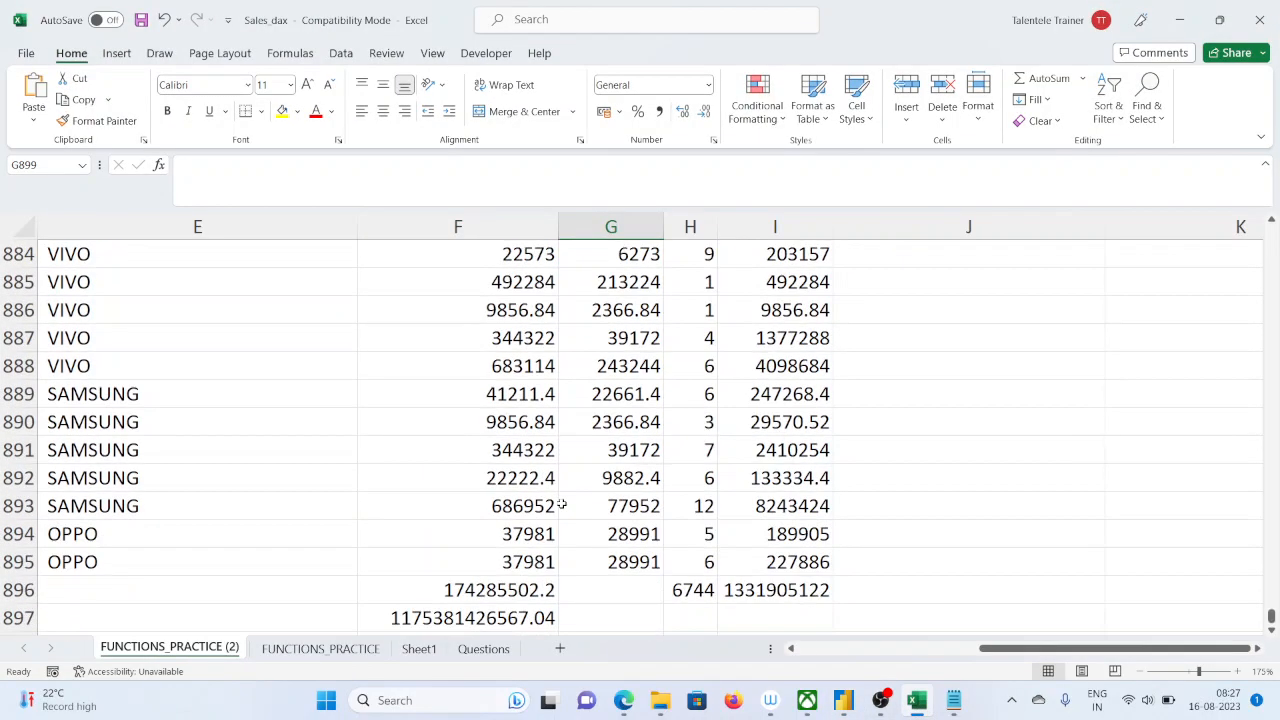
scroll(249, 389, up, 8)
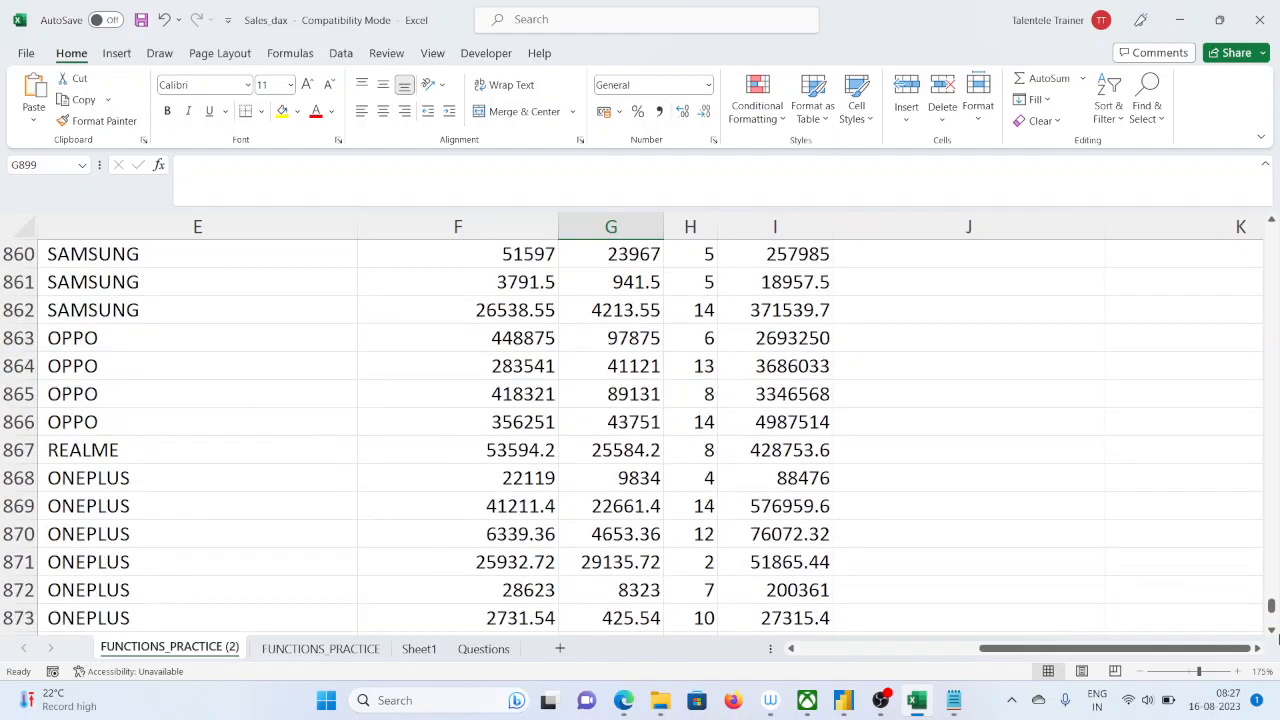
drag(1270, 605, 1270, 232)
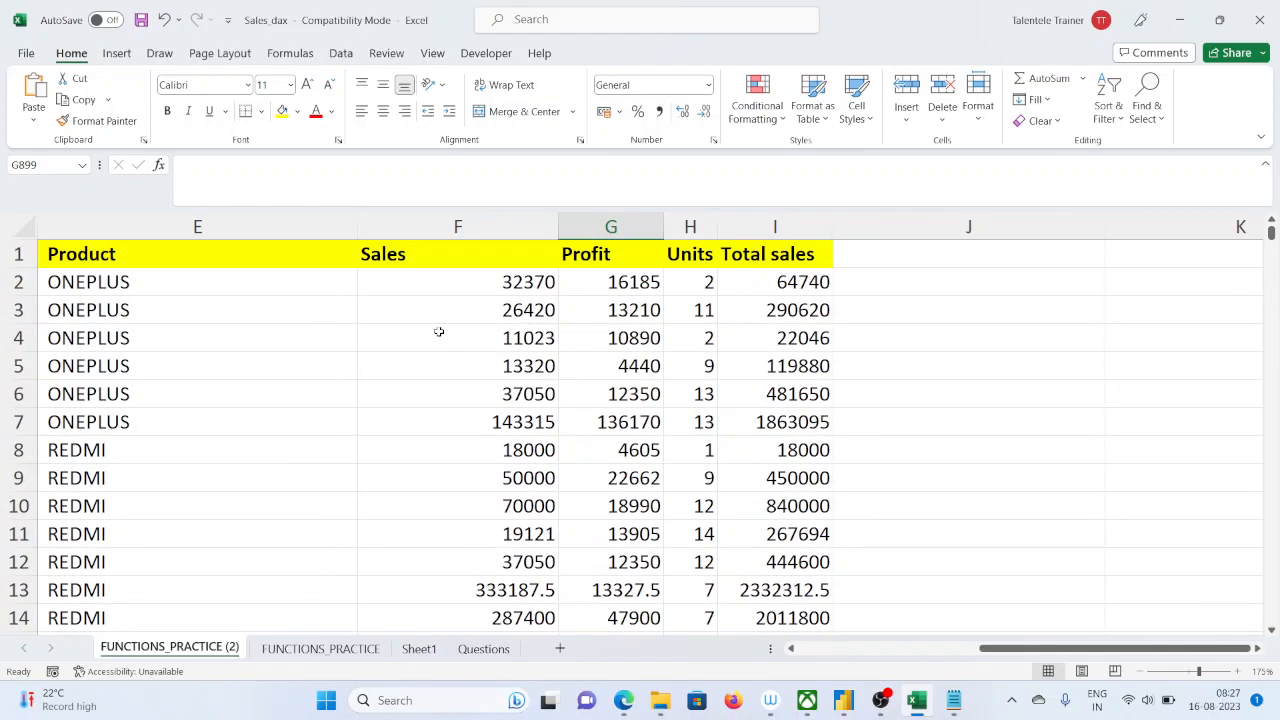
click(90, 318)
click(116, 53)
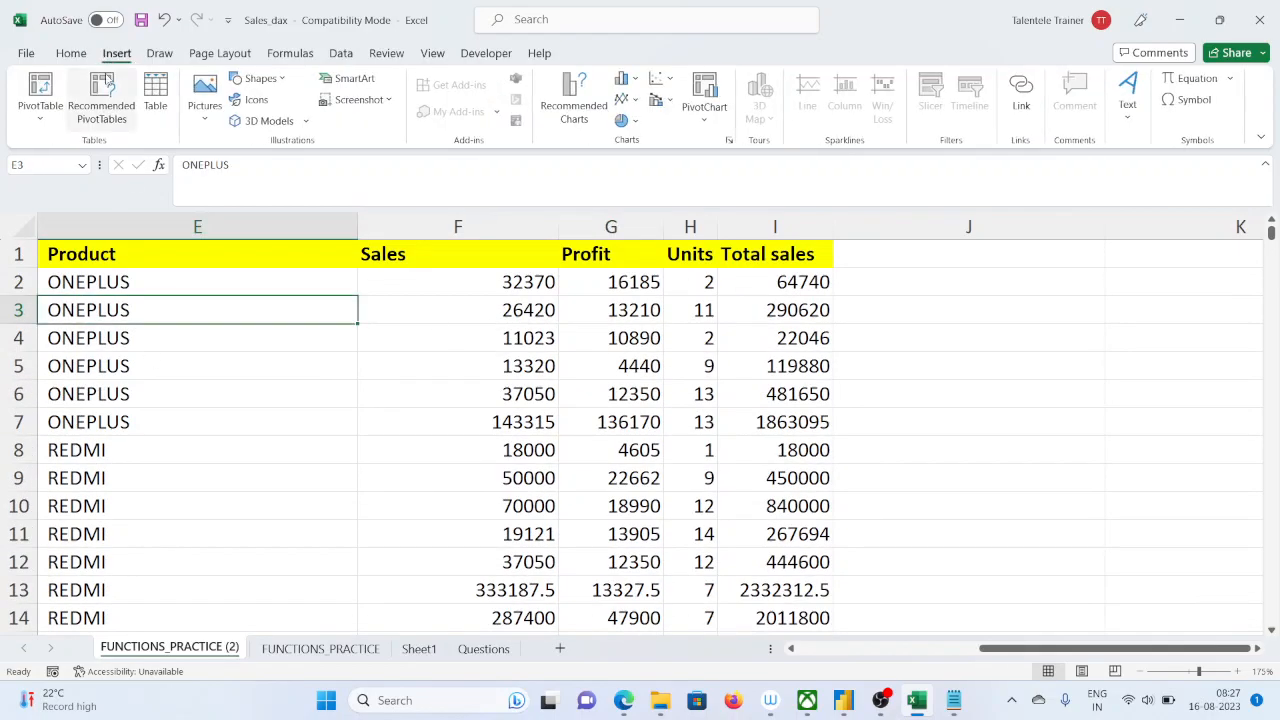
Remove the totals from rows 896 to 898 below the sales data
scroll(624, 369, down, 6)
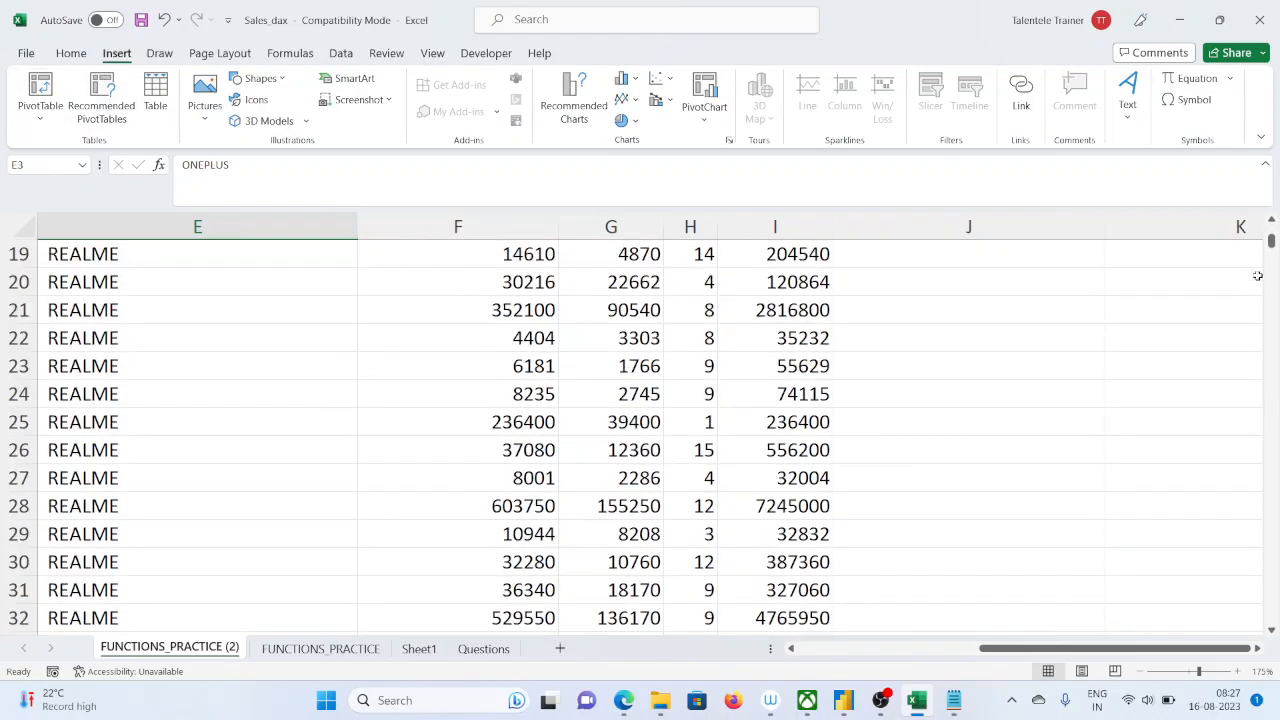
drag(1274, 244, 1274, 632)
scroll(483, 500, down, 3)
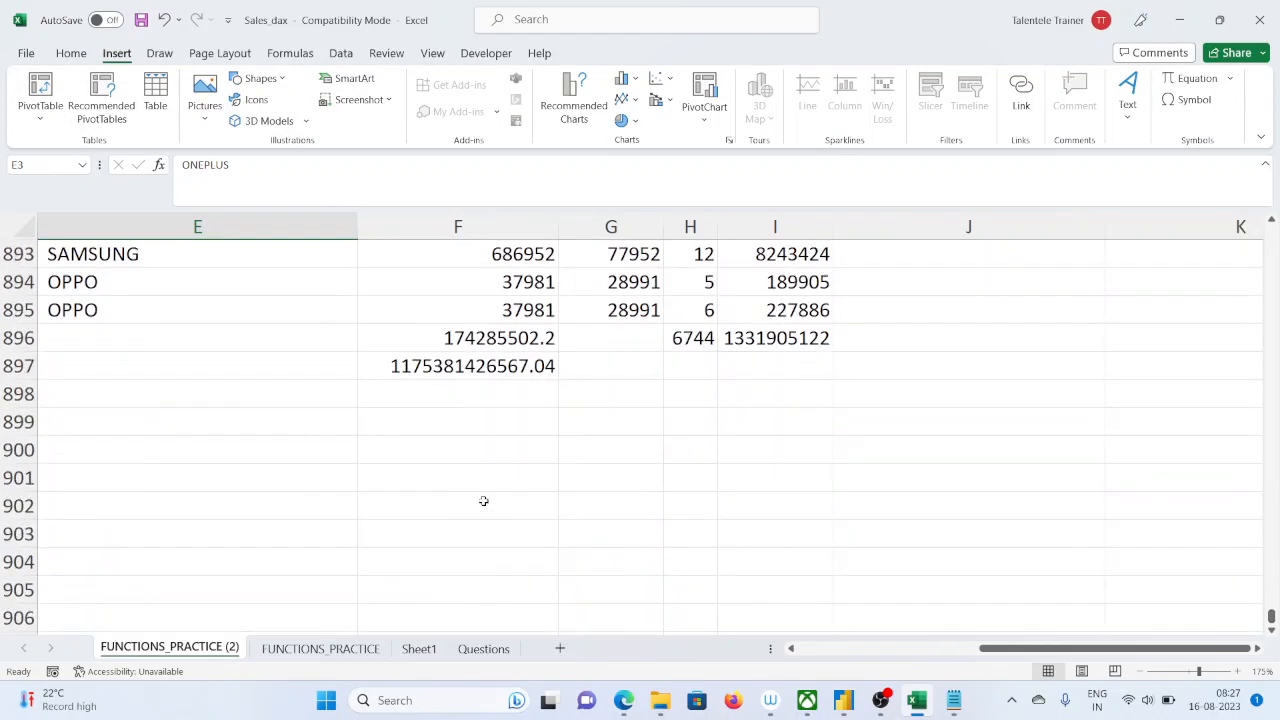
drag(16, 338, 18, 392)
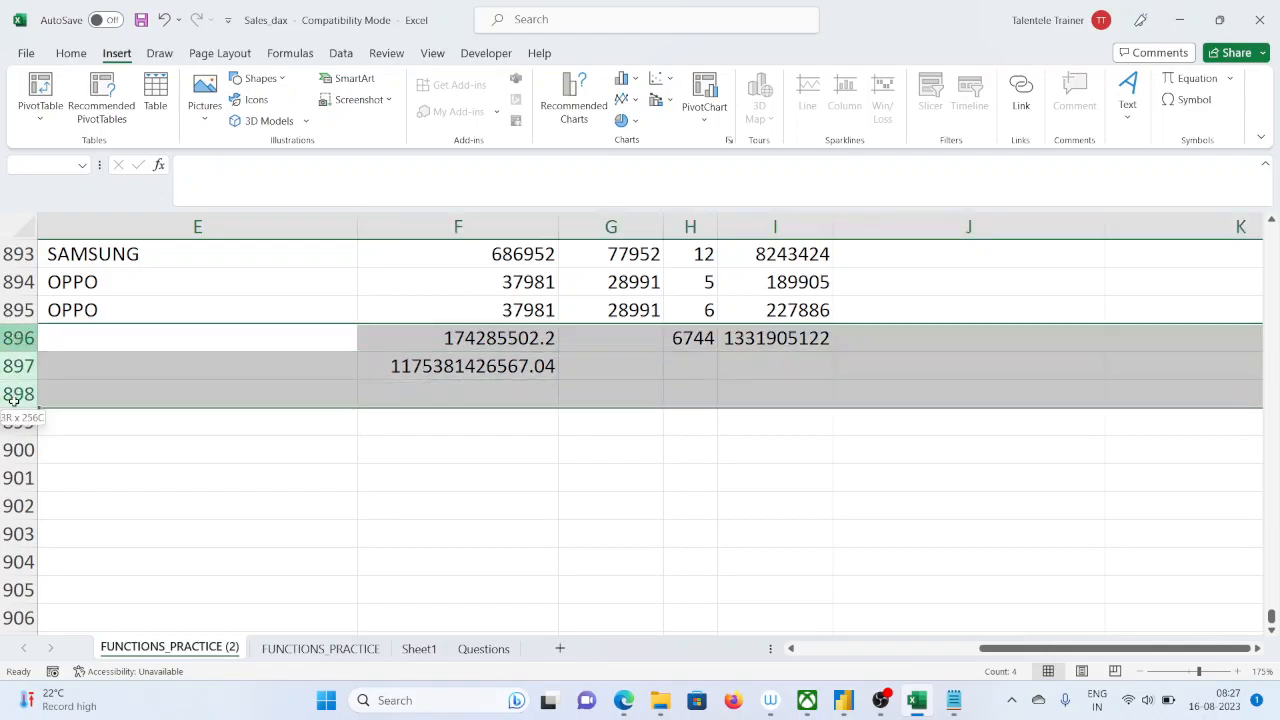
right_click(18, 392)
click(64, 246)
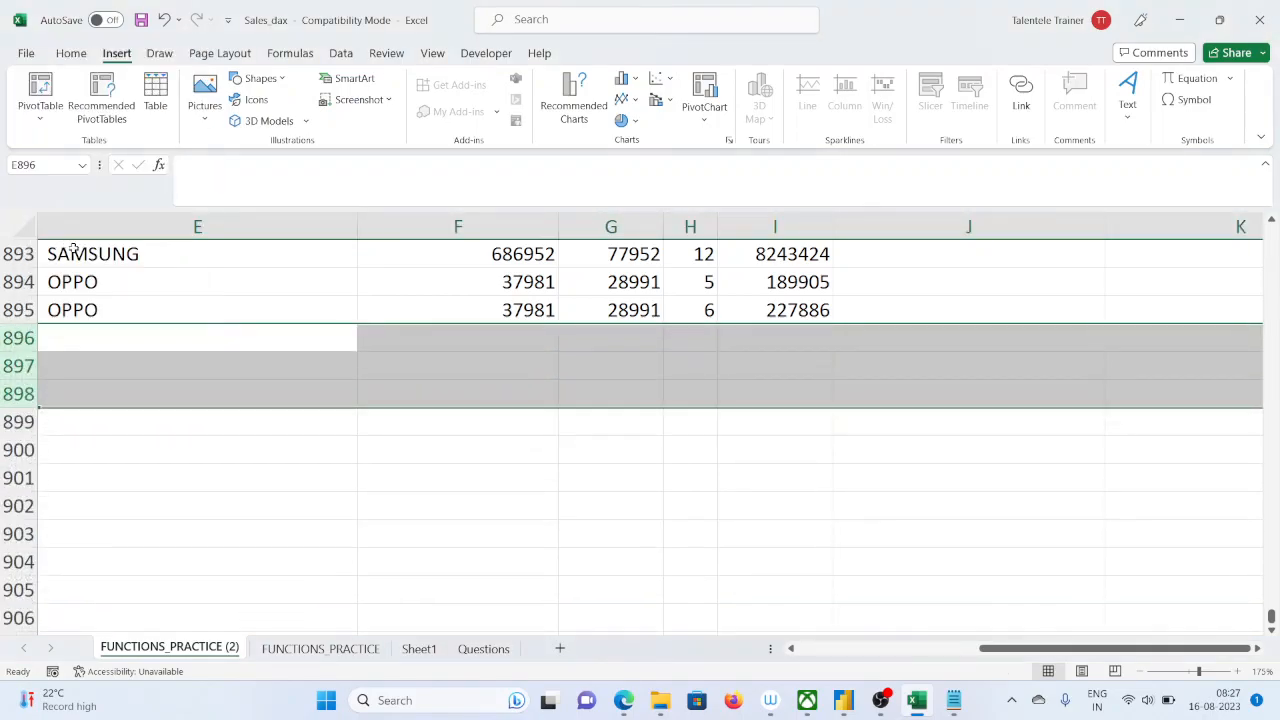
drag(1075, 648, 745, 660)
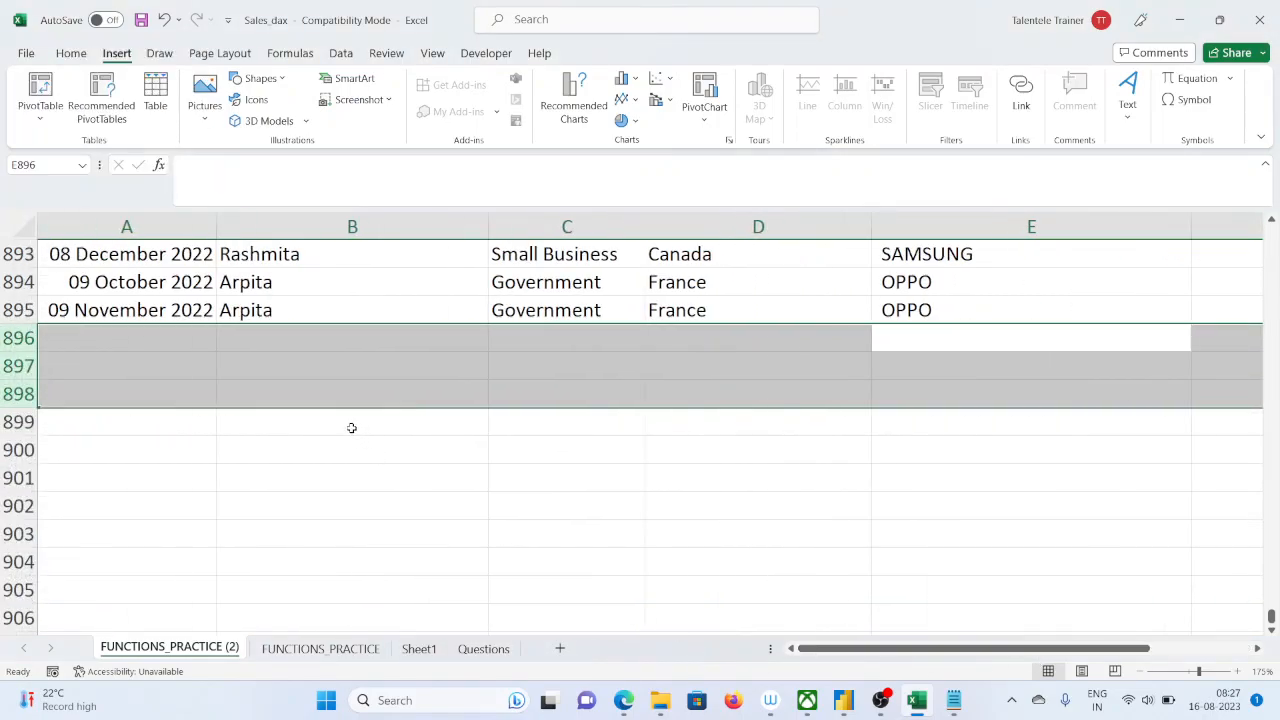
scroll(351, 429, up, 7)
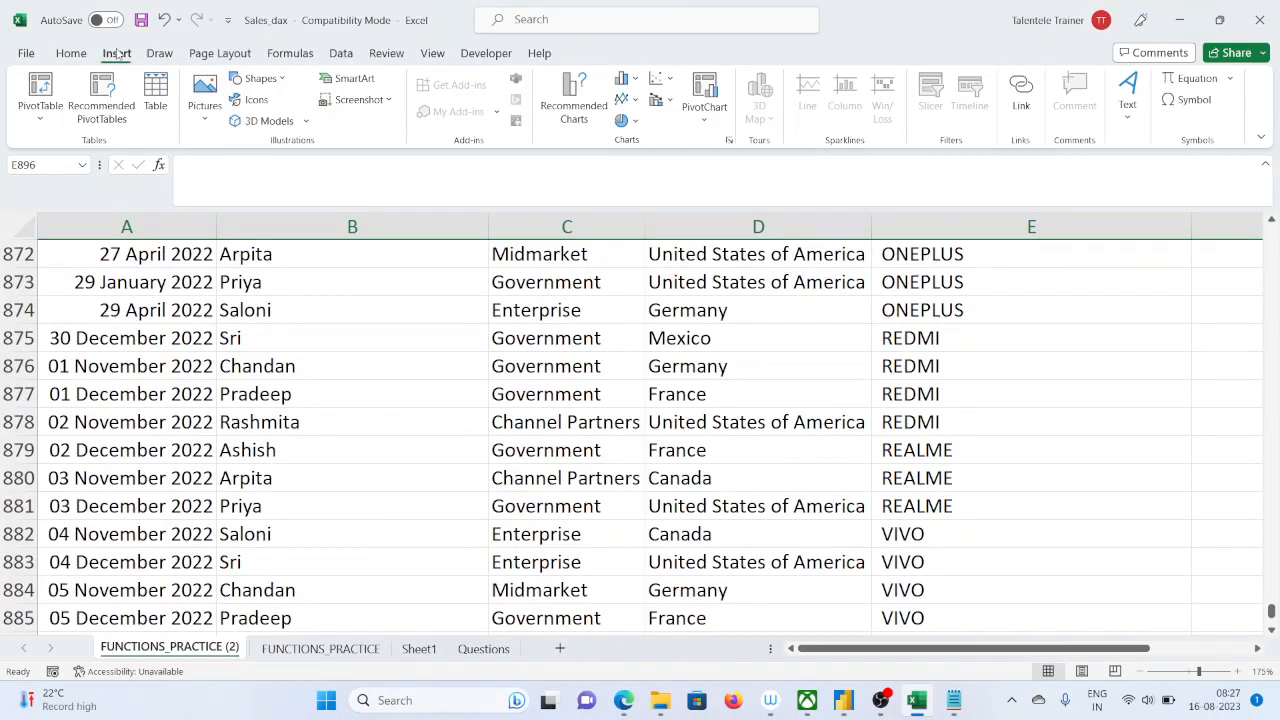
click(40, 88)
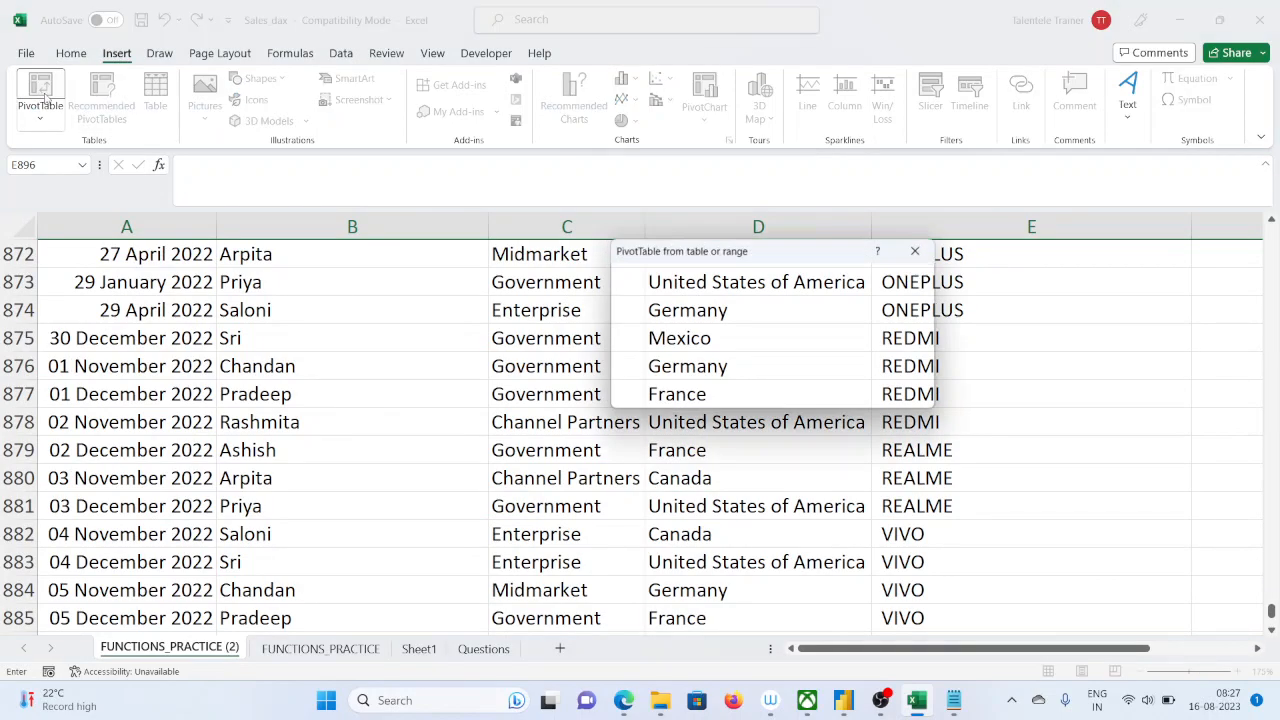
click(918, 250)
Select cell A2 in the Date column and auto-fit the width of the Product column
drag(1270, 610, 1270, 232)
click(97, 282)
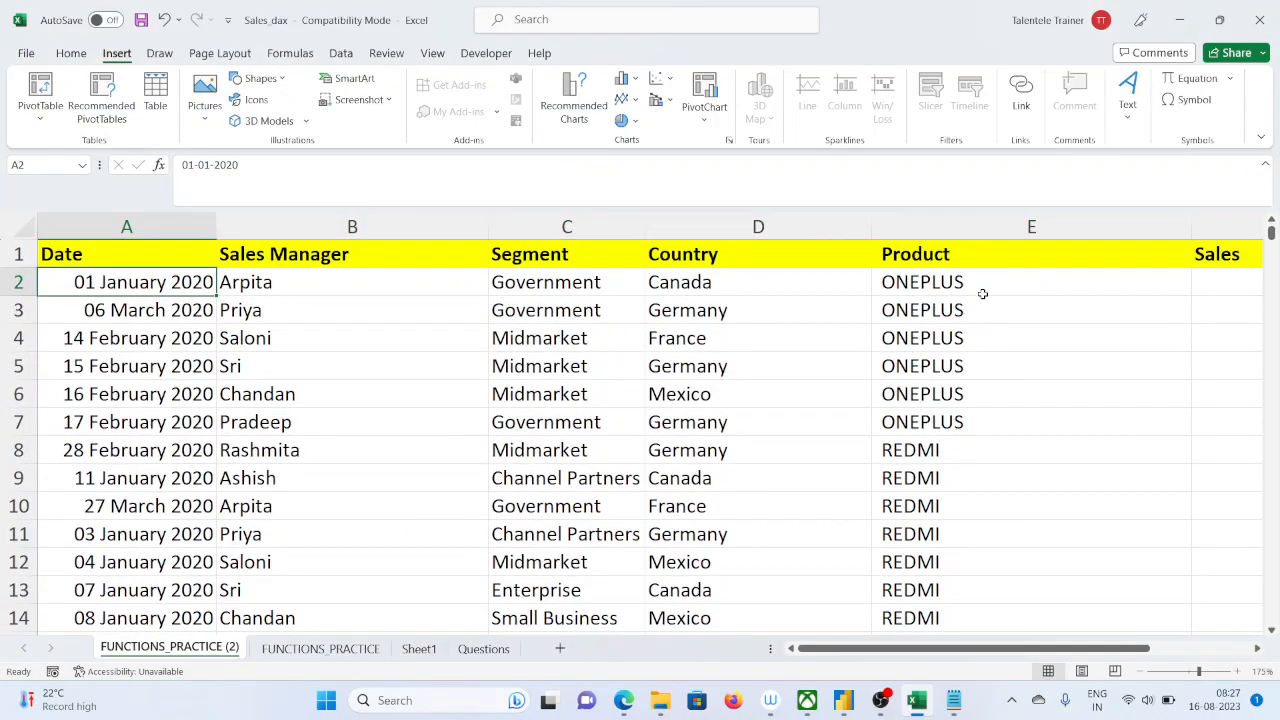
drag(1023, 650, 1244, 651)
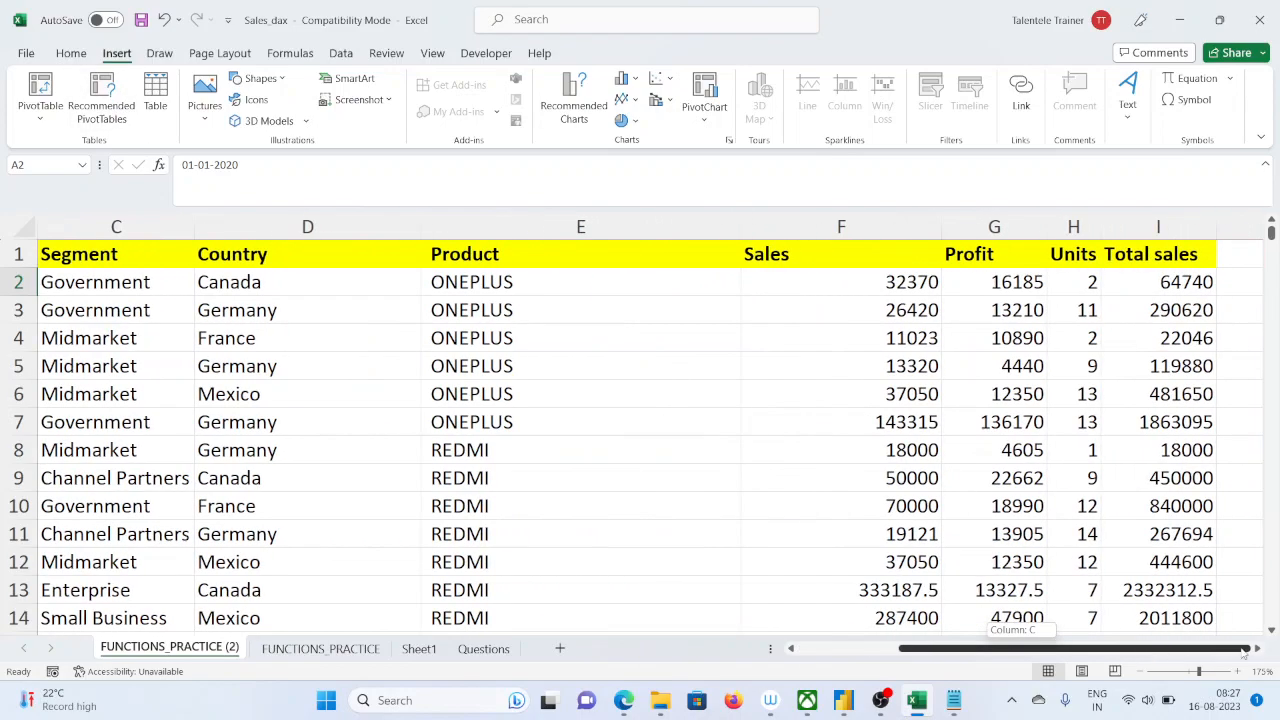
double_click(741, 224)
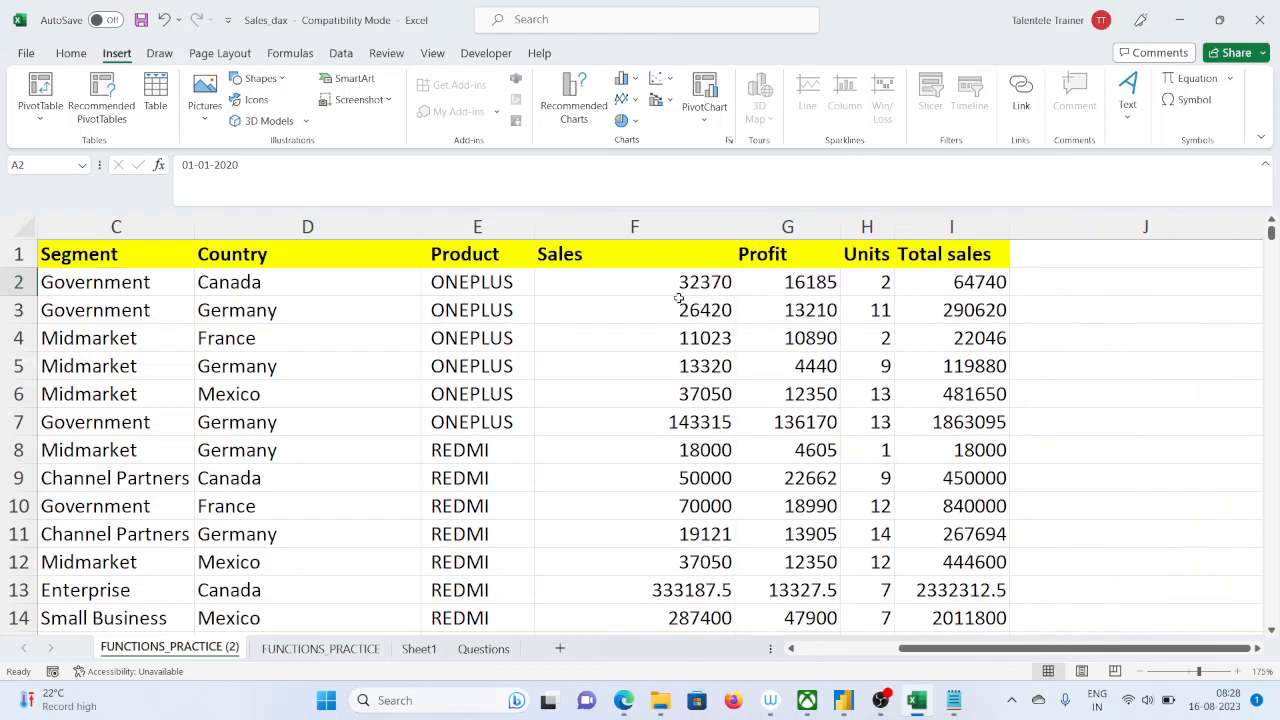
drag(966, 652, 866, 652)
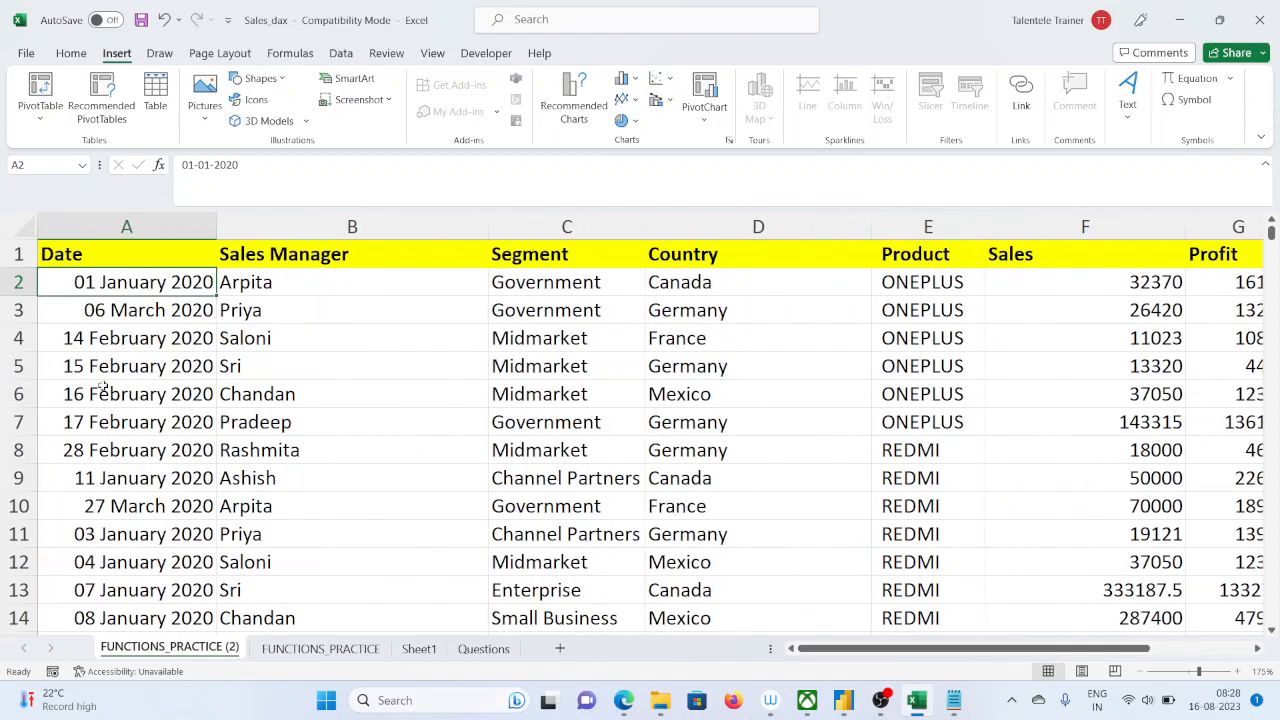
Insert a PivotTable from range A1:I895 on a new worksheet, with Product as rows and the sum of Total sales as values
click(52, 104)
click(80, 145)
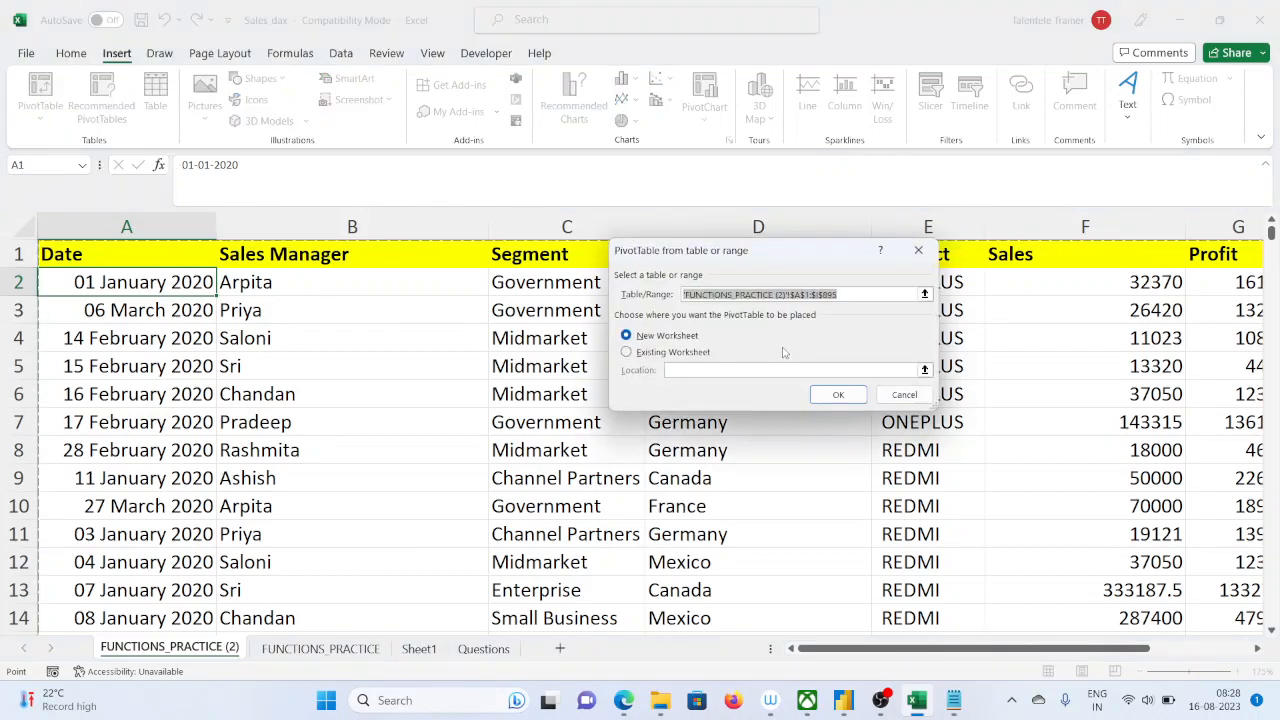
click(840, 398)
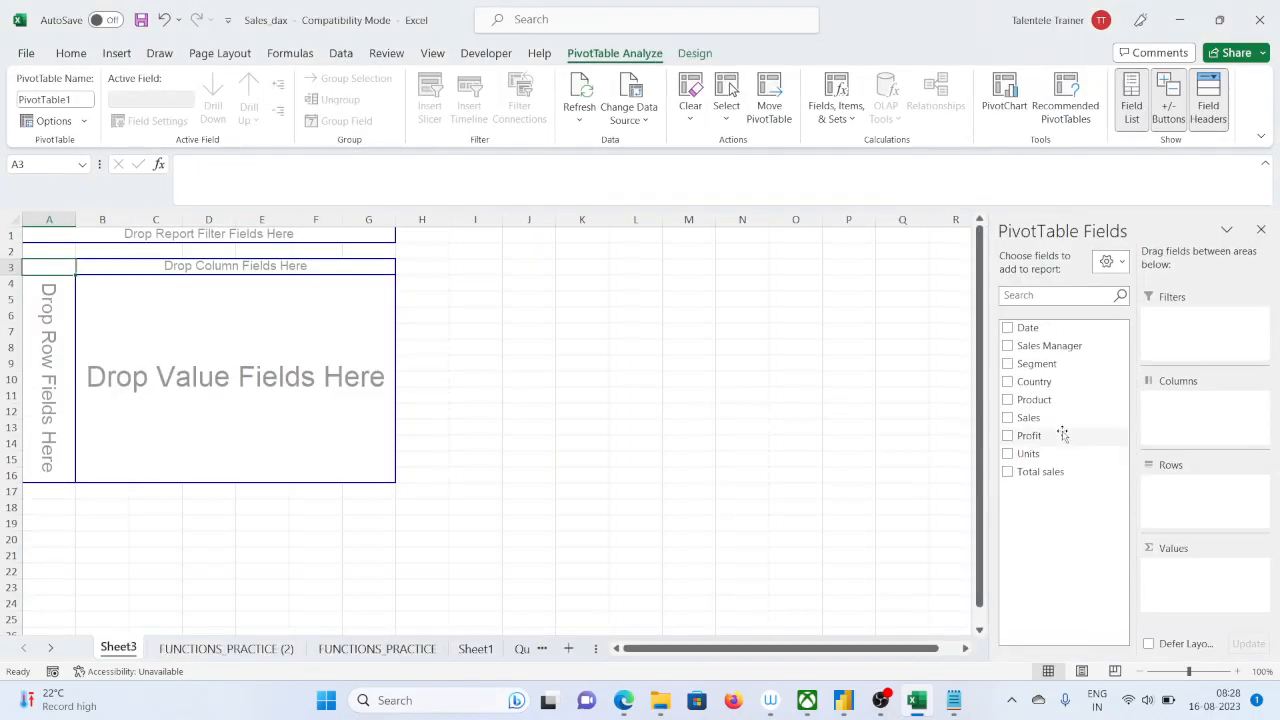
drag(1030, 400, 1180, 508)
drag(1032, 473, 1238, 592)
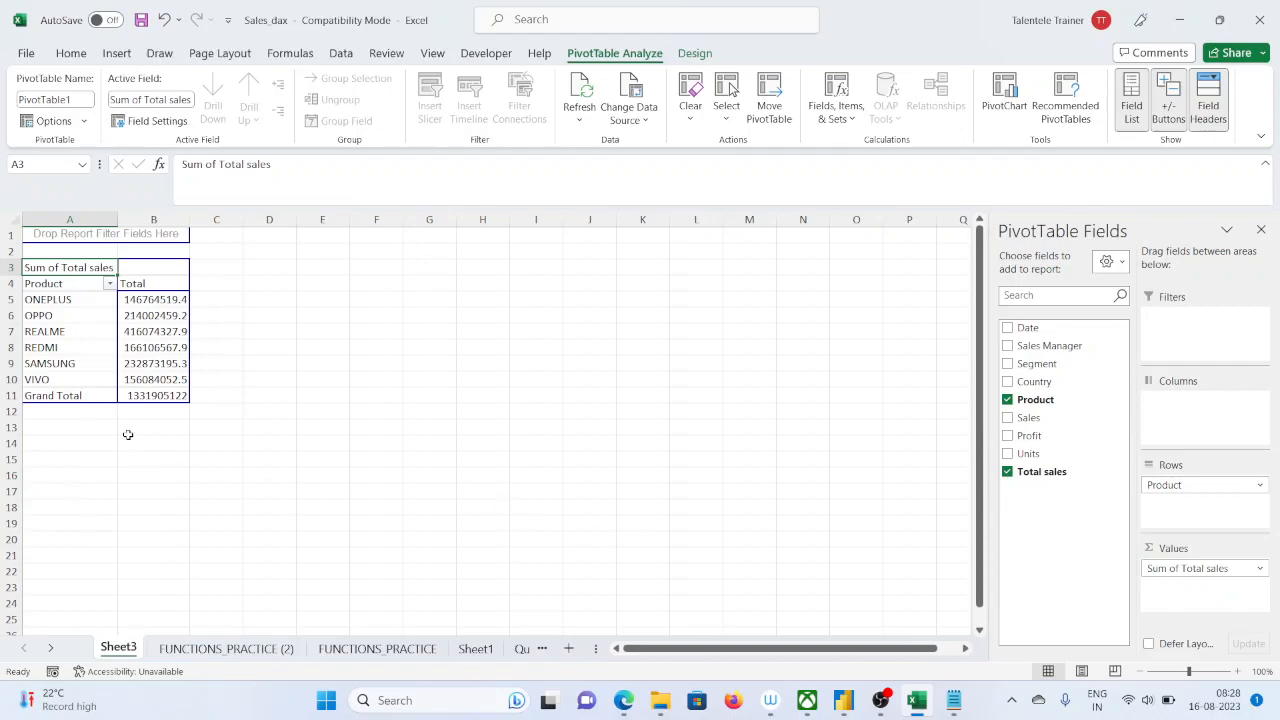
Enlarge the PivotTable view, switch to Power BI Desktop with its window placed beside it, and compare the totals per product
scroll(255, 393, up, 6)
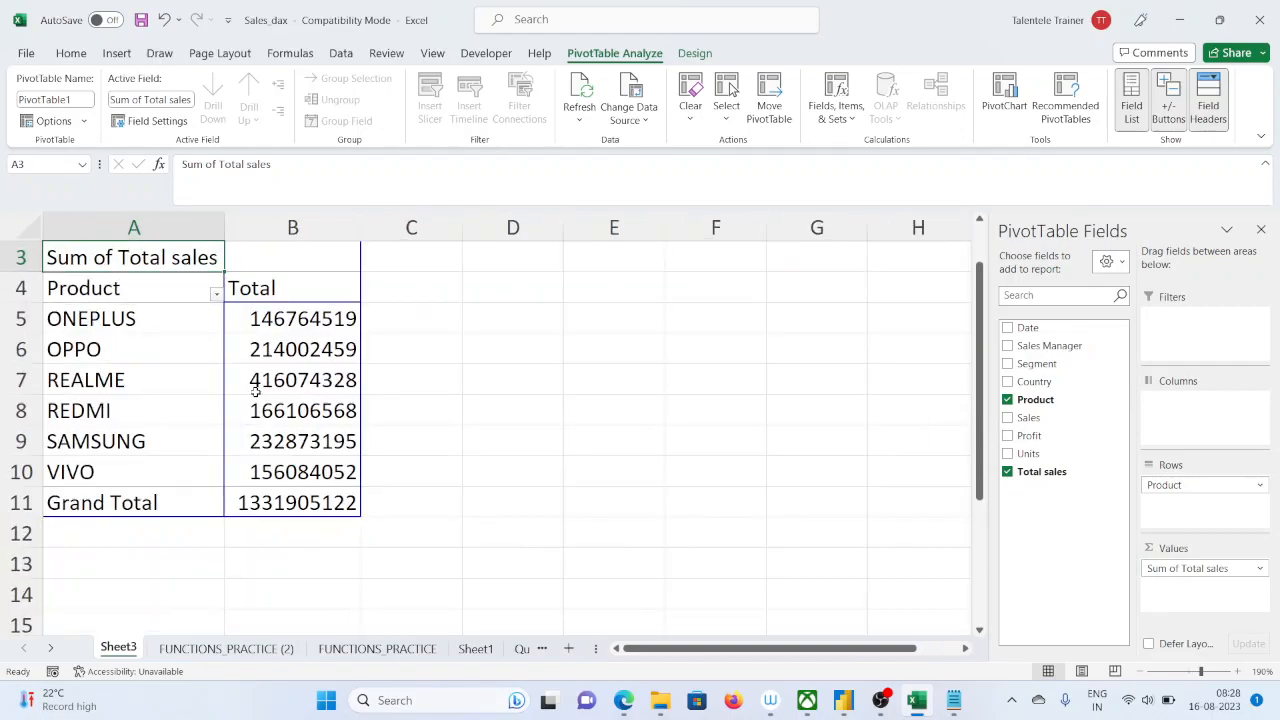
scroll(255, 393, down, 2)
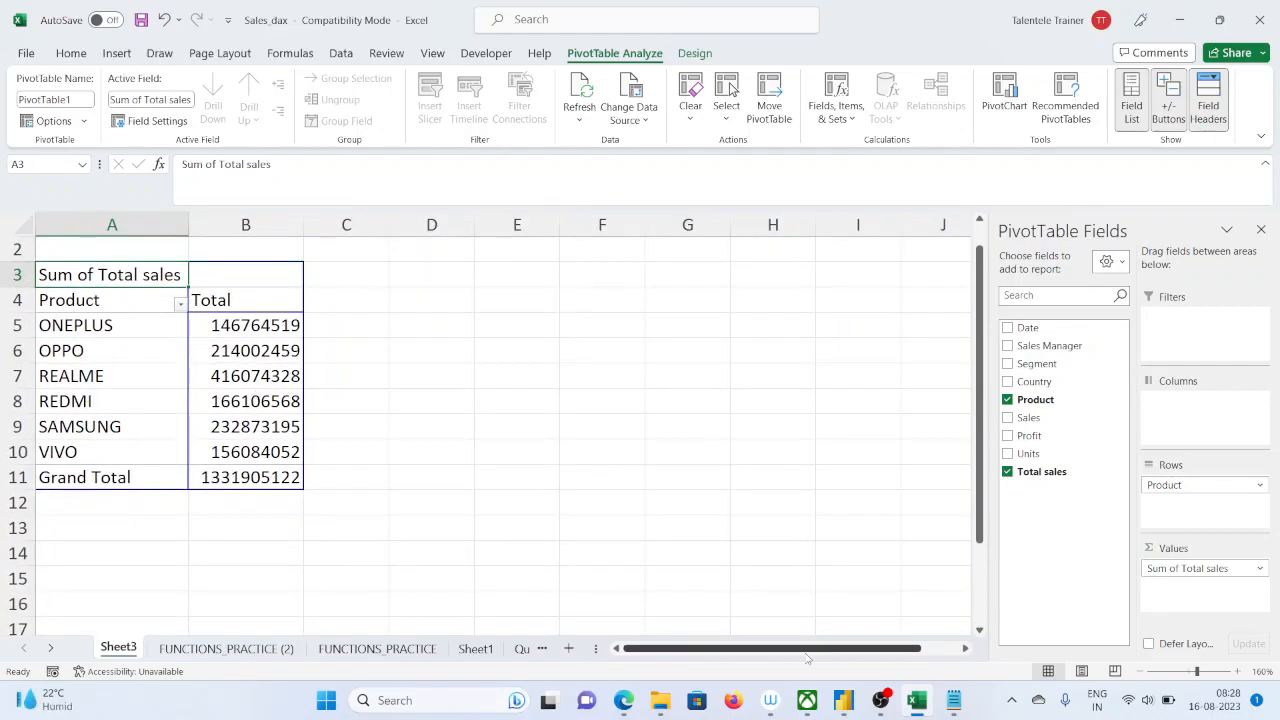
click(843, 705)
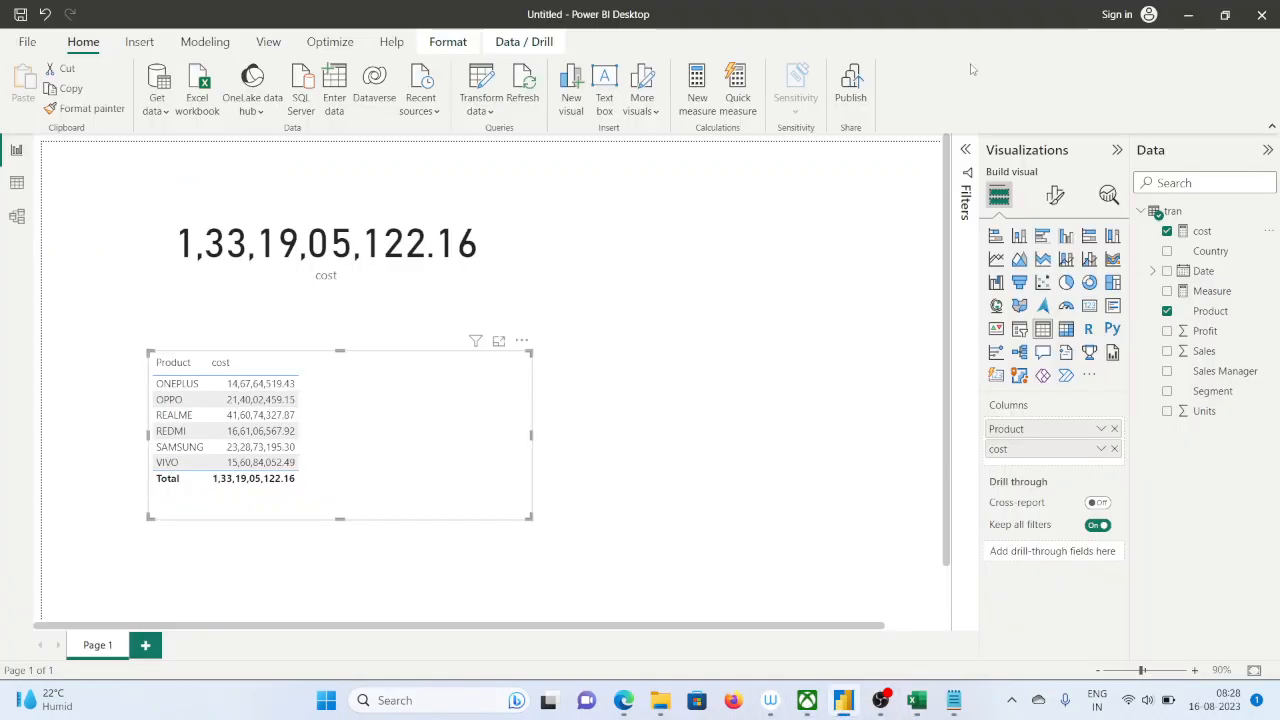
click(1226, 14)
drag(436, 100, 977, 87)
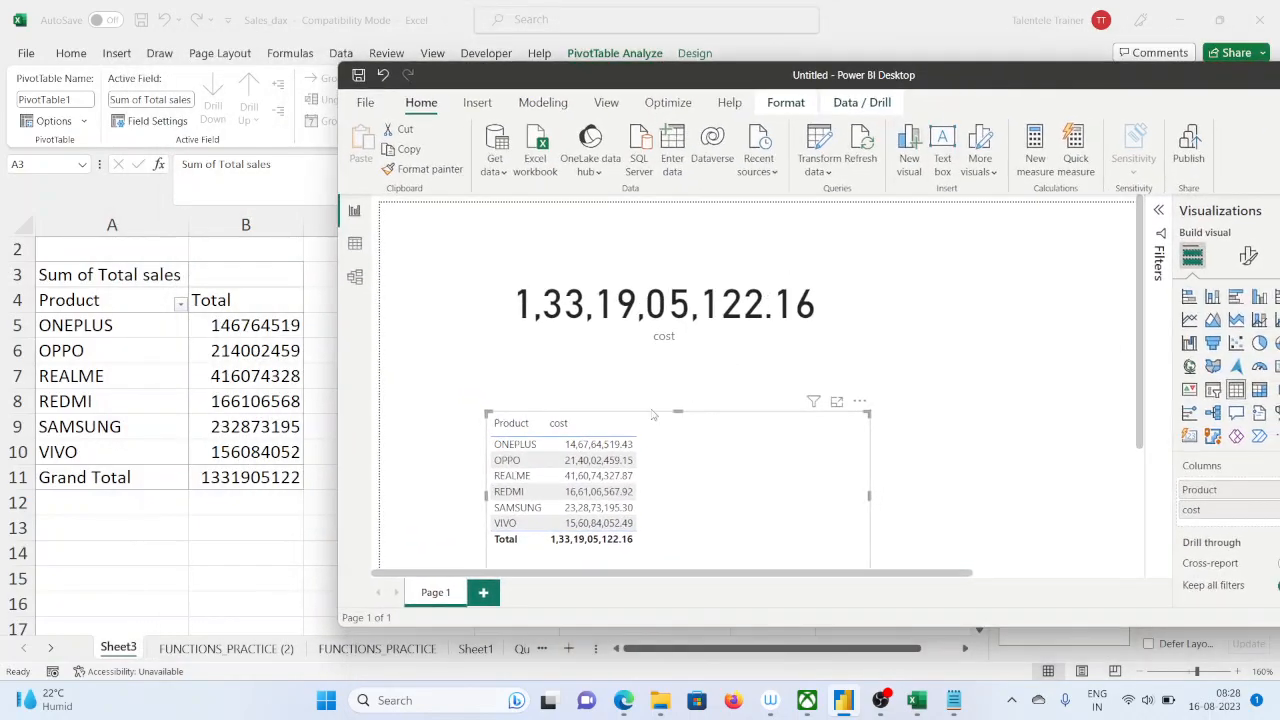
scroll(656, 472, up, 2)
scroll(656, 472, down, 2)
scroll(656, 472, up, 1)
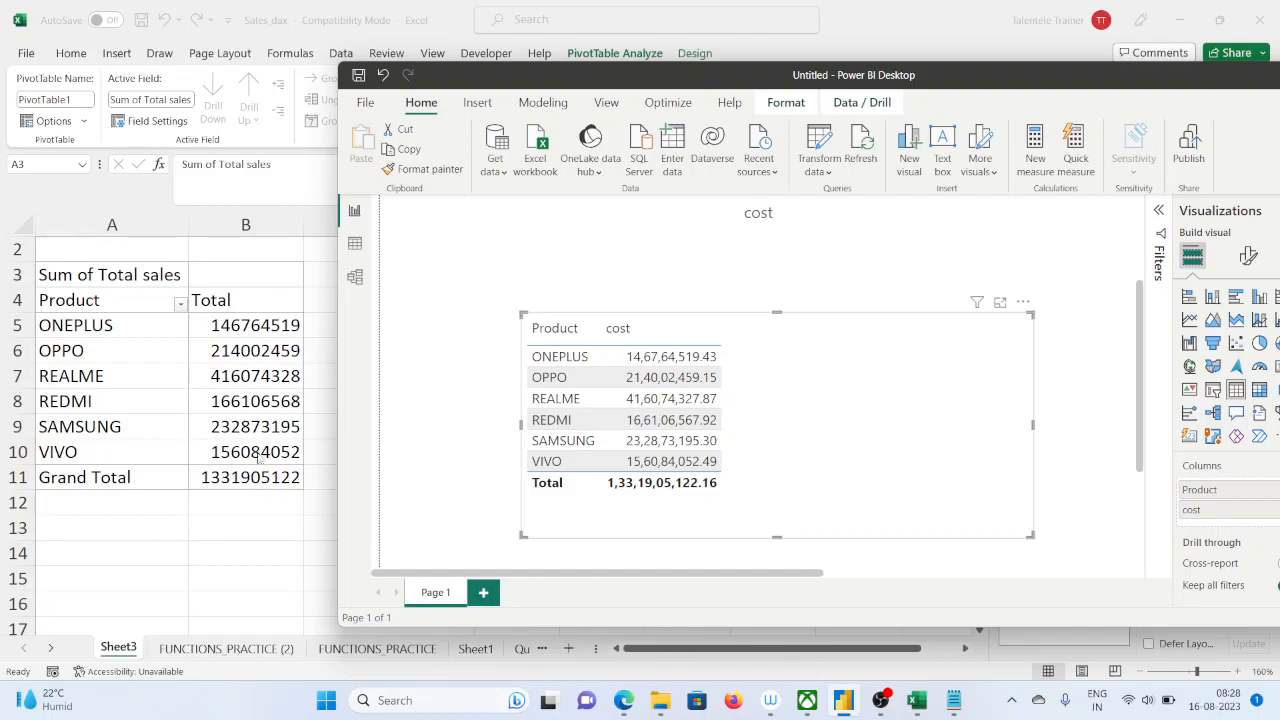
Switch back to Excel and summarize the PivotTable's Total sales values by Average
key(alt+Tab)
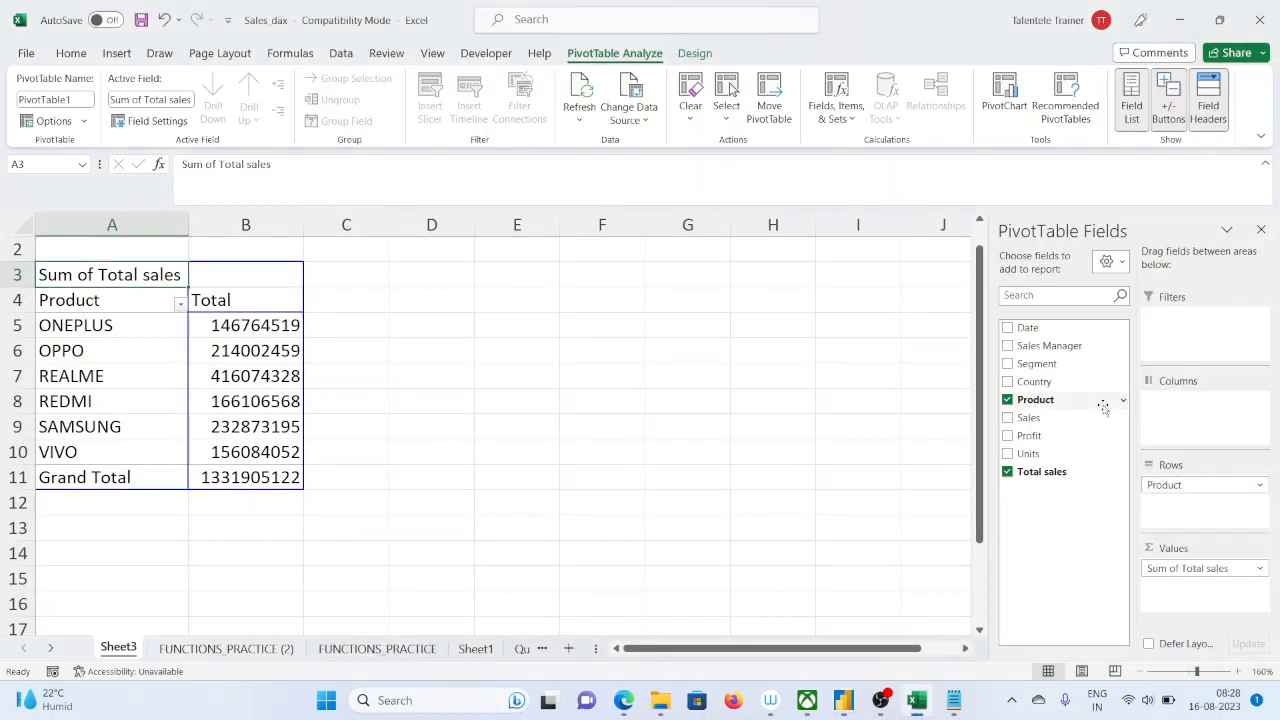
click(1236, 569)
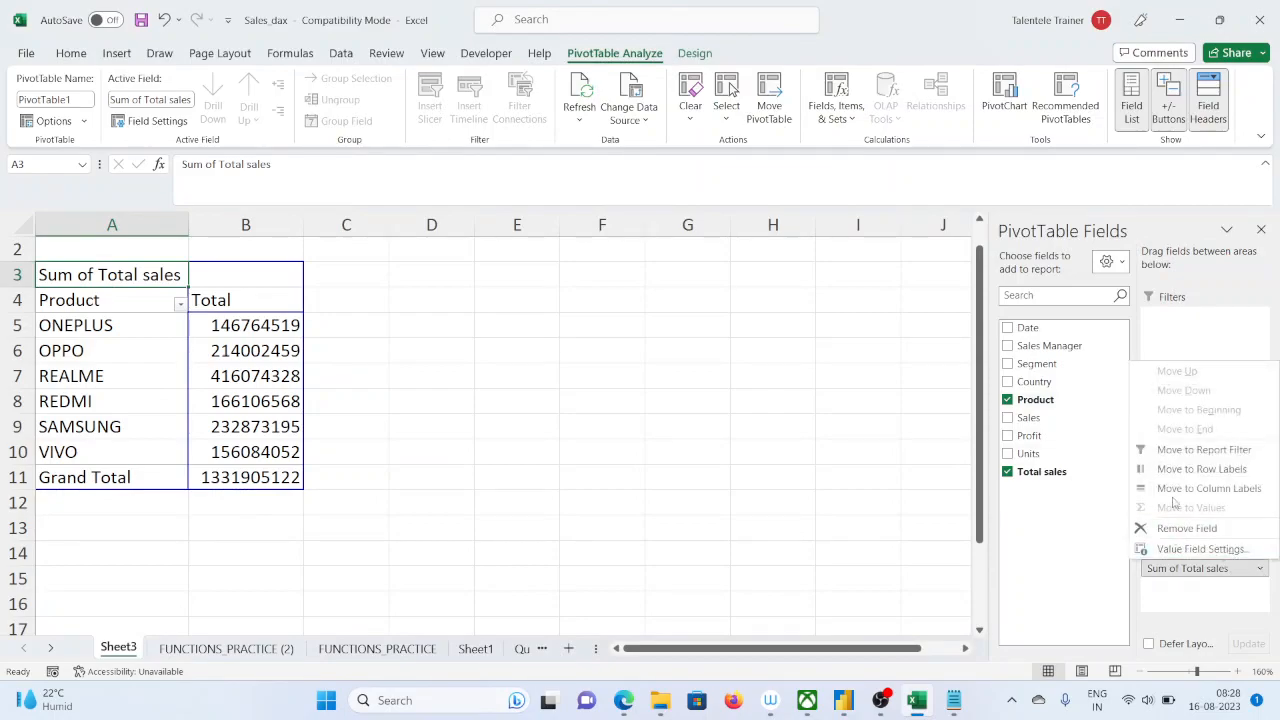
click(1198, 549)
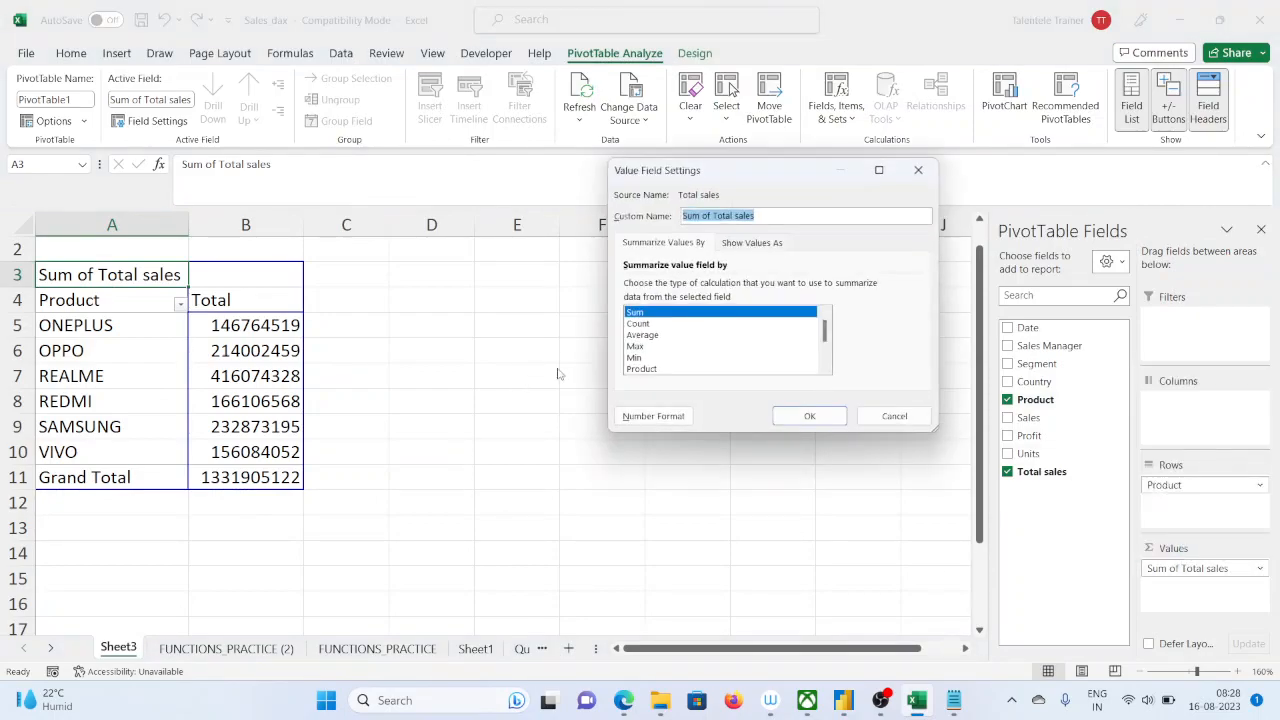
click(657, 335)
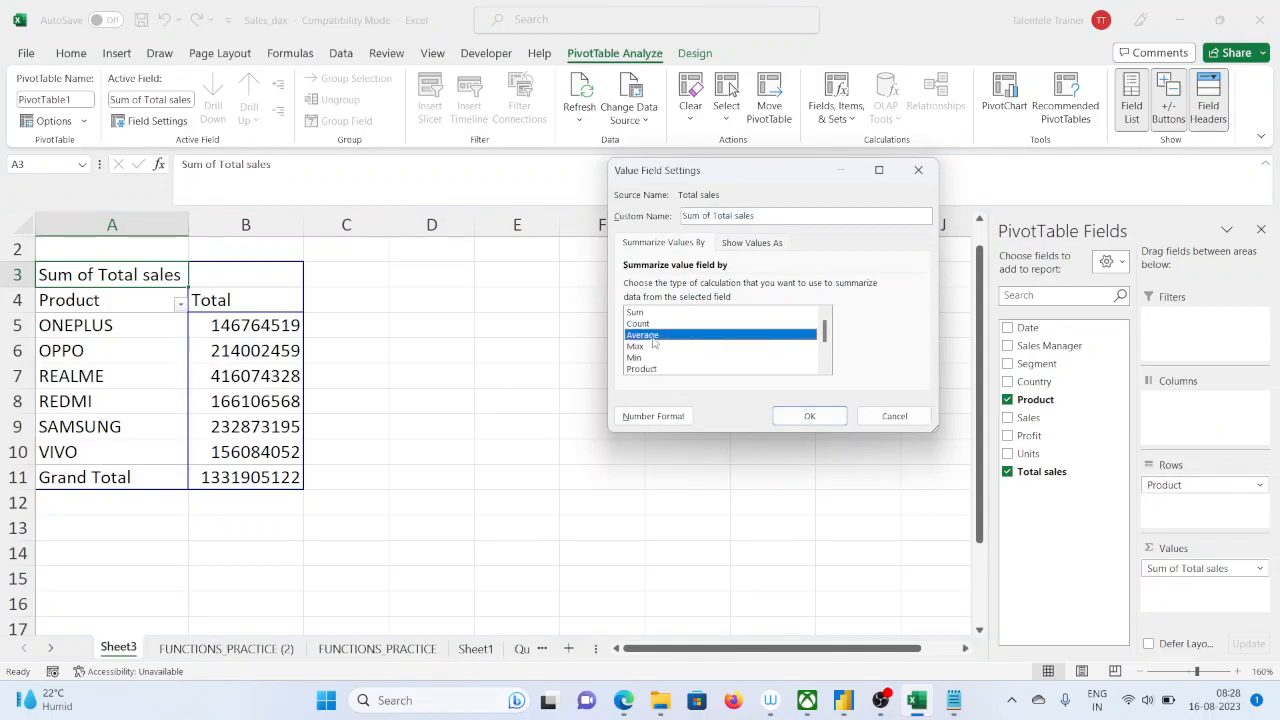
click(811, 417)
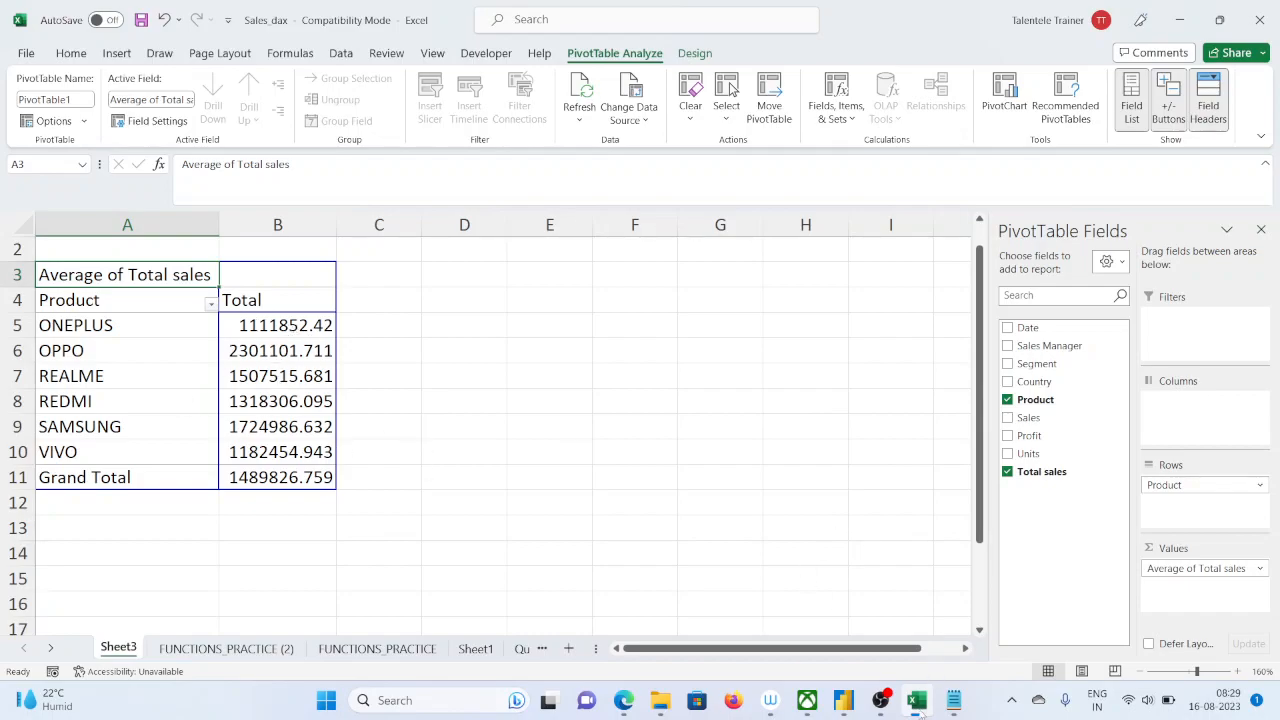
Return to Power BI Desktop, maximize its window, and create a new measure named avg_sales
click(843, 620)
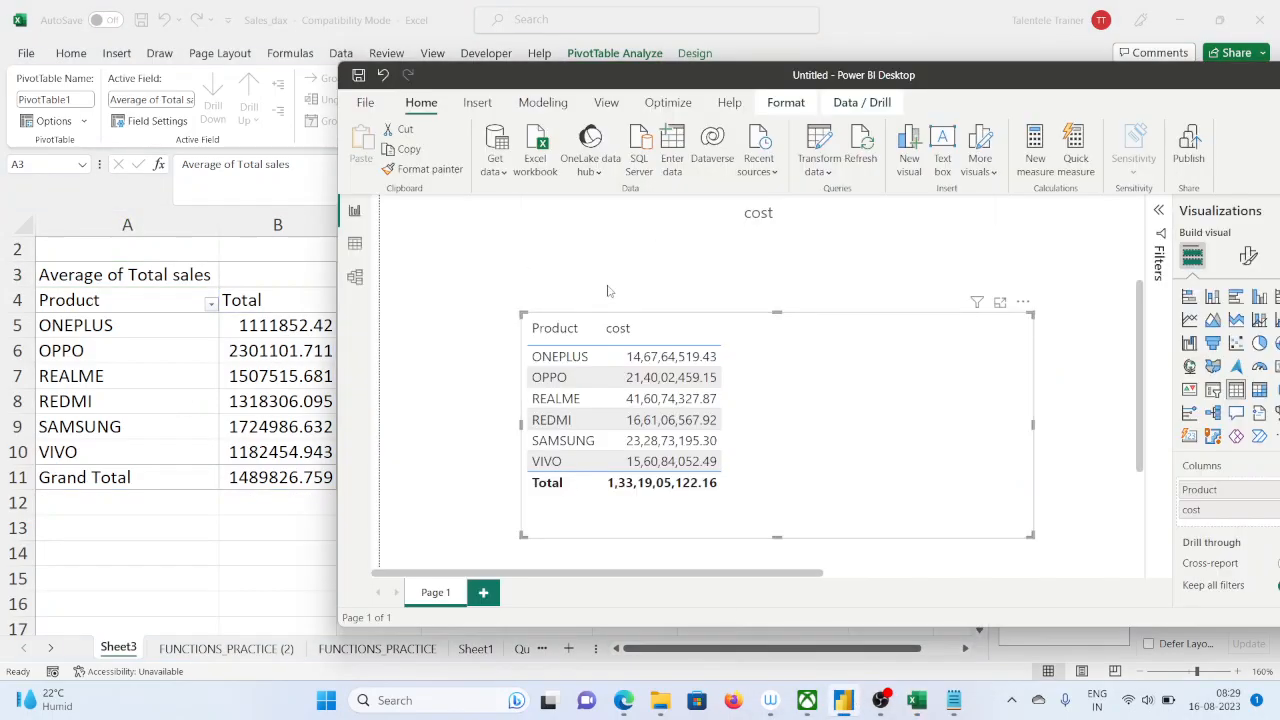
double_click(1101, 77)
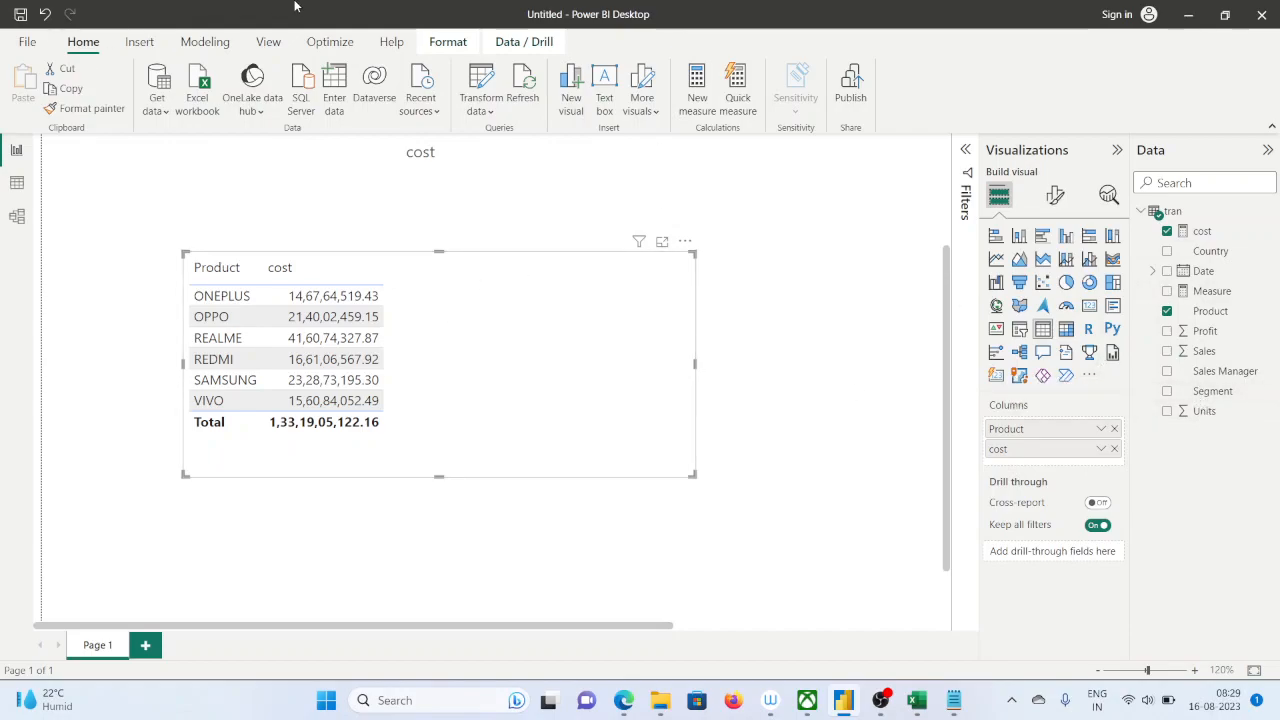
click(693, 102)
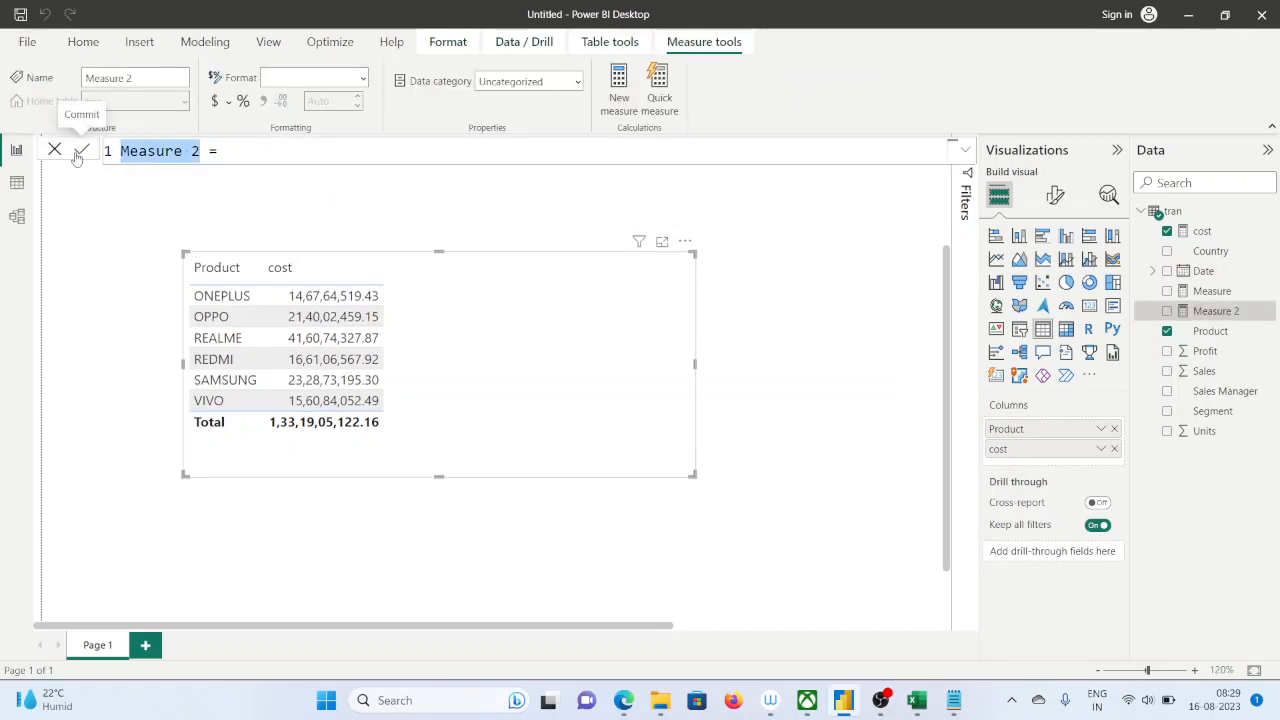
text(ag)
key(BackSpace)
key(BackSpace)
text(avg_)
text(sales)
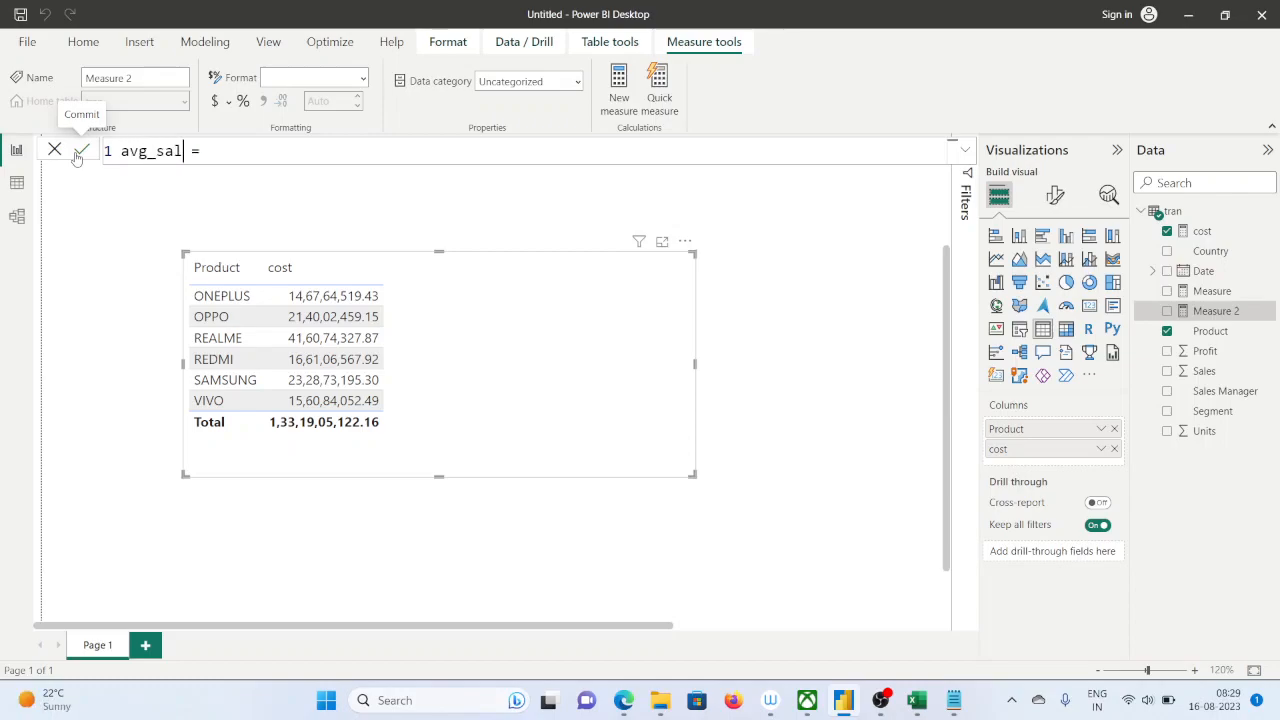
Start the avg_sales measure's formula with the AVERAGEX function
click(238, 152)
text(av)
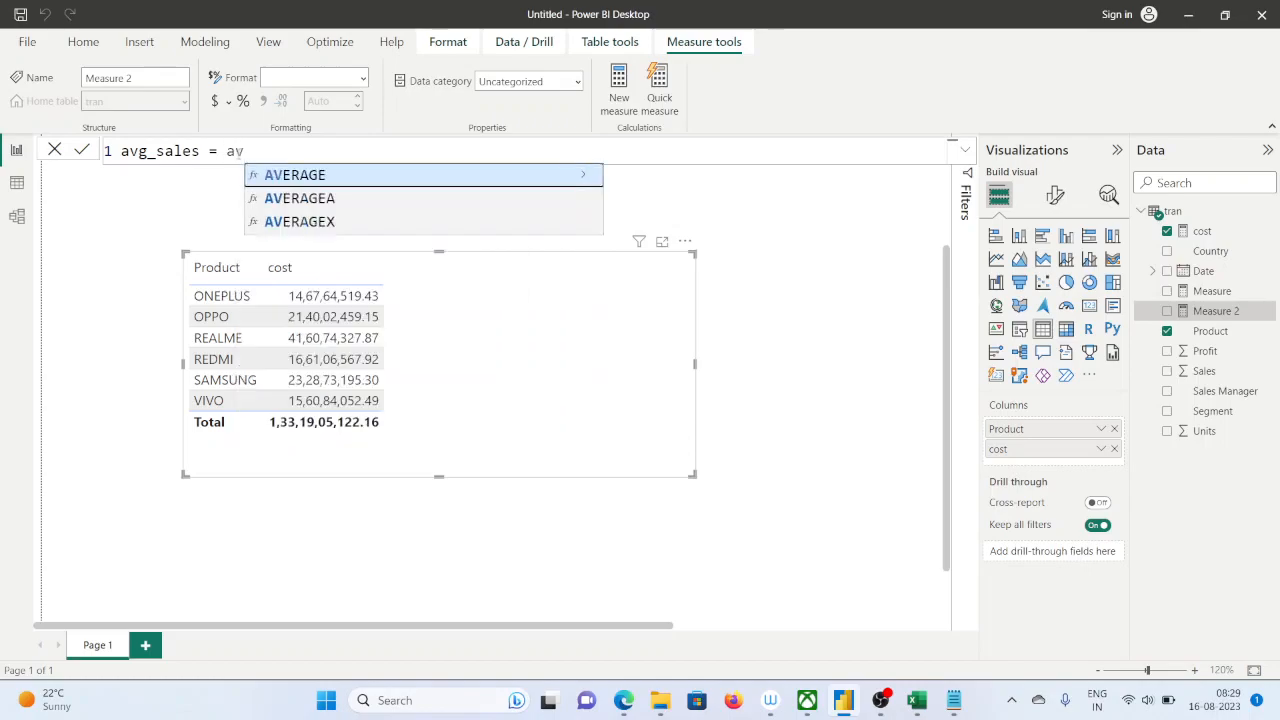
text(gx)
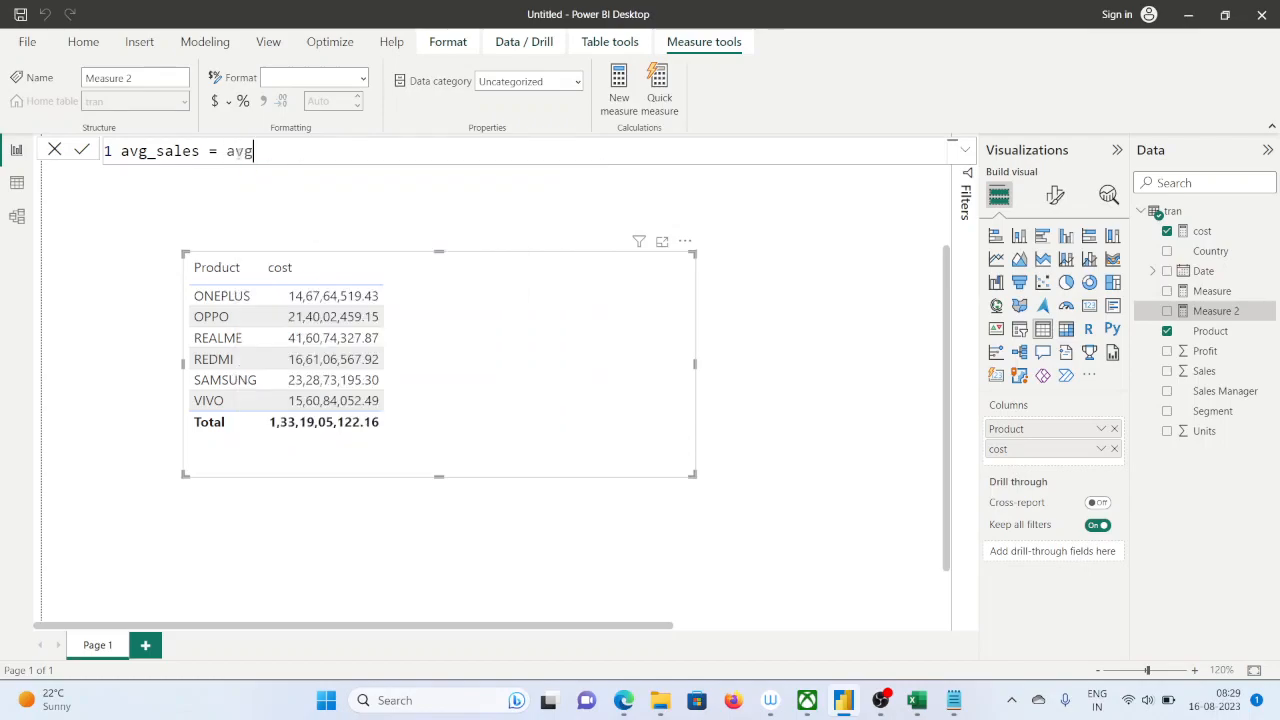
key(BackSpace)
key(BackSpace)
key(BackSpace)
key(BackSpace)
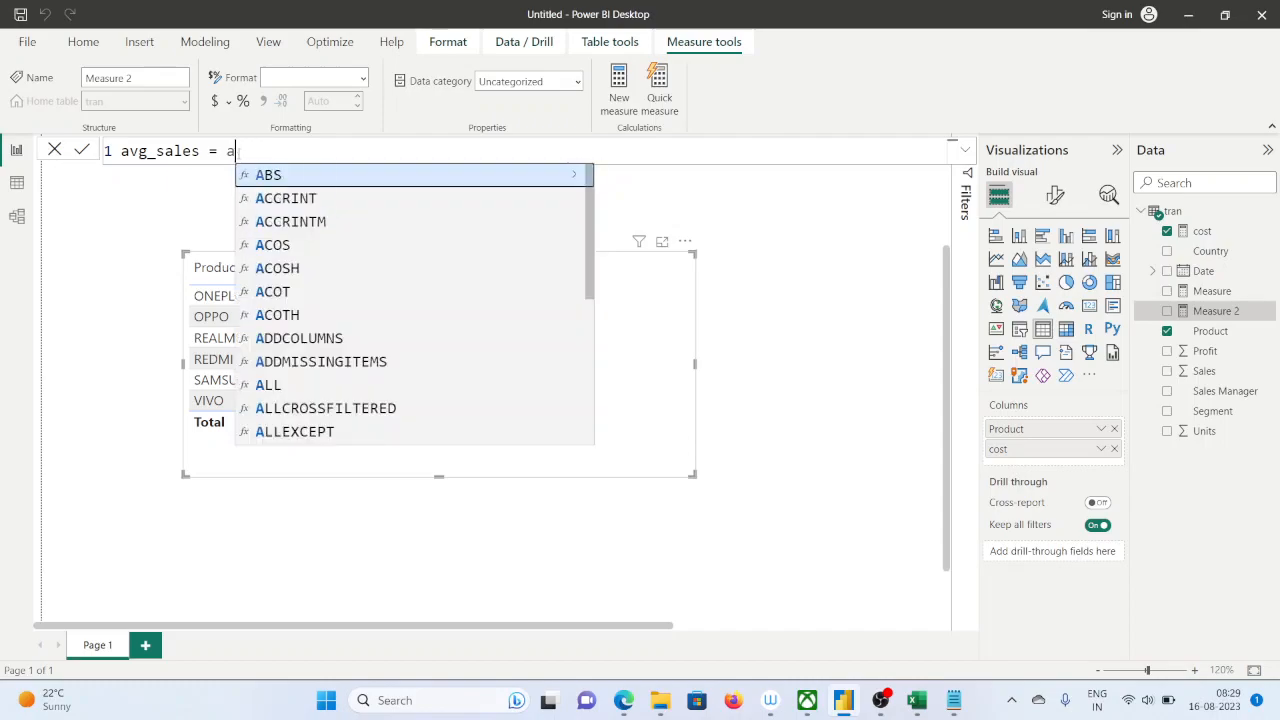
text(avera)
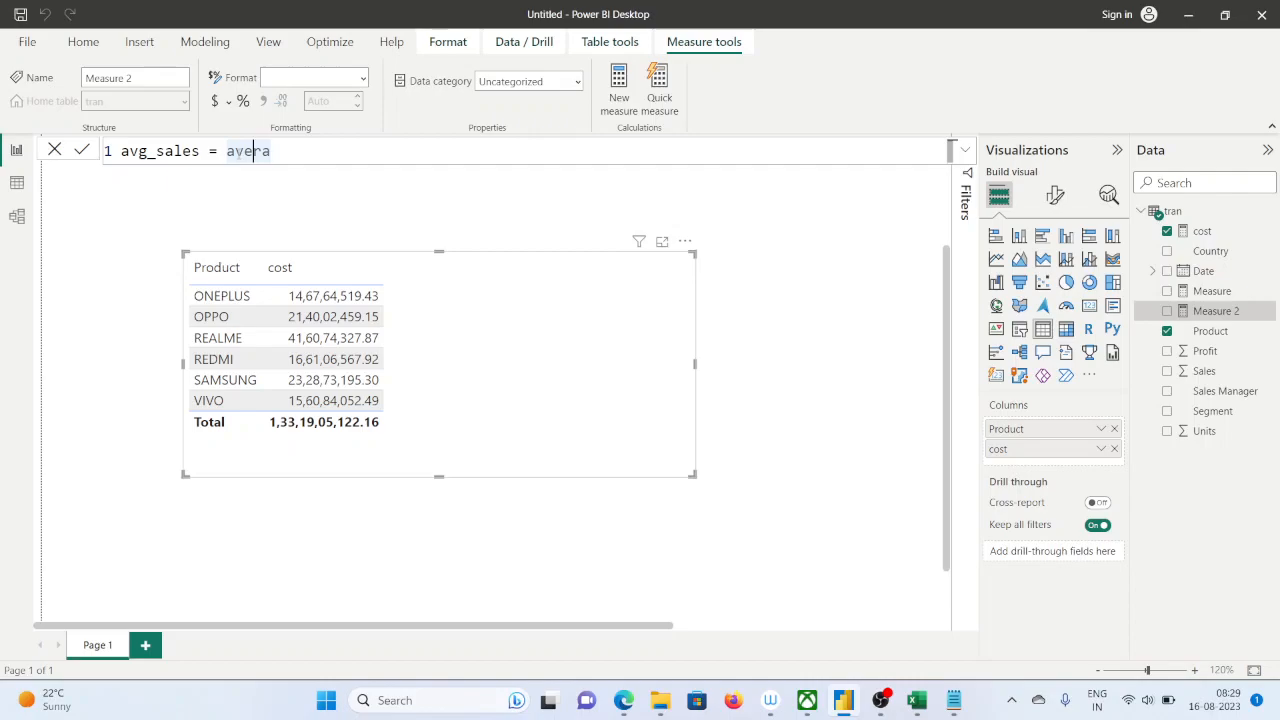
key(BackSpace)
key(Down)
key(Down)
key(Tab)
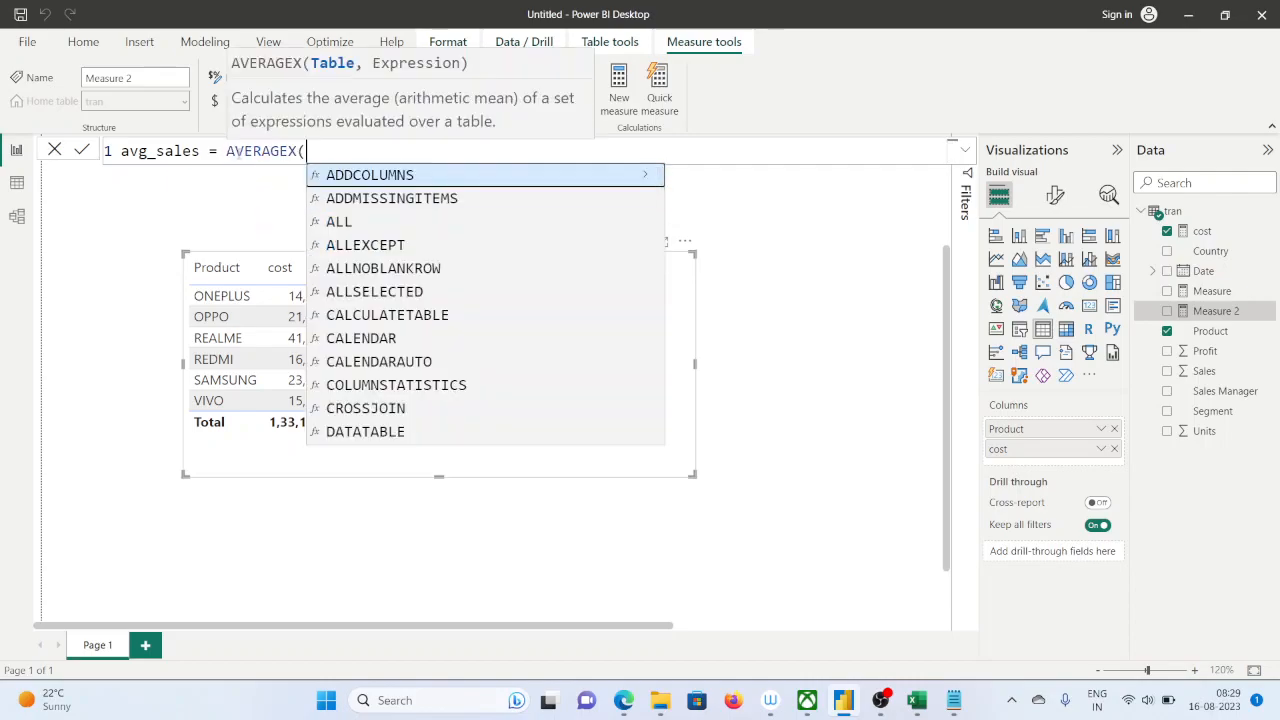
Give AVERAGEX the 'tran' table and begin its expression with the 'tran'[Sales] column
text(tra)
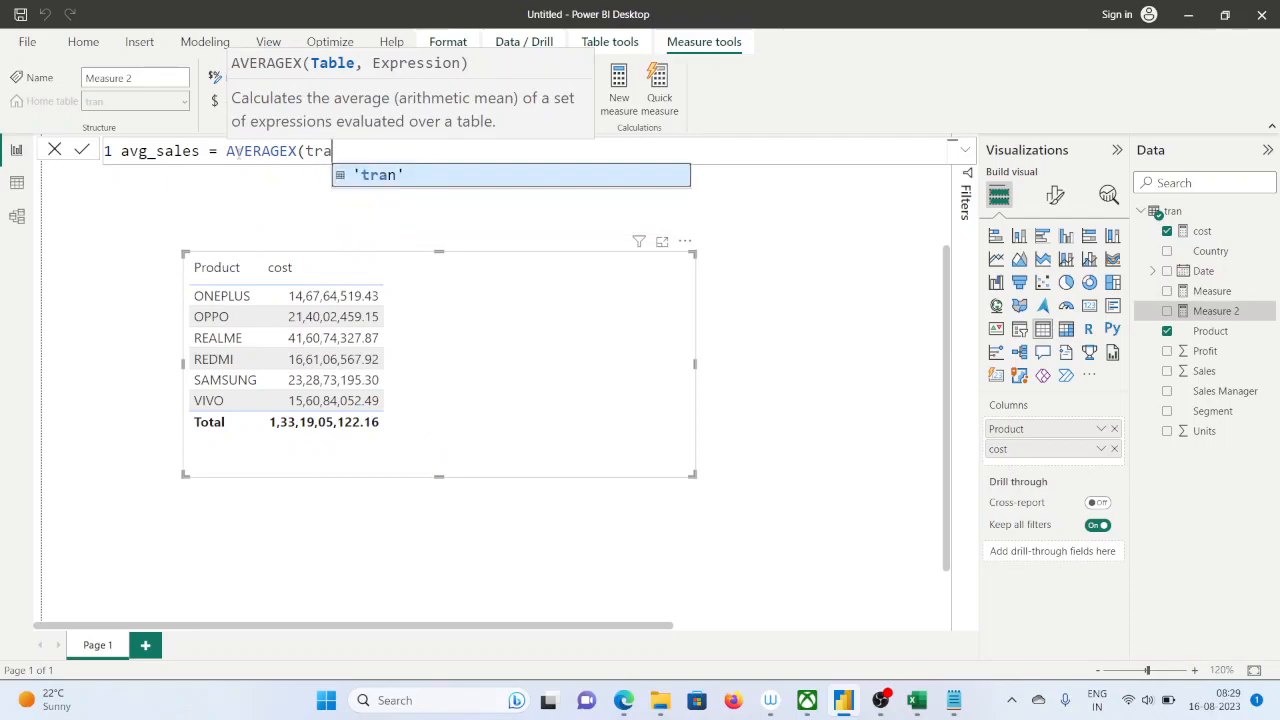
key(Tab)
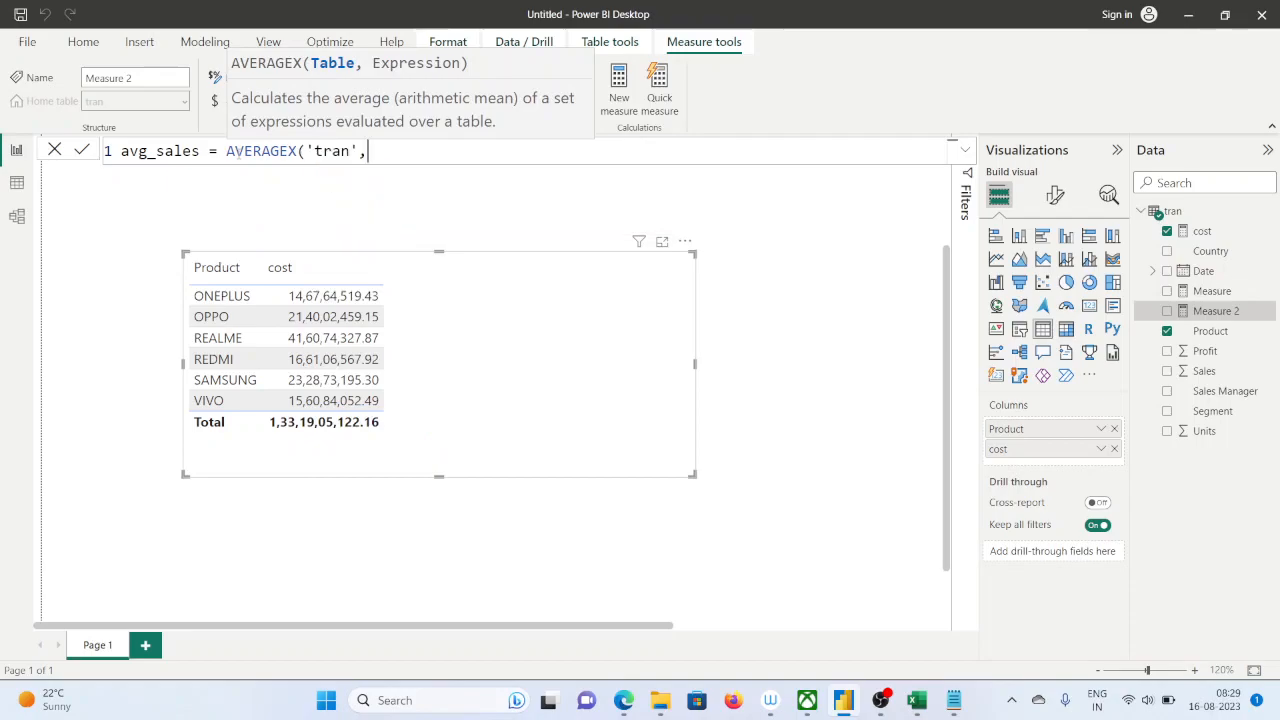
text(,tra)
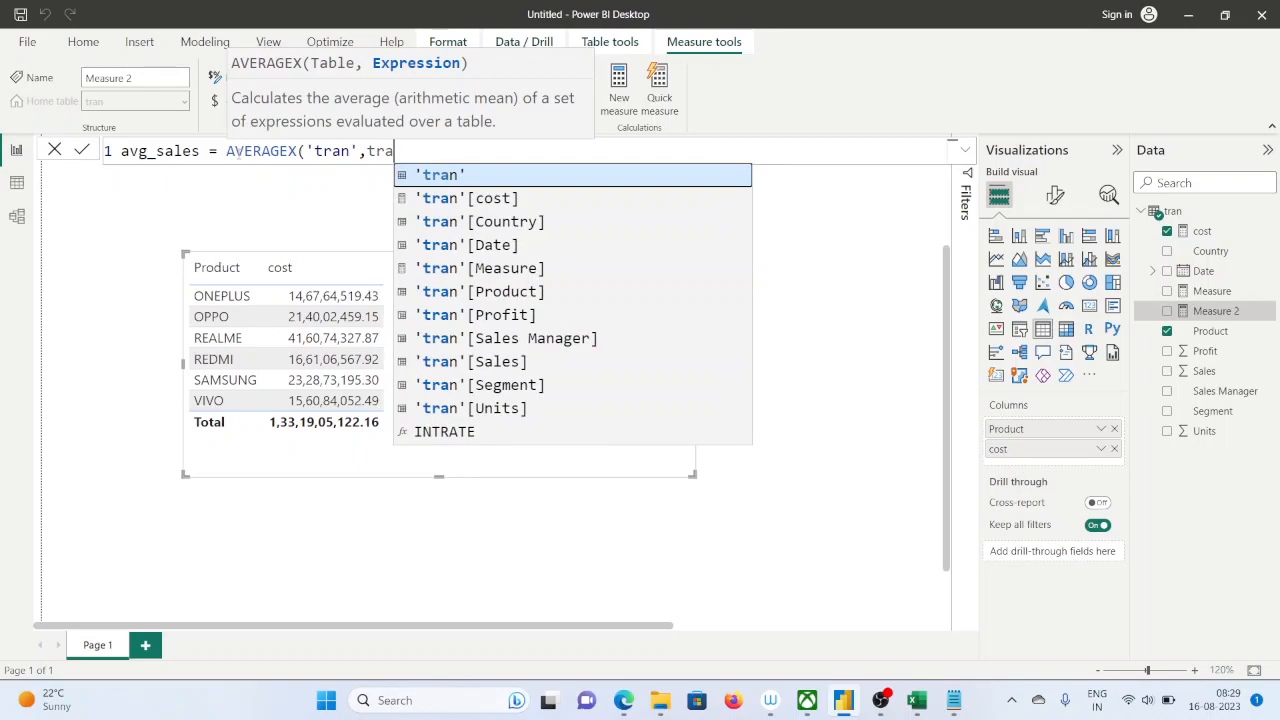
key(Down)
key(Down)
key(Down)
key(Down)
key(Down)
key(Down)
key(Down)
key(Down)
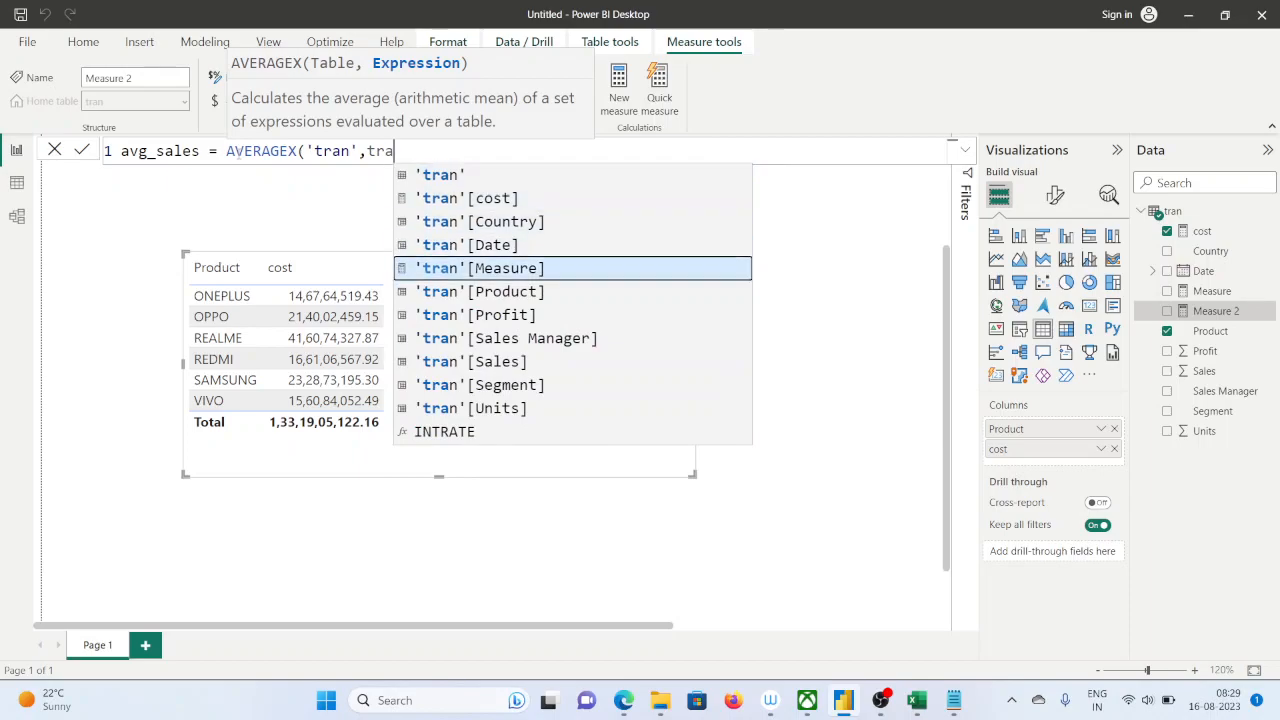
key(Tab)
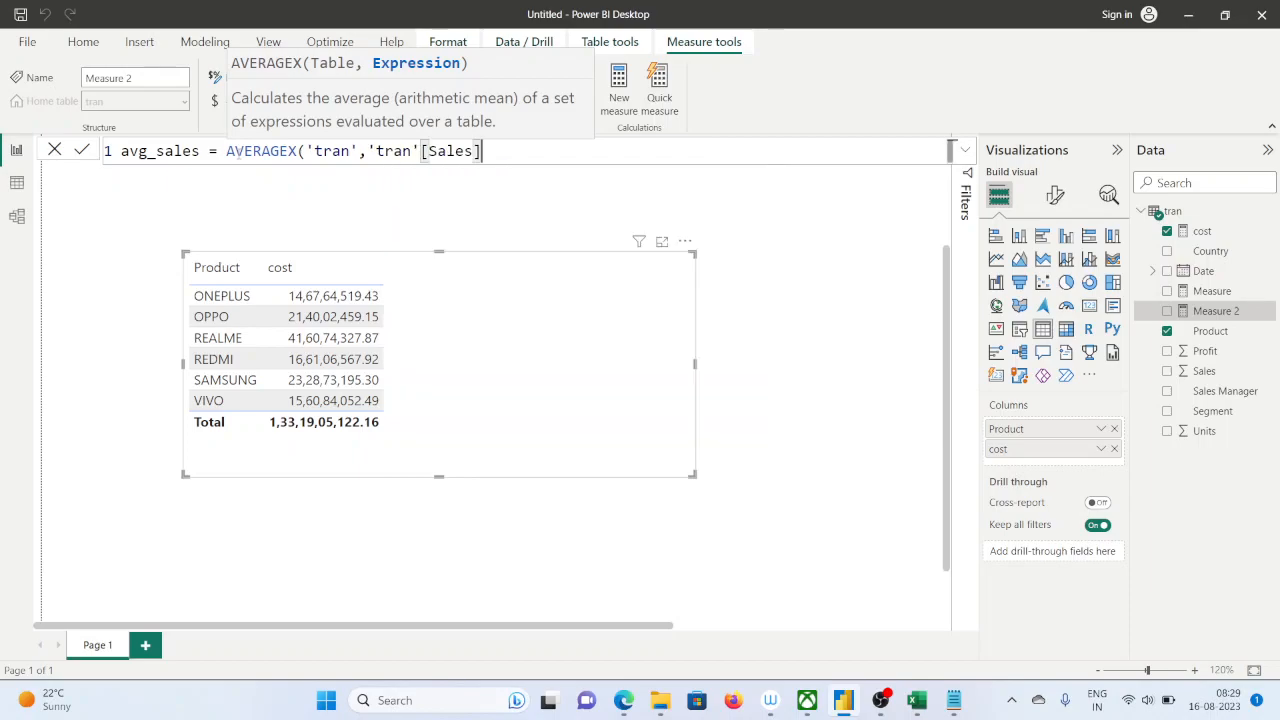
Multiply the expression by 'tran'[Units], close the AVERAGEX formula and commit the avg_sales measure
text(*)
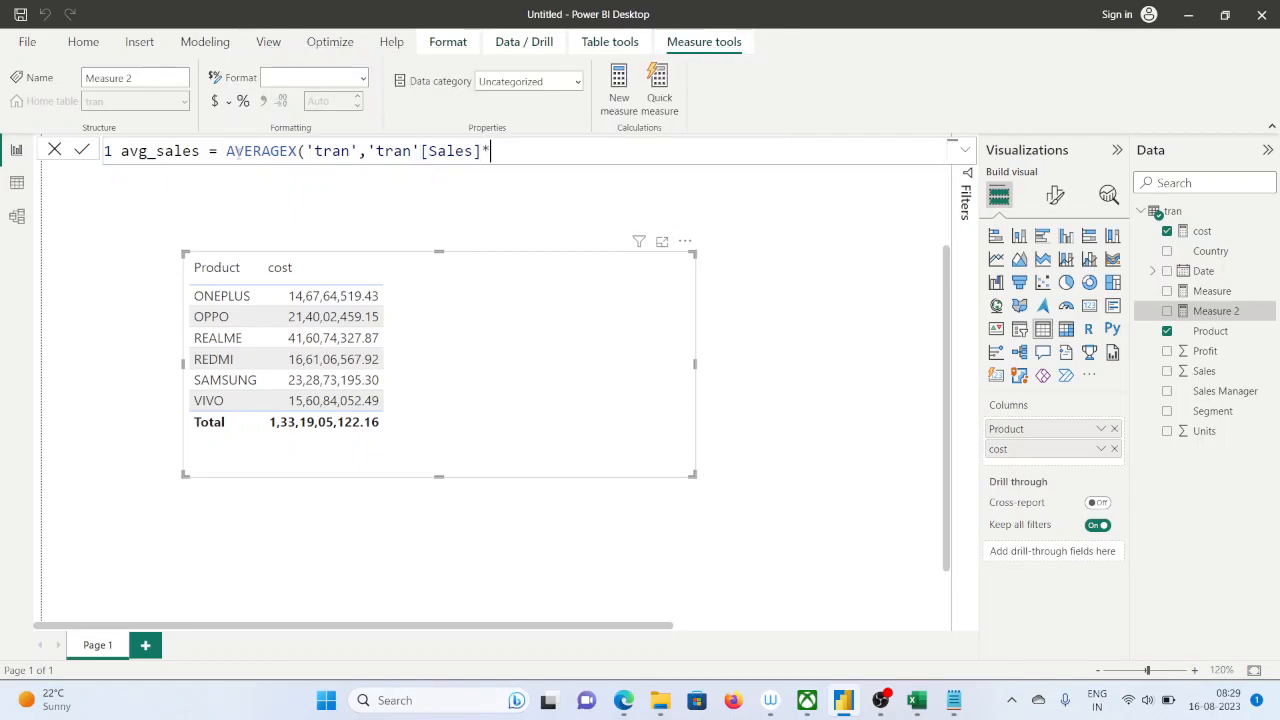
text(tra)
key(Down)
key(Down)
key(Down)
key(Down)
key(Down)
key(Down)
key(Down)
key(Down)
key(Down)
key(Down)
key(Tab)
text())
key(Return)
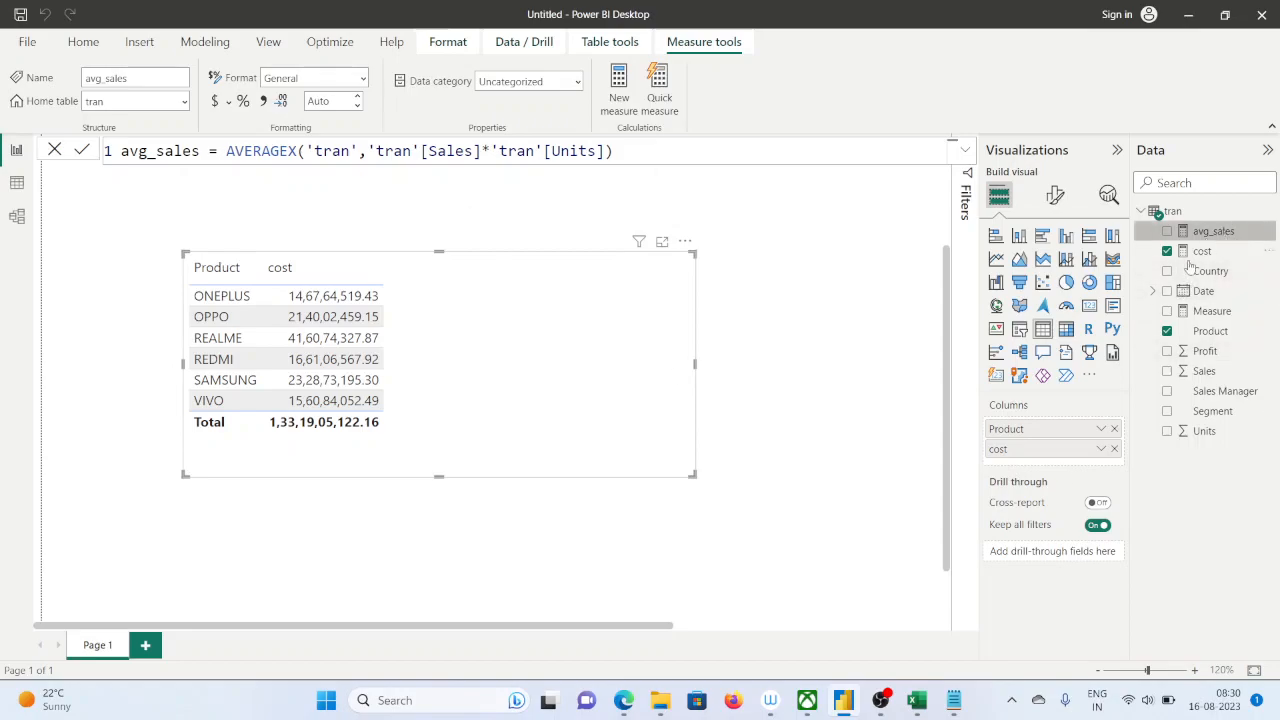
Replace cost with avg_sales in the product table and place the restored window beside the Excel PivotTable for comparison
click(1115, 449)
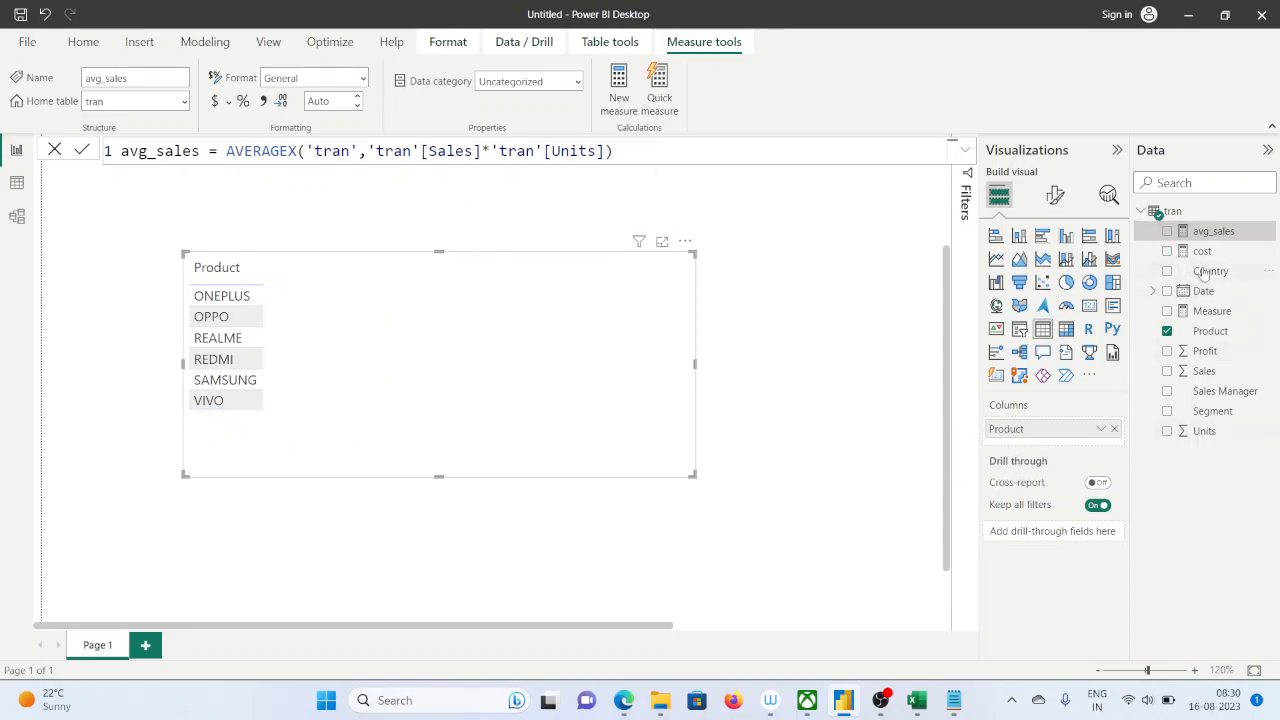
drag(1210, 231, 1056, 462)
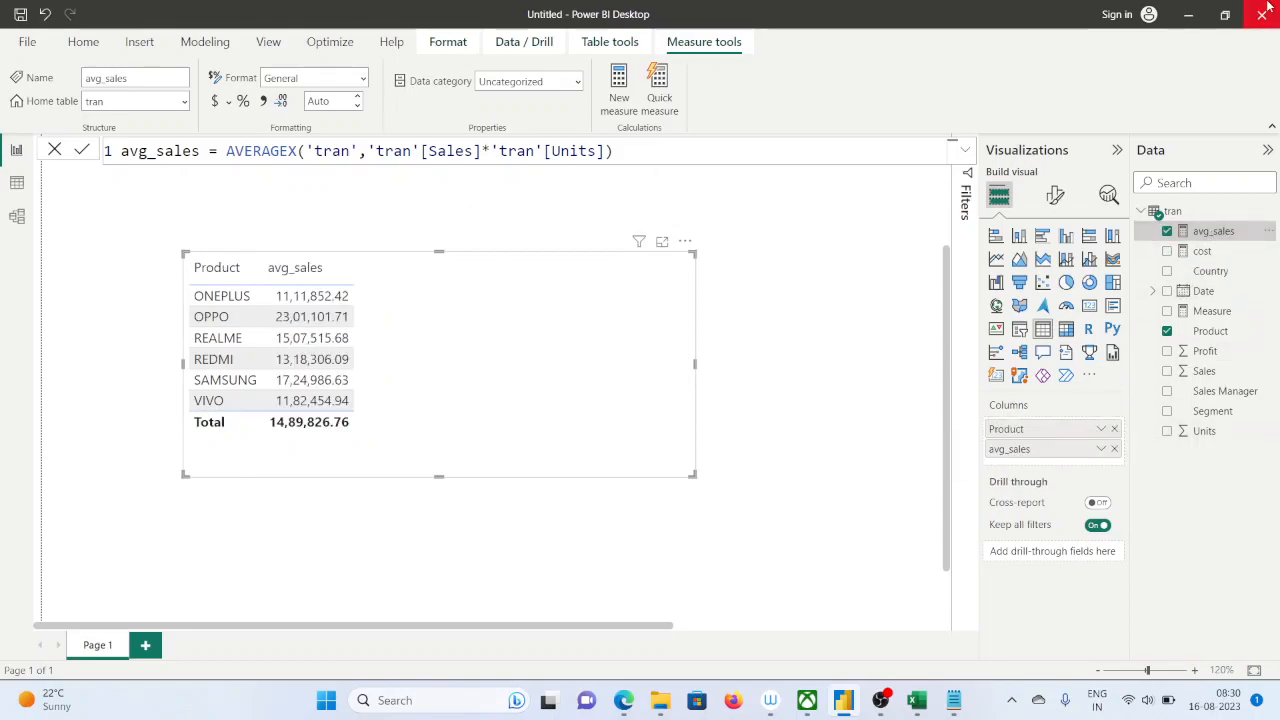
click(1225, 14)
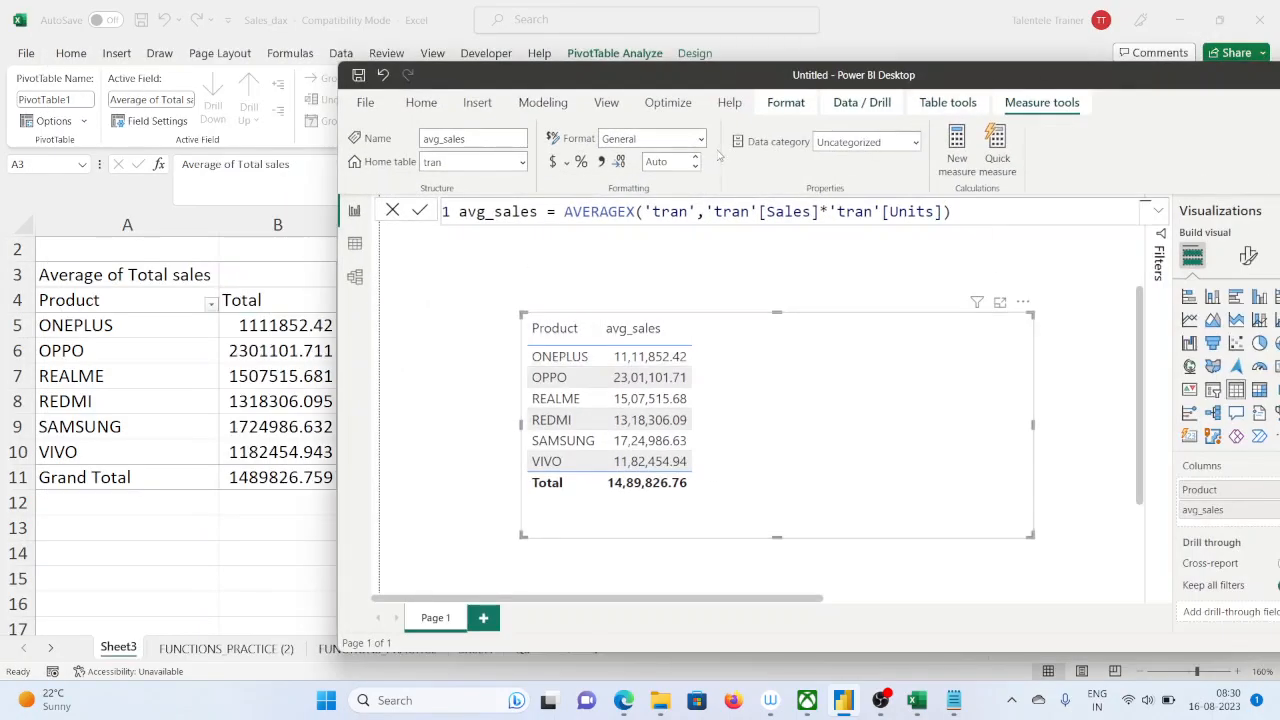
drag(1036, 86, 1058, 68)
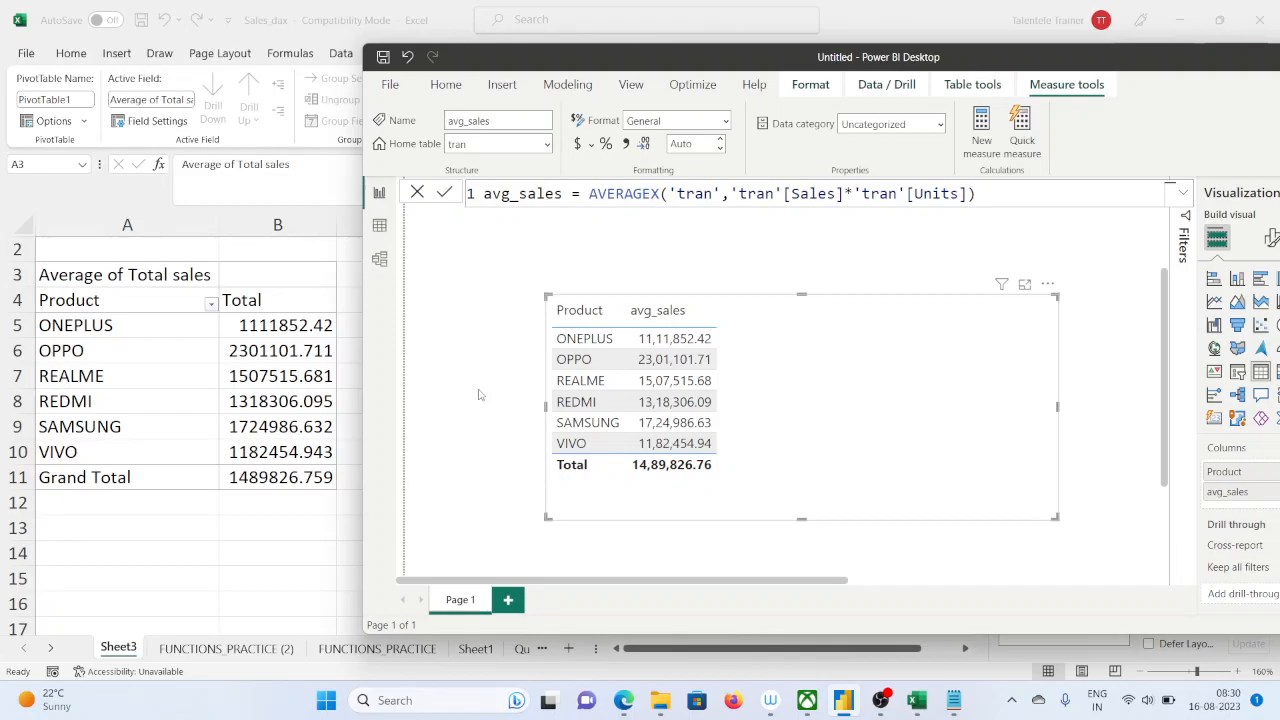
Switch to Excel and summarize the PivotTable's Total sales values by Min
key(alt+Tab)
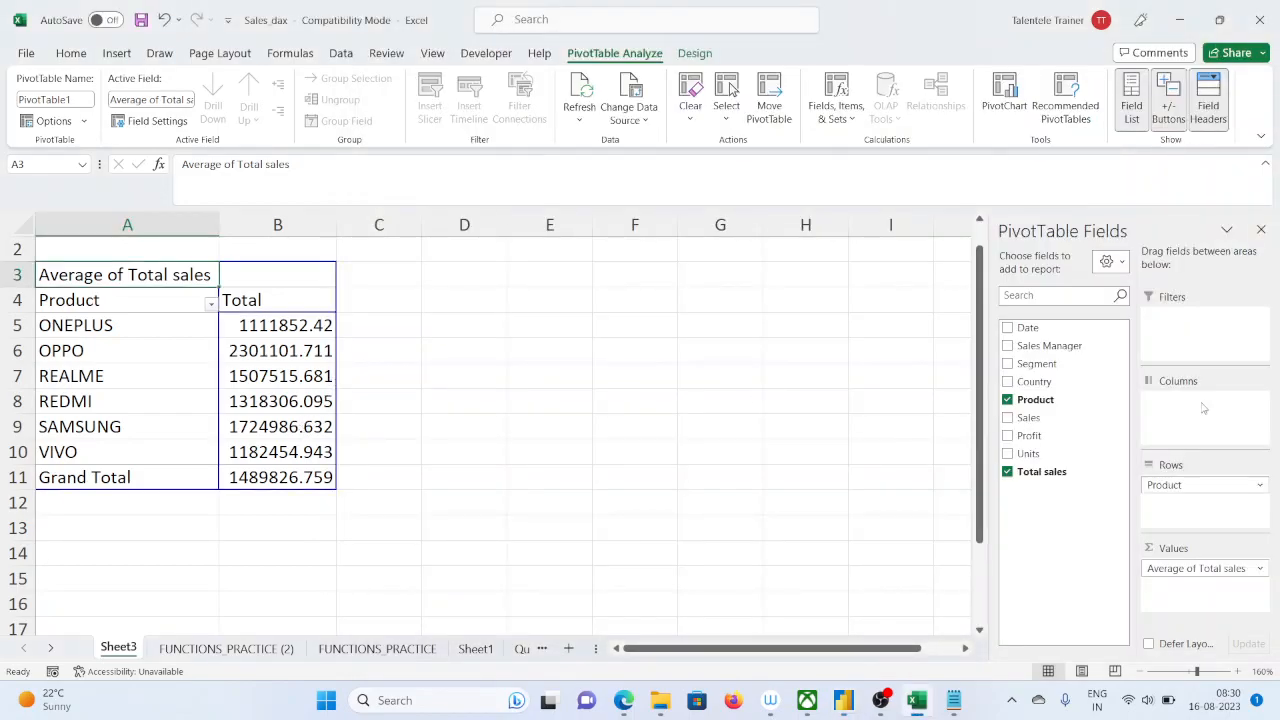
click(1259, 568)
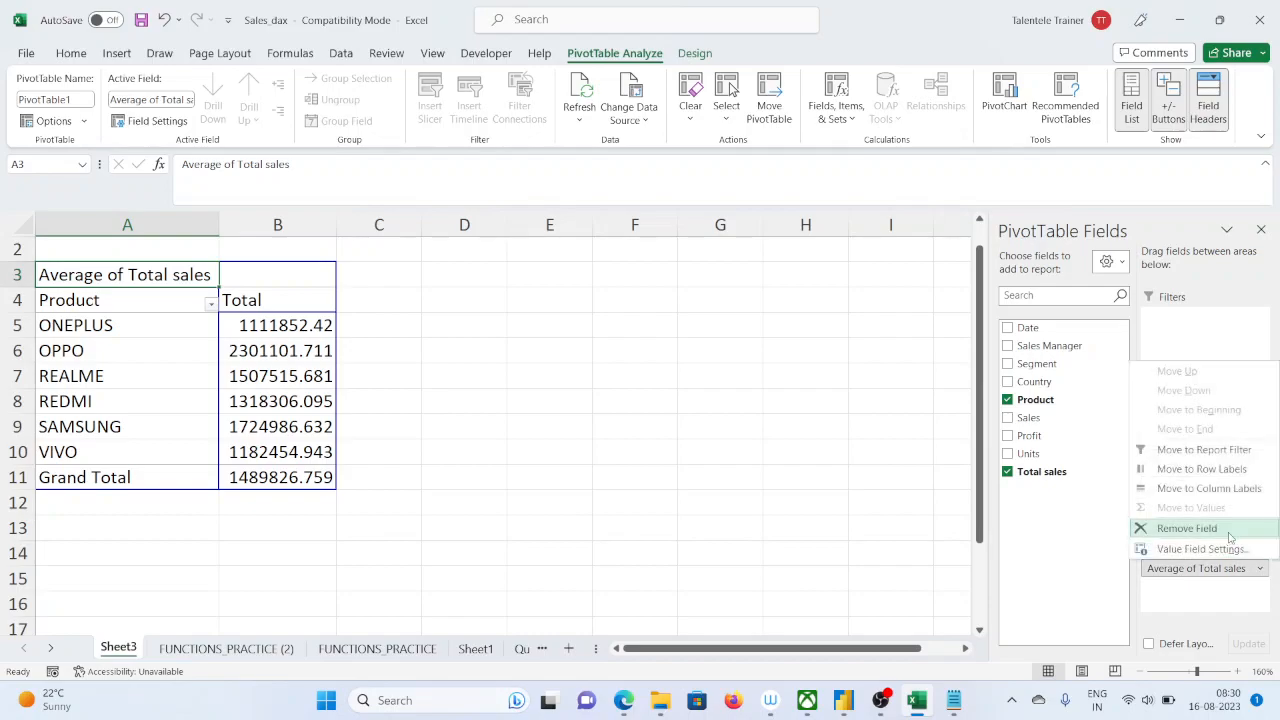
click(1200, 549)
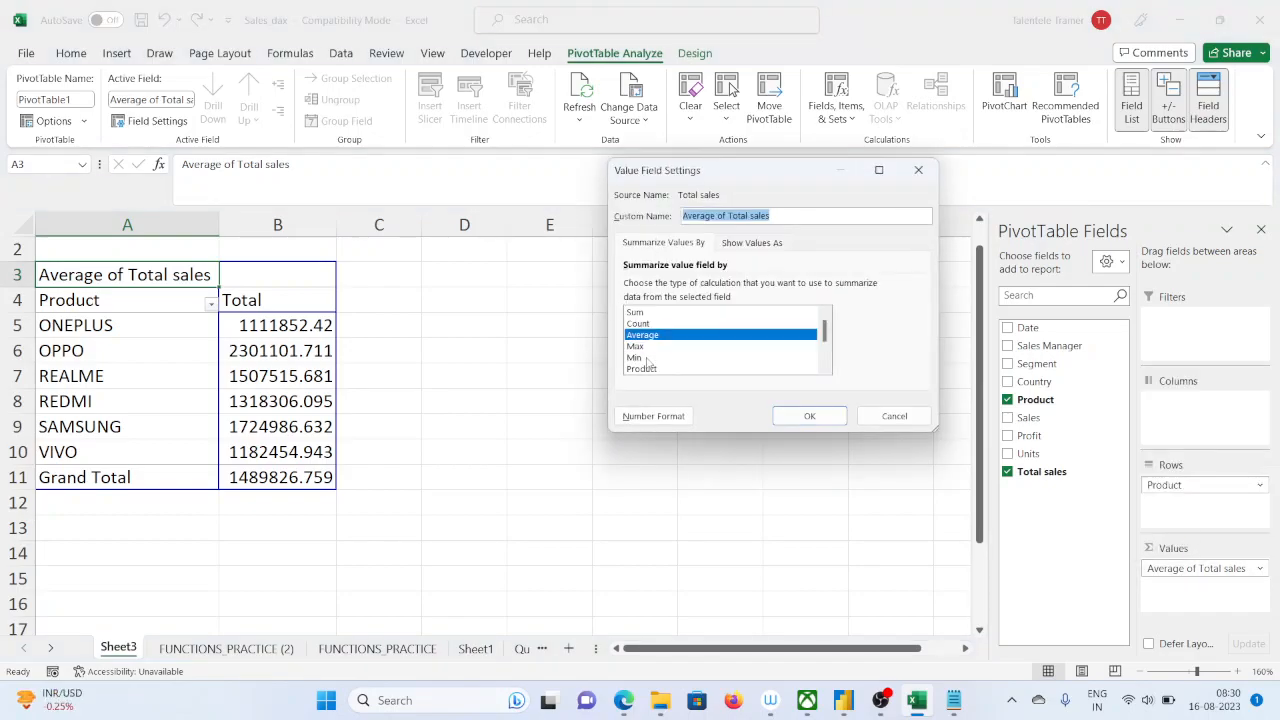
click(638, 358)
click(809, 416)
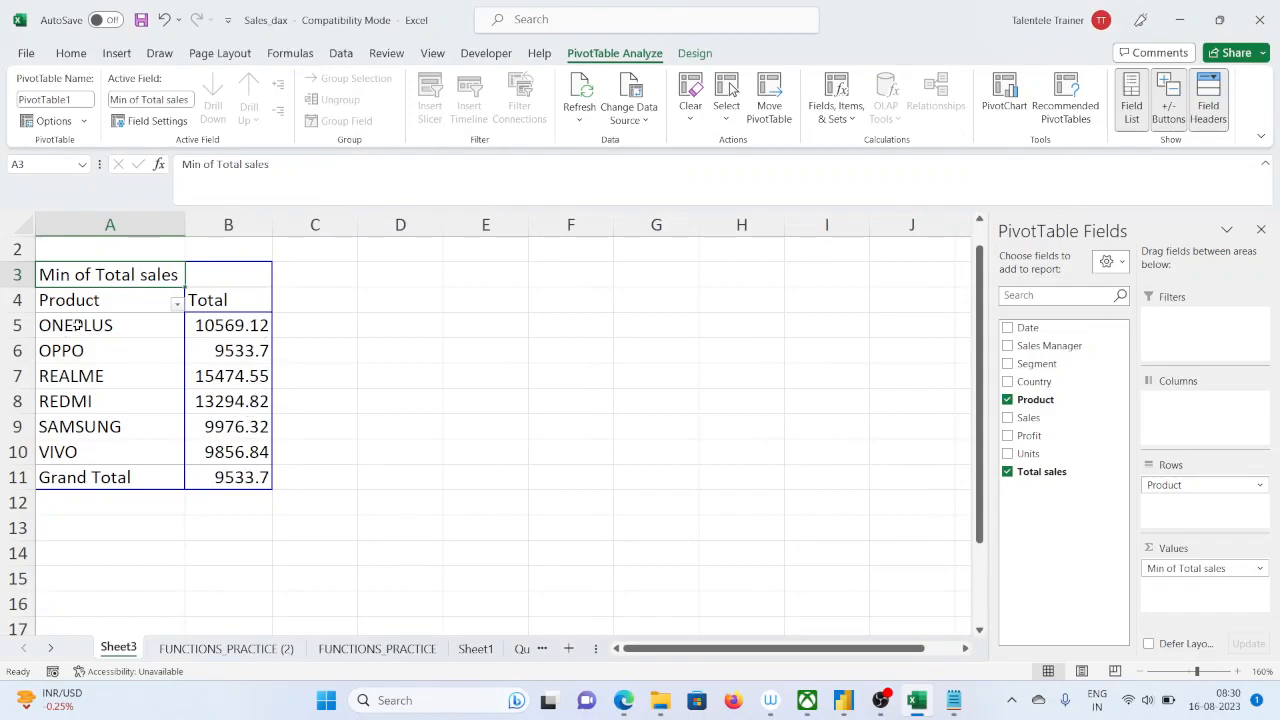
click(212, 328)
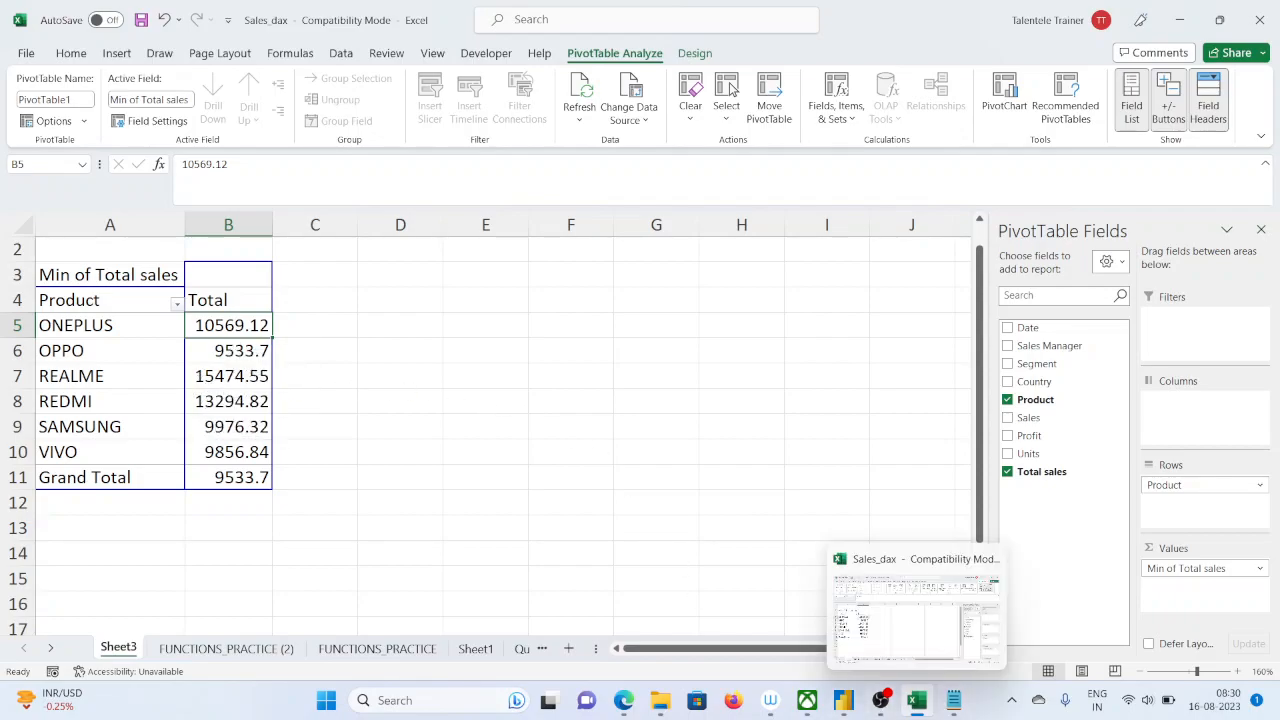
Switch to Power BI Desktop, move its window over the PivotTable sheet, and create a new measure named min_sales
click(843, 700)
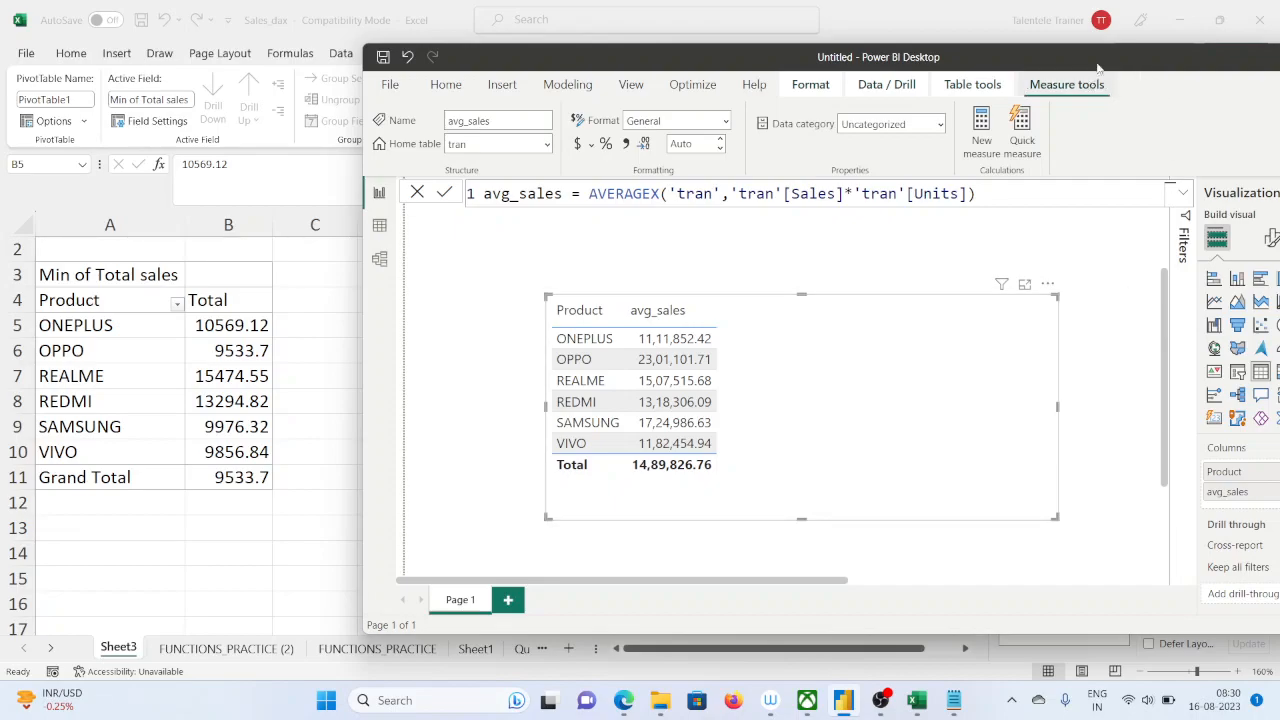
drag(1100, 56, 944, 46)
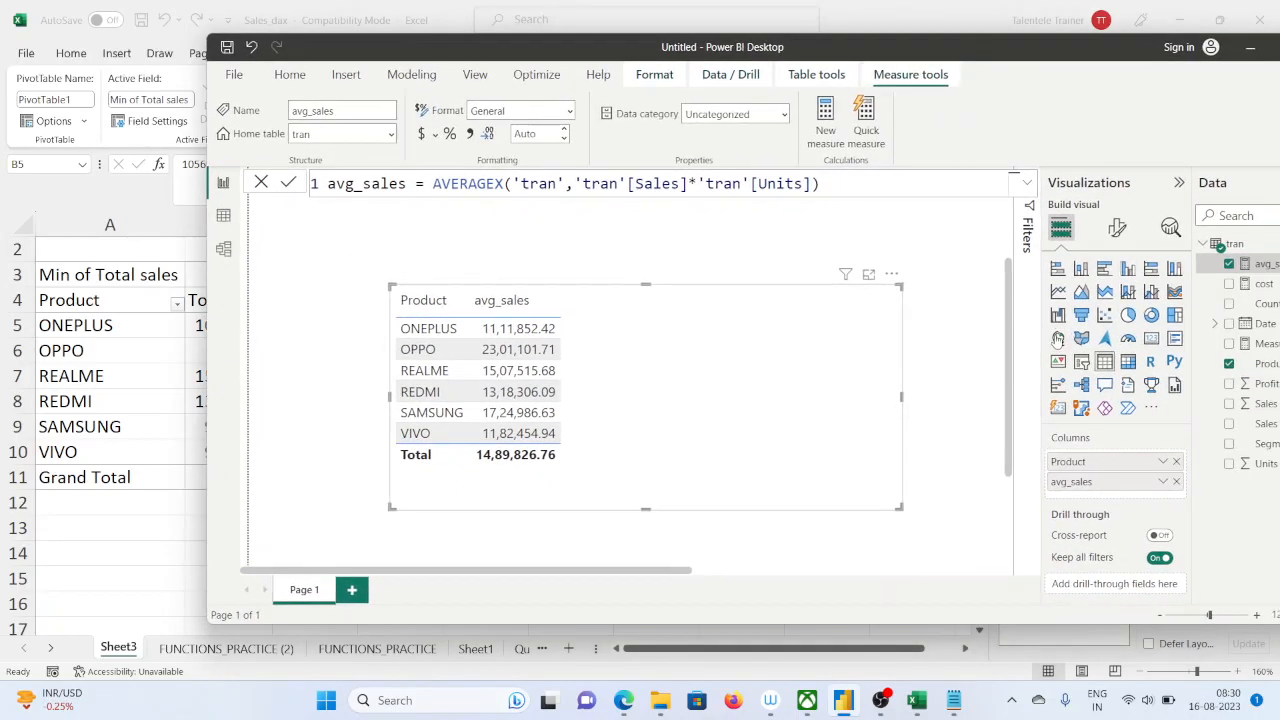
click(822, 136)
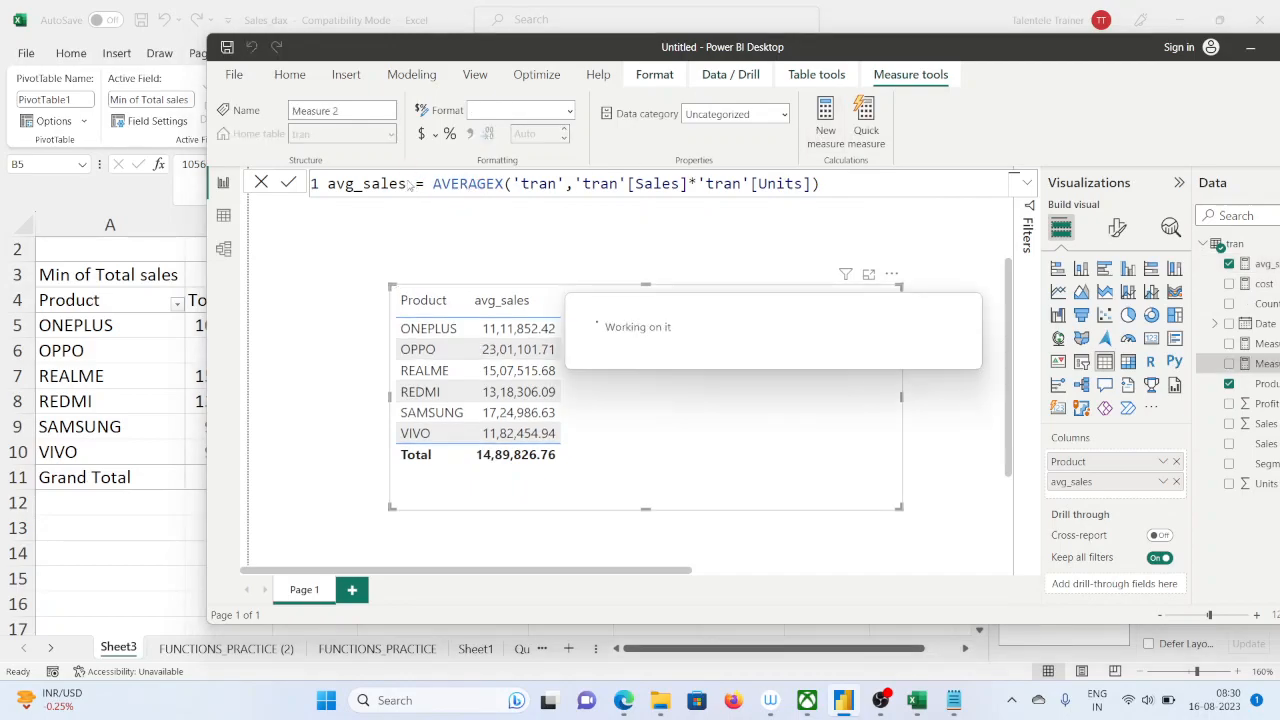
text(min_saqles)
key(BackSpace)
key(BackSpace)
key(BackSpace)
key(BackSpace)
text(sale)
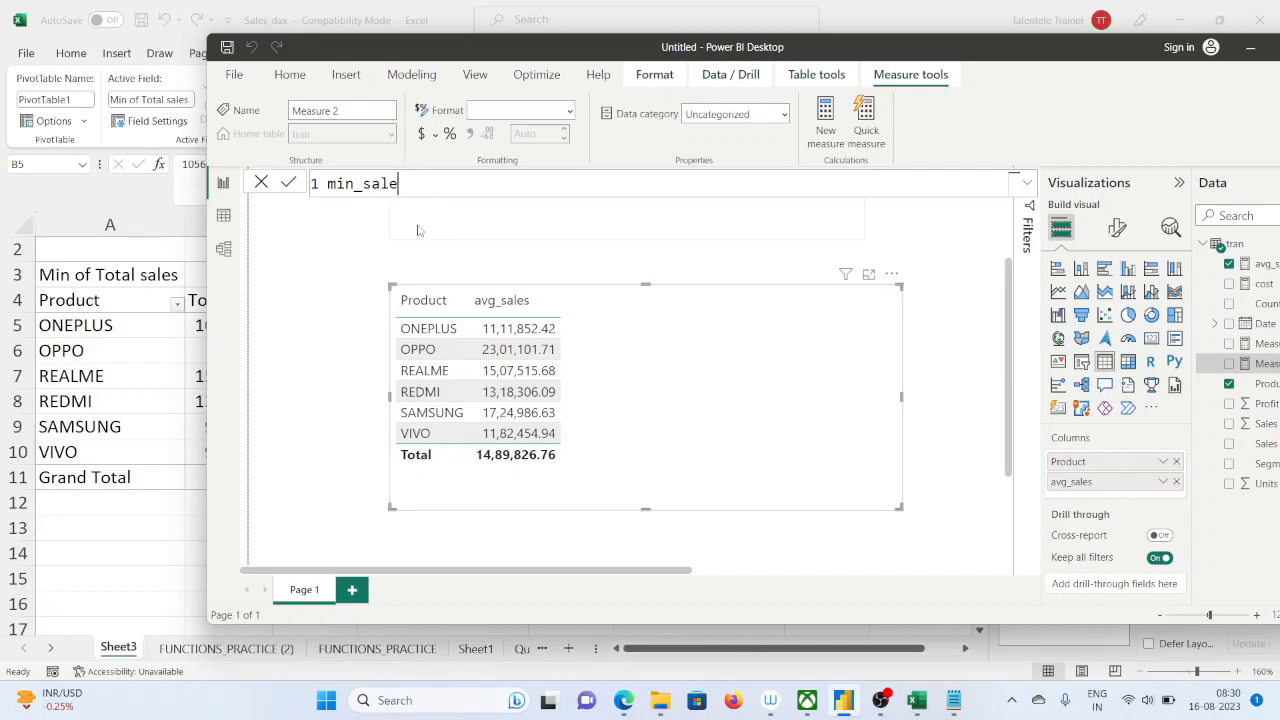
text(s=minx()
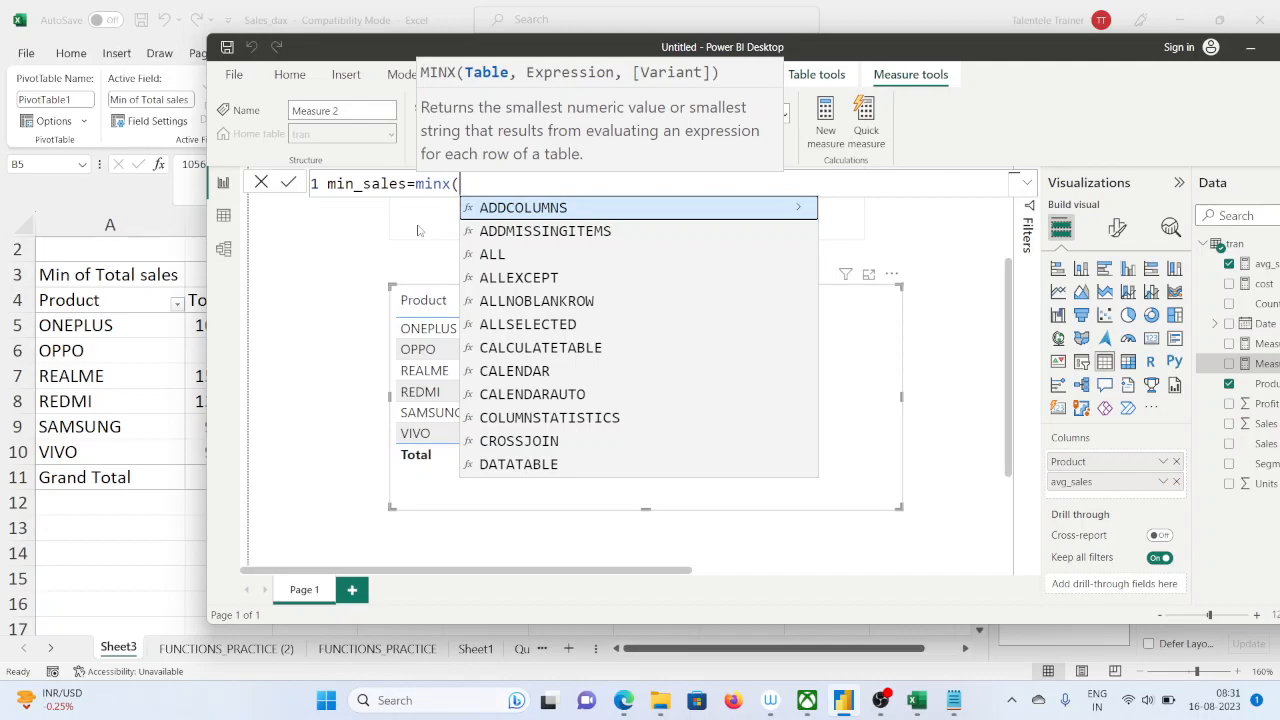
text(t)
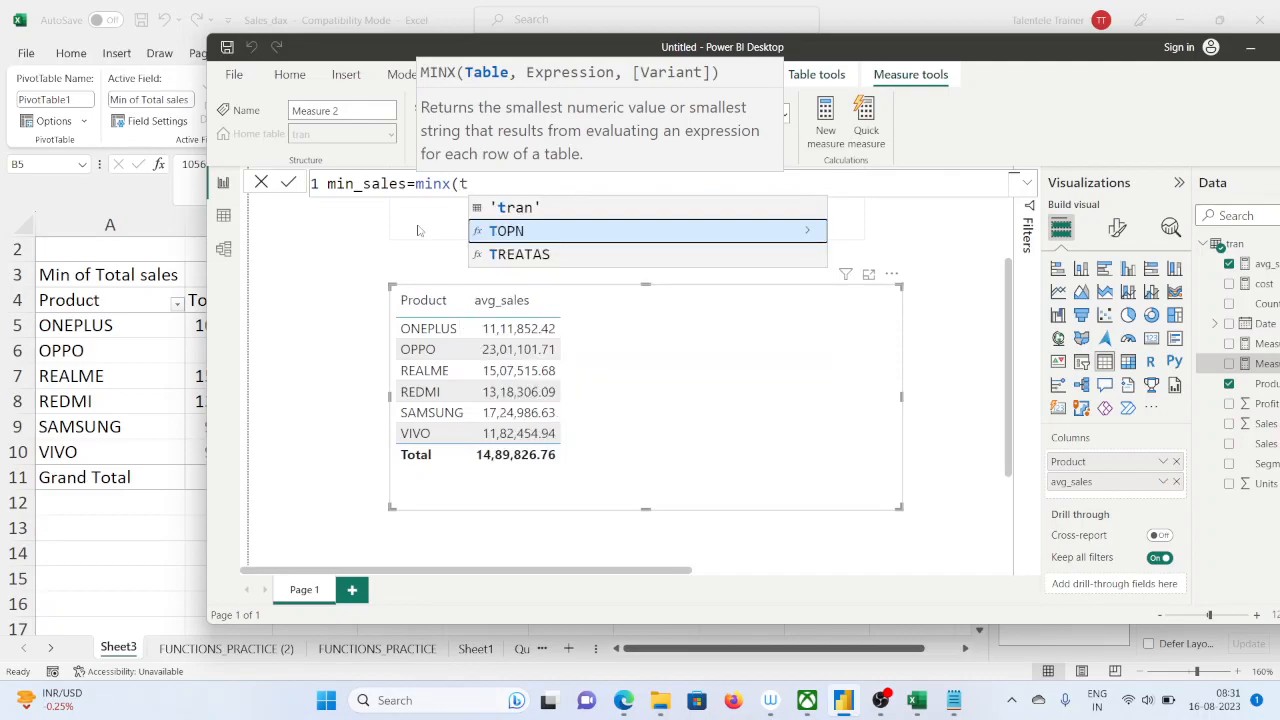
Start the min_sales formula with the MINX function over the 'tran' table
key(Up)
key(Tab)
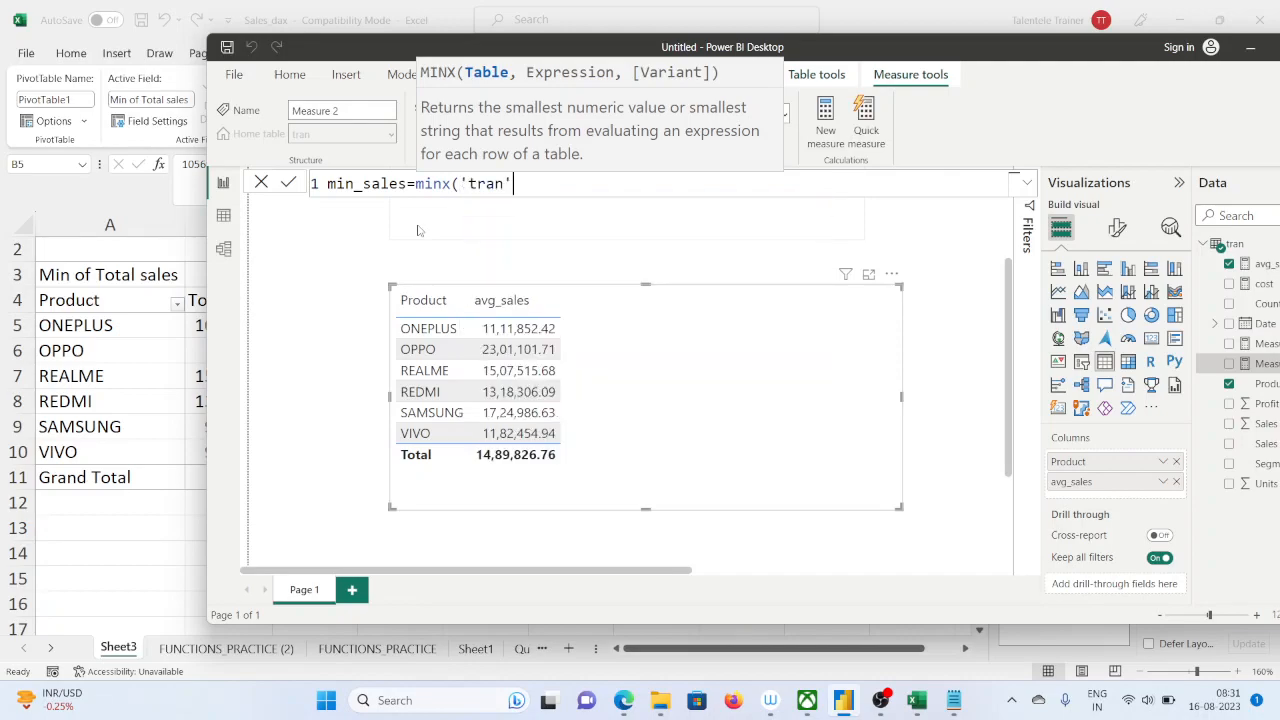
Add the 'tran'[Sales] column as the start of the MINX expression
text(,tra)
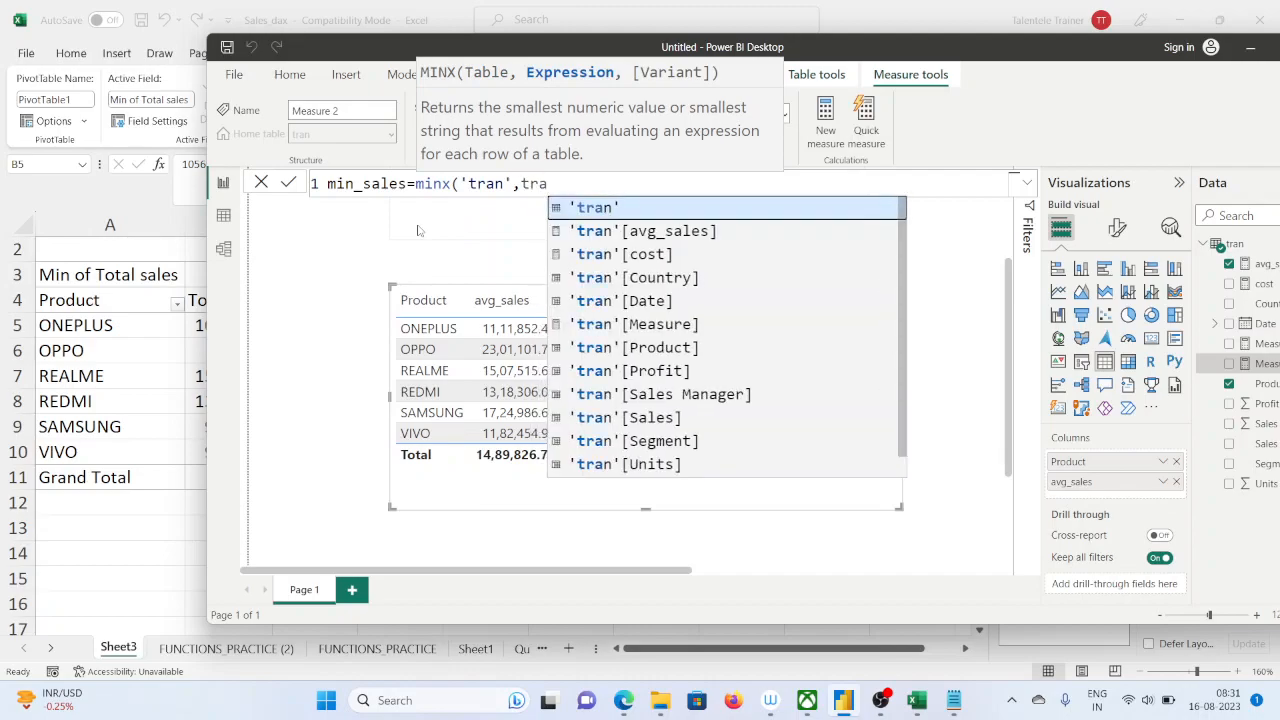
key(Down)
key(Down)
key(Down)
key(Down)
key(Down)
key(Down)
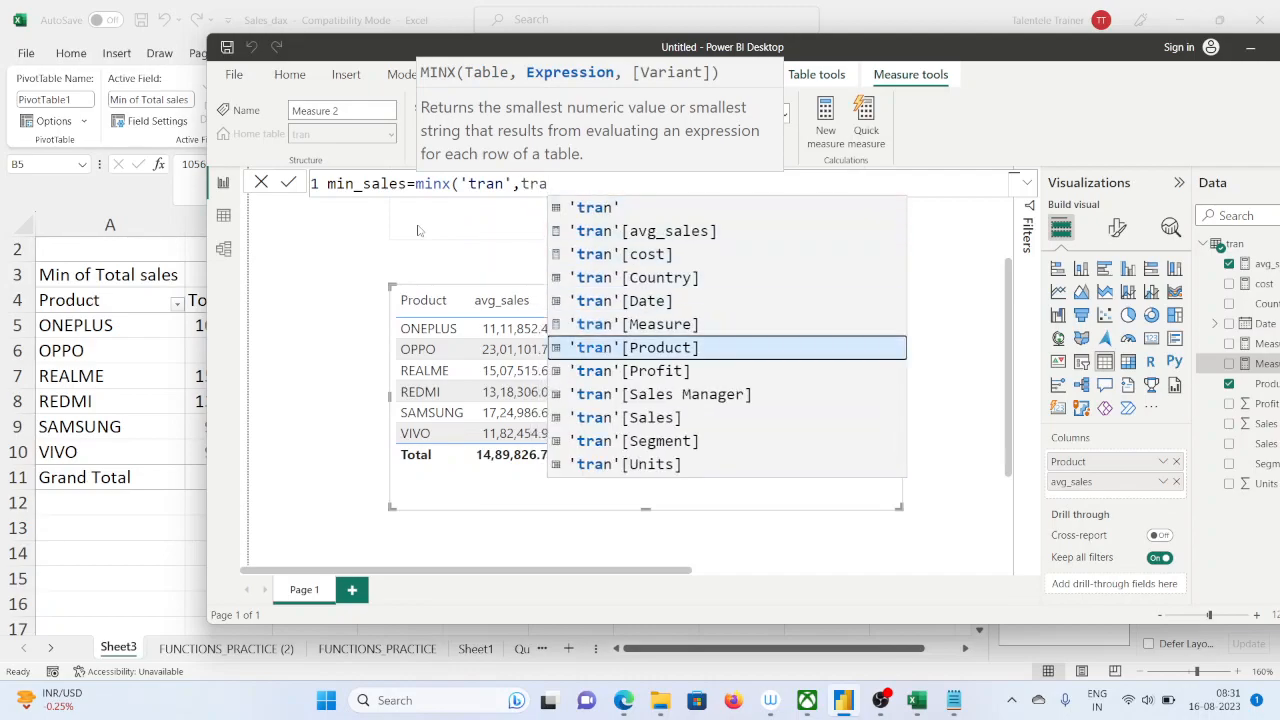
key(Down)
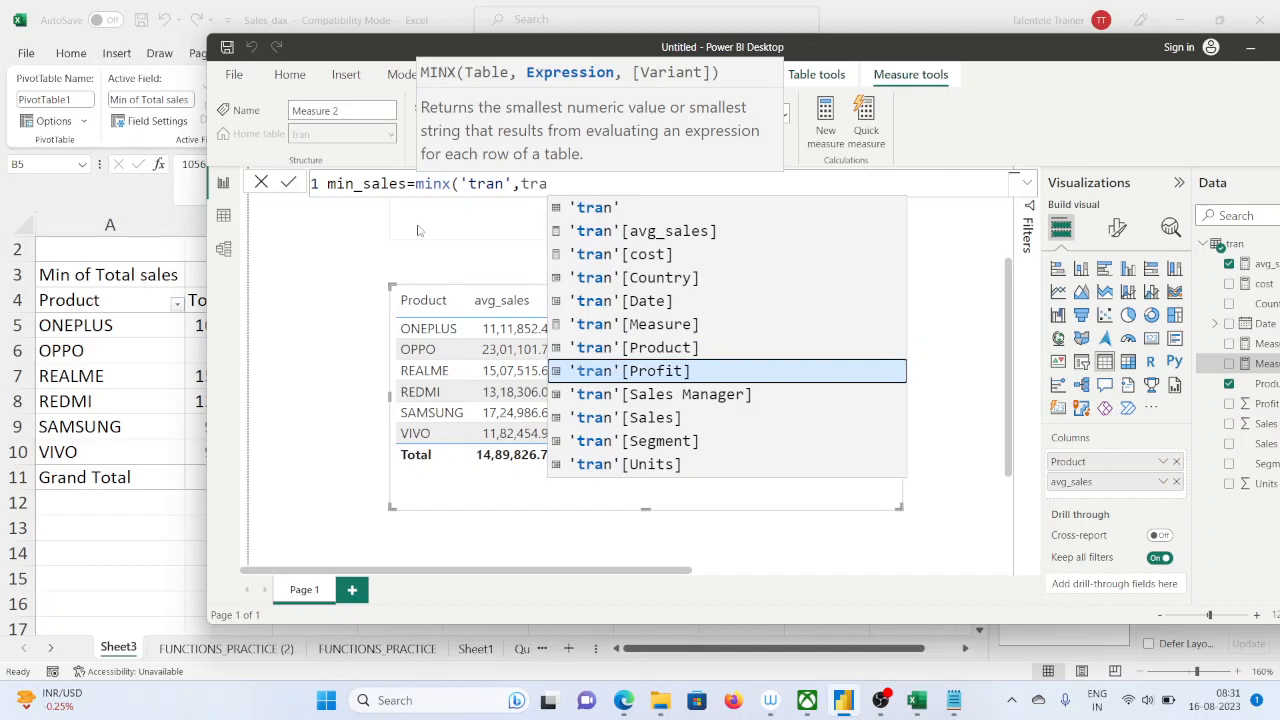
key(Down)
key(Down)
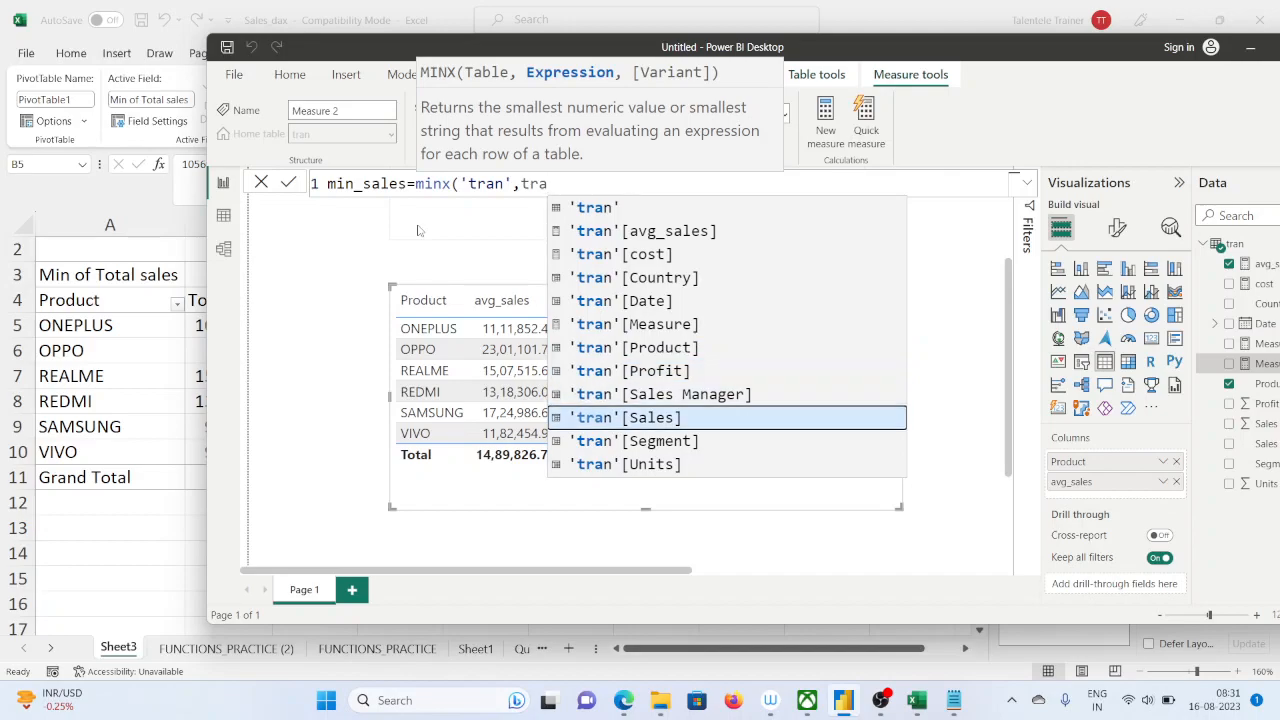
key(Tab)
text())
key(BackSpace)
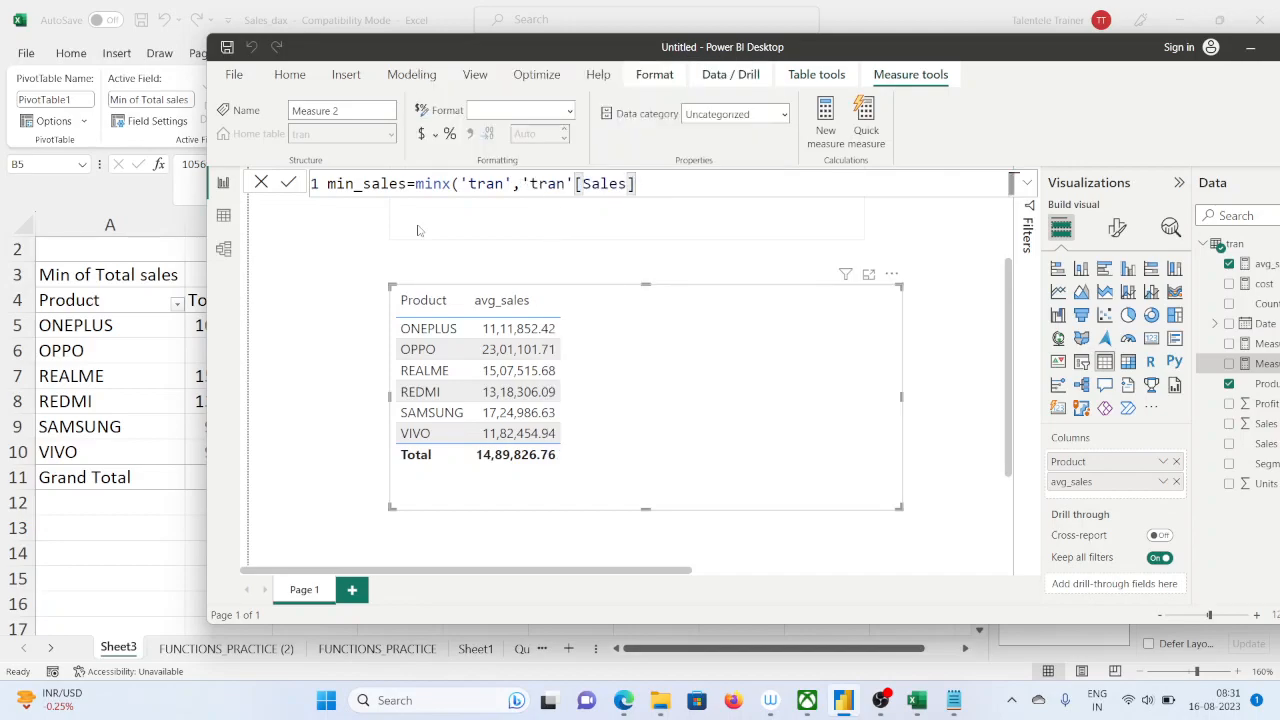
Complete the min_sales expression by multiplying by 'tran'[Units], close the MINX function, copy the whole formula and commit the measure
text(*tras)
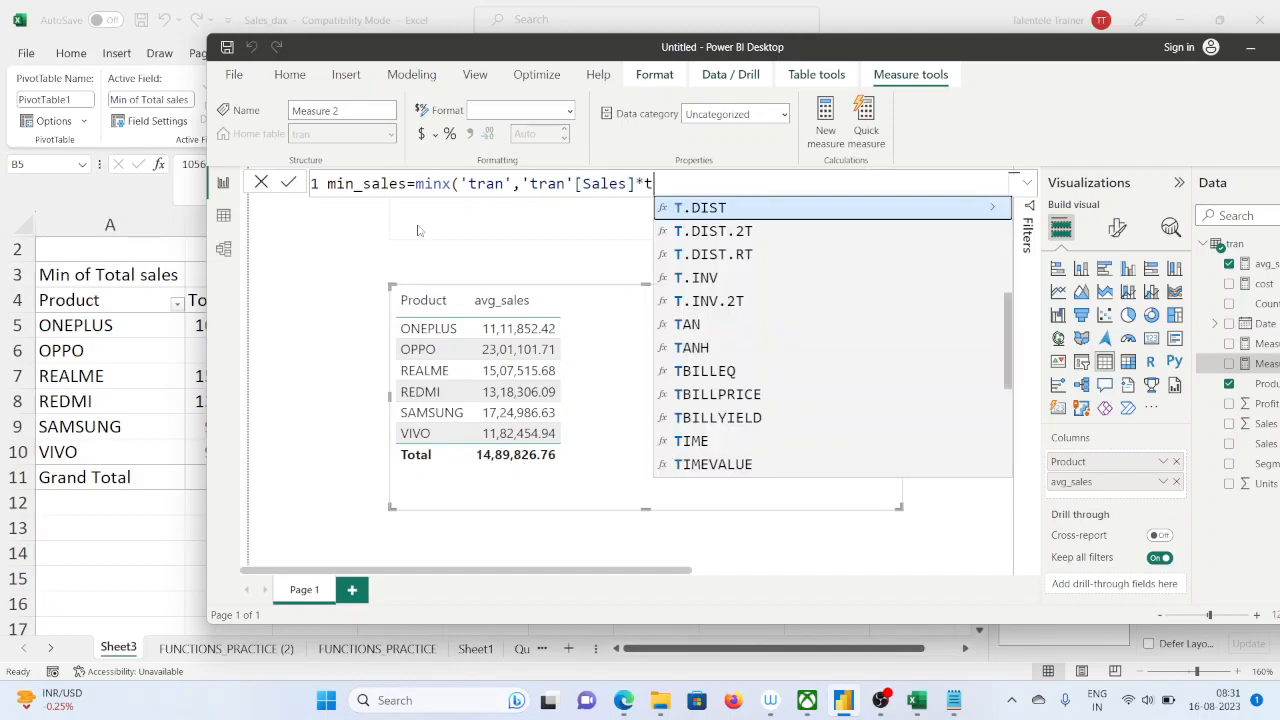
key(BackSpace)
key(Down)
key(Down)
key(Down)
key(Down)
key(Down)
key(Down)
key(Down)
key(Down)
key(Down)
key(Down)
key(Down)
key(Tab)
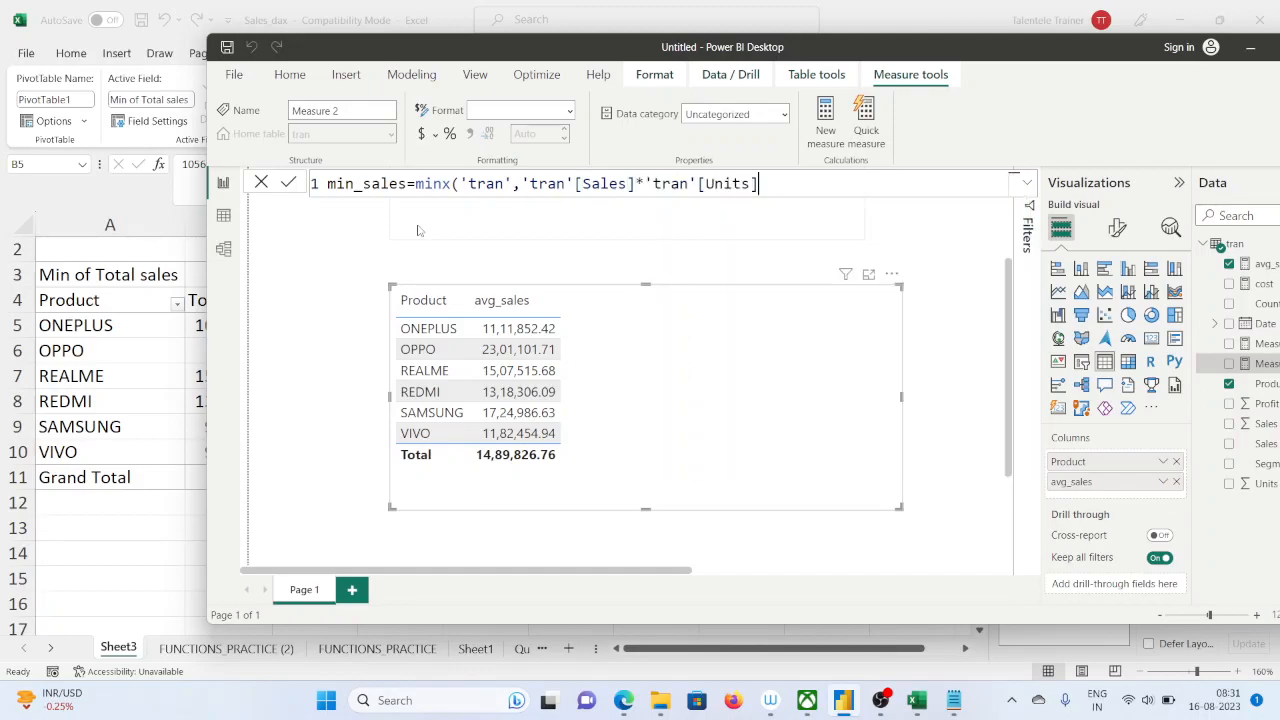
text())
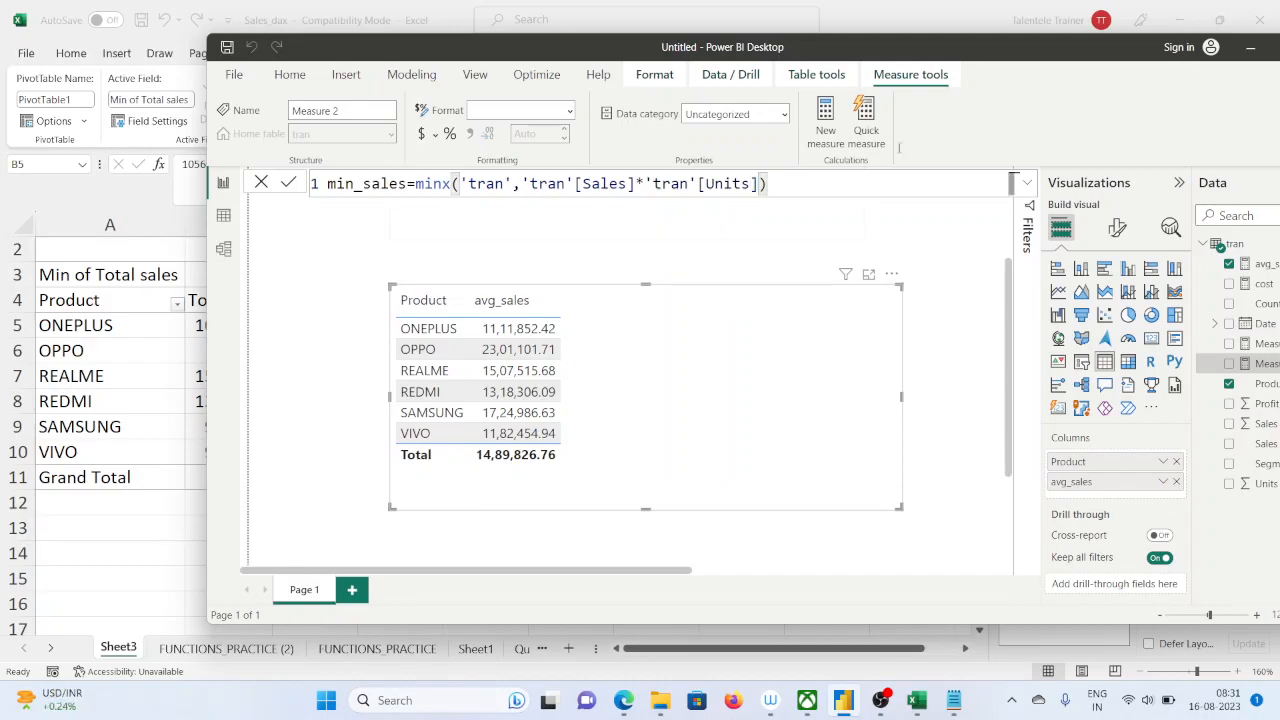
key(ctrl+a)
key(ctrl+c)
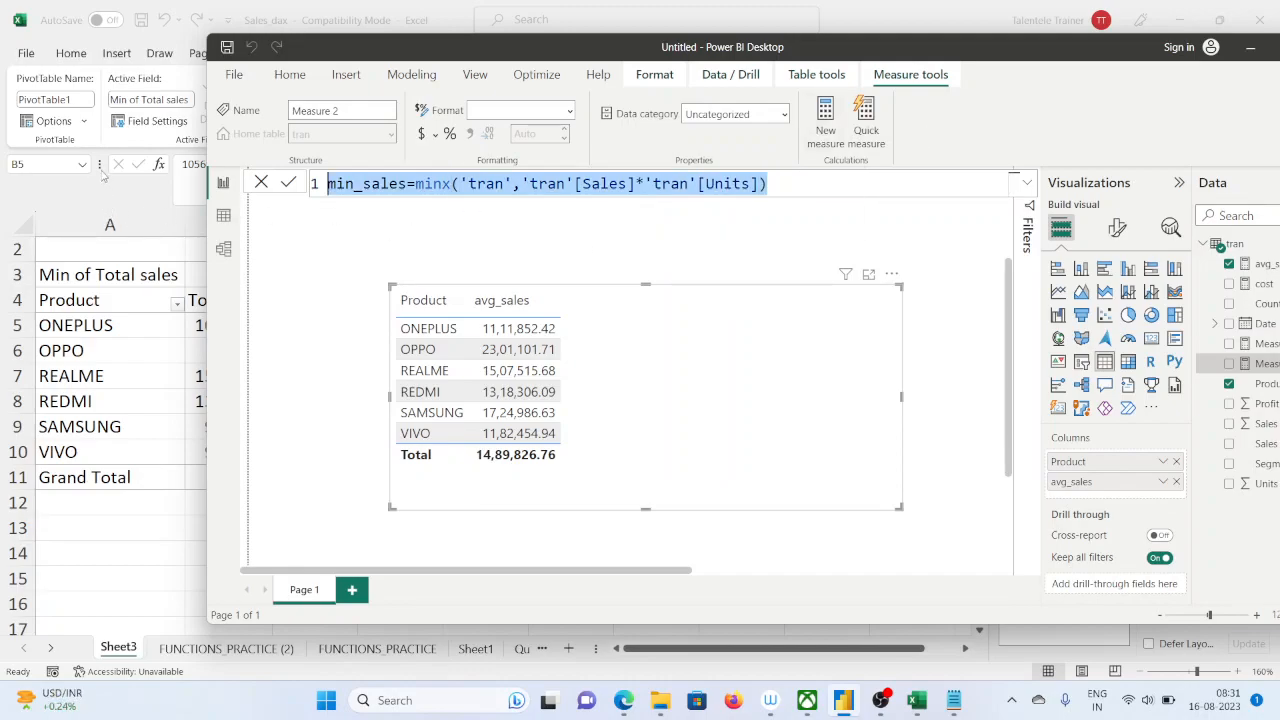
key(Return)
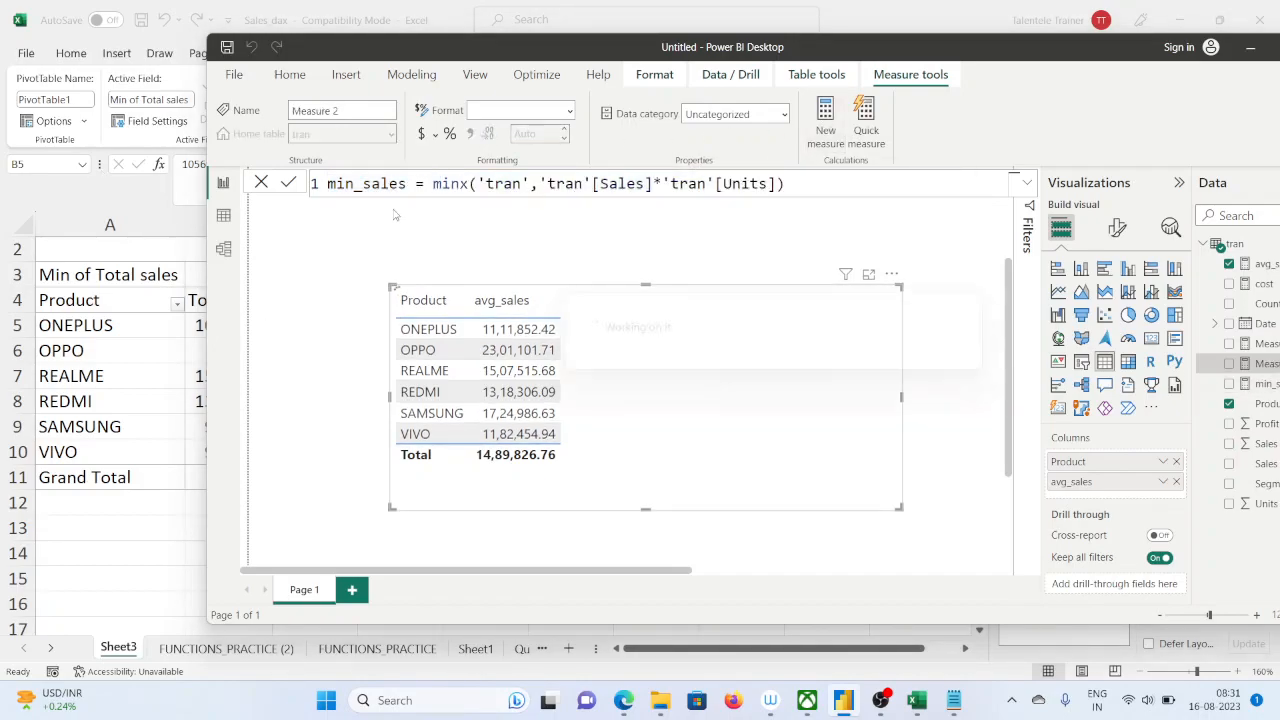
Replace the new measure's default formula with the copied min_sales formula and rename the measure max_sales
click(462, 190)
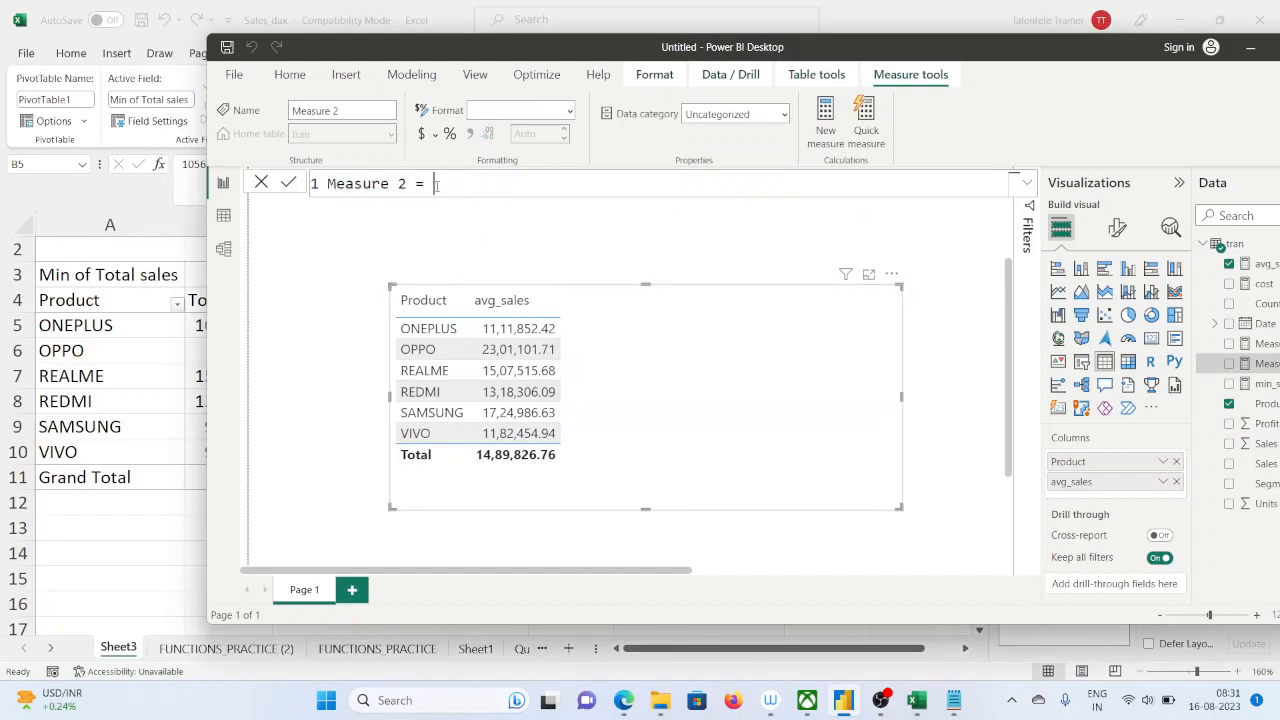
drag(401, 183, 315, 189)
drag(438, 184, 338, 184)
key(ctrl+v)
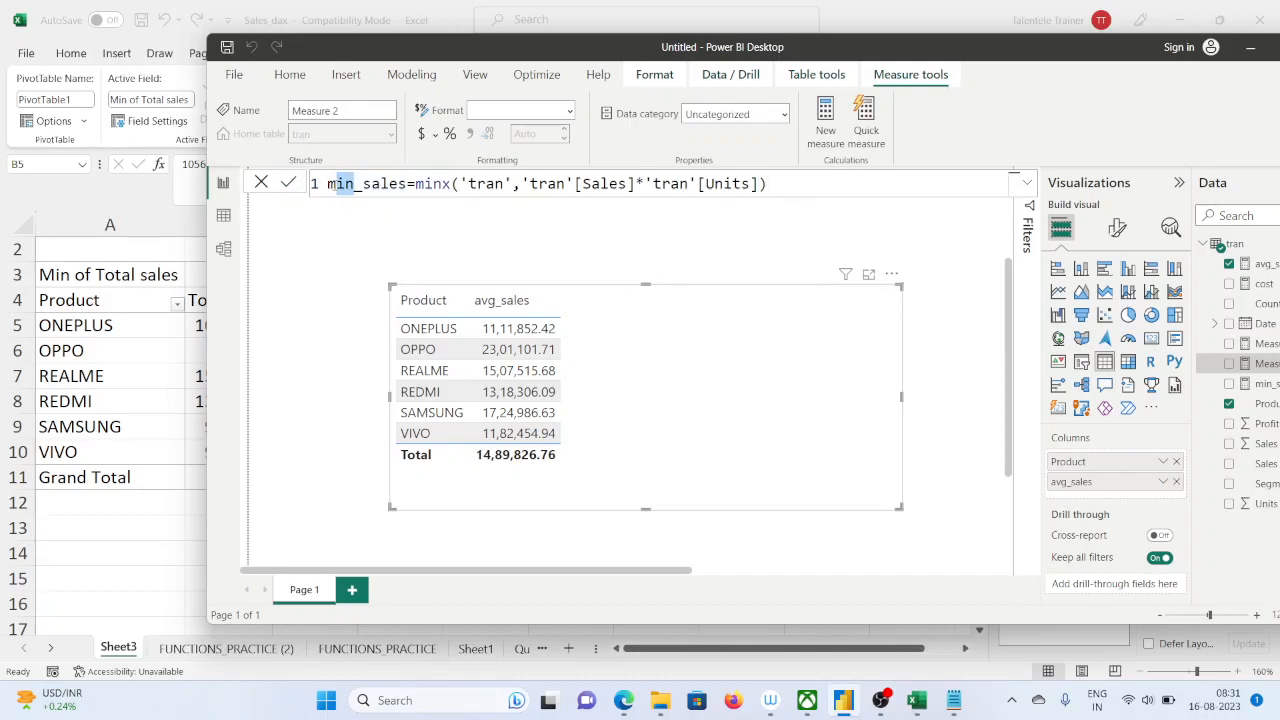
text(ax)
Replace the MINX function with MAXX in the max_sales formula and commit the measure
double_click(447, 185)
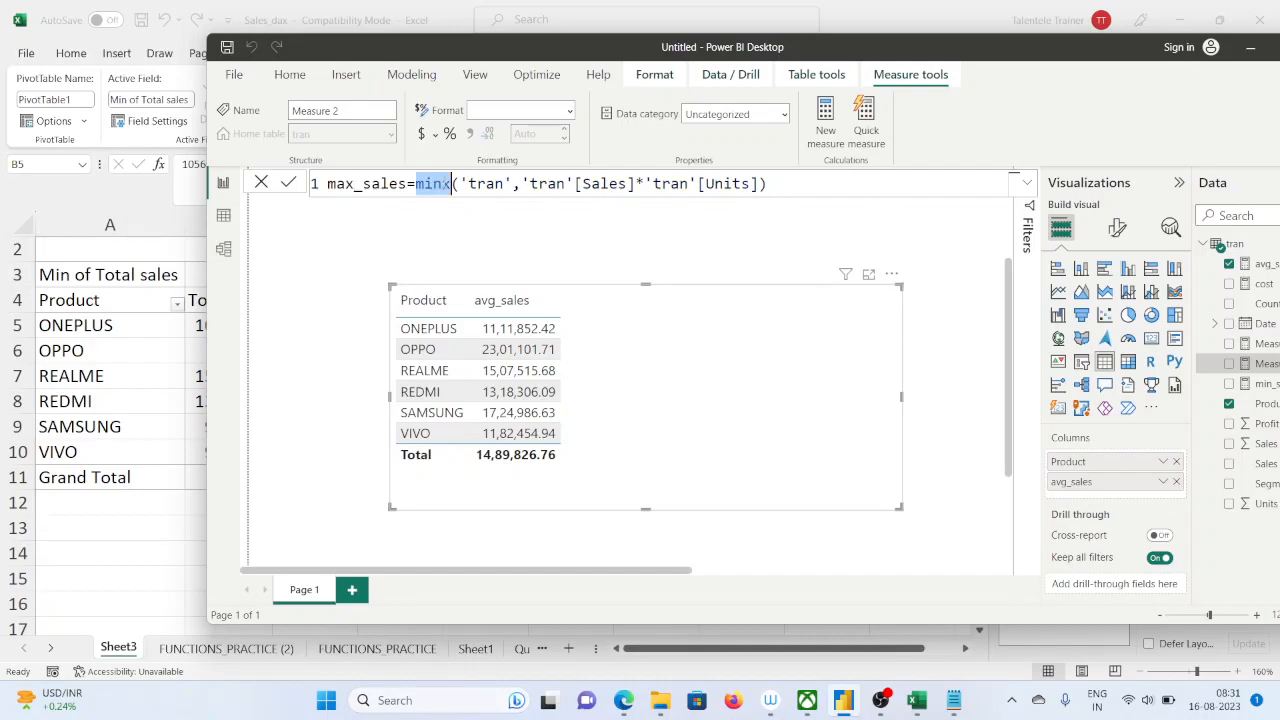
text(ma)
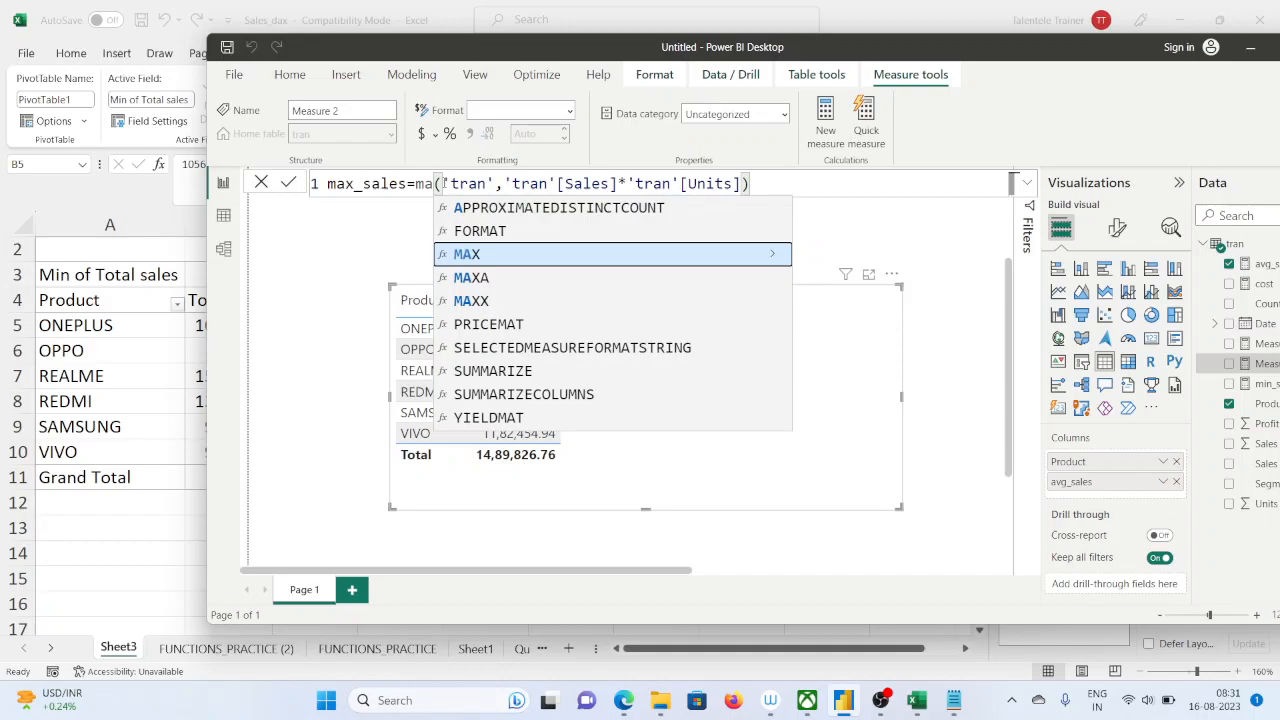
text(xx)
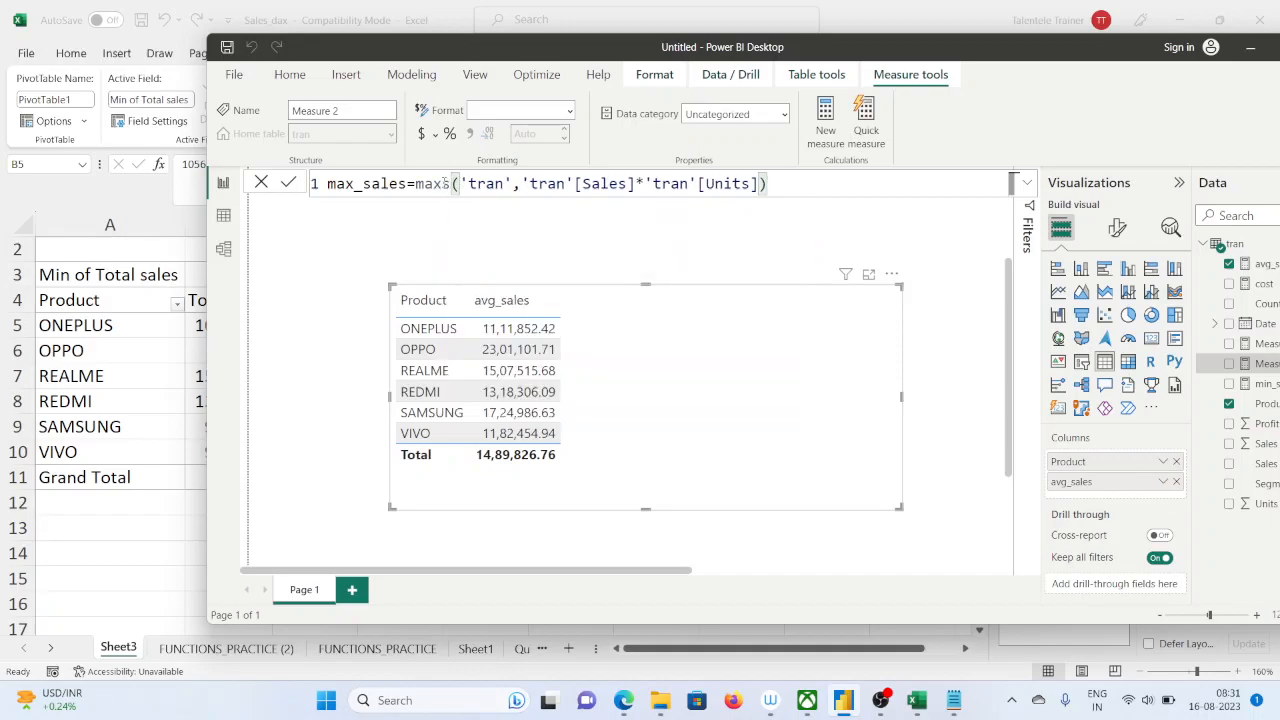
key(BackSpace)
text(x)
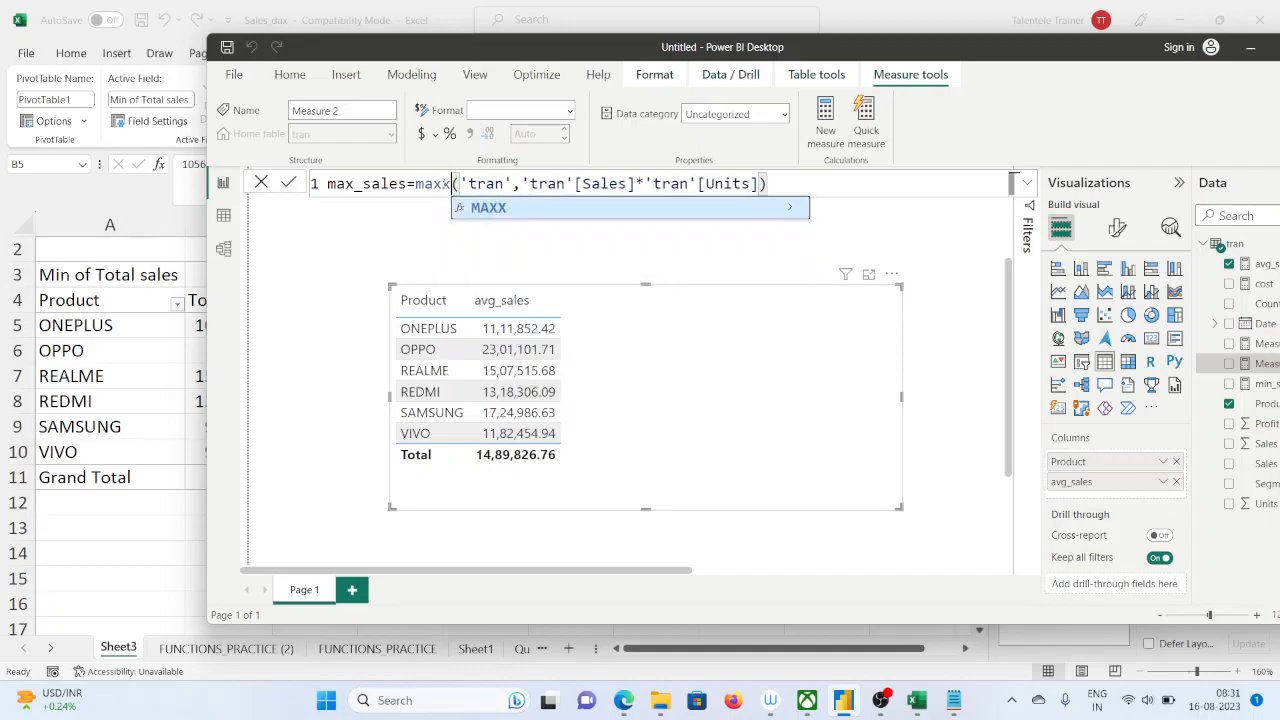
key(End)
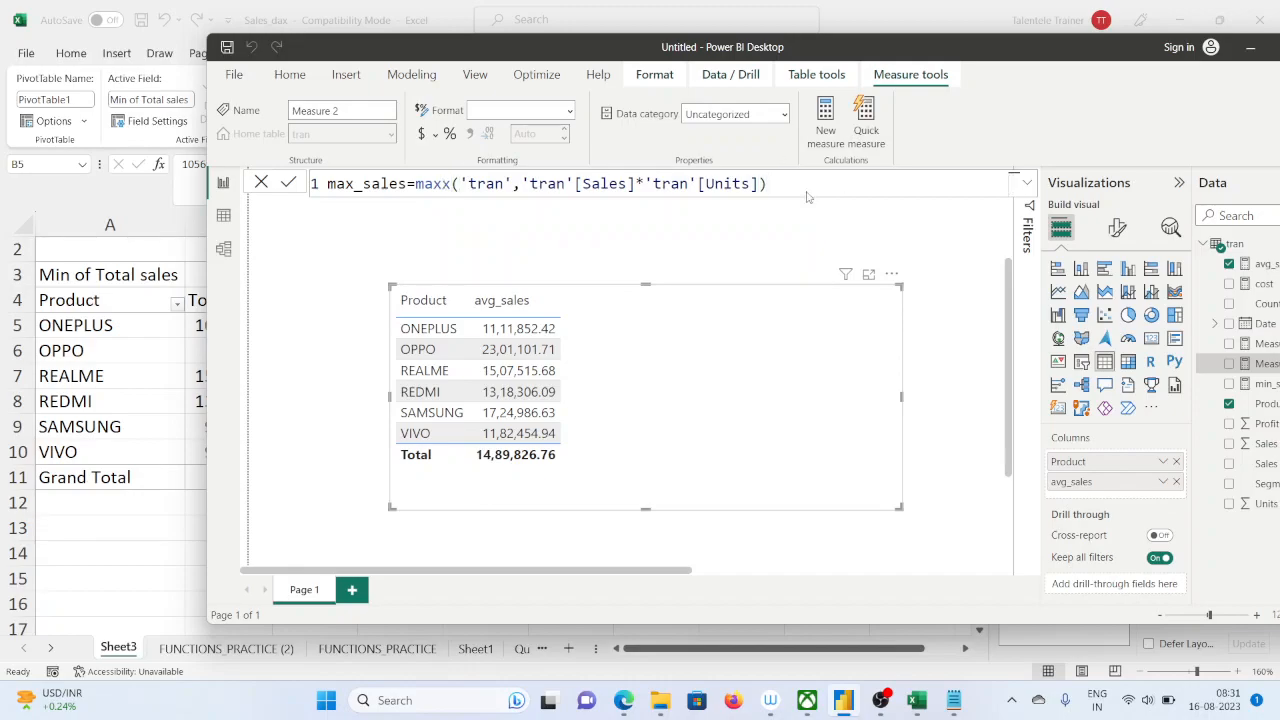
key(Return)
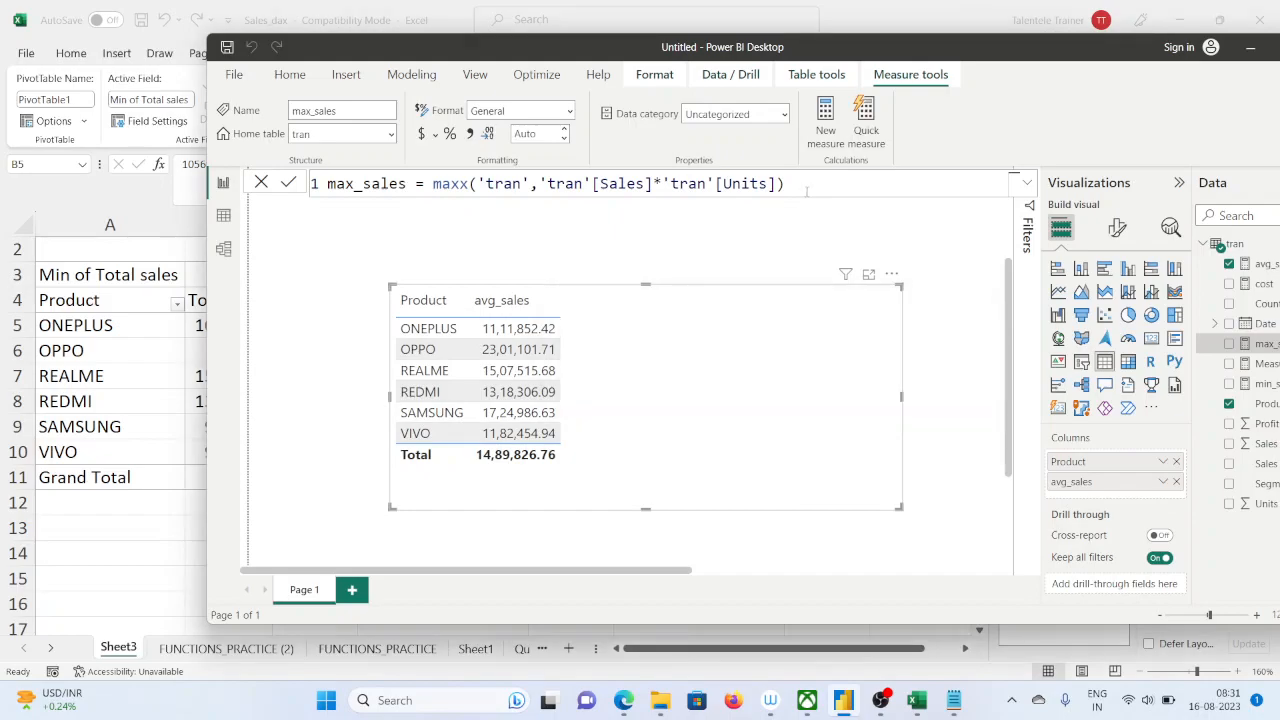
drag(794, 184, 238, 176)
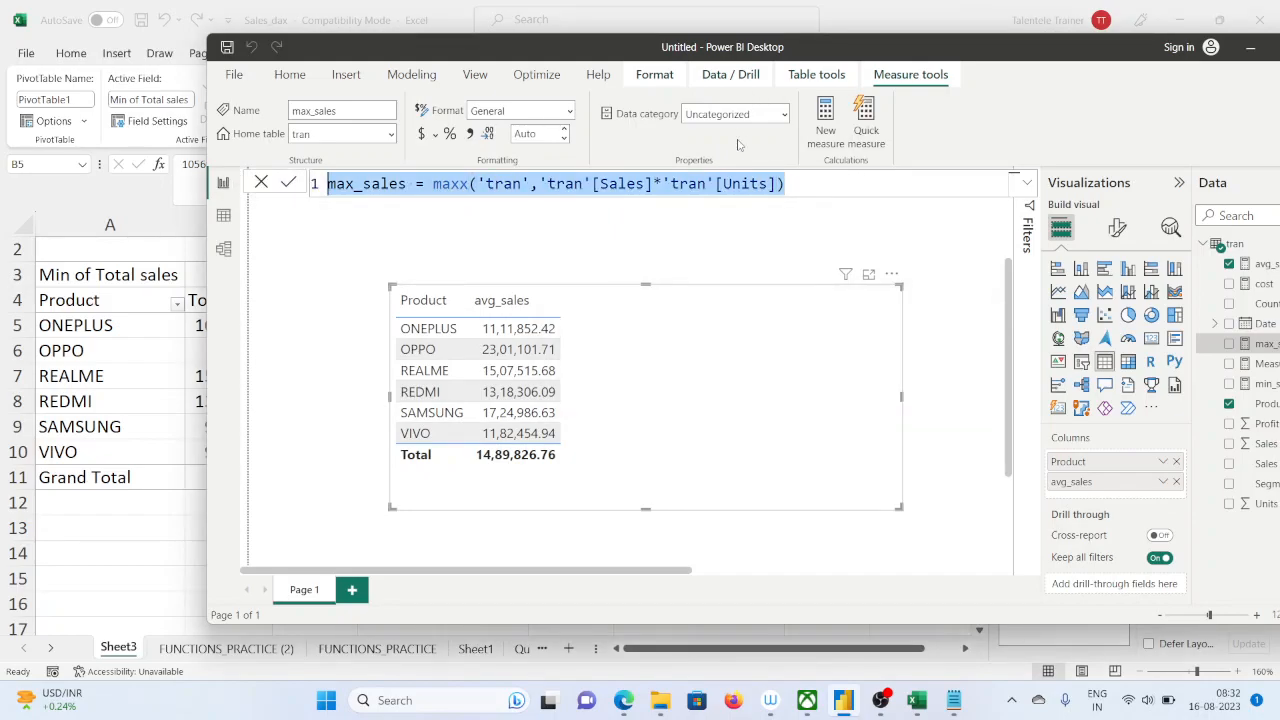
click(825, 121)
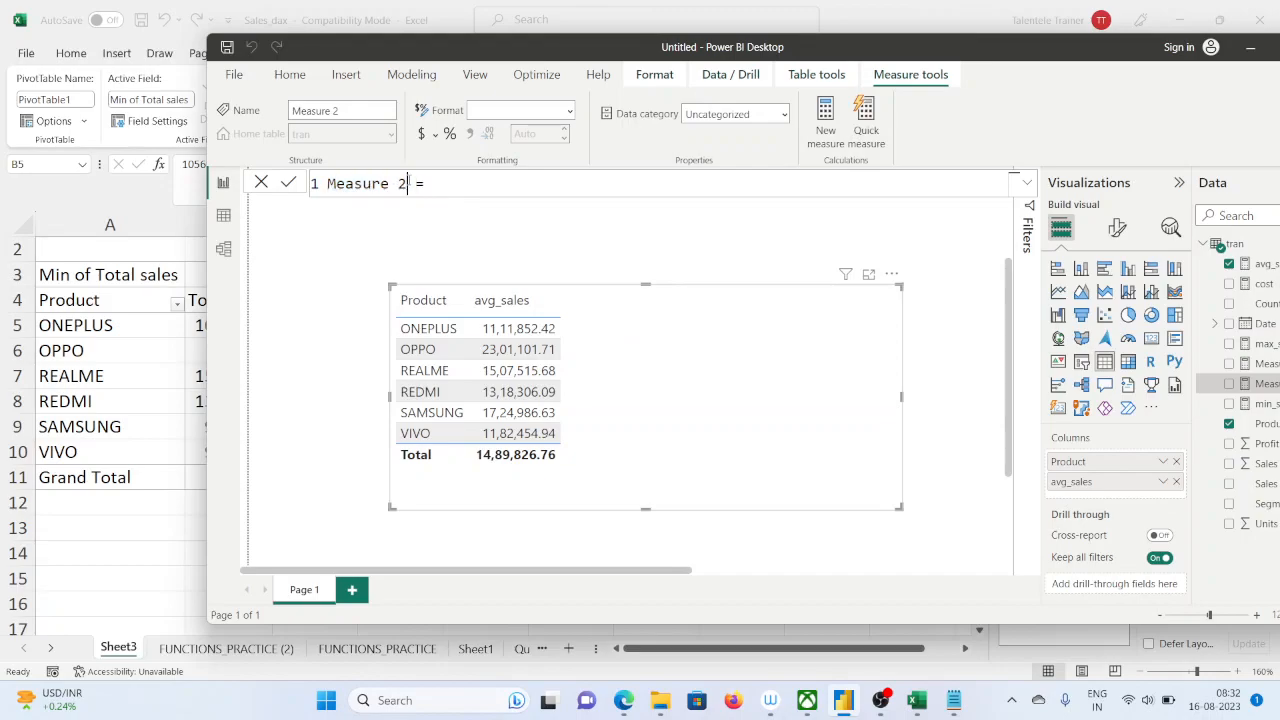
drag(407, 183, 304, 194)
text(count)
click(405, 183)
key(BackSpace)
key(BackSpace)
key(BackSpace)
key(BackSpace)
key(BackSpace)
key(BackSpace)
key(BackSpace)
click(309, 279)
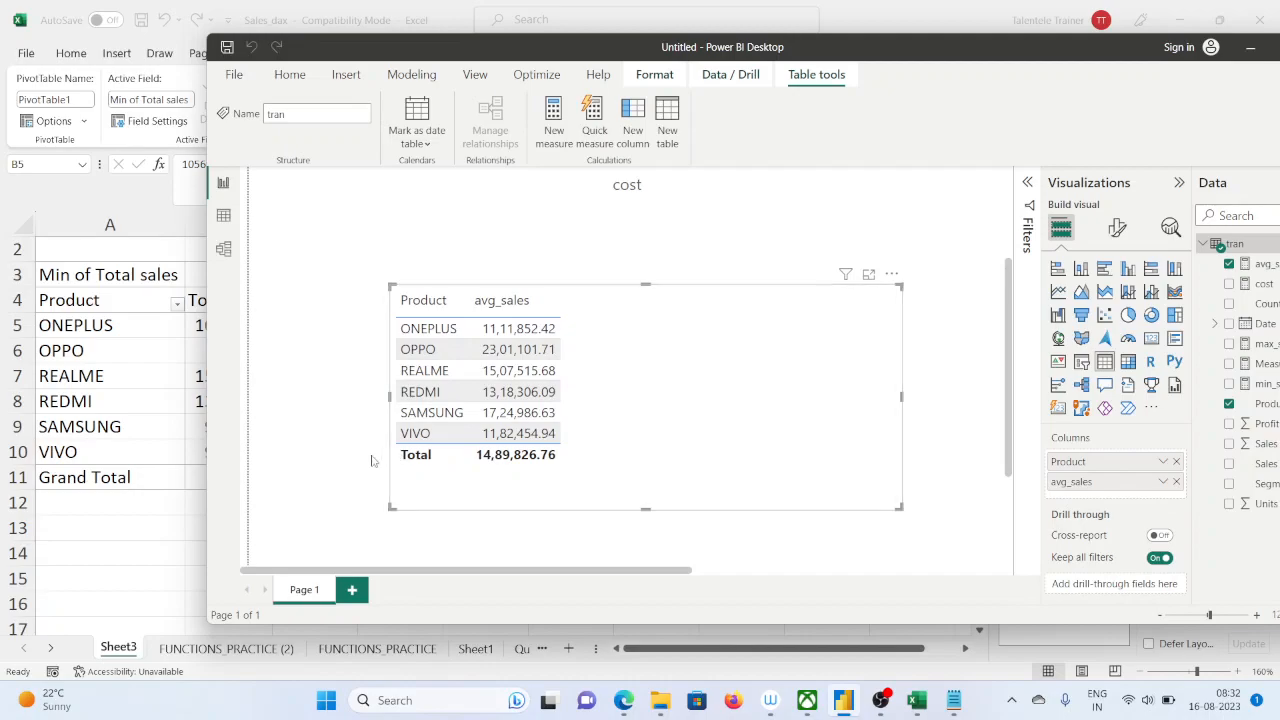
Switch to Excel and review the minimum total sales per product in the PivotTable
click(181, 537)
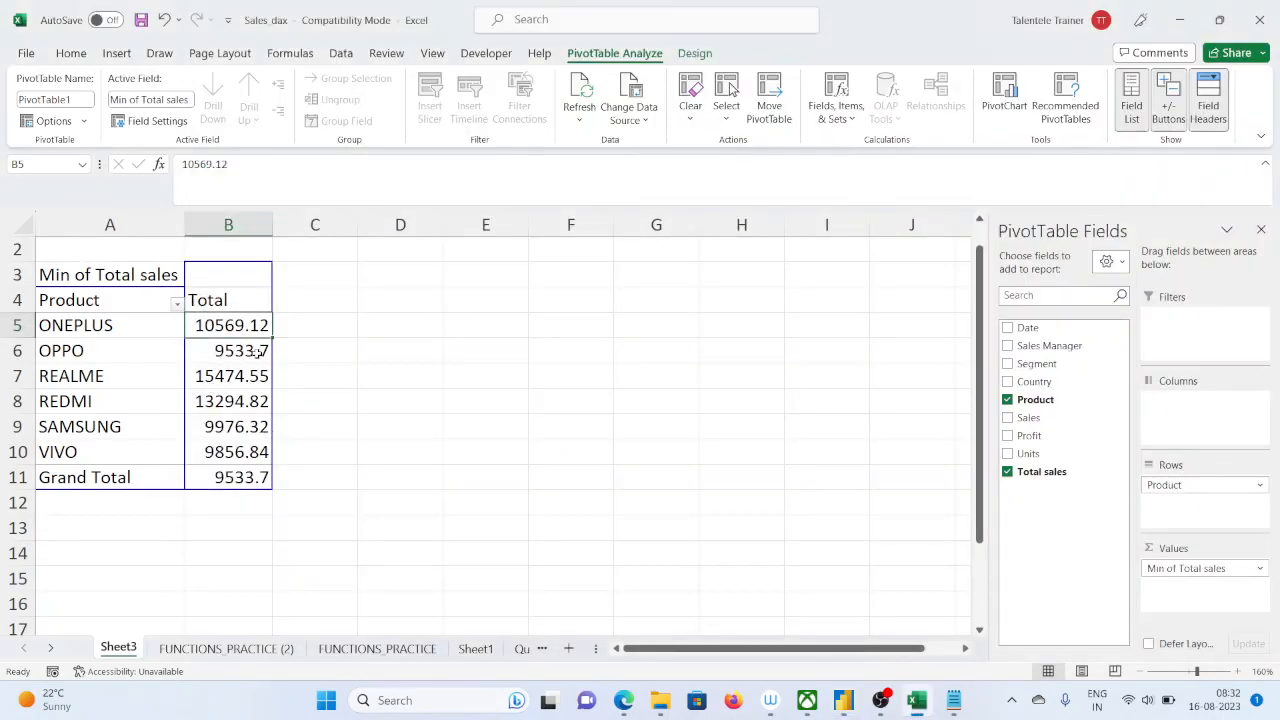
mouse_move(258, 352)
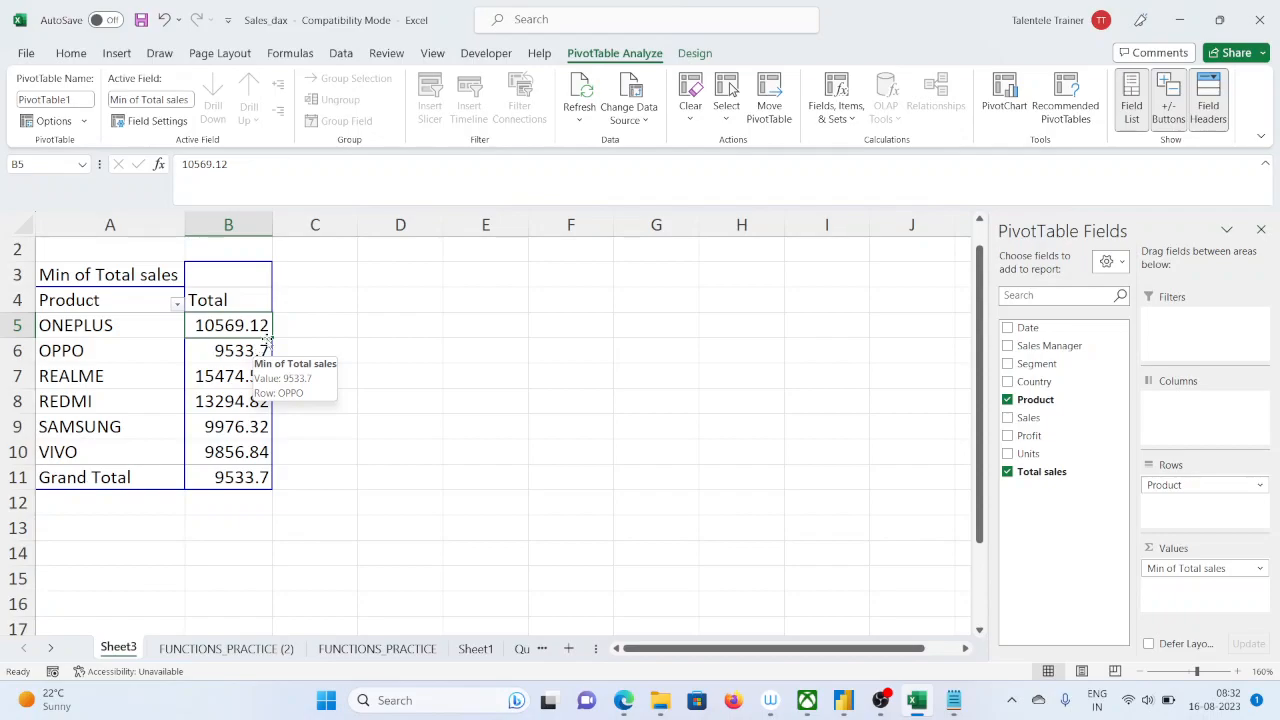
scroll(255, 370, down, 1)
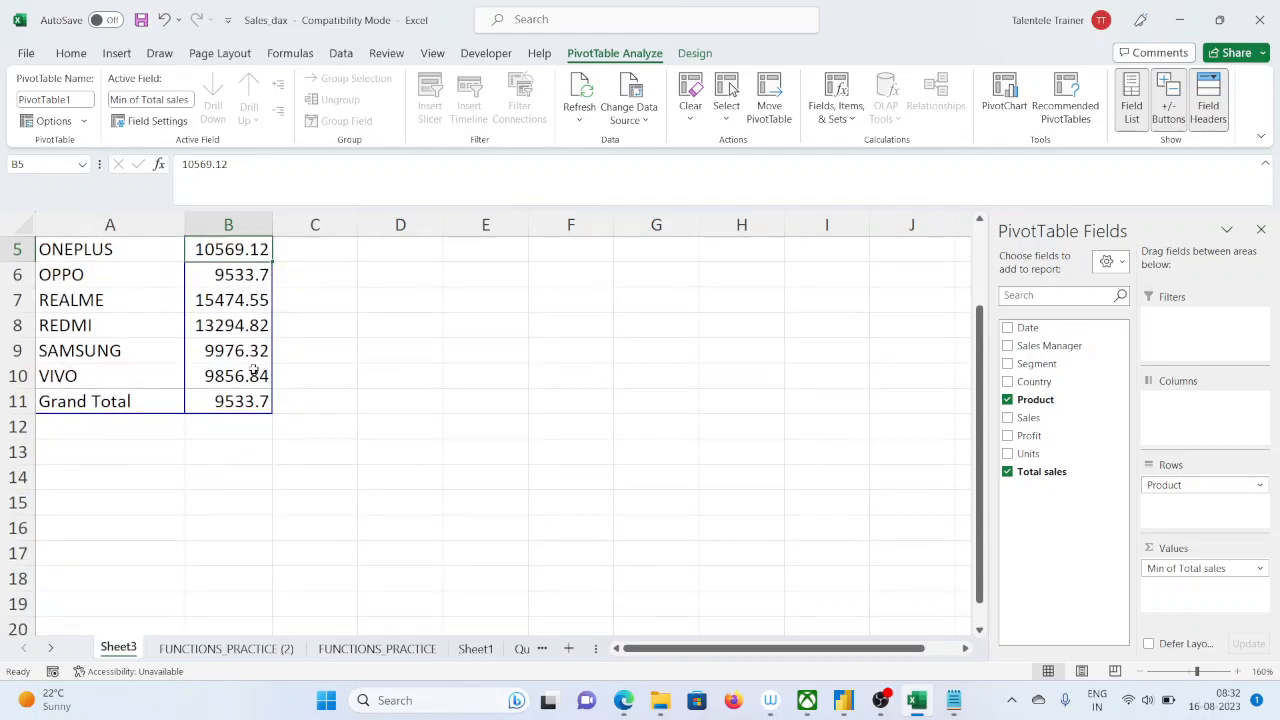
scroll(255, 370, up, 1)
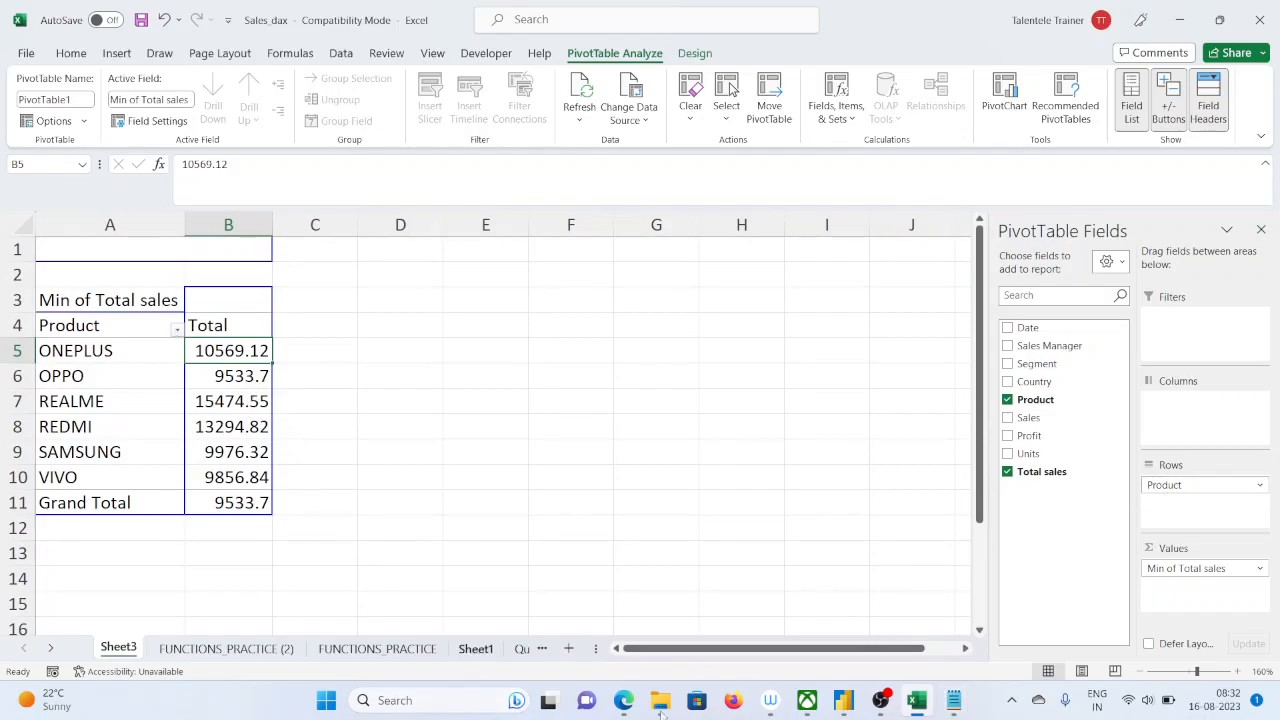
Switch to Power BI Desktop, replace avg_sales with min_sales in the product table, and place the window beside the Excel PivotTable for comparison
click(880, 700)
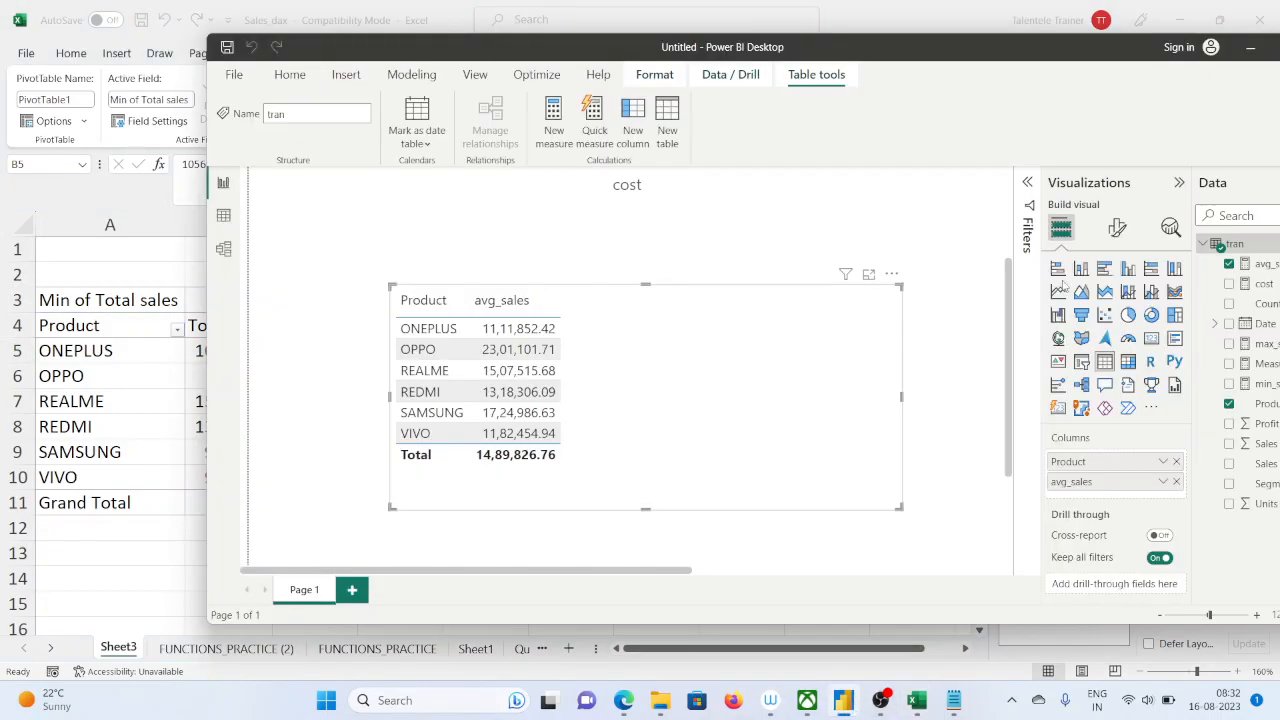
drag(1012, 40, 902, 58)
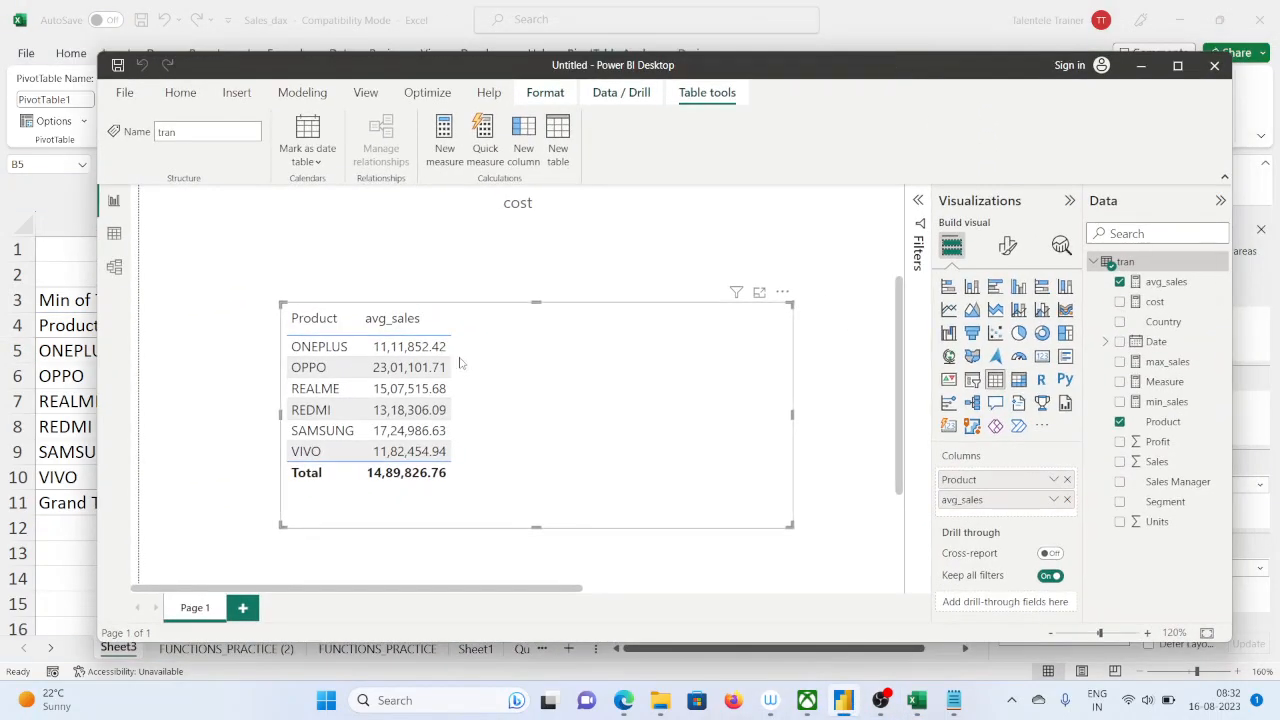
click(1066, 499)
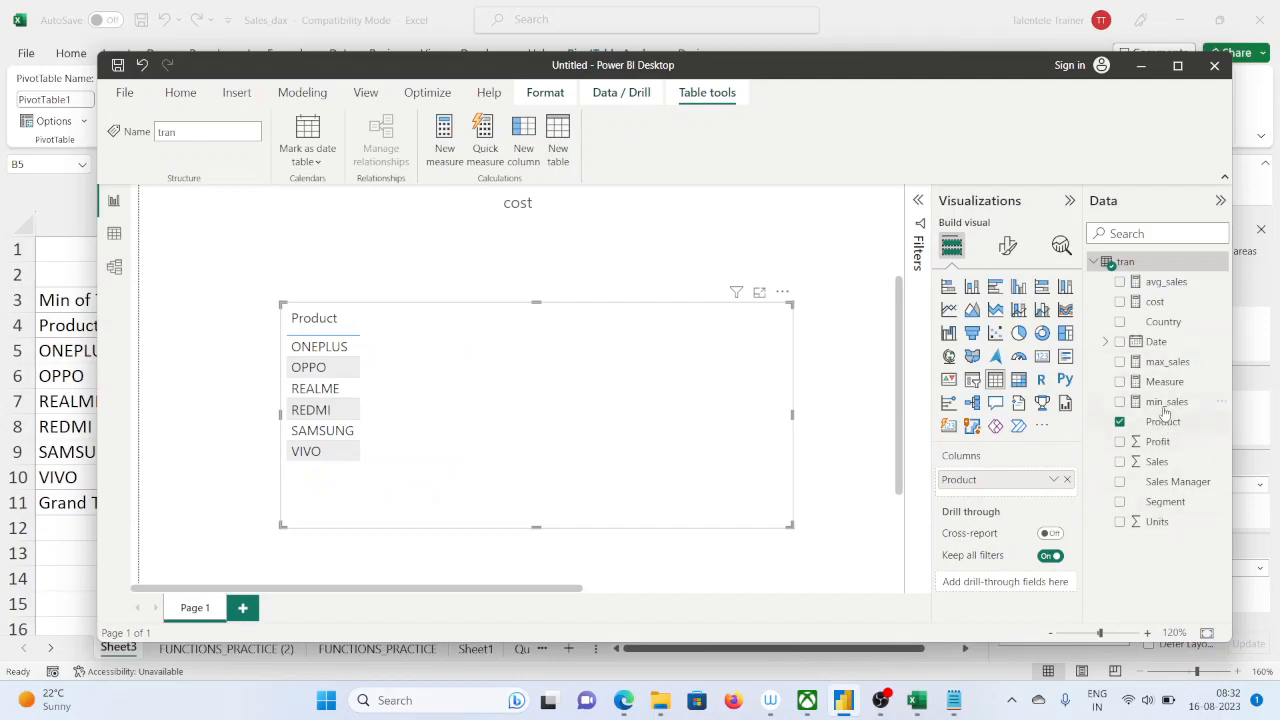
drag(1166, 403, 1005, 497)
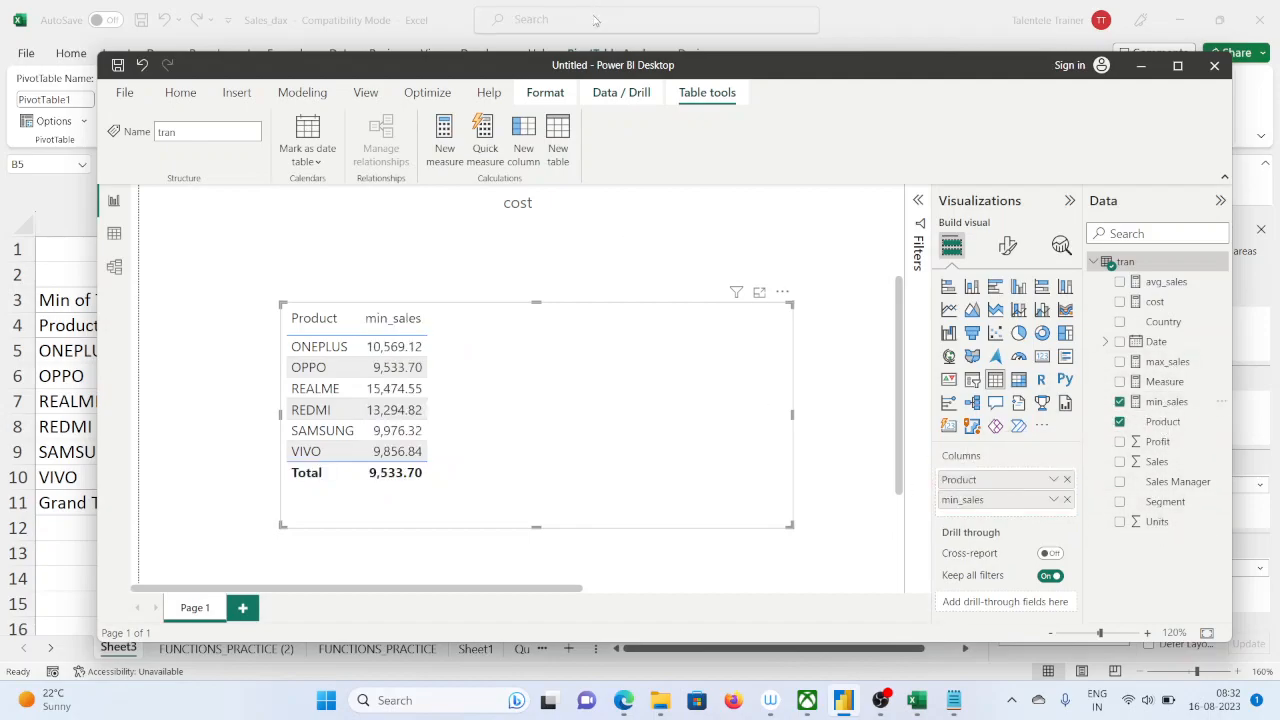
drag(848, 80, 1050, 69)
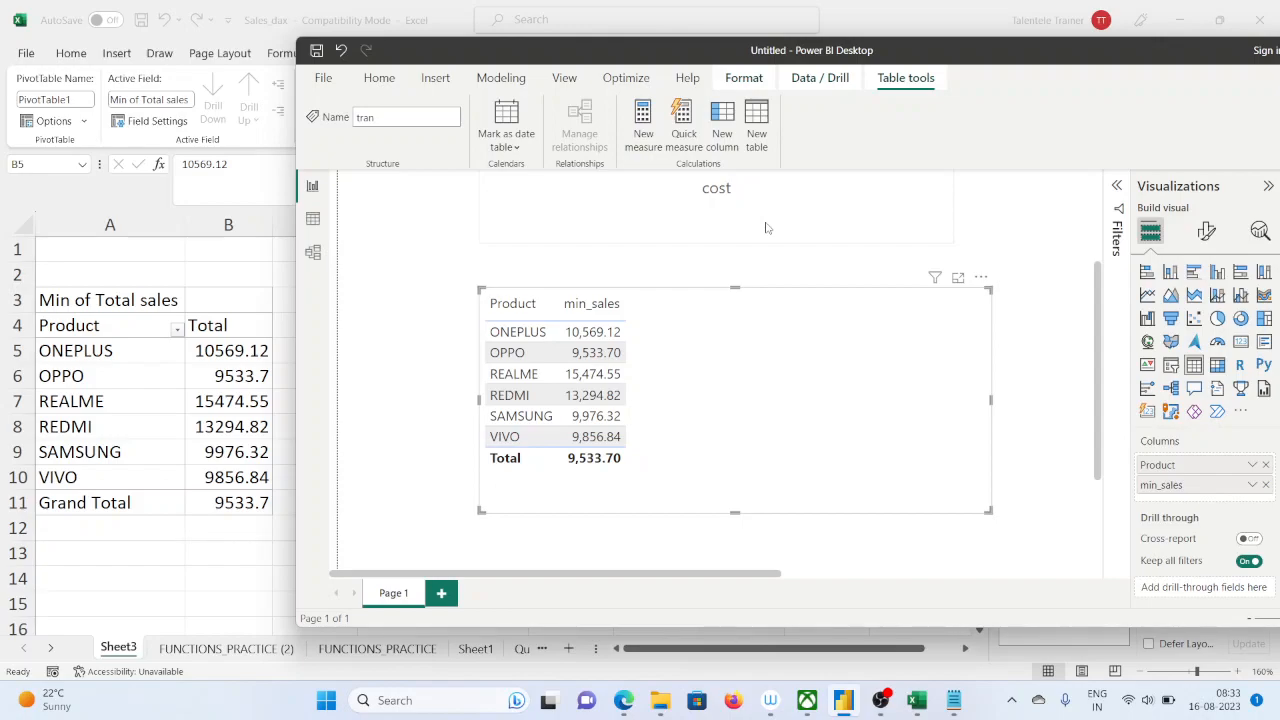
Replace the min_sales column with the max_sales measure in the product table visual
click(1265, 484)
drag(1075, 57, 840, 52)
drag(1145, 356, 1004, 496)
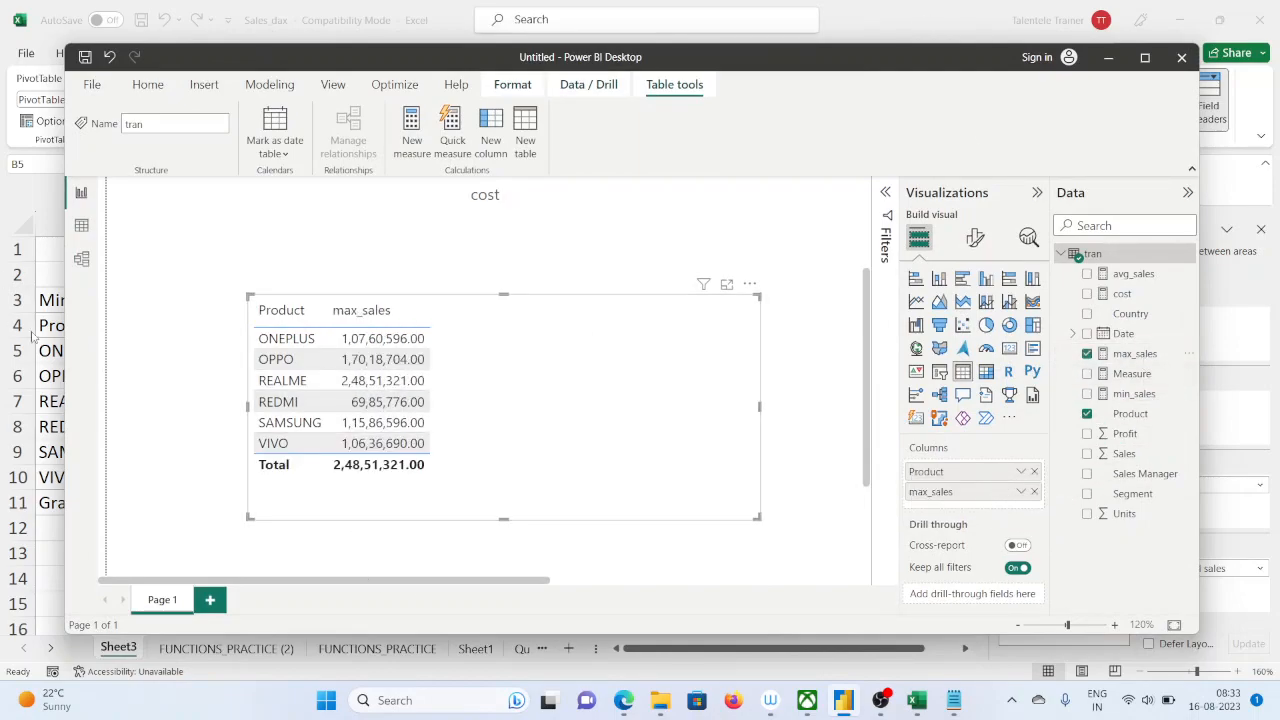
Switch to Excel and summarize the PivotTable's Total sales values by Max
click(57, 272)
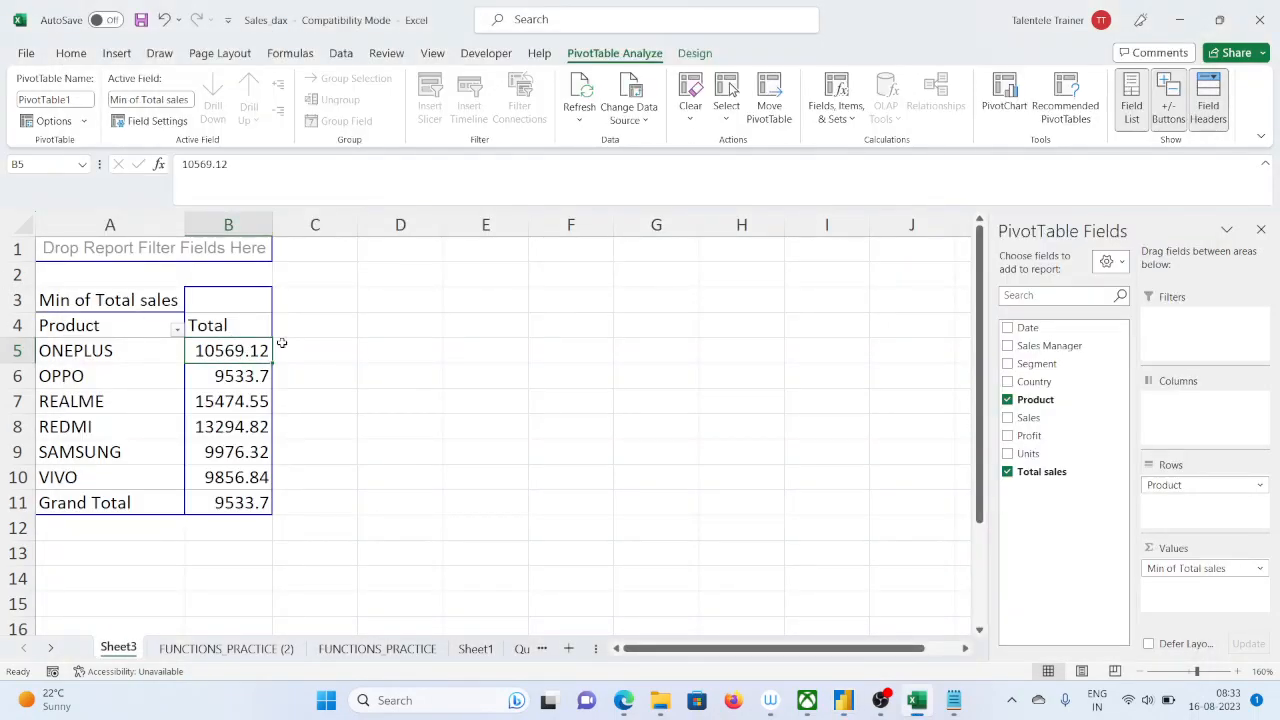
click(1260, 568)
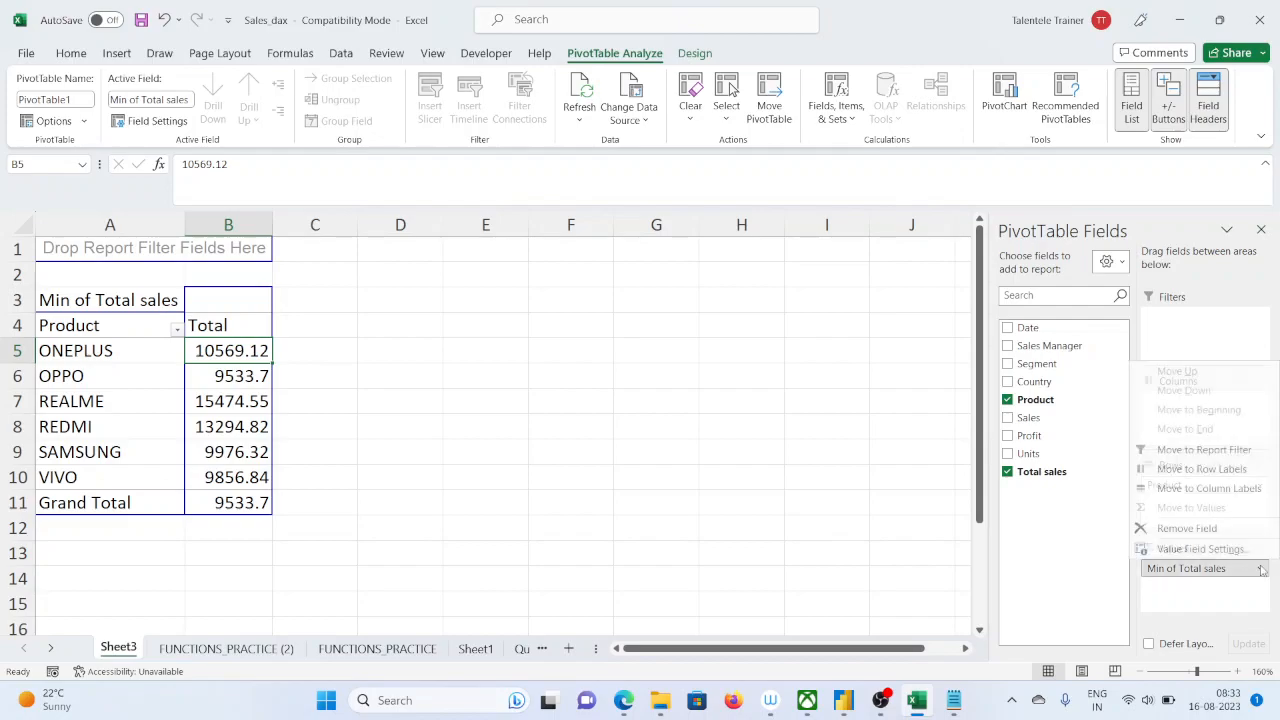
click(1199, 549)
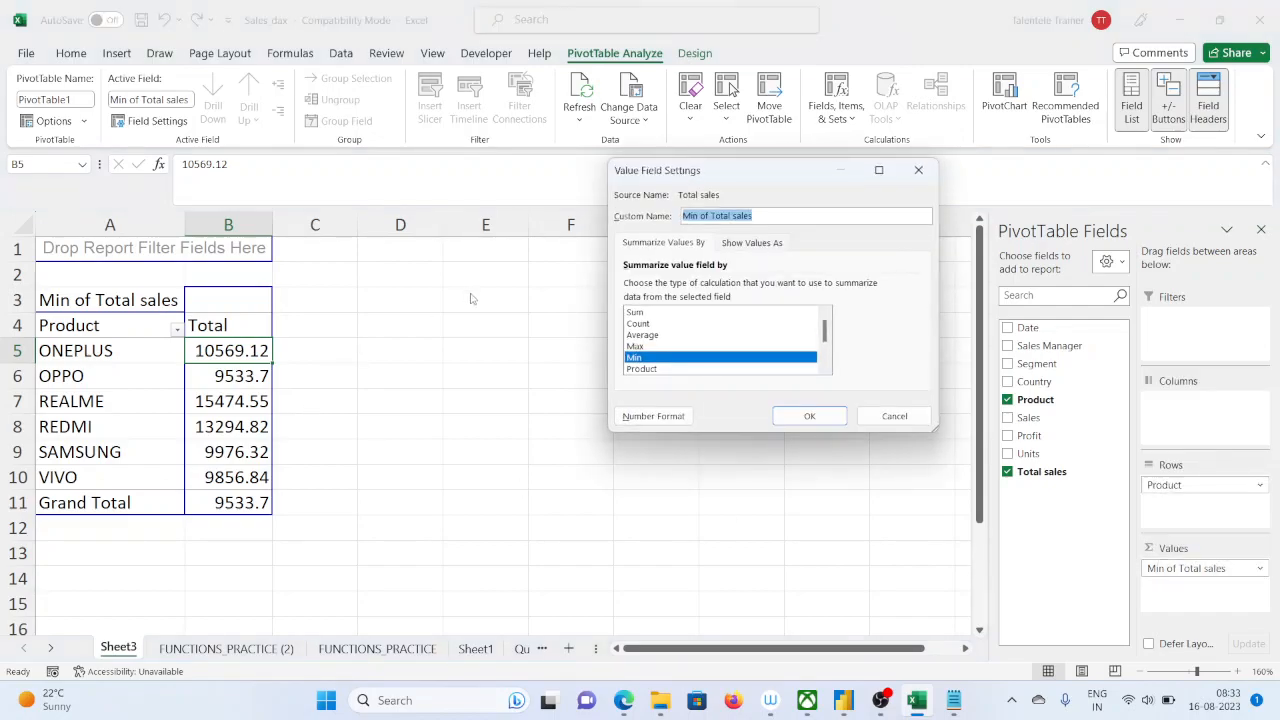
click(638, 346)
click(822, 419)
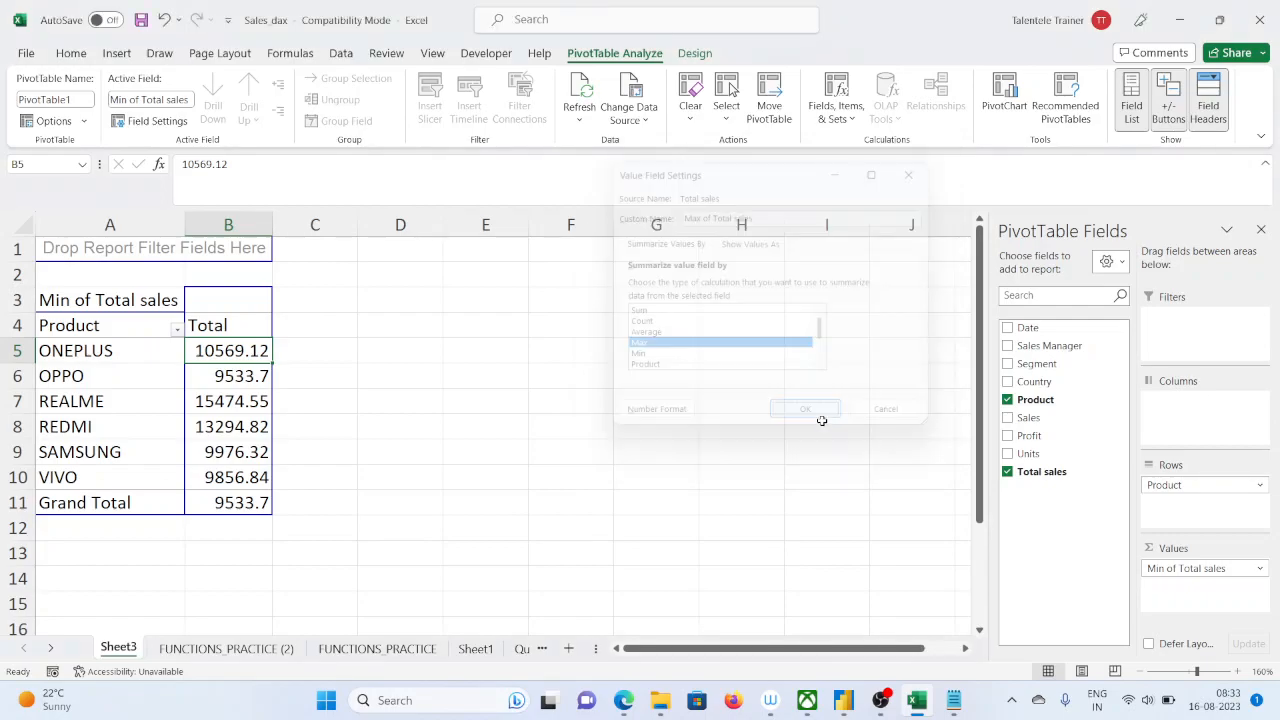
Switch to Power BI Desktop and compare the max_sales values per product with the Excel PivotTable by moving the window beside it
click(850, 699)
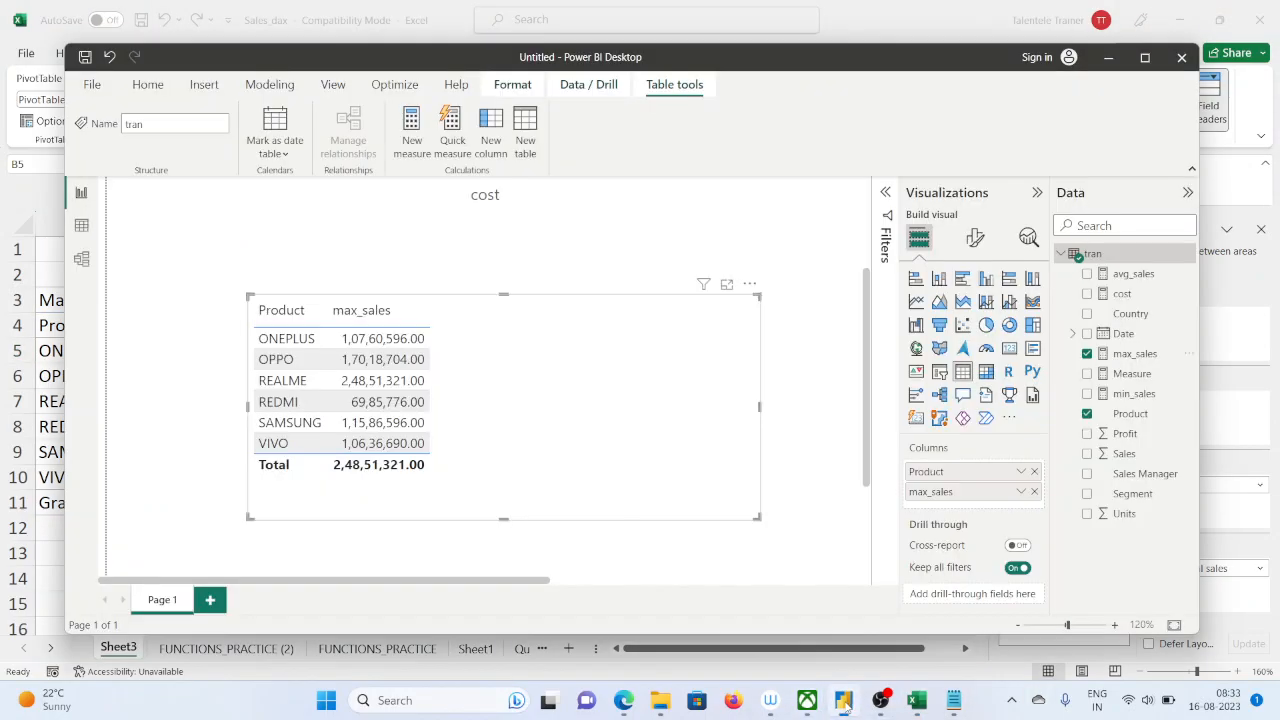
drag(638, 62, 850, 67)
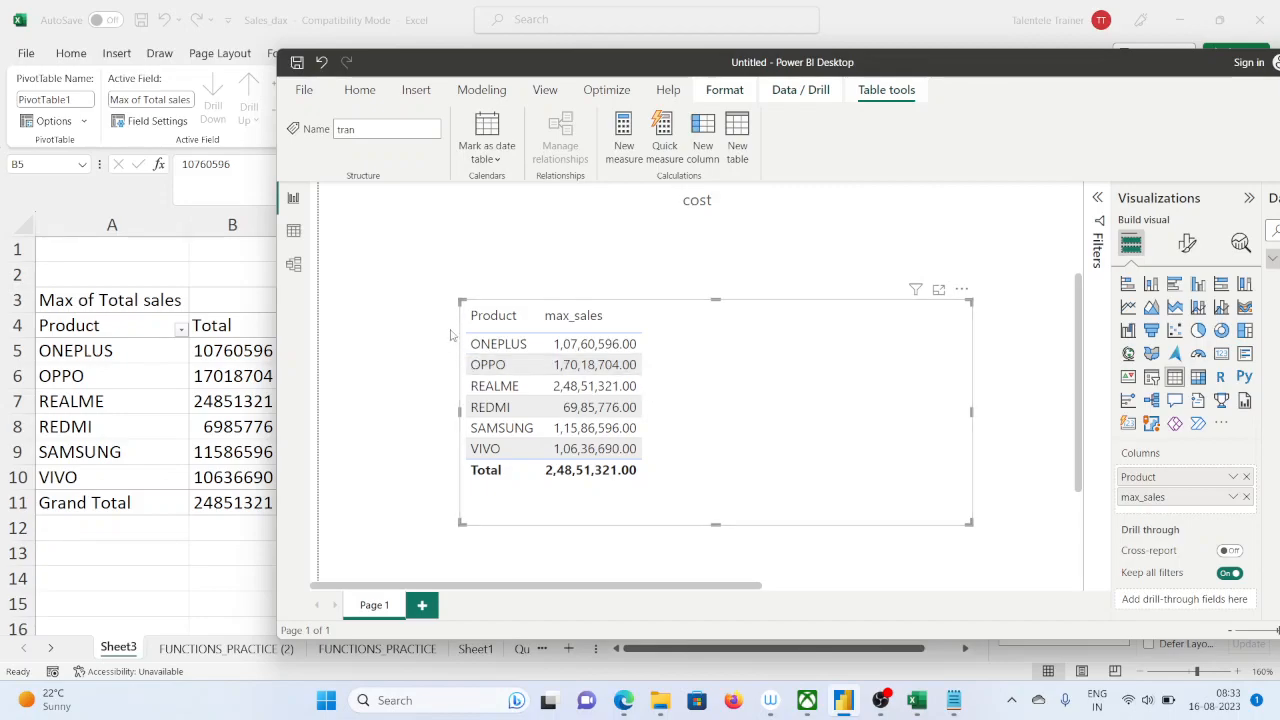
drag(520, 60, 554, 60)
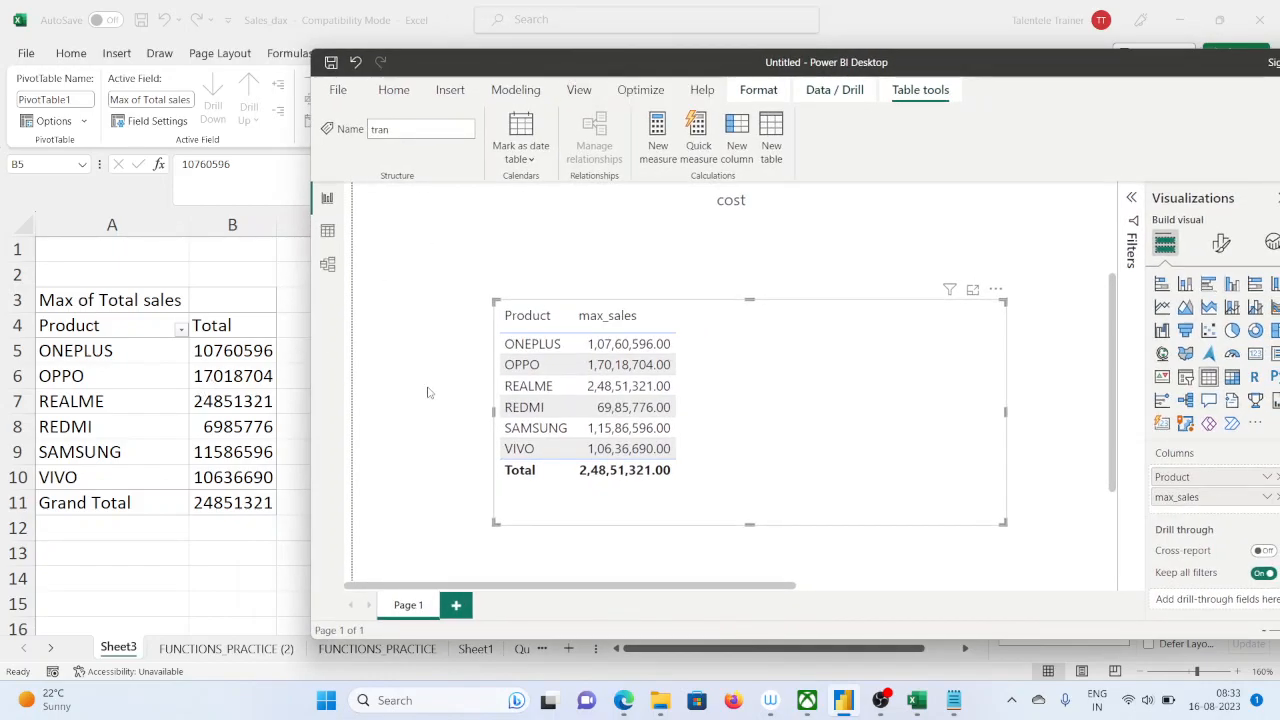
drag(993, 70, 843, 61)
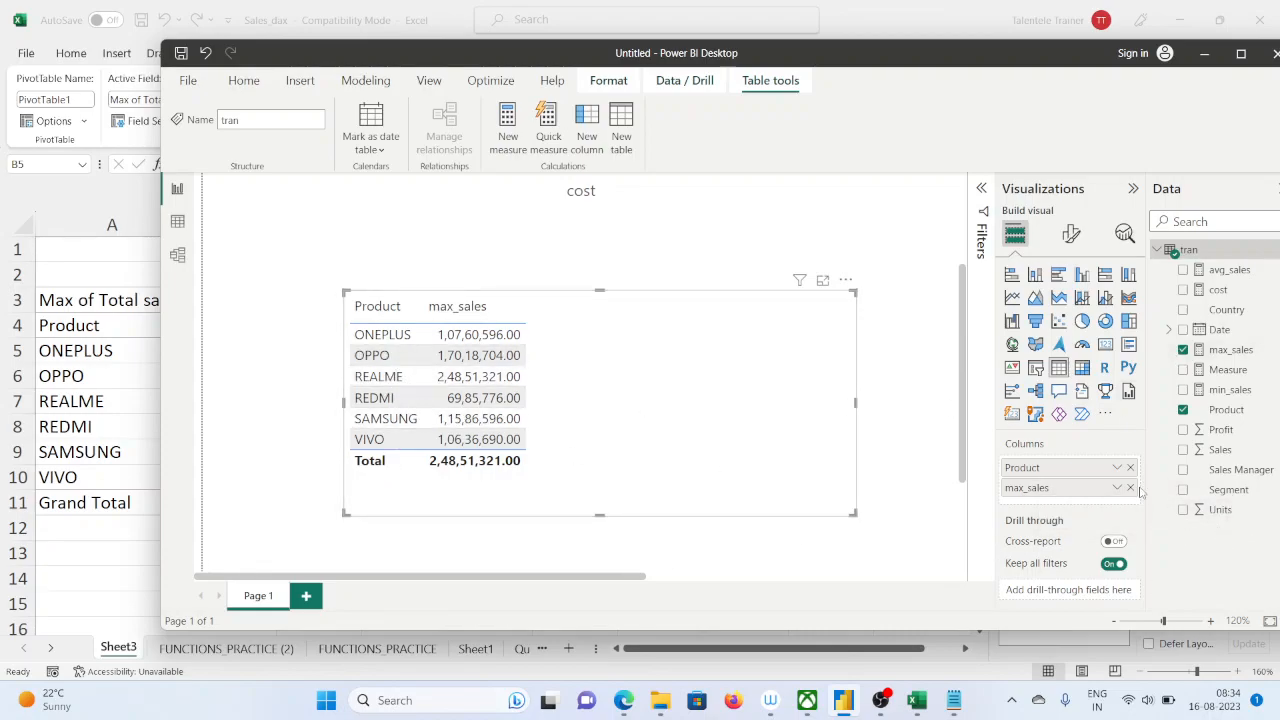
drag(983, 62, 880, 65)
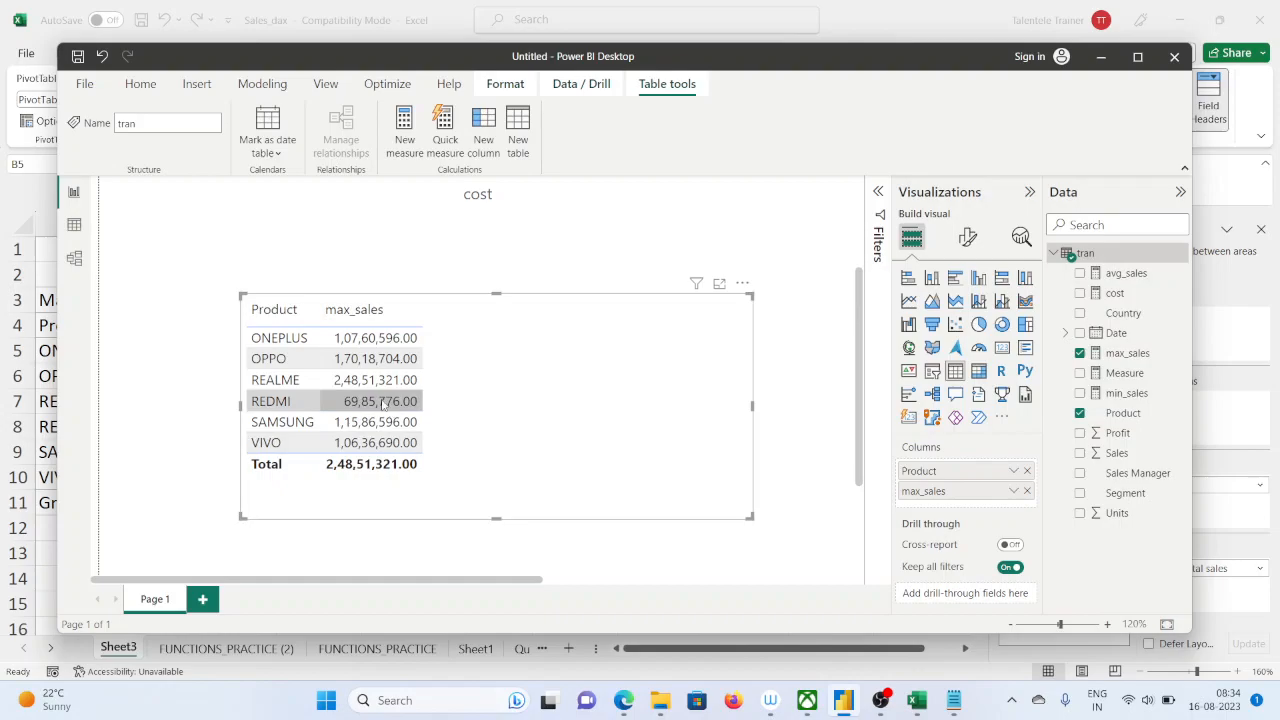
Switch to the Google Meet tab in Edge, look through the meeting's participant list and close it
mouse_move(623, 700)
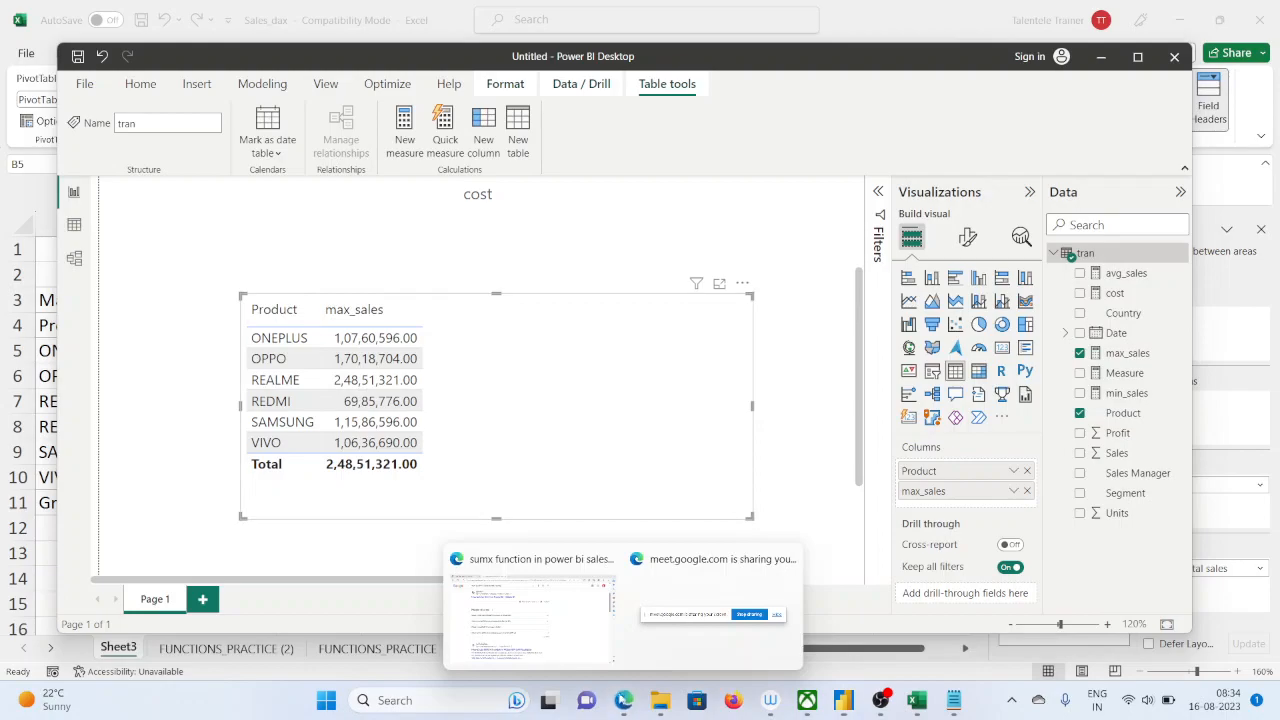
click(576, 652)
click(168, 20)
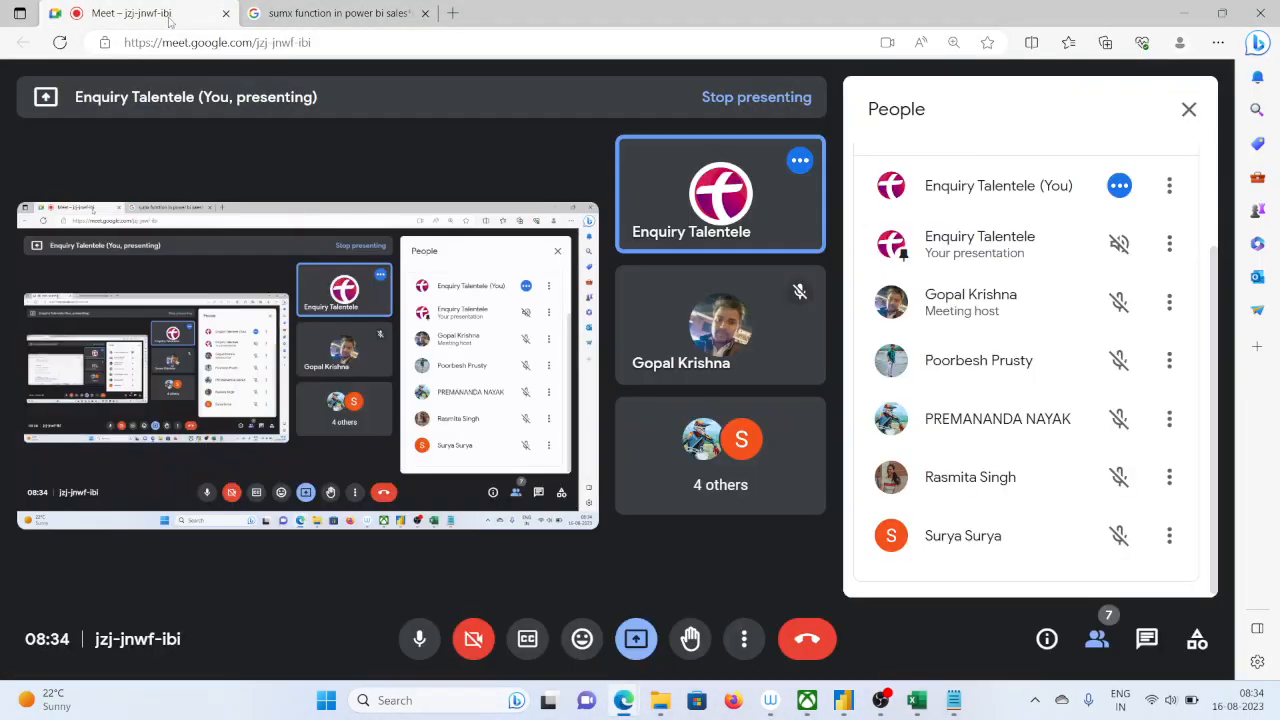
scroll(1059, 490, up, 2)
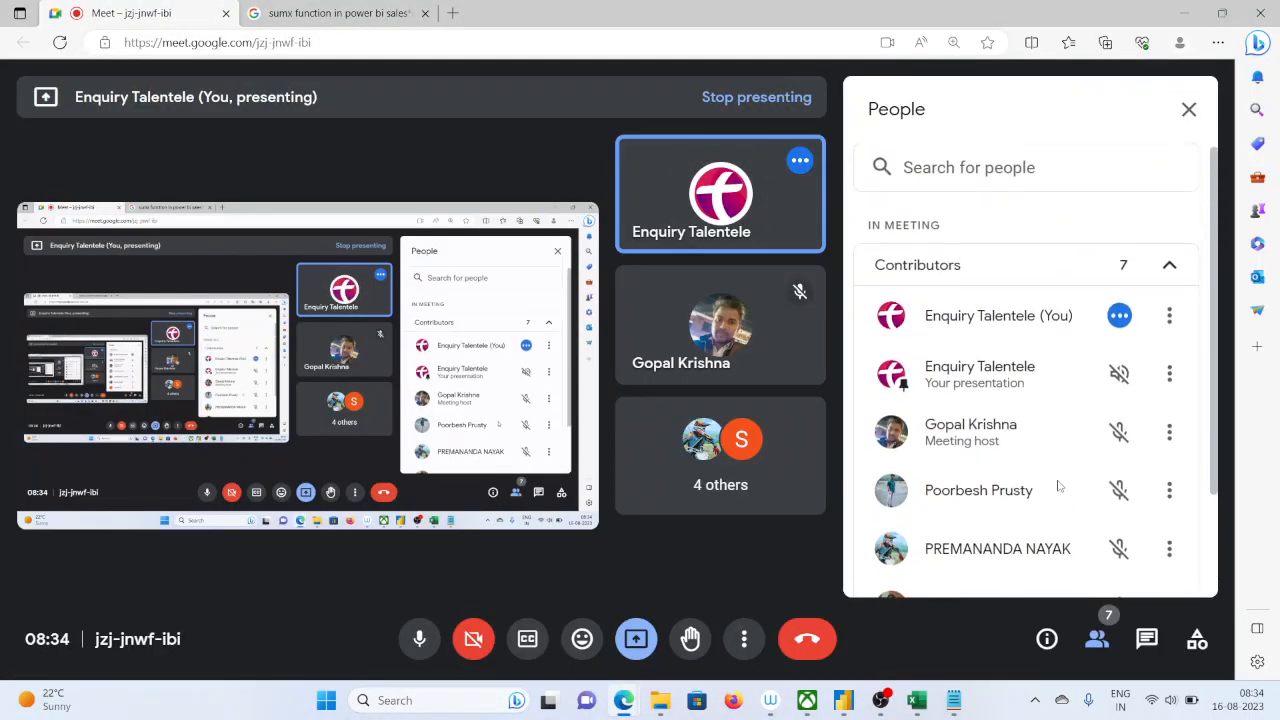
scroll(1059, 450, down, 3)
click(1184, 118)
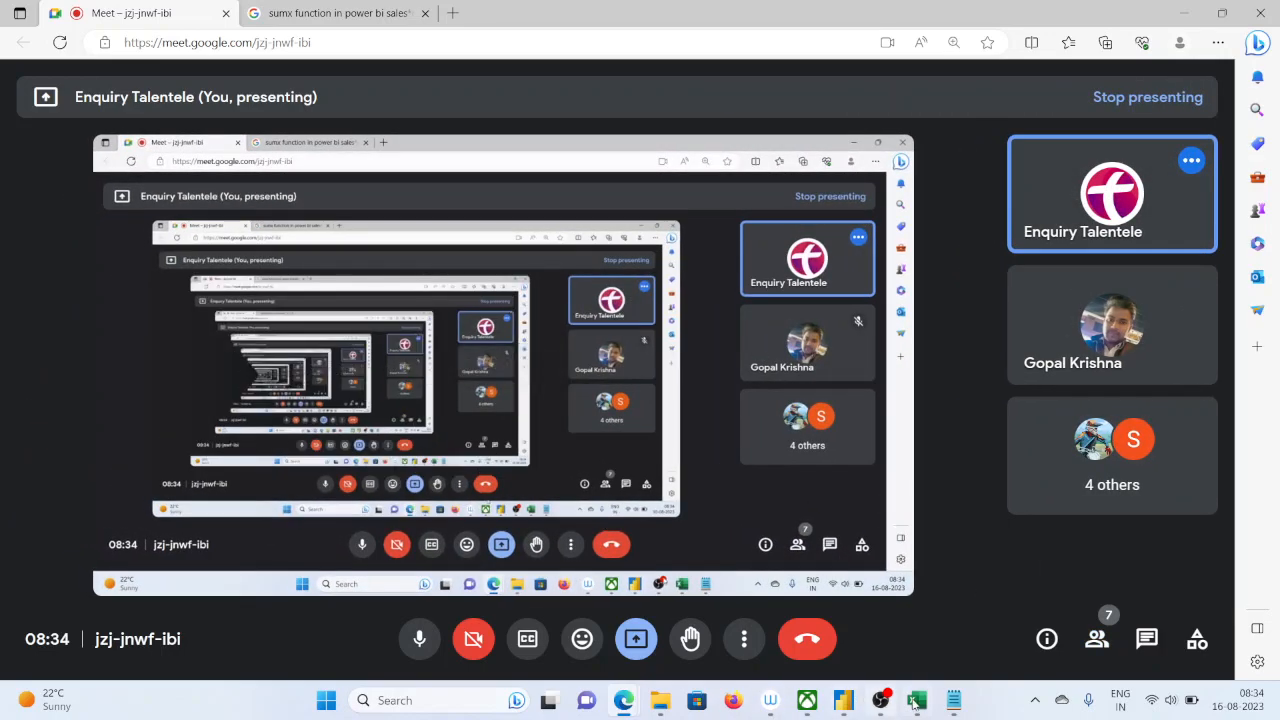
Switch back to Power BI Desktop, maximize its window and add a new measure to the tran table
click(843, 703)
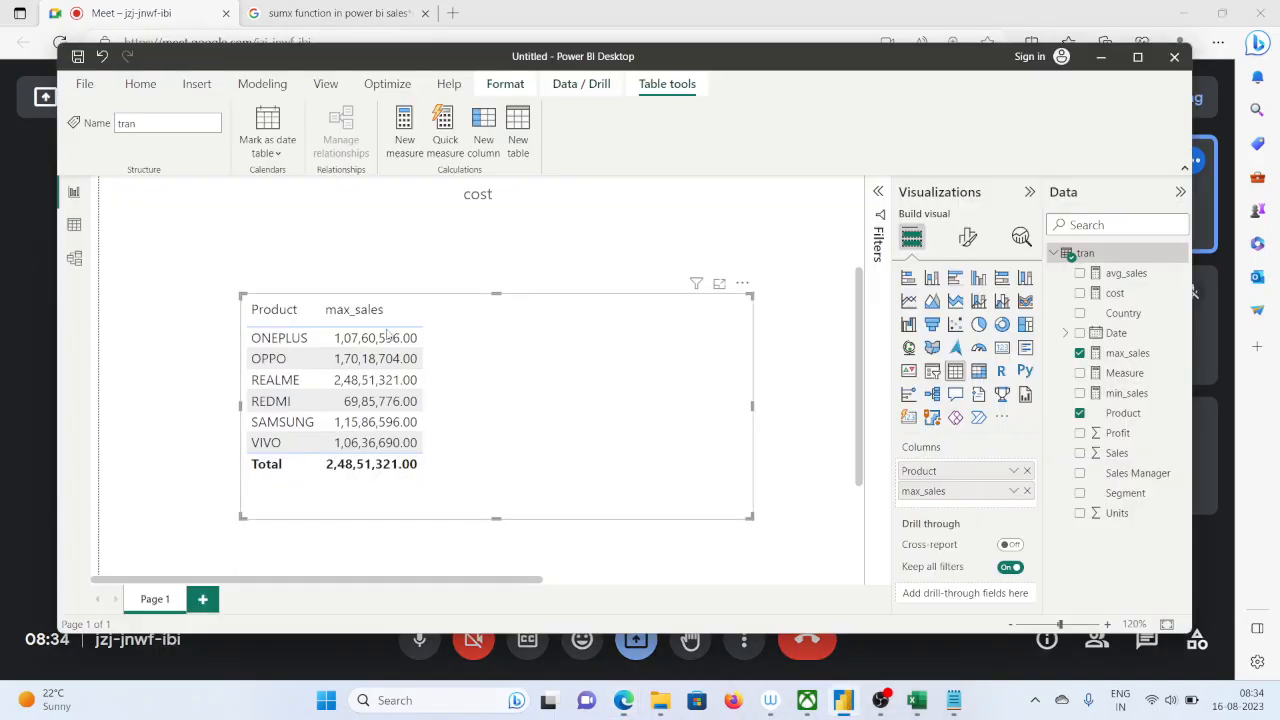
click(1137, 58)
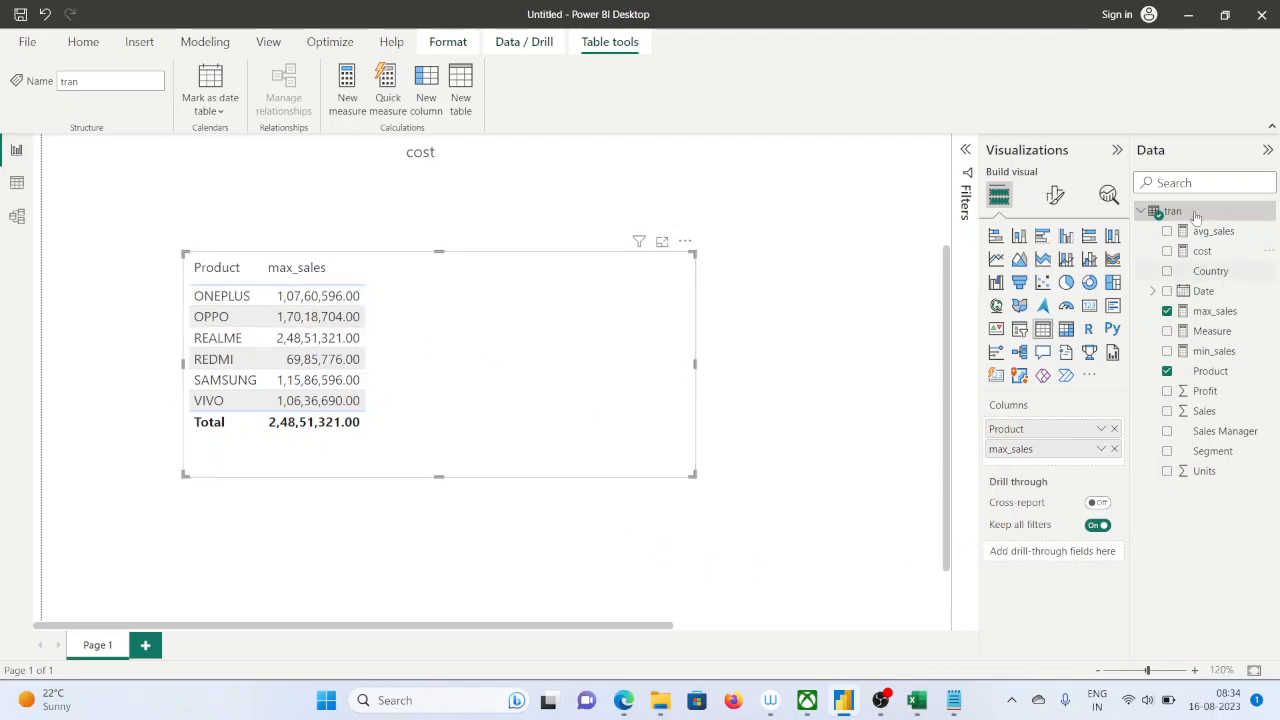
click(388, 171)
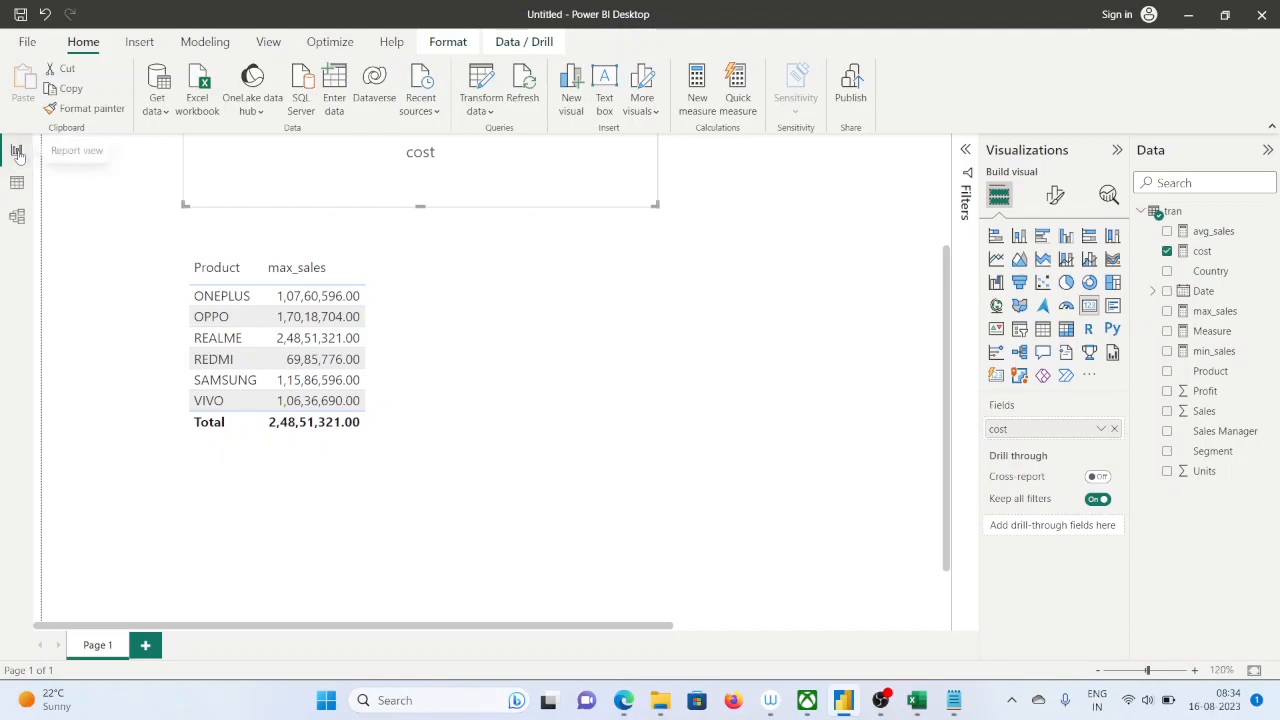
scroll(383, 205, up, 3)
scroll(670, 200, down, 3)
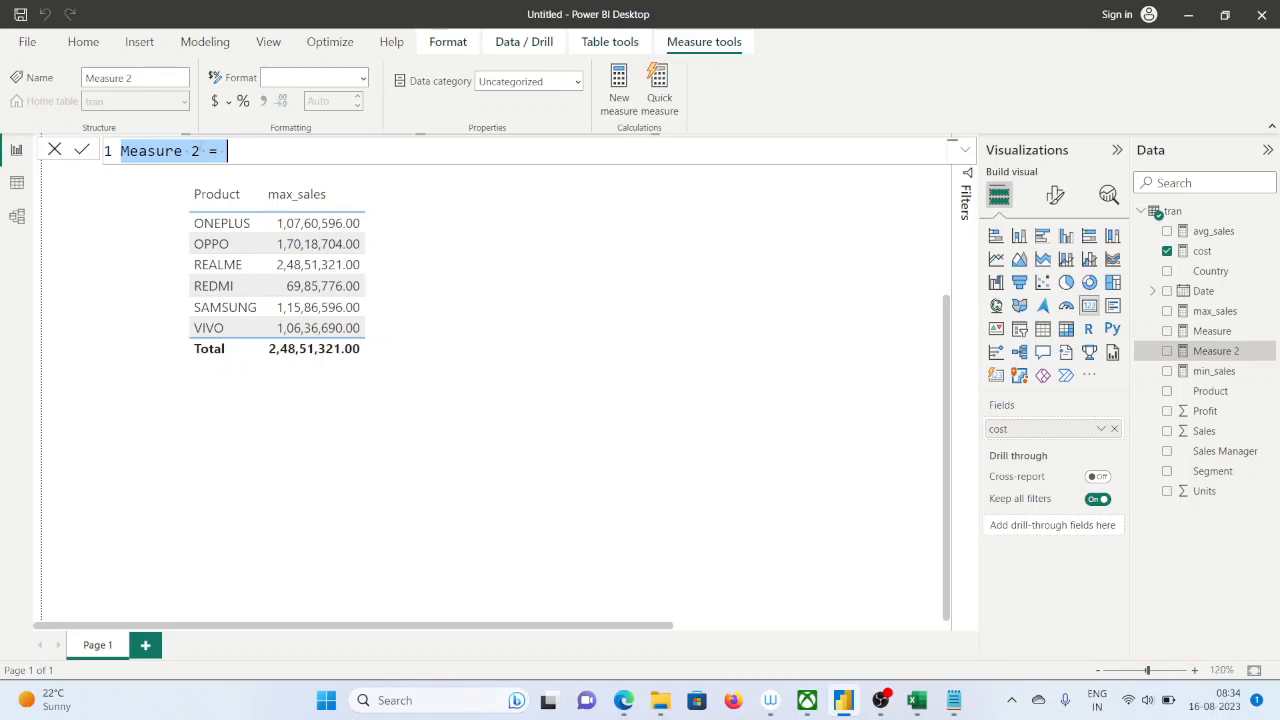
Name the new measure Date1 in its formula
click(243, 151)
drag(202, 151, 116, 152)
text(curr)
key(BackSpace)
key(BackSpace)
key(BackSpace)
key(BackSpace)
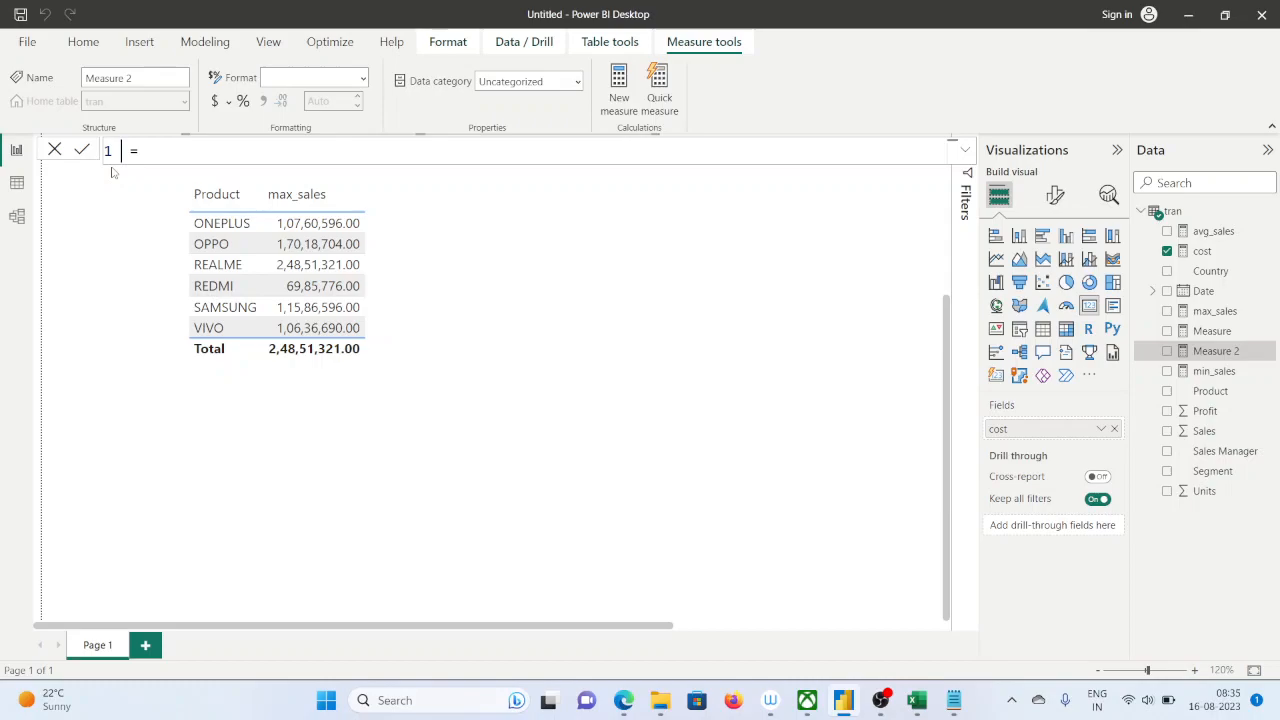
text(date)
key(BackSpace)
key(BackSpace)
key(BackSpace)
key(BackSpace)
text(Date1)
Define the Date1 measure with the formula today() and commit it
click(198, 150)
text(today)
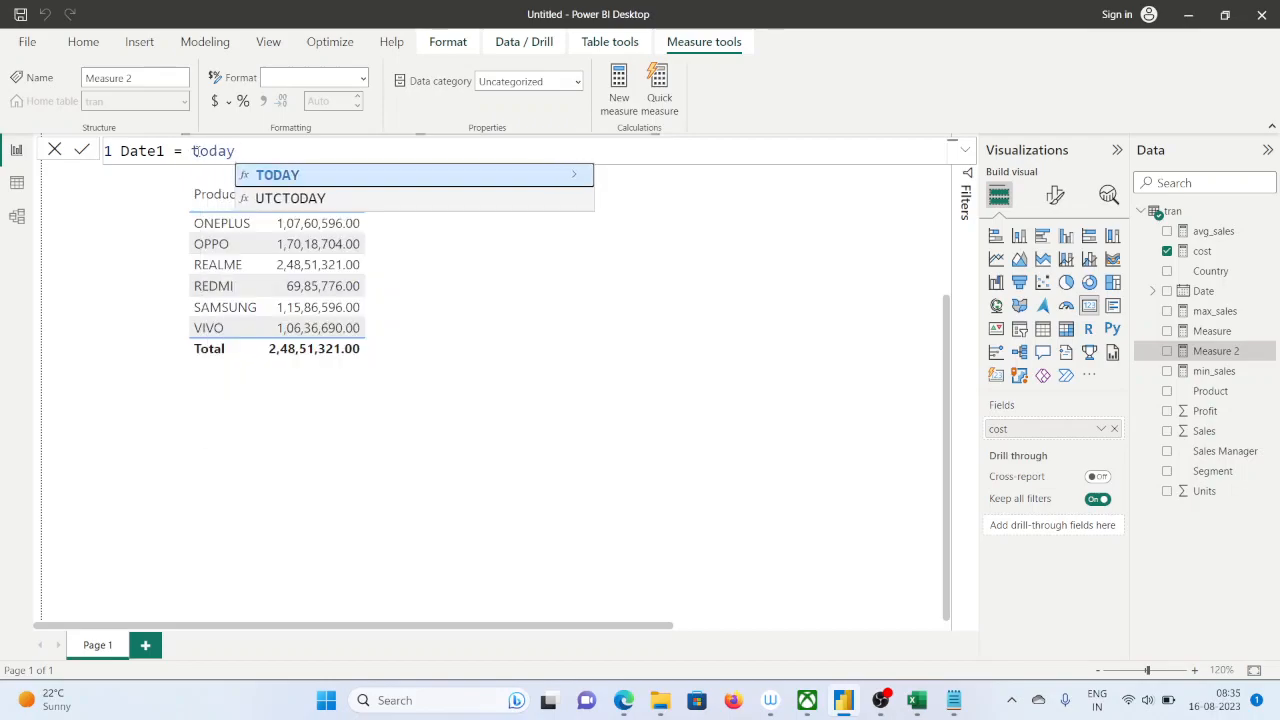
text(())
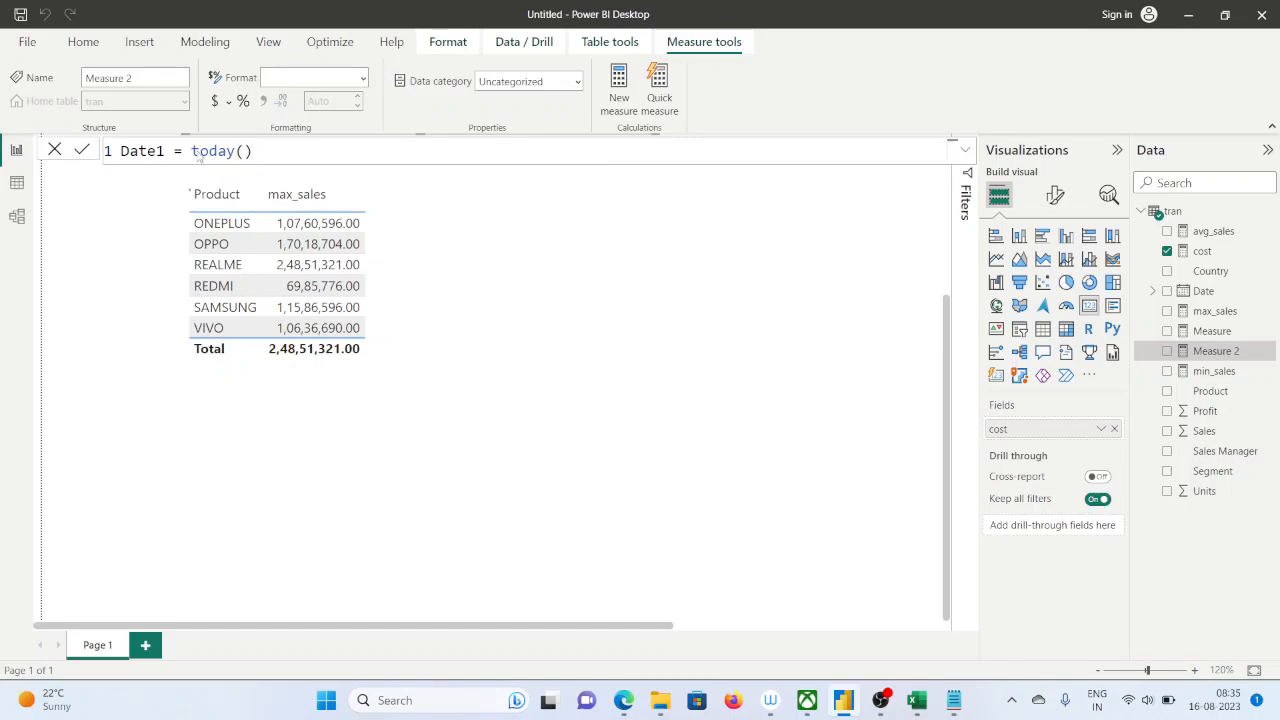
key(Return)
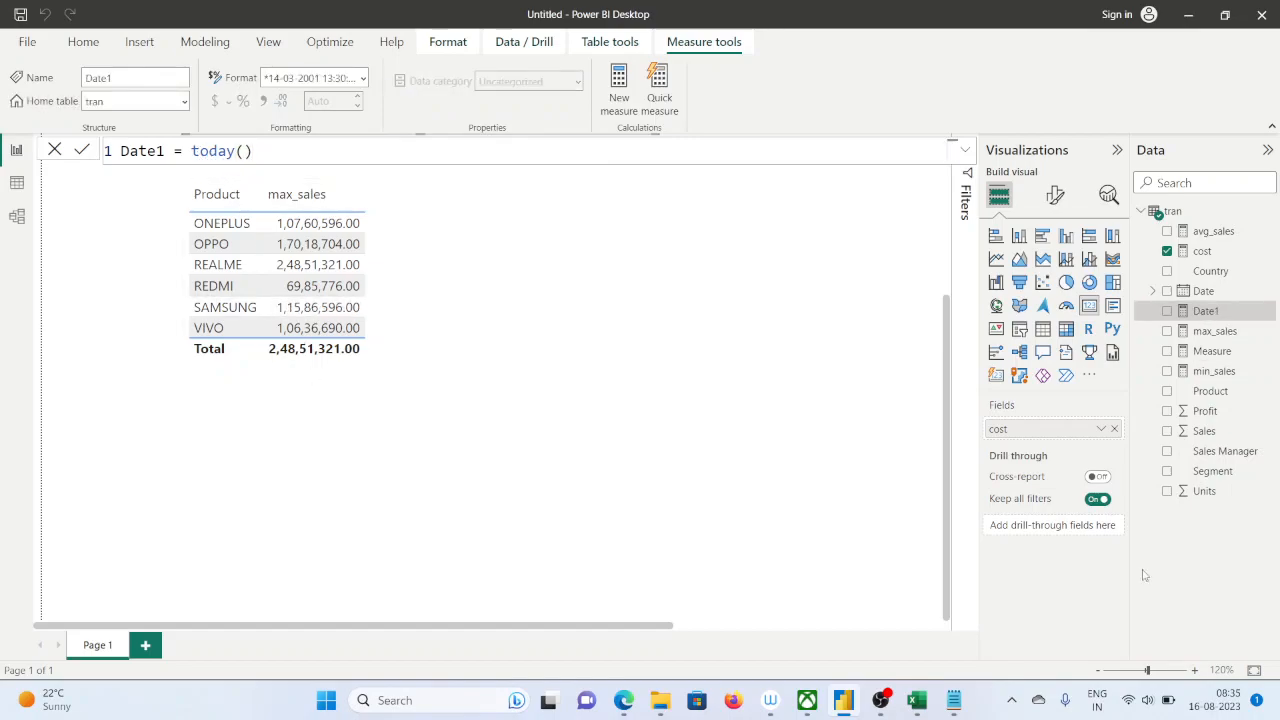
Add an empty card visual below the product table and shrink it in width and height
click(680, 396)
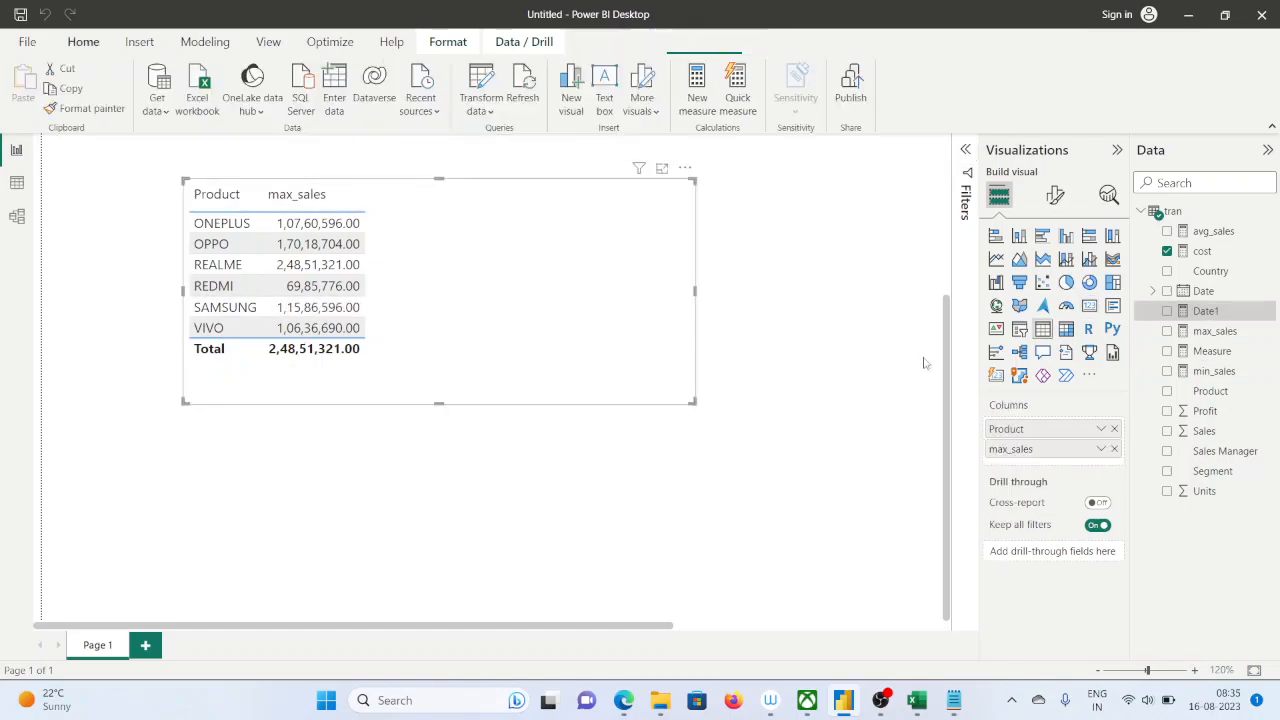
click(617, 529)
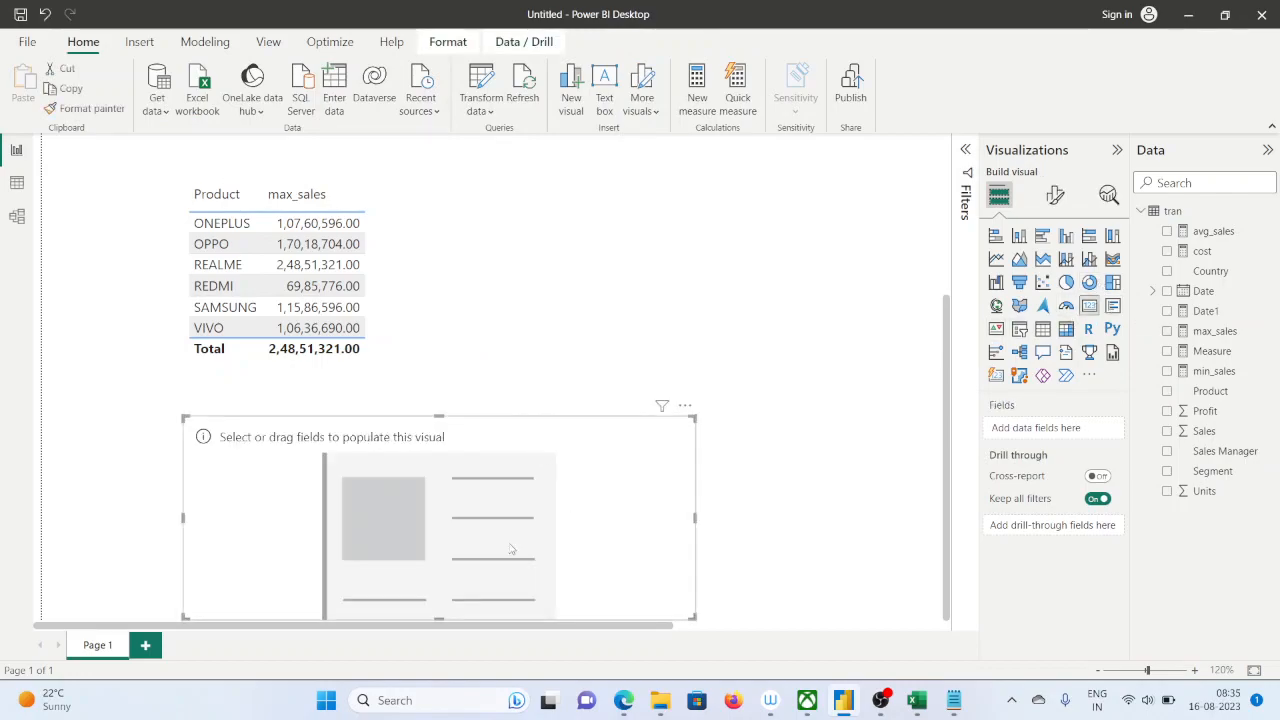
click(698, 621)
click(595, 569)
drag(695, 617, 645, 512)
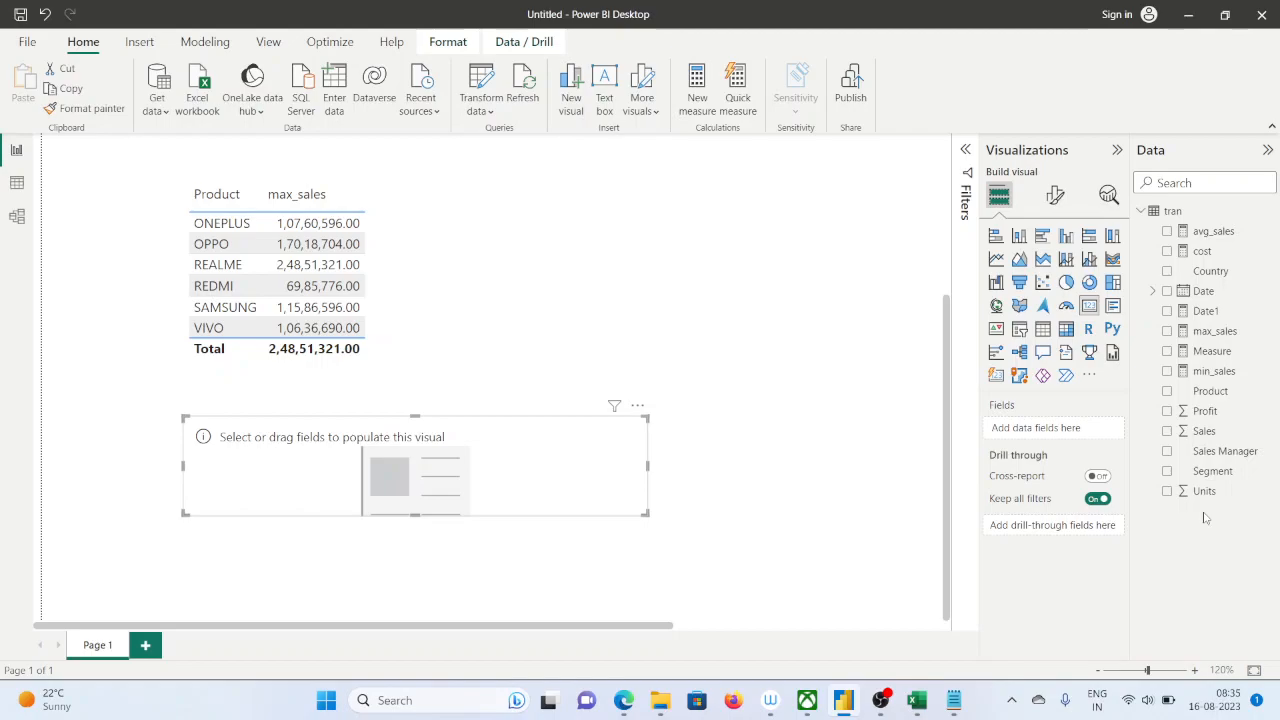
Show the Date1 measure in the new card and widen the card to fit the full date and time
drag(1206, 318, 505, 485)
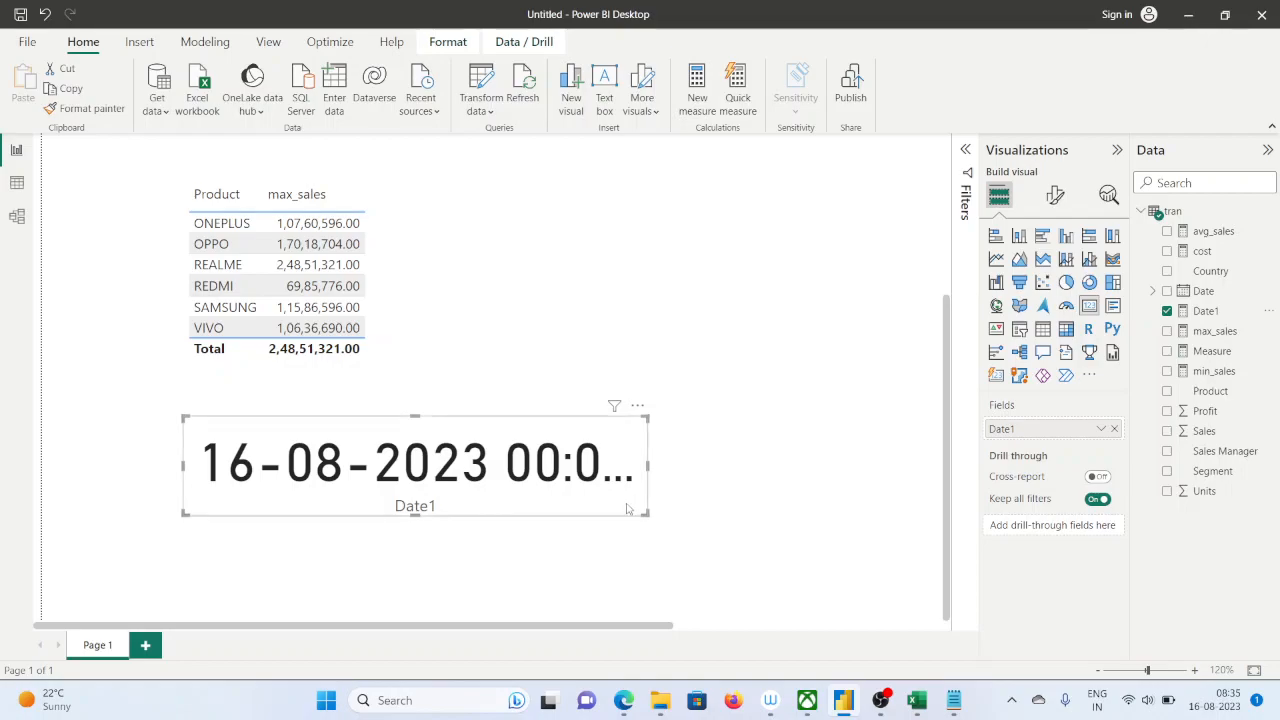
scroll(505, 484, down, 2)
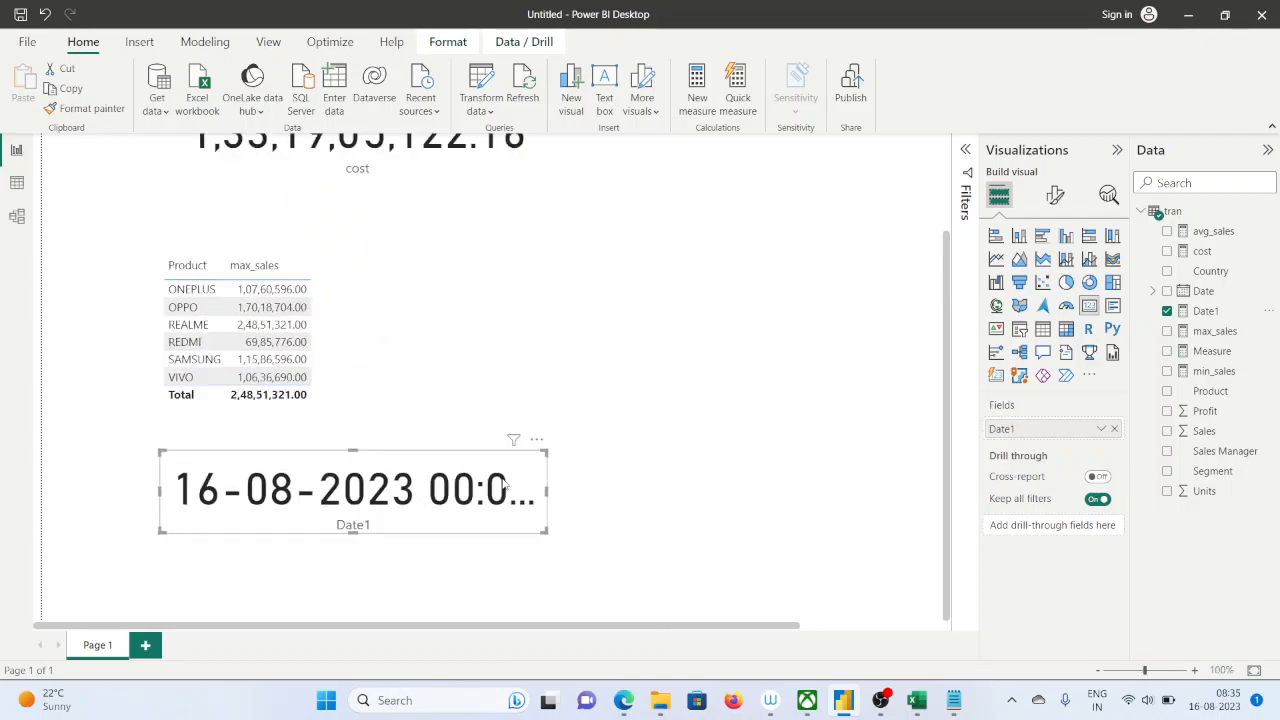
drag(545, 531, 665, 530)
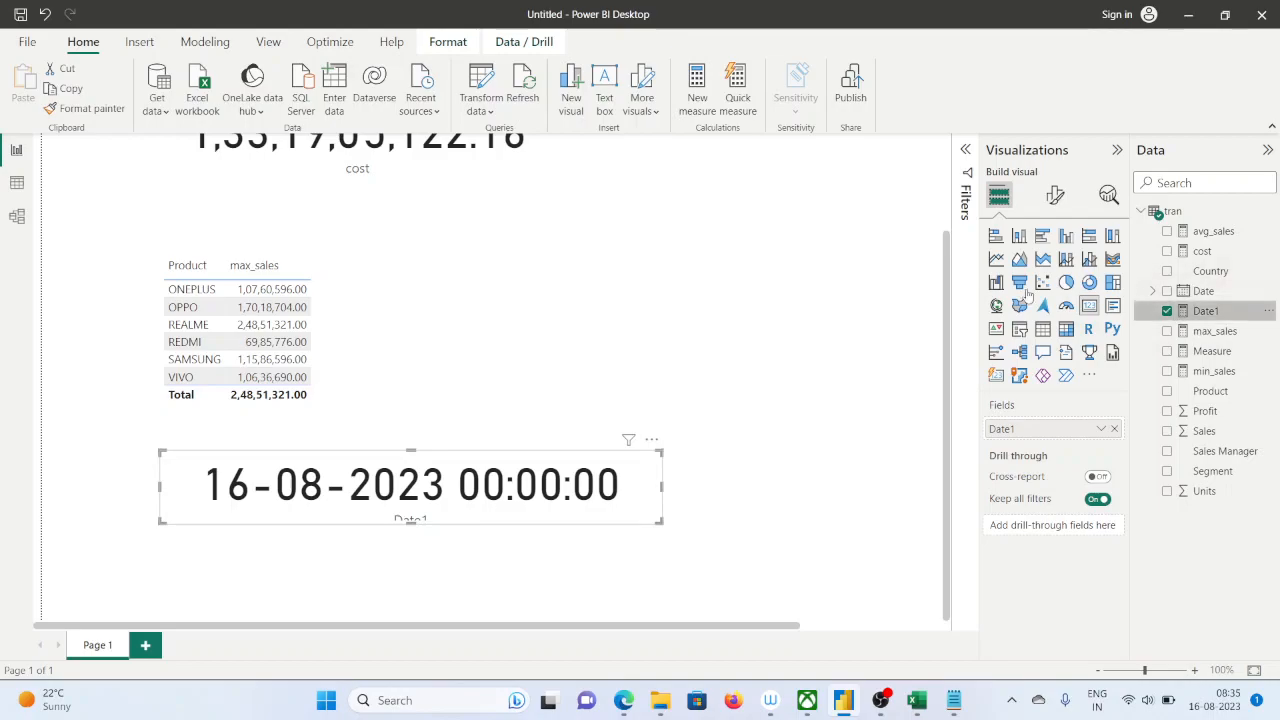
Create a new measure in the tran table with the formula date_2 = now()
click(697, 97)
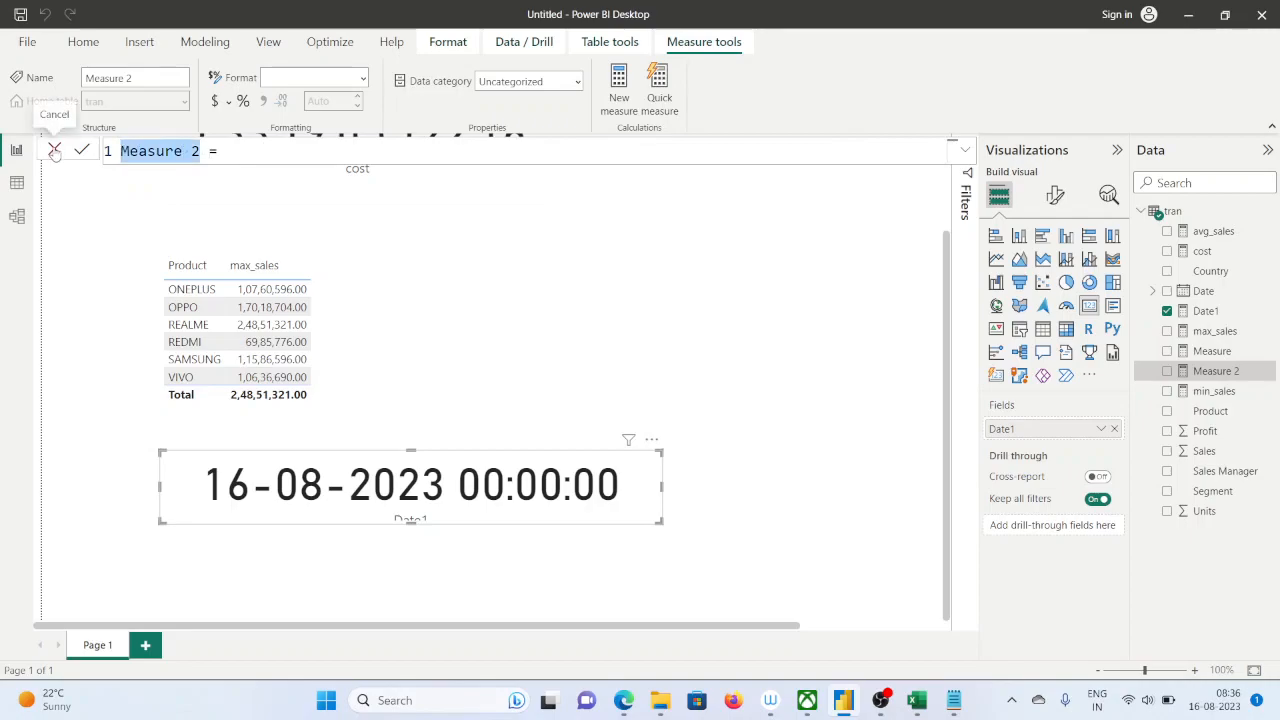
text(date)
text(_wi)
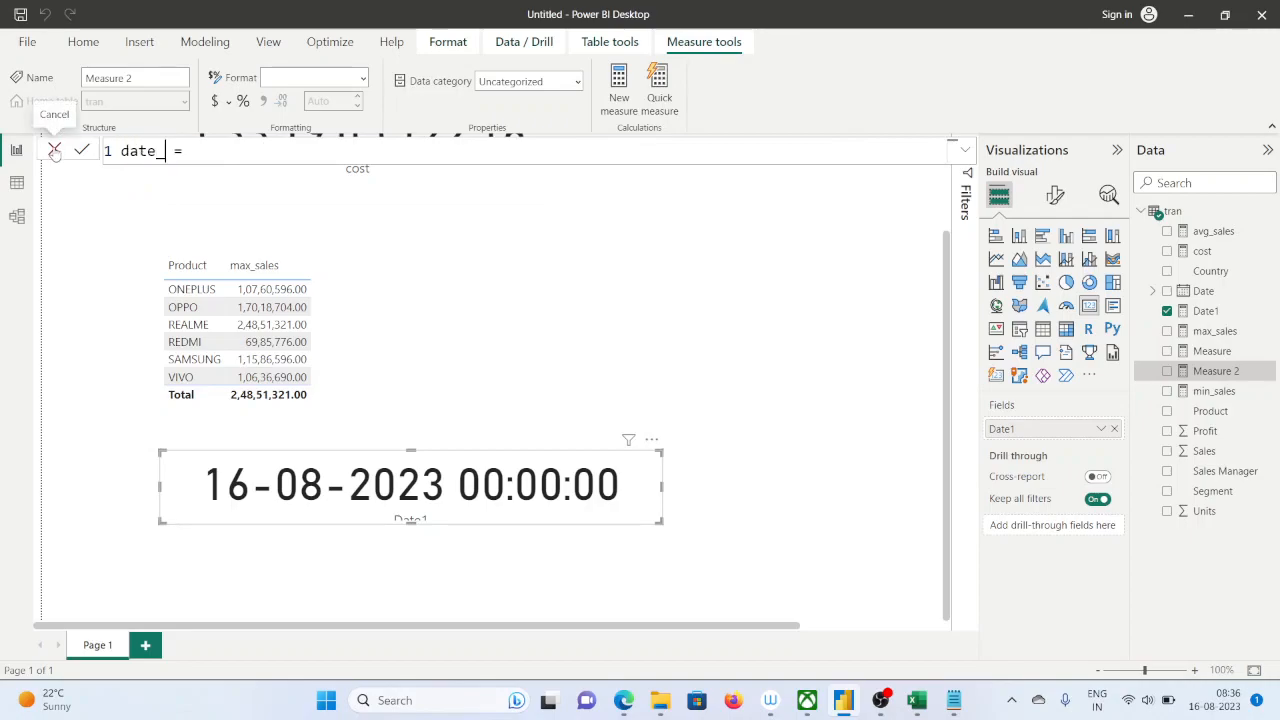
key(BackSpace)
key(BackSpace)
text(2)
click(200, 151)
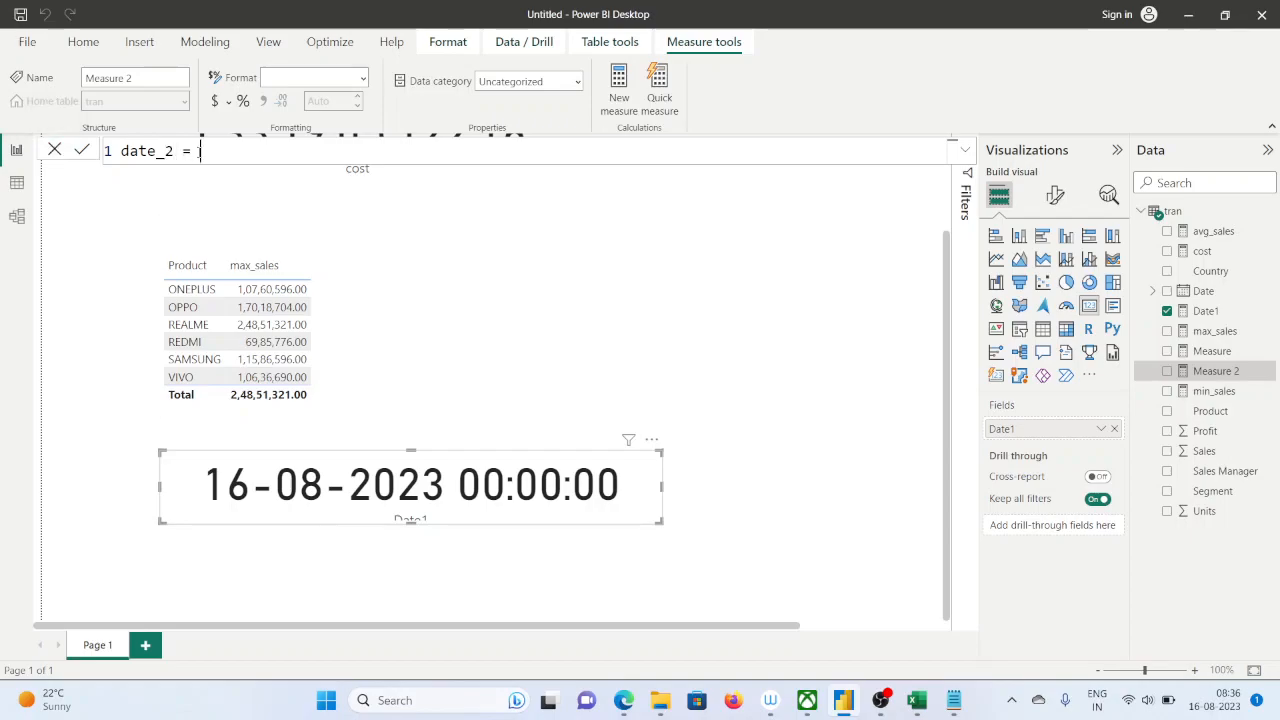
text(now())
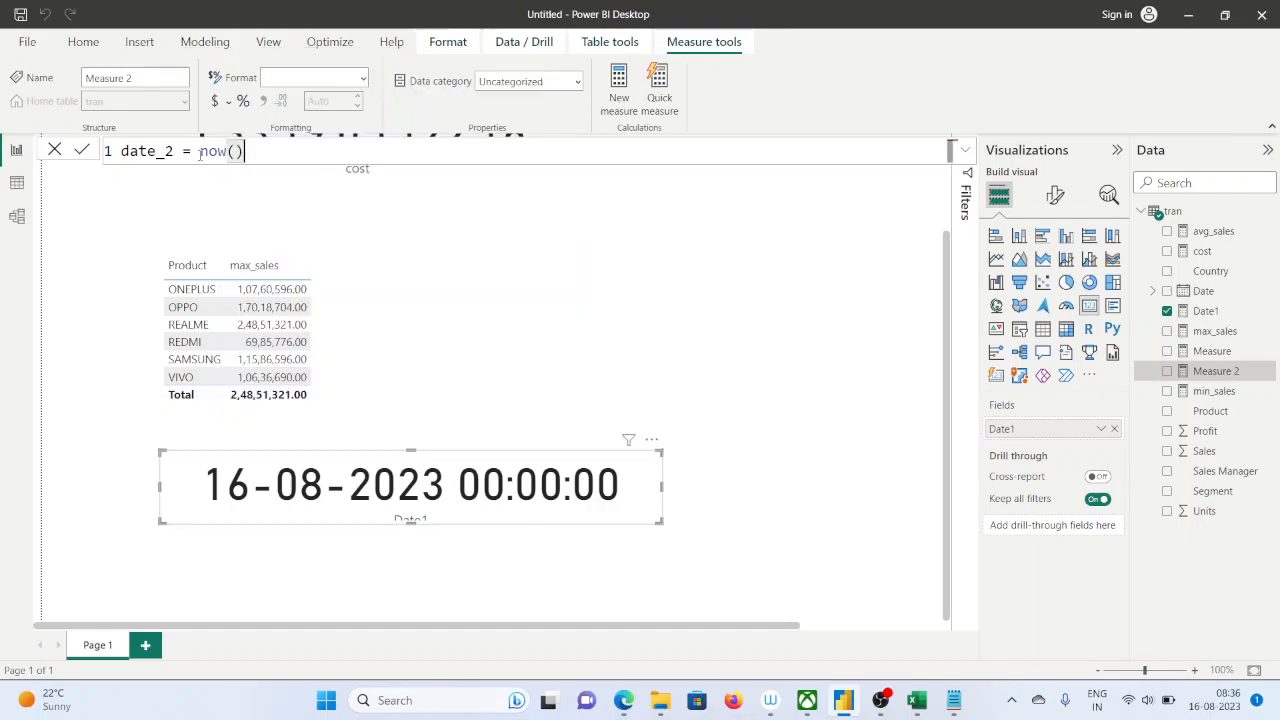
key(Return)
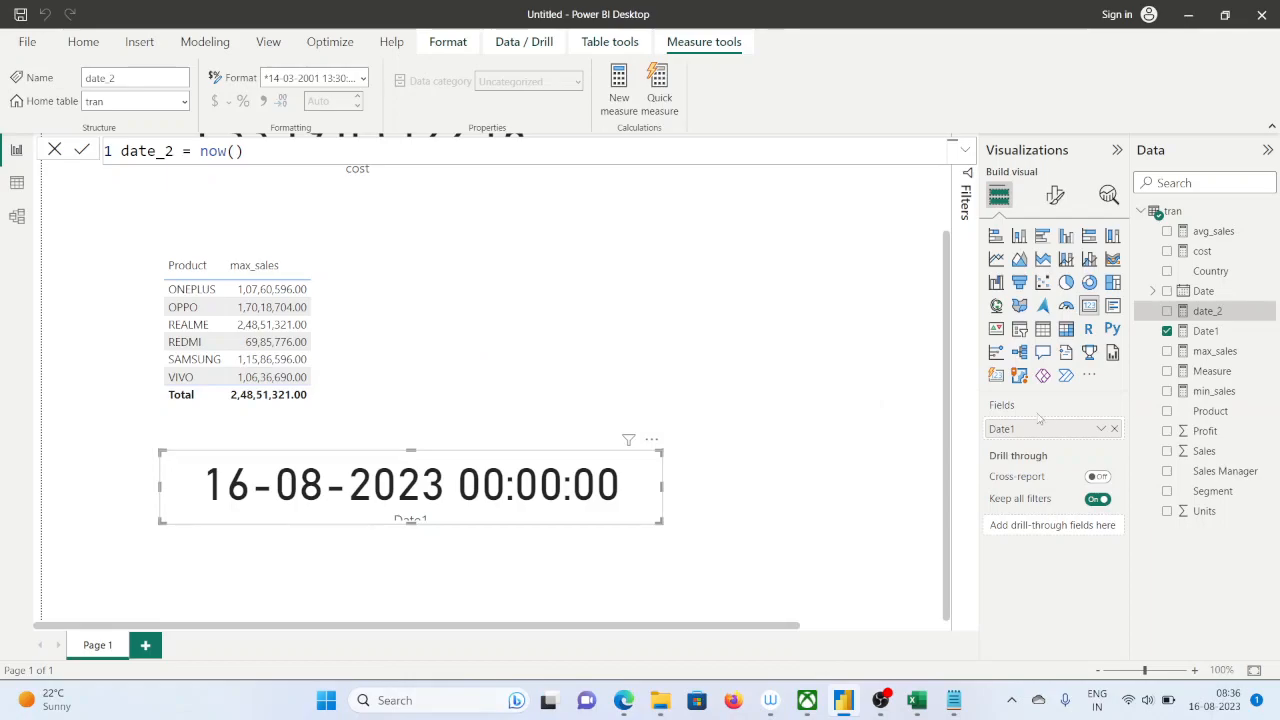
Replace Date1 with date_2 in the date card and enlarge the card to fit its value and label
click(1114, 428)
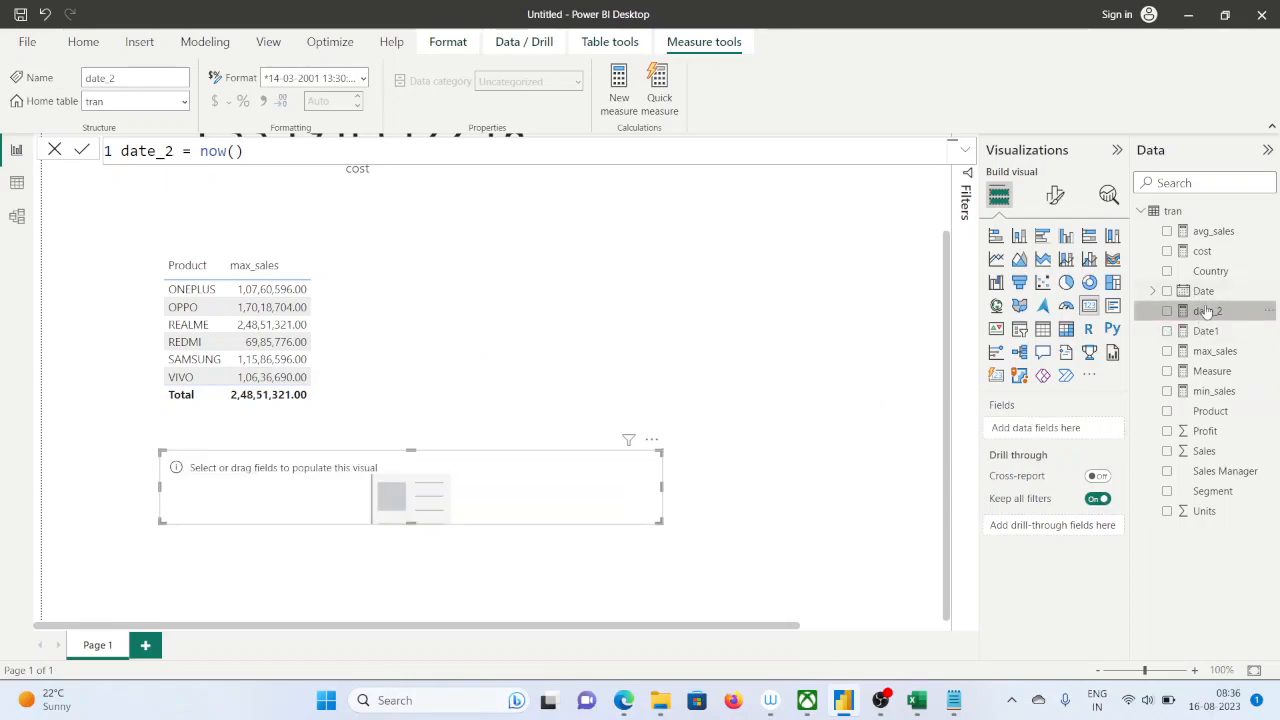
drag(1209, 314, 1045, 428)
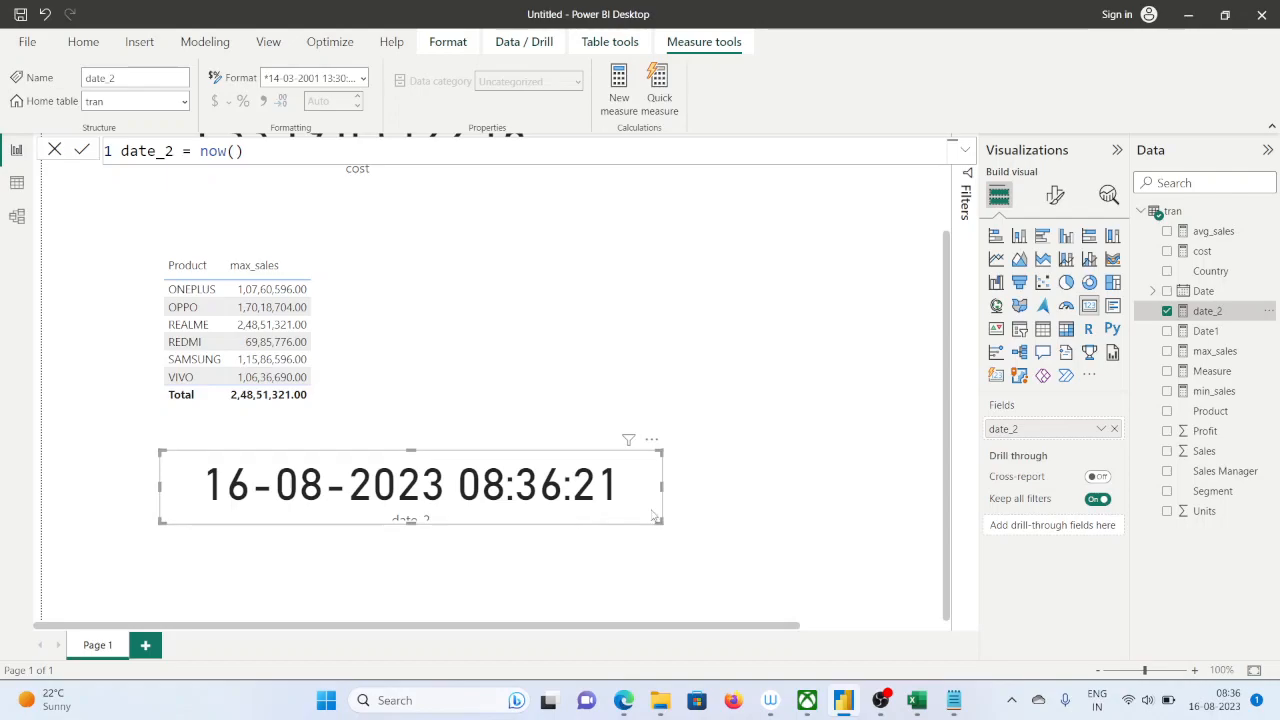
drag(661, 522, 753, 525)
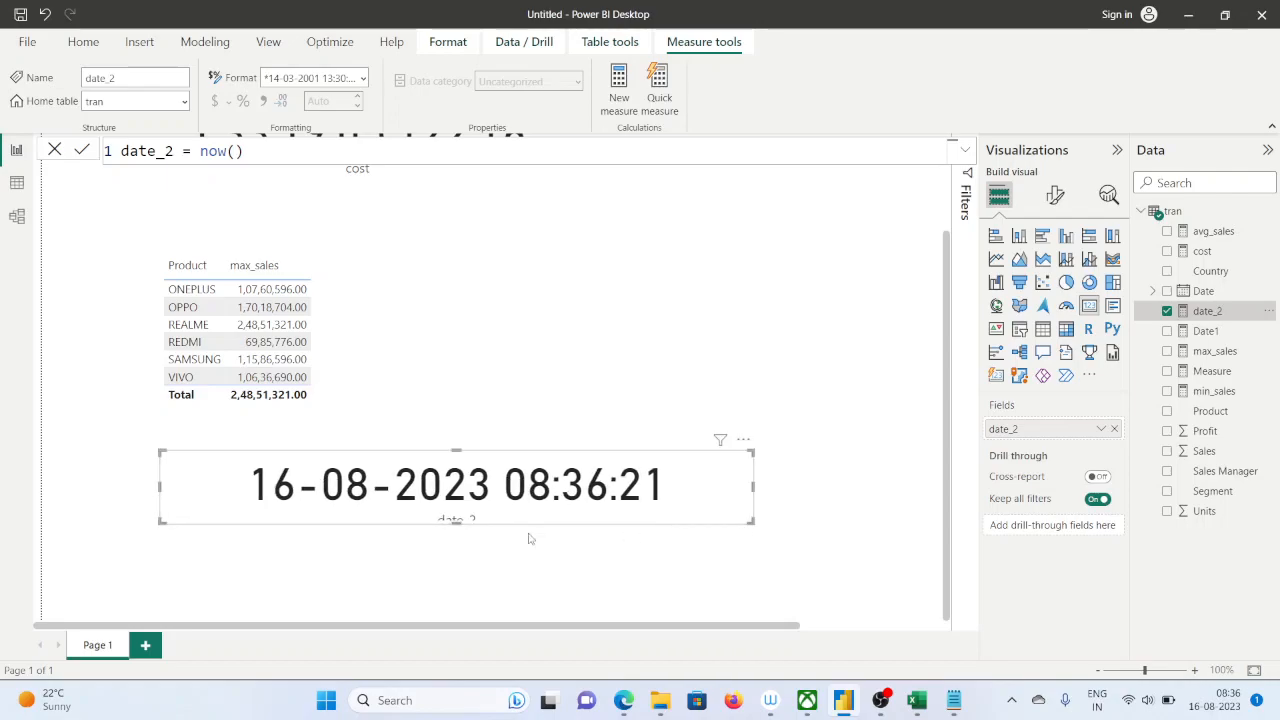
drag(456, 522, 457, 533)
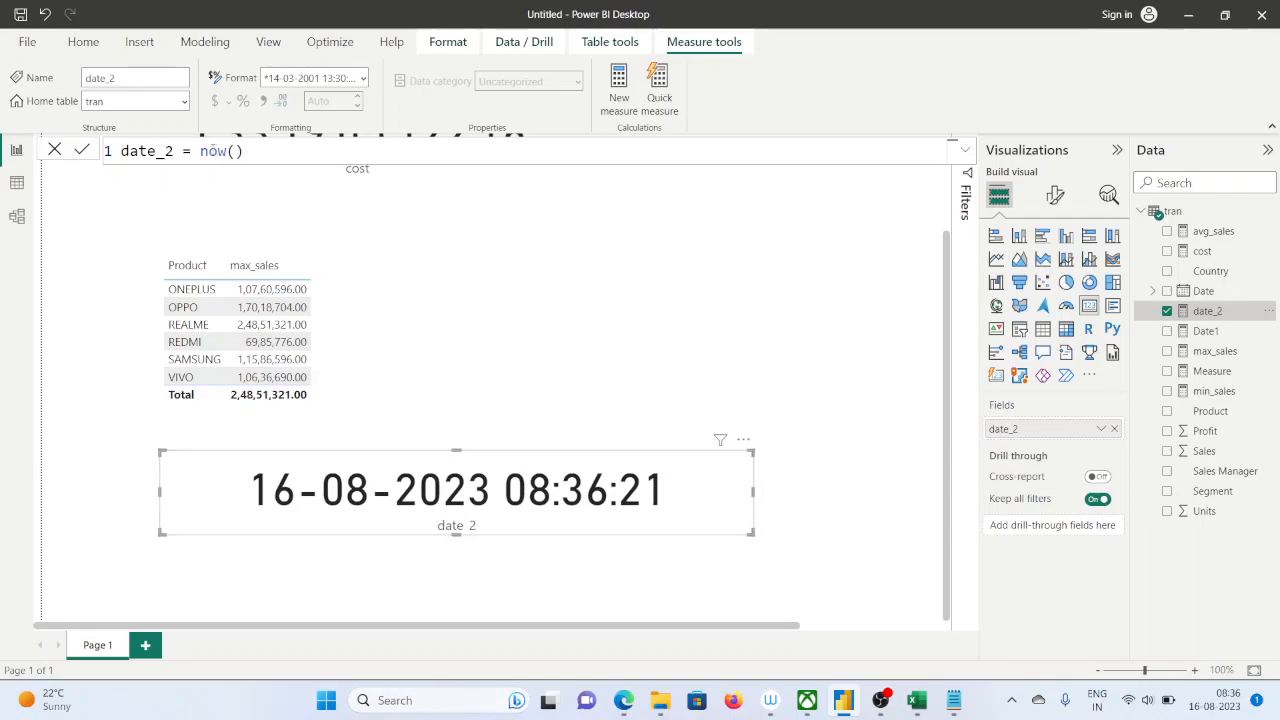
Change the date_2 measure's formula to today() to compare the card's output
drag(201, 150, 246, 150)
text(to)
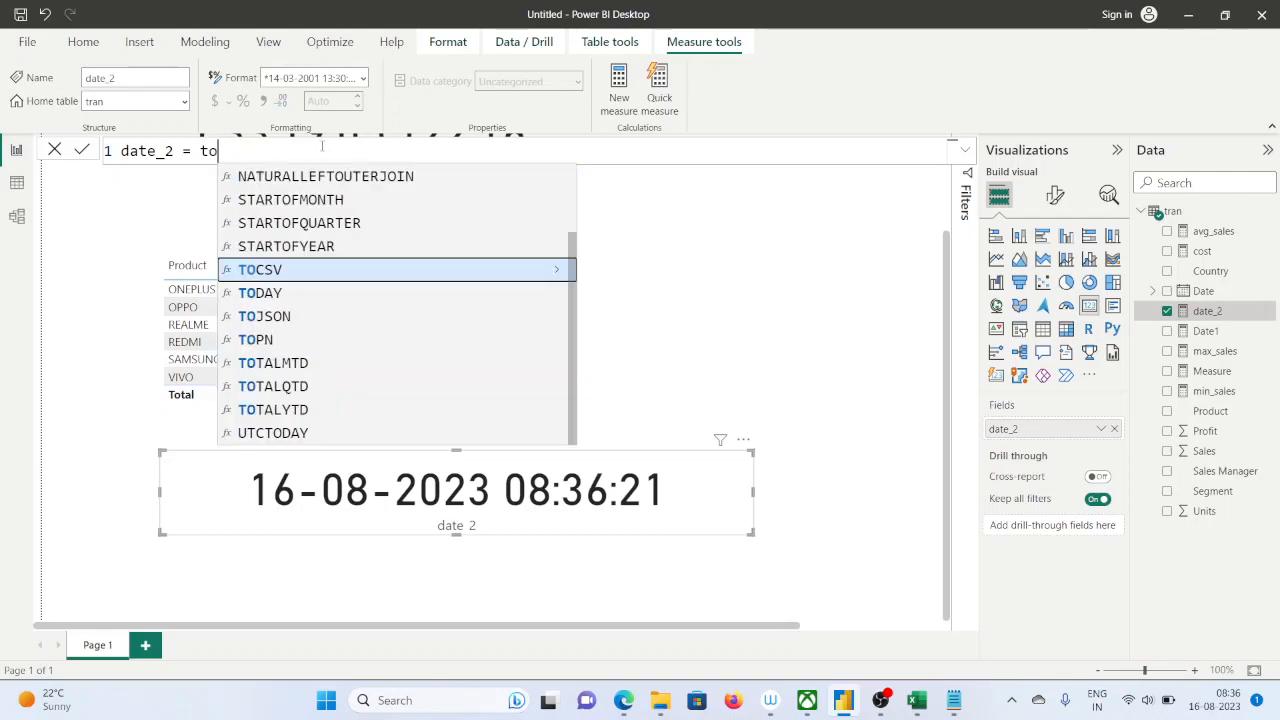
text(day())
key(Return)
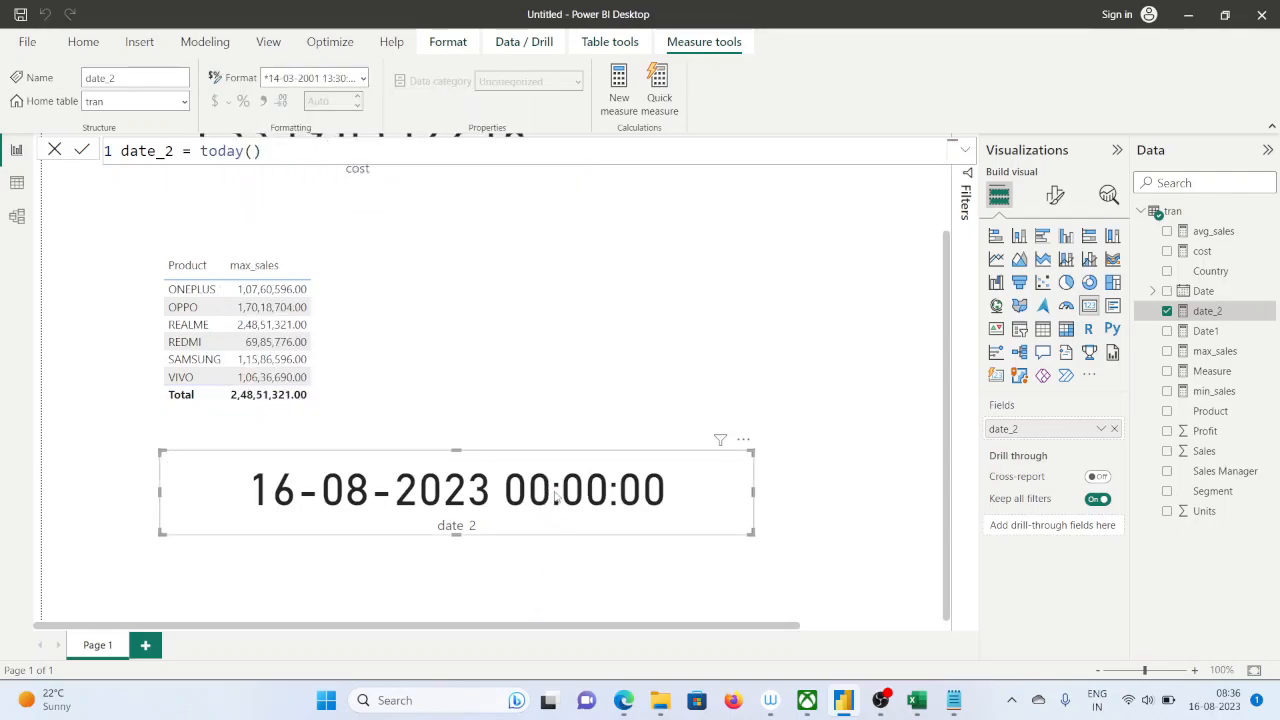
Set the date_2 measure's formula to NOW()
double_click(216, 152)
text(NOW())
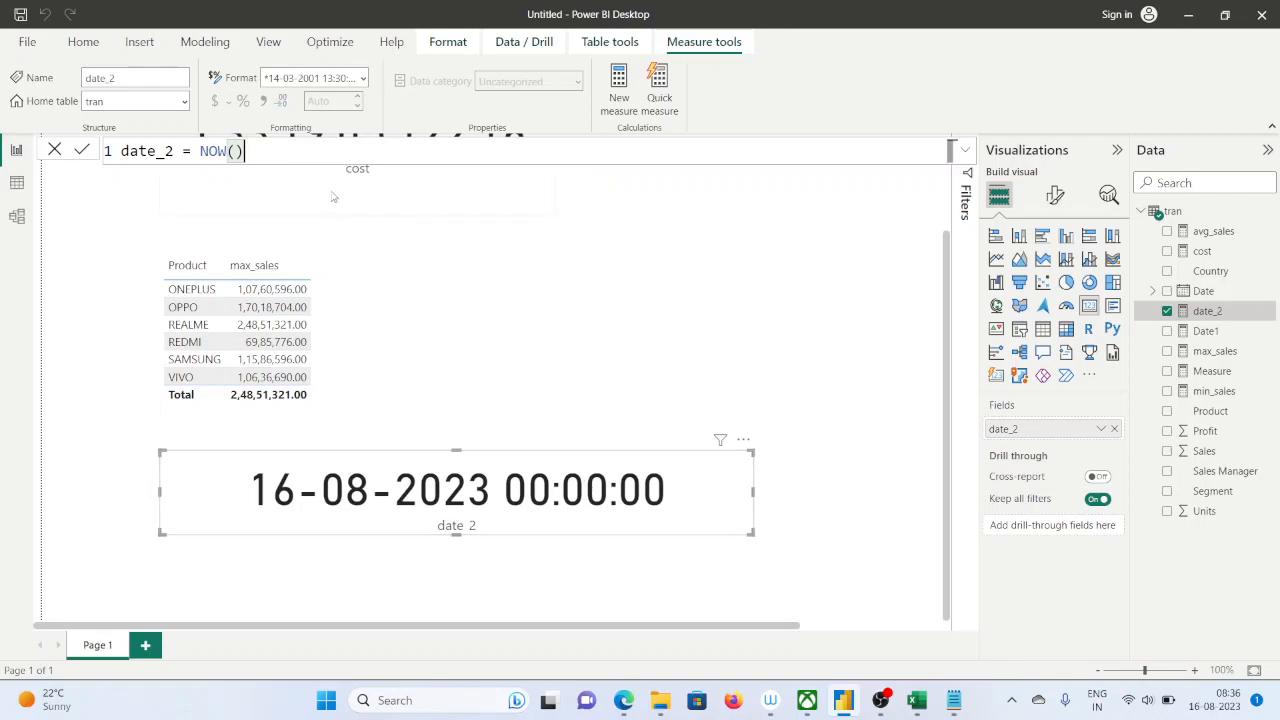
key(Return)
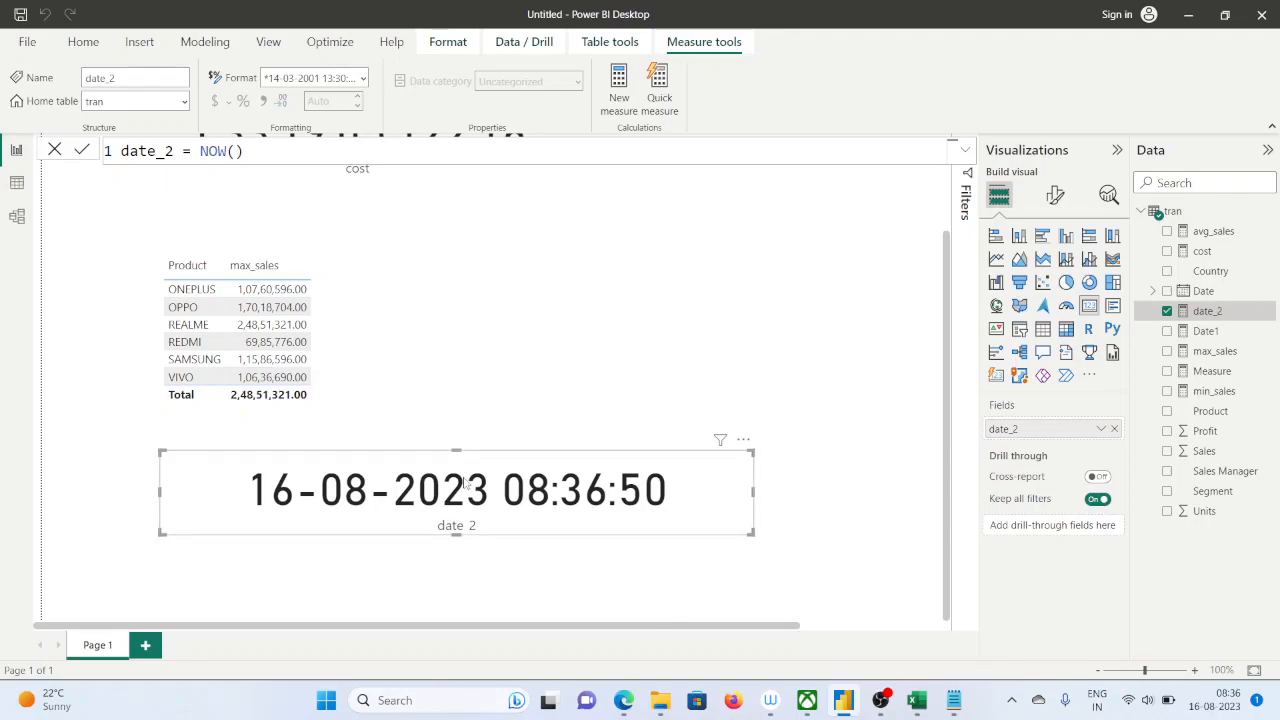
mouse_move(954, 705)
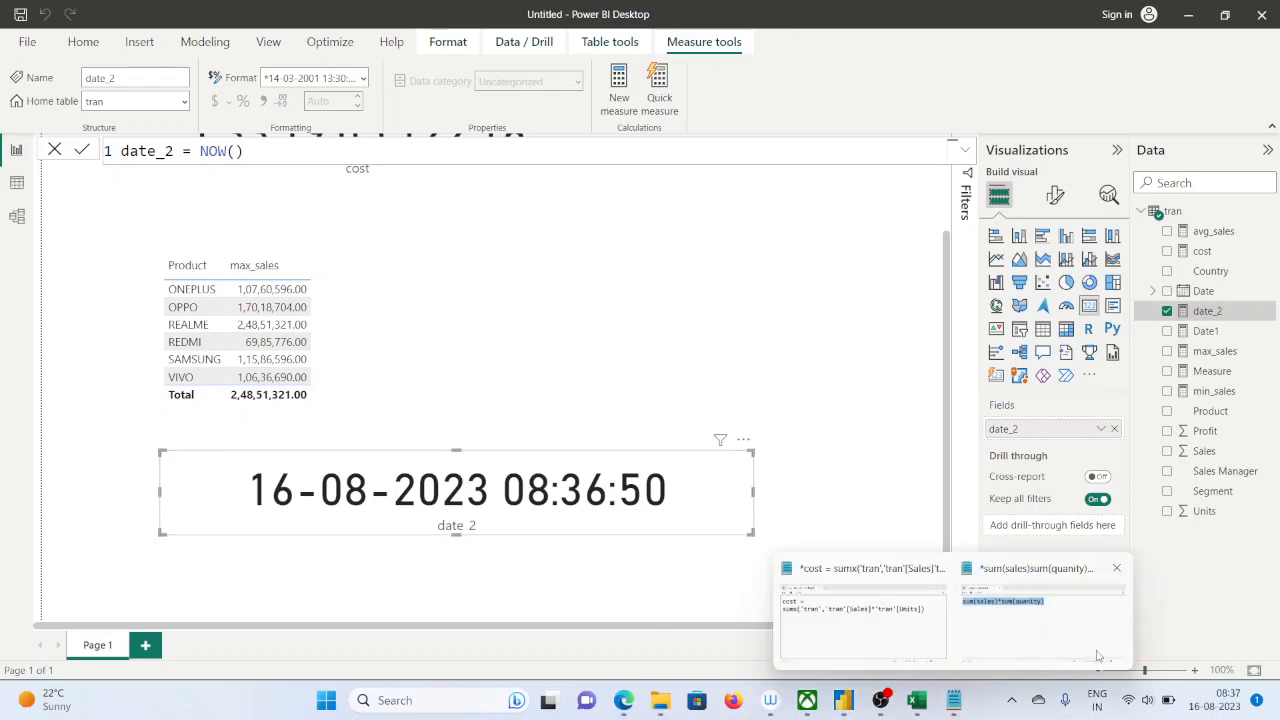
click(975, 617)
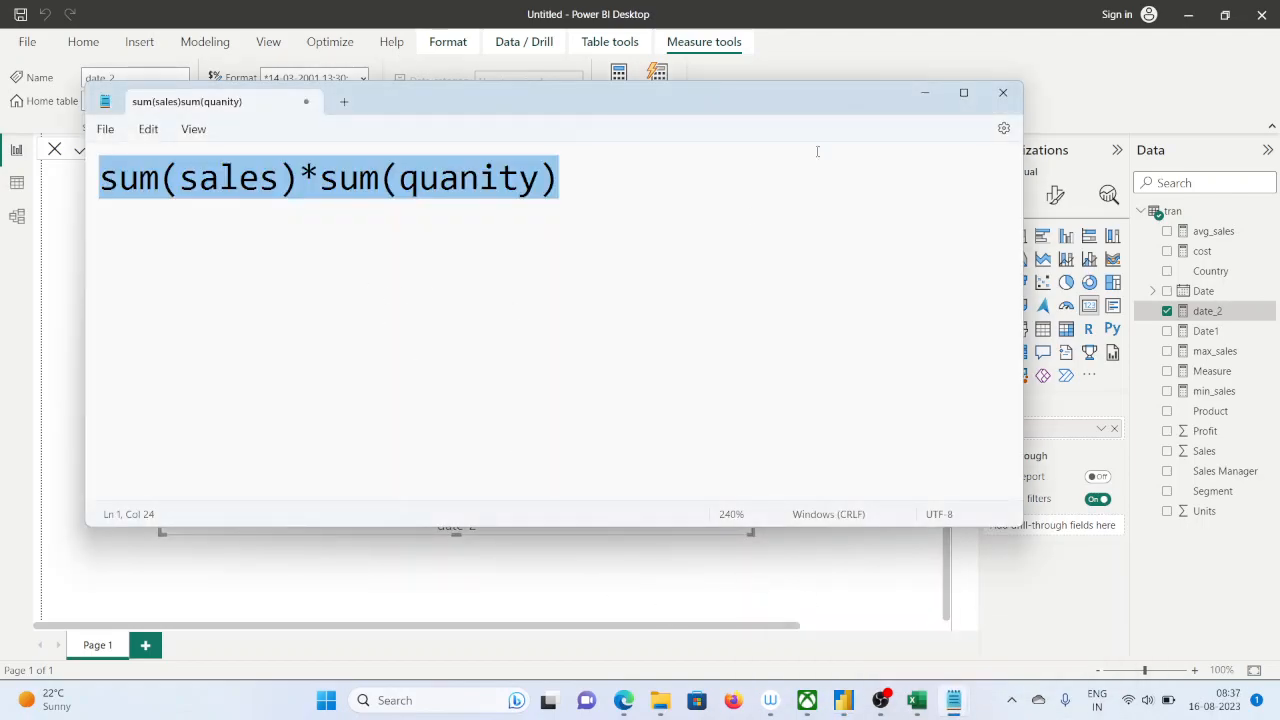
click(1012, 82)
Switch to the Notepad note with the cost sumx formula and list averagex and minx on separate lines below it
mouse_move(954, 708)
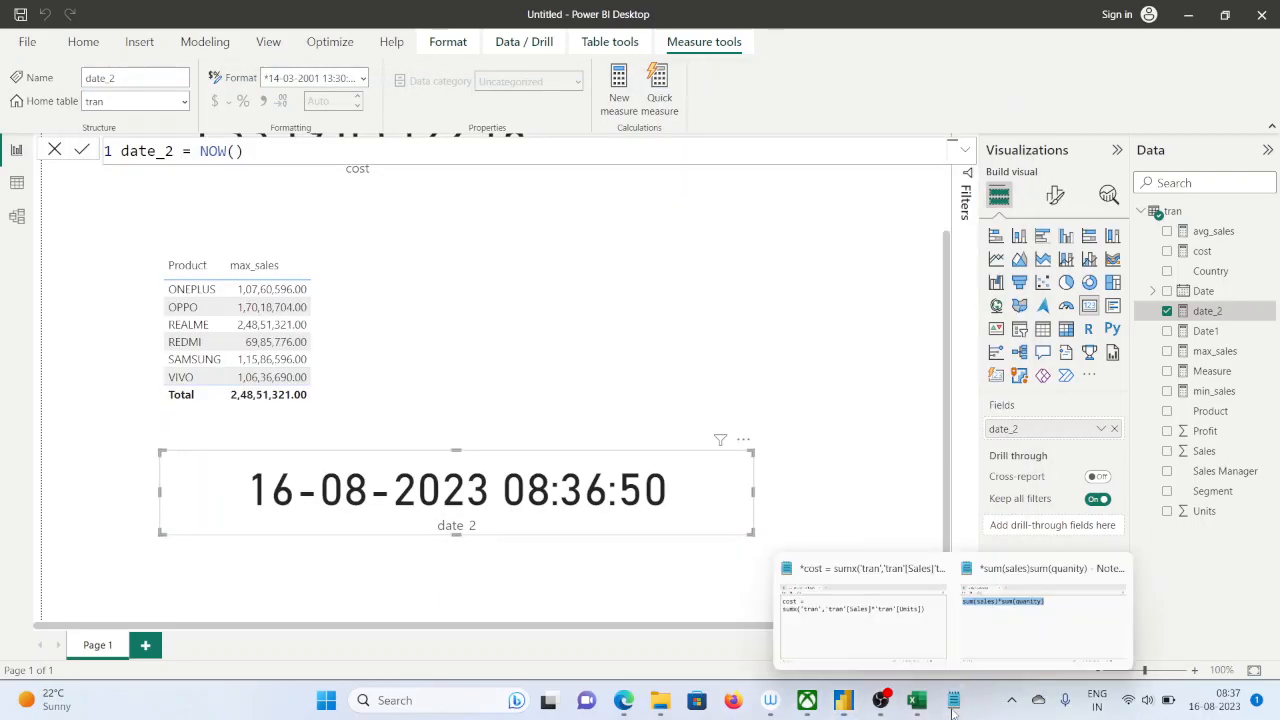
click(860, 640)
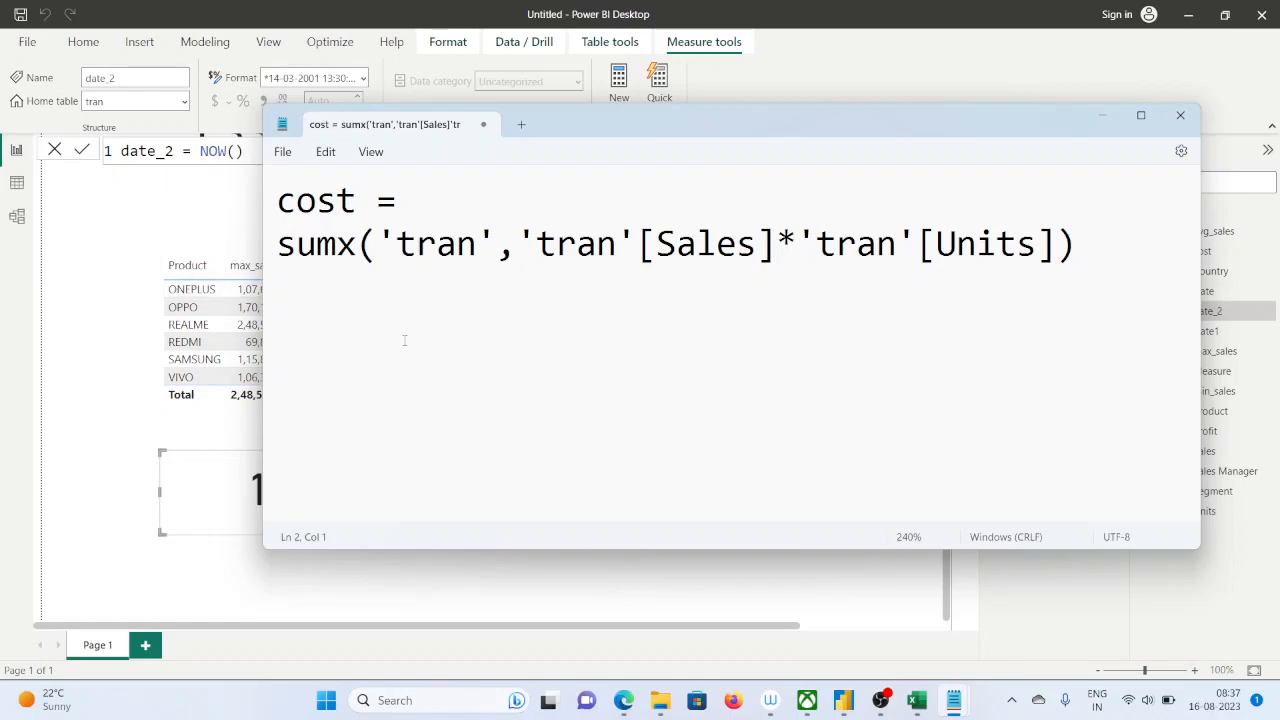
drag(740, 152, 792, 135)
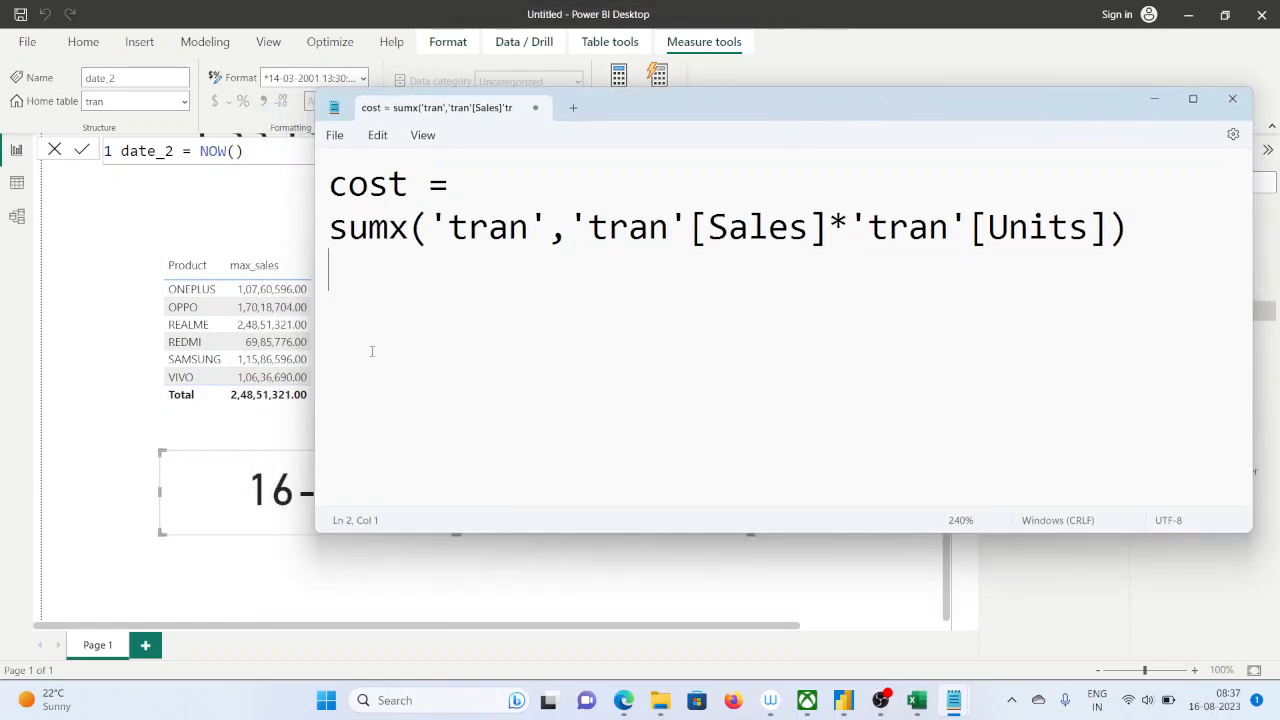
text(averagex)
key(Return)
text(mix)
key(Return)
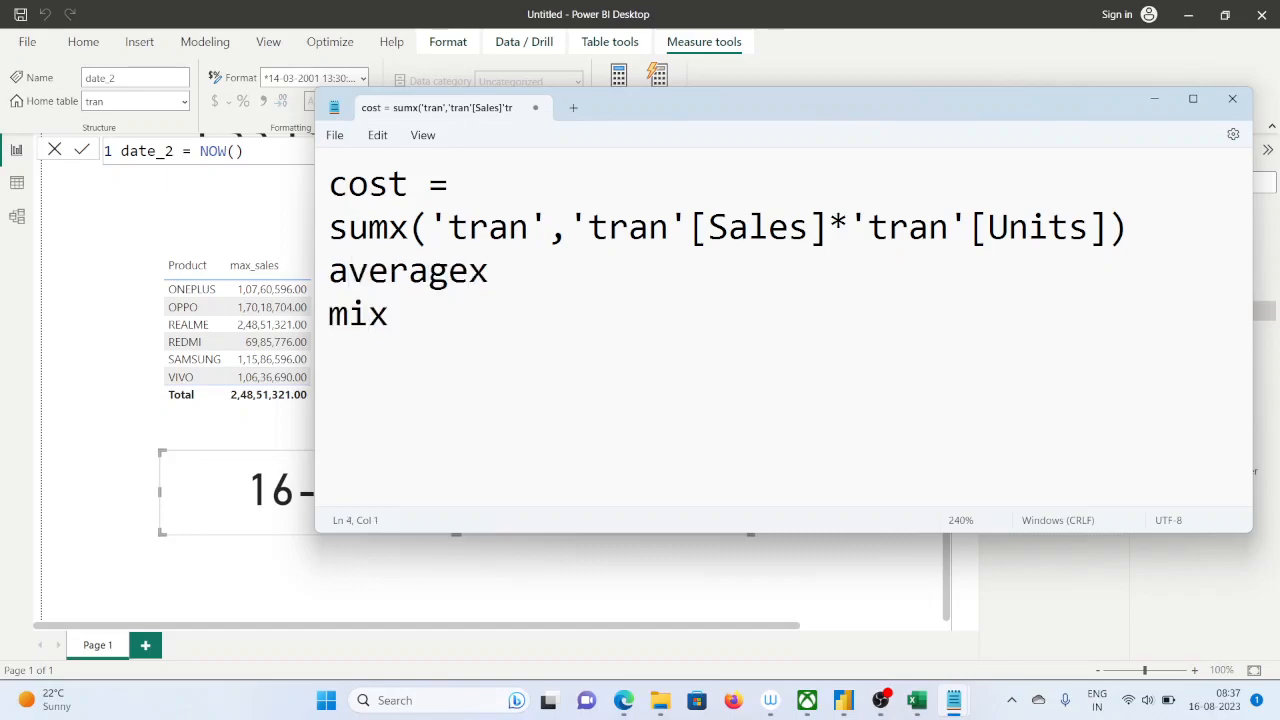
key(BackSpace)
key(shift+Home)
text(minx)
Add maxx and countx on separate lines below minx in the note
key(Return)
text(maxs)
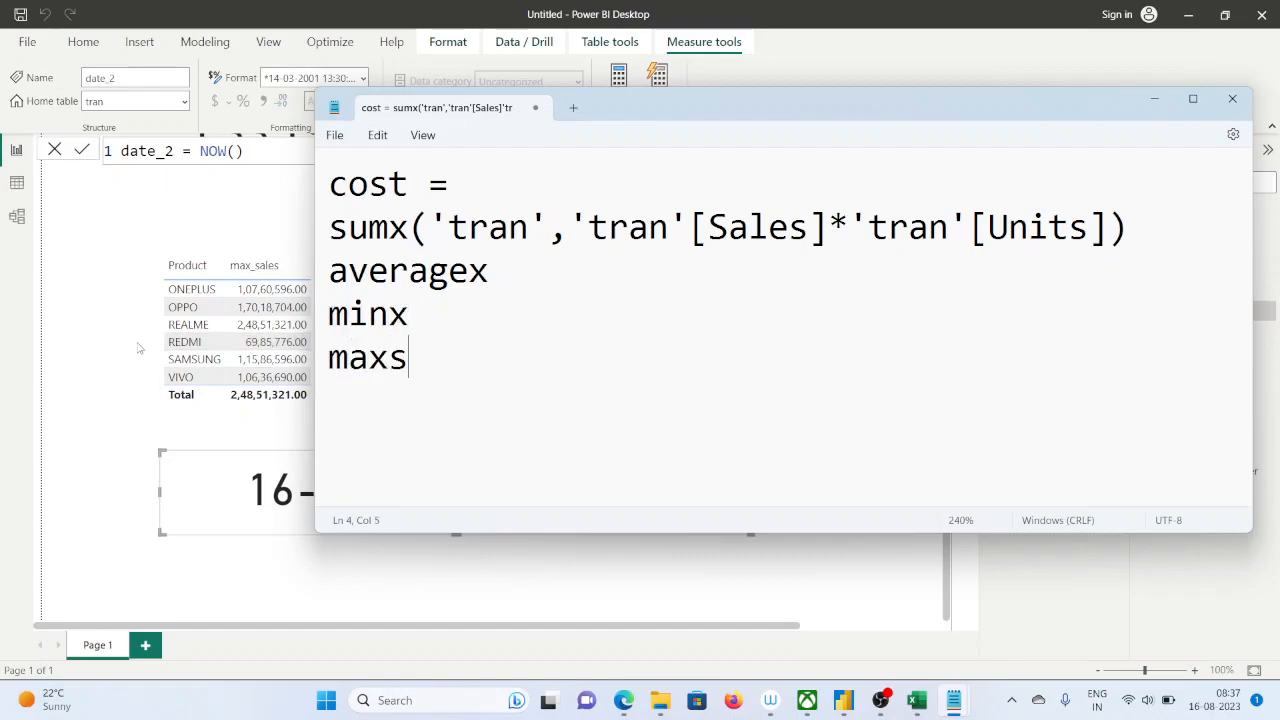
key(BackSpace)
text(x)
key(Return)
text(c)
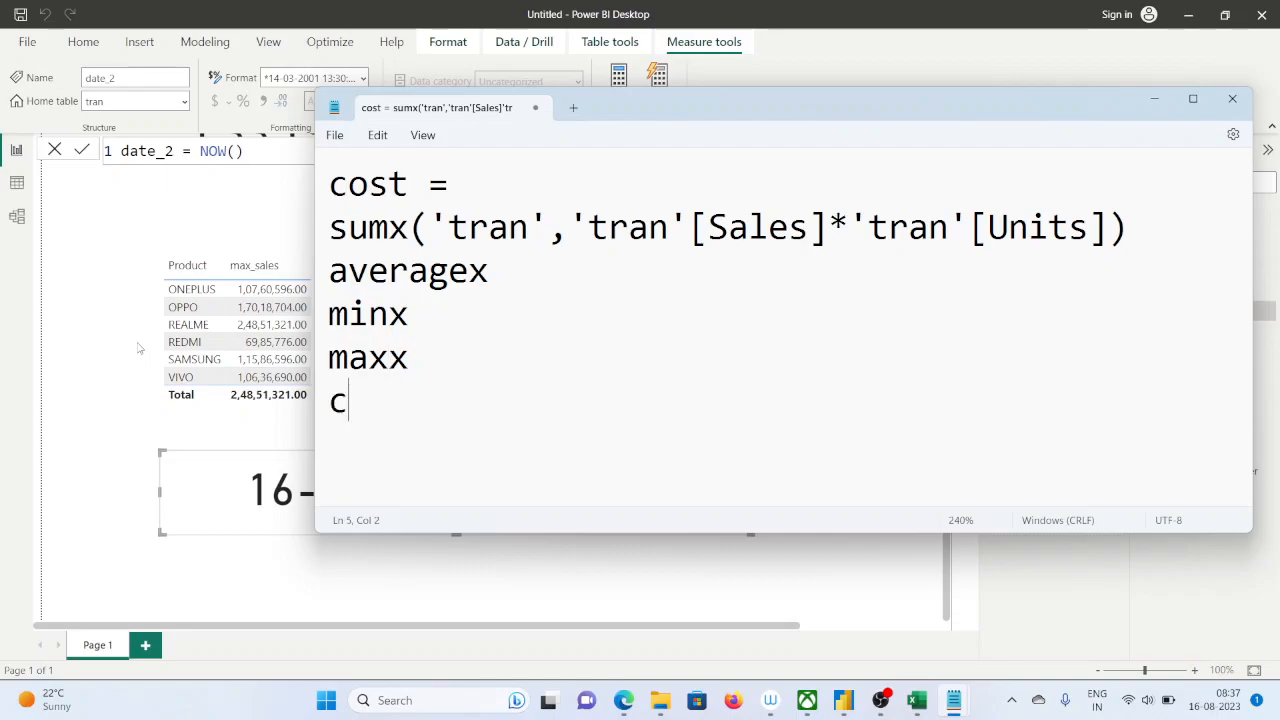
text(ountx)
key(Return)
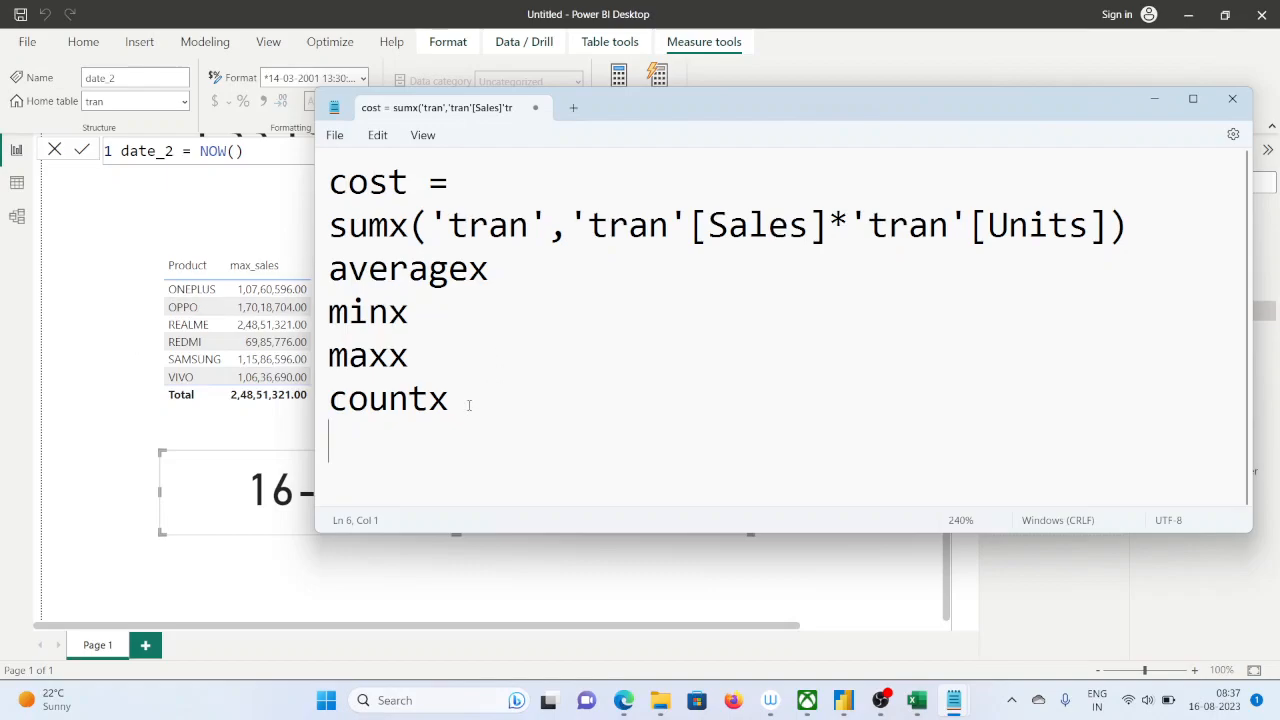
Leave a blank line below the function list and write the exercise text "find the total sales in between"
key(Return)
key(Return)
key(Return)
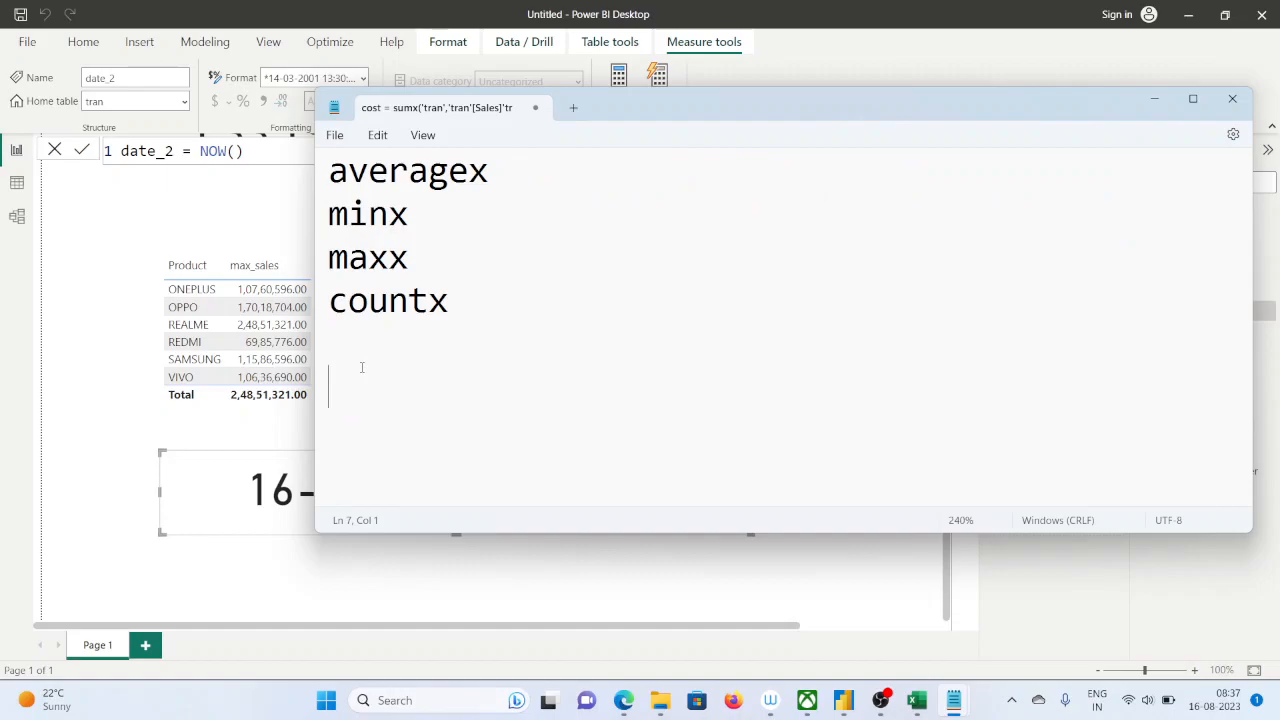
drag(693, 110, 848, 96)
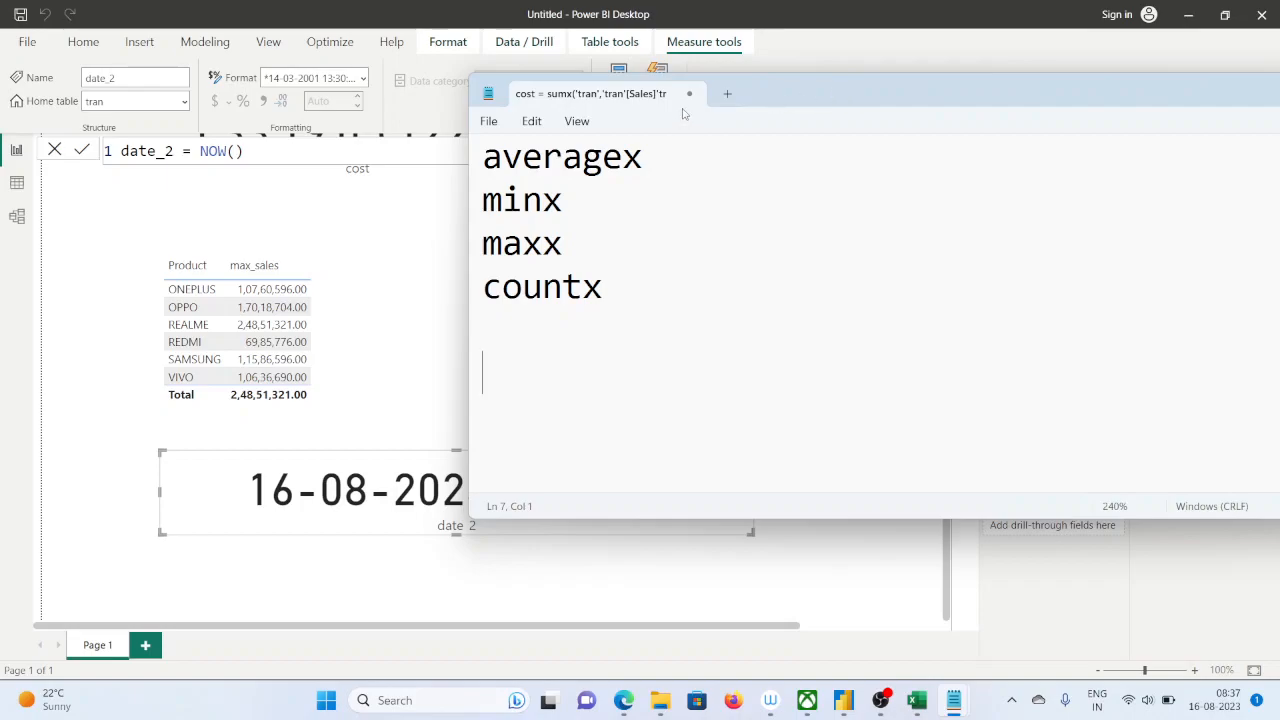
text(find t)
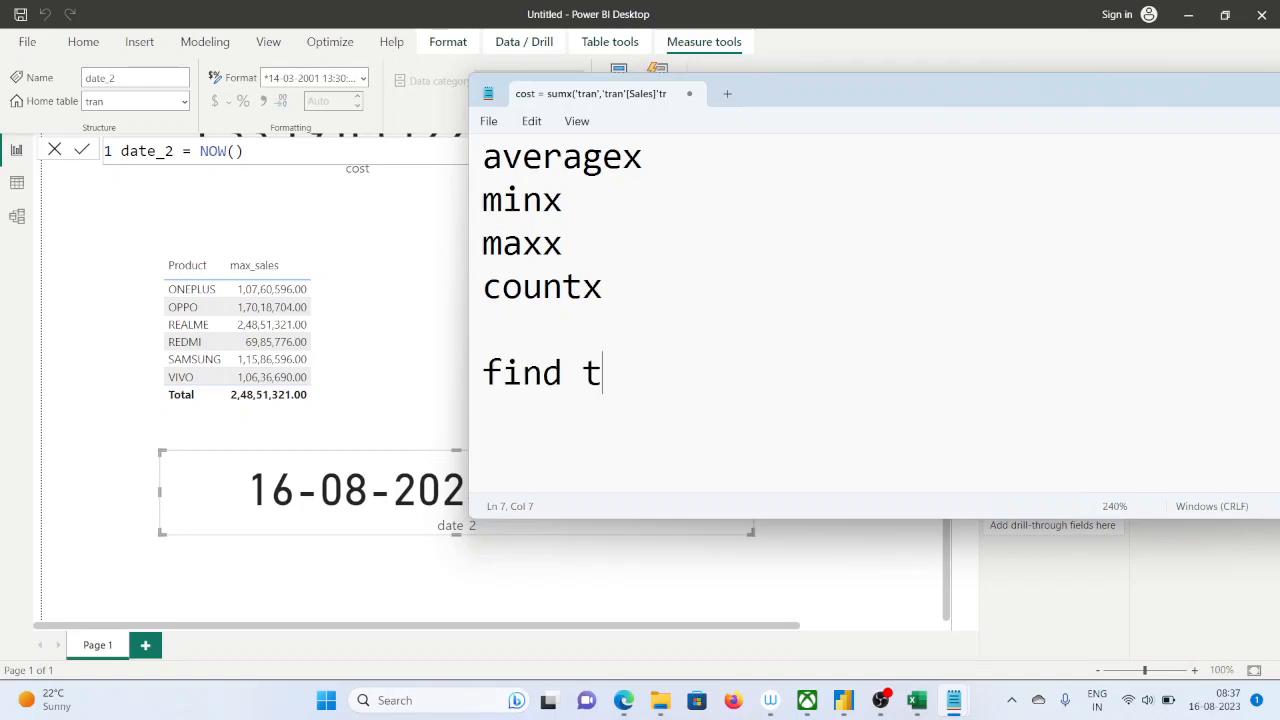
text(he tra)
key(BackSpace)
key(BackSpace)
key(BackSpace)
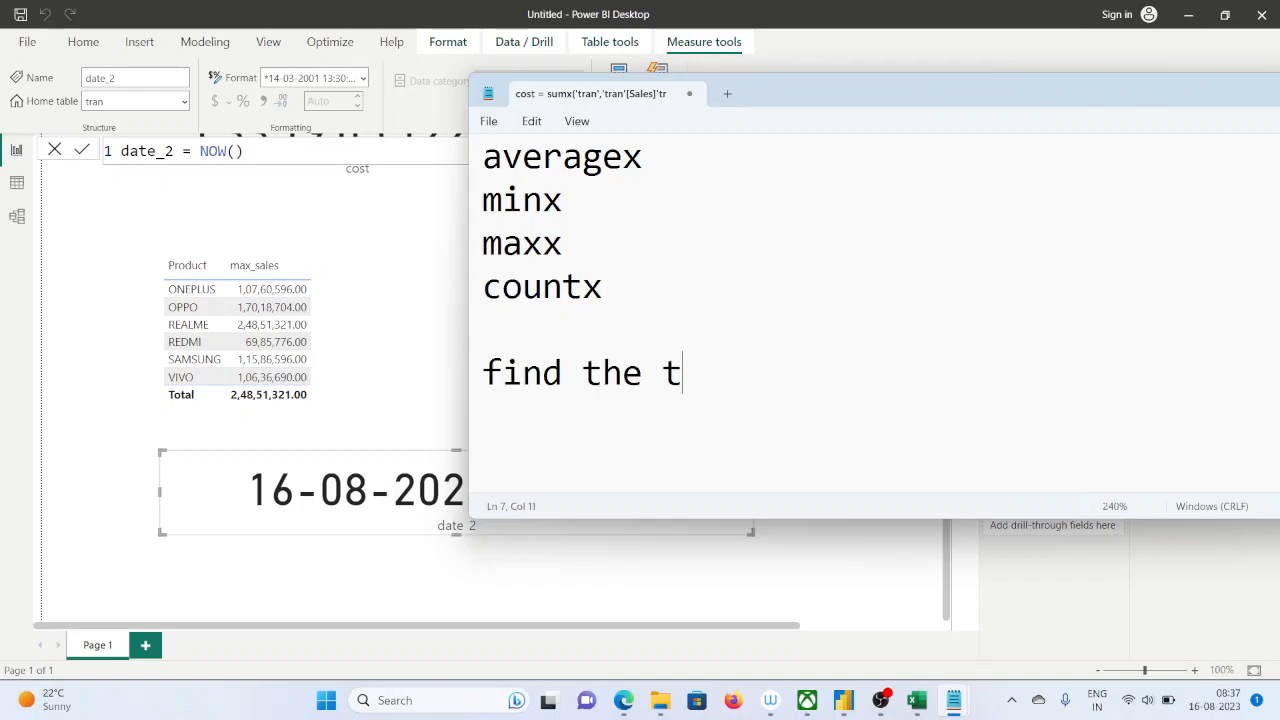
text(total sa)
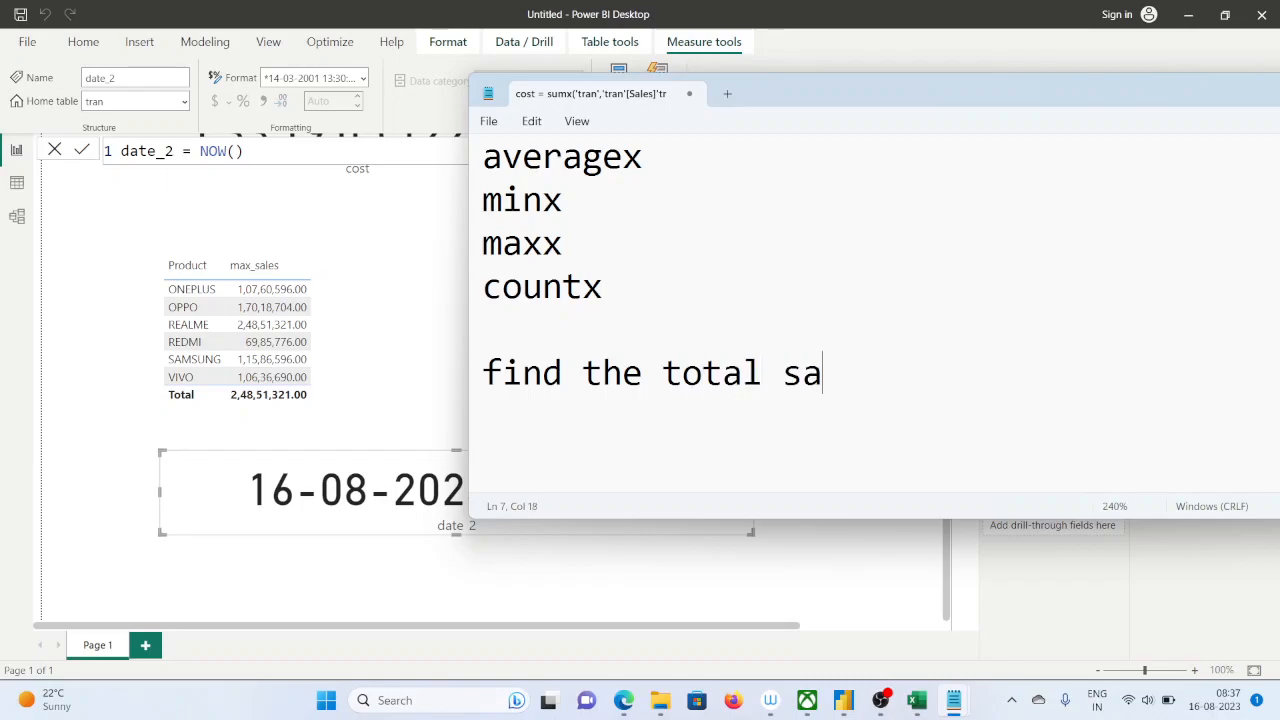
text(les in bet)
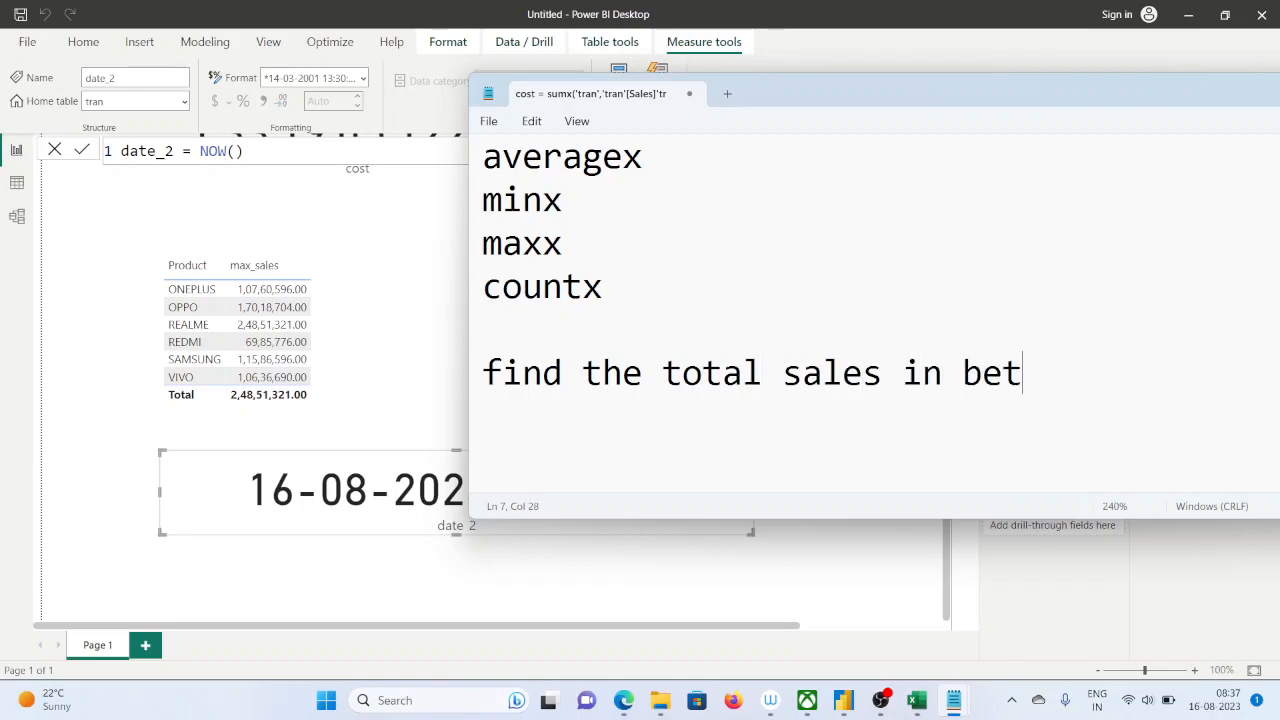
text(ween)
key(Return)
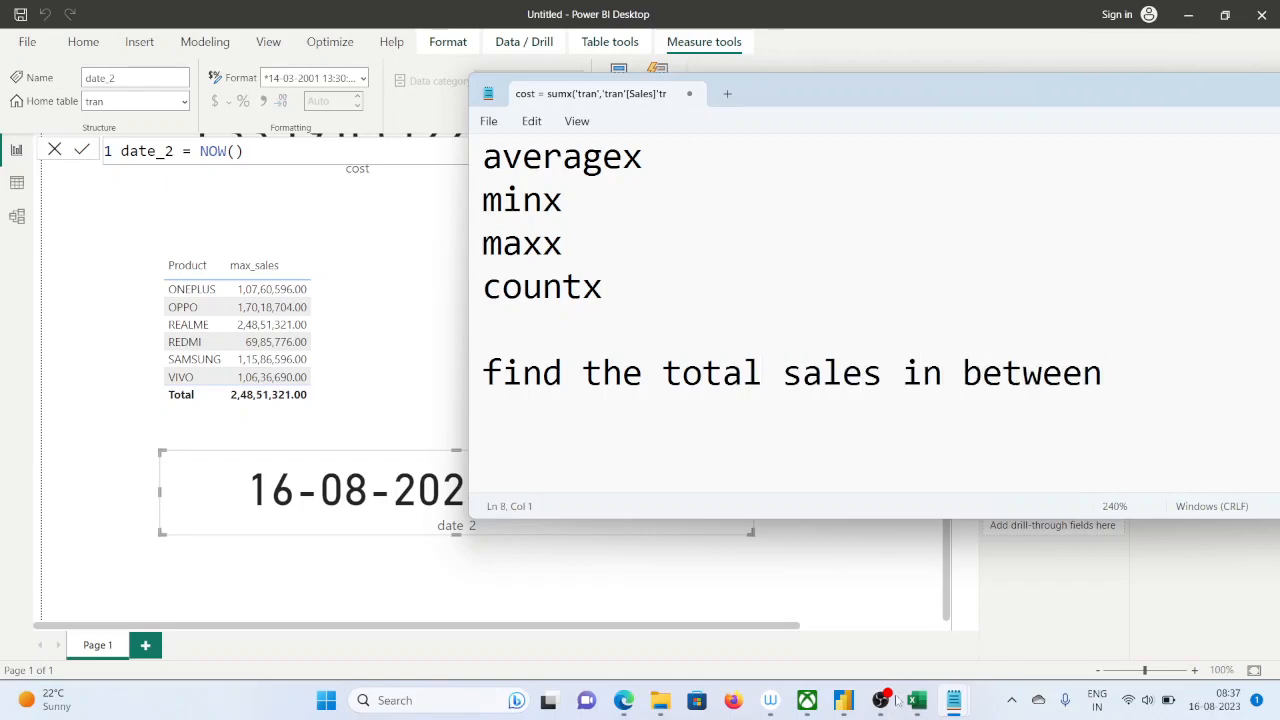
Switch to the Sales_dax workbook in Excel and examine the dates in column A of the FUNCTIONS_PRACTICE (2) sheet
click(918, 703)
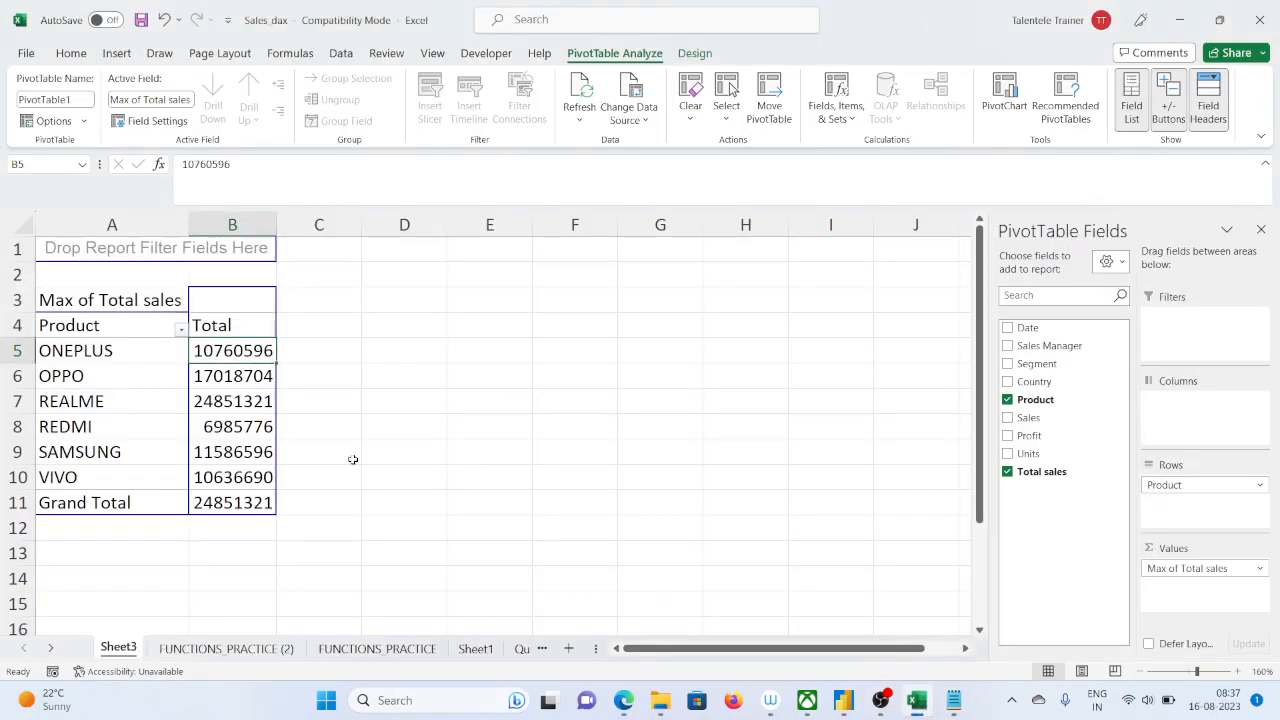
click(224, 647)
scroll(213, 470, down, 8)
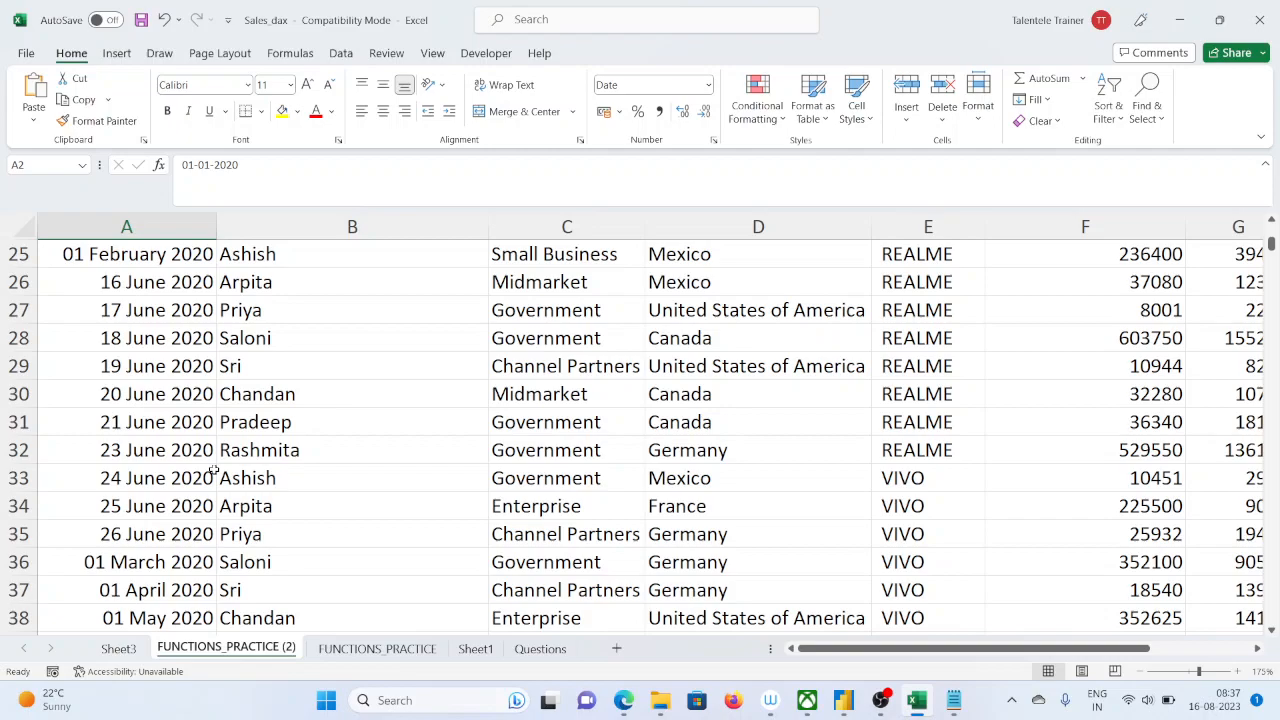
scroll(213, 470, up, 4)
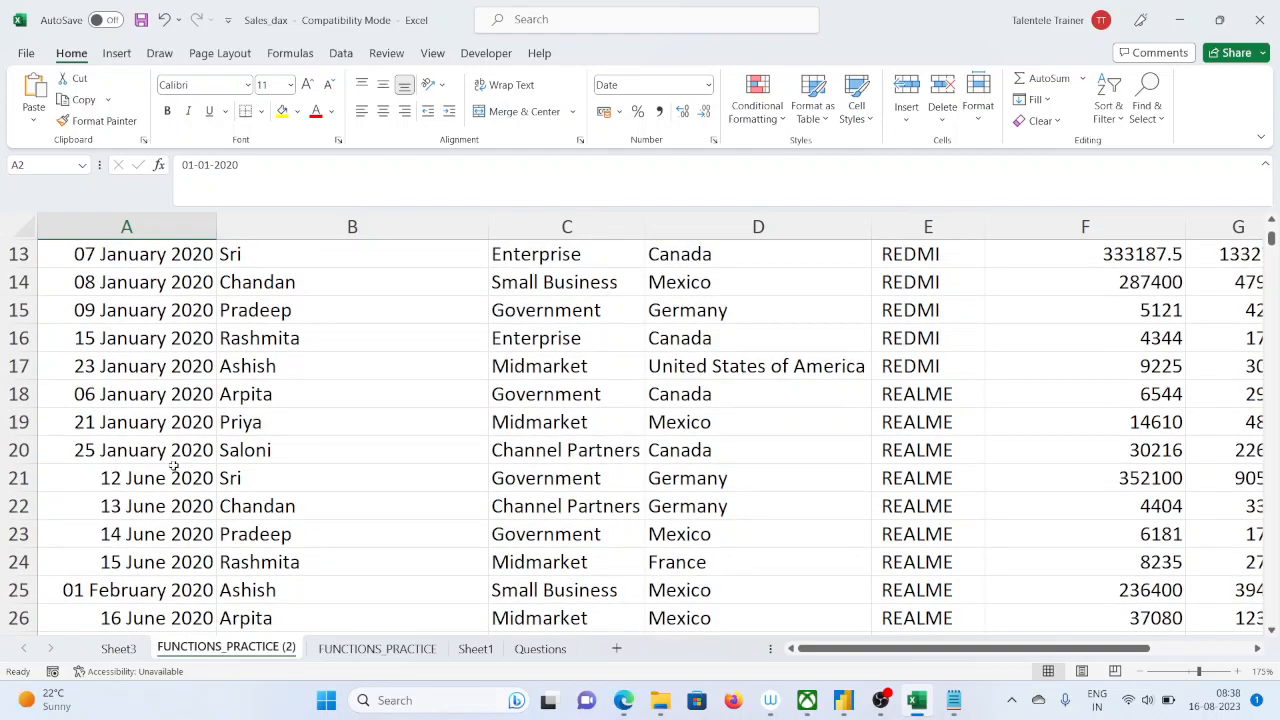
scroll(170, 467, down, 5)
scroll(170, 467, down, 2)
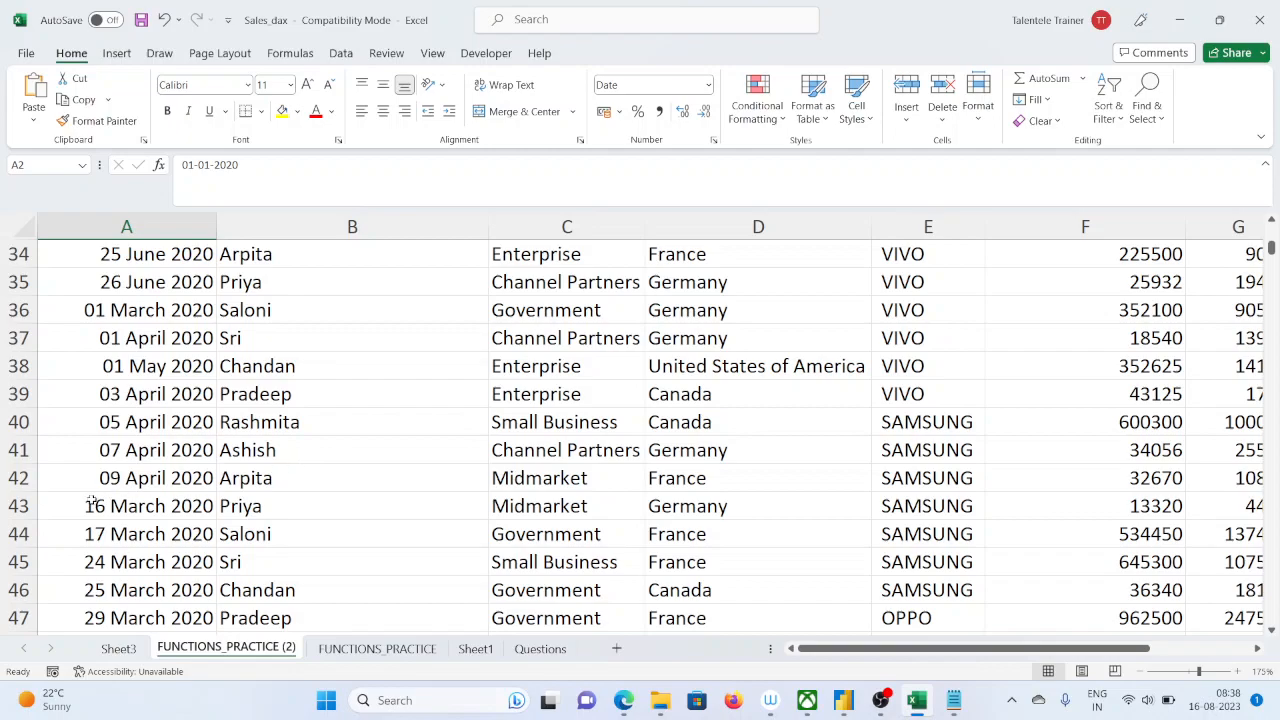
Switch to the Notepad note that holds the X function list and the total sales exercise text
click(955, 702)
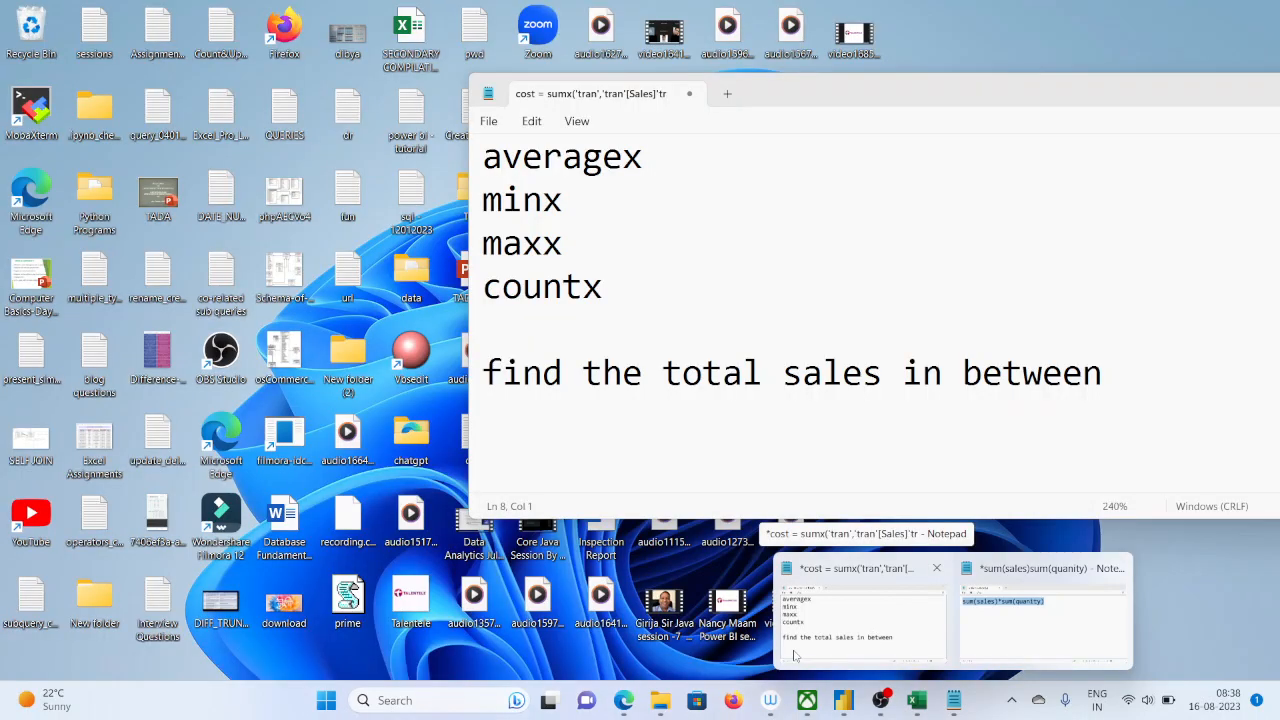
mouse_move(995, 625)
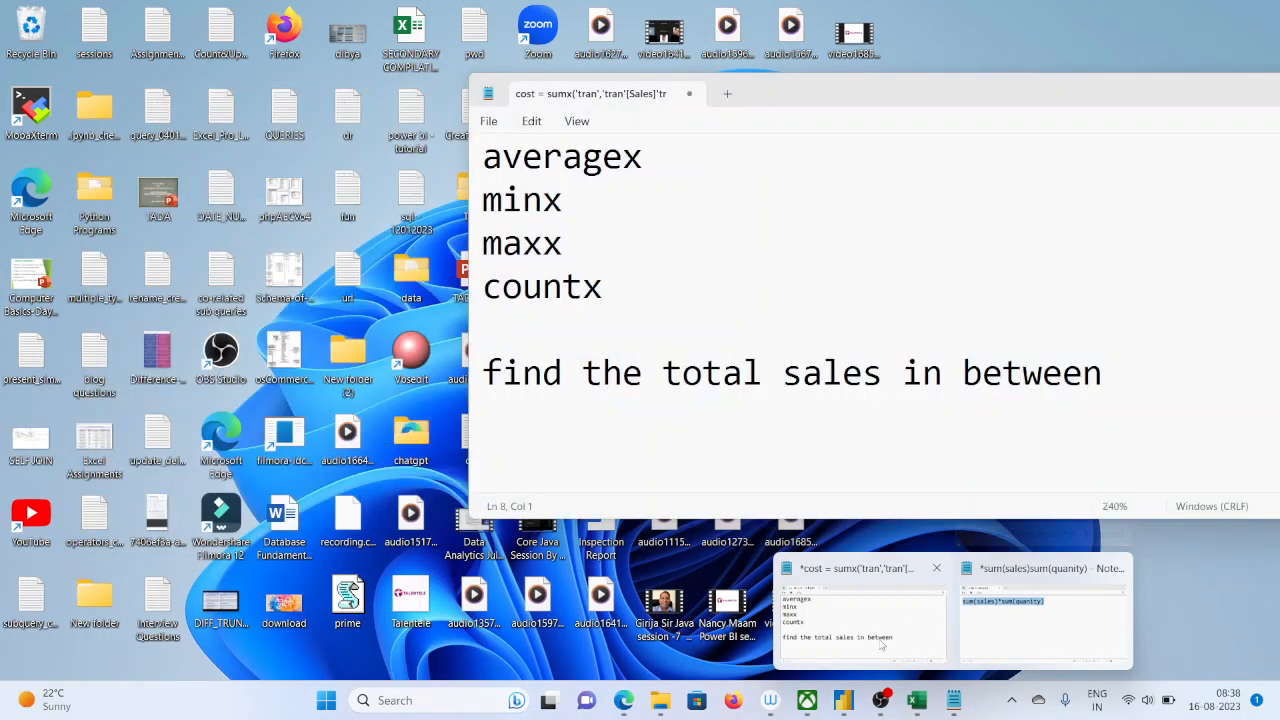
click(864, 642)
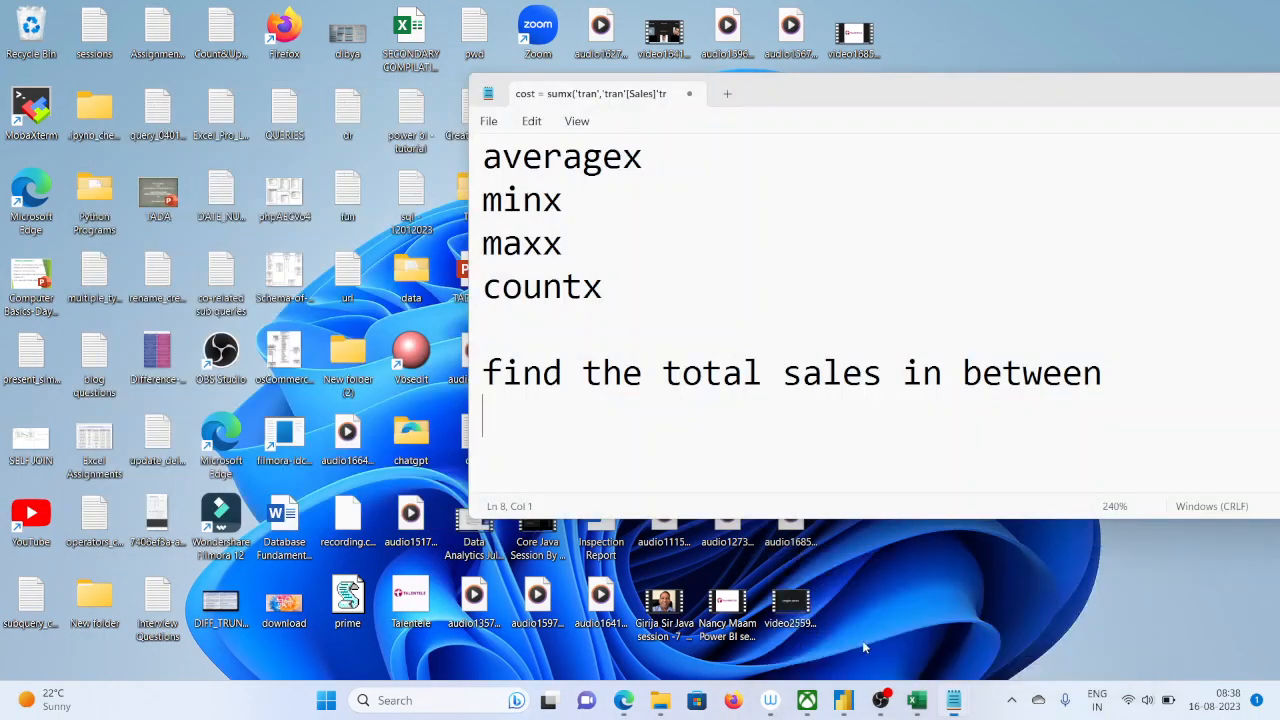
text(5)
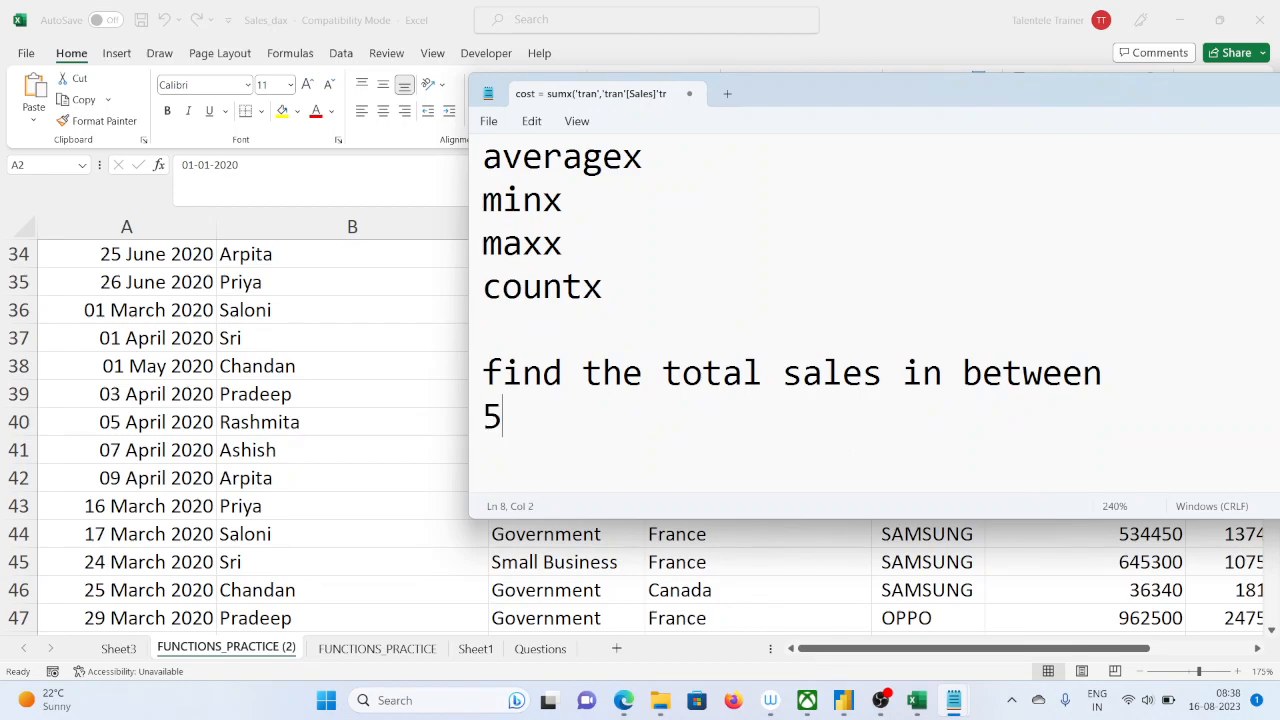
text(th april)
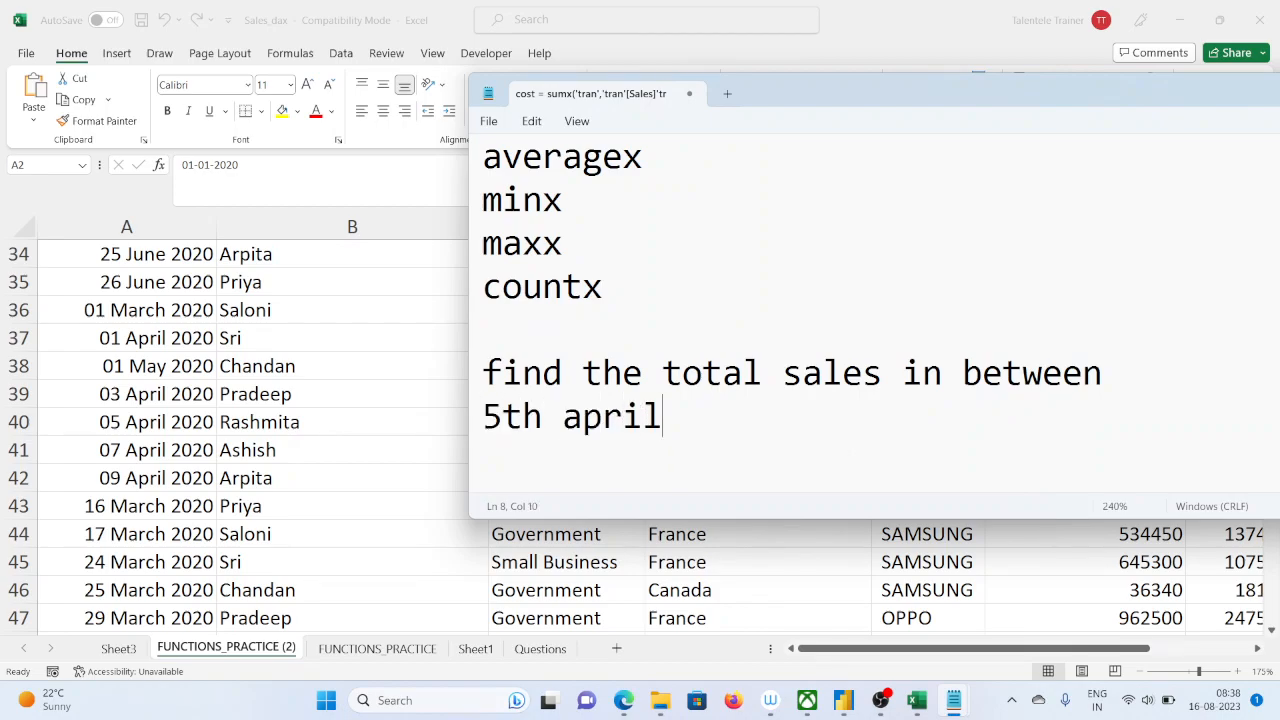
text( to 30th)
key(BackSpace)
key(BackSpace)
key(BackSpace)
key(BackSpace)
key(BackSpace)
key(BackSpace)
key(BackSpace)
key(BackSpace)
key(BackSpace)
key(BackSpace)
key(BackSpace)
key(BackSpace)
key(BackSpace)
key(BackSpace)
key(BackSpace)
key(BackSpace)
key(BackSpace)
Write the date range "1st april 2020" and "10th april 2020" on separate lines below the exercise text
text(1st a)
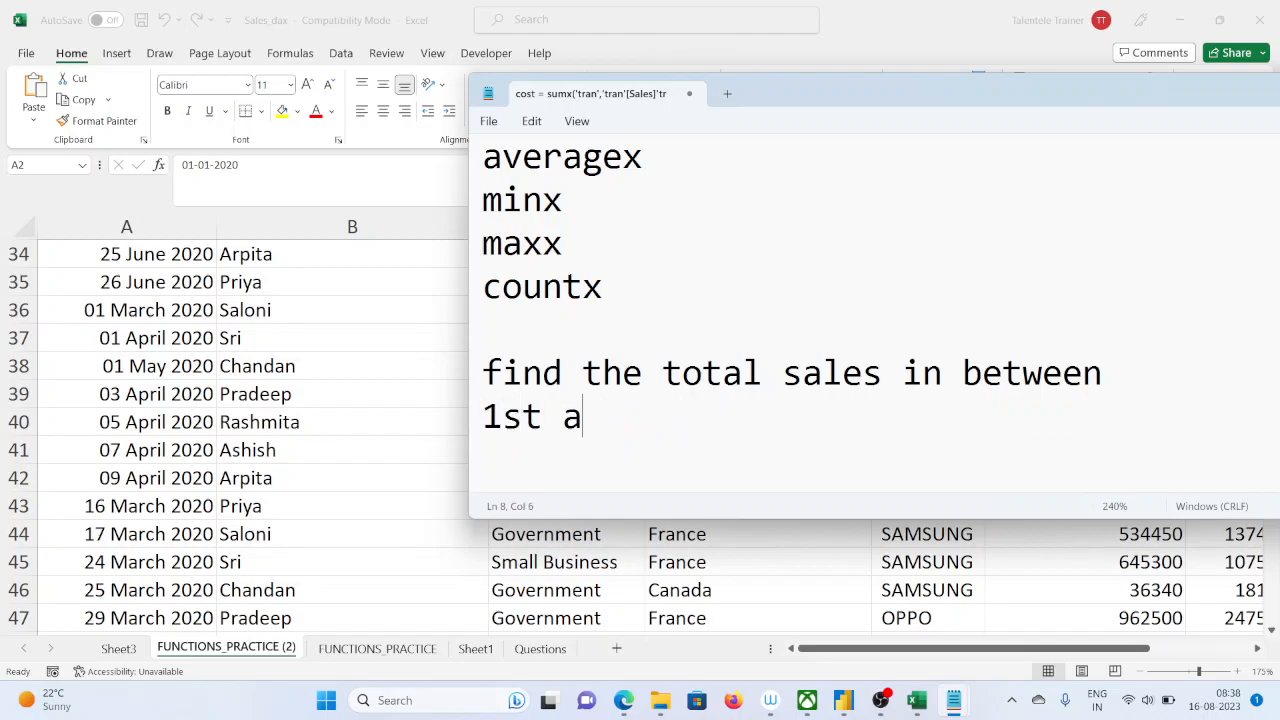
text(pril 2020)
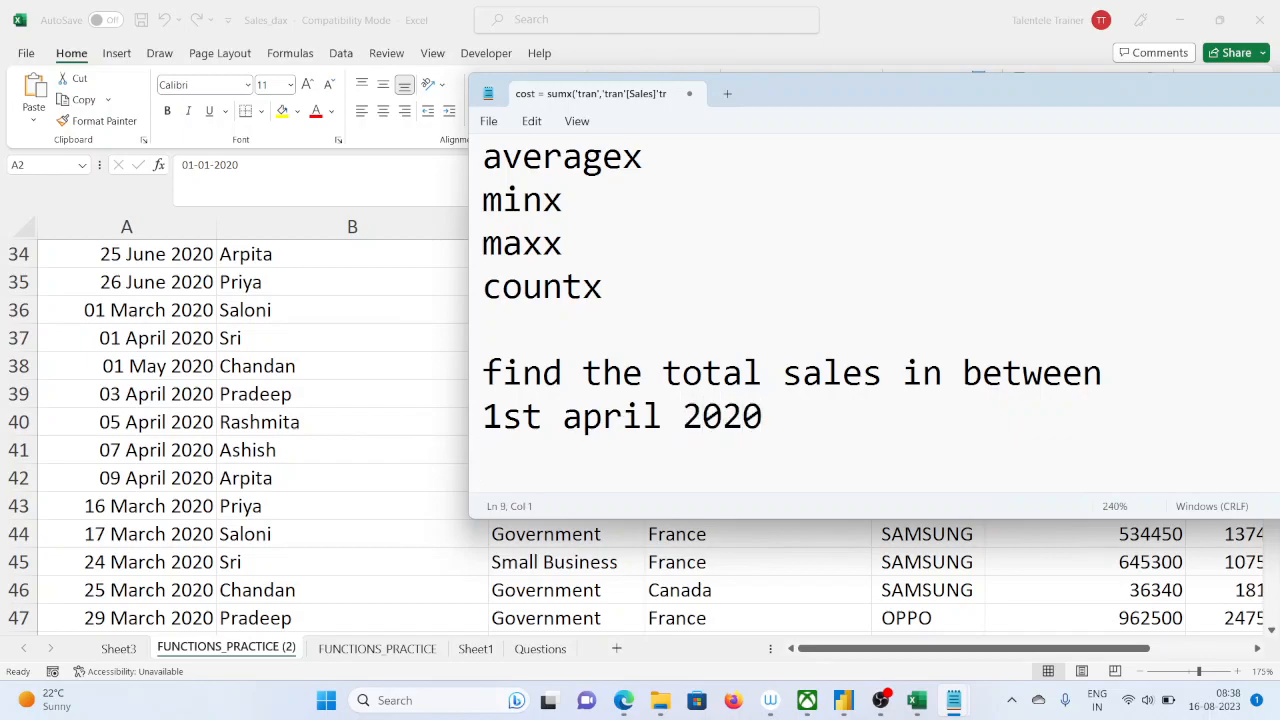
text(th apr)
key(BackSpace)
text(pril 2020)
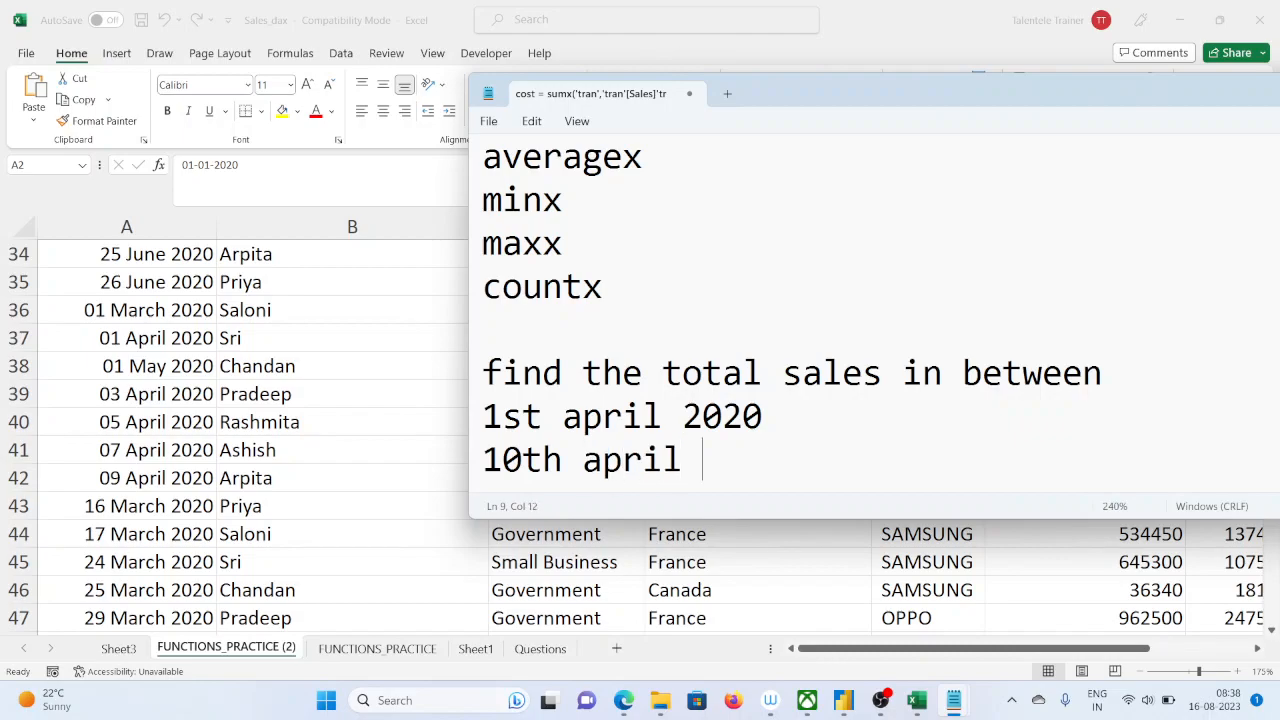
key(Return)
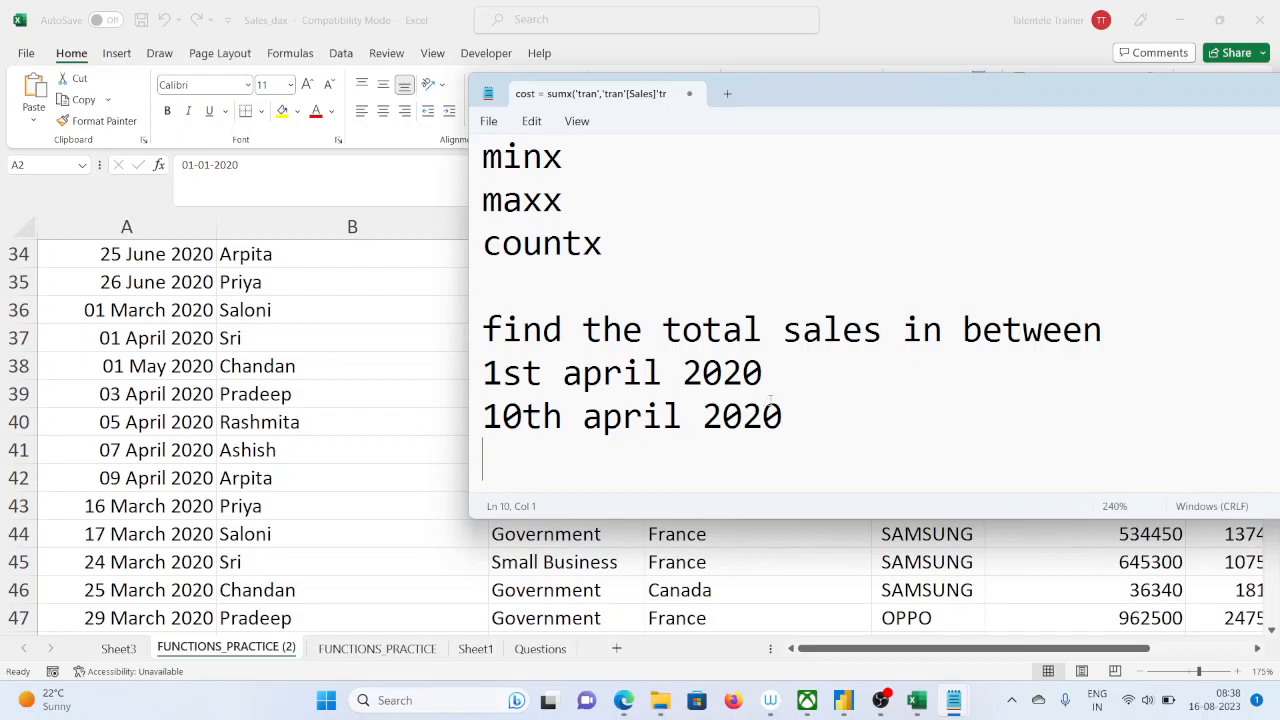
drag(840, 414, 482, 372)
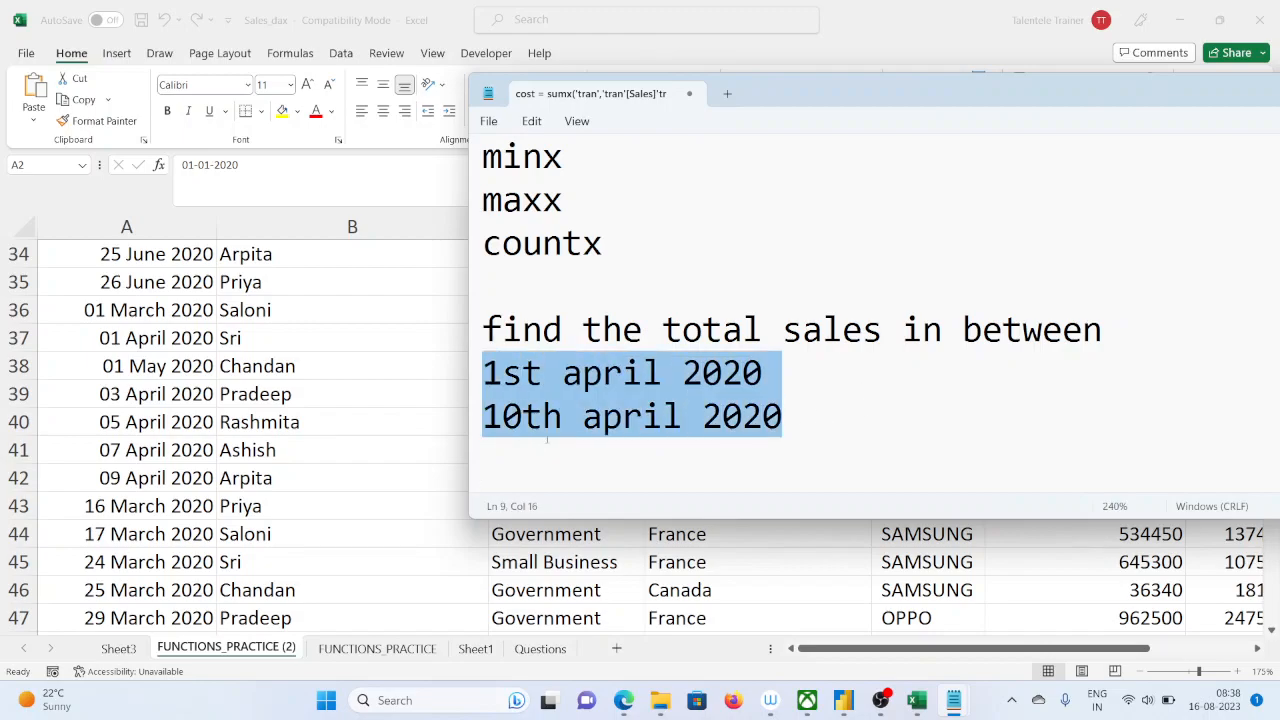
Switch to the Power BI Desktop report and select the table visual with Product and max_sales
click(391, 375)
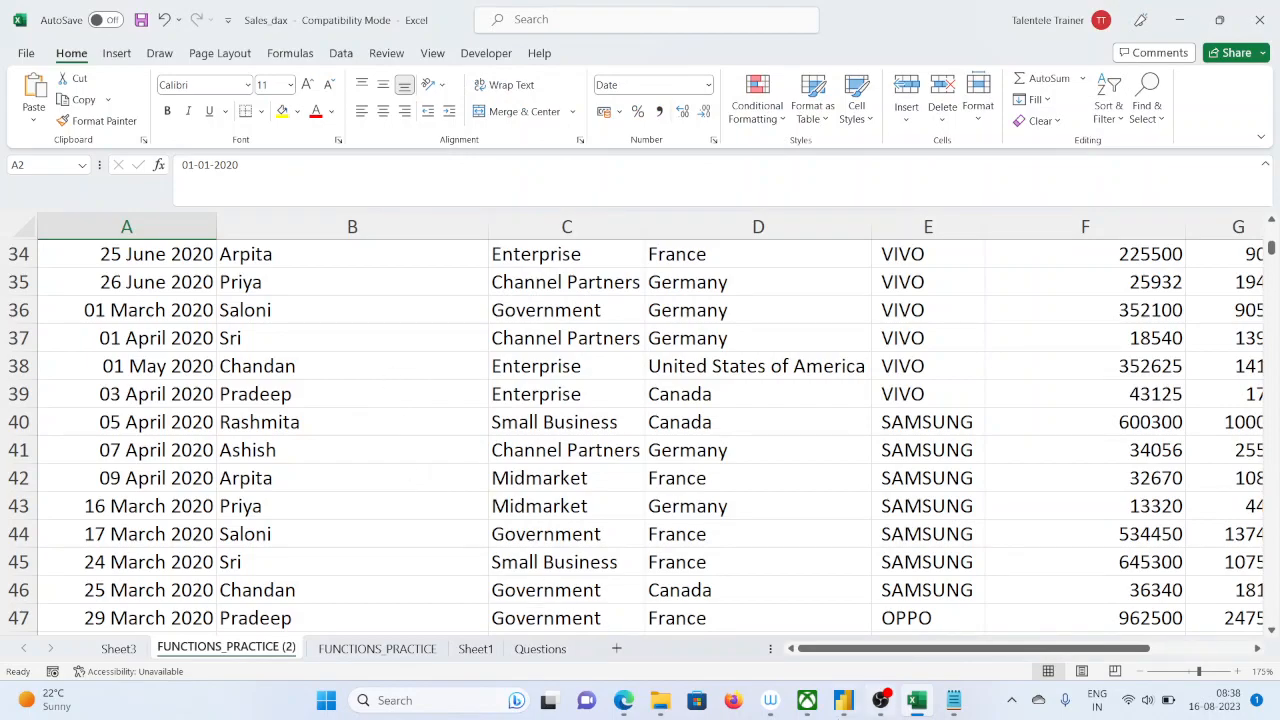
click(843, 700)
click(549, 415)
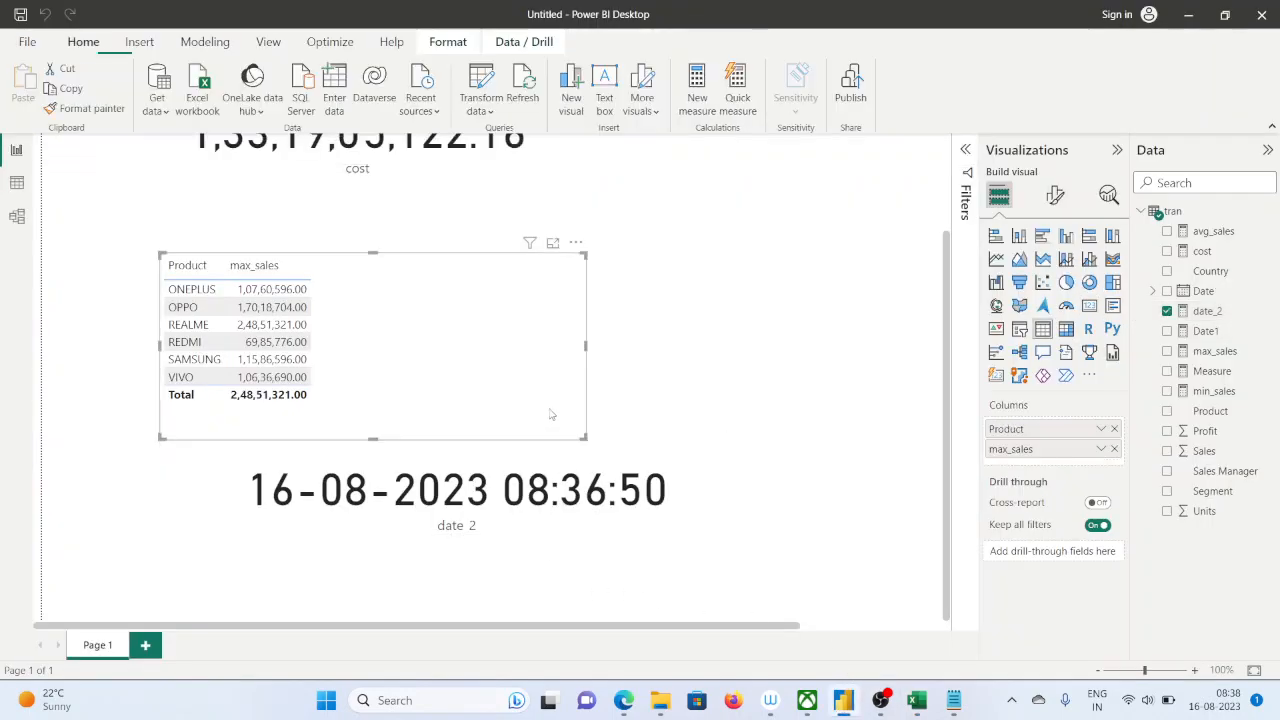
scroll(549, 412, up, 3)
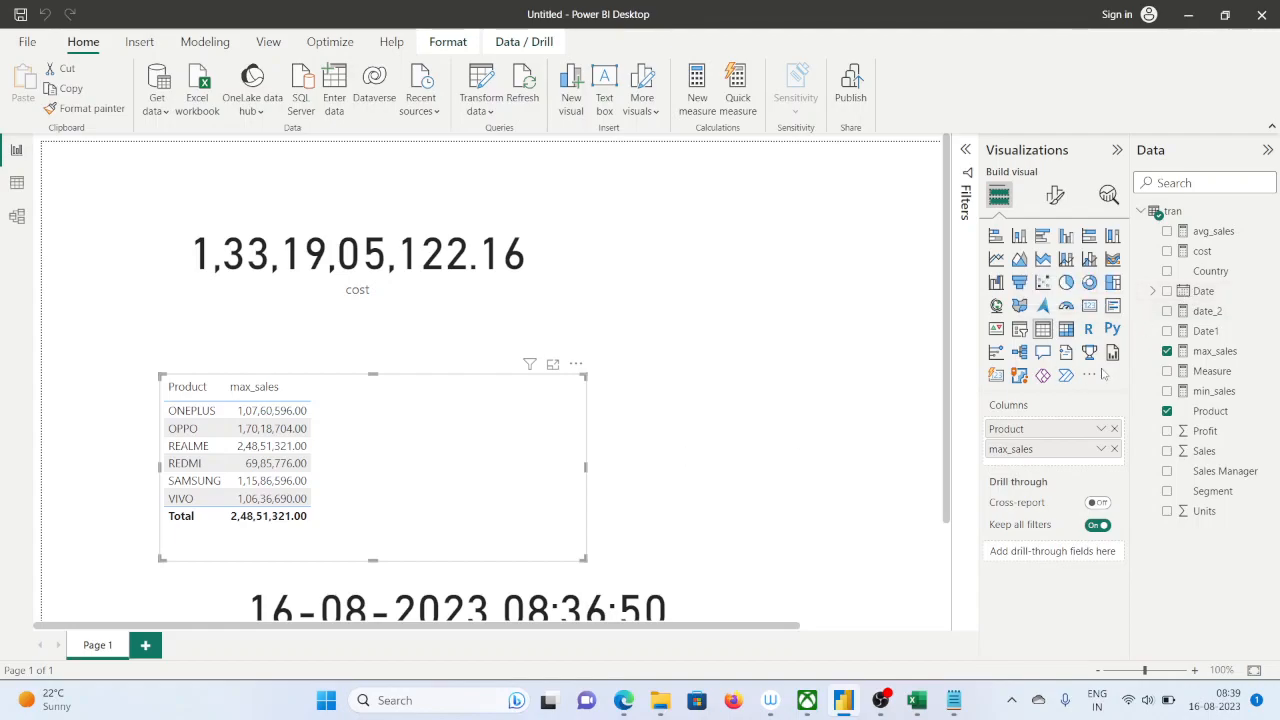
Create a new measure in the tran table named april_01_t0_10_2020
click(697, 104)
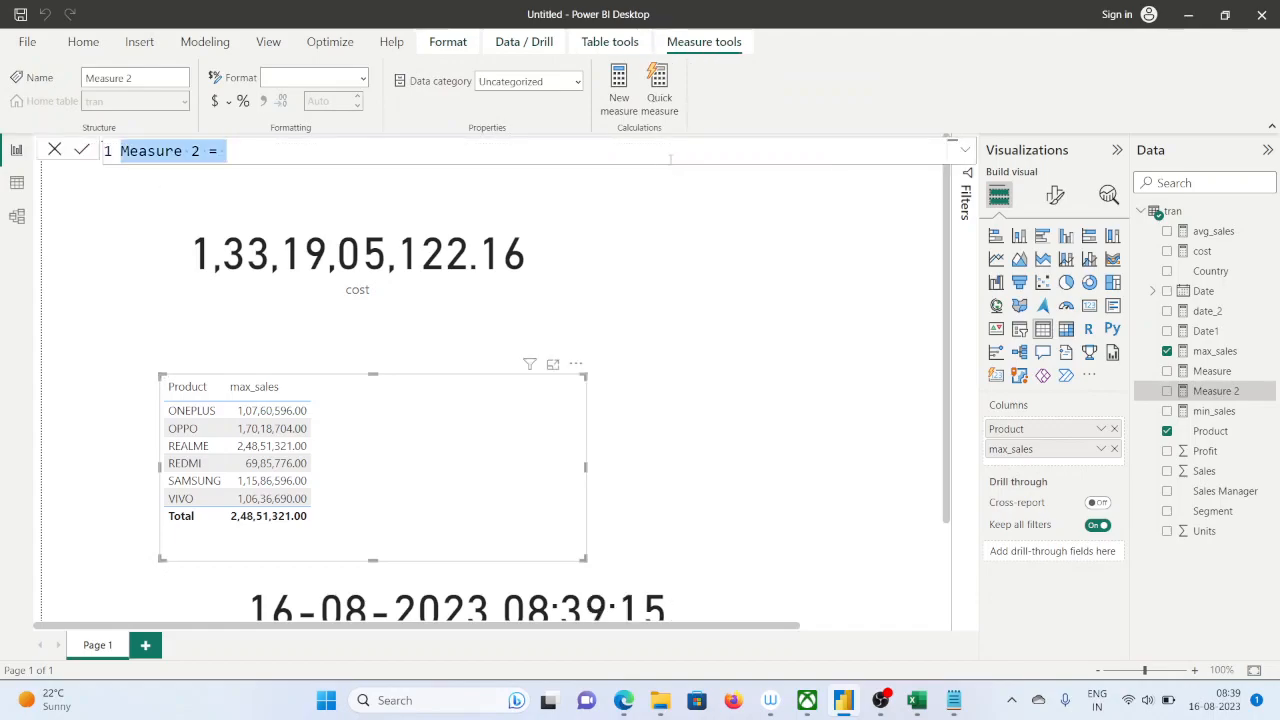
drag(200, 151, 106, 155)
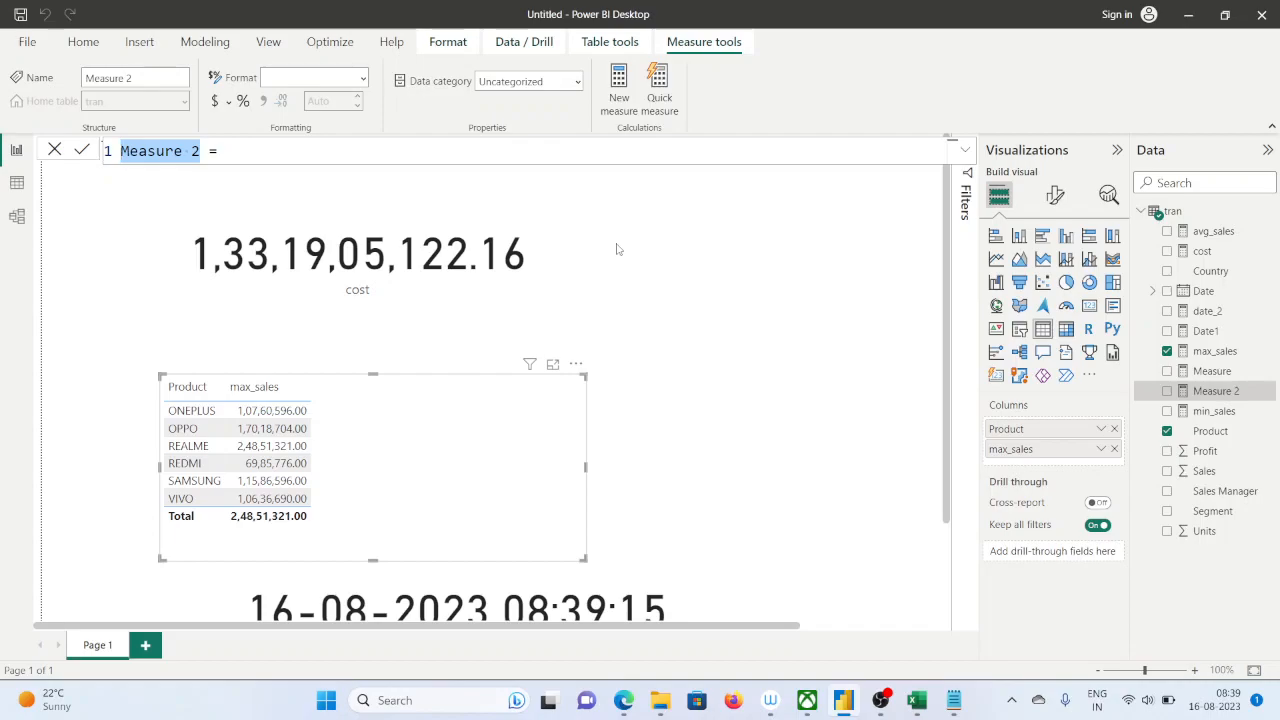
text(april)
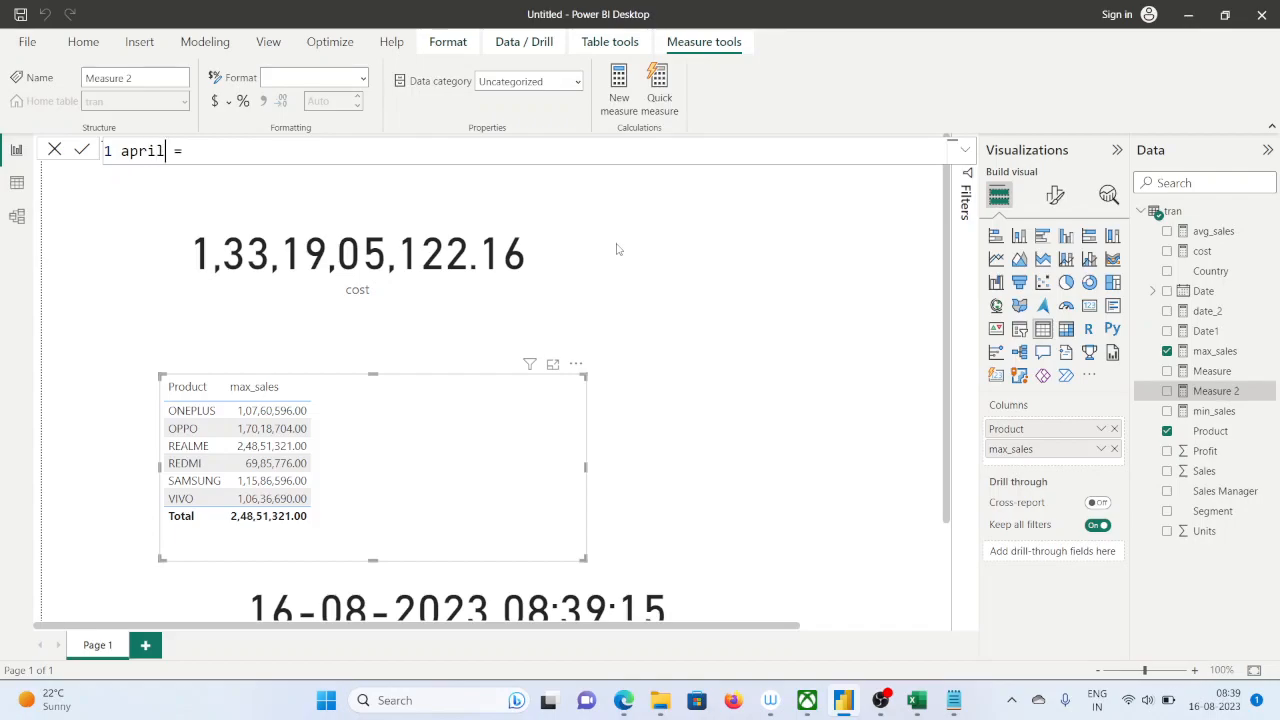
text(_01_tp)
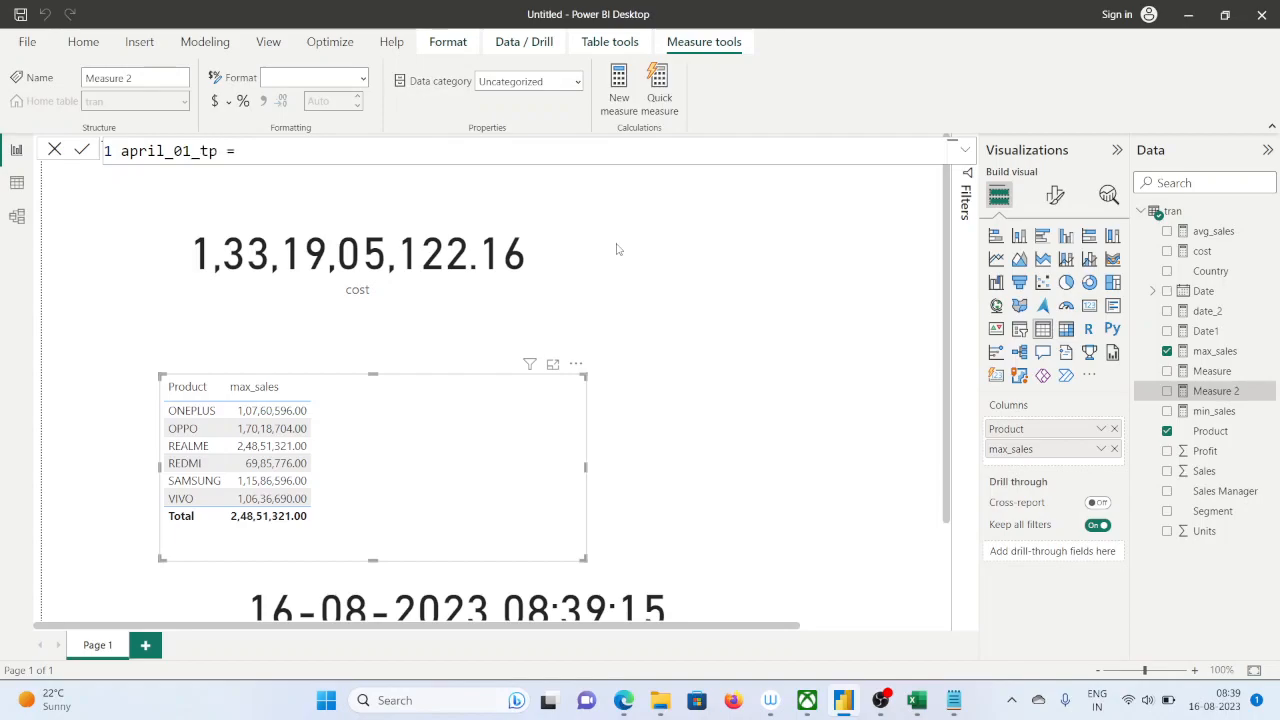
key(BackSpace)
text(0_10)
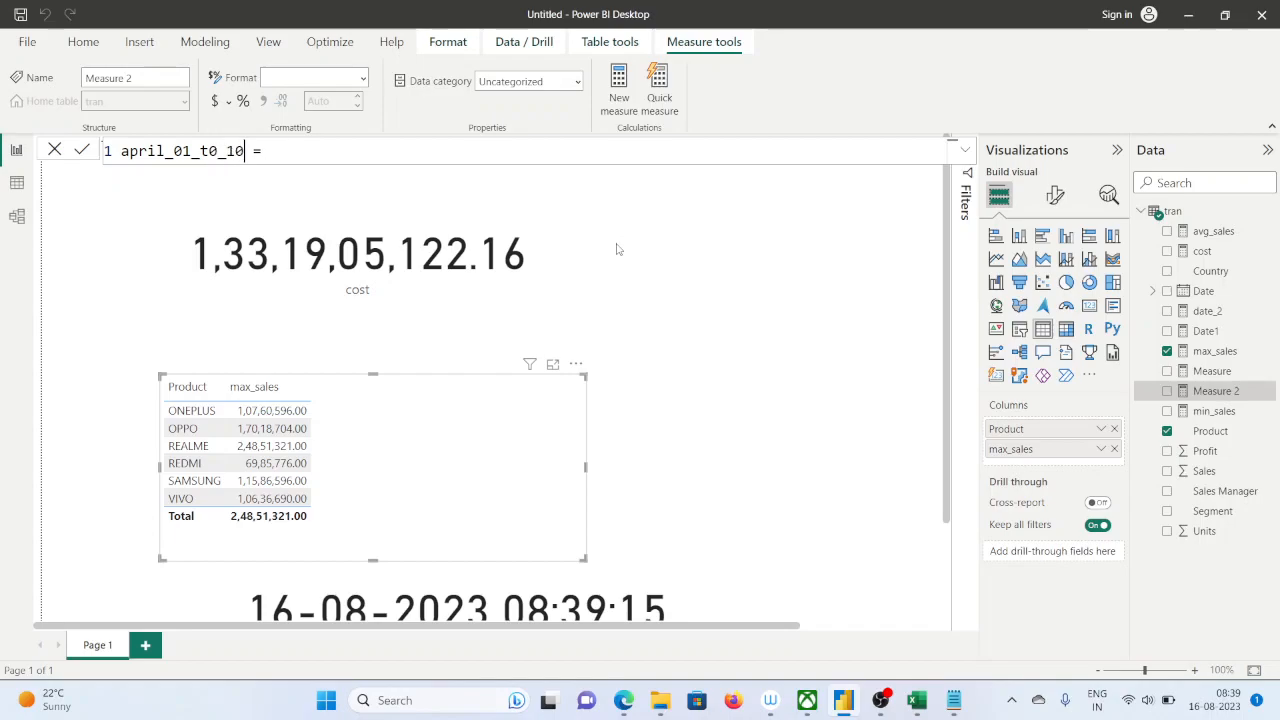
text(_20202)
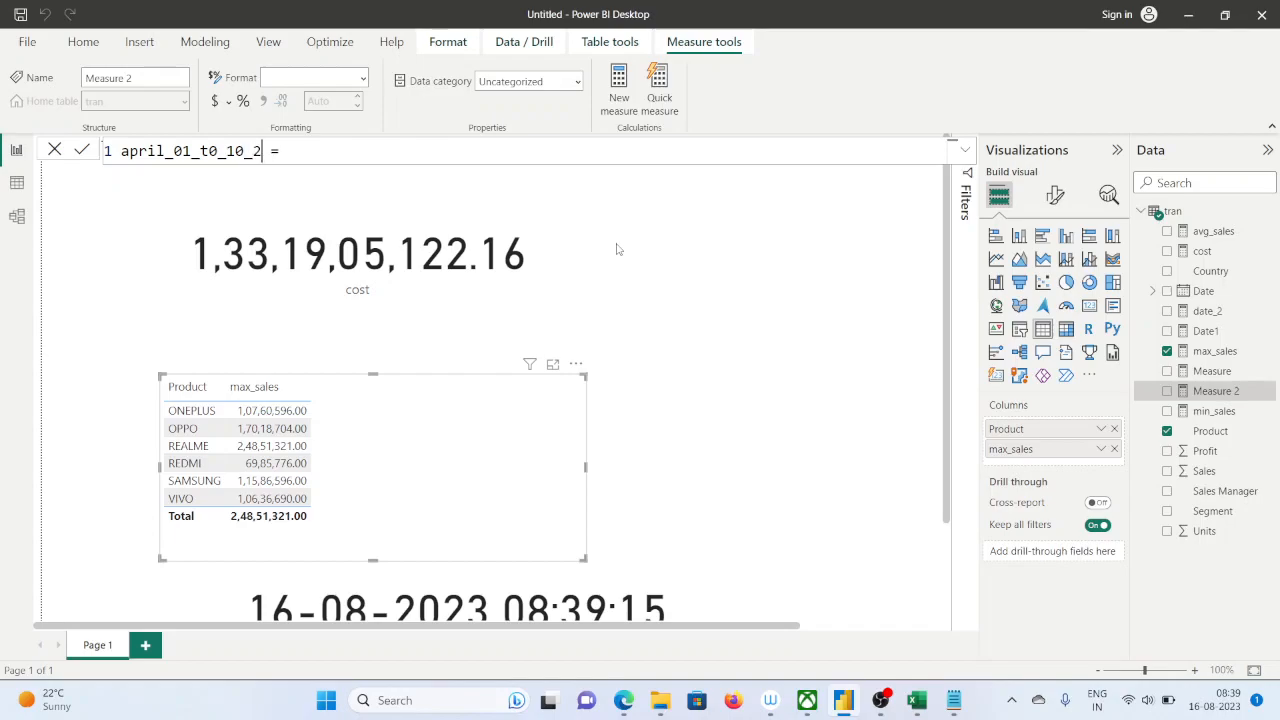
key(BackSpace)
key(Return)
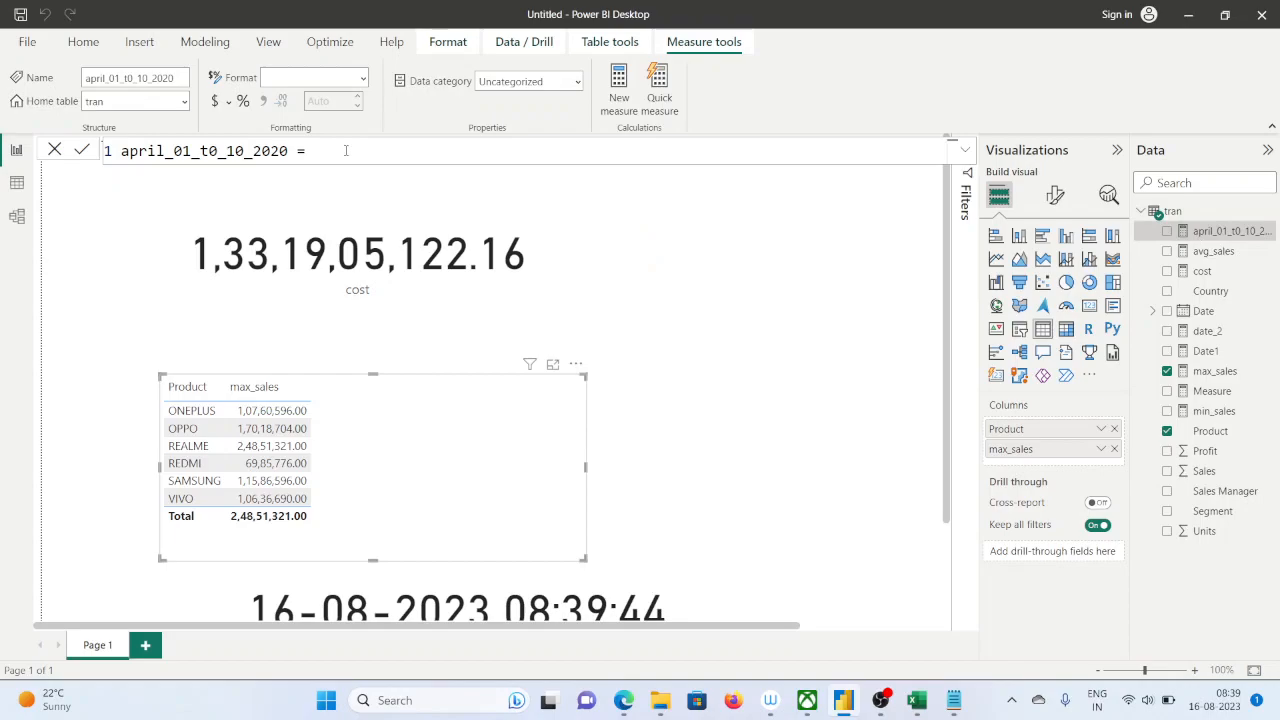
Correct the measure's name to april_01_to_10_2020 and start its formula with the calculate function
click(211, 151)
key(Delete)
text(0)
key(BackSpace)
text(o_10_2020 = calcula)
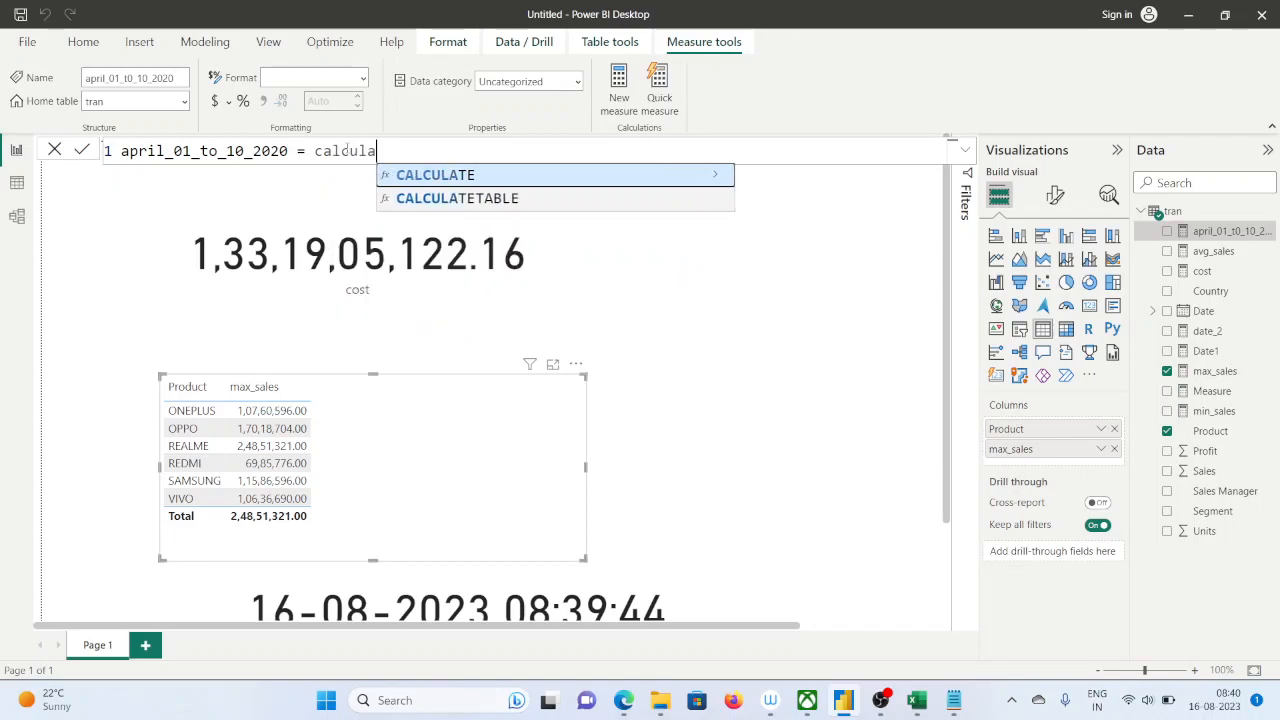
text(te(s)
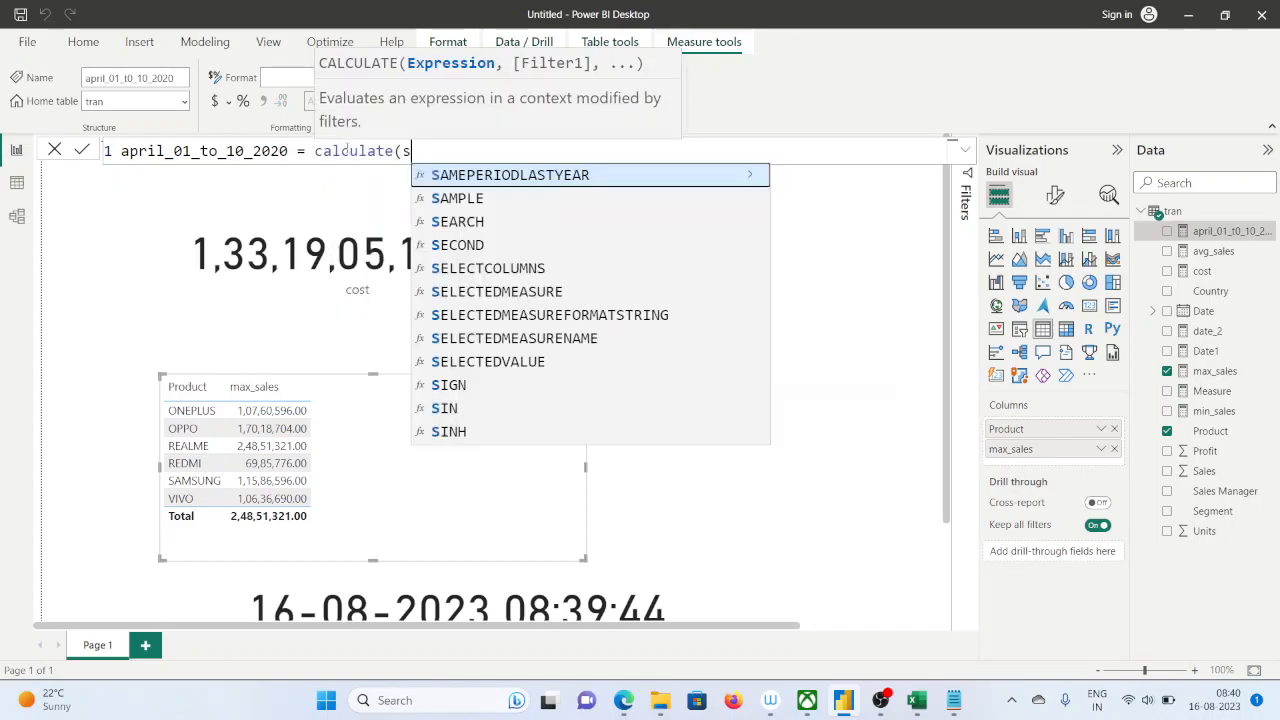
text(um()
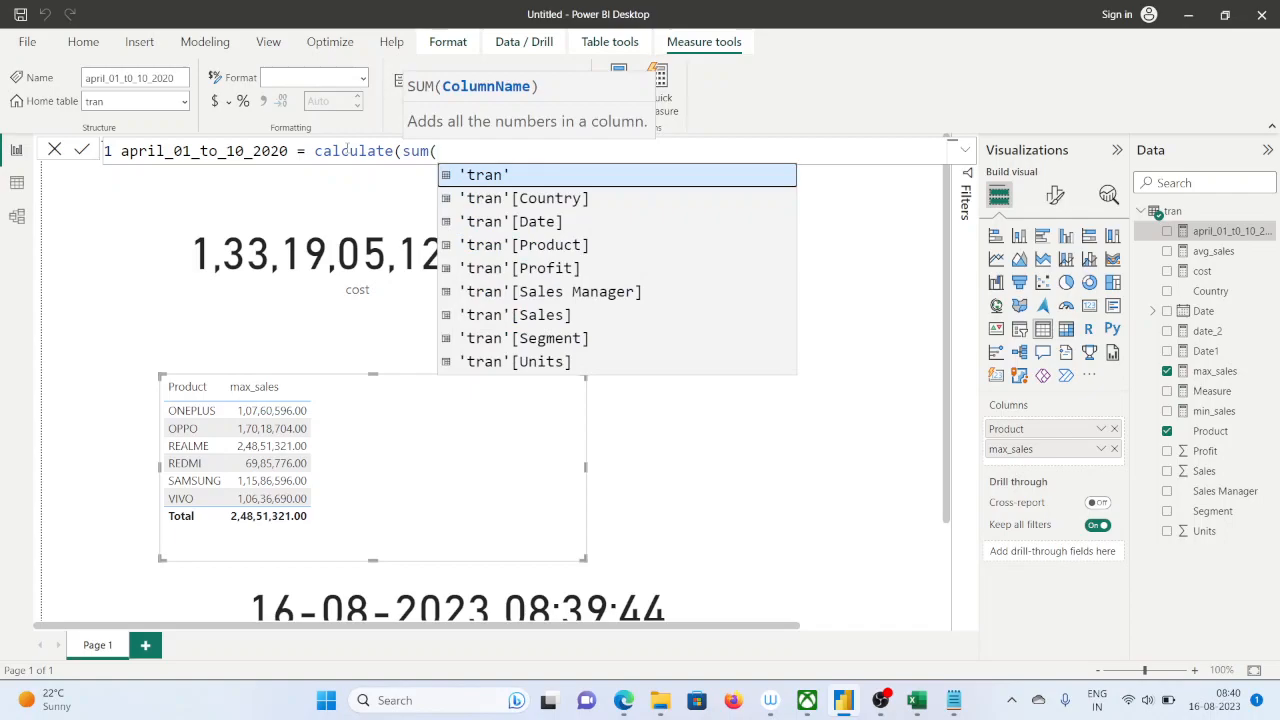
key(Down)
key(Down)
key(Down)
key(Down)
key(Down)
key(Down)
key(Down)
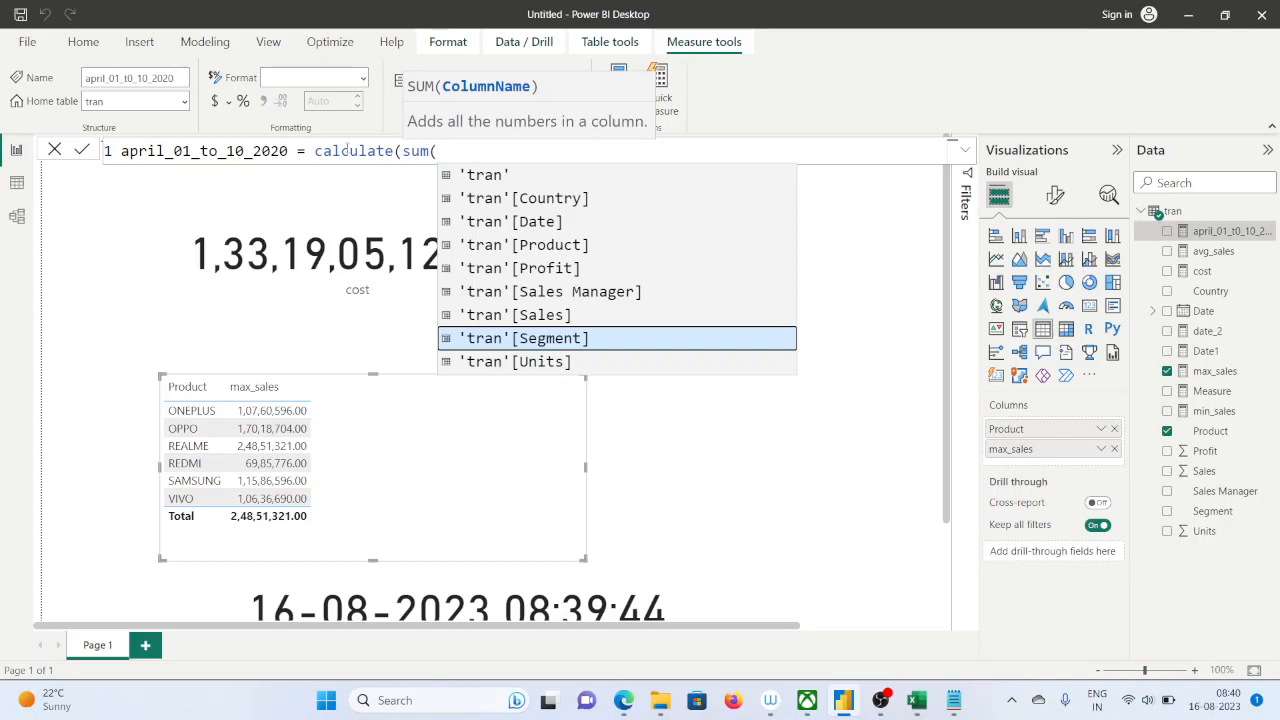
key(BackSpace)
key(BackSpace)
key(BackSpace)
key(BackSpace)
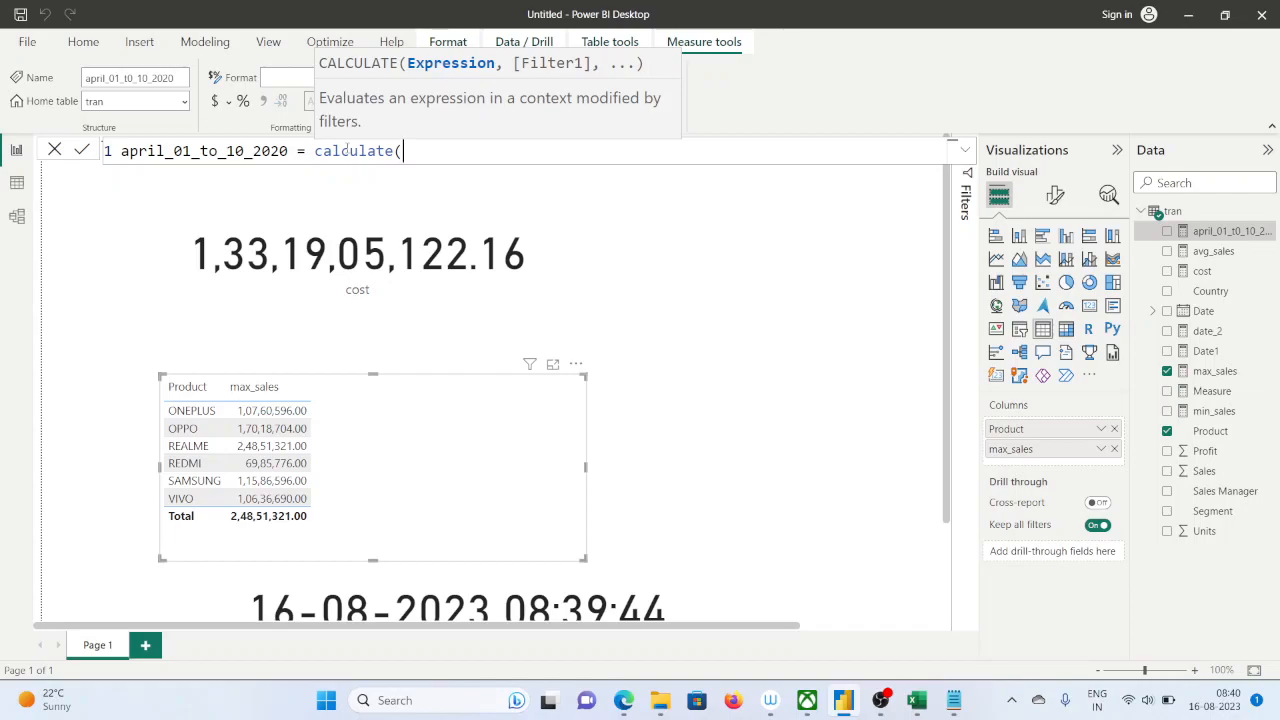
text([)
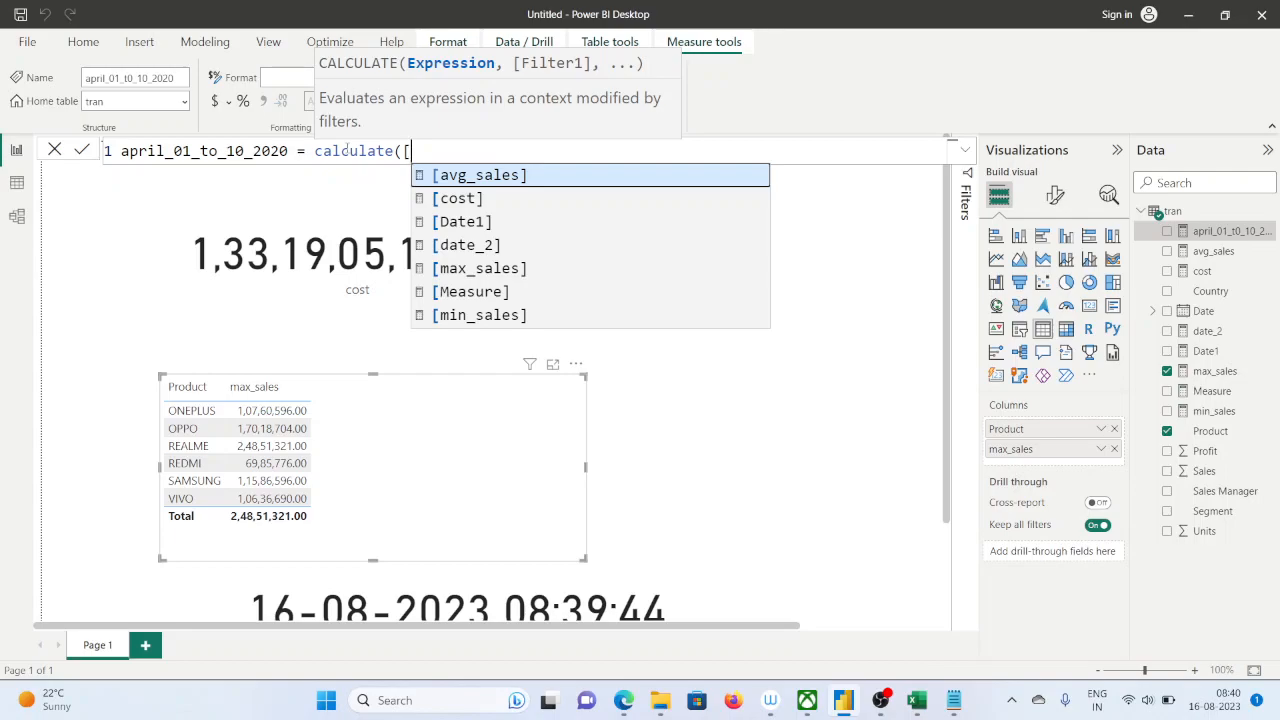
key(Down)
key(Down)
key(Down)
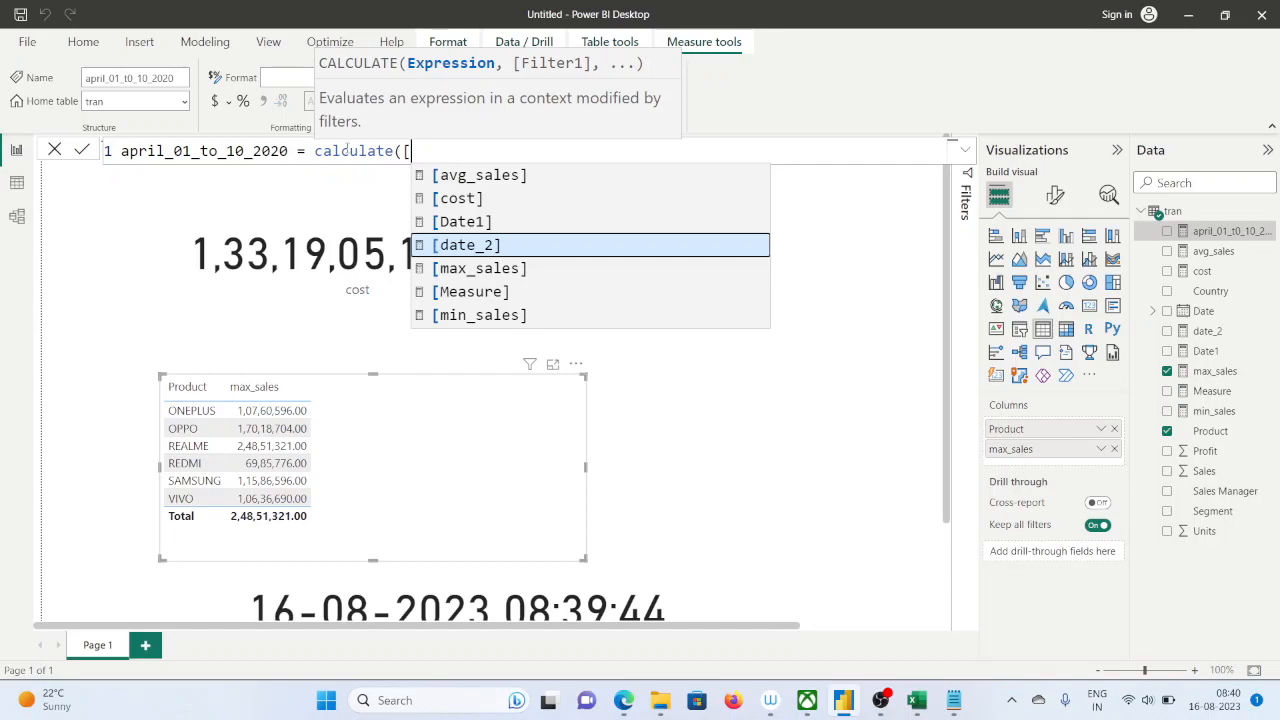
key(Up)
key(Up)
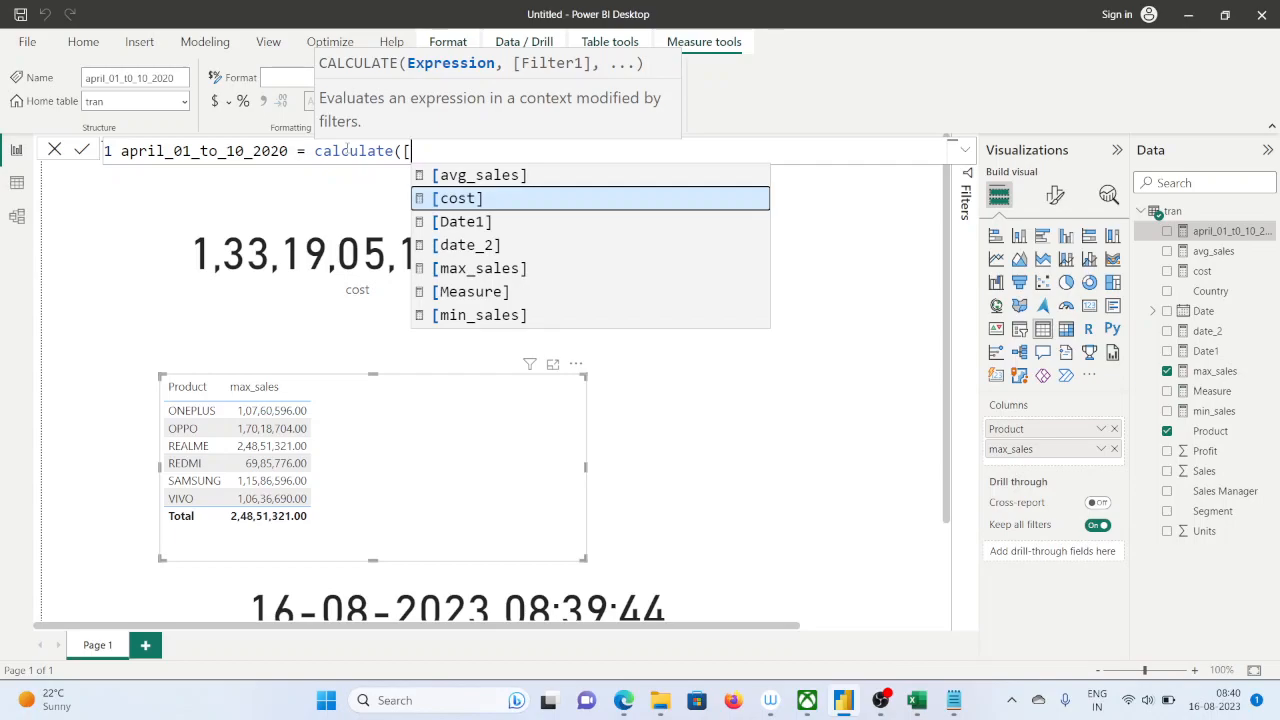
key(BackSpace)
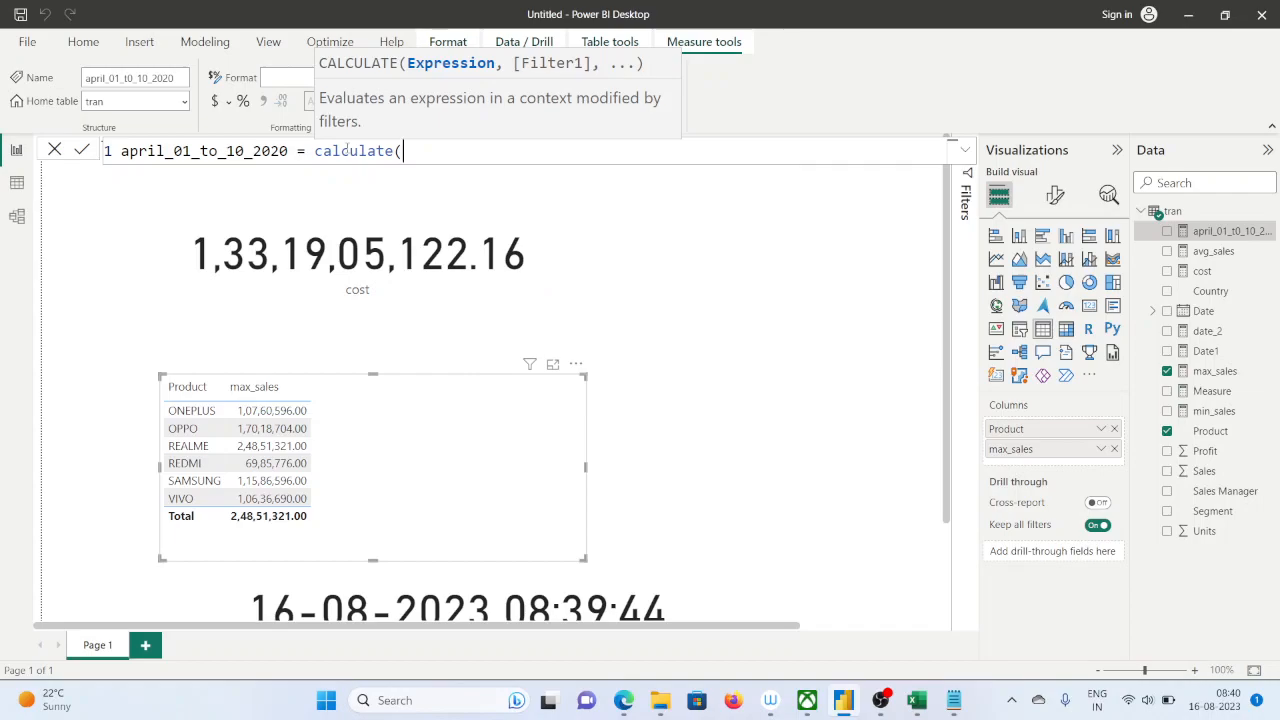
Enter the [cost] measure as the expression inside calculate
text(c)
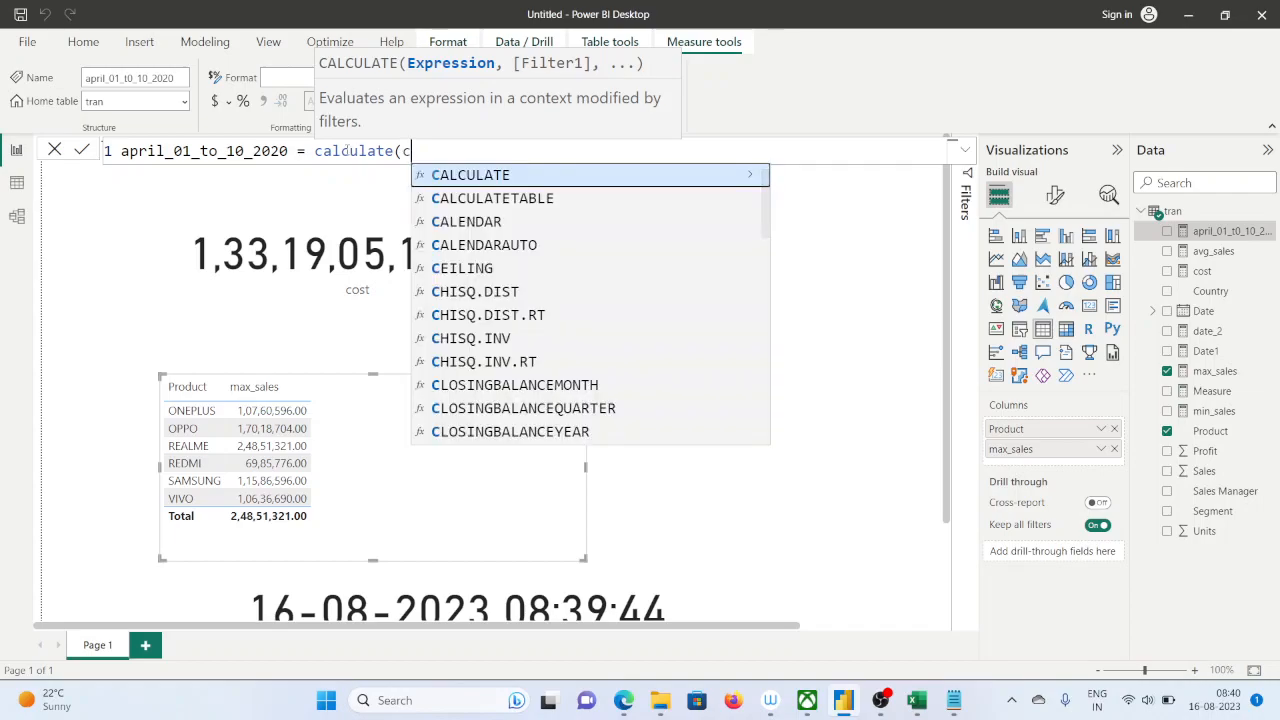
text(ost)
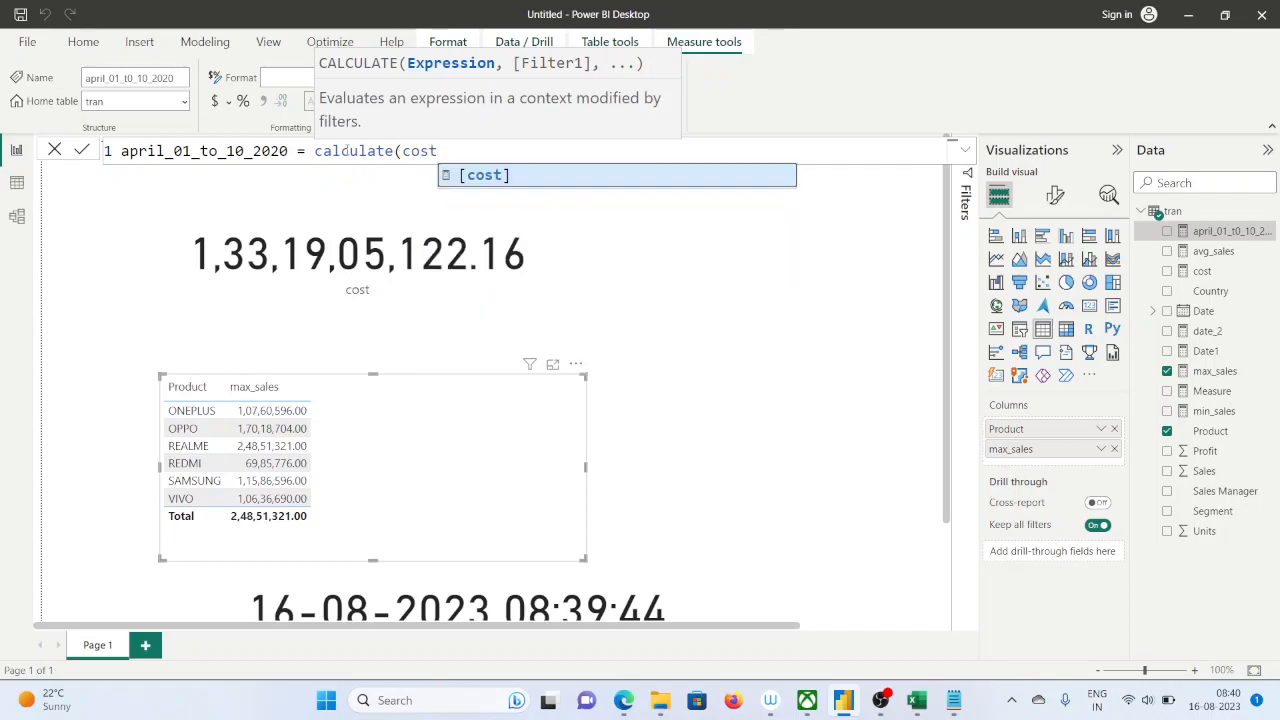
key(Tab)
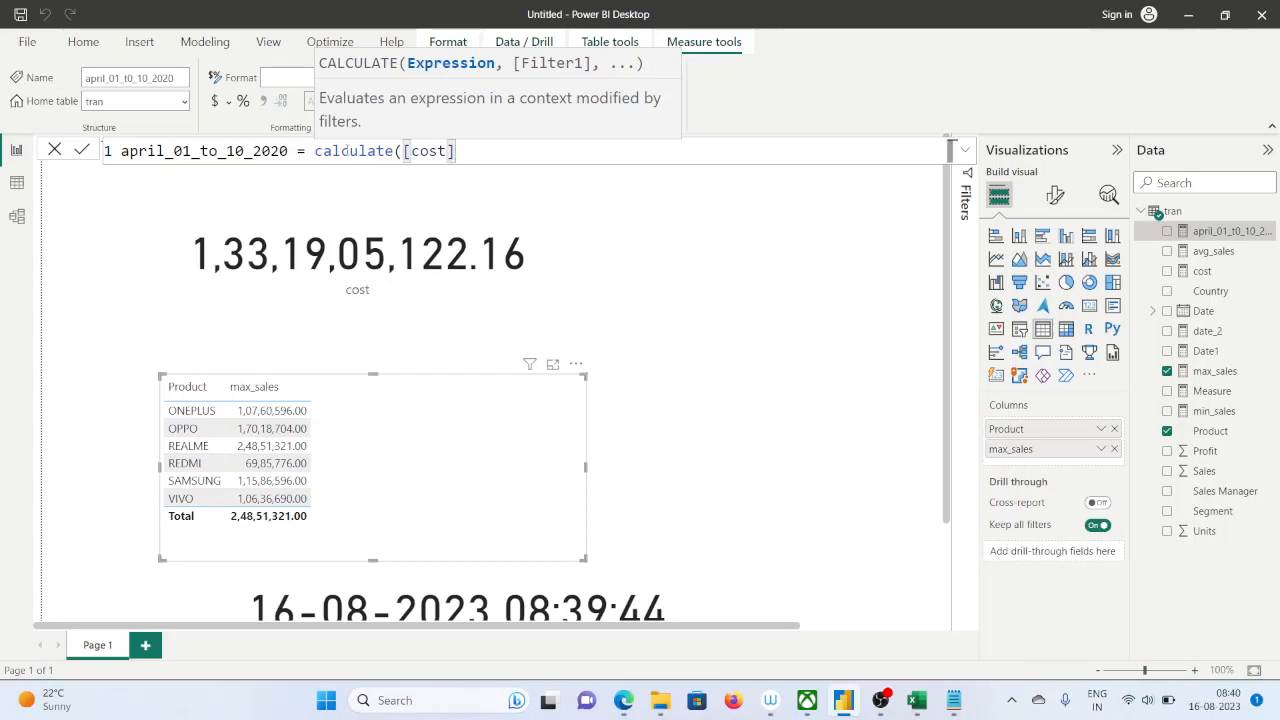
Examine the cost measure's formula, and reopen the april_01_to_10_2020 formula for editing
click(1192, 275)
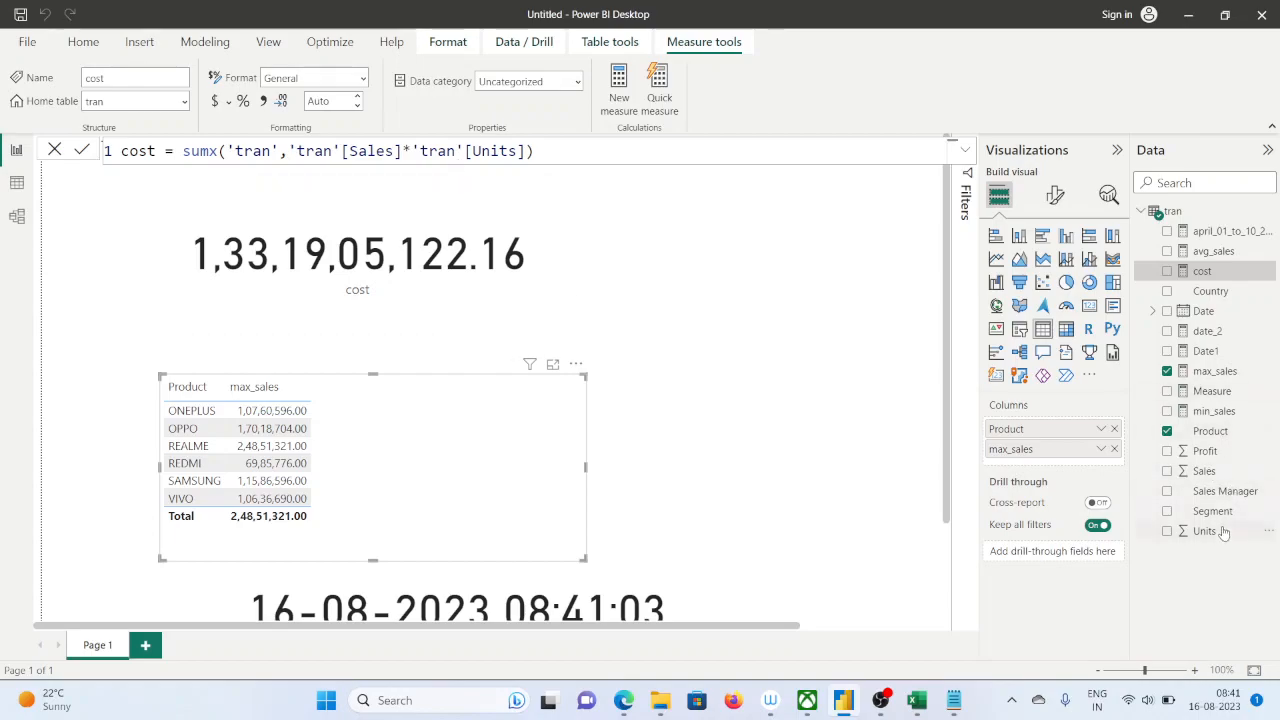
click(1213, 233)
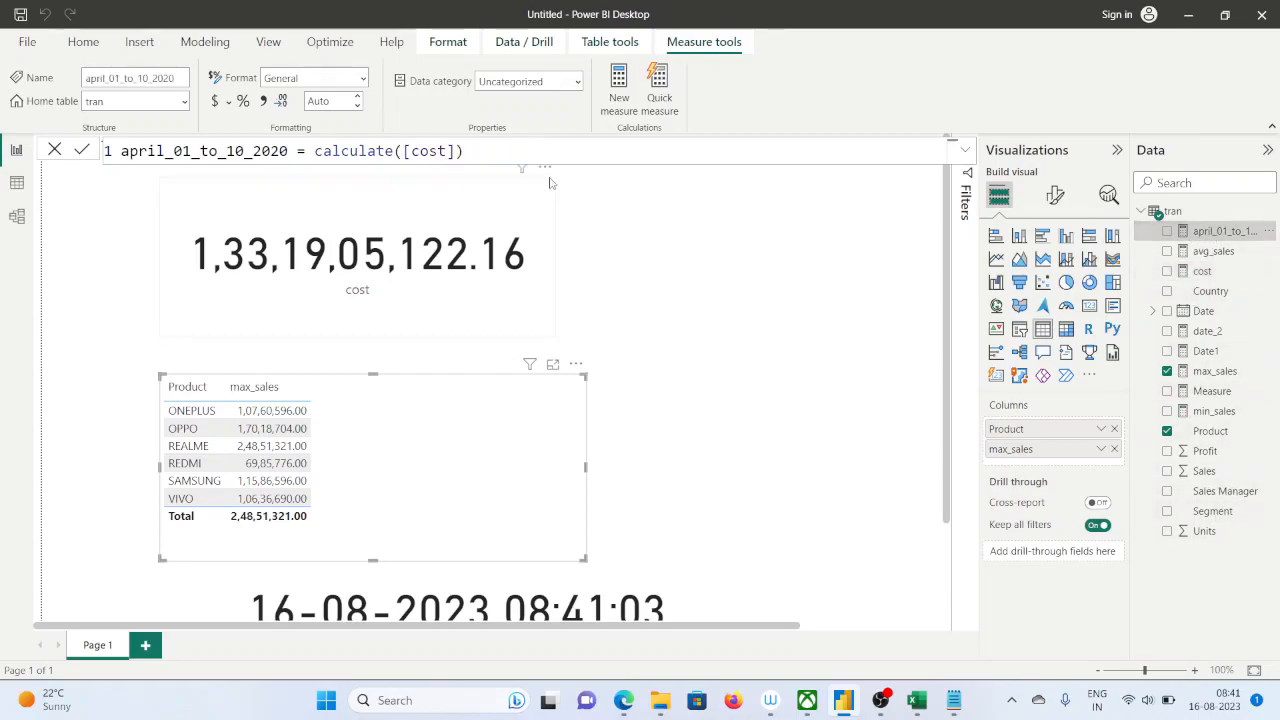
click(520, 160)
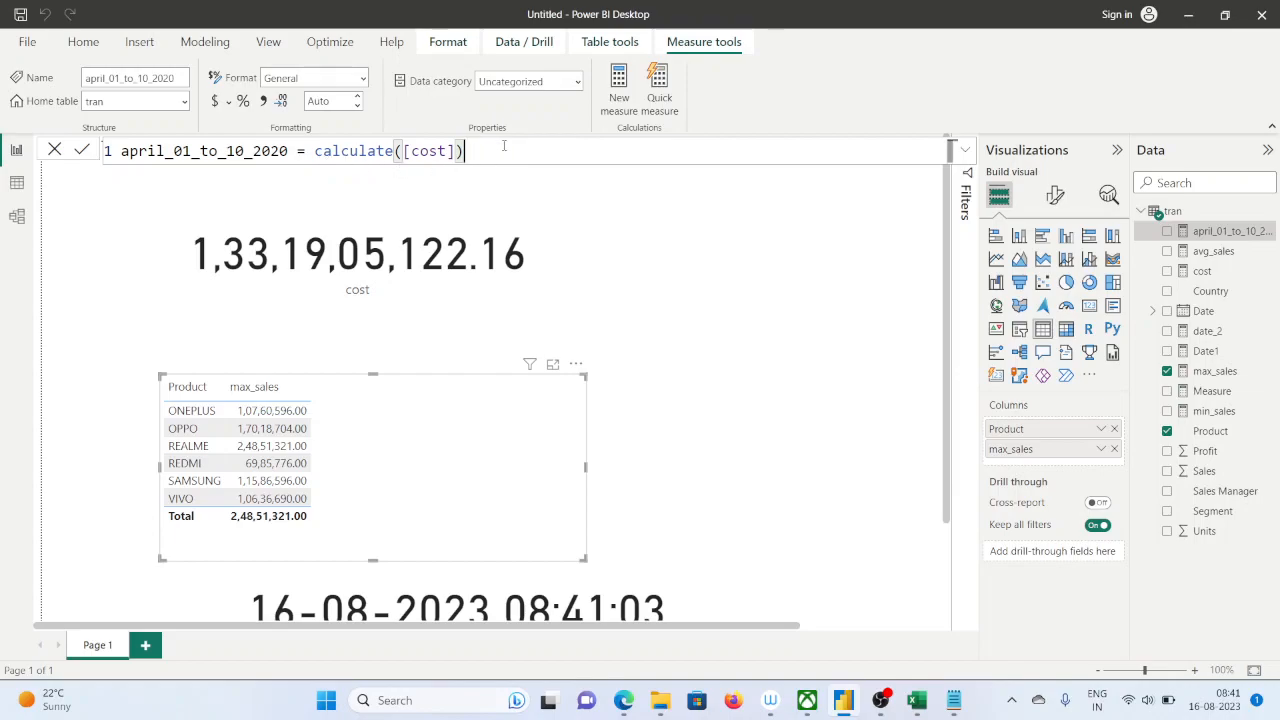
Add a DATESBETWEEN function as the filter argument of calculate, after [cost]
key(BackSpace)
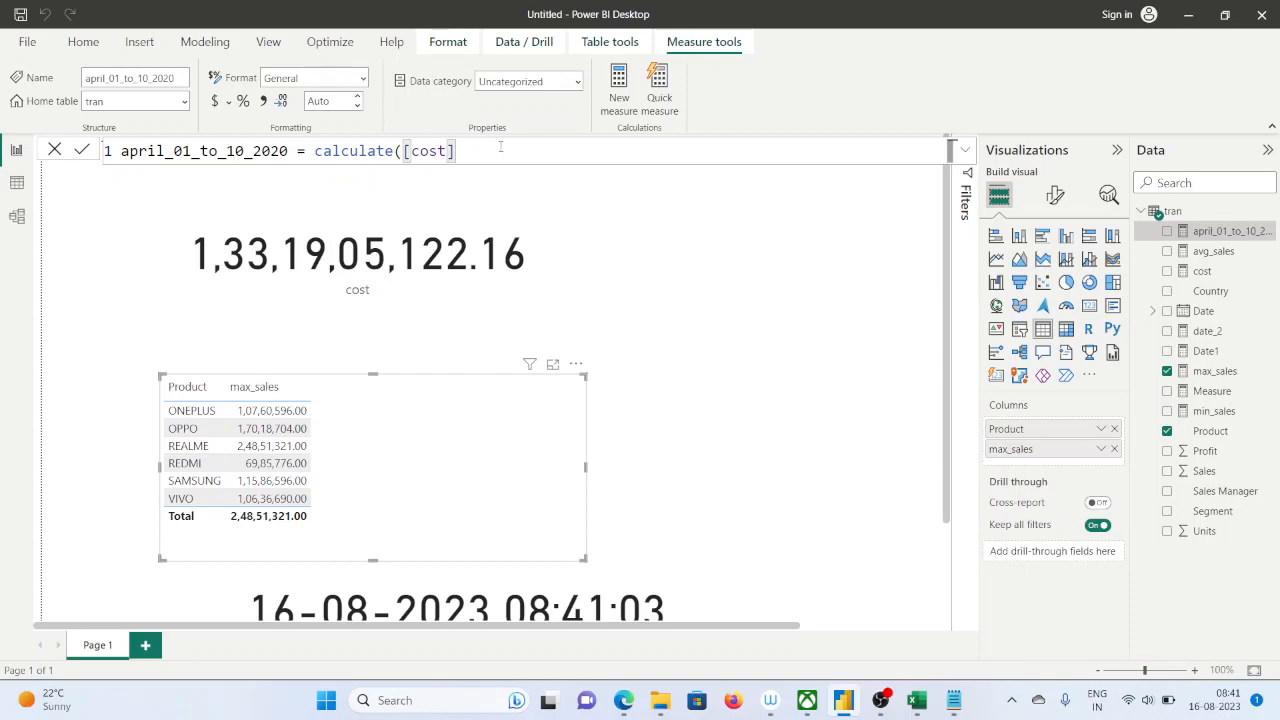
text(,)
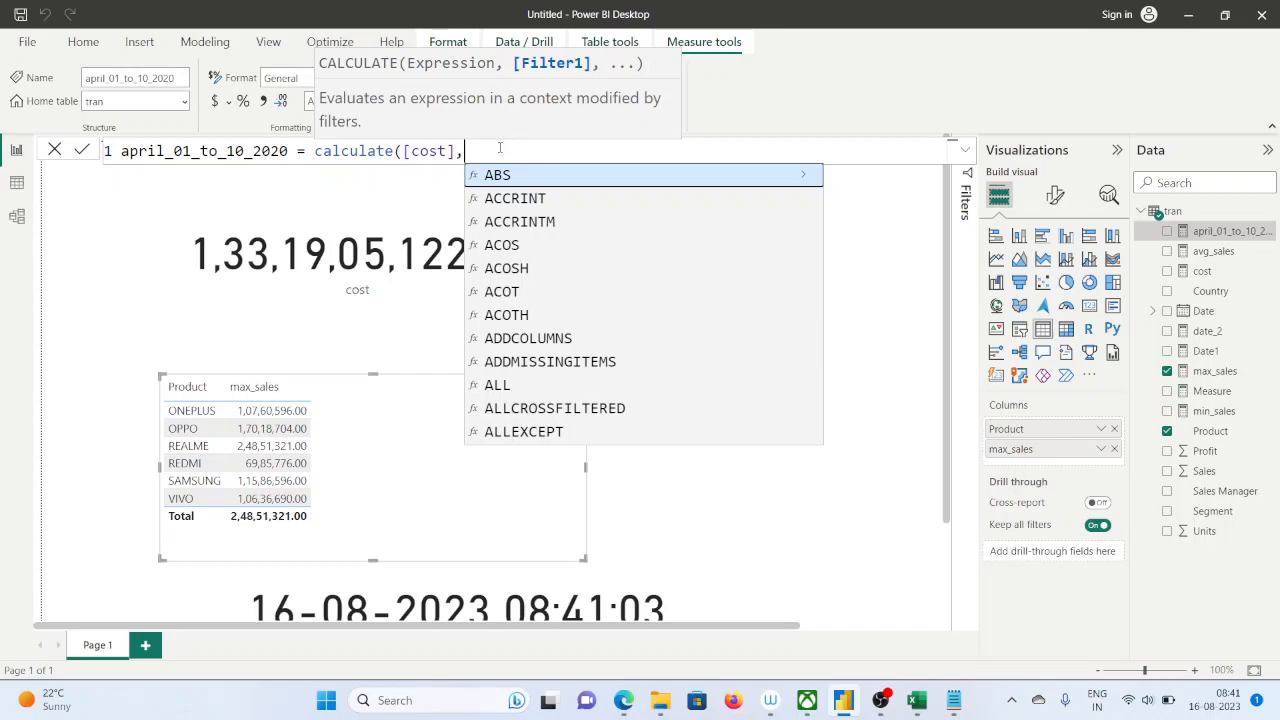
text(date)
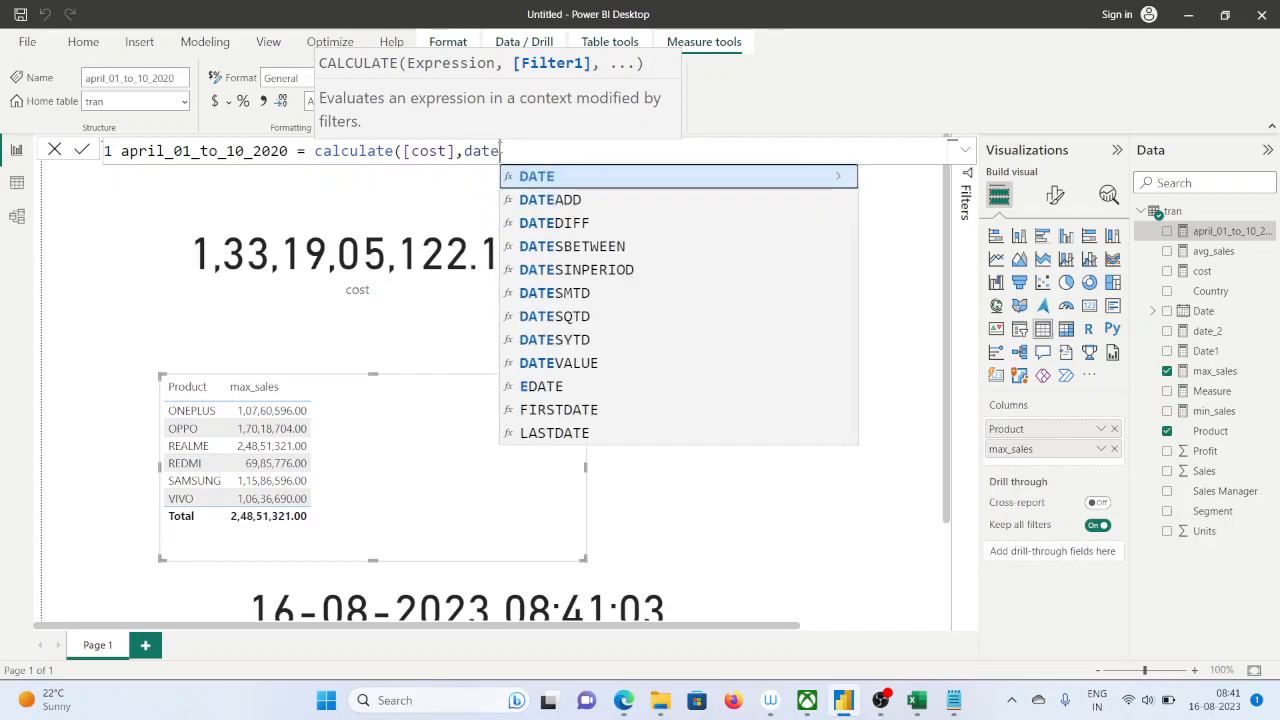
text(s)
key(Down)
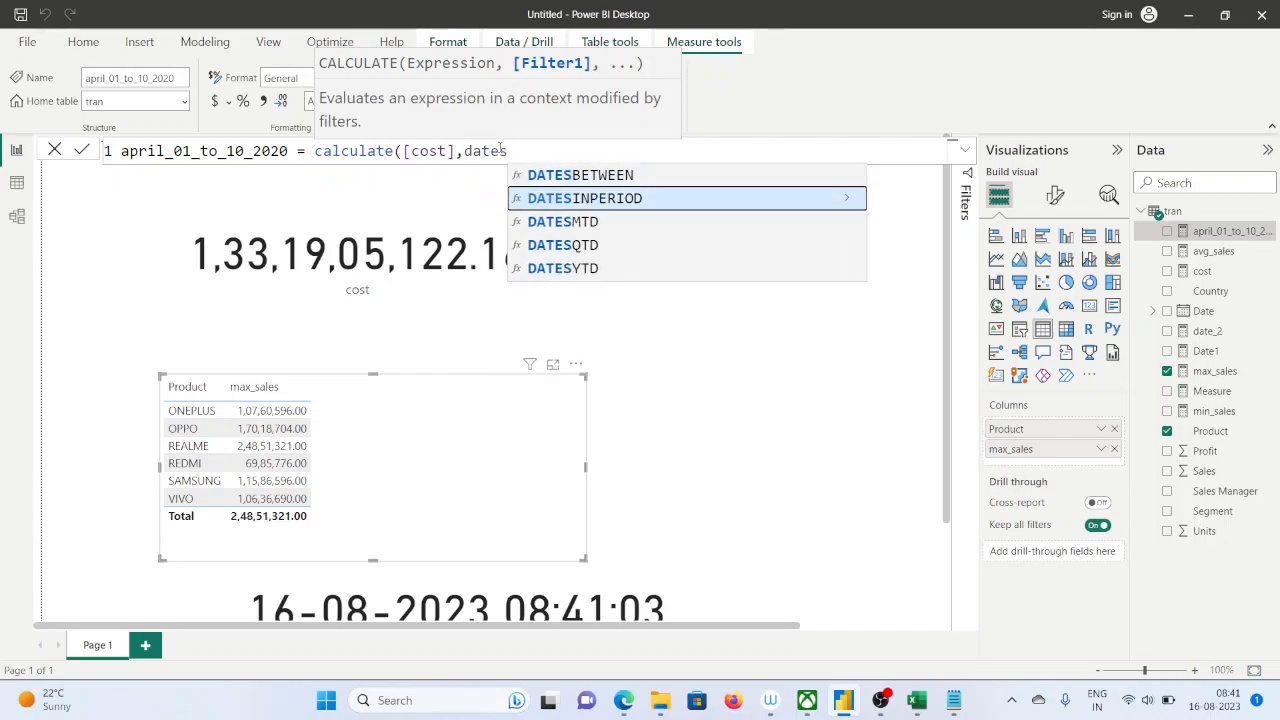
key(Up)
key(Tab)
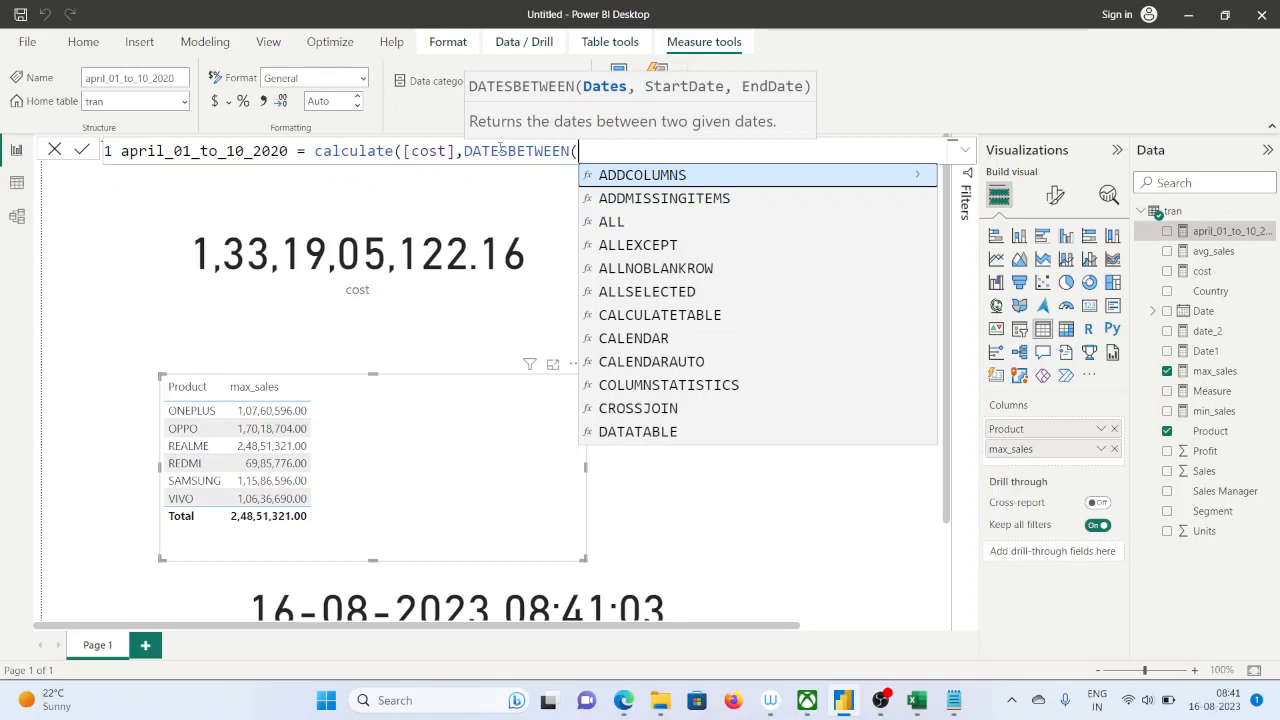
Enter 'tran'[Date] as the dates argument of DATESBETWEEN
text(tra)
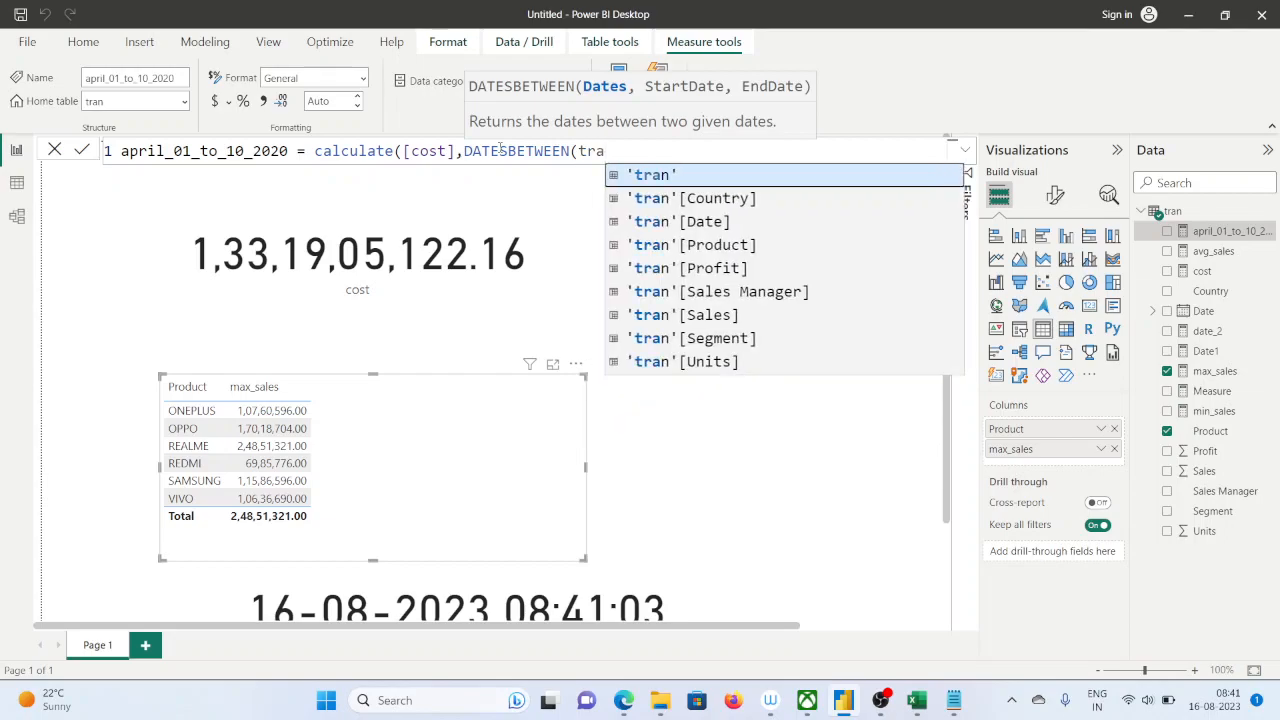
key(Down)
key(Down)
key(Down)
key(Down)
key(Down)
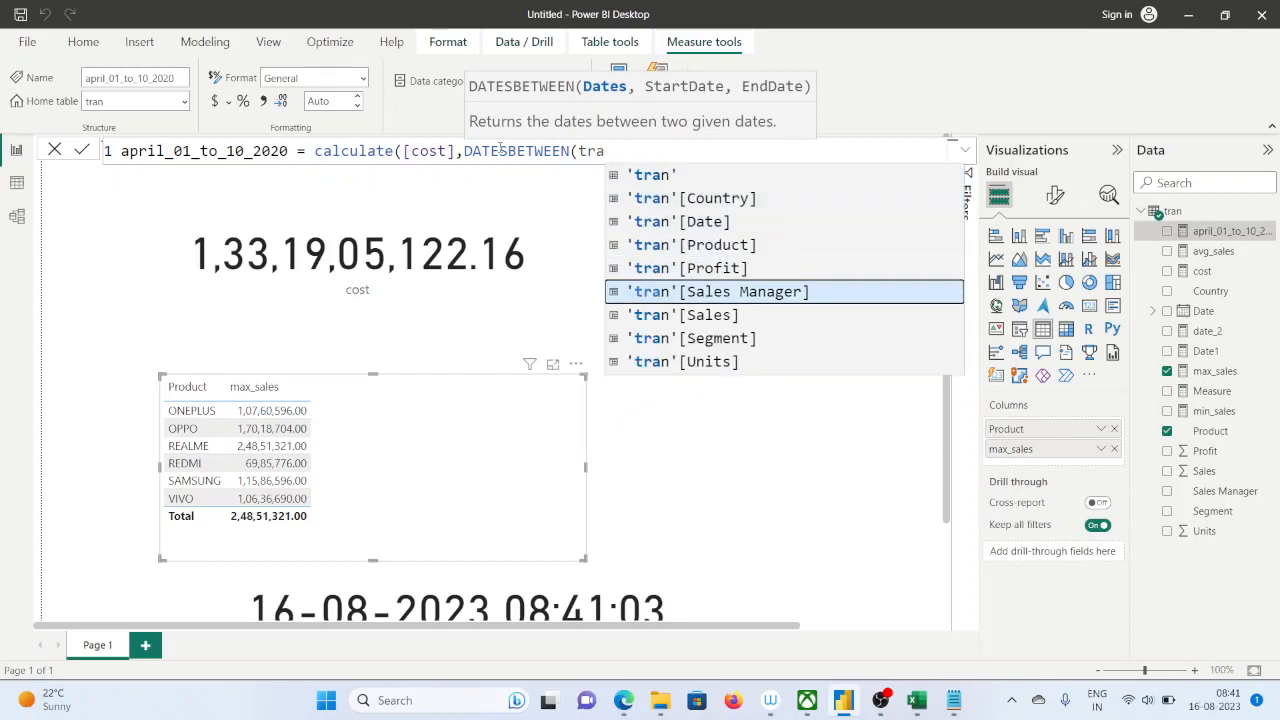
key(Up)
key(Up)
key(Up)
key(Up)
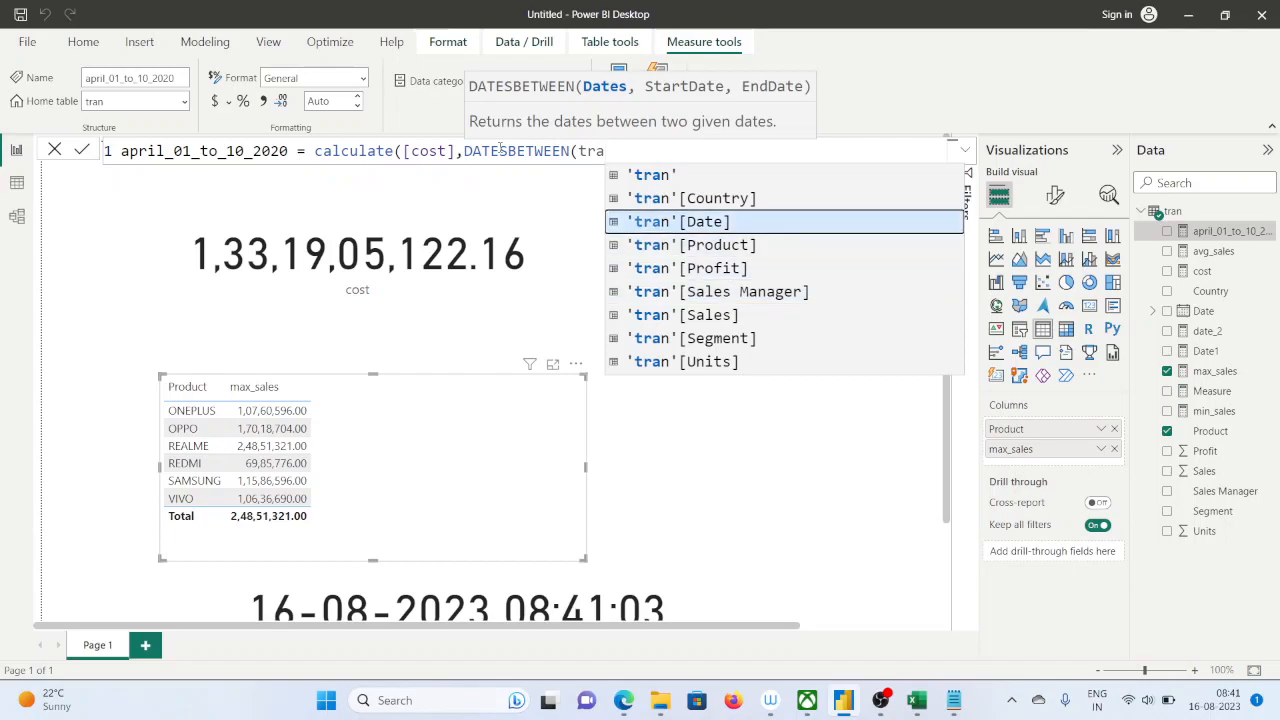
key(Tab)
text(,)
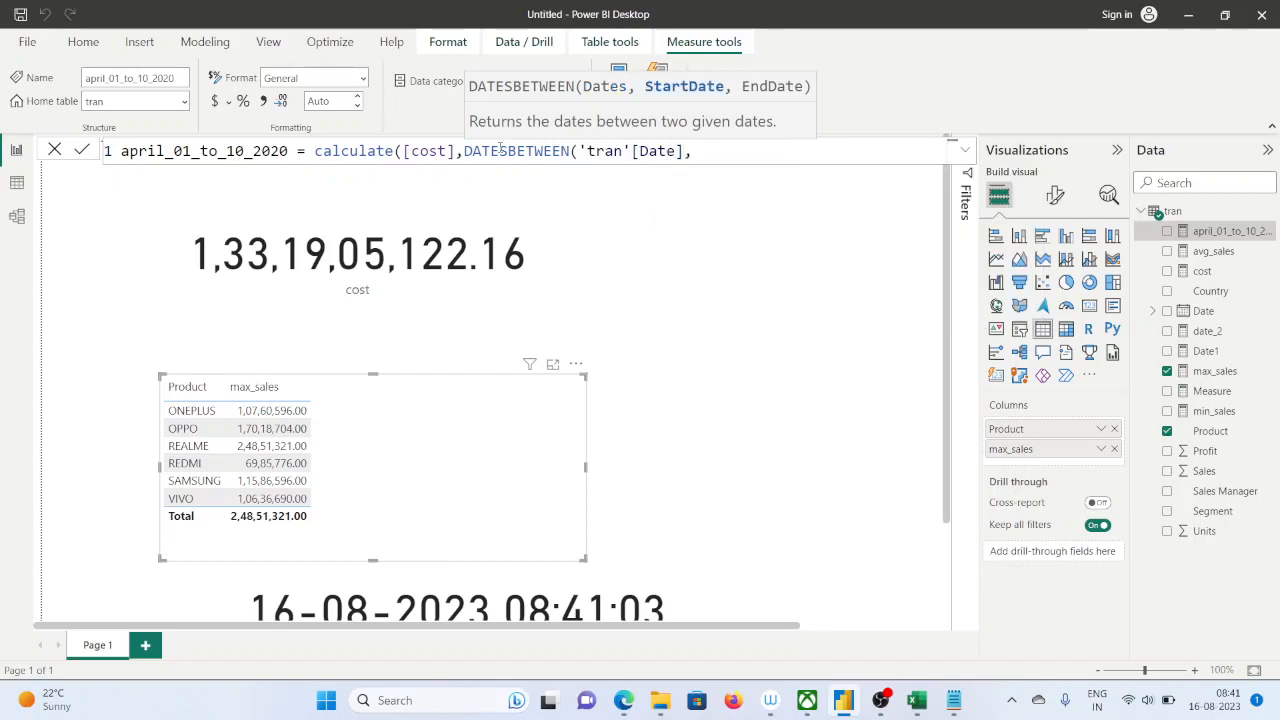
text("2020-0)
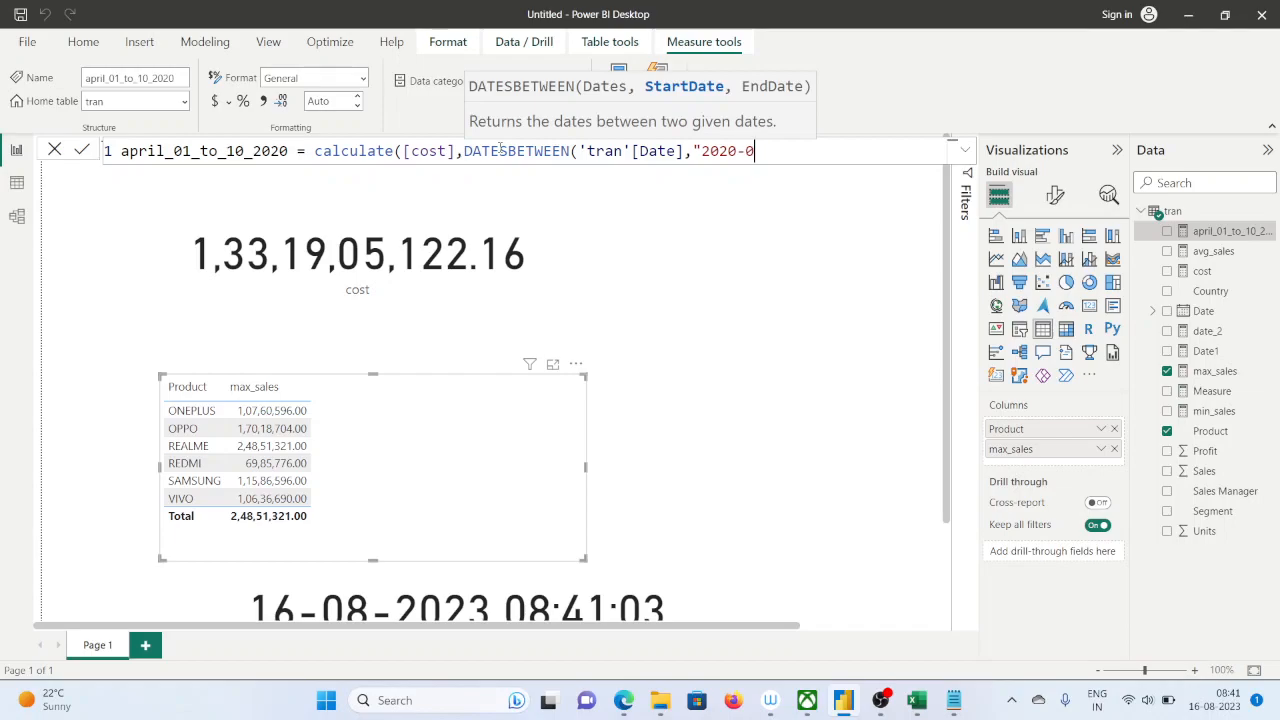
text(4-01)
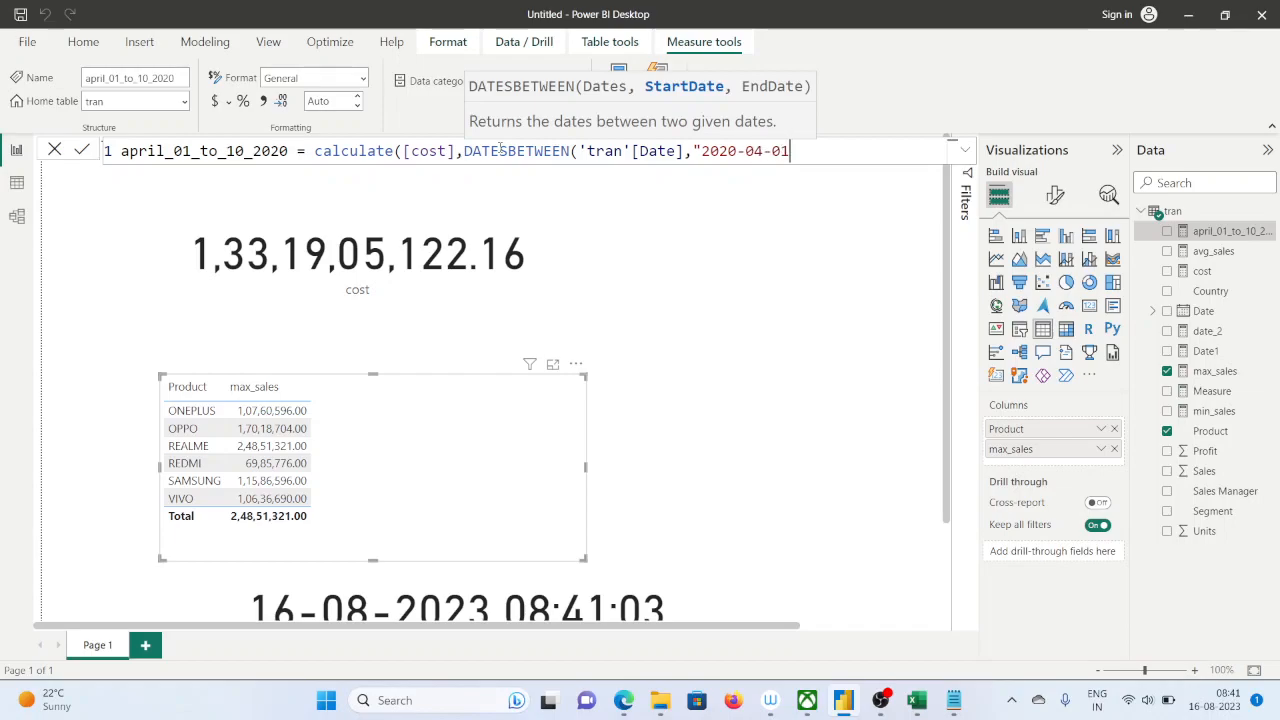
text(",")
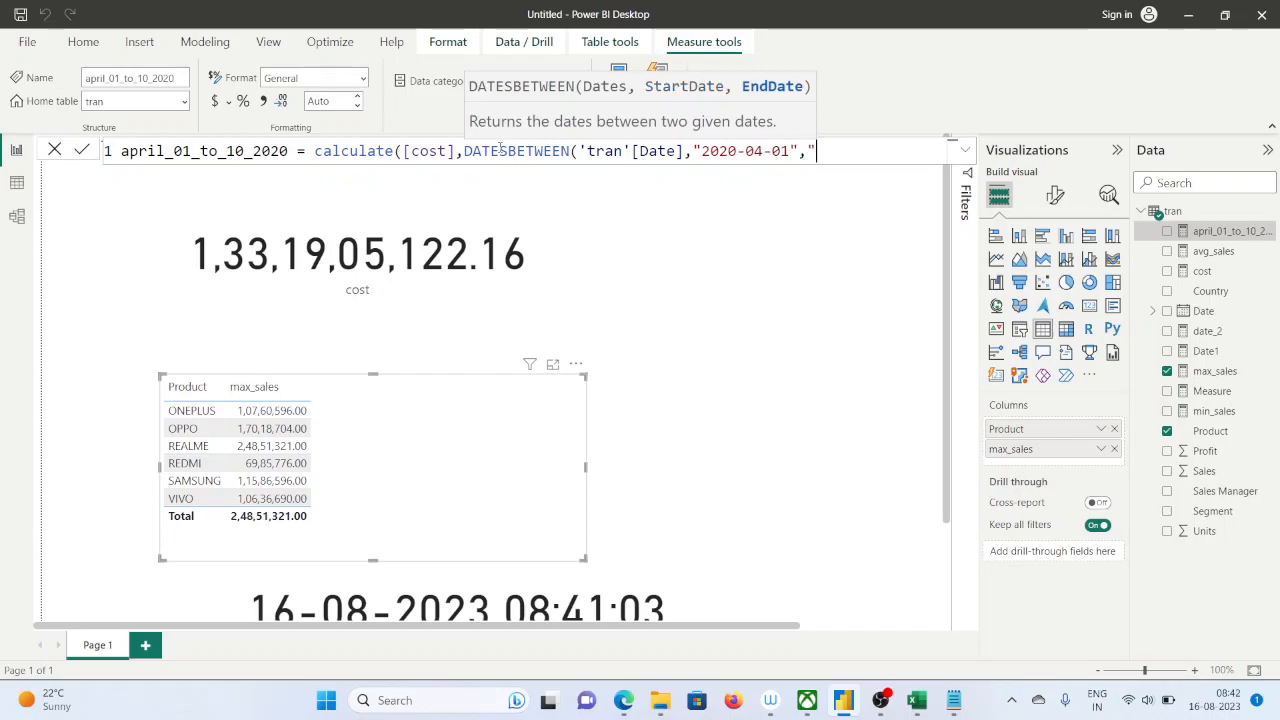
text(2020-)
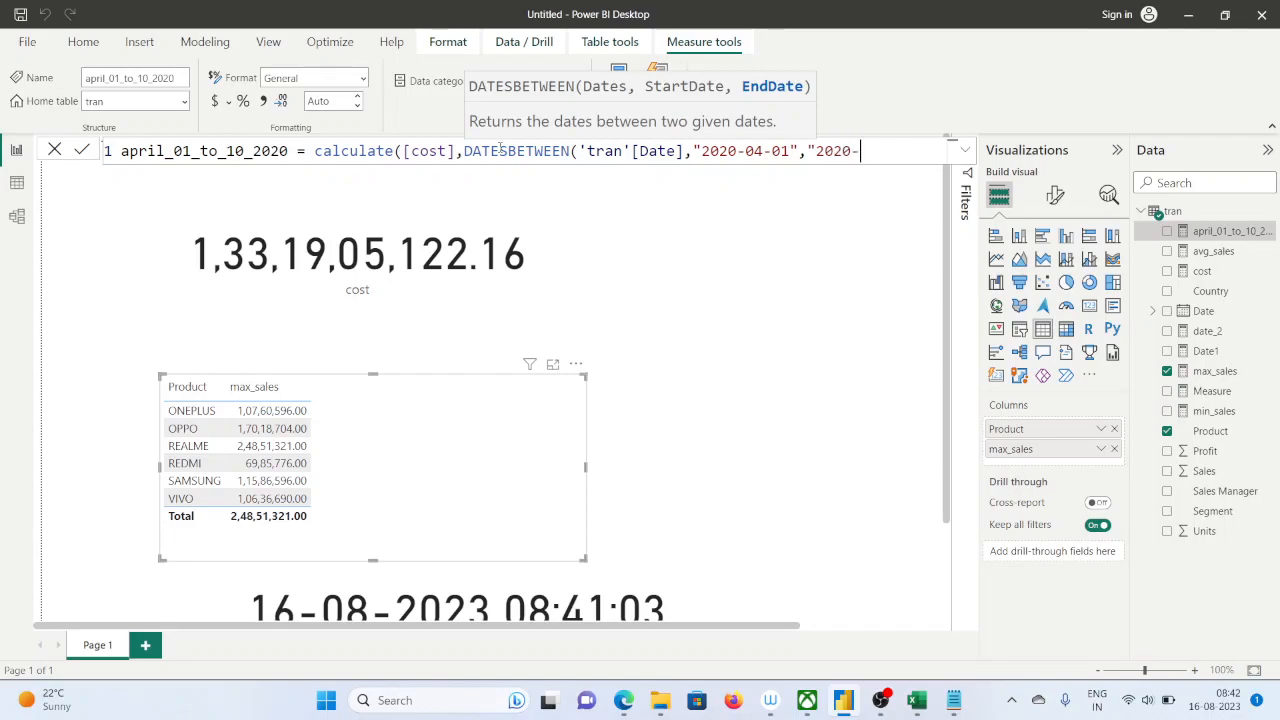
Enter "2020-04-10" as the end date, close both functions and commit the april_01_to_10_2020 measure
text(041)
key(BackSpace)
key(BackSpace)
text(-10"))
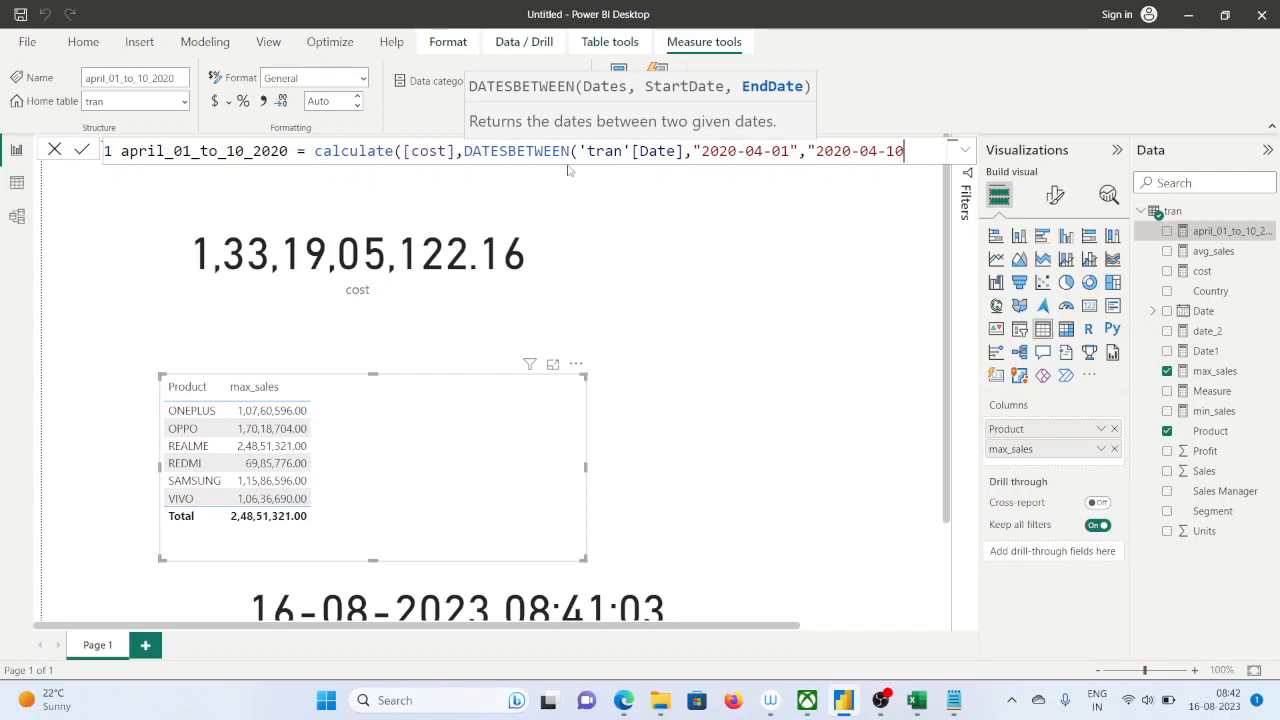
text())
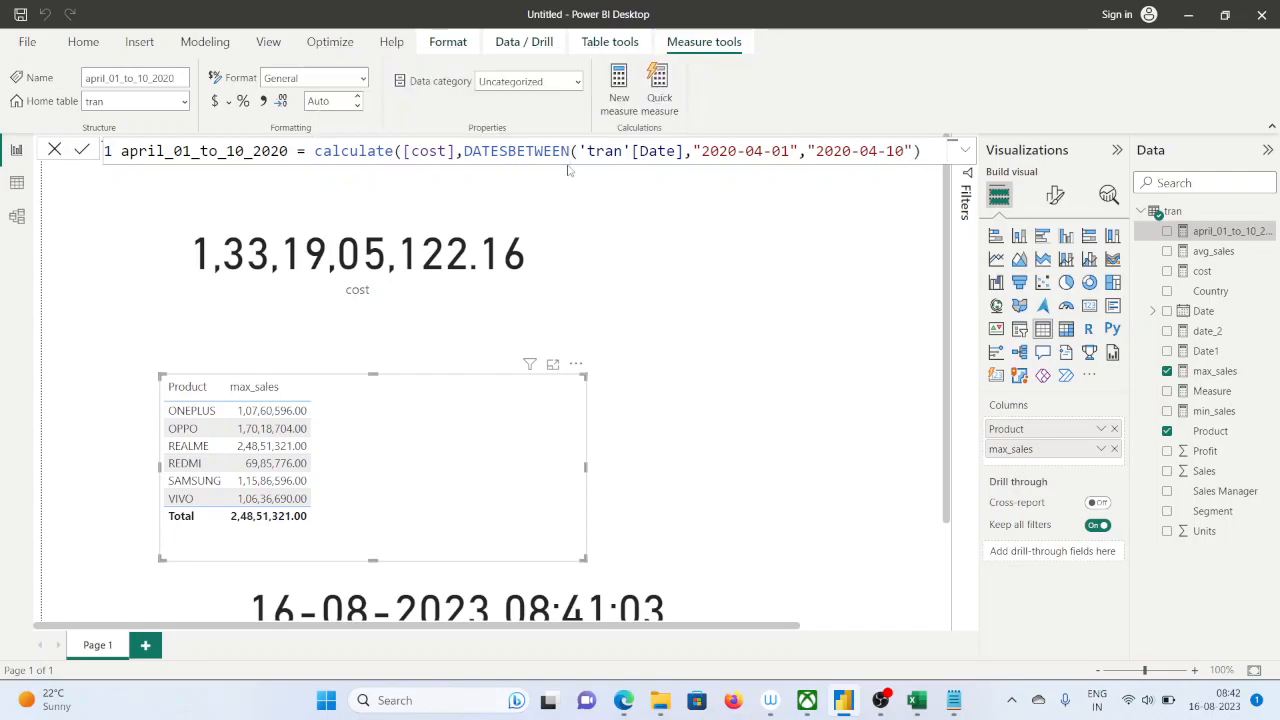
text())
key(Return)
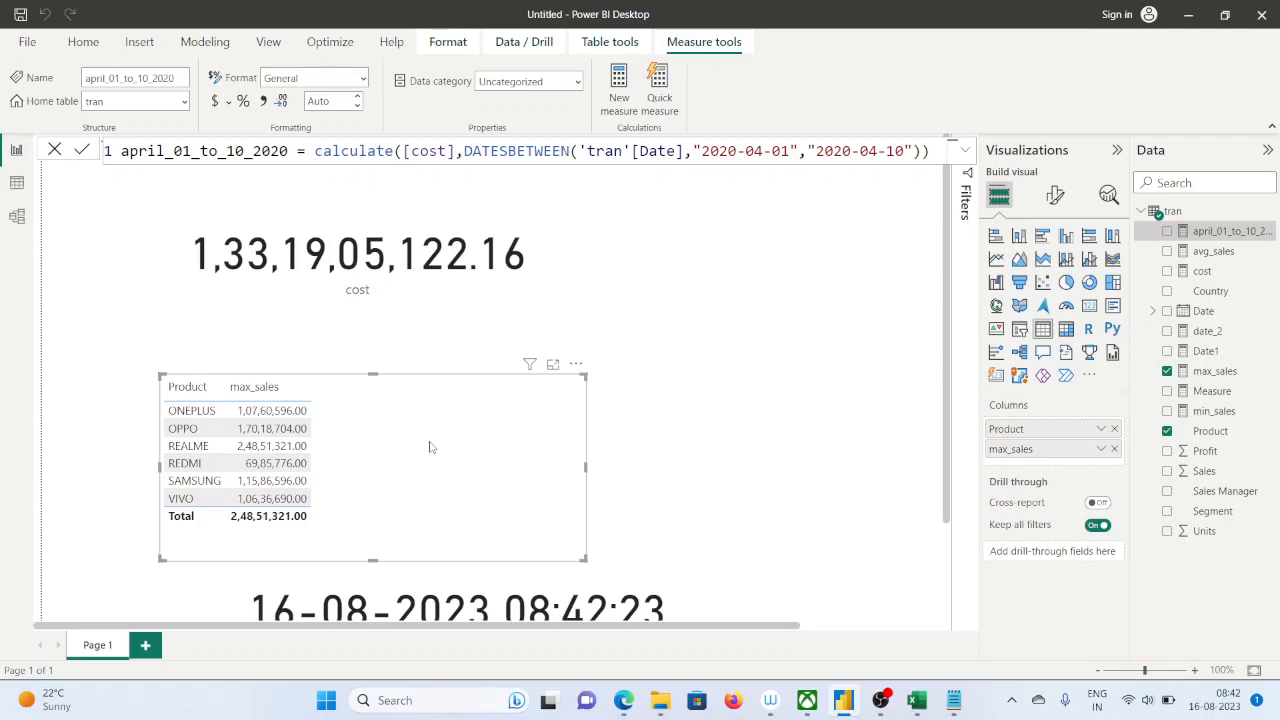
Add a card visual between the product table and the date_2 card, and fill it with the april_01_to_10_2020 measure
scroll(430, 447, down, 1)
scroll(430, 447, up, 1)
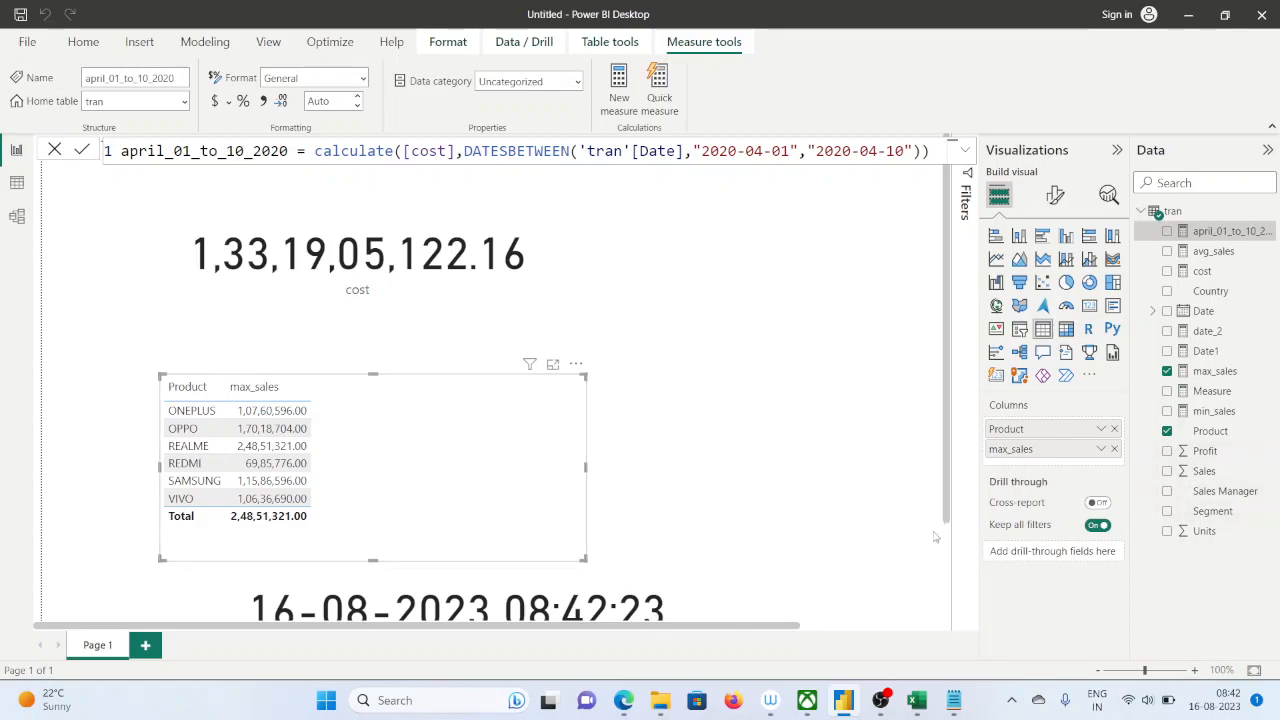
scroll(925, 545, down, 3)
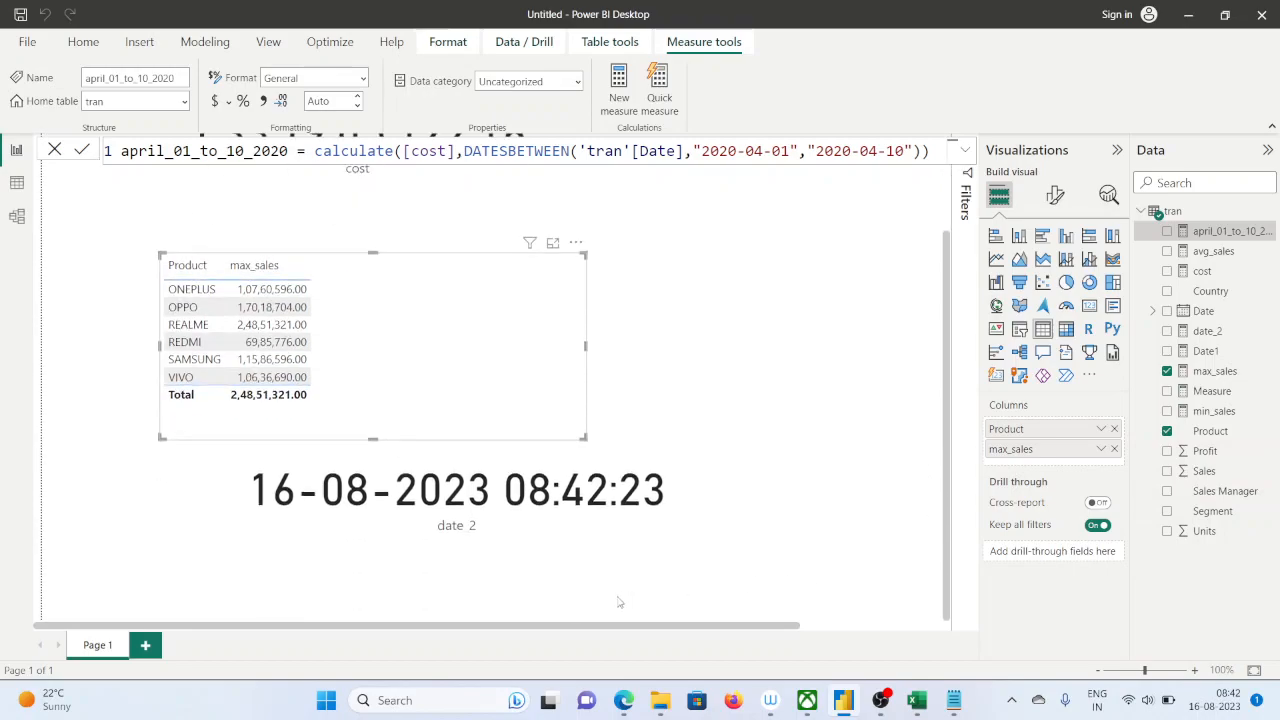
click(757, 557)
click(1089, 305)
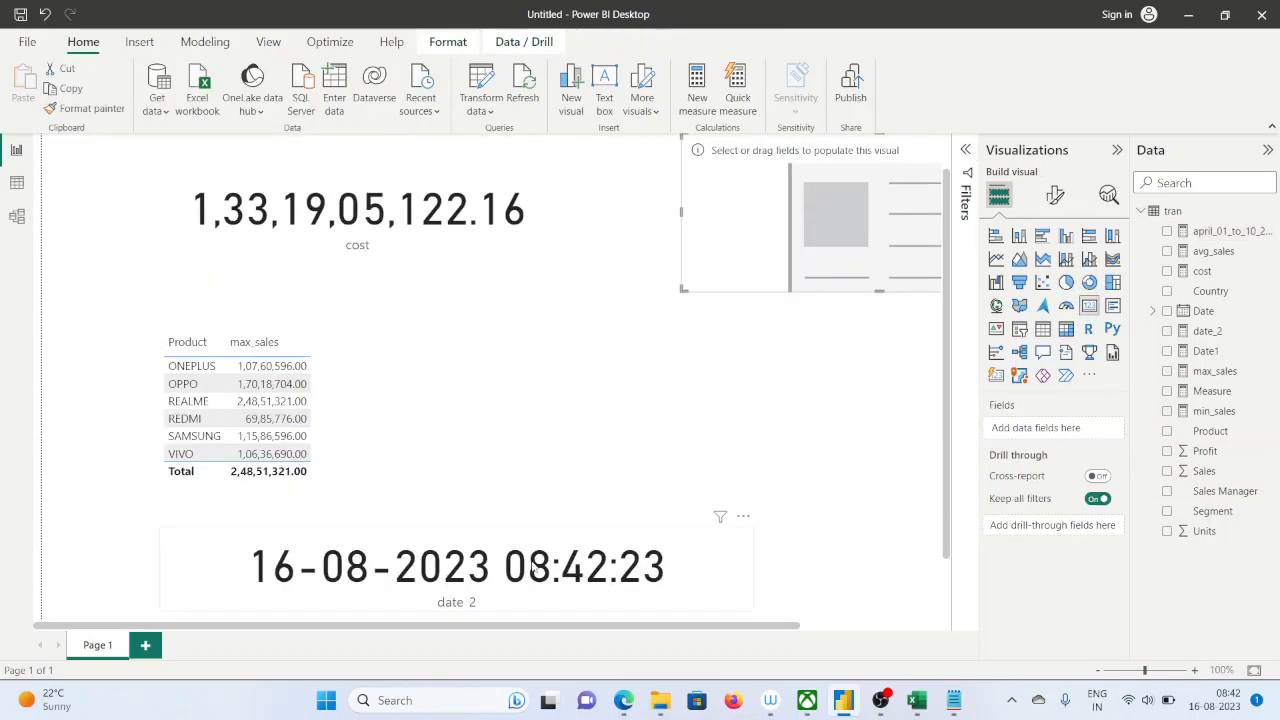
drag(831, 222, 592, 410)
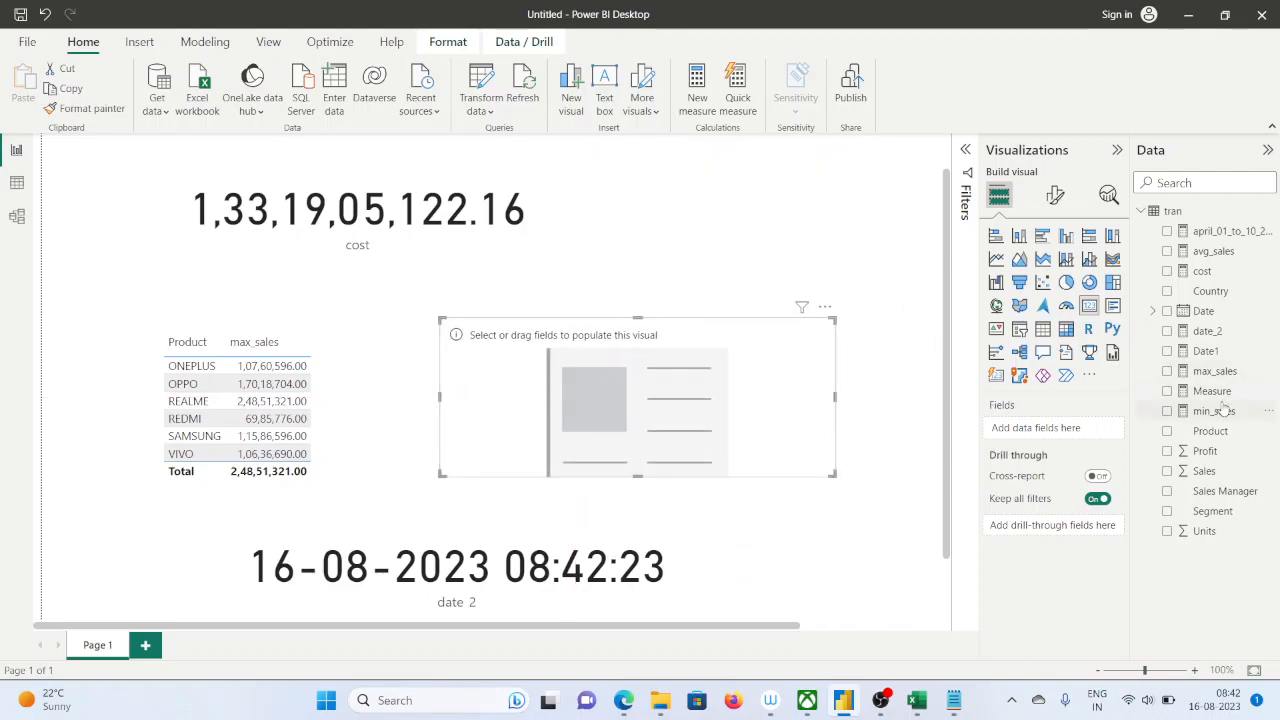
drag(1224, 231, 548, 396)
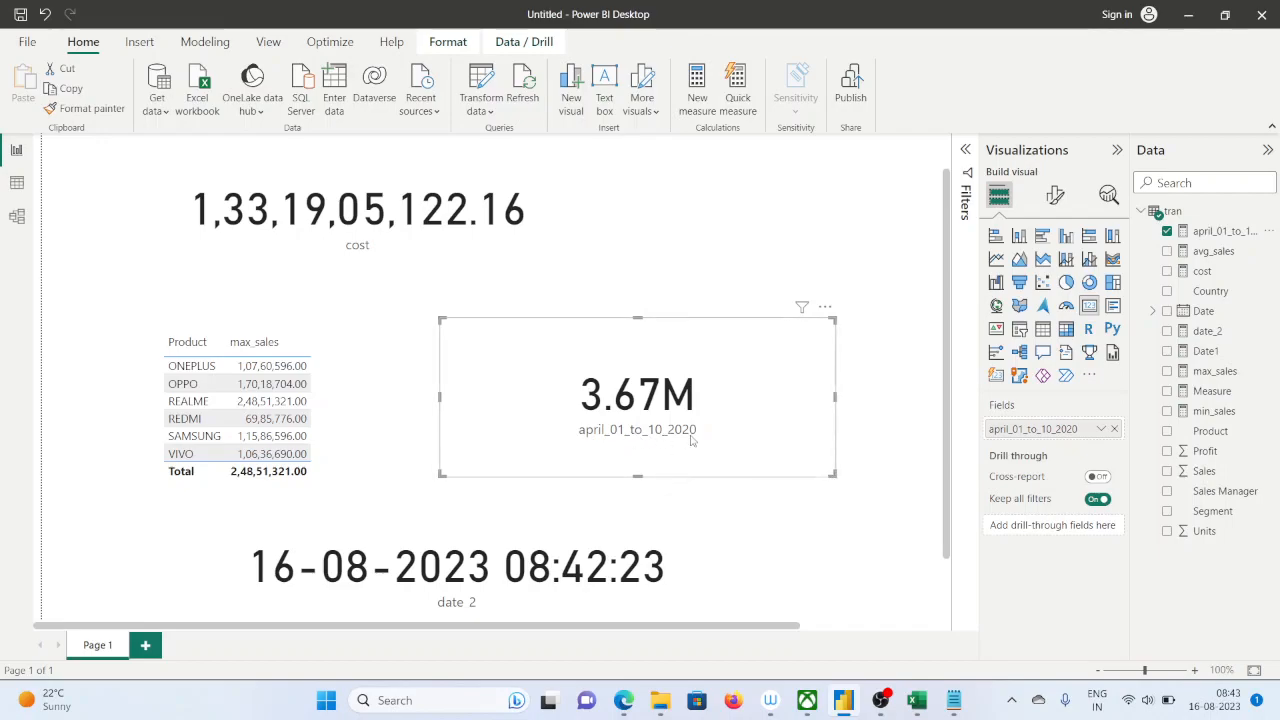
Set the callout value's display units to None on the april_01_to_10_2020 card
click(917, 701)
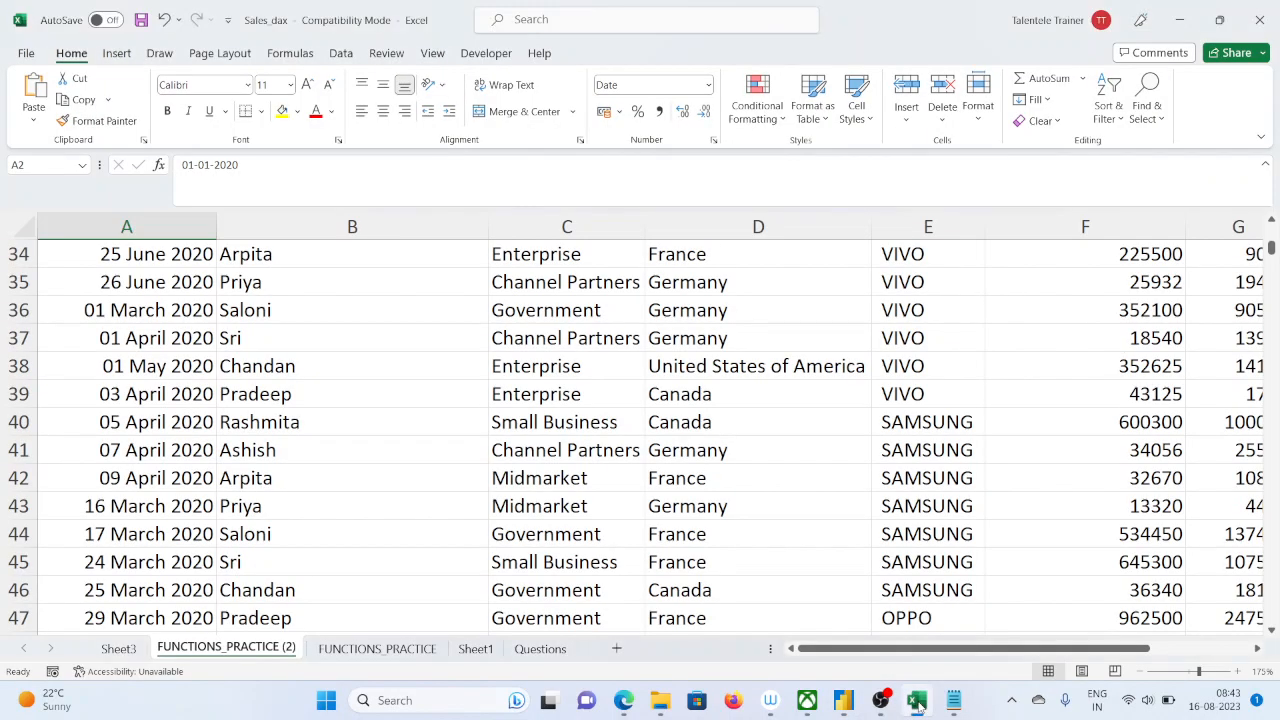
click(917, 701)
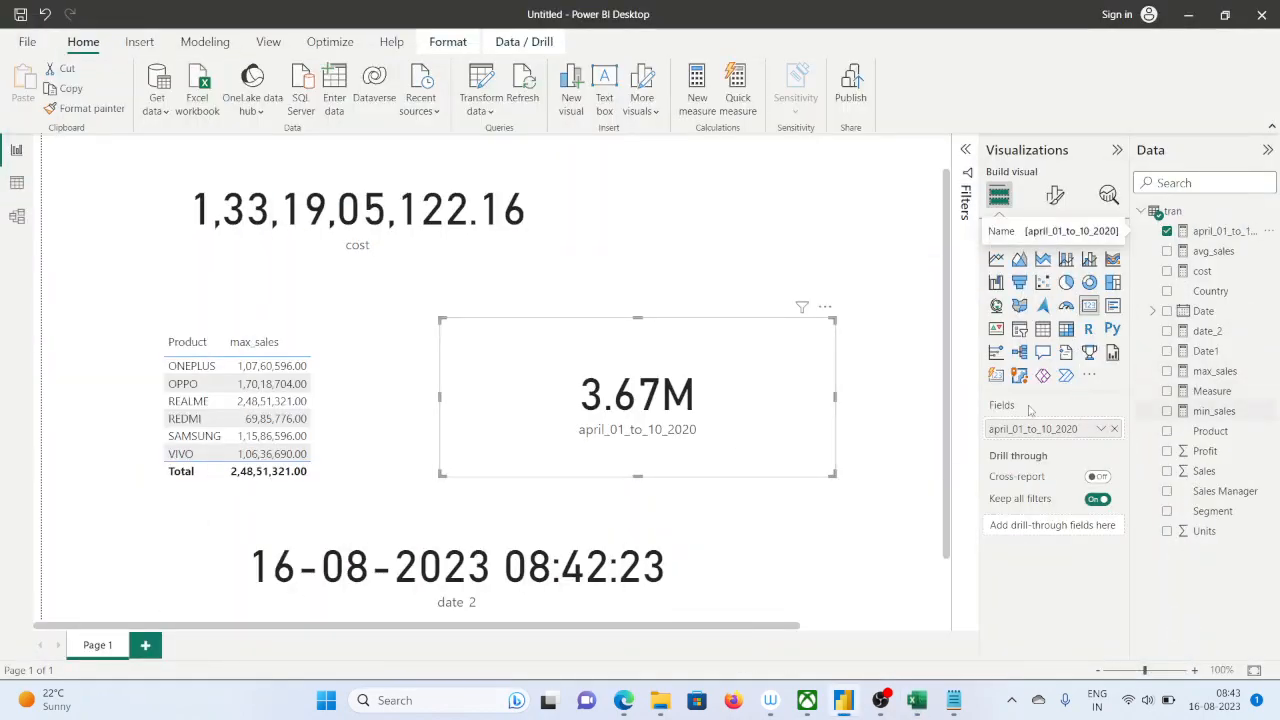
click(1055, 195)
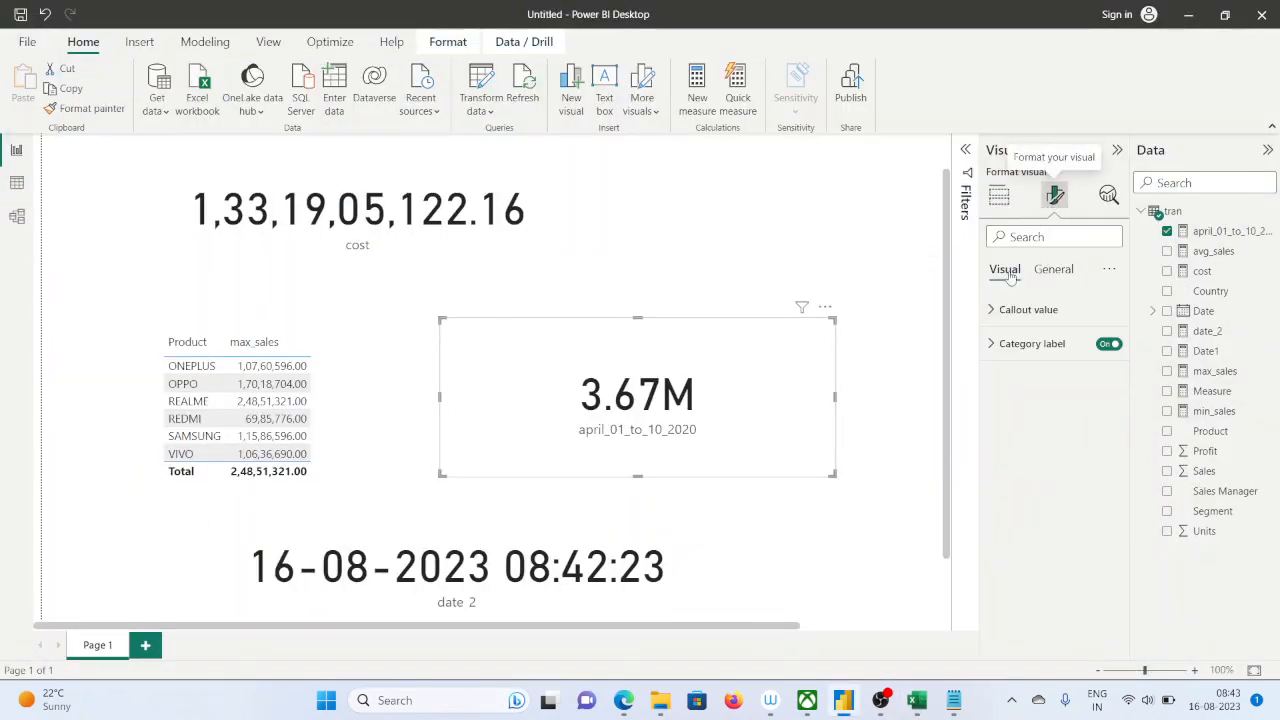
click(1020, 310)
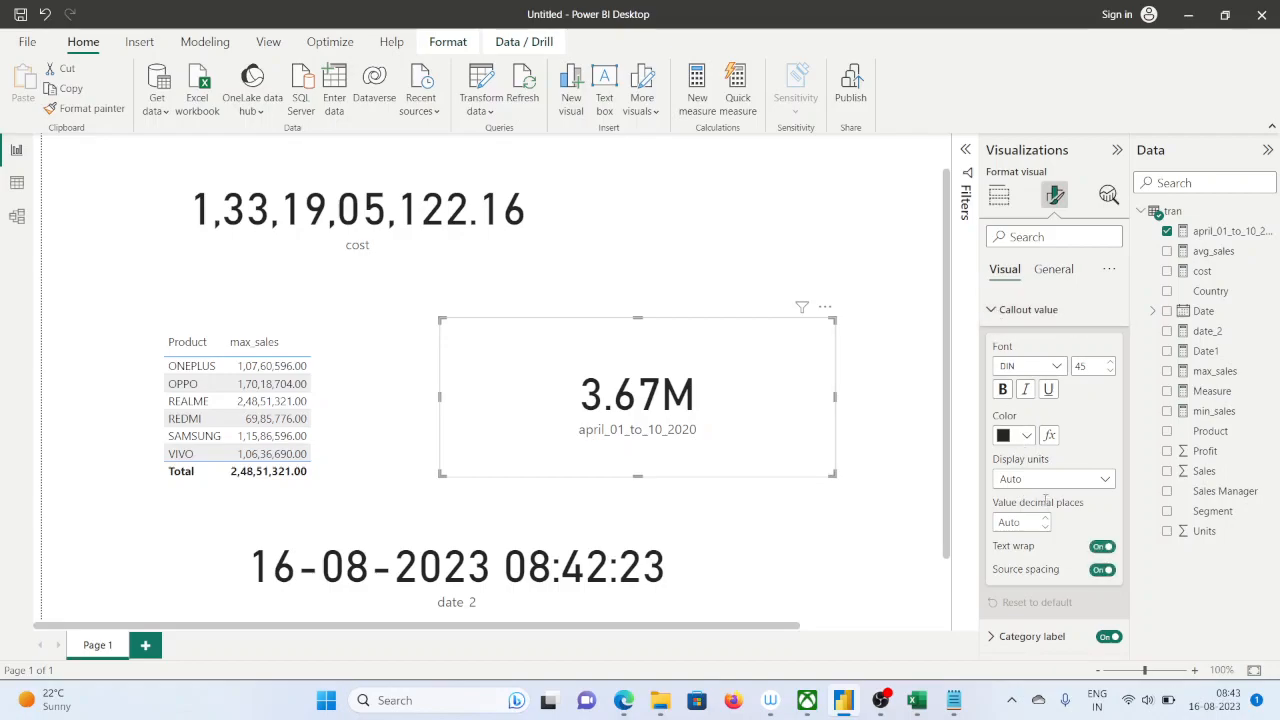
click(1106, 482)
click(1021, 520)
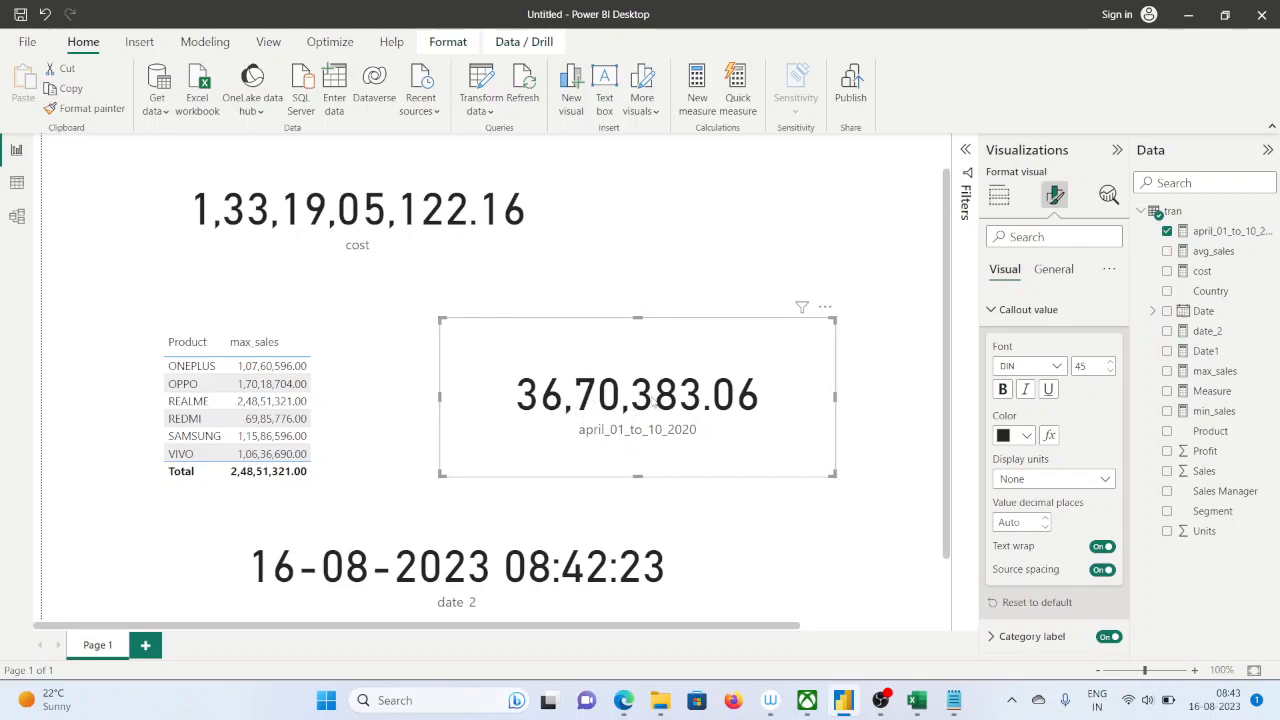
Switch to the Sales_dax workbook in Excel and turn on filtering for the header row of FUNCTIONS_PRACTICE (2)
click(916, 700)
scroll(240, 366, up, 11)
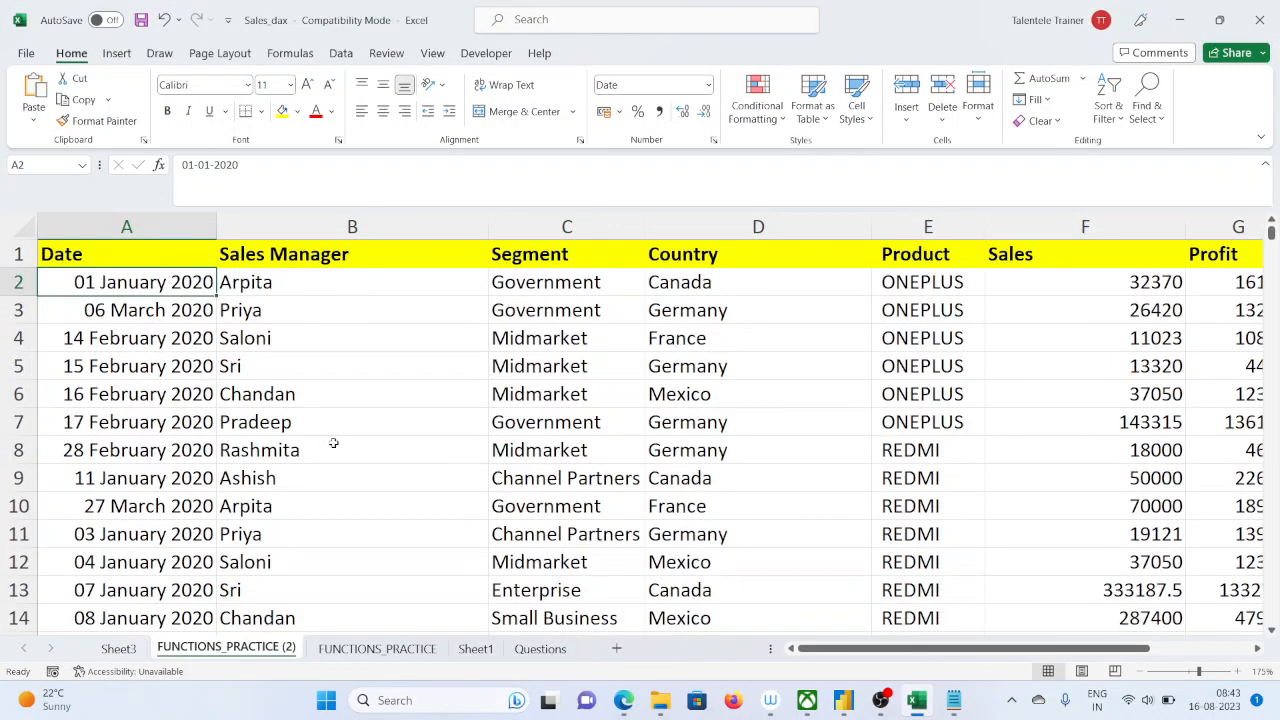
click(60, 255)
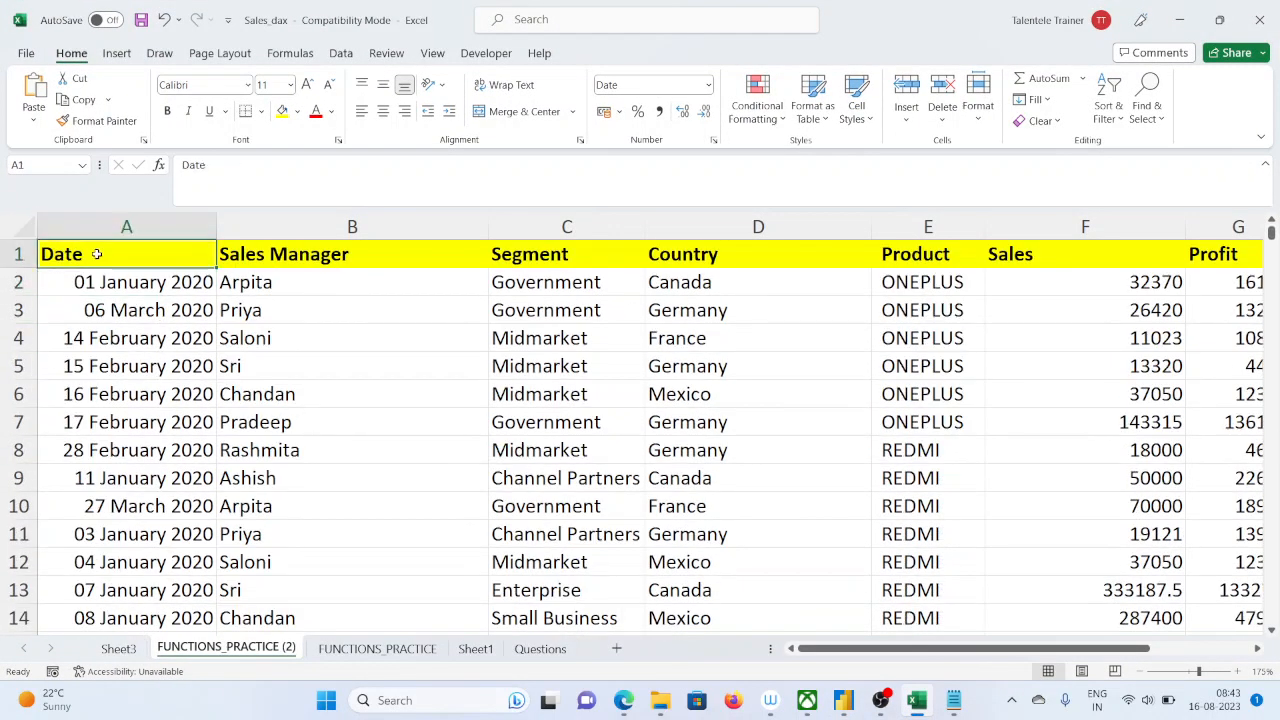
click(345, 54)
click(554, 100)
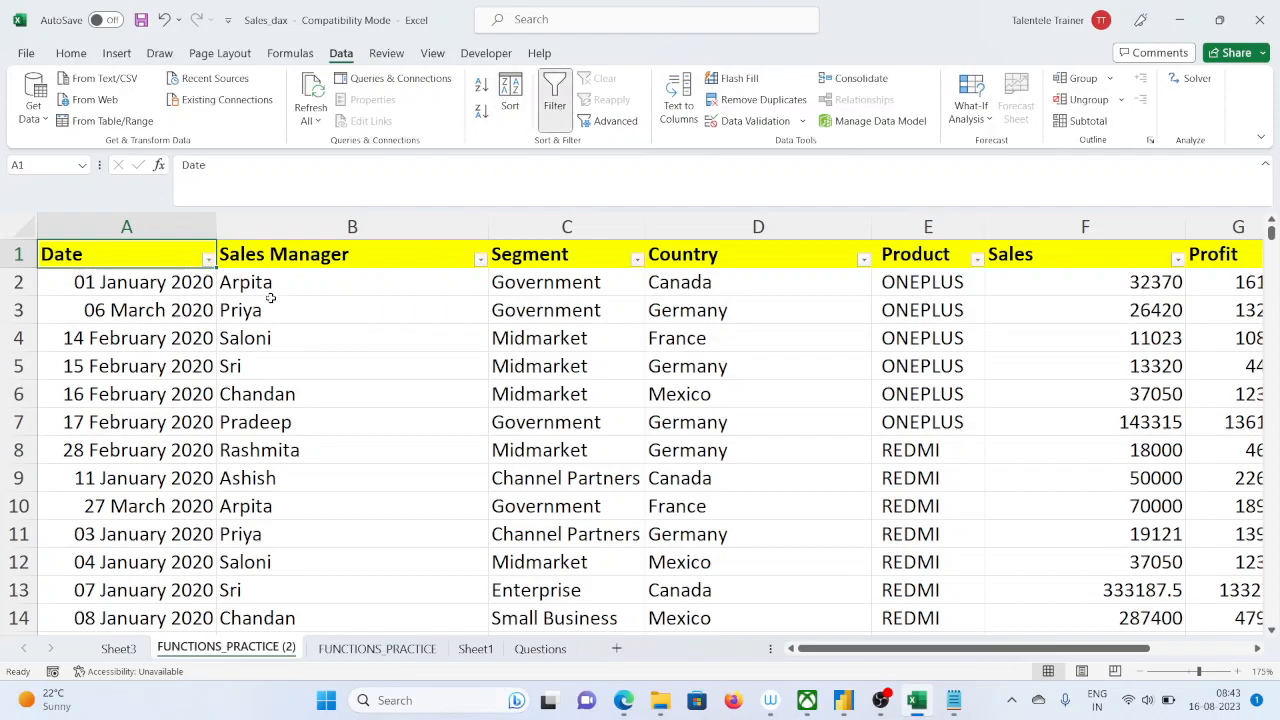
Filter the Date column to show only April 2020
click(208, 259)
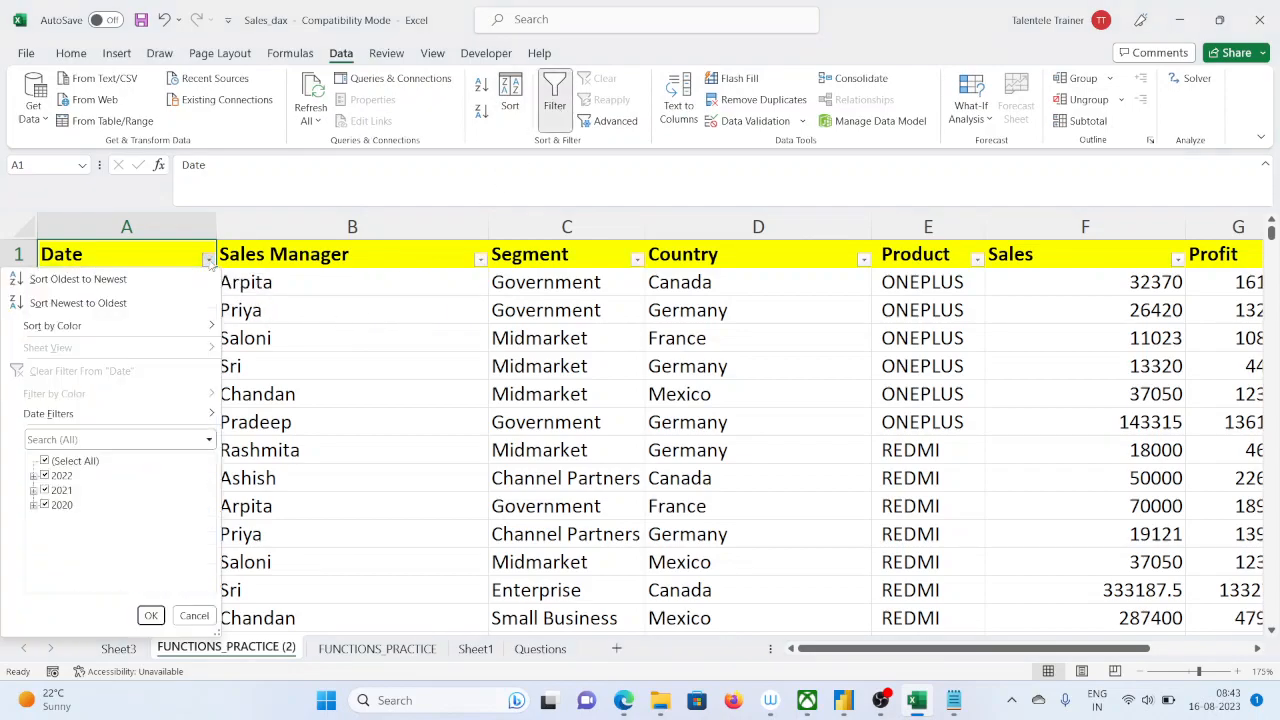
click(44, 461)
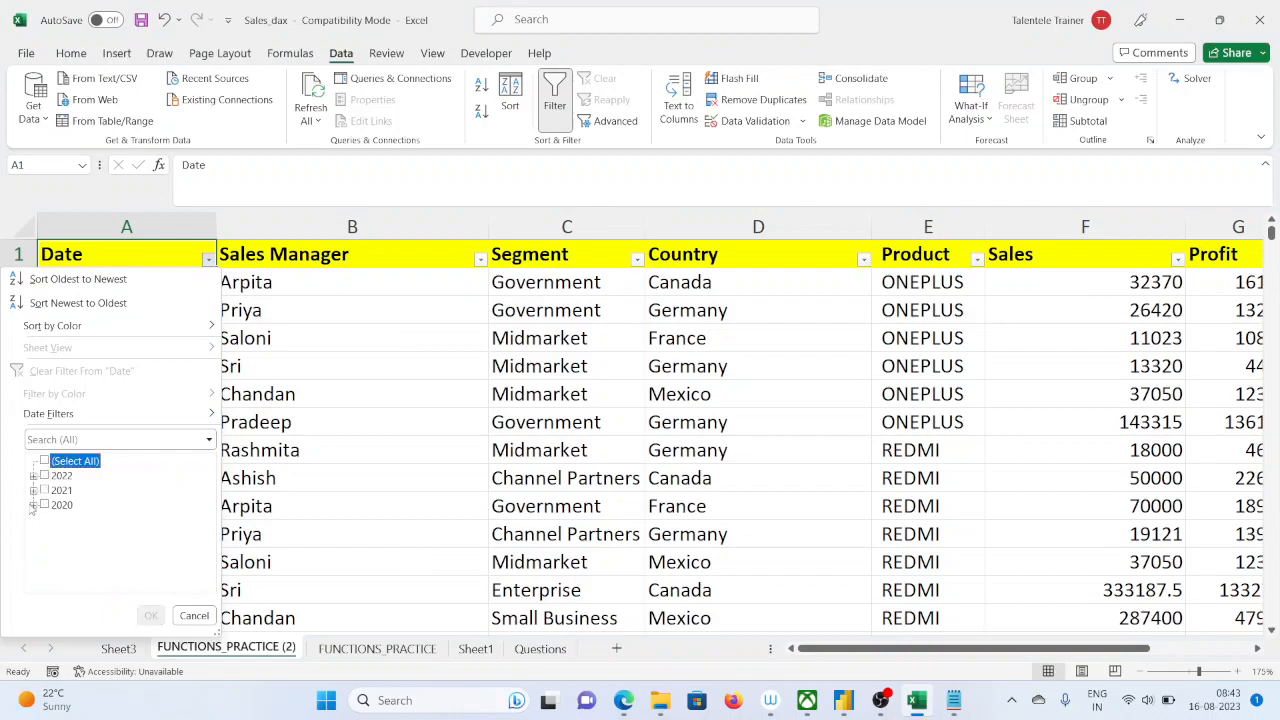
click(33, 505)
click(57, 520)
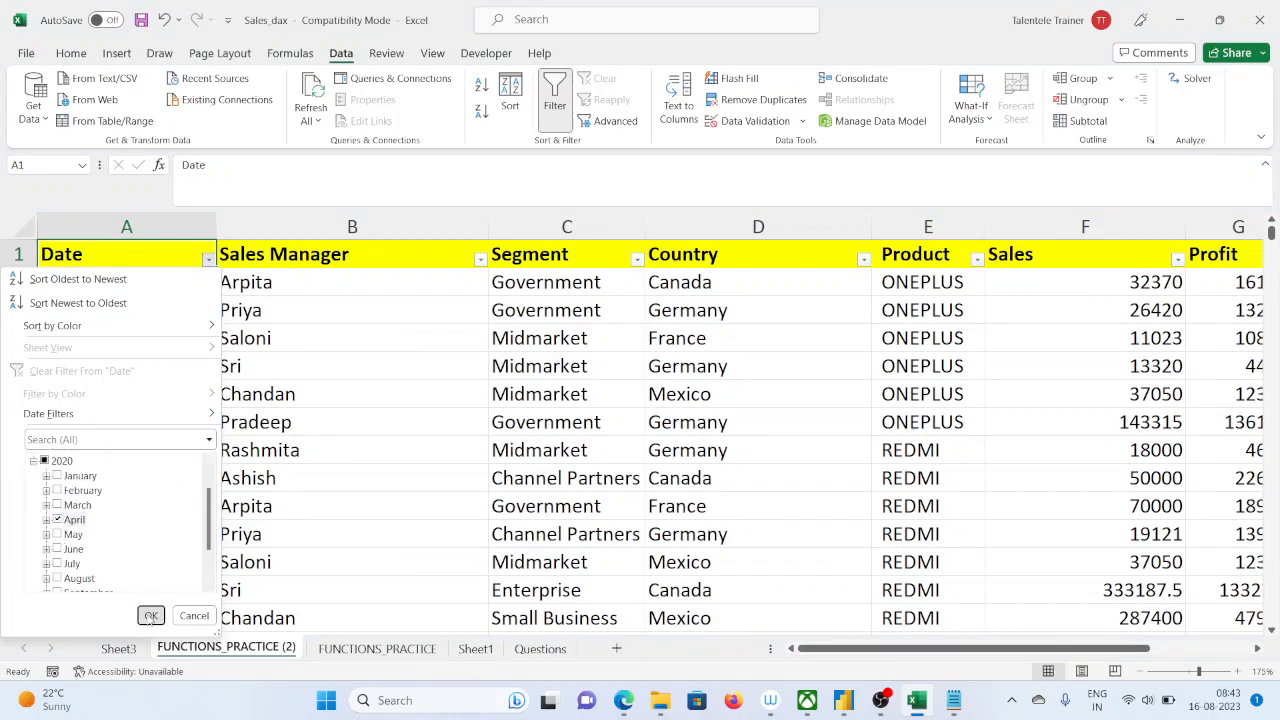
click(150, 616)
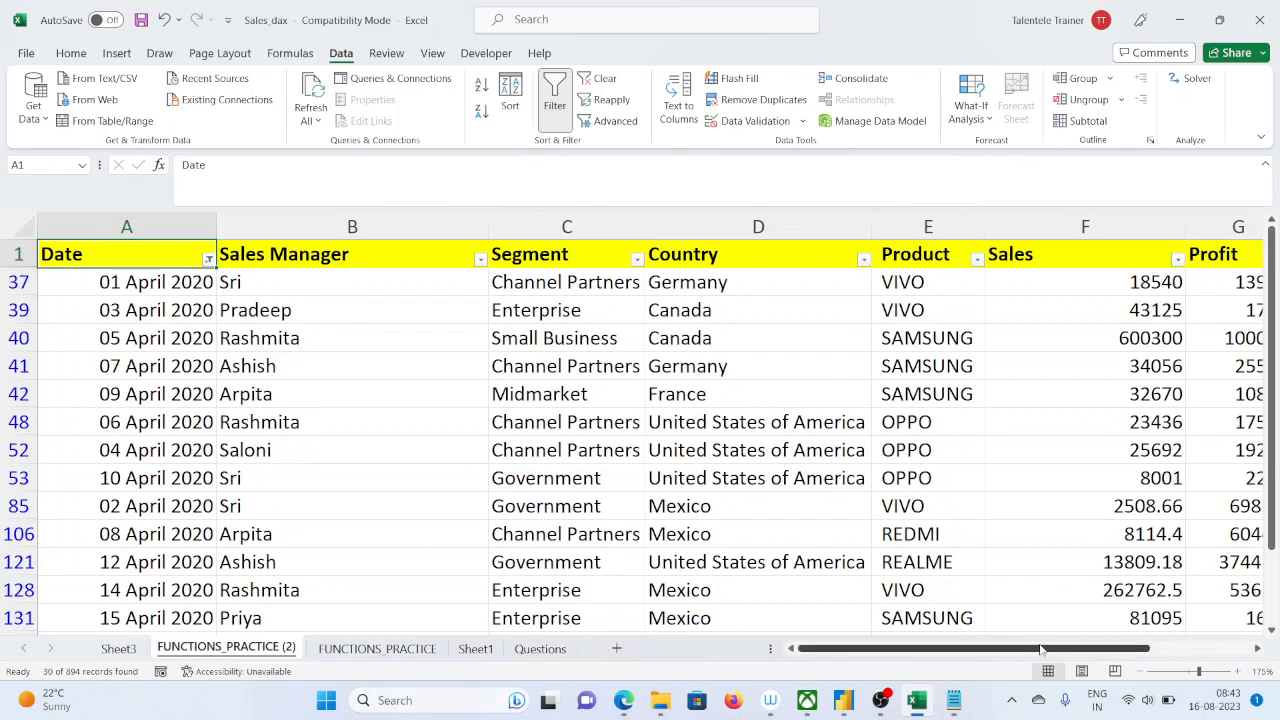
Select the filtered Total sales values from row 37 down to row 278 to check their sum
scroll(1040, 650, right, 2)
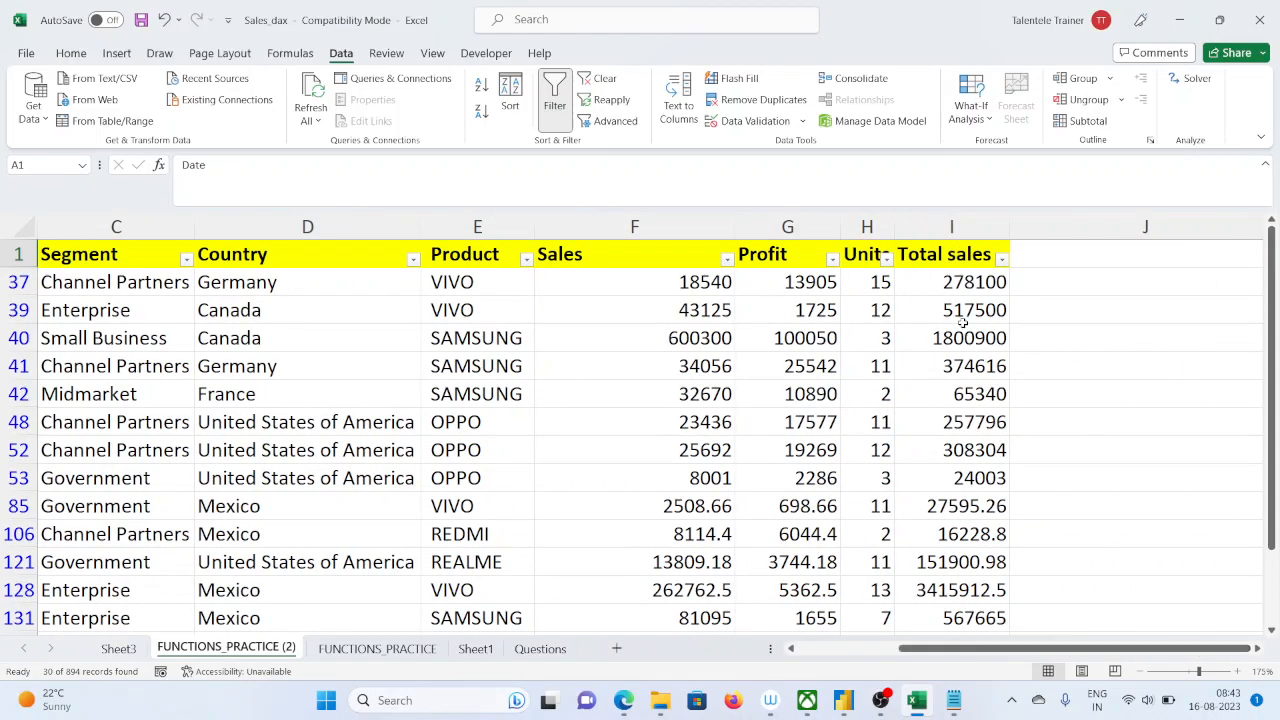
scroll(963, 325, down, 2)
scroll(965, 331, up, 2)
drag(980, 284, 978, 620)
scroll(978, 620, down, 1)
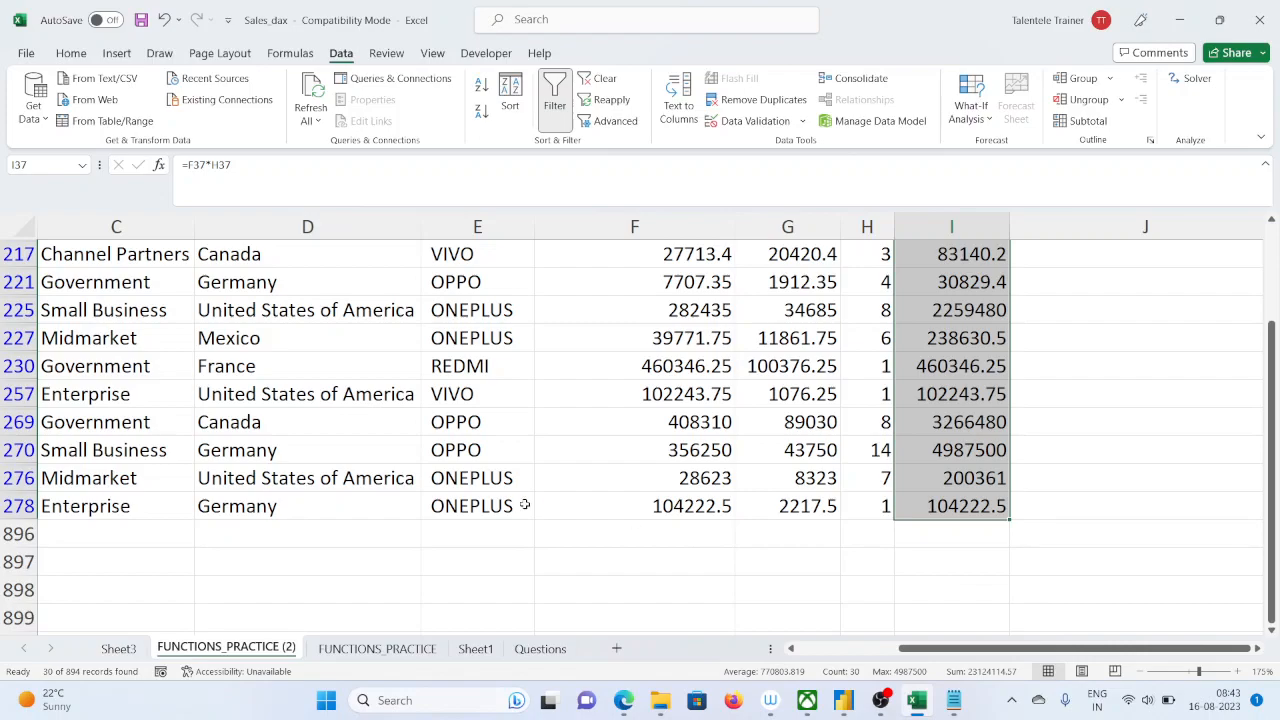
Narrow the Date column's filter to the days 01 through 10 of April 2020
drag(926, 649, 824, 651)
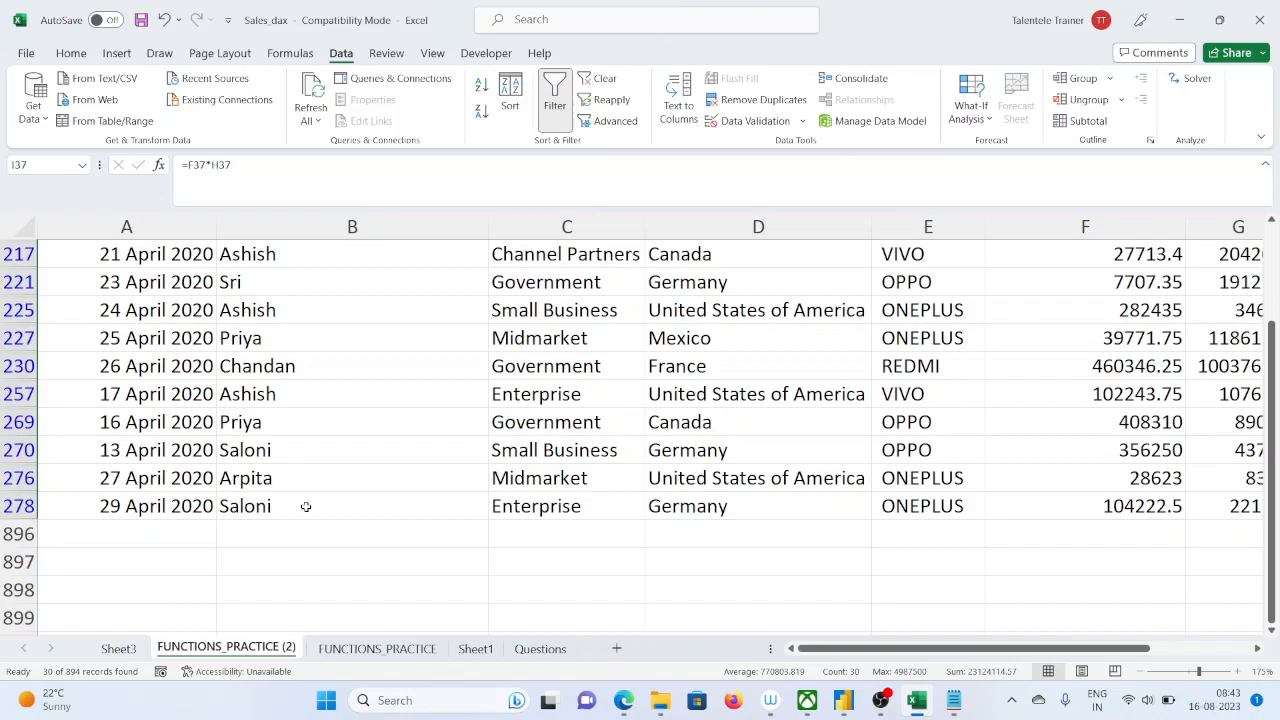
scroll(323, 423, up, 6)
drag(1273, 258, 1273, 233)
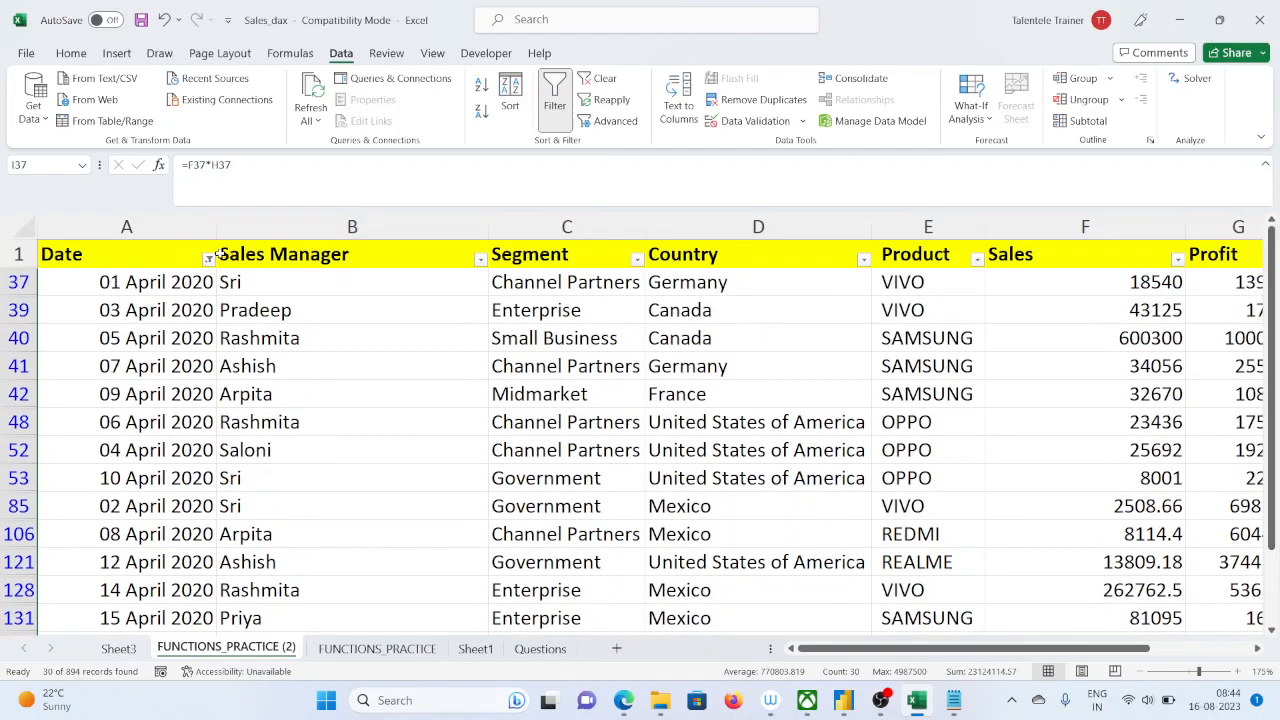
click(209, 259)
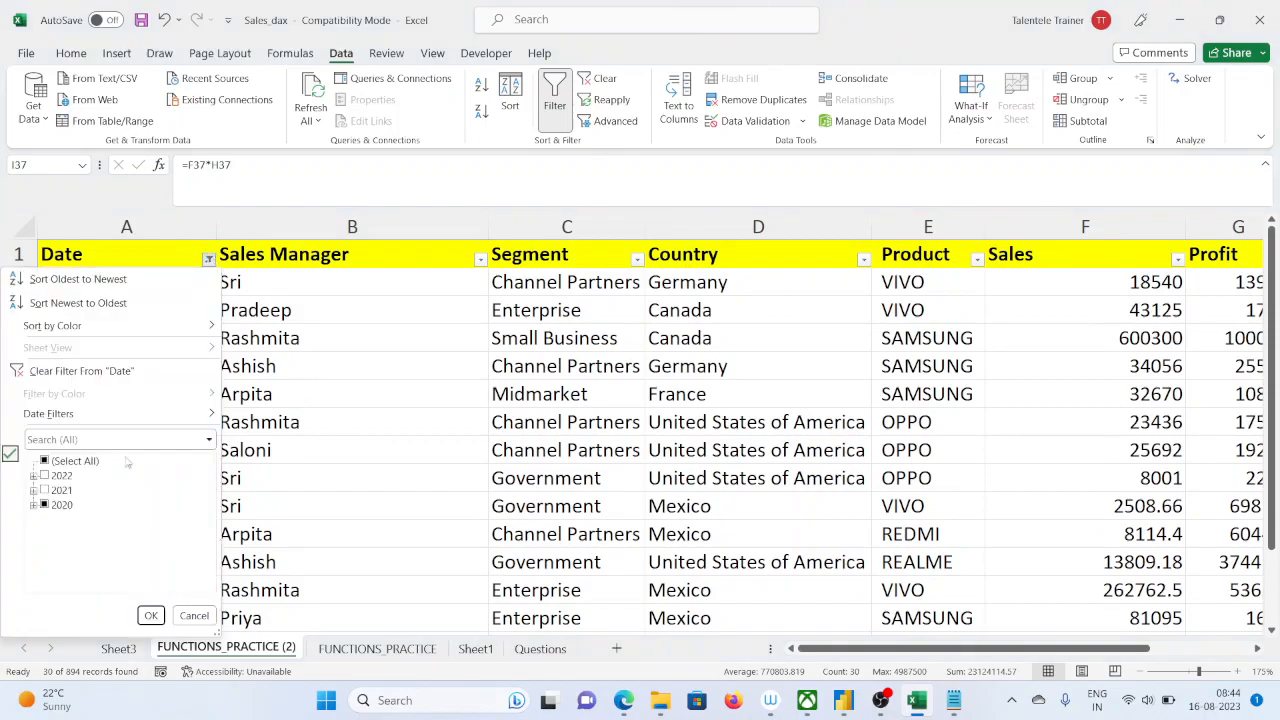
click(33, 505)
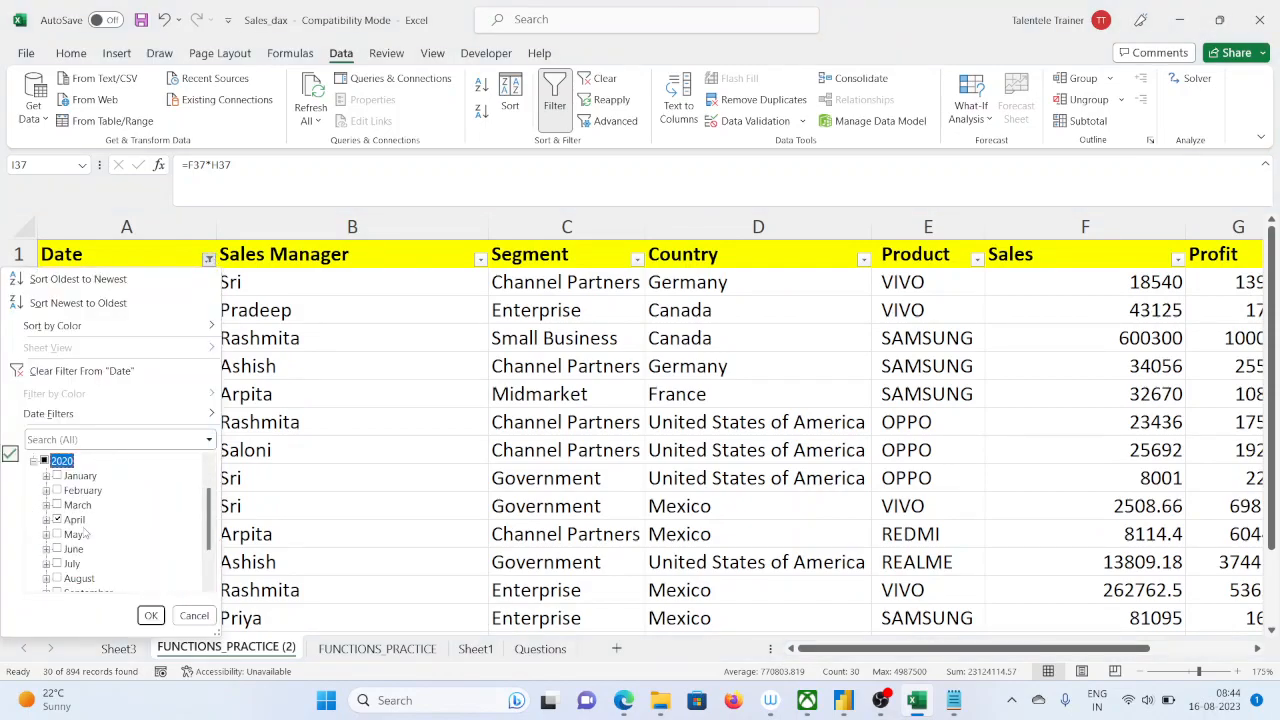
click(46, 520)
scroll(104, 550, down, 3)
scroll(100, 553, up, 3)
click(57, 549)
scroll(70, 545, down, 1)
click(69, 519)
click(69, 534)
scroll(75, 535, down, 2)
click(69, 475)
click(69, 490)
click(69, 504)
click(69, 519)
click(69, 534)
click(69, 549)
click(69, 563)
click(69, 578)
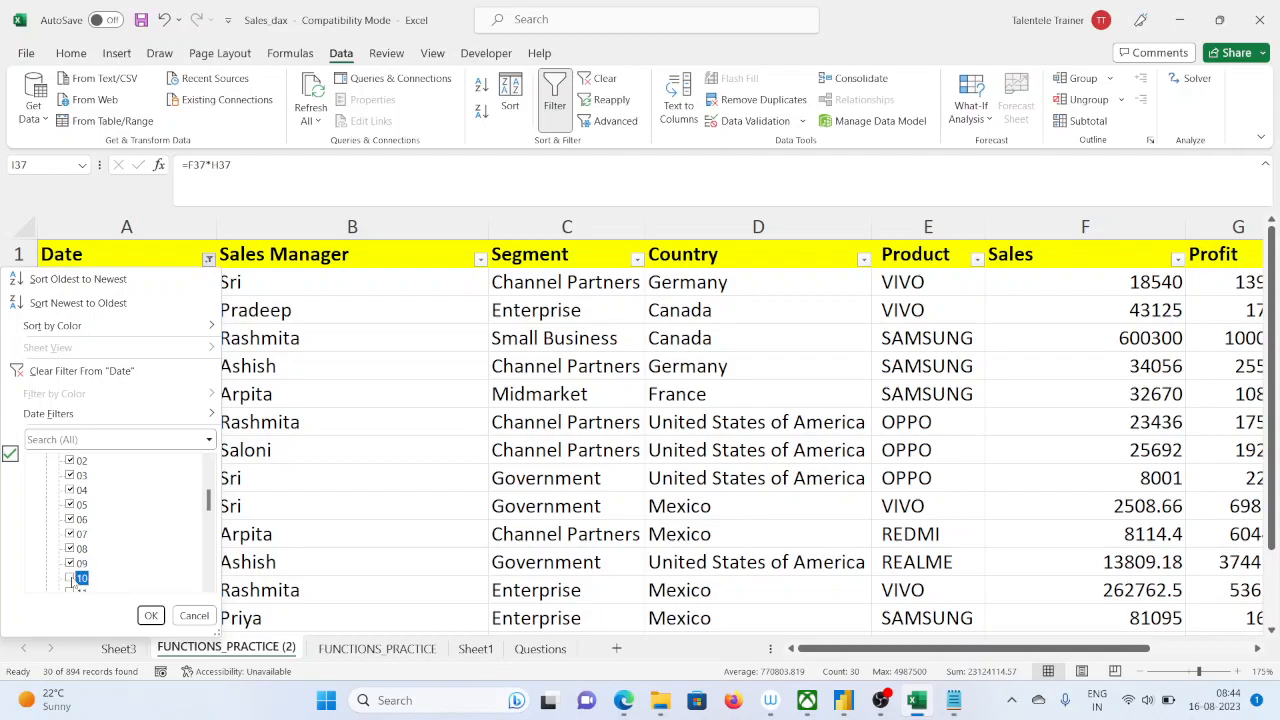
click(151, 615)
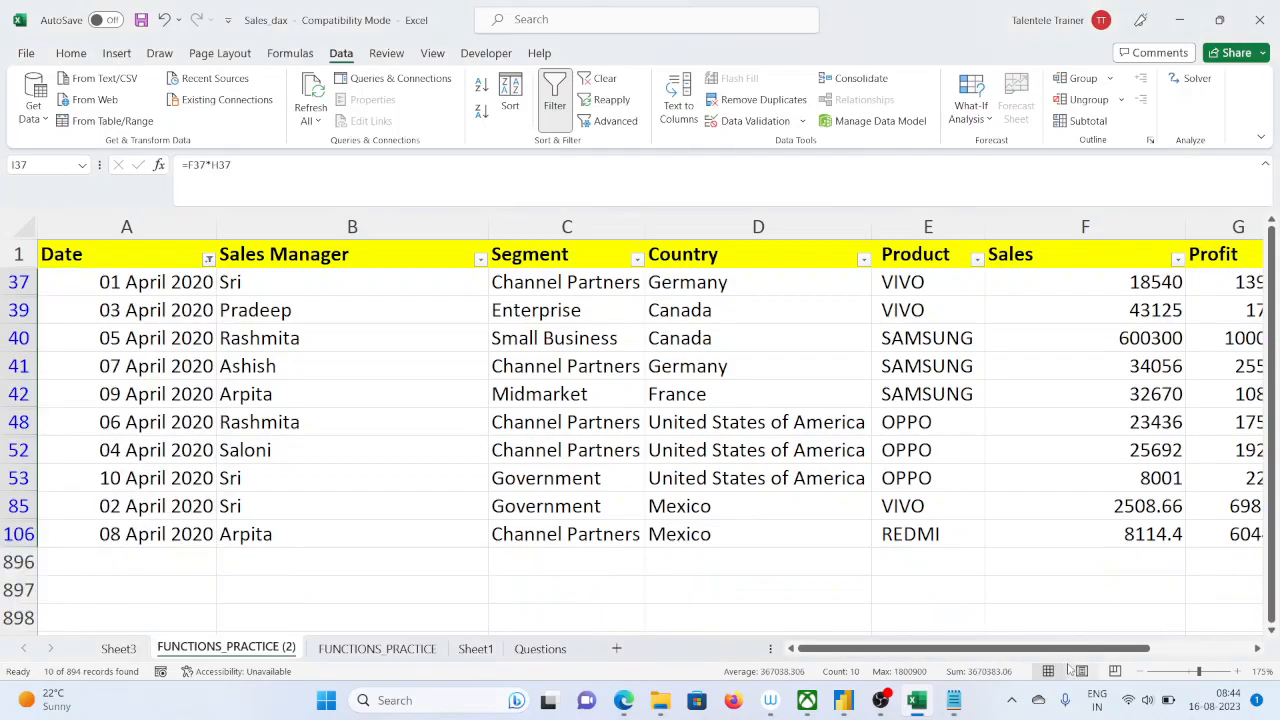
Check the sum of the filtered Total sales values, and switch to Power BI to compare it with the april_01_to_10_2020 card
drag(1127, 645, 1206, 652)
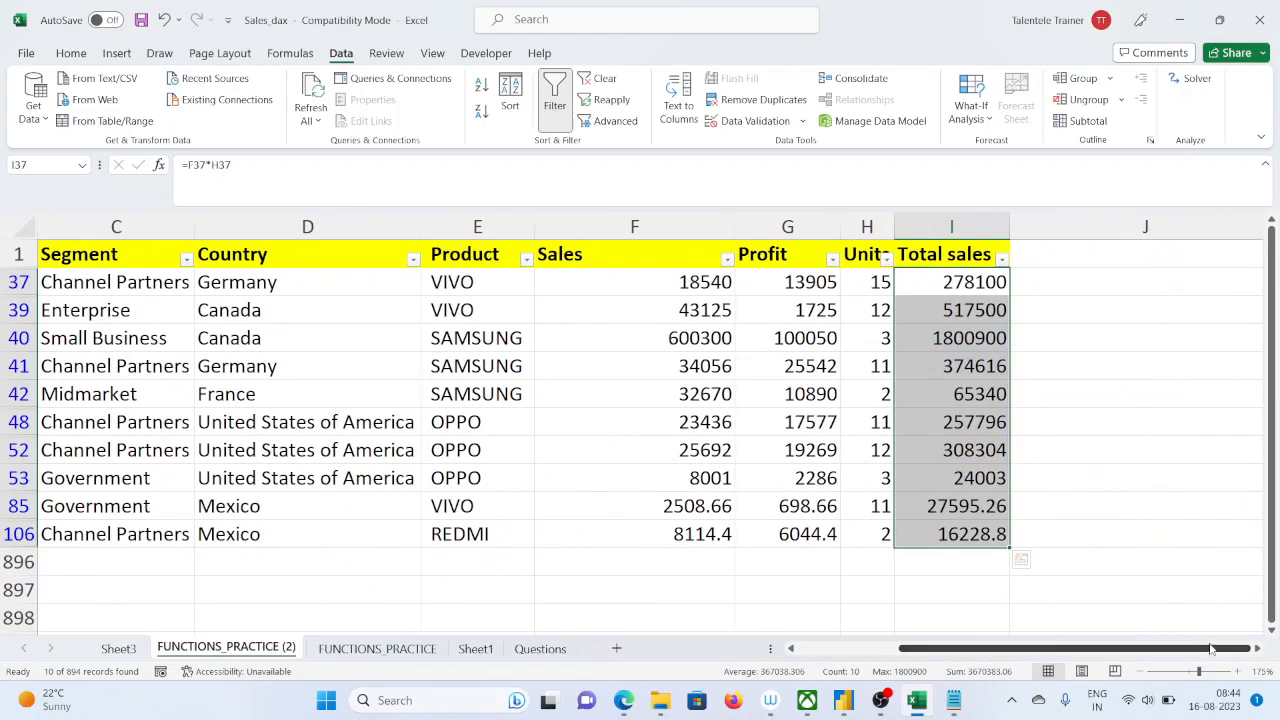
click(990, 676)
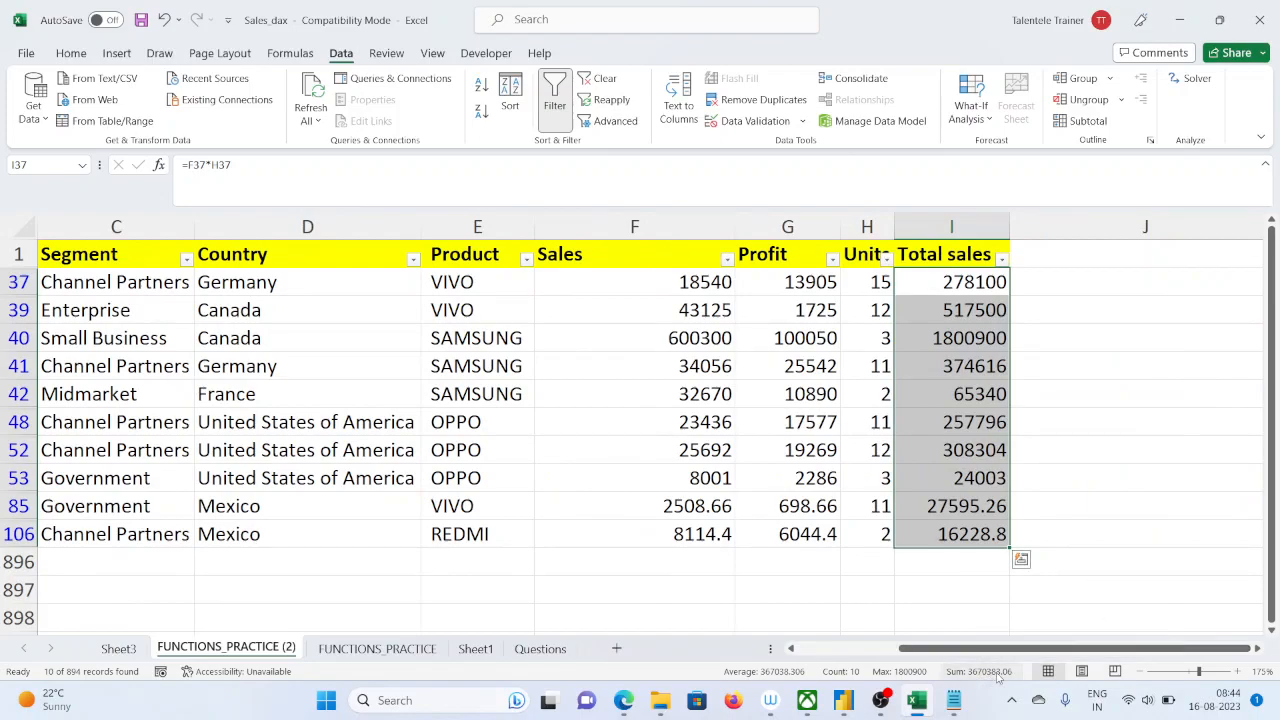
click(843, 700)
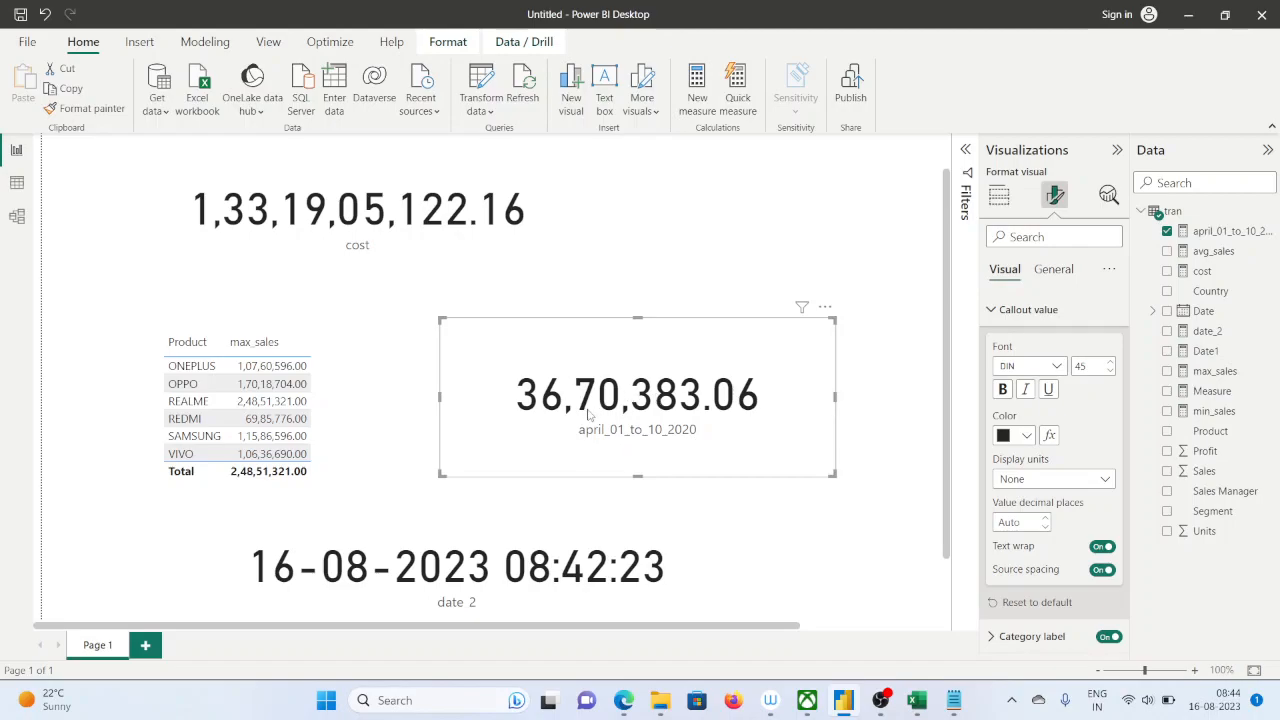
Add a second report page, place an empty table visual on it, and enlarge it in the middle of the page
click(147, 646)
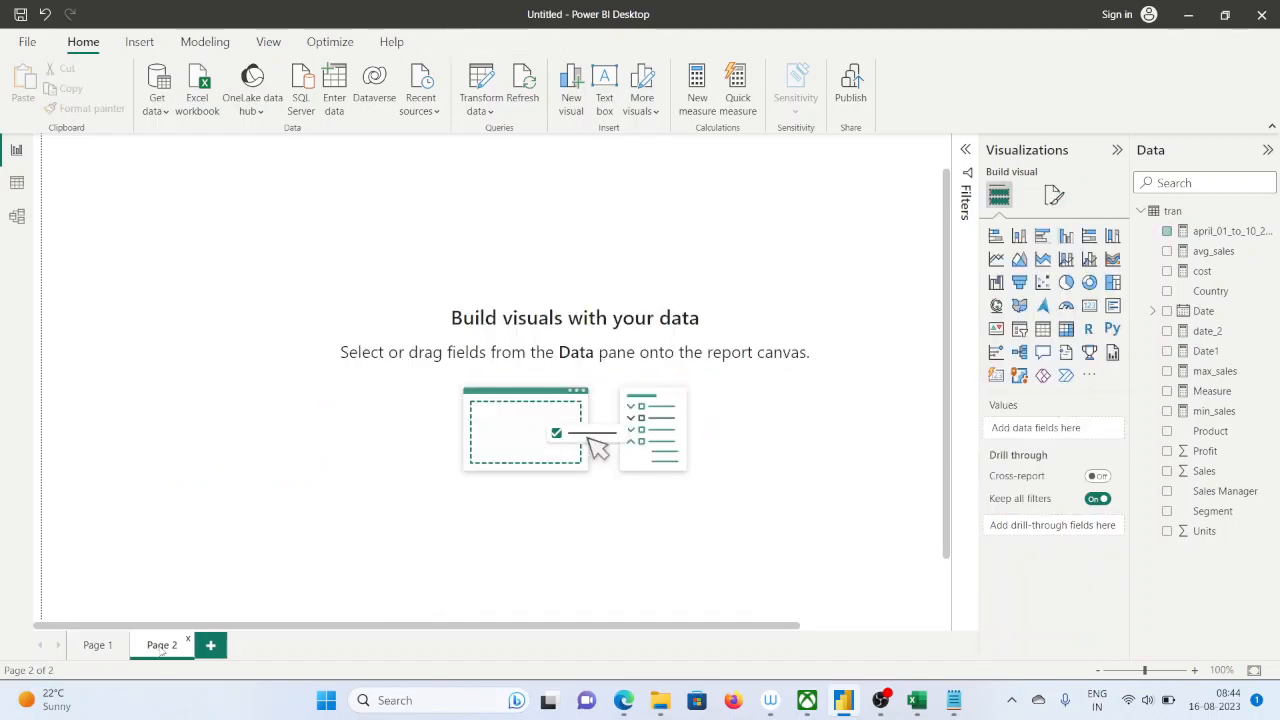
click(1043, 329)
drag(246, 248, 508, 368)
drag(544, 480, 646, 507)
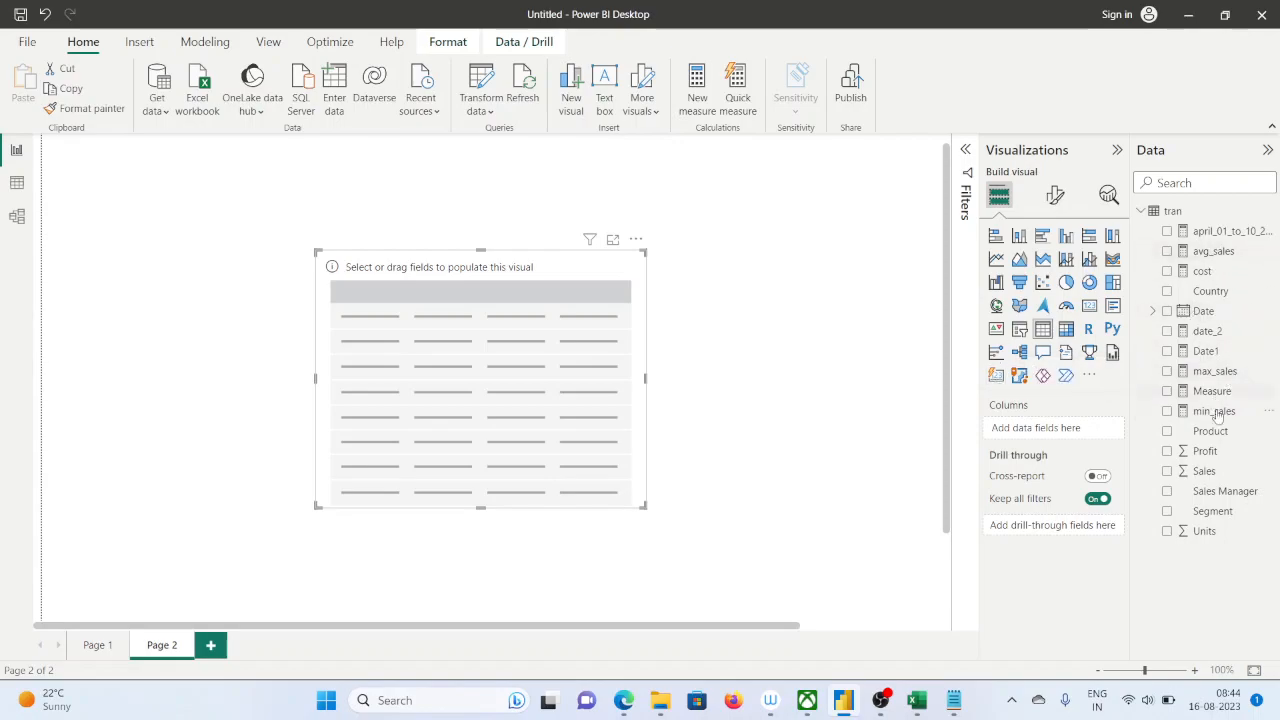
Add the Product field and the april_01_to_10_2020 measure to the table, and widen the visual
drag(1224, 431, 560, 398)
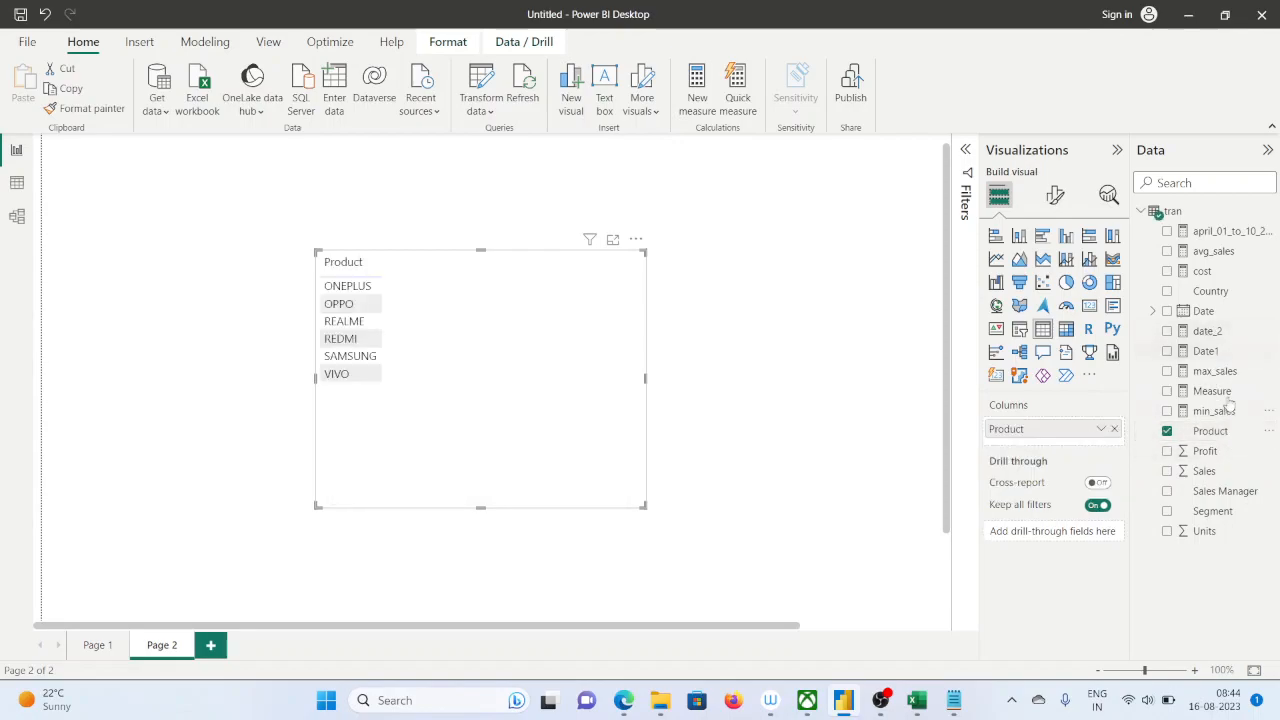
drag(1222, 233, 1030, 448)
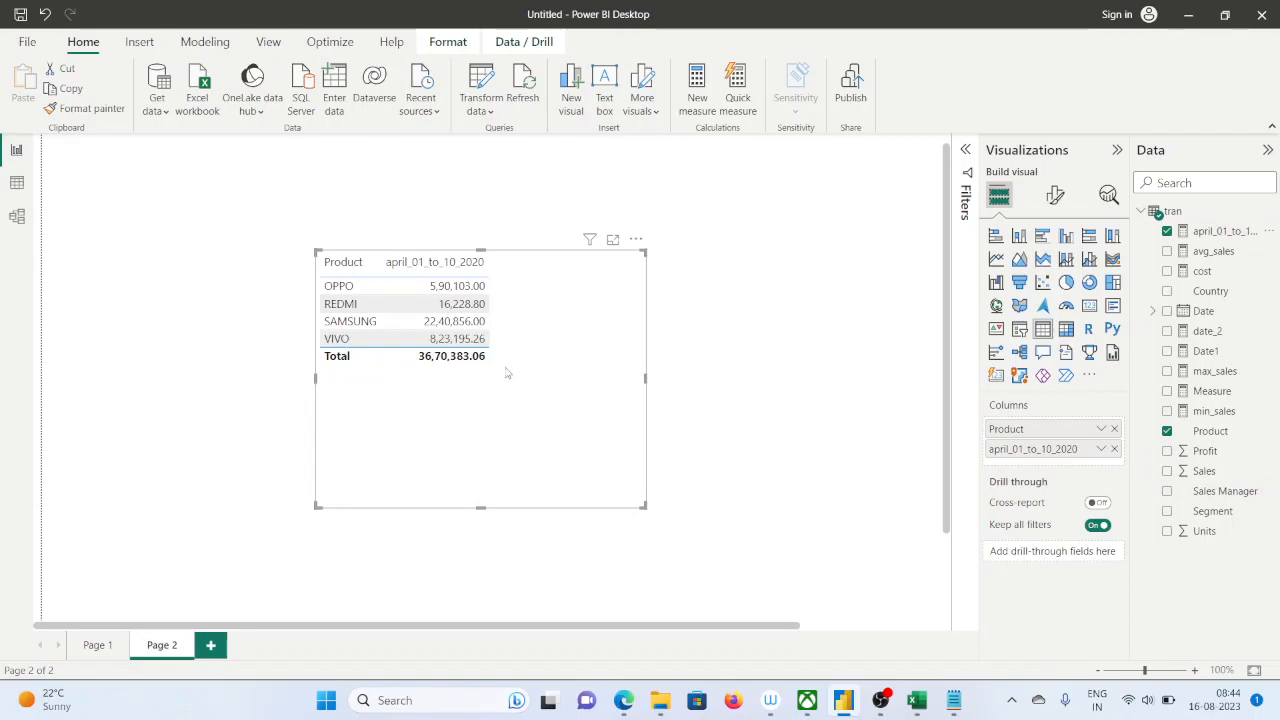
drag(641, 505, 762, 525)
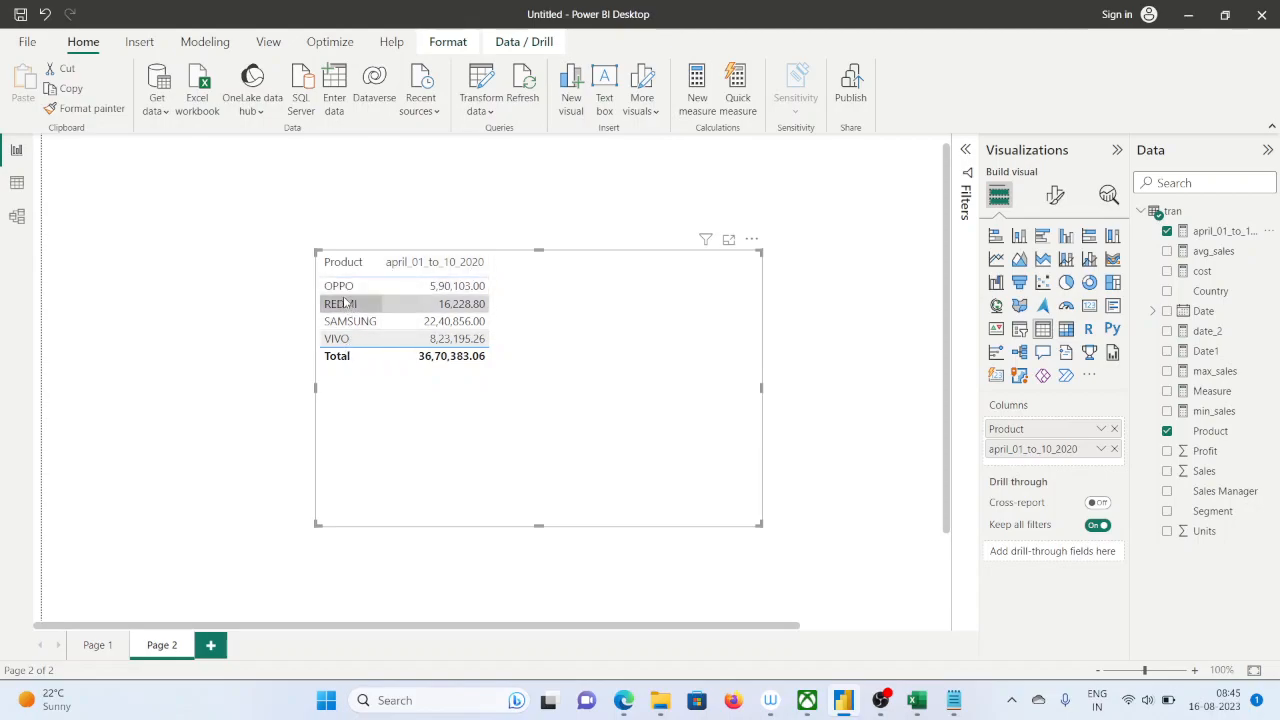
Compare the table's products with the OPPO, REDMI, SAMSUNG and VIVO rows in the filtered Excel sheet, and return to Power BI
click(915, 700)
click(466, 460)
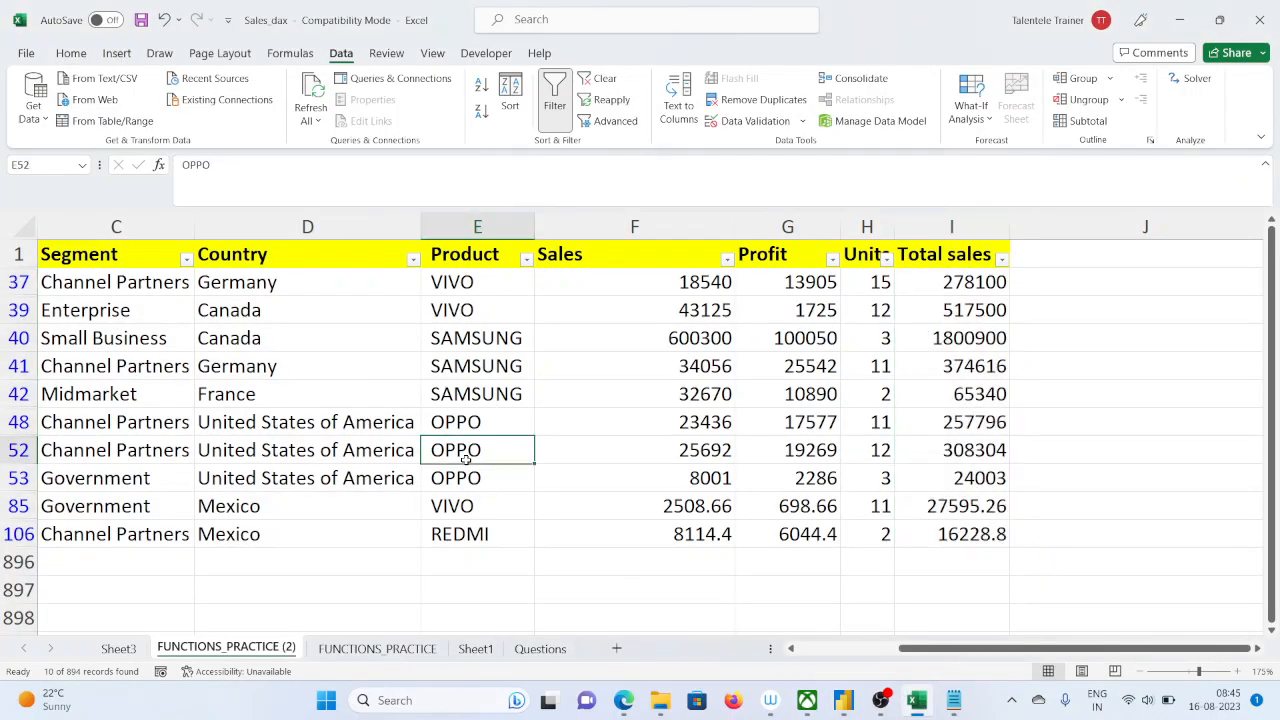
click(466, 534)
click(467, 390)
click(449, 314)
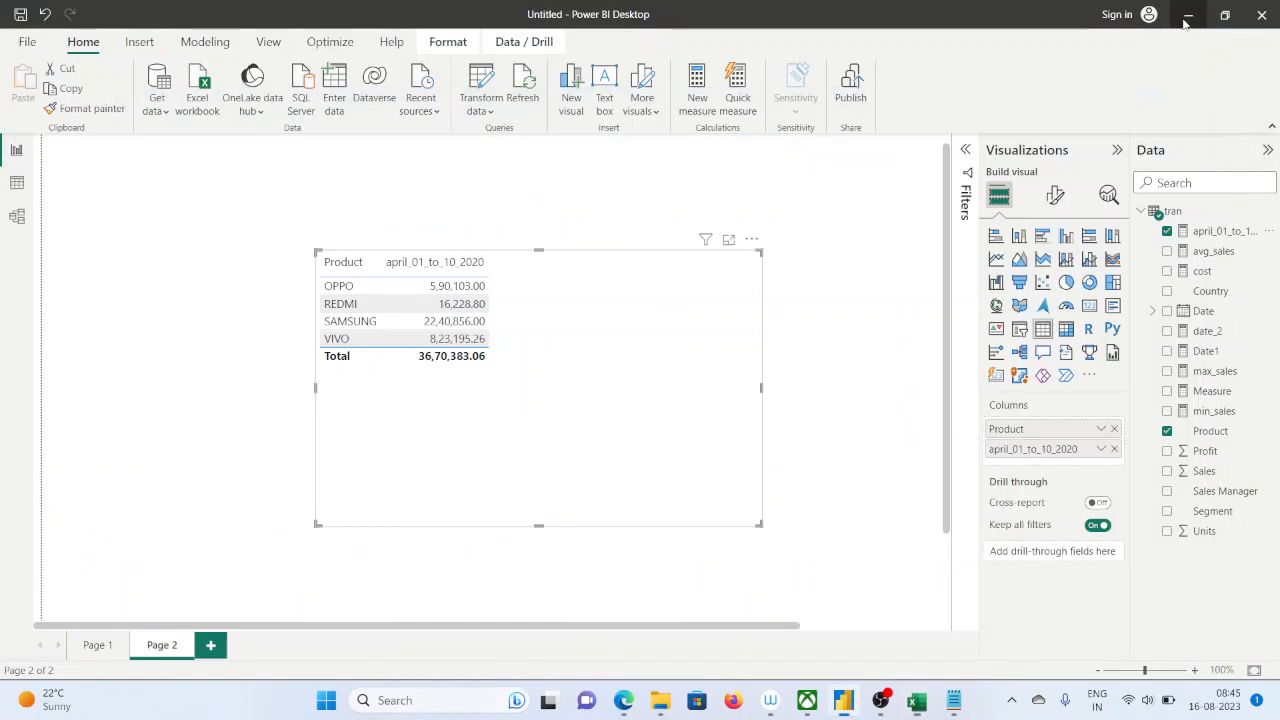
click(1180, 19)
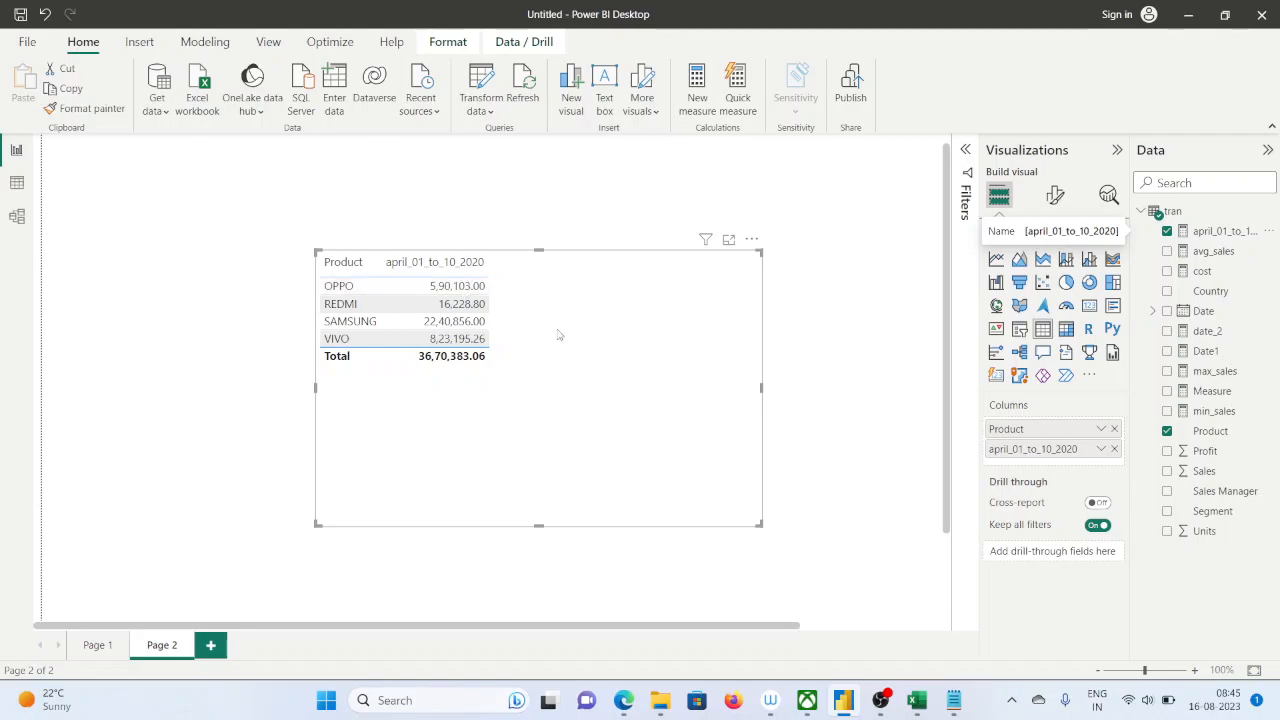
Shift the table toward the page's left edge, replace april_01_to_10_2020 with the cost measure, and shrink the visual to fit its columns
drag(563, 317, 352, 277)
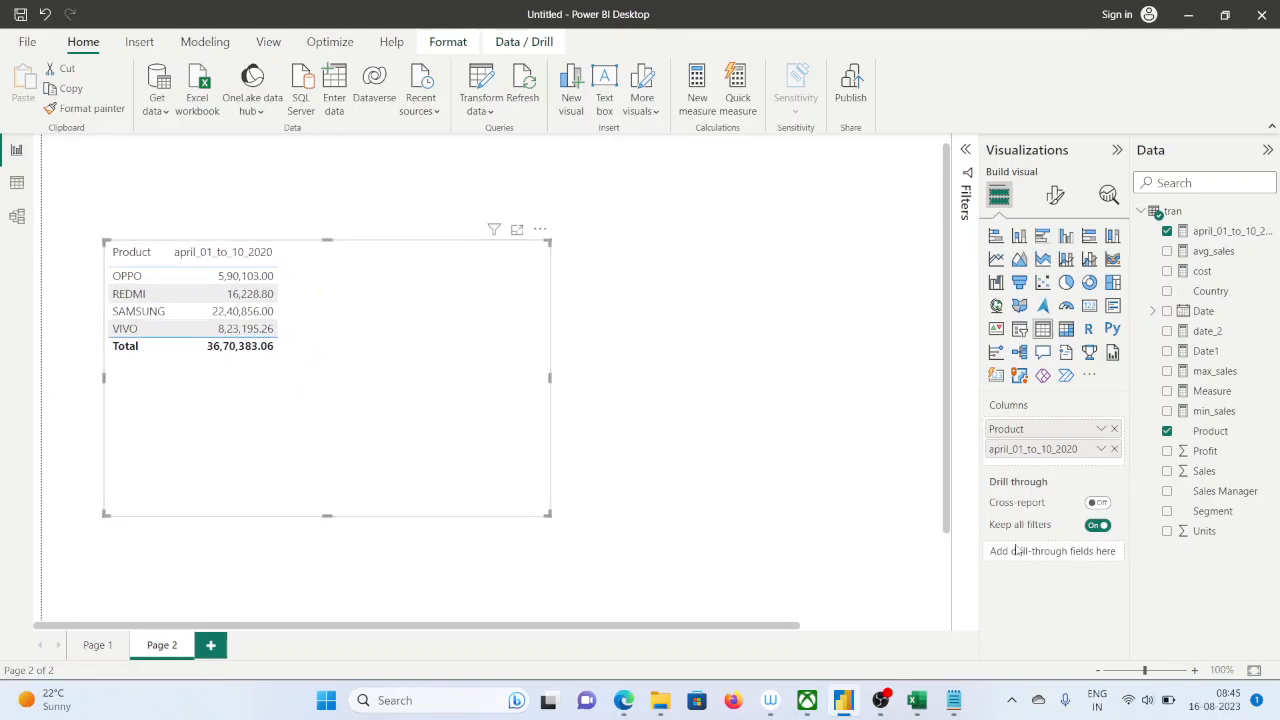
click(1114, 449)
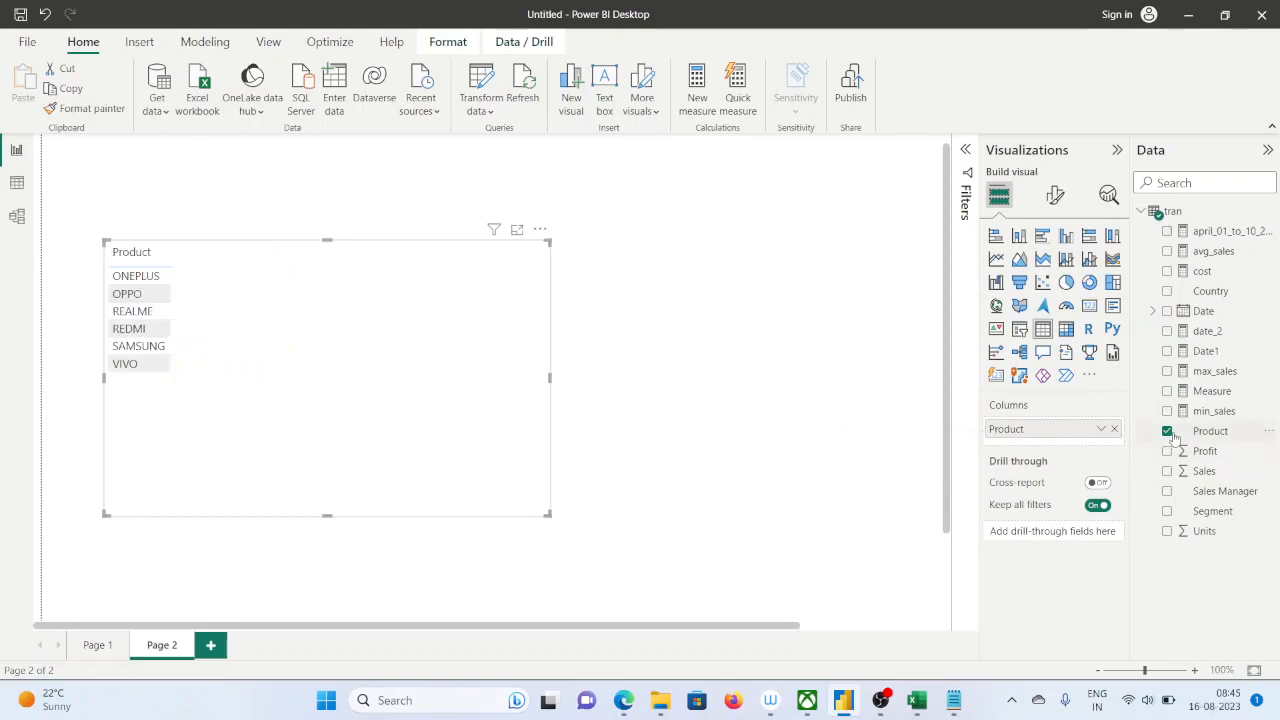
drag(1205, 268, 1052, 440)
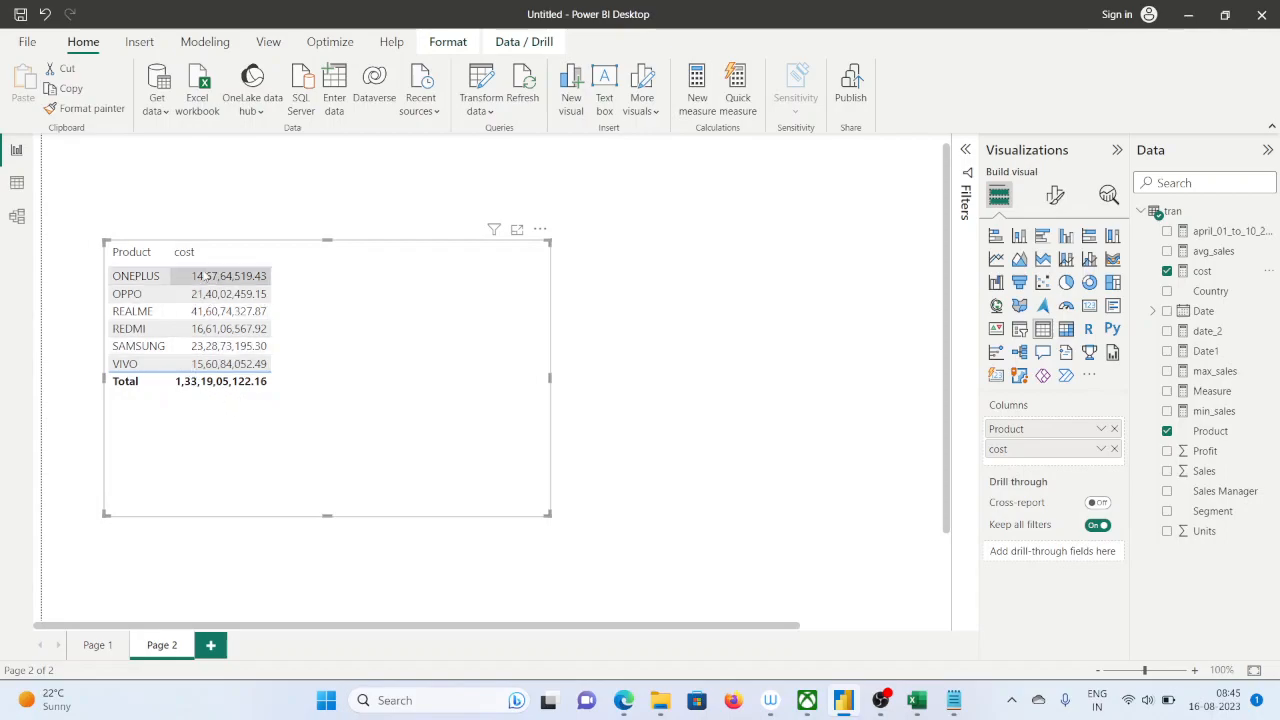
drag(549, 516, 281, 462)
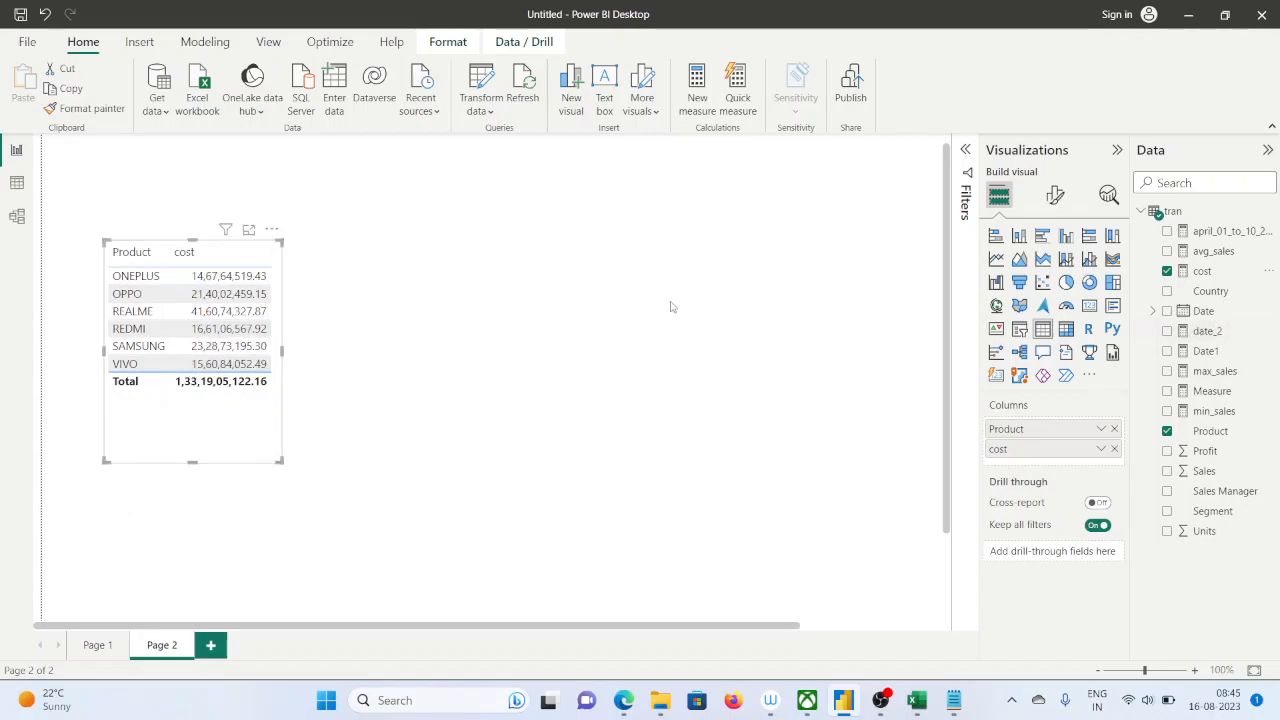
Add a slicer beside the cost table and assign the Date field to it
click(760, 250)
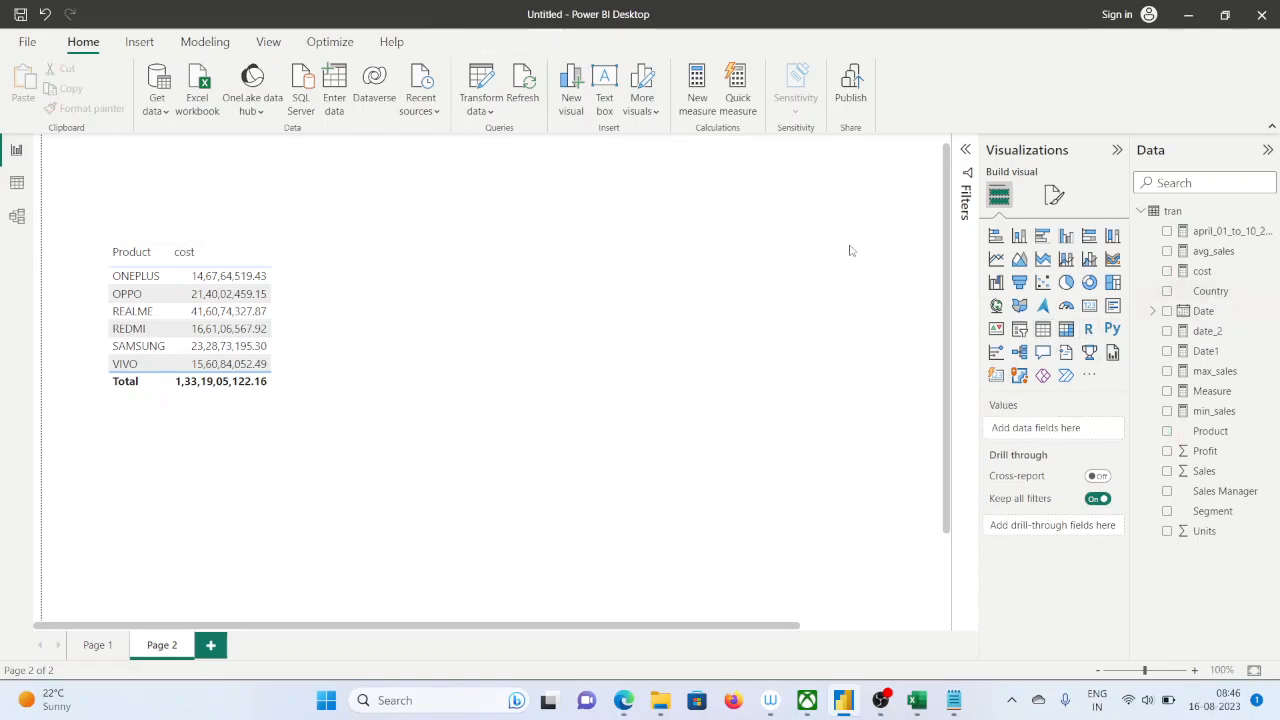
click(1019, 330)
drag(163, 500, 586, 287)
scroll(786, 492, up, 1)
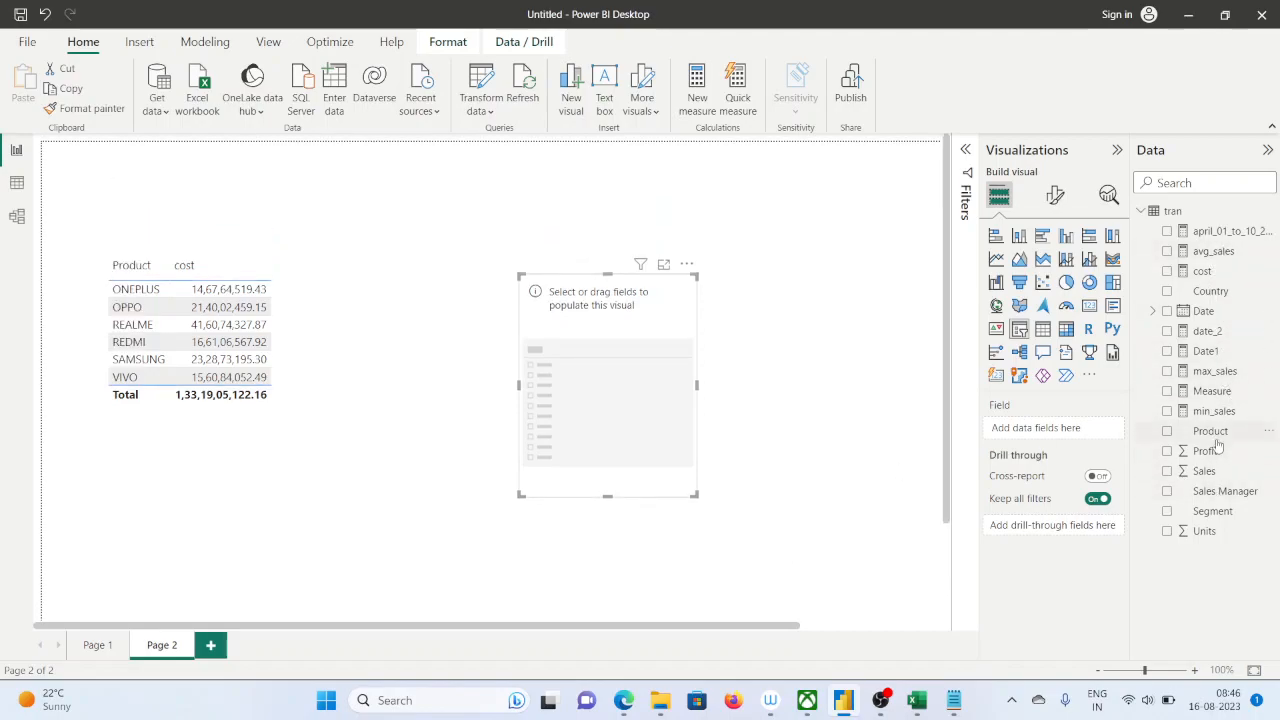
drag(1203, 313, 1041, 429)
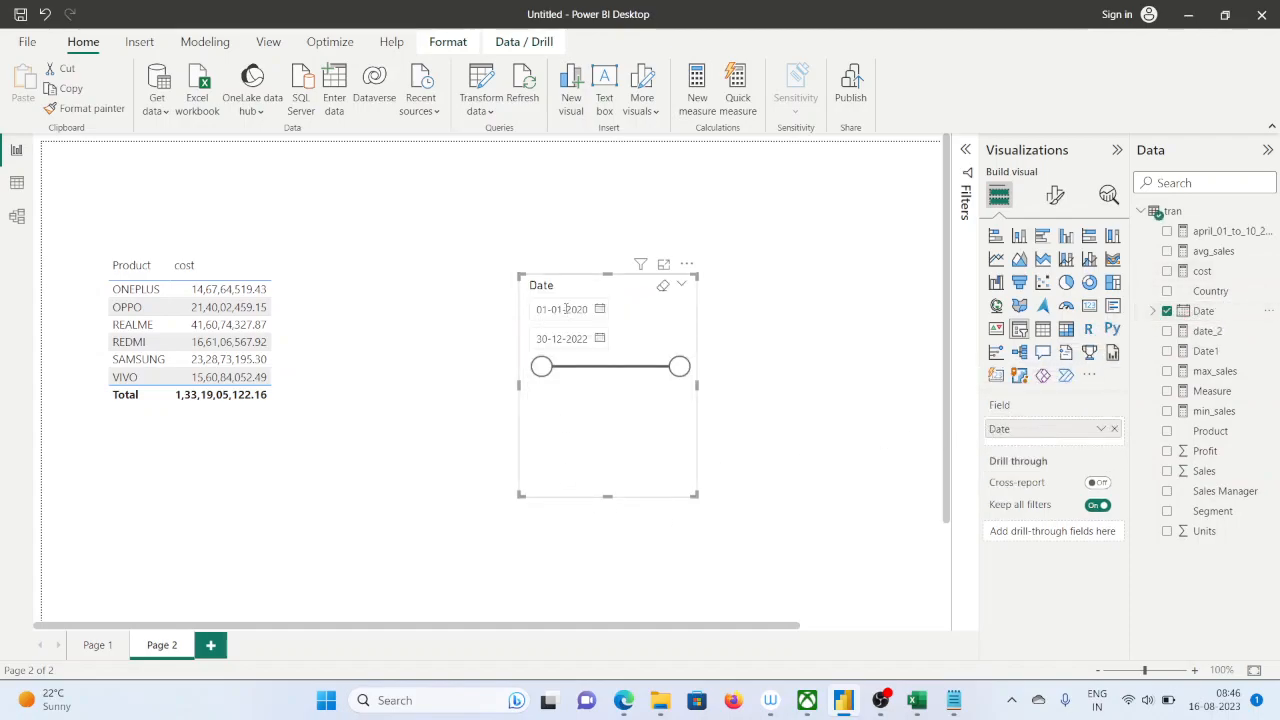
Set the Date slicer's range from 01-04-2020 to 10-04-2020
drag(558, 309, 563, 311)
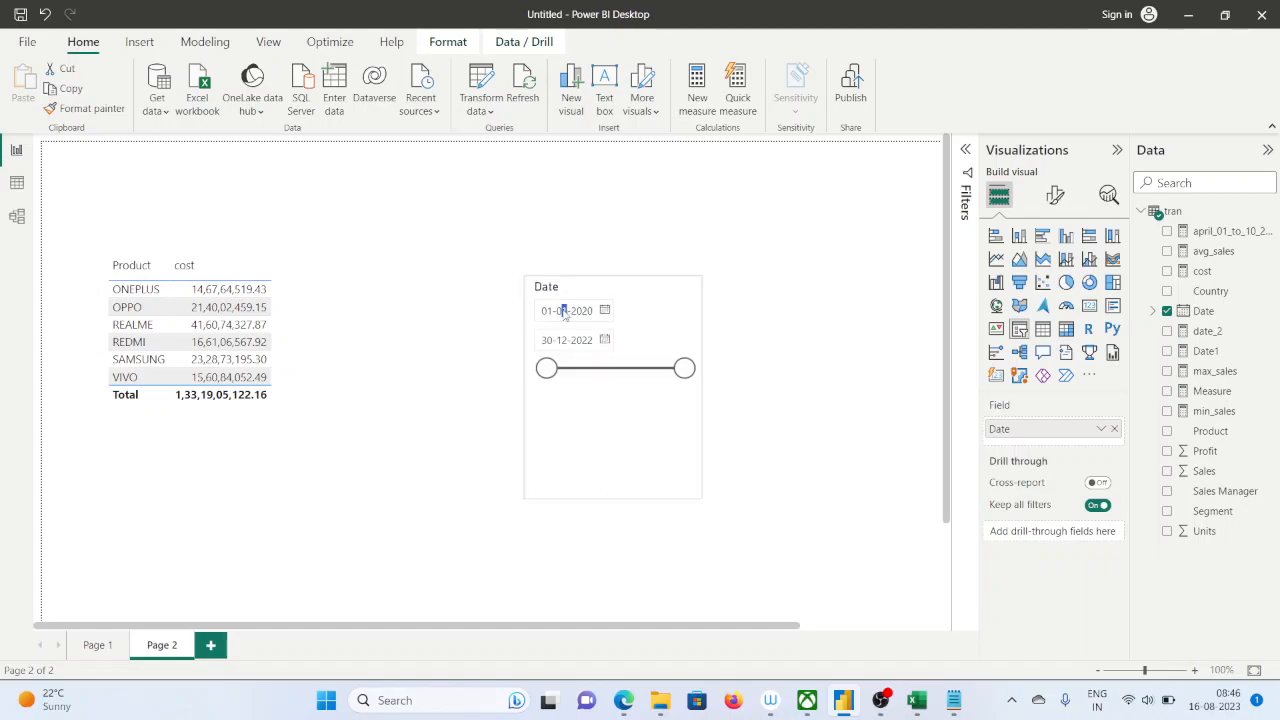
text(3)
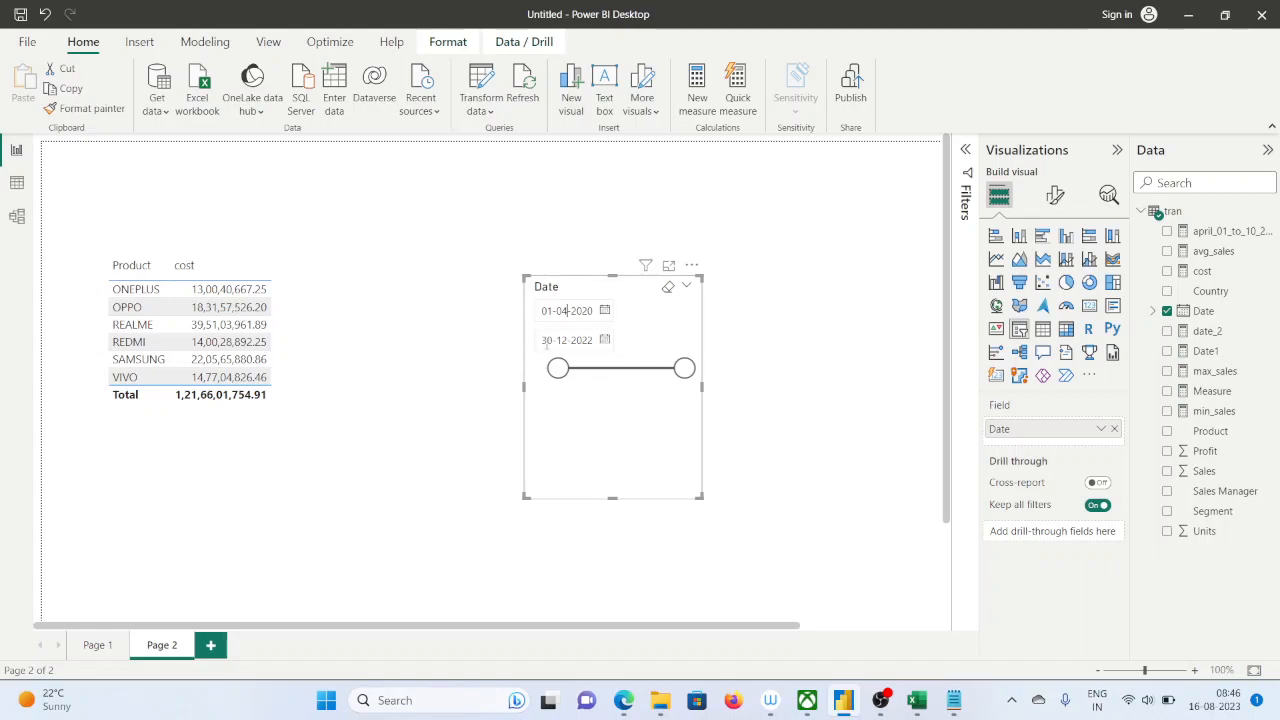
drag(550, 342, 538, 333)
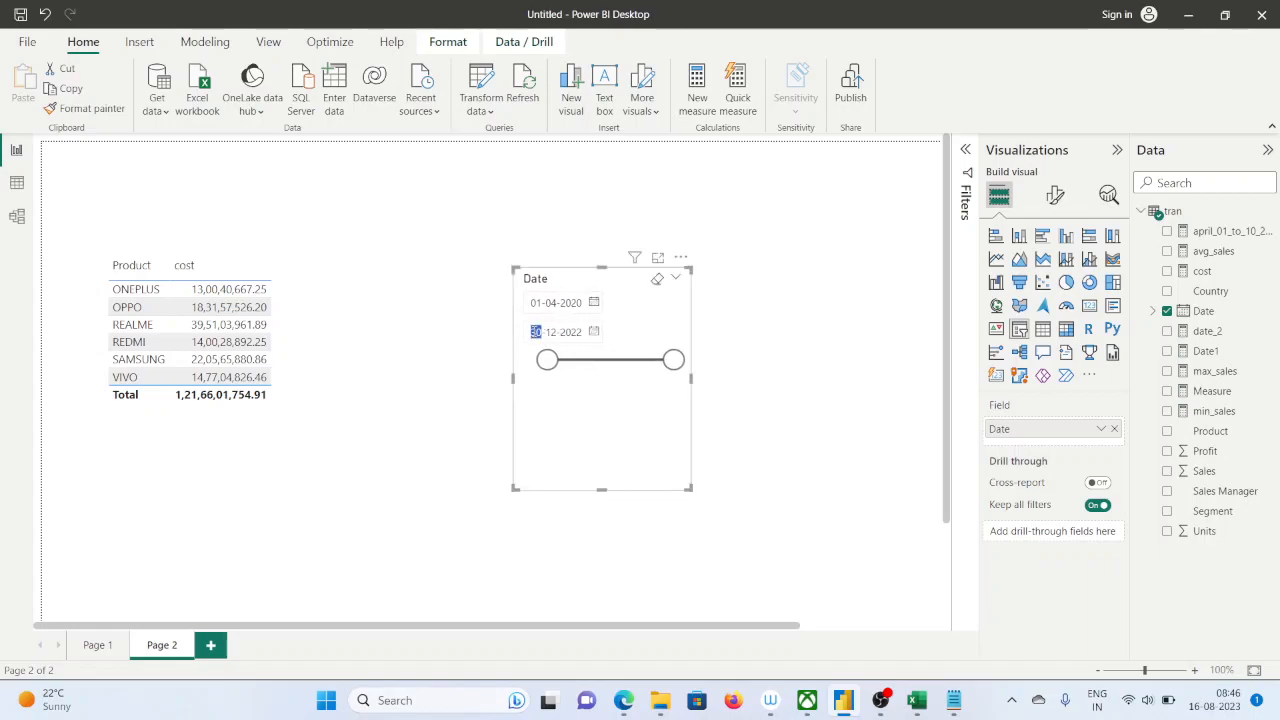
text(10)
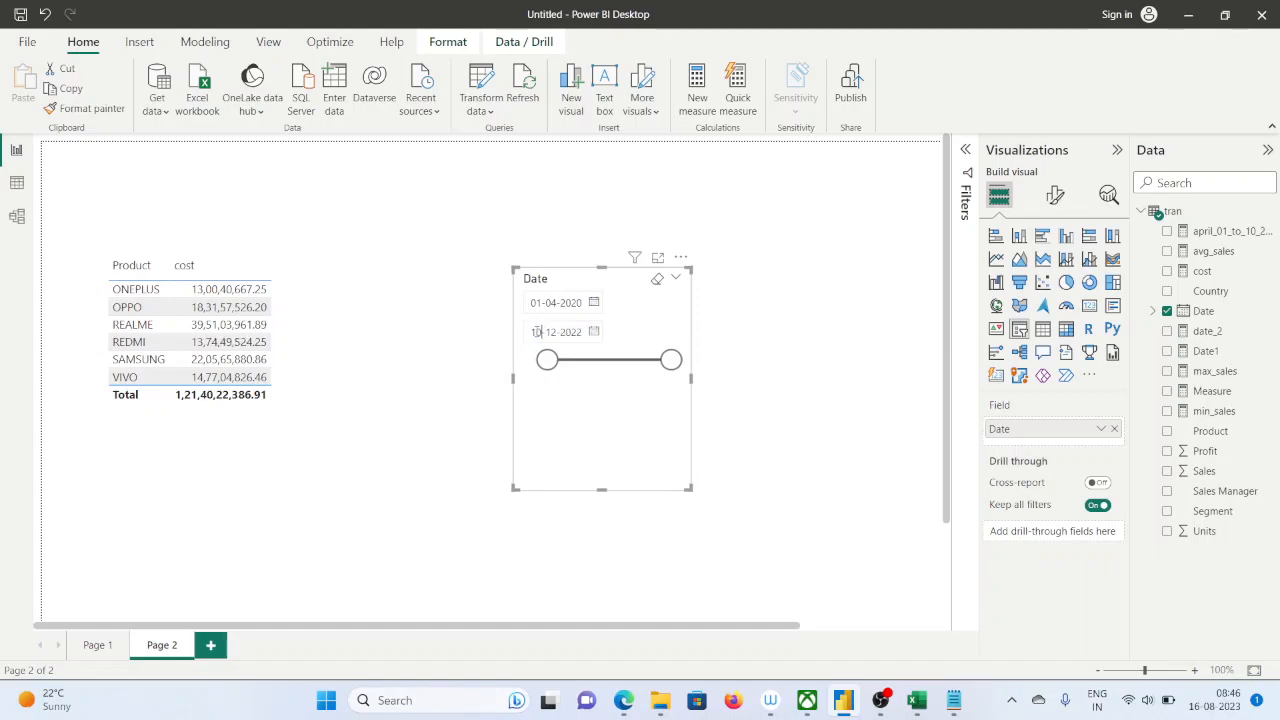
key(BackSpace)
key(BackSpace)
text(04-2)
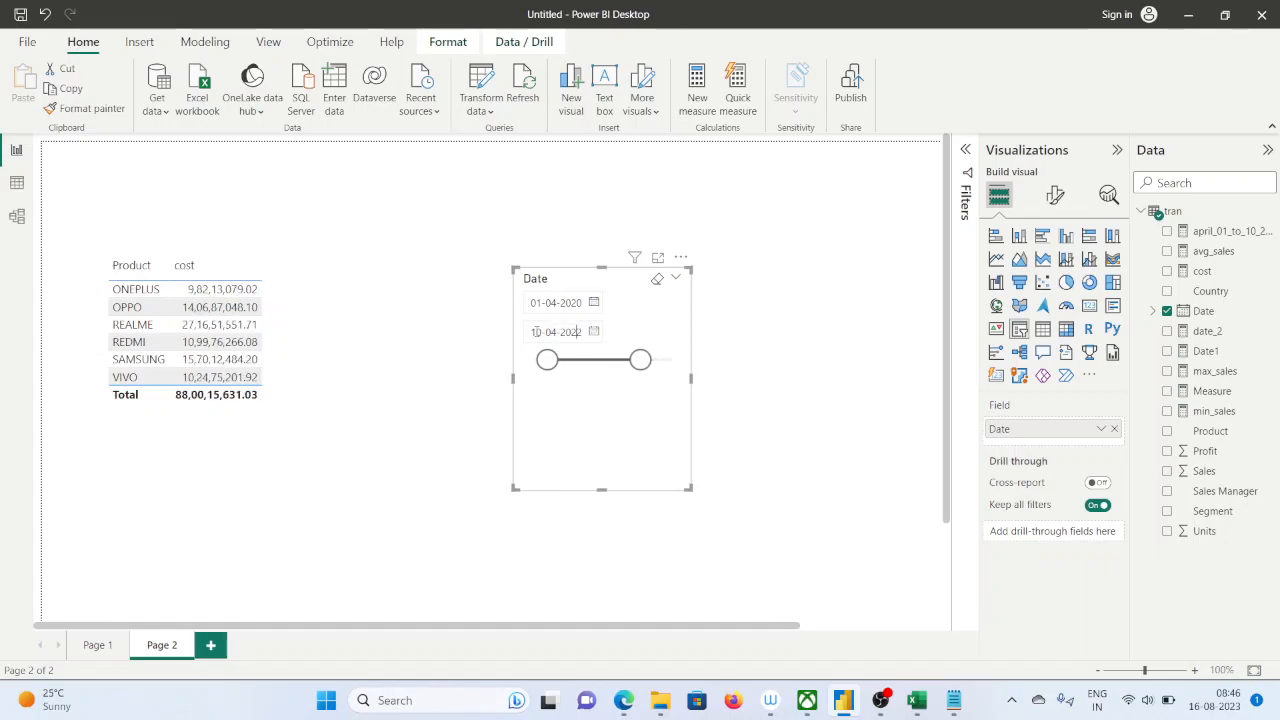
text(0)
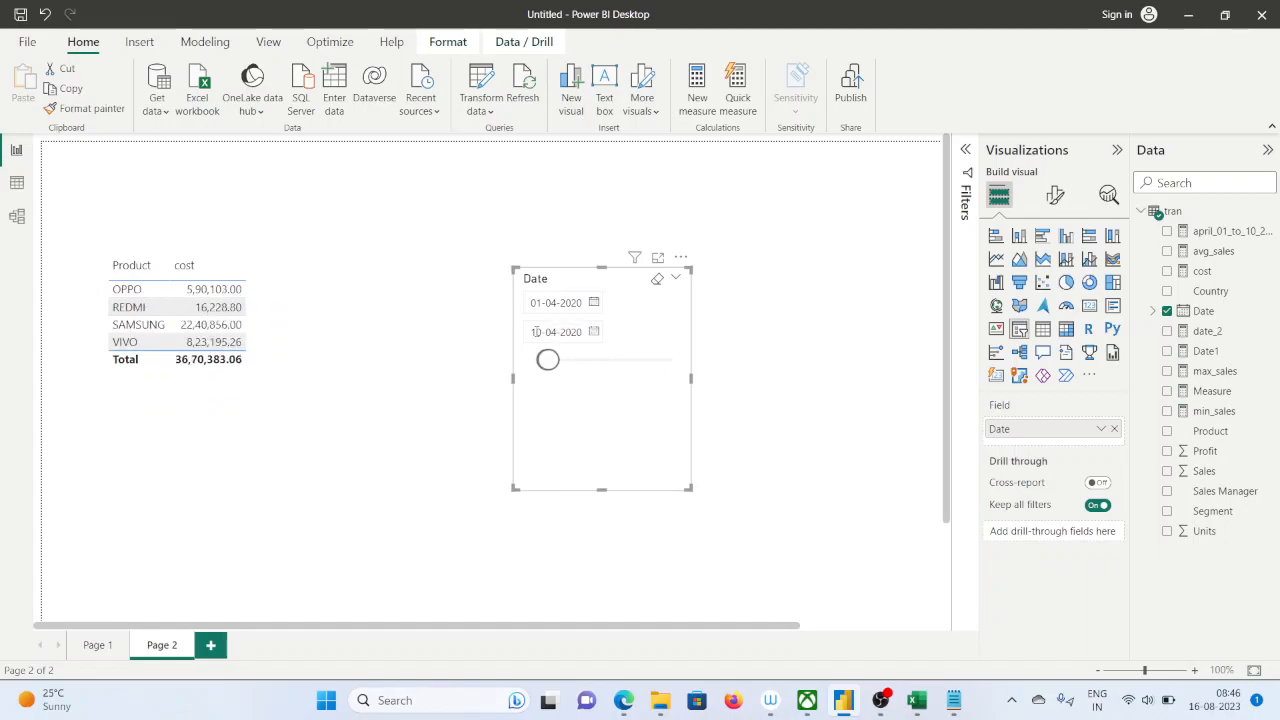
click(445, 412)
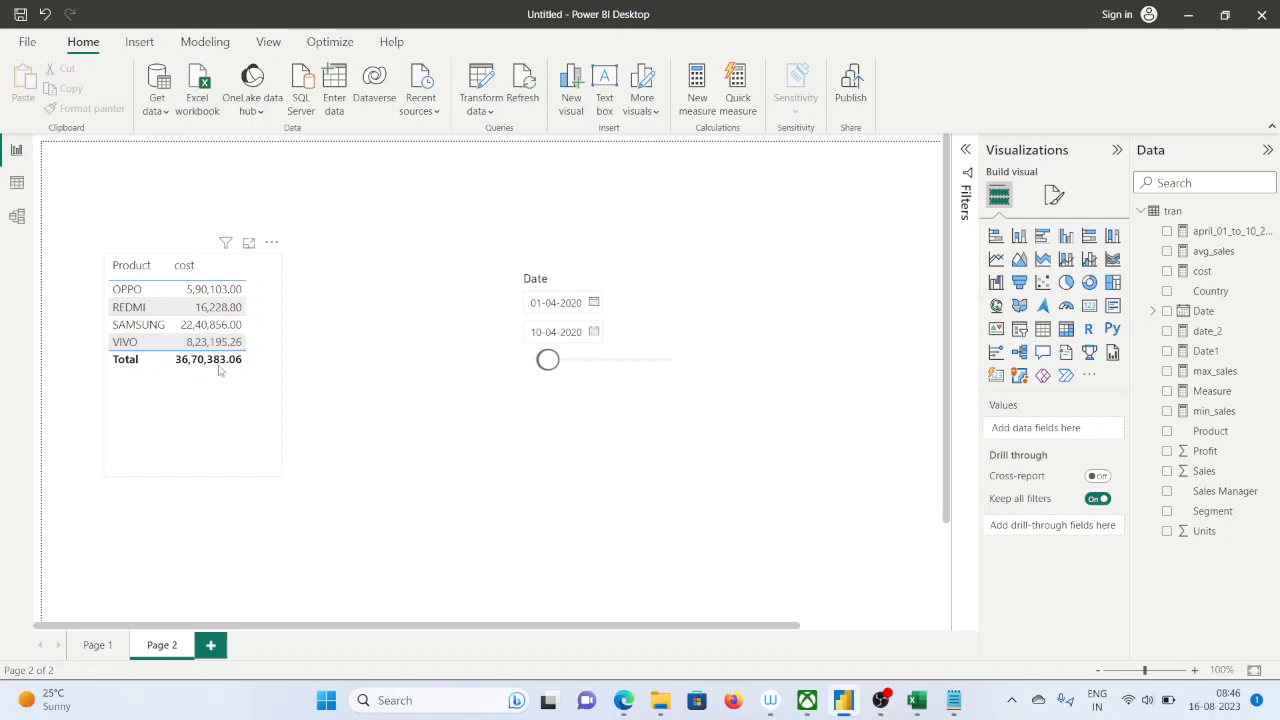
Reduce the Date slicer's height so its two dates sit side by side, and enlarge the page view to 130%
click(666, 486)
drag(689, 487, 697, 338)
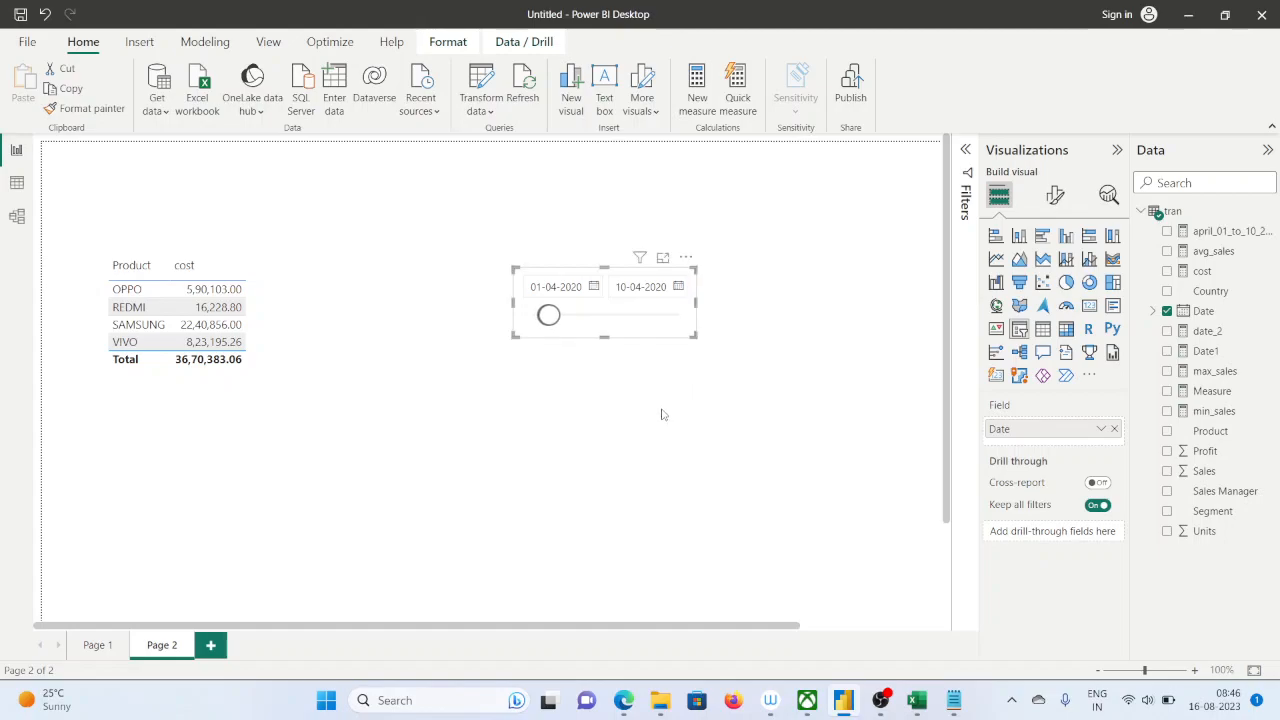
click(664, 413)
scroll(467, 433, up, 3)
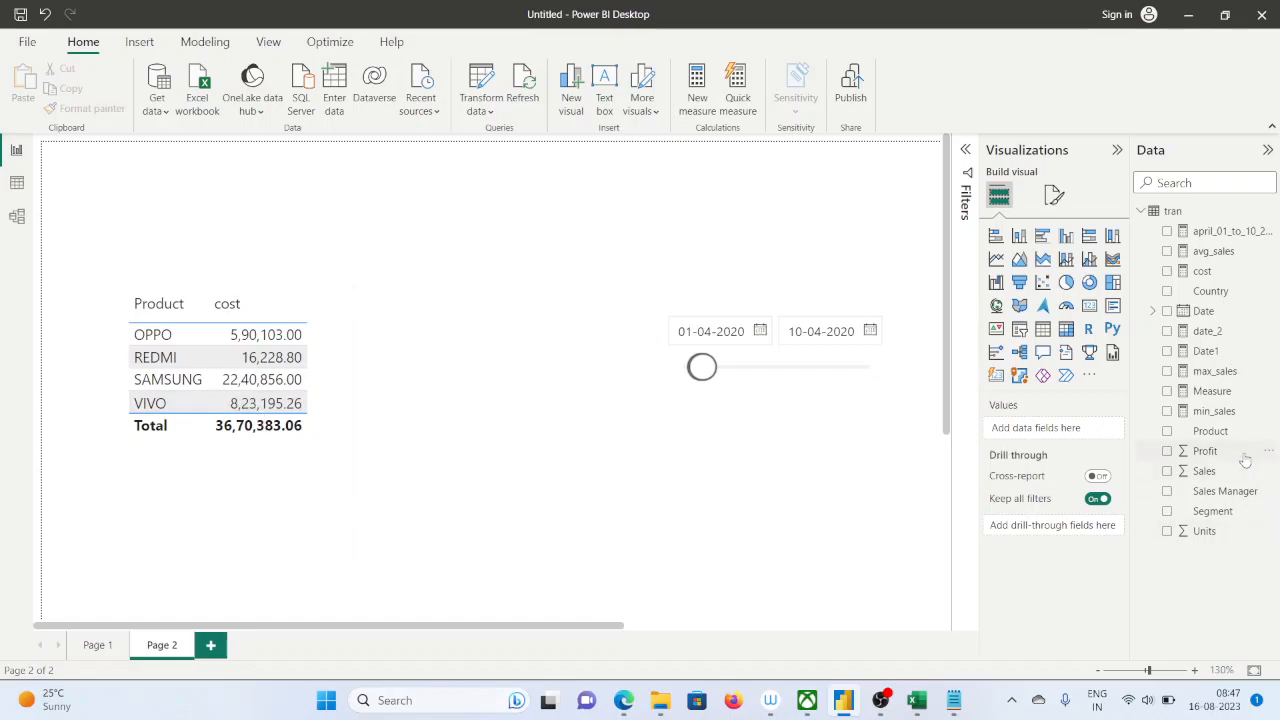
Open the formula of the april_01_to_10_2020 measure and highlight its calculate function for review
click(1232, 232)
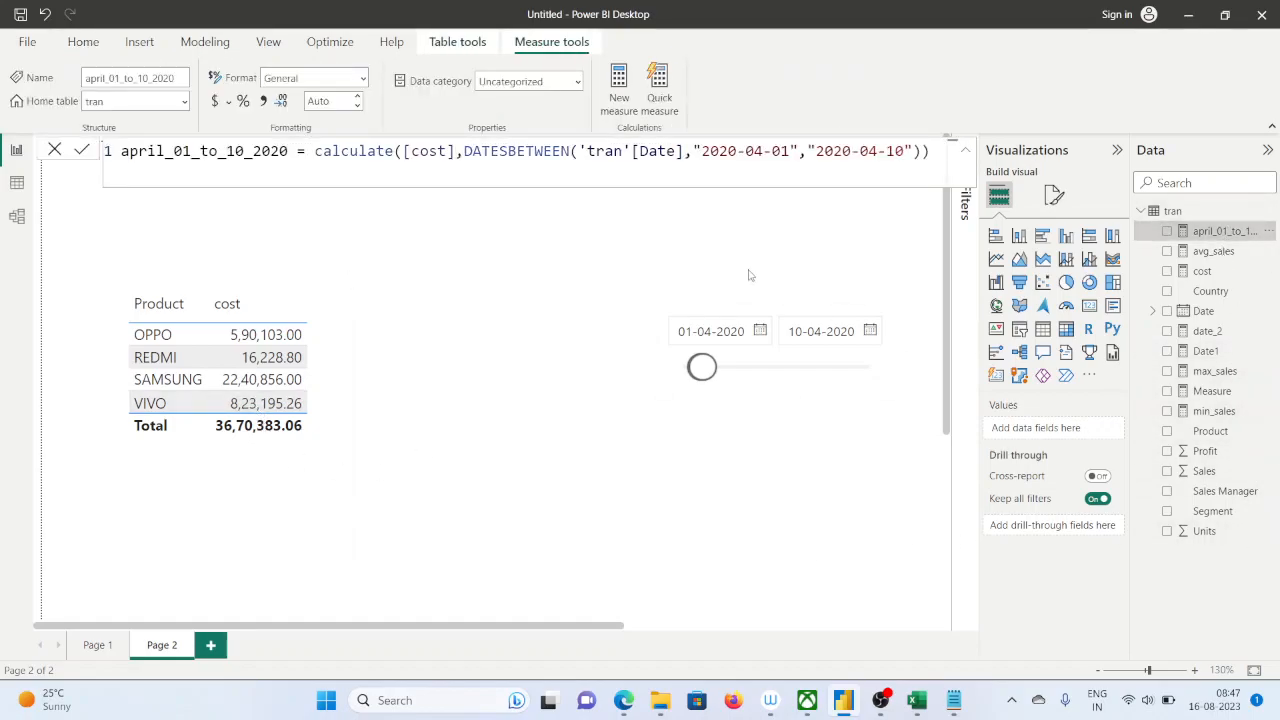
double_click(361, 150)
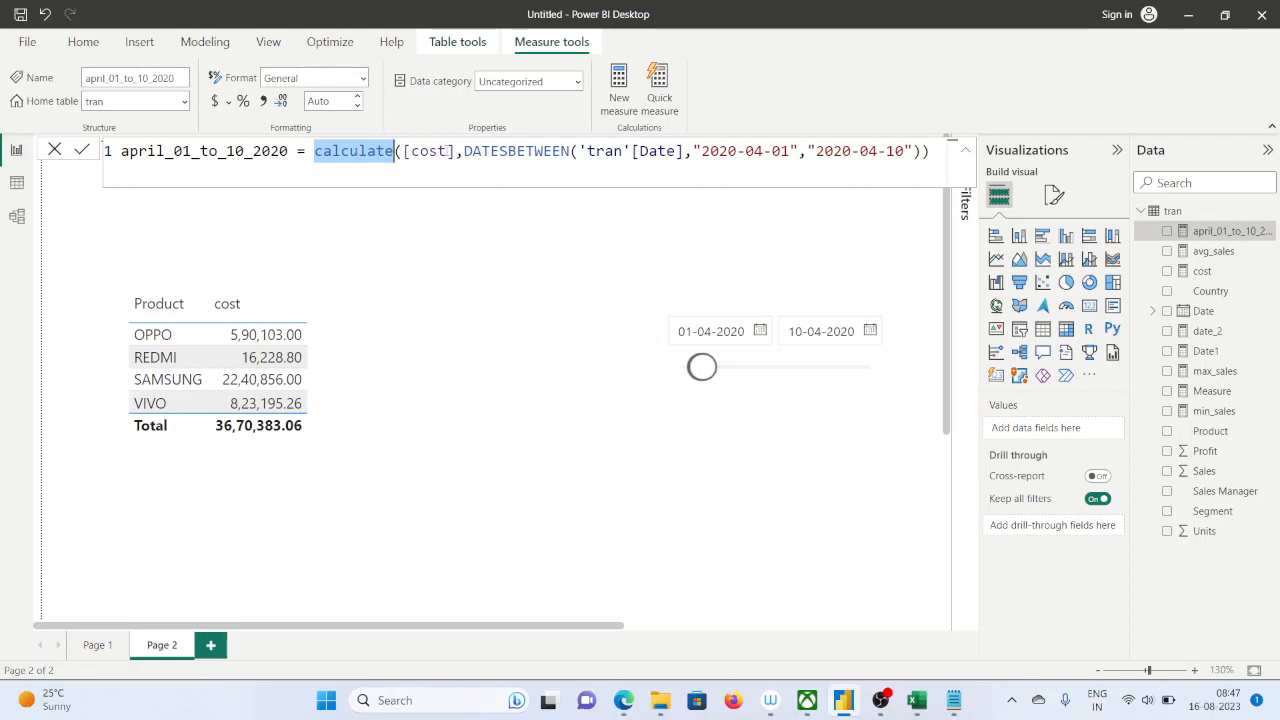
Delete everything after calculate in the april_01_to_10_2020 formula and reopen the function with an empty opening parenthesis
drag(456, 150, 404, 150)
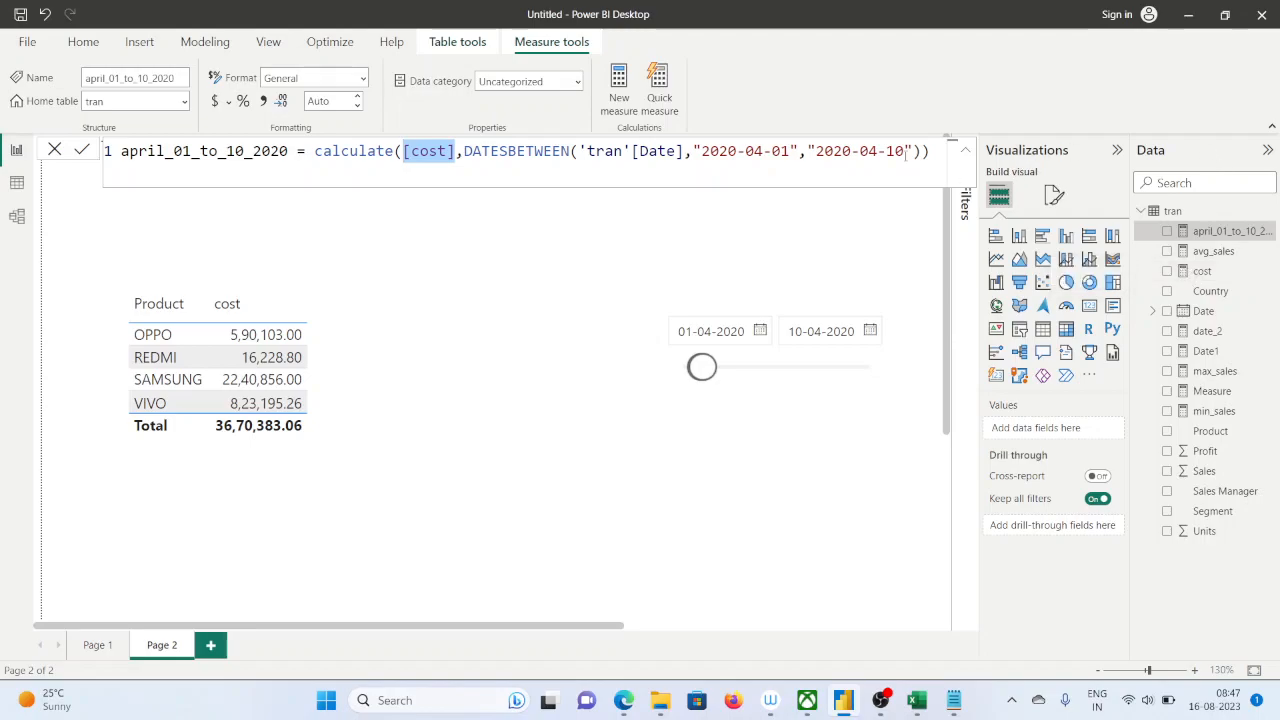
drag(930, 150, 411, 151)
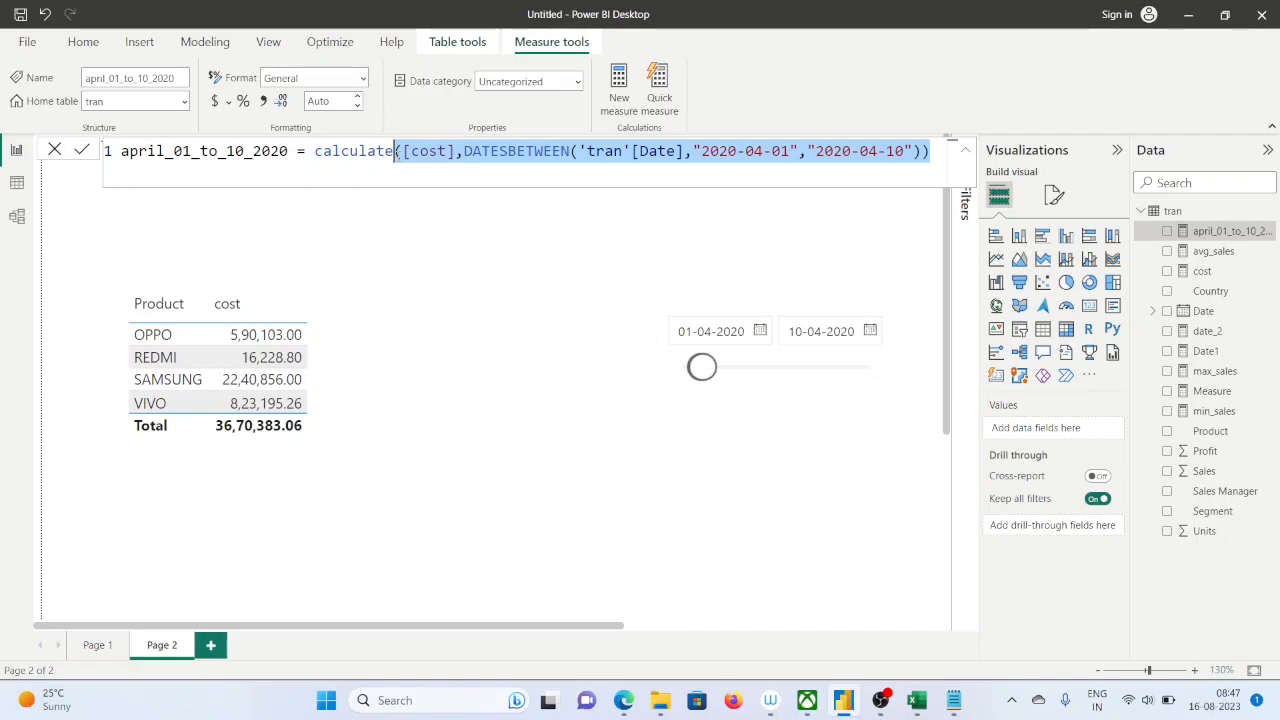
key(BackSpace)
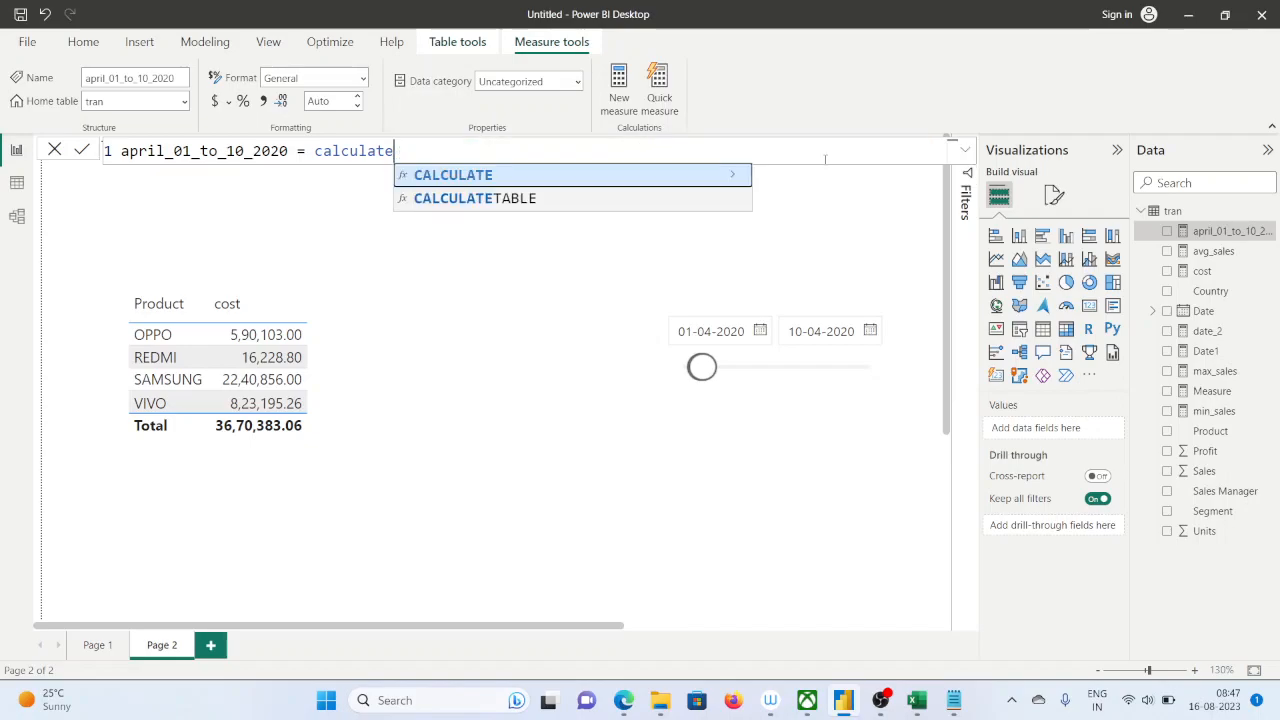
text(()
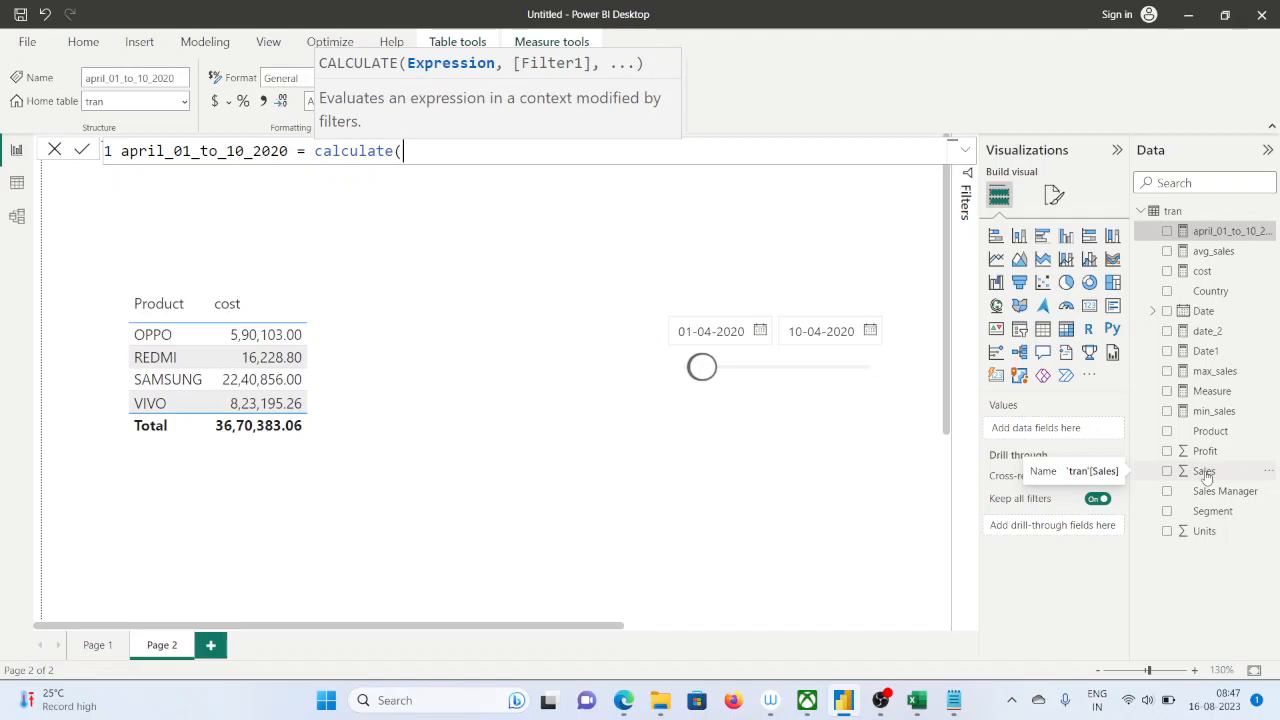
Switch to Excel, check the Sales, Units and Total sales cells in row 37, and remove the sheet's filter
click(916, 700)
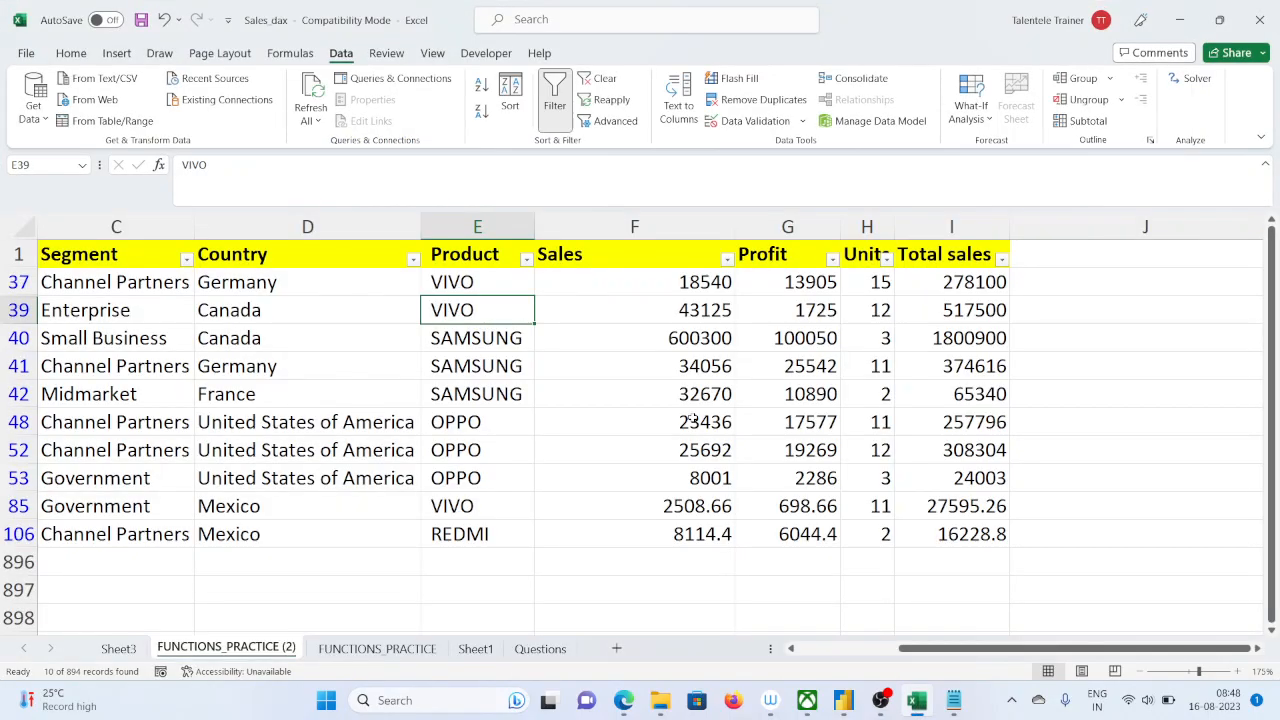
click(606, 226)
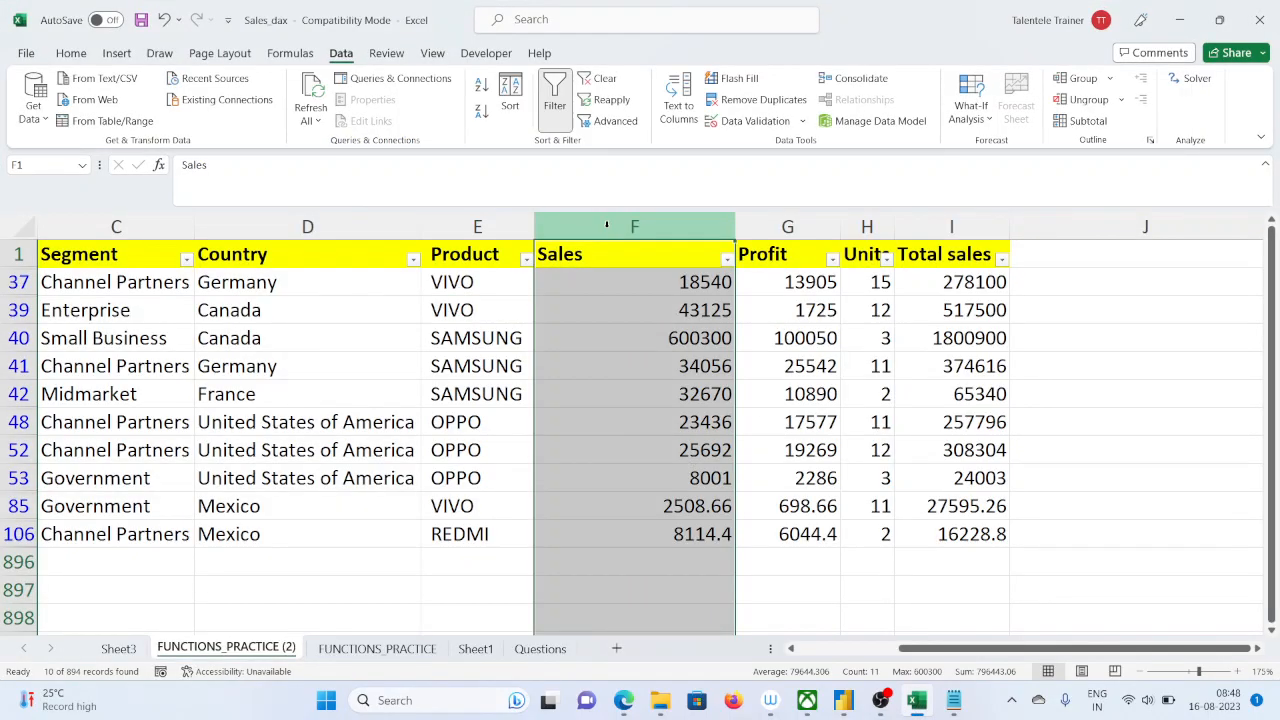
click(641, 284)
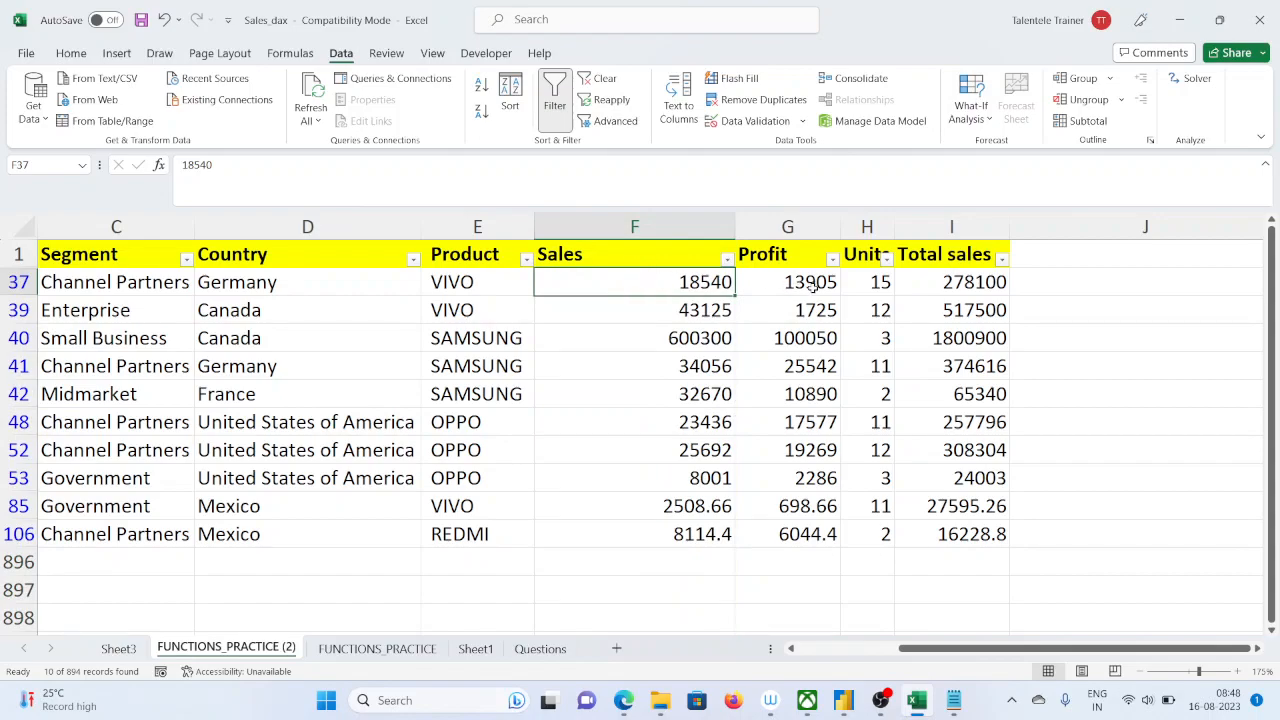
click(866, 280)
click(970, 283)
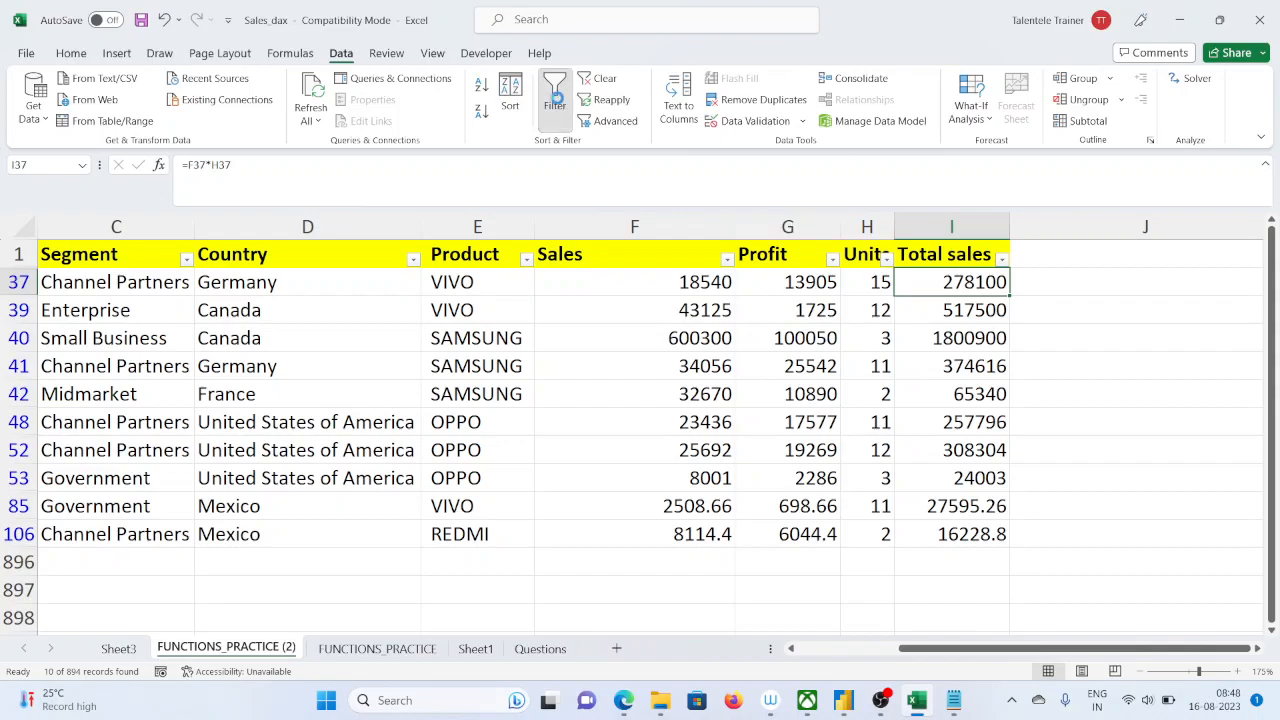
click(555, 95)
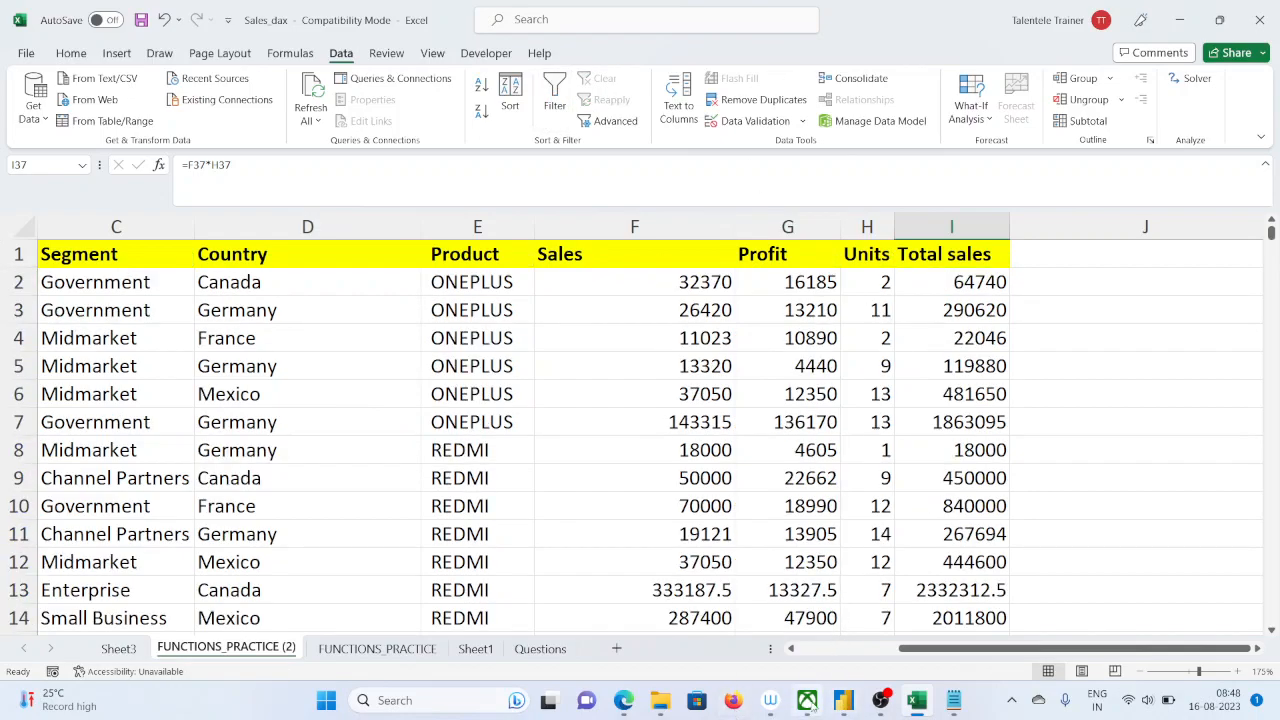
Switch back to Power BI, examine the cost measure's formula, and reopen the april_01_to_10_2020 measure
click(845, 700)
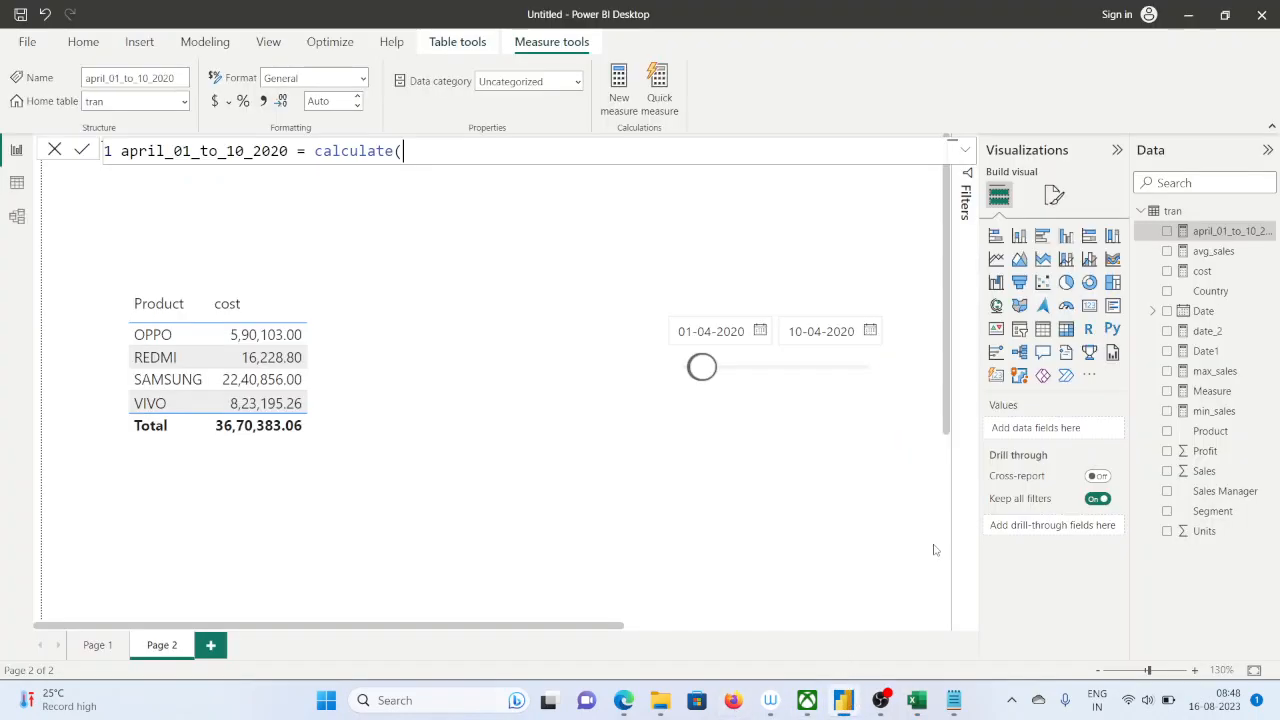
click(1203, 272)
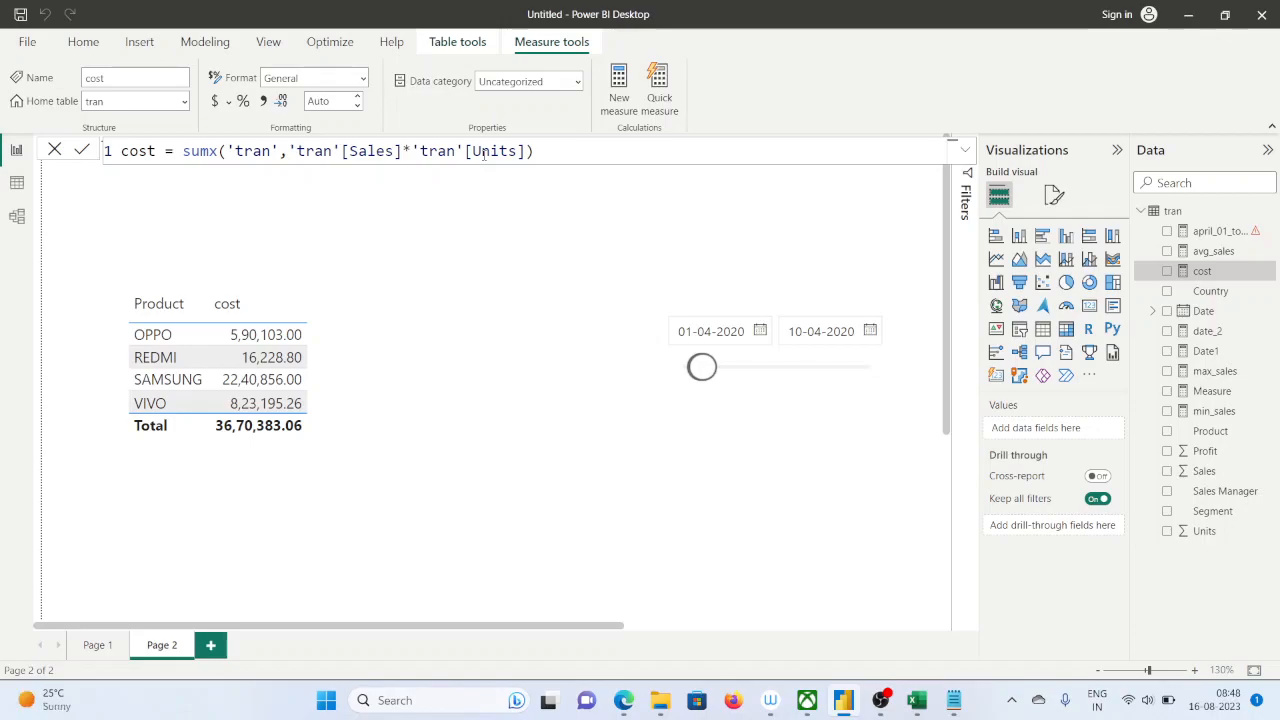
click(1216, 232)
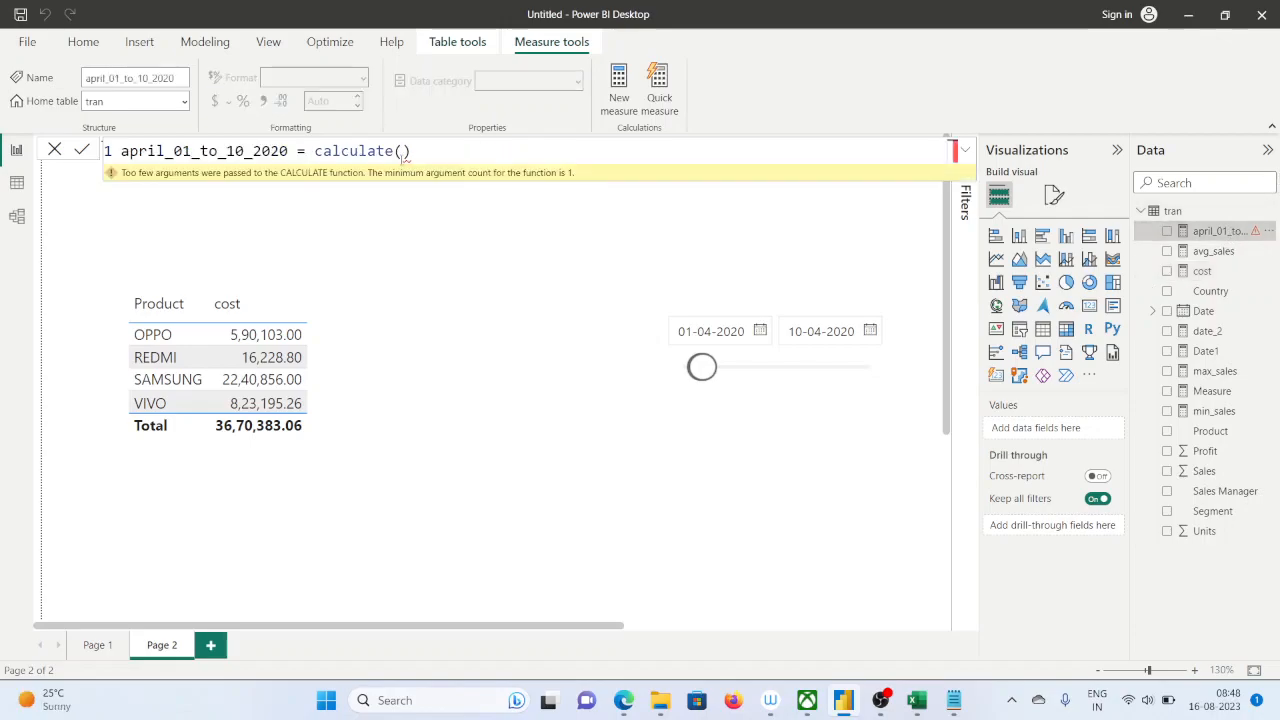
Enter the [cost] measure as the calculate function's first argument, followed by a comma
click(404, 151)
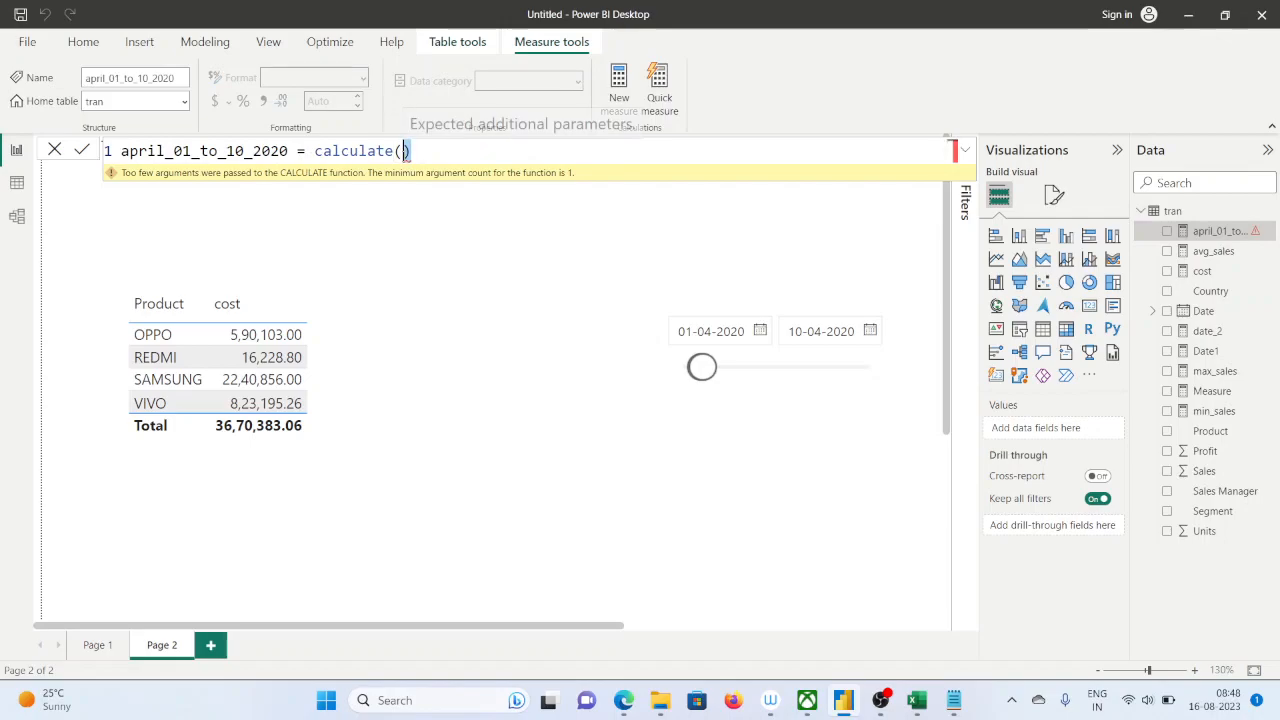
key(BackSpace)
text(()
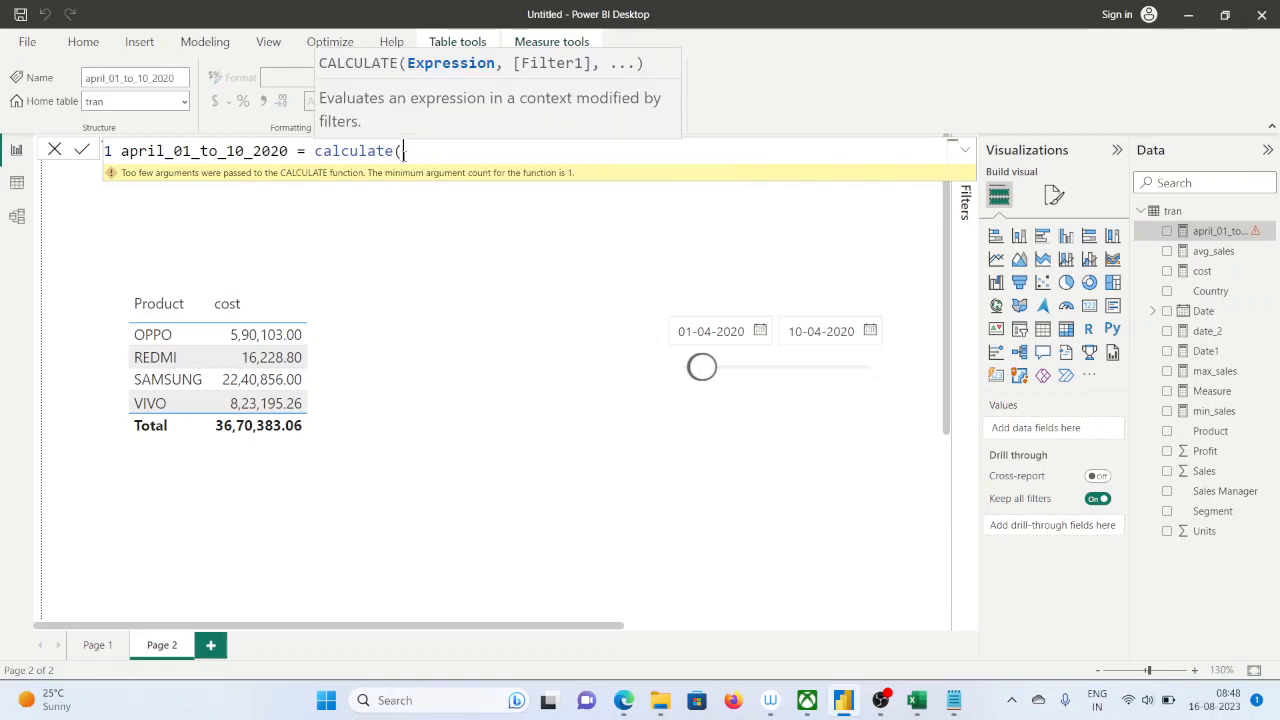
text([)
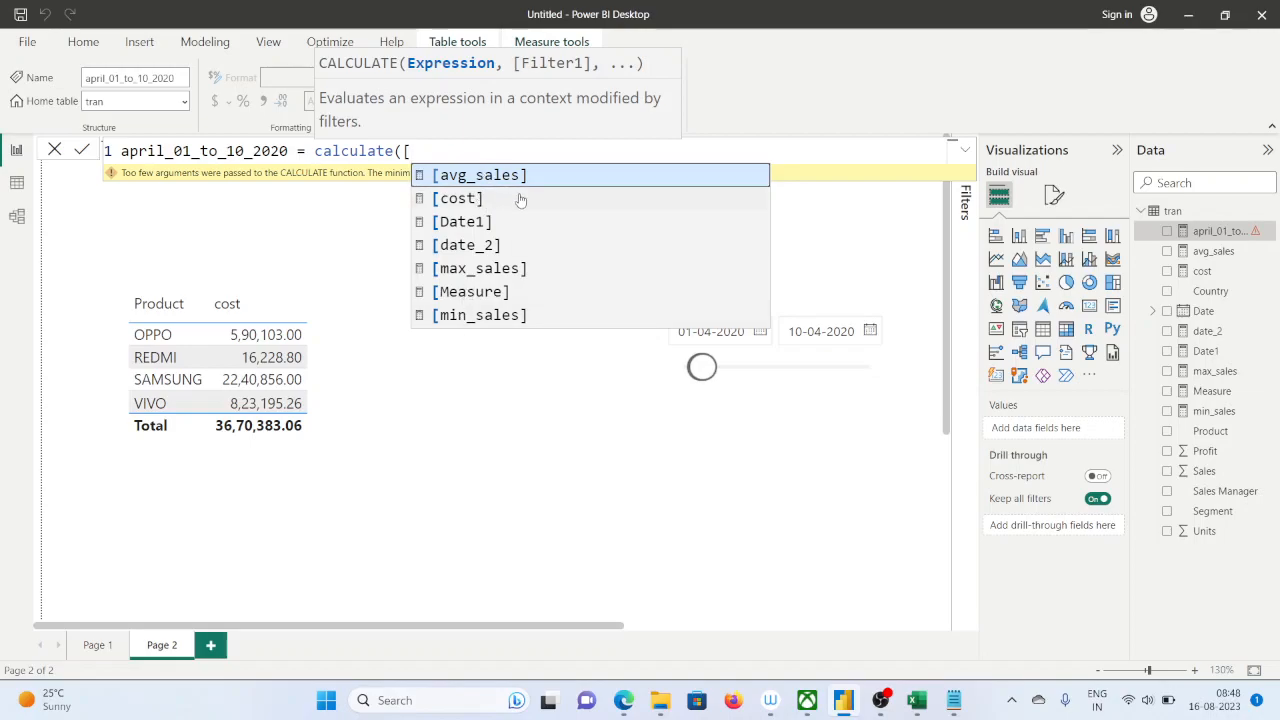
key(Down)
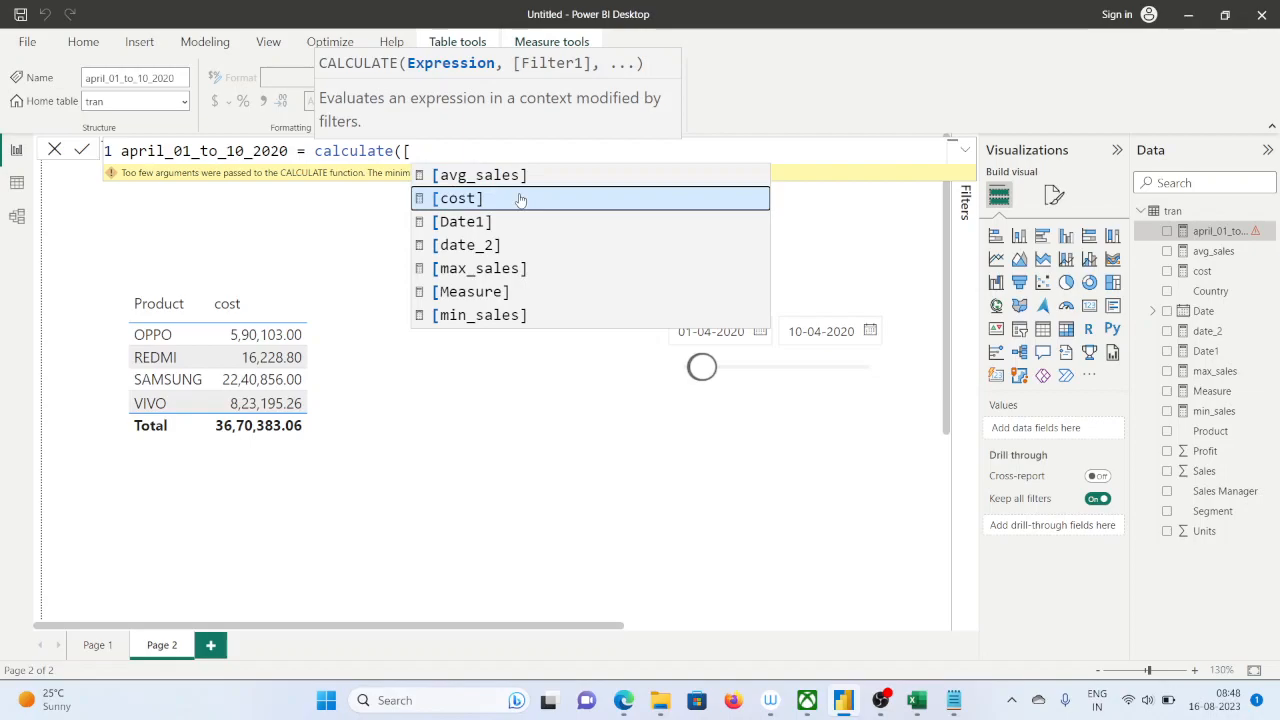
click(520, 199)
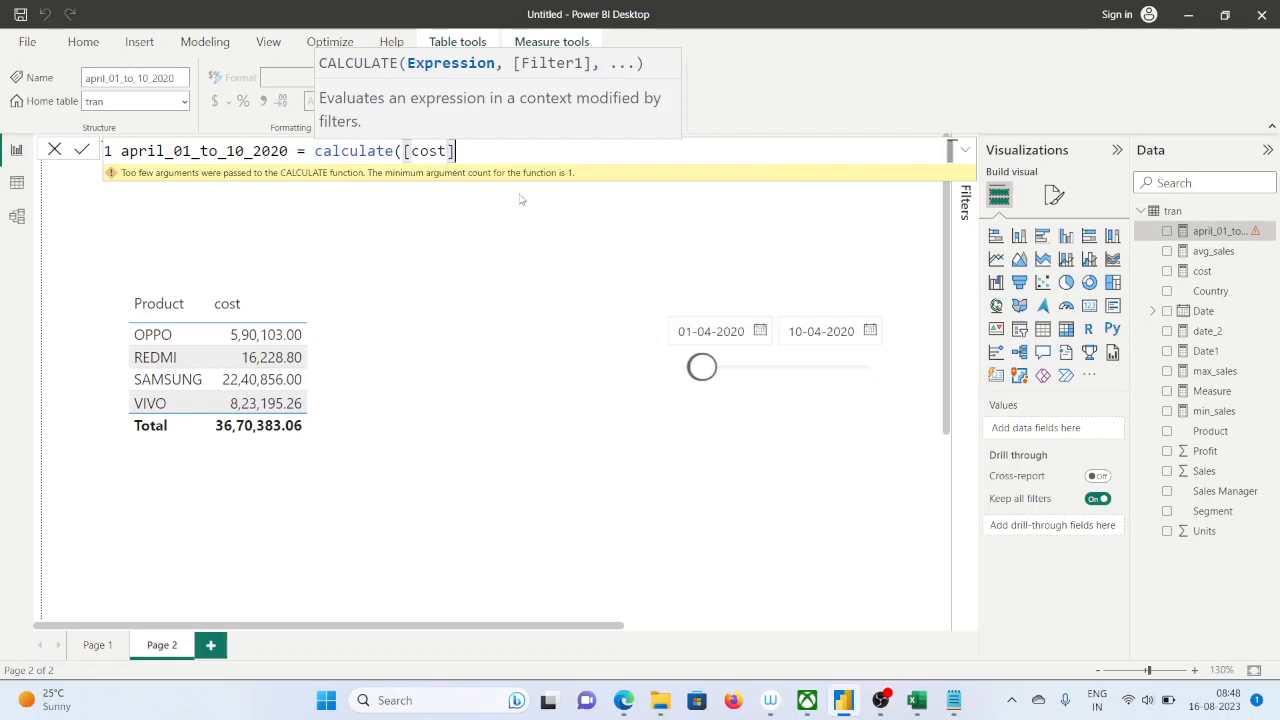
text(,)
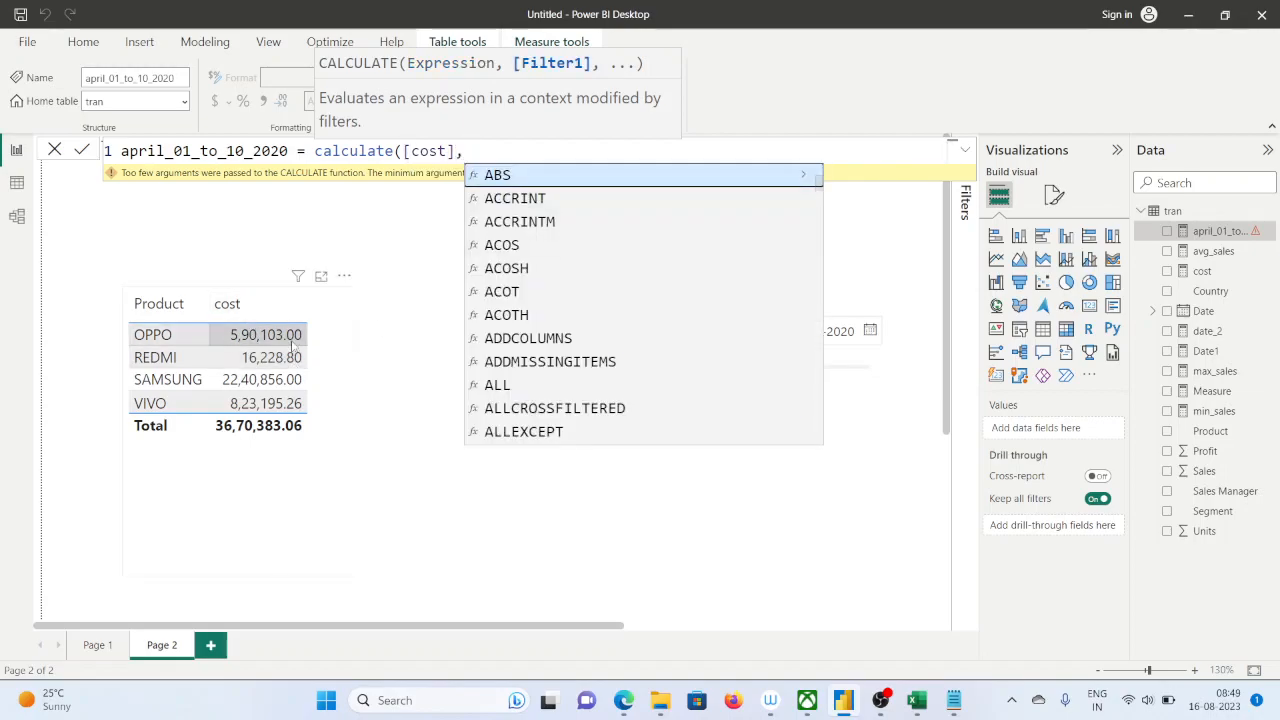
click(586, 525)
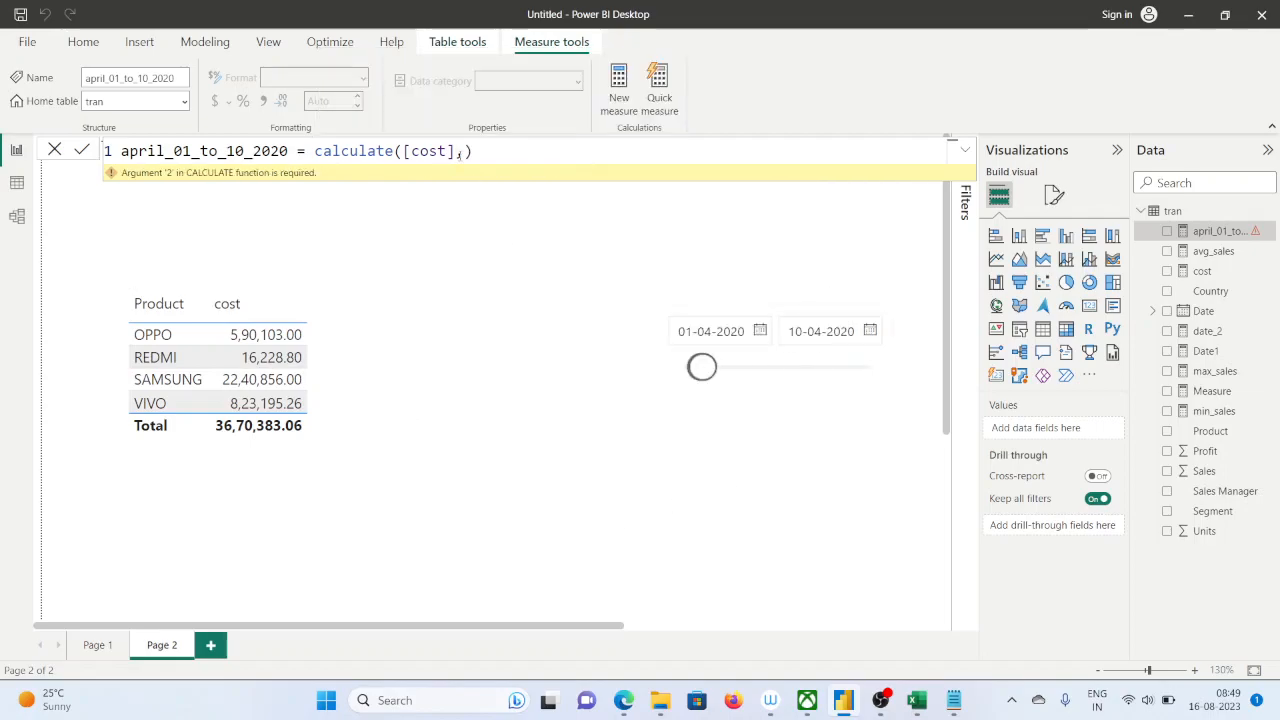
Add the DATESBETWEEN function as the filter argument after [cost] in the calculate formula
click(465, 152)
text(date)
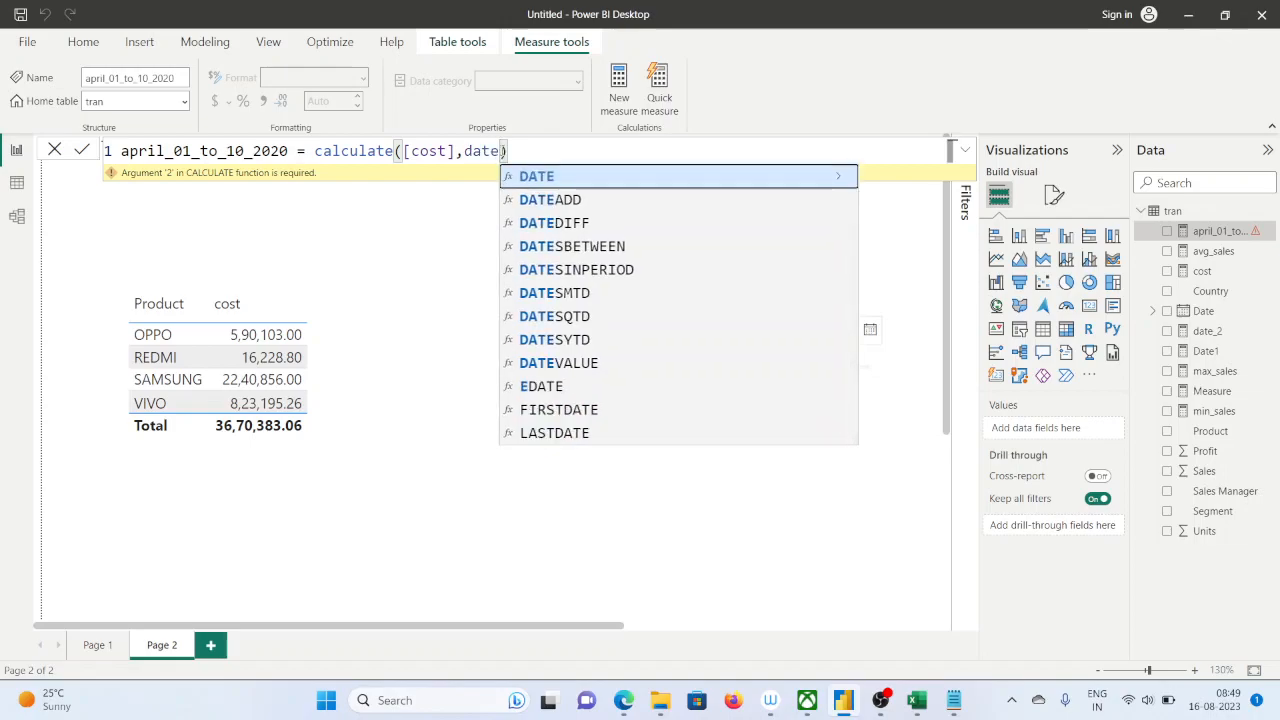
text(b)
key(BackSpace)
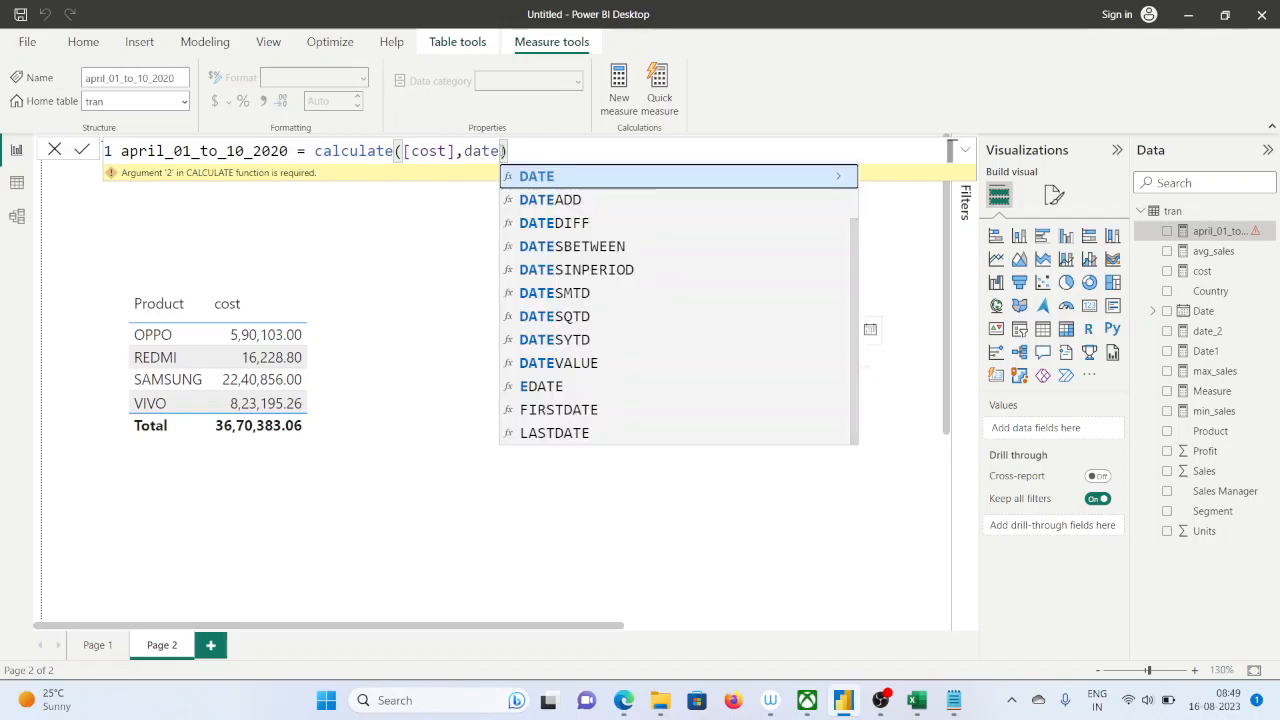
key(Down)
key(Down)
key(Down)
key(Tab)
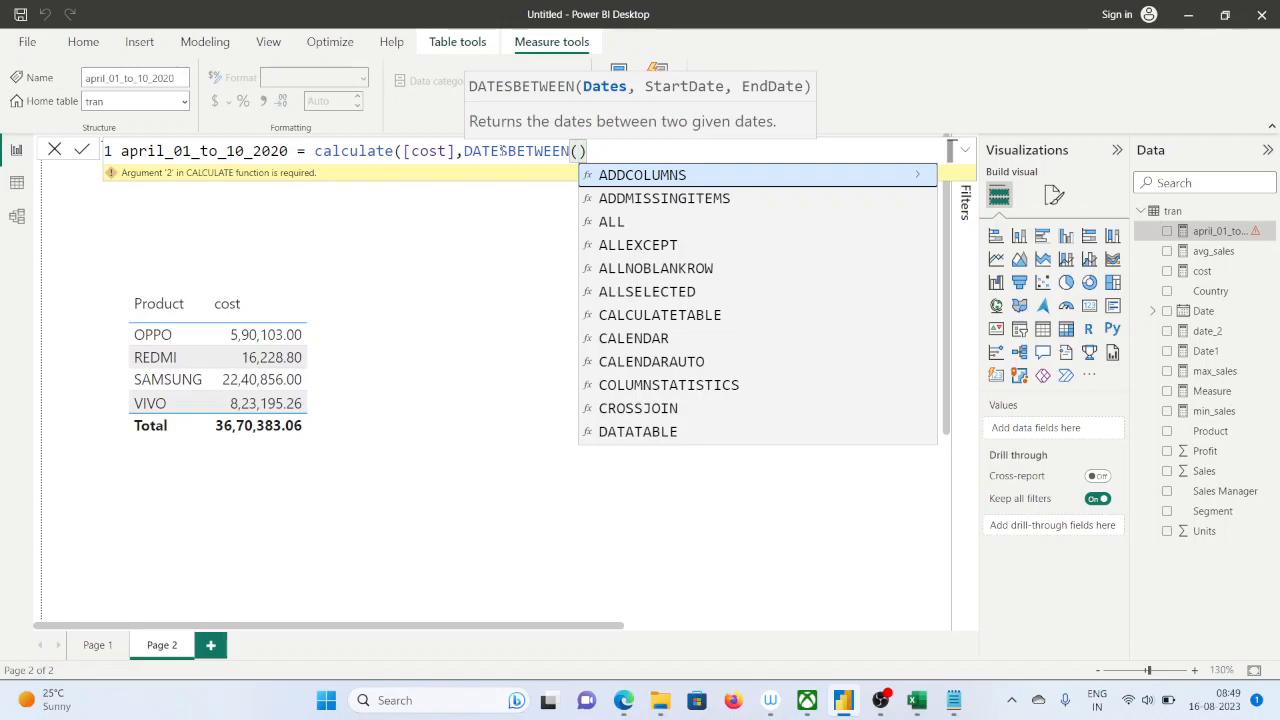
text(")
text(2020)
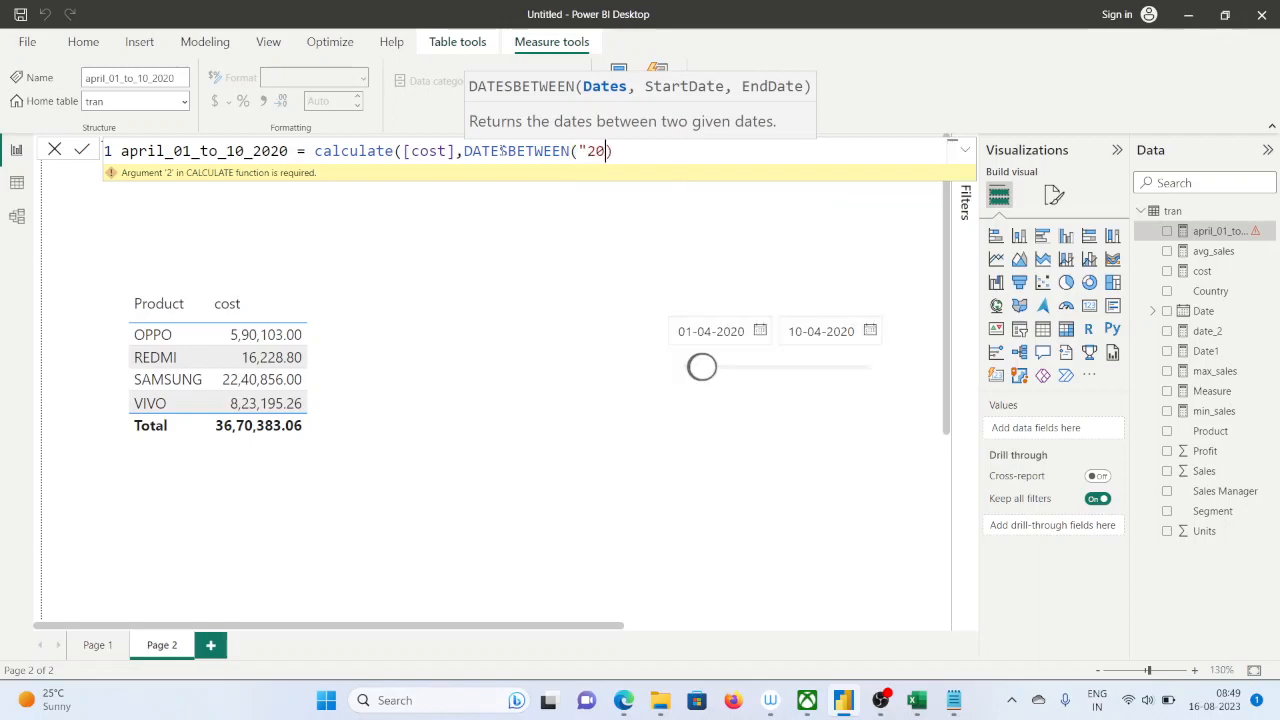
text(-04-01")
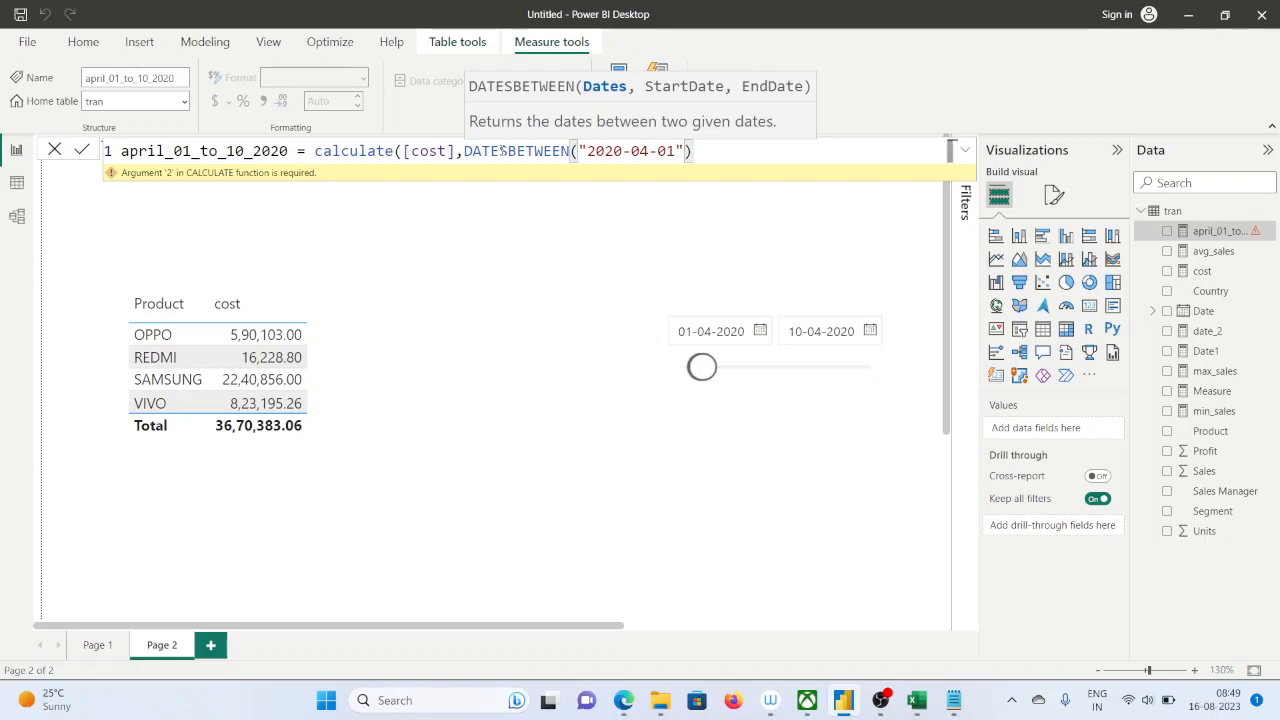
text(,)
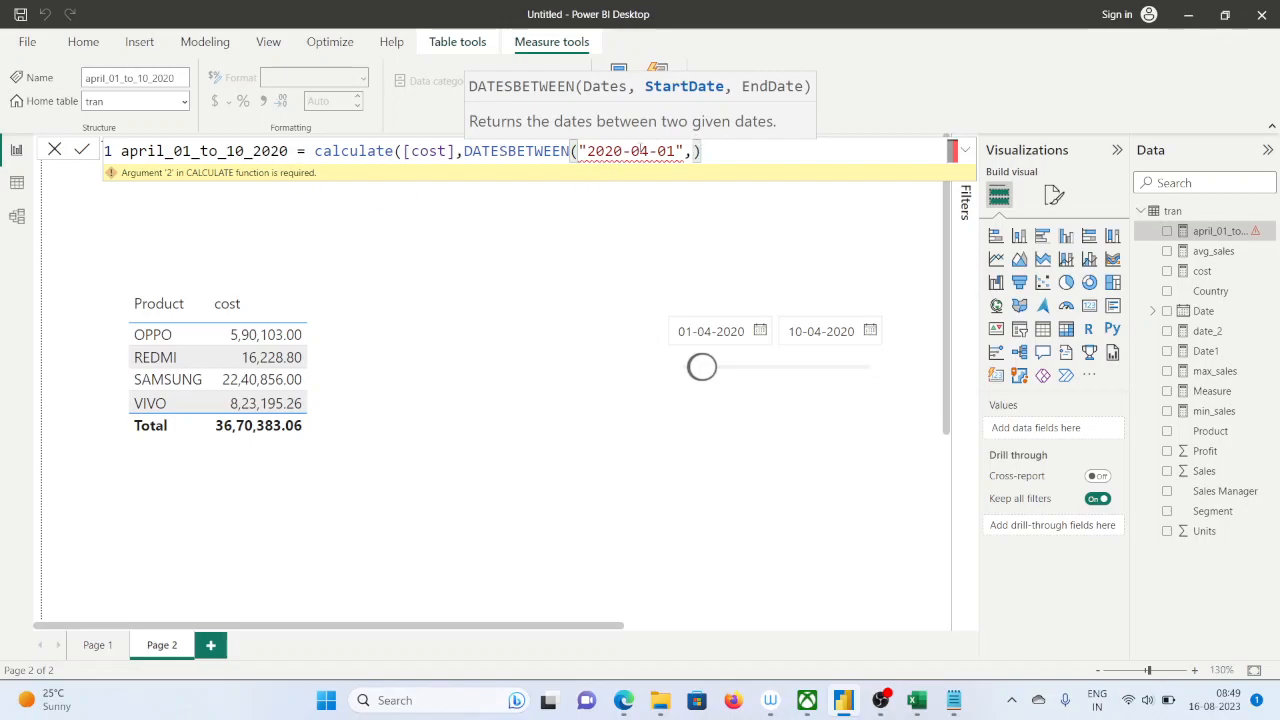
drag(684, 151, 579, 151)
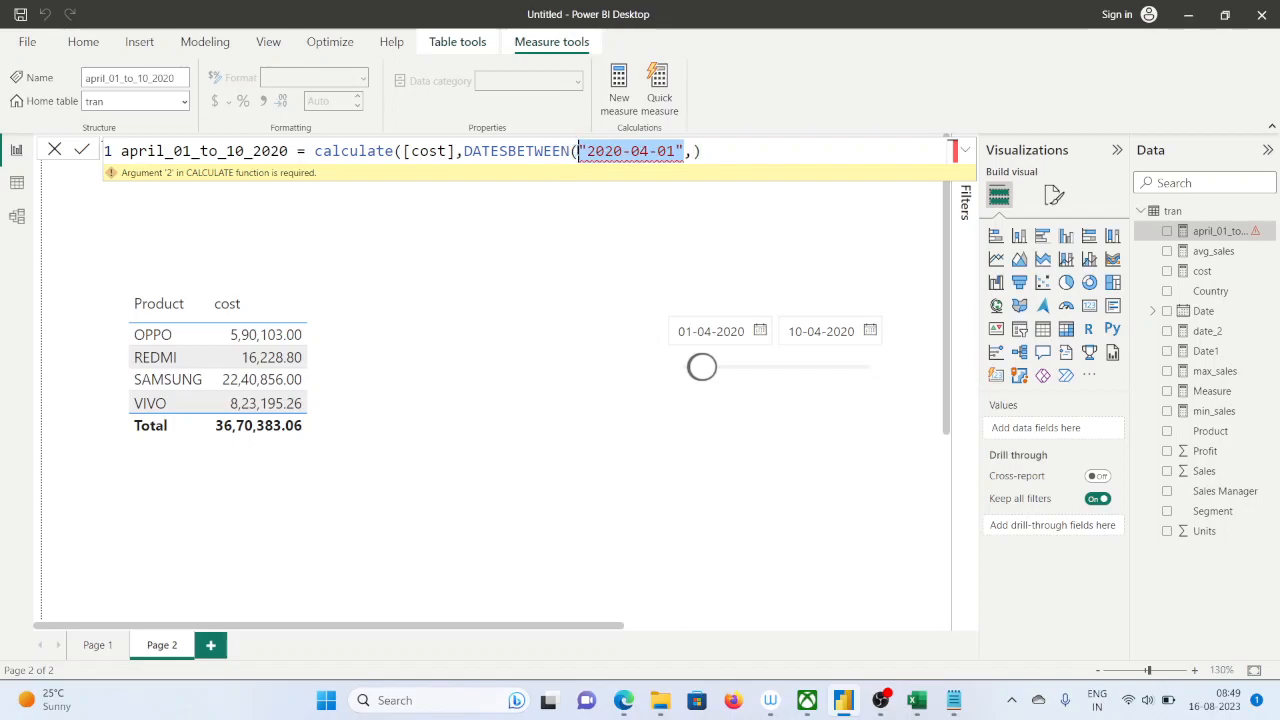
key(Delete)
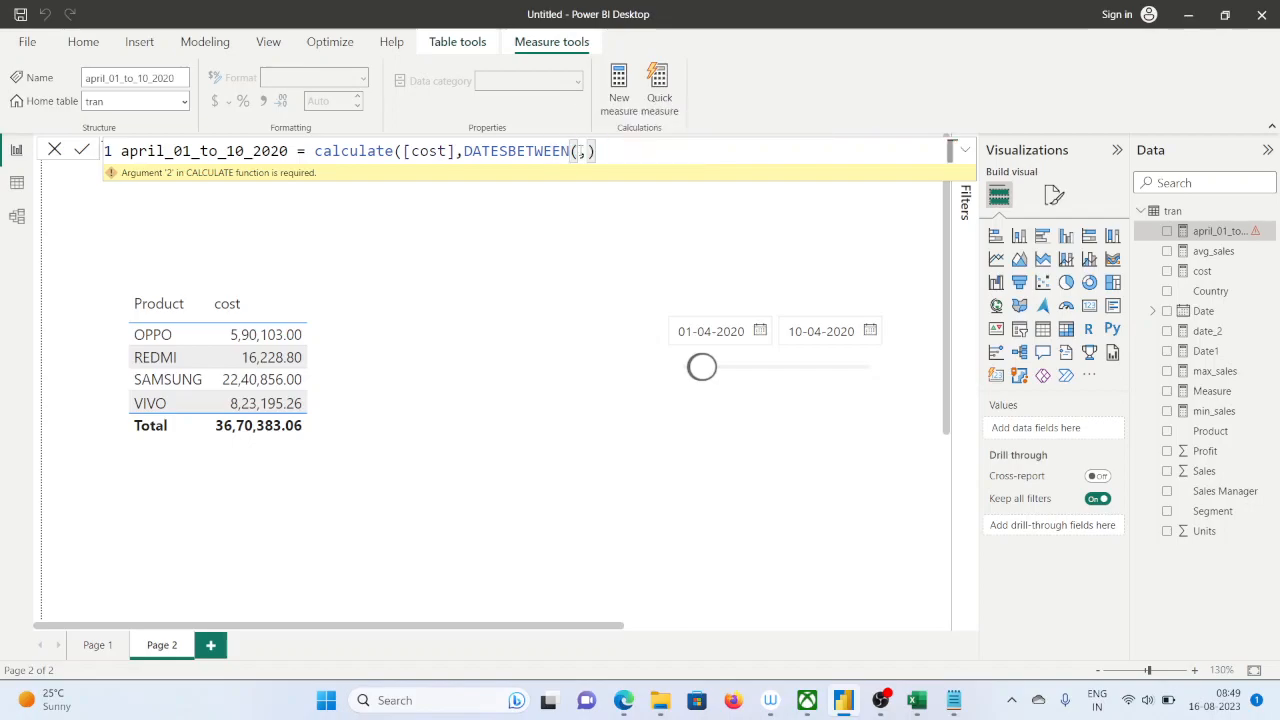
key(Delete)
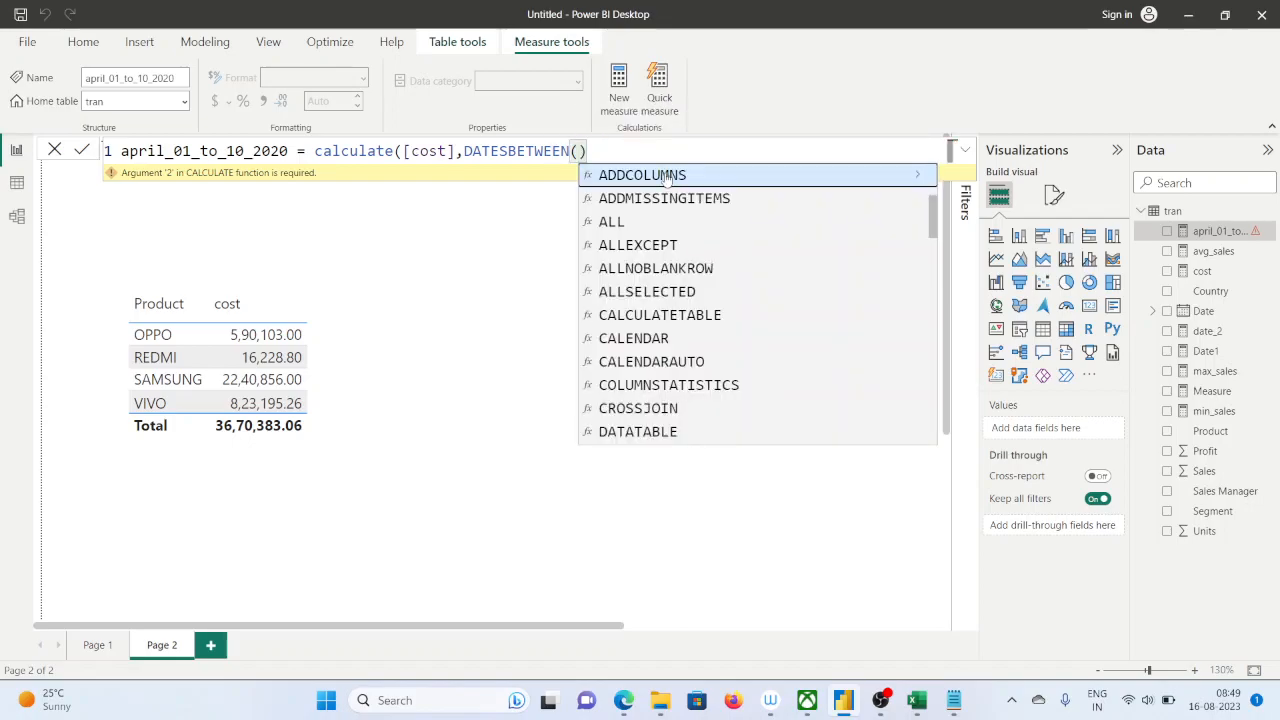
Retype the opening parenthesis of DATESBETWEEN and enter 'tran'[Date] as its Dates argument, followed by a comma
click(587, 151)
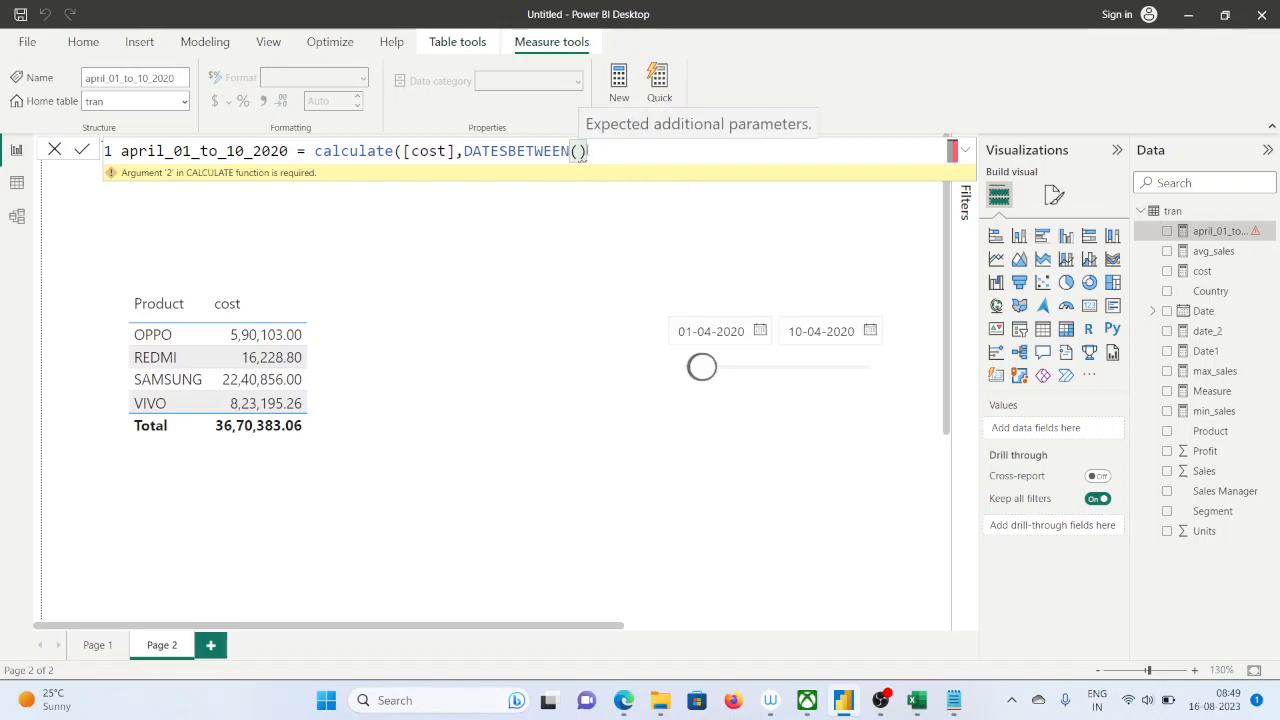
key(BackSpace)
key(BackSpace)
text(()
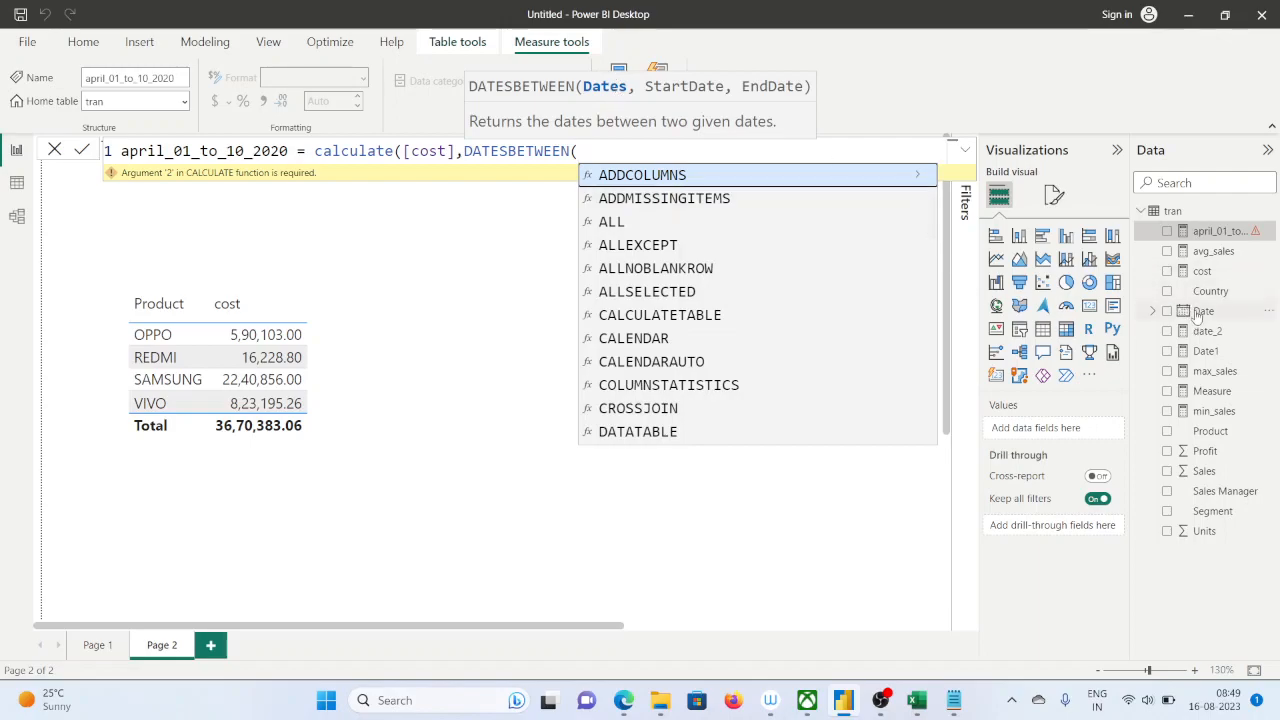
text(date)
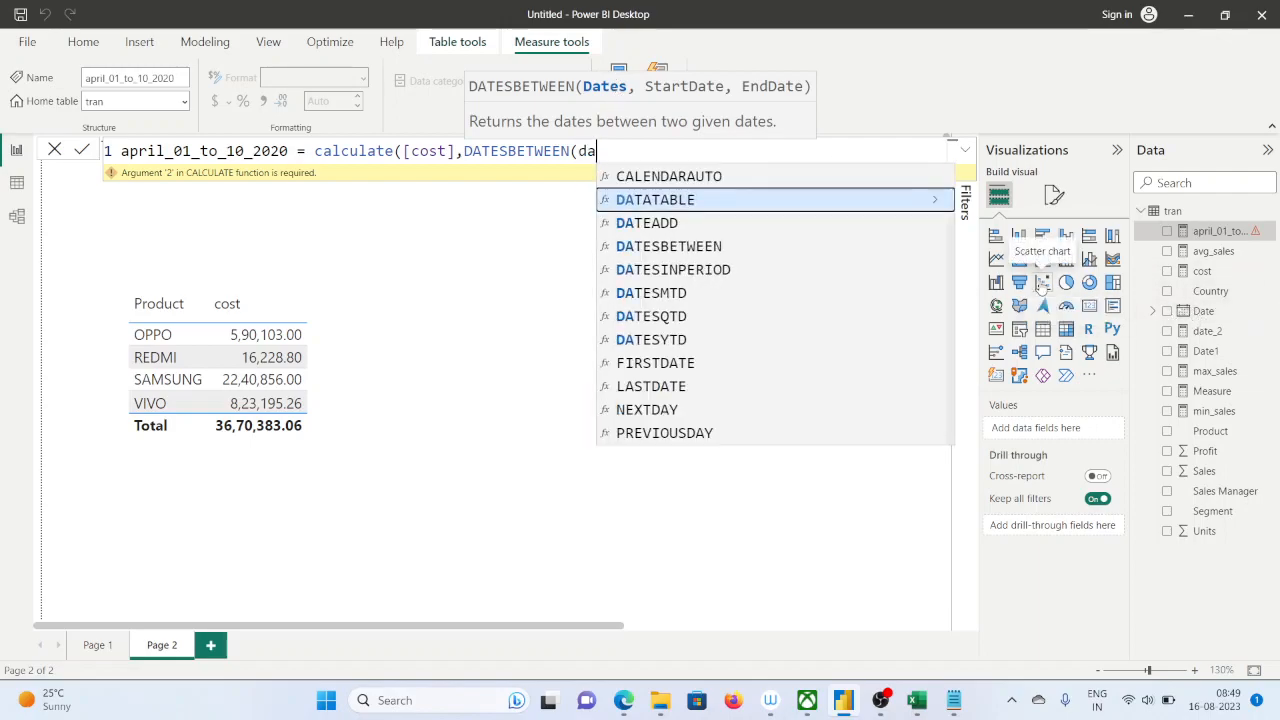
key(Down)
key(Down)
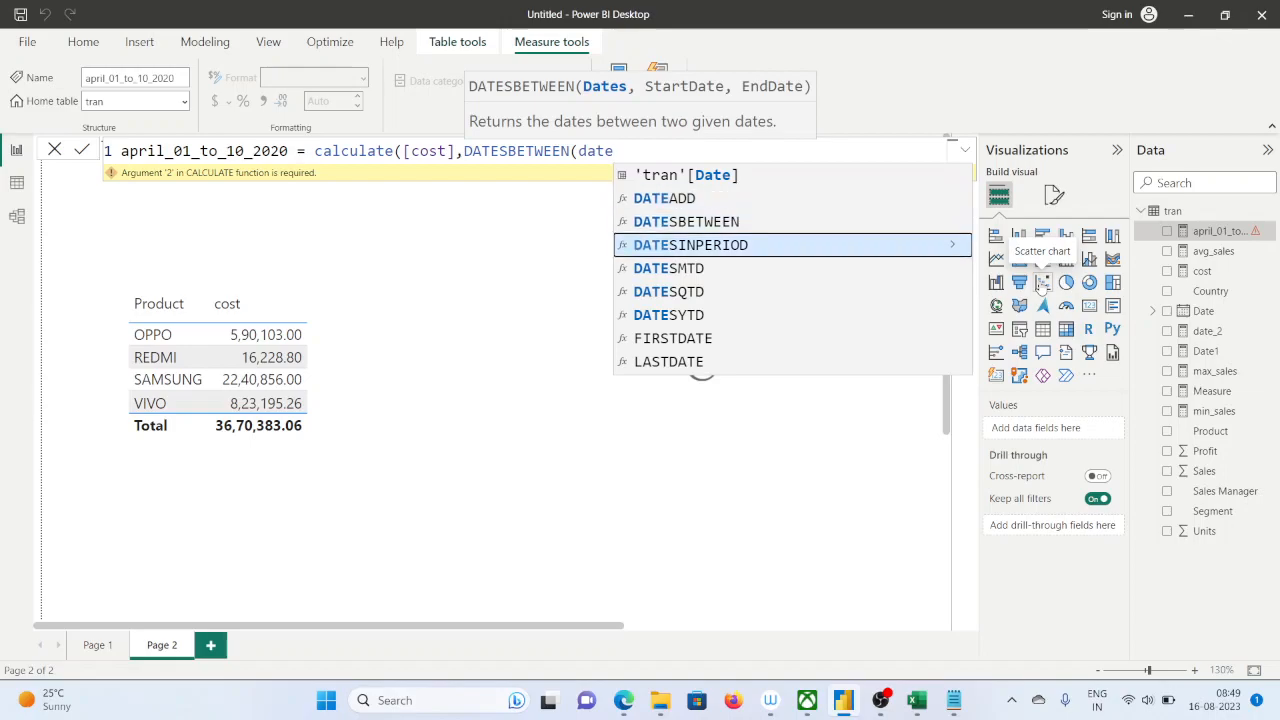
key(Up)
key(Up)
key(Up)
key(Tab)
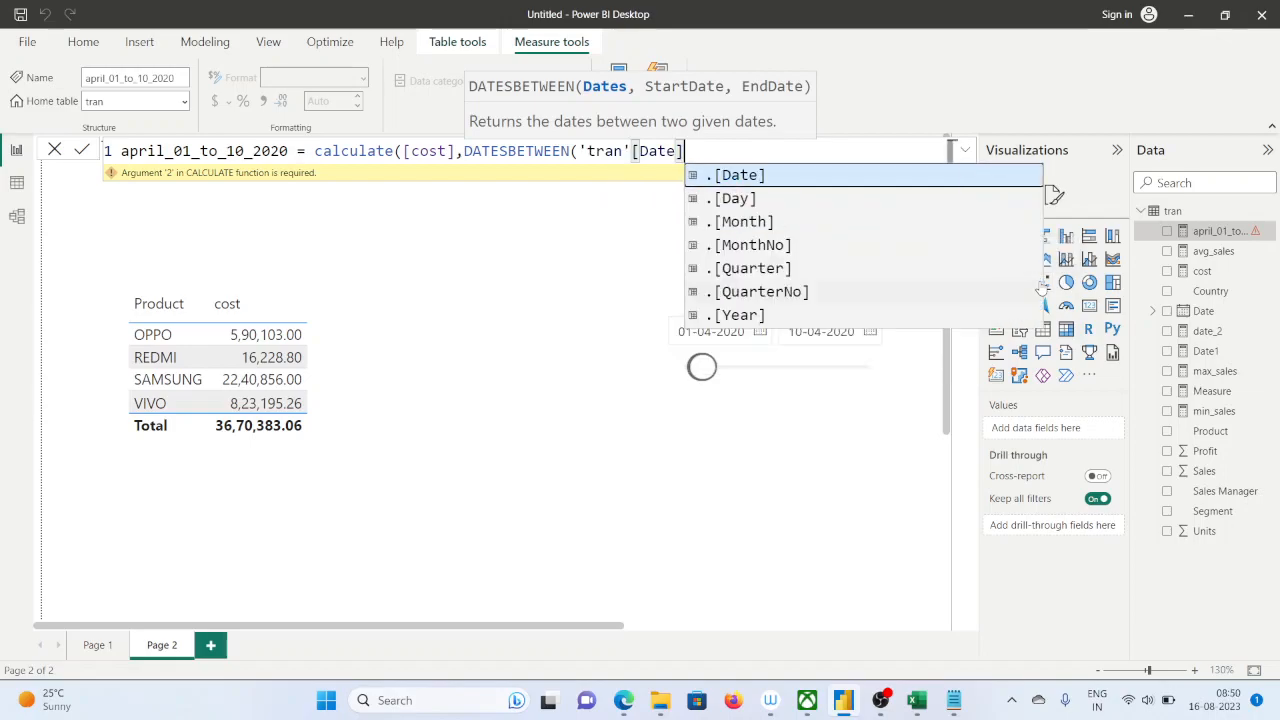
text(,)
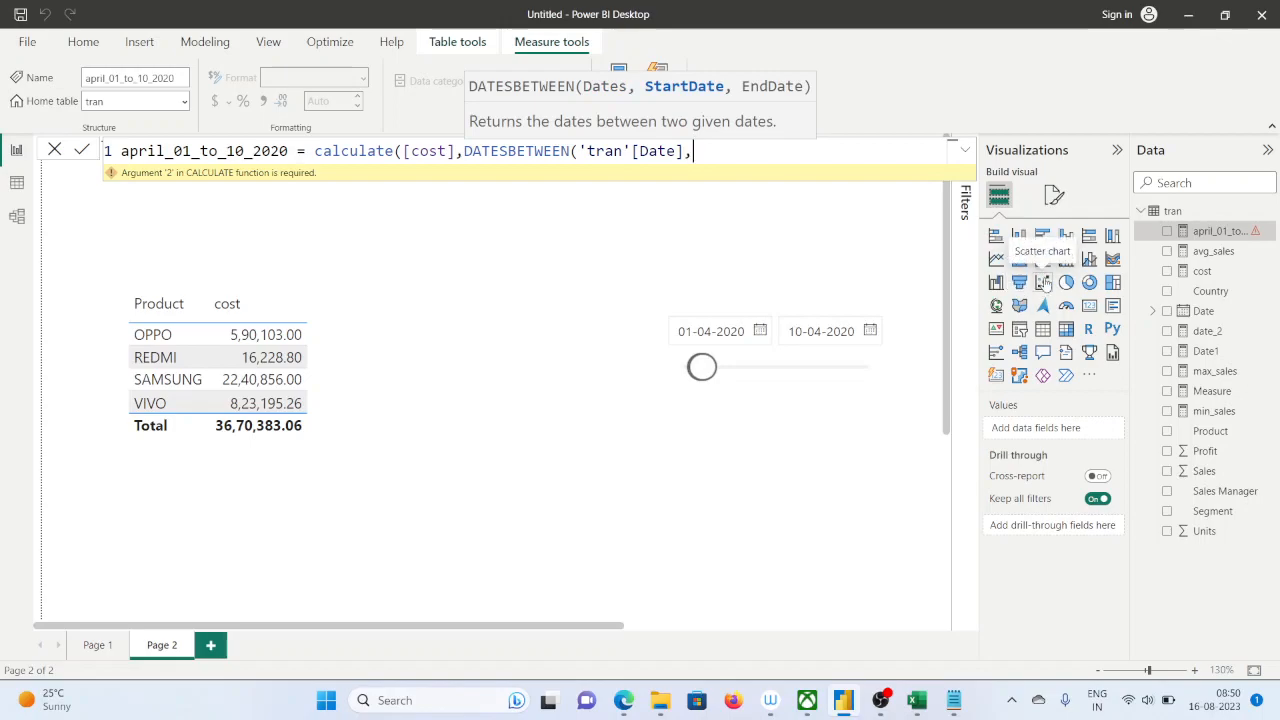
Enter "2020-04-01" as the StartDate argument of DATESBETWEEN, followed by a comma
text("2020-)
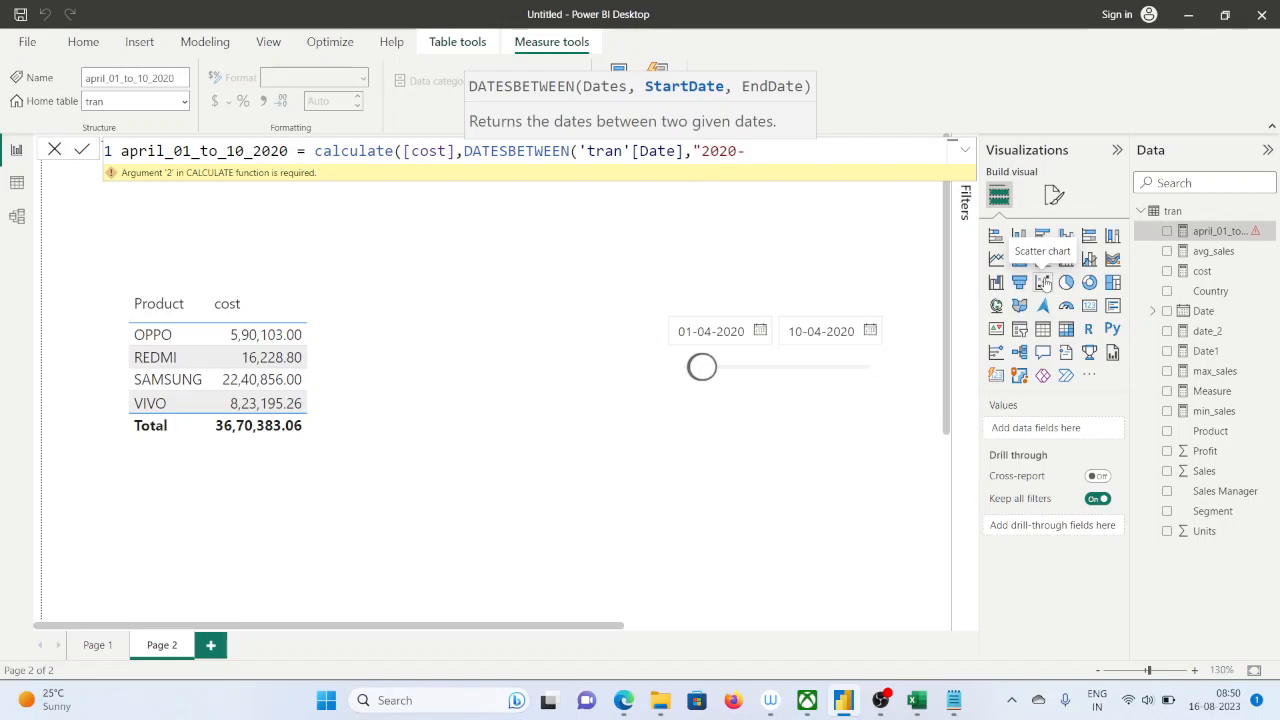
text(04-01",)
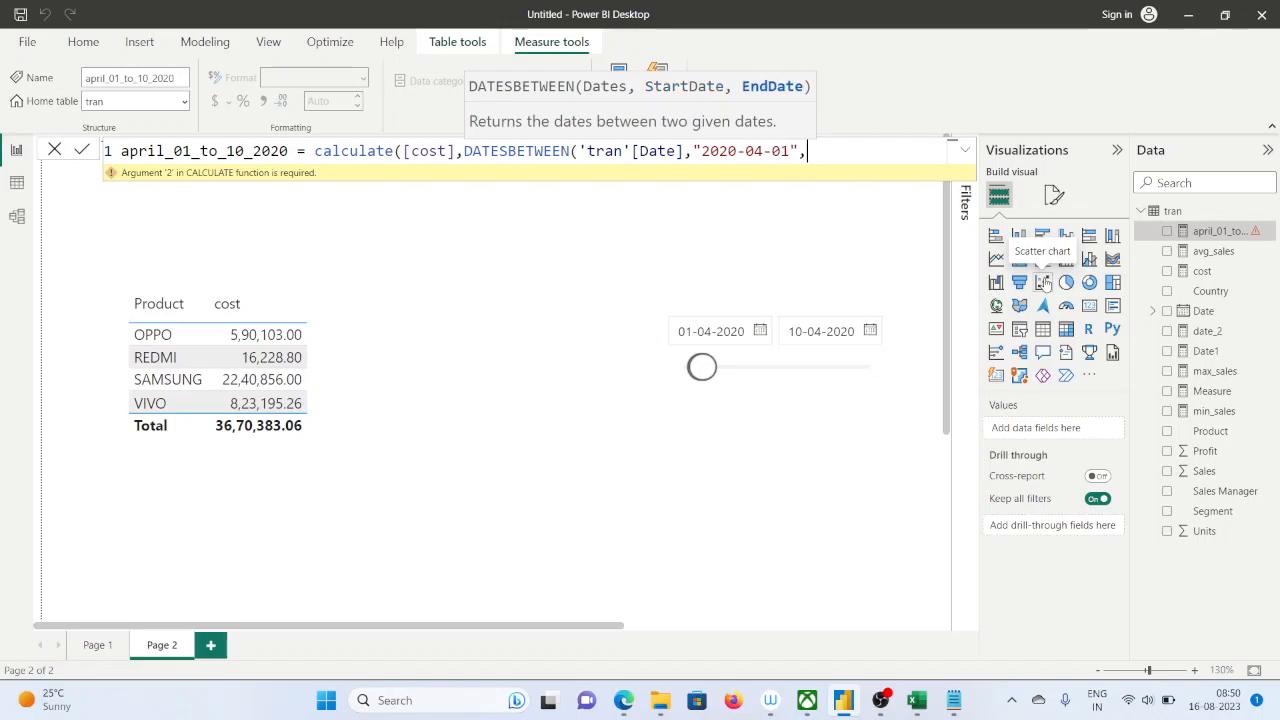
text("2020-04-10"))
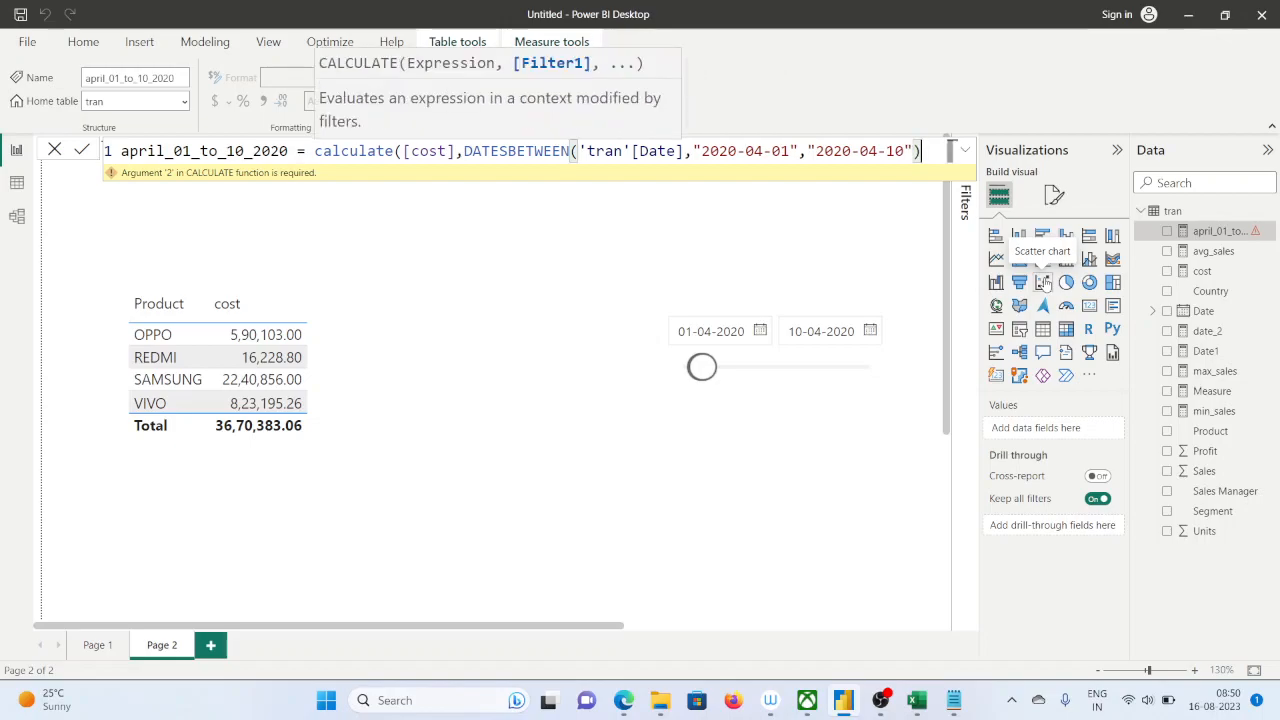
text())
Enter "2020-04-10" as the EndDate argument, close both DATESBETWEEN and calculate, and commit the measure
key(Return)
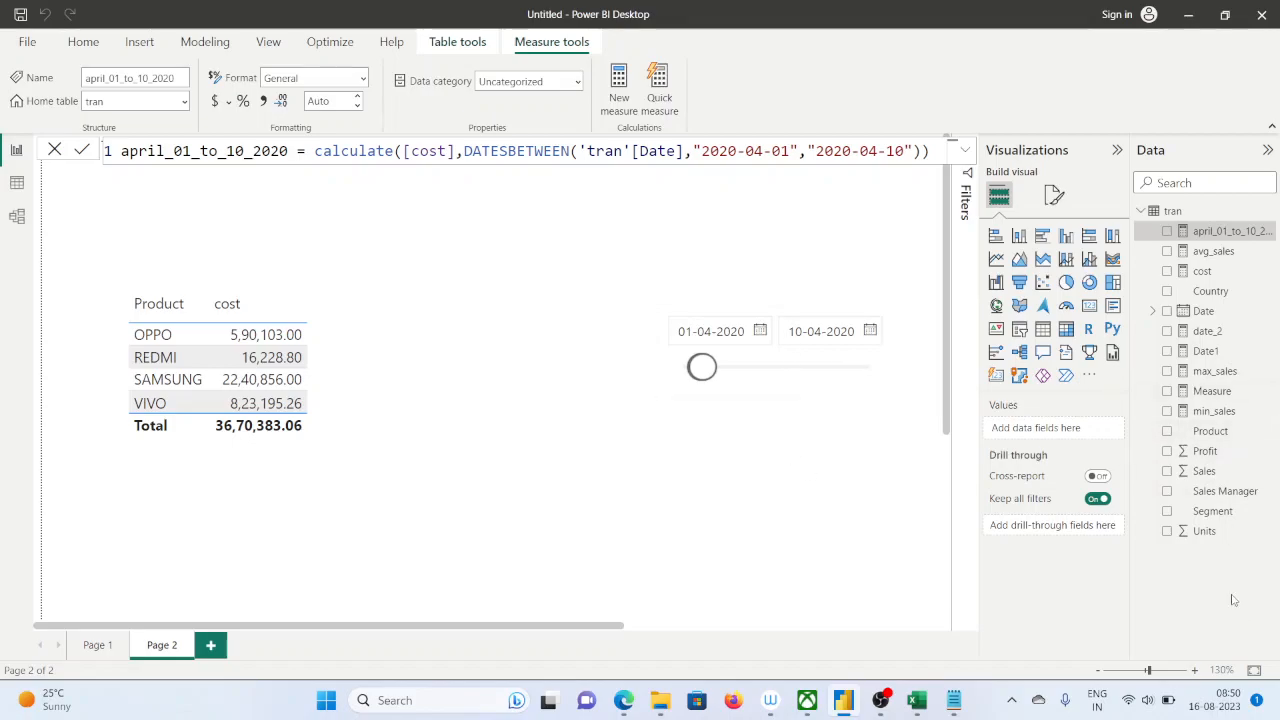
Reopen the april_01_to_10_2020 measure and copy its entire formula
click(1206, 351)
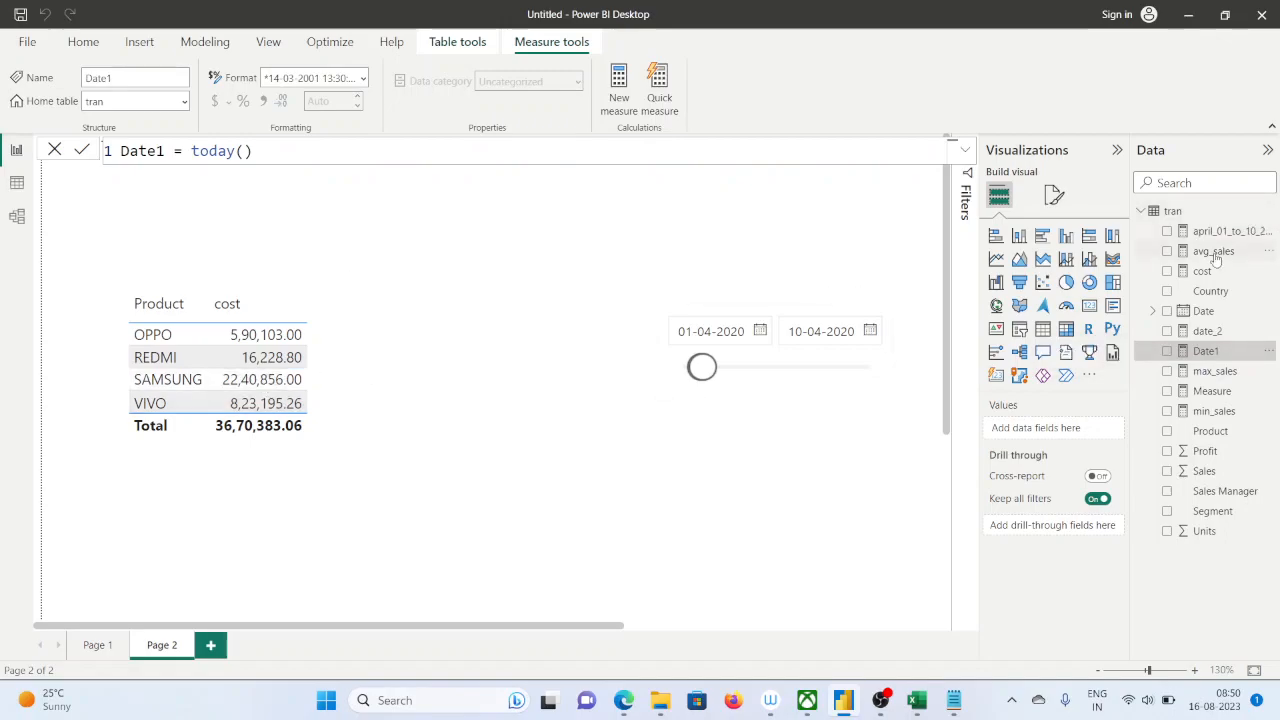
click(1236, 232)
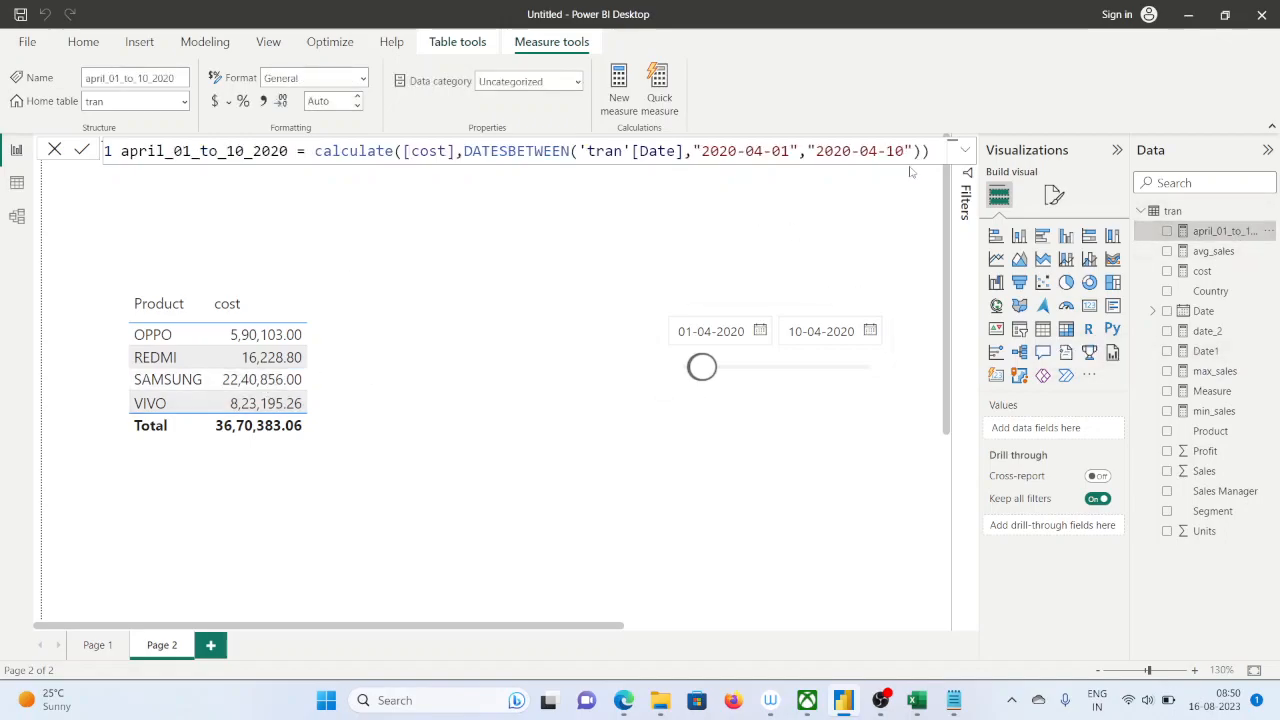
drag(933, 152, 94, 154)
key(ctrl+c)
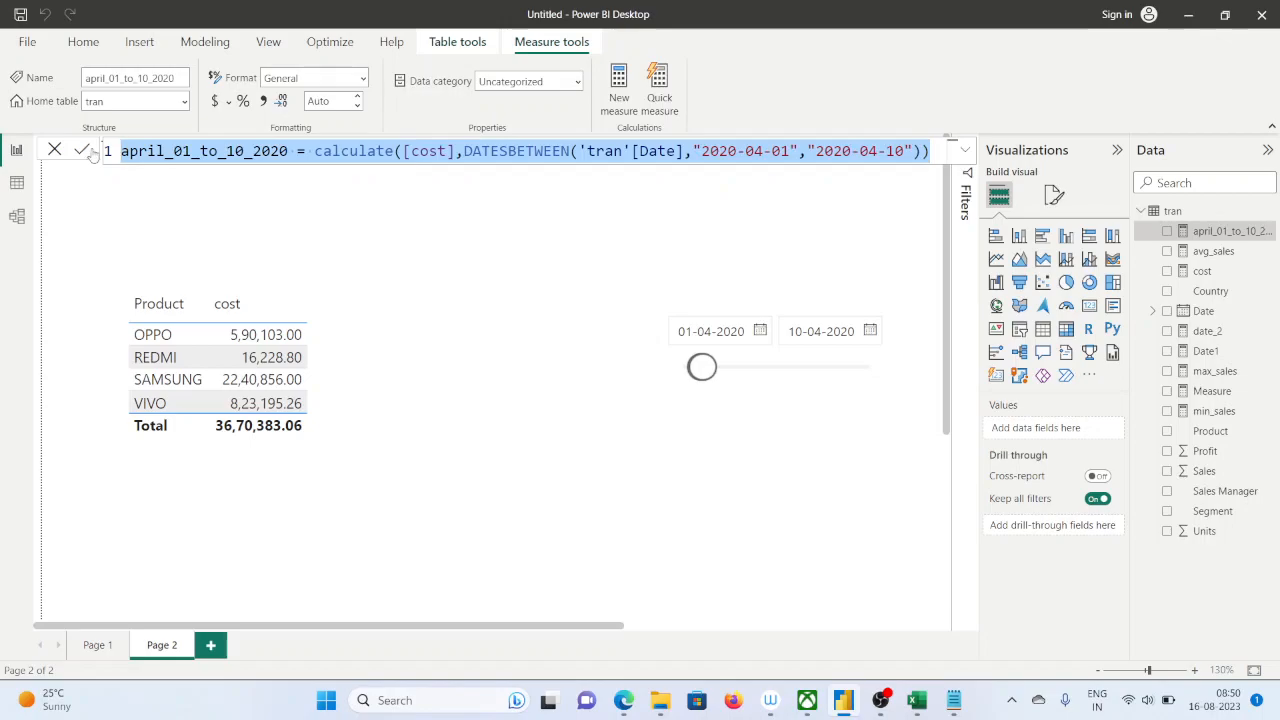
Switch to the Notepad notes and paste the formula below the "10th april 2020" line, leaving a blank line between
click(952, 706)
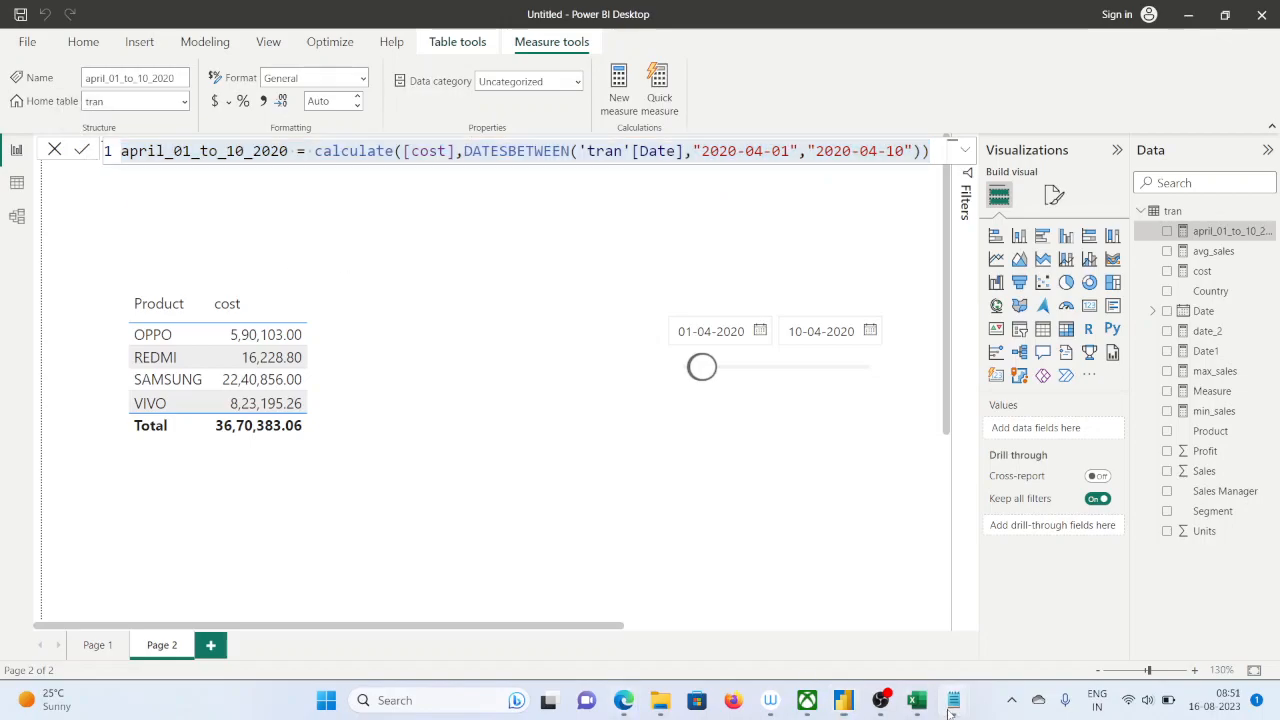
click(1030, 645)
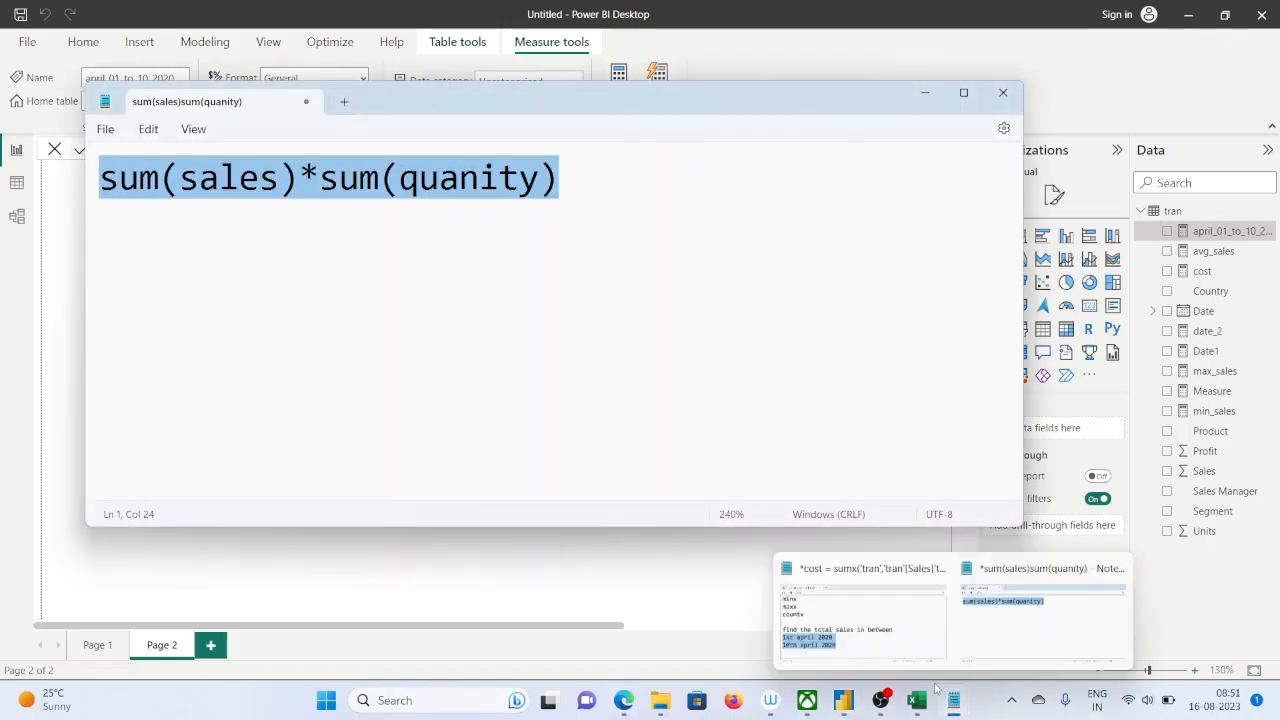
mouse_move(950, 700)
click(1050, 620)
click(817, 430)
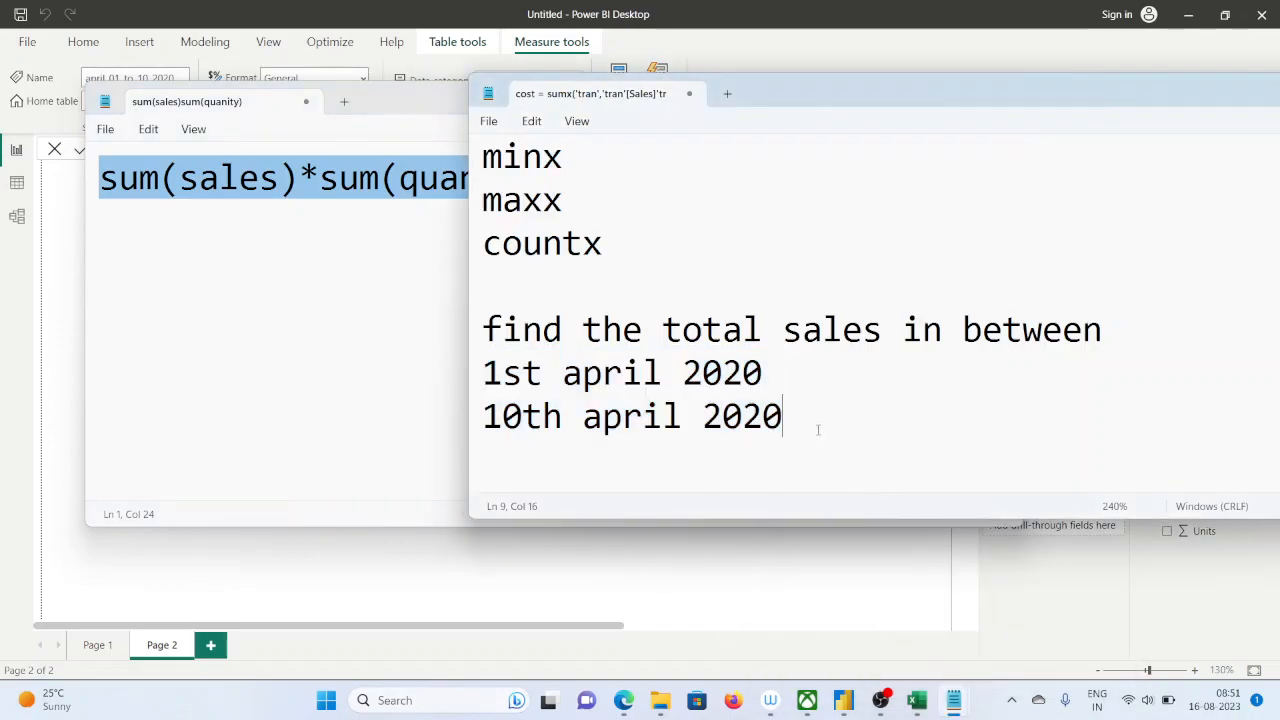
key(Return)
key(Return)
key(ctrl+v)
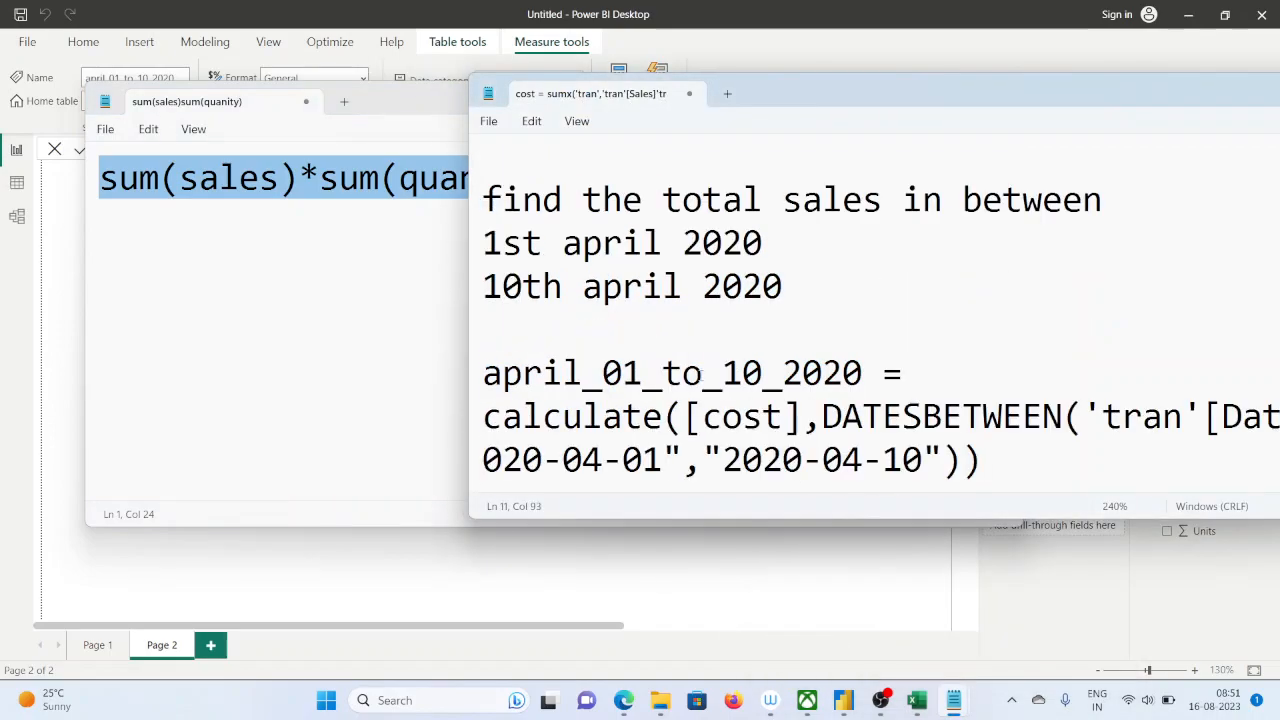
click(400, 390)
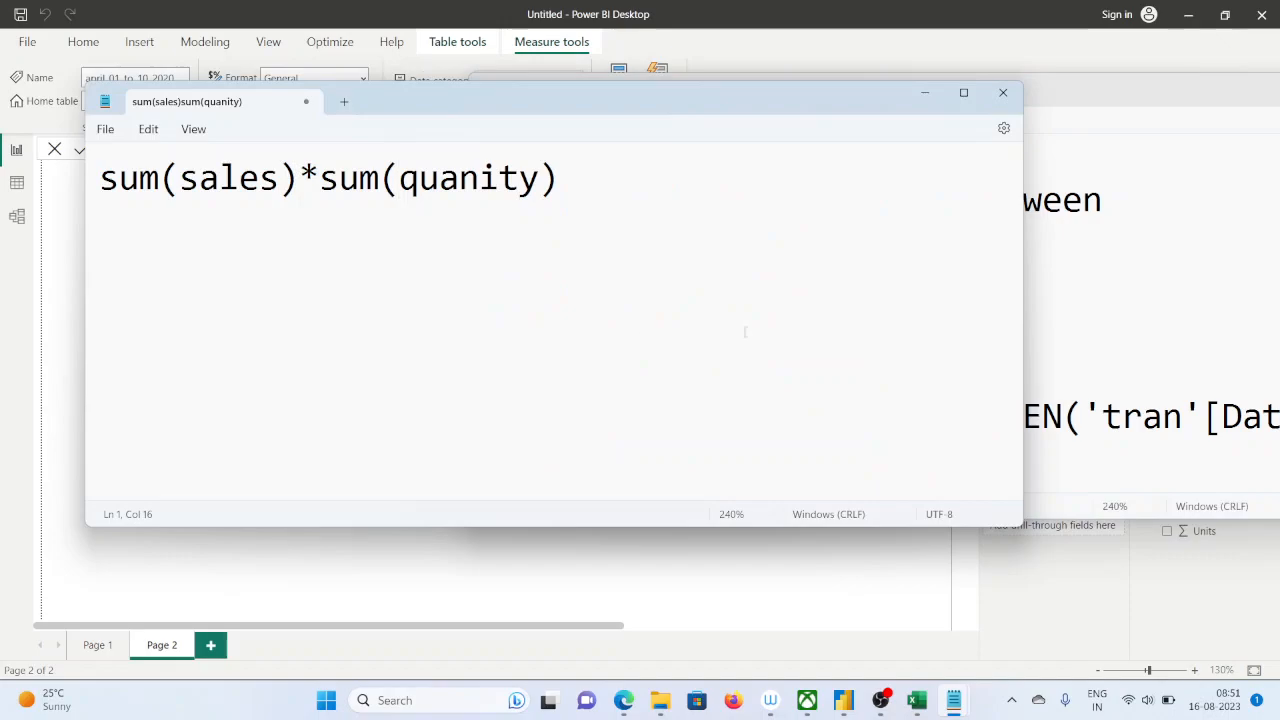
click(1090, 100)
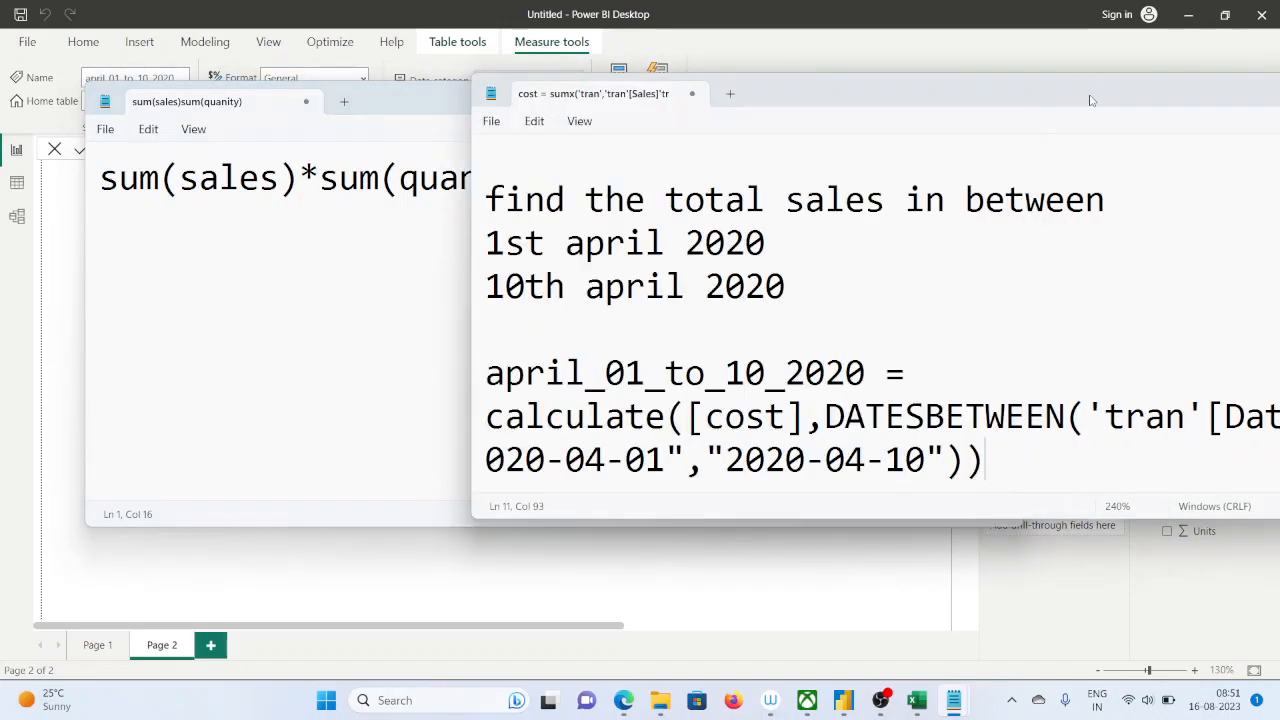
Switch back to Power BI and create a new measure from a copy of the whole april_01_to_10_2020 formula
click(183, 597)
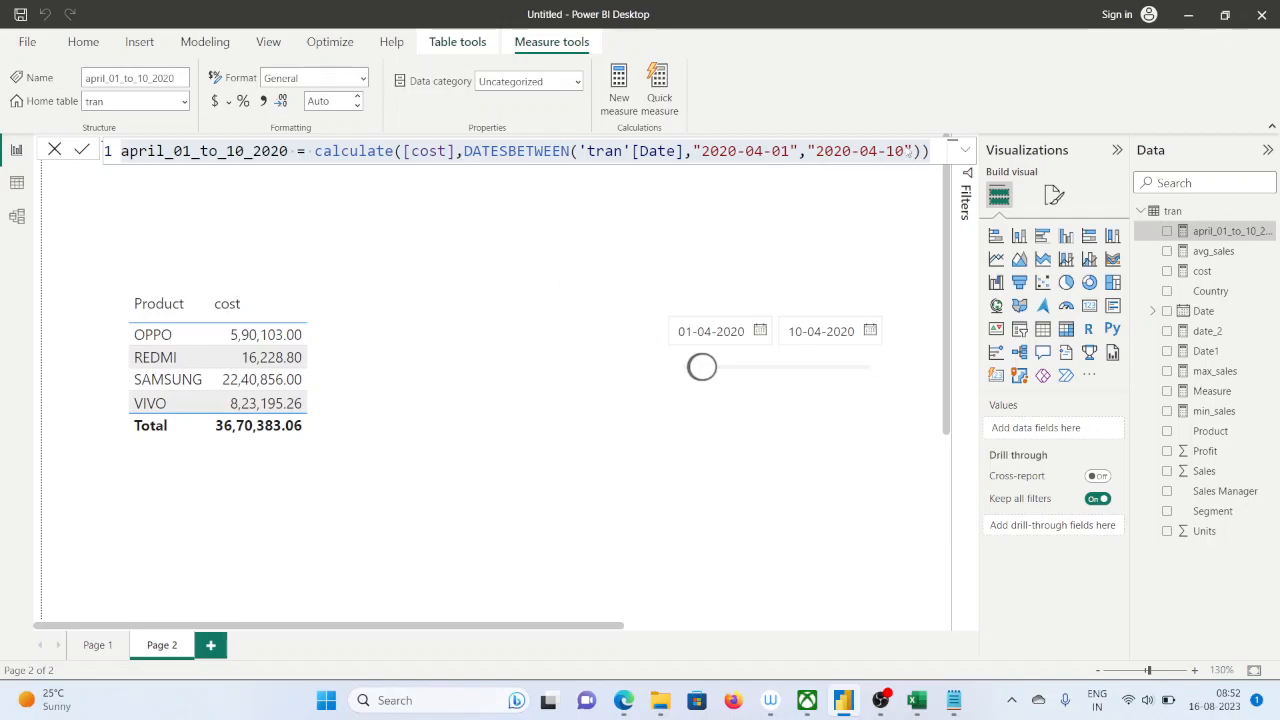
click(922, 150)
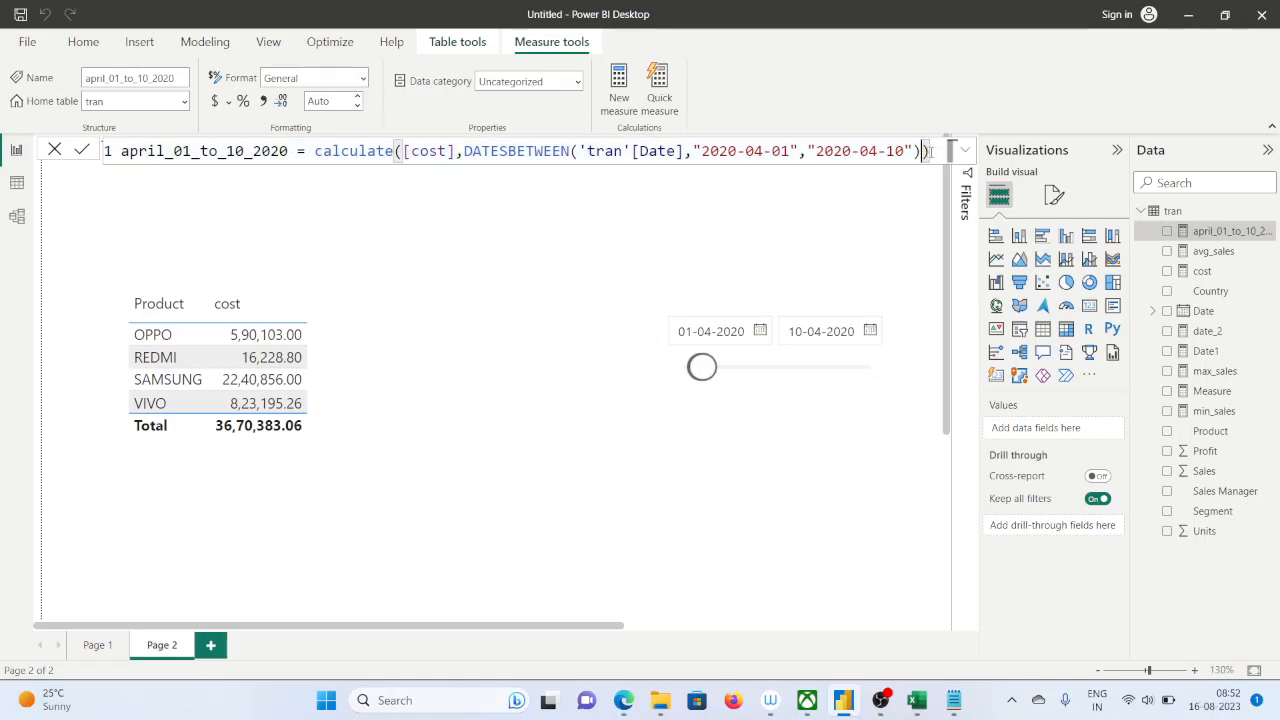
drag(928, 150, 45, 155)
key(ctrl+c)
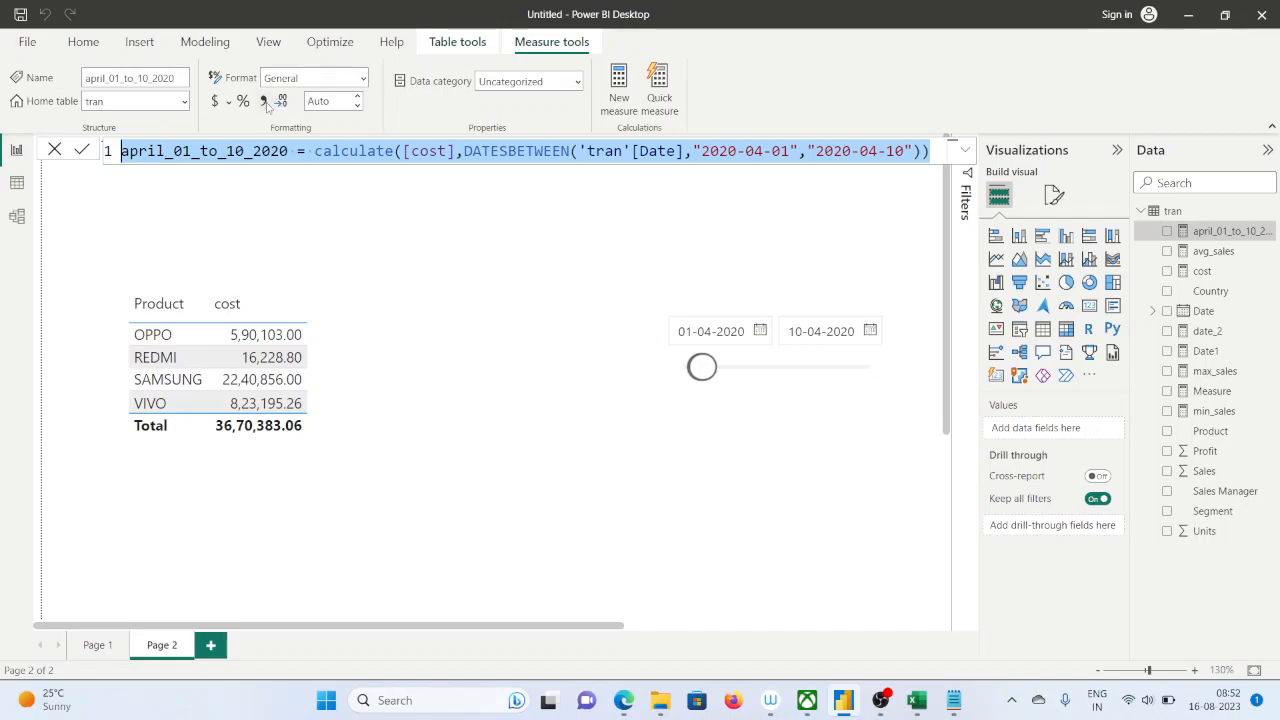
click(625, 95)
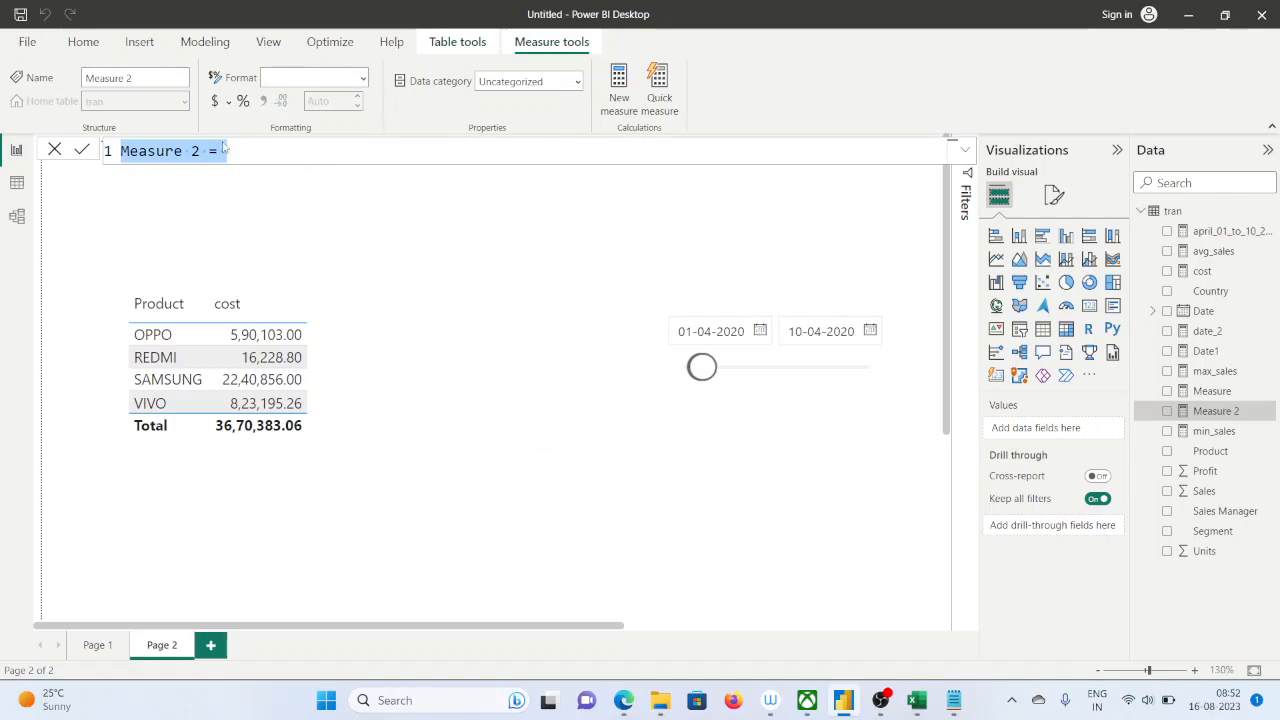
key(ctrl+v)
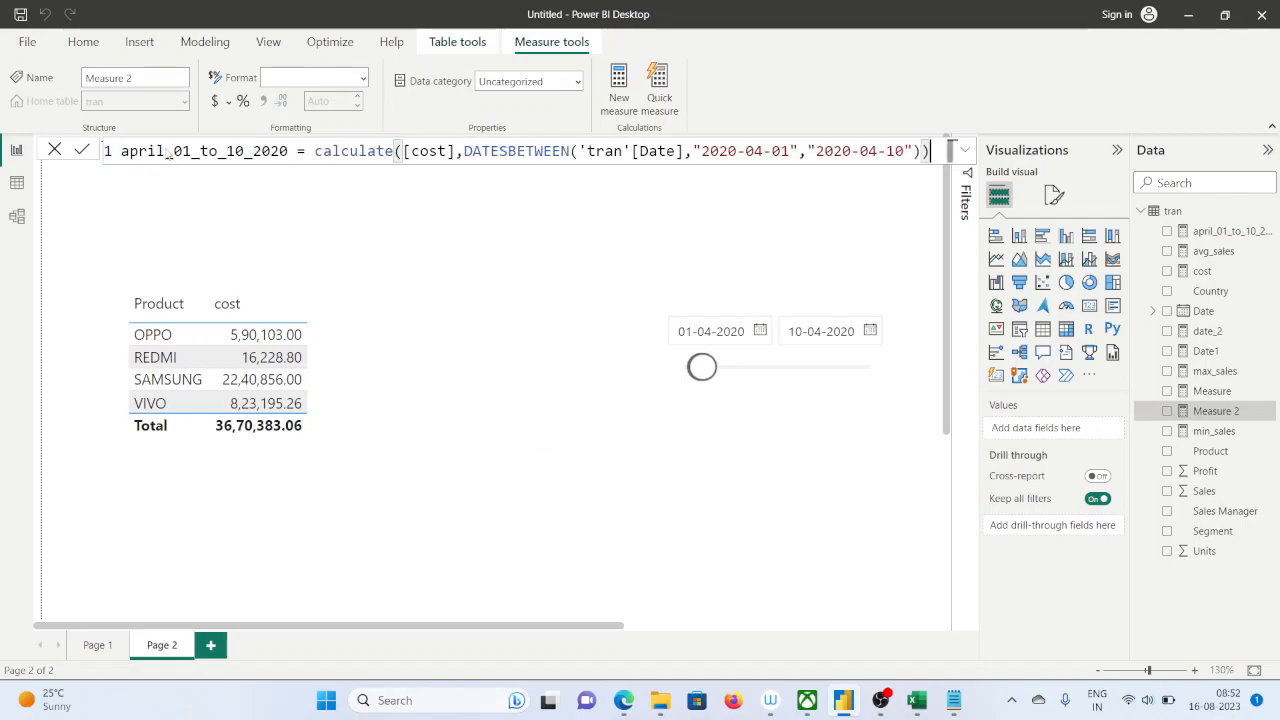
Rename the new measure in its formula to april_01_to_10_2020_oppo
double_click(290, 150)
click(290, 150)
text(_oppo)
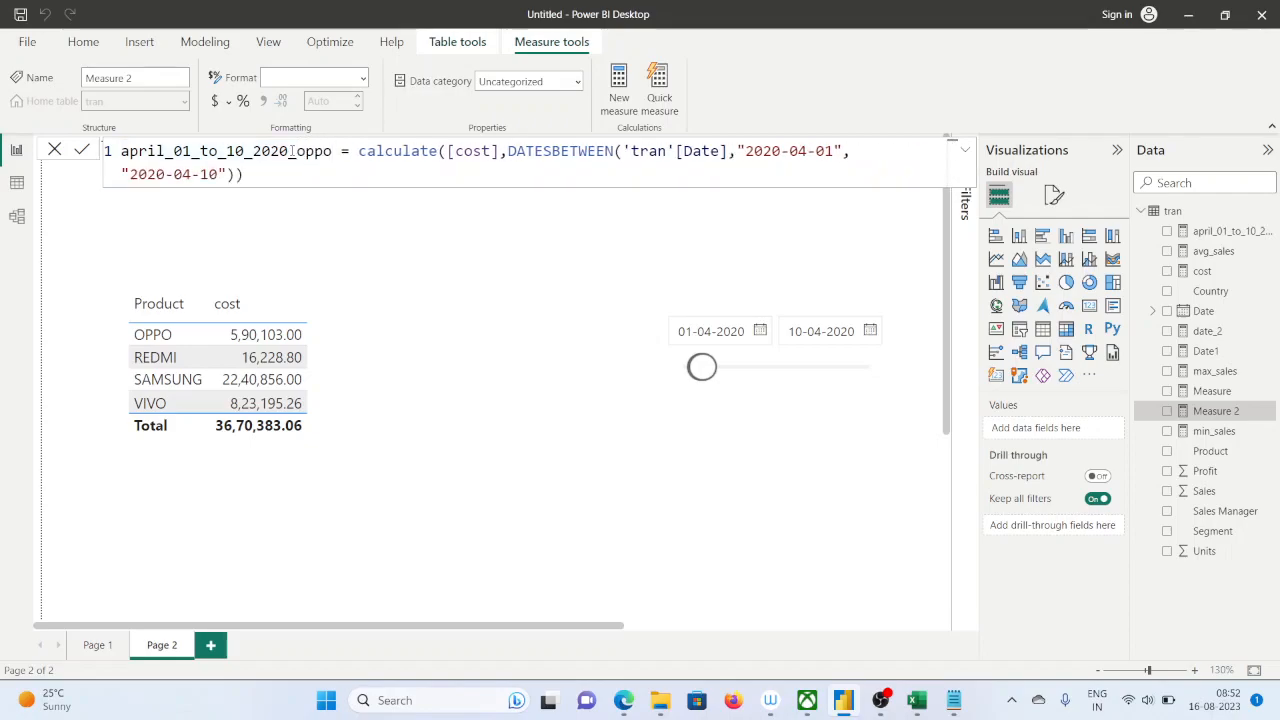
Add the 'tran'[Product] column as a second filter argument of calculate, after the DATESBETWEEN filter
click(235, 175)
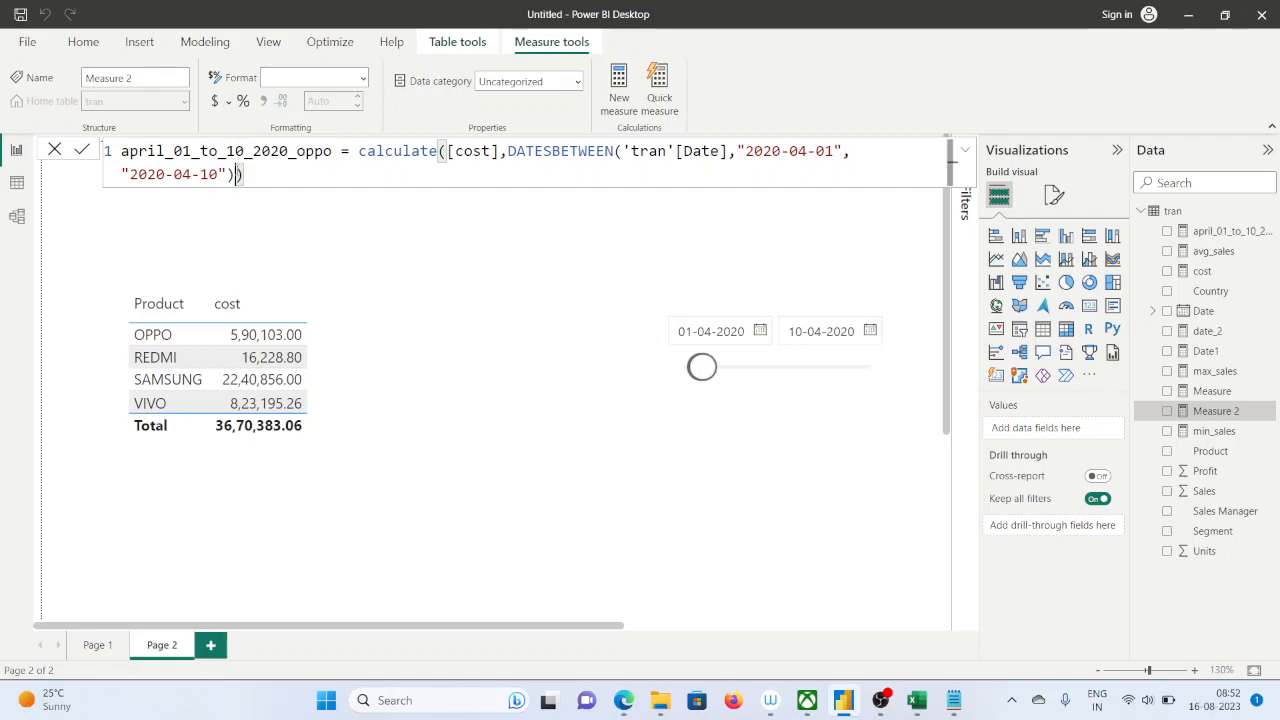
text(,)
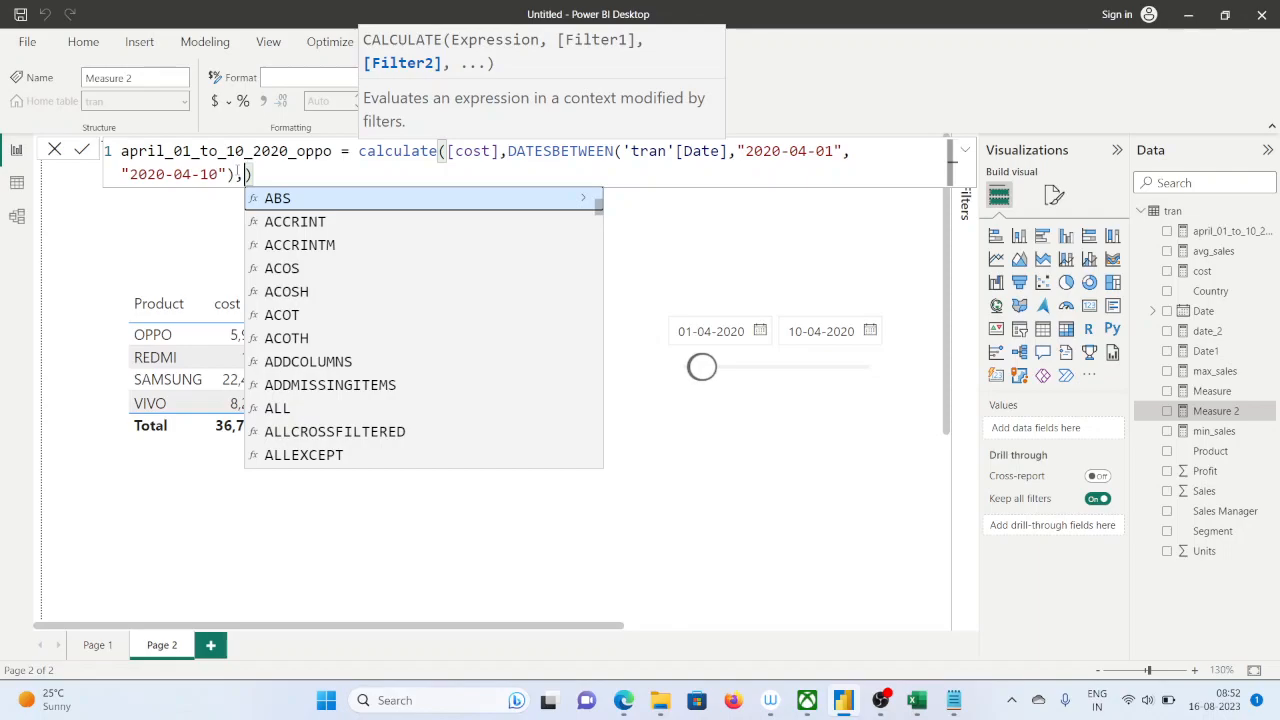
text(pro)
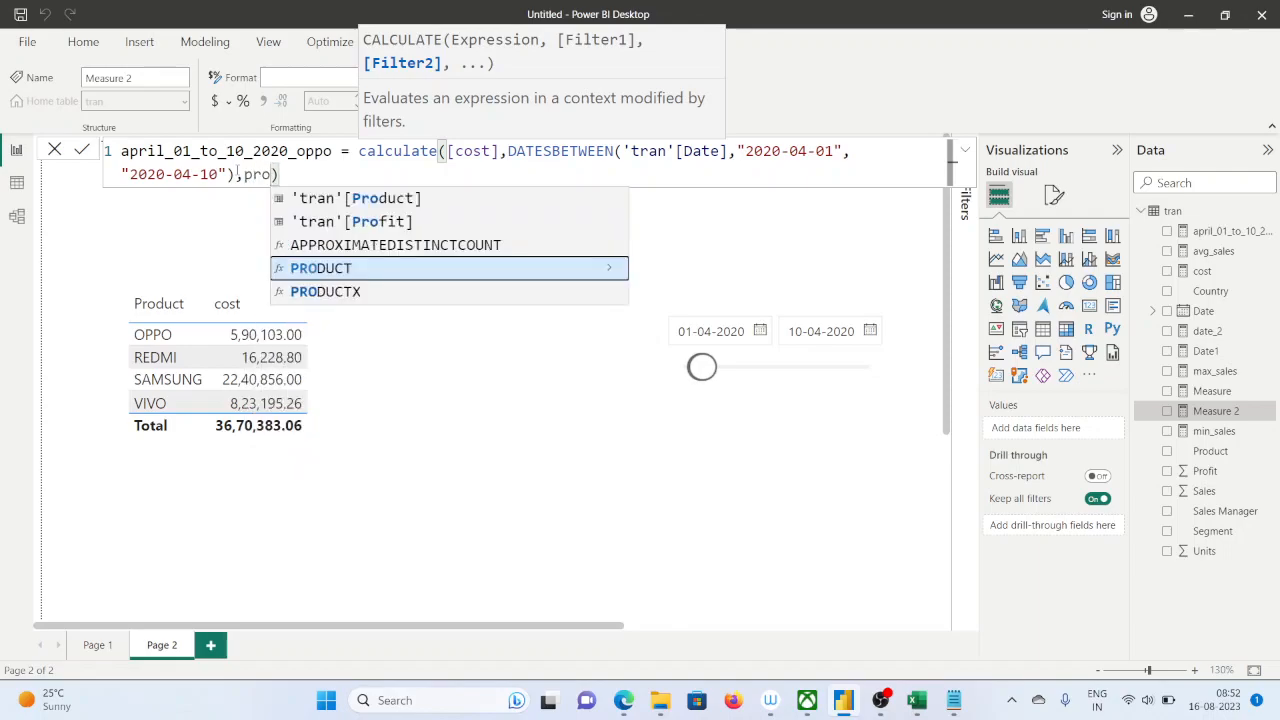
key(Up)
key(Up)
key(Up)
key(Tab)
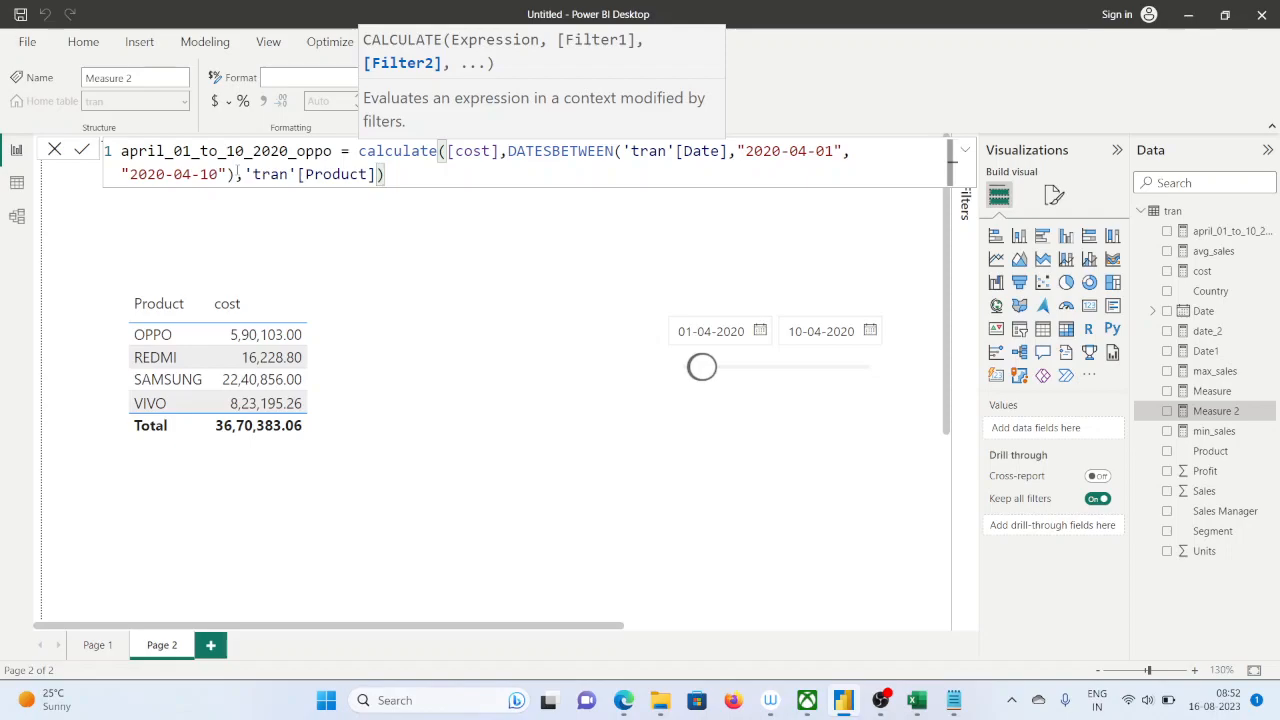
Complete the product filter with ="OPPO" and commit the april_01_to_10_2020_oppo measure
text(=")
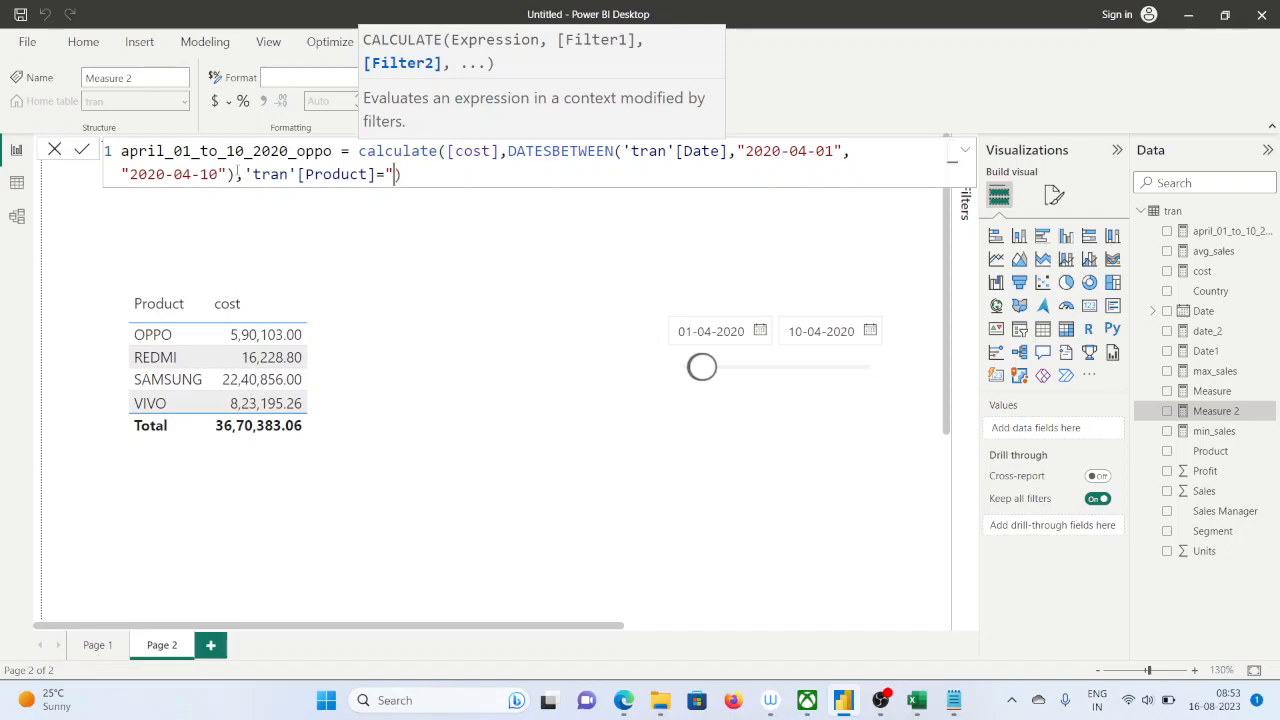
text(OPPO"))
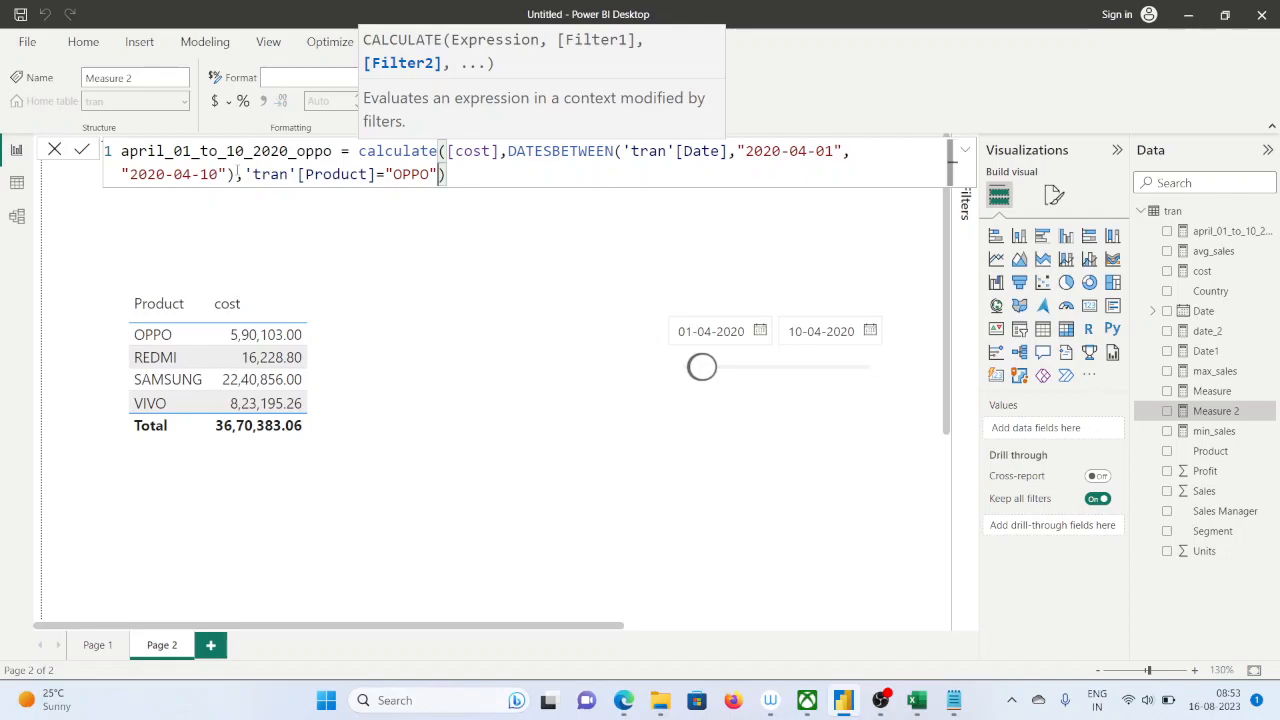
key(Return)
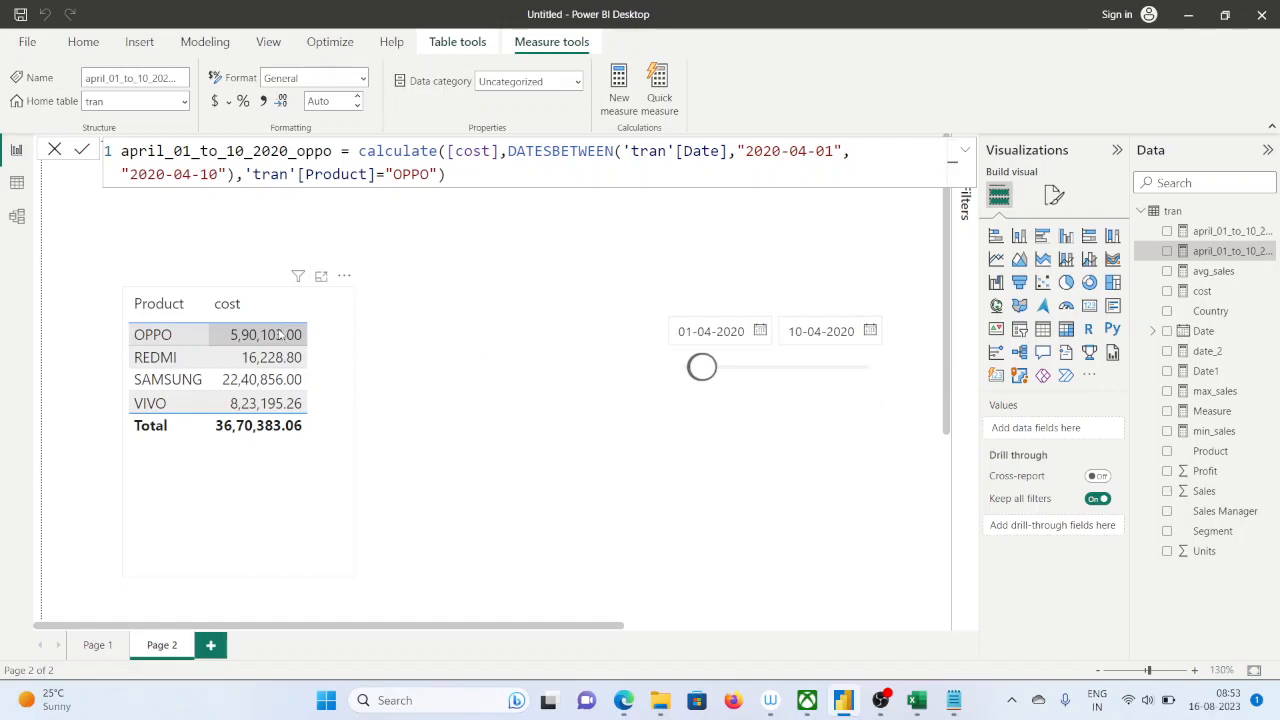
click(484, 176)
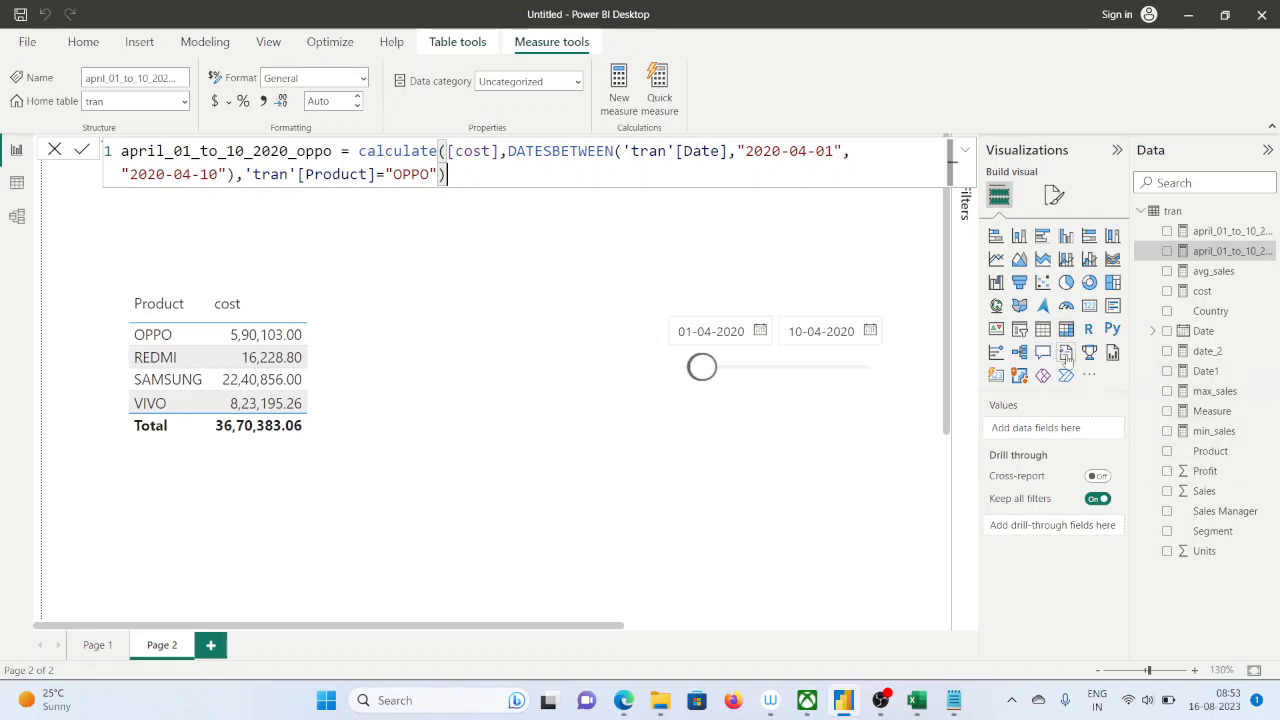
Add a table visual to Page 2 with the Product field and the april_01_to_10_2020_oppo measure as columns
click(1042, 330)
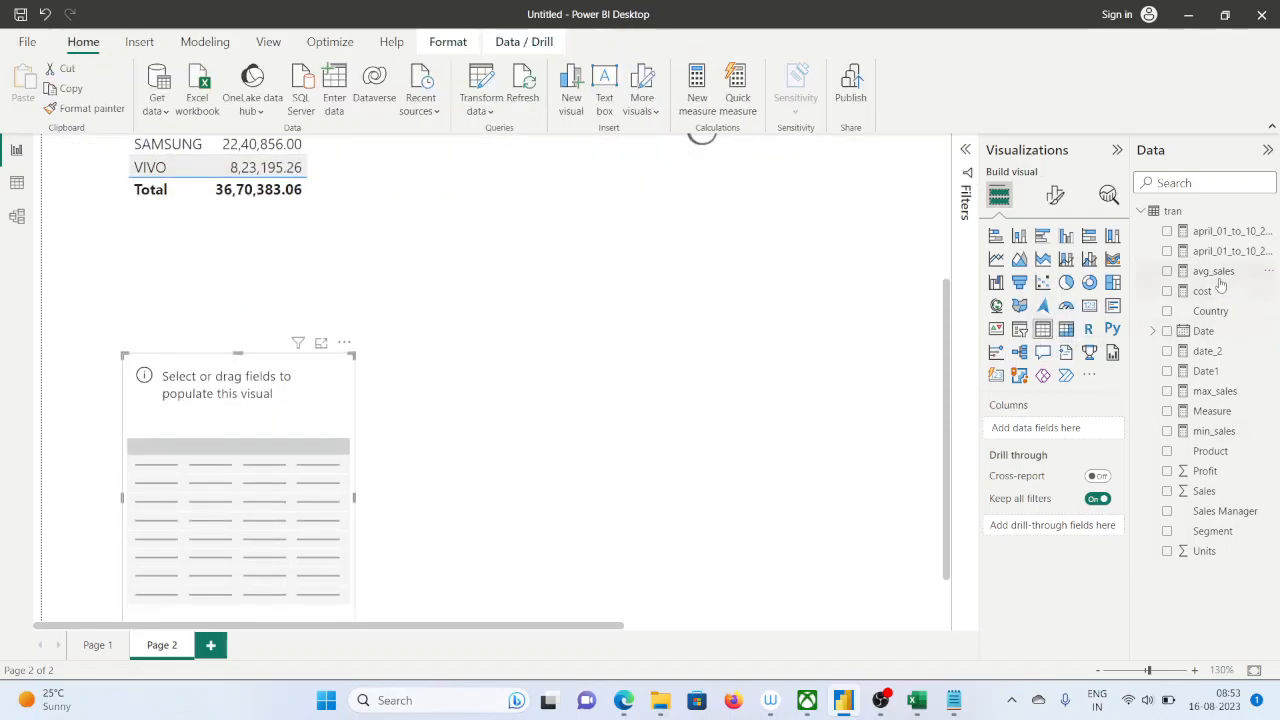
drag(1210, 458, 1015, 440)
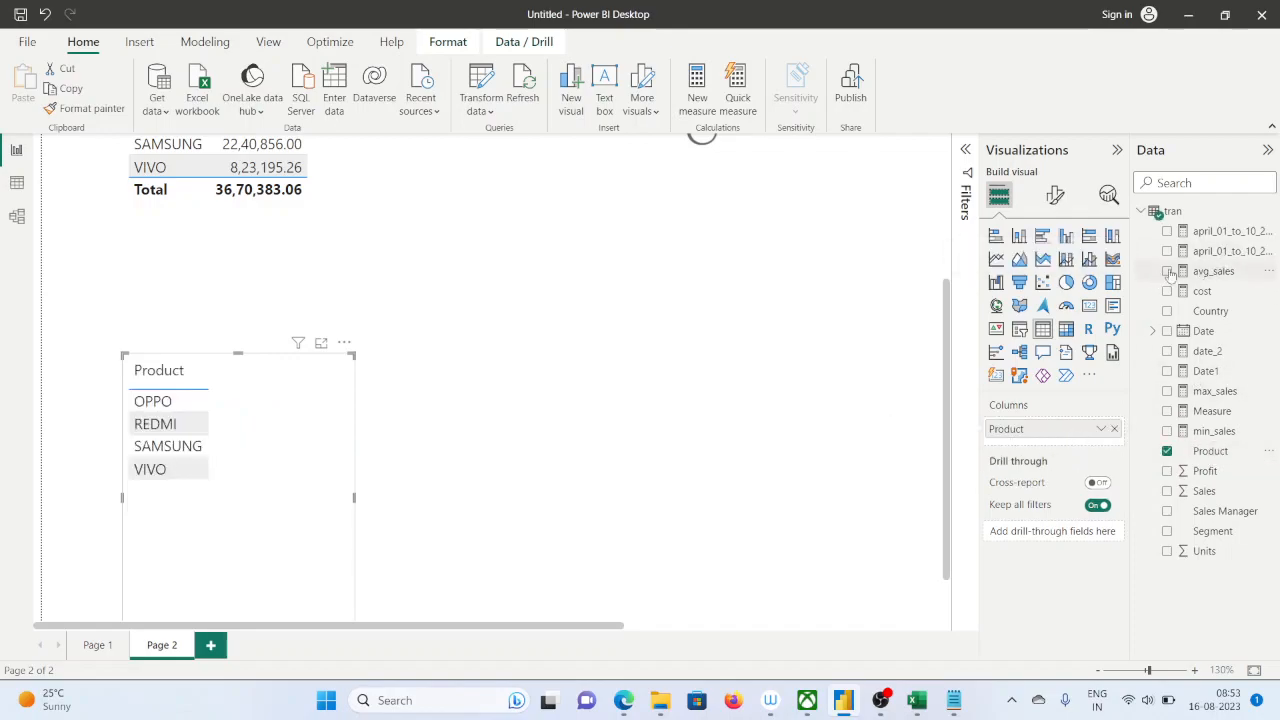
drag(1240, 256, 1040, 448)
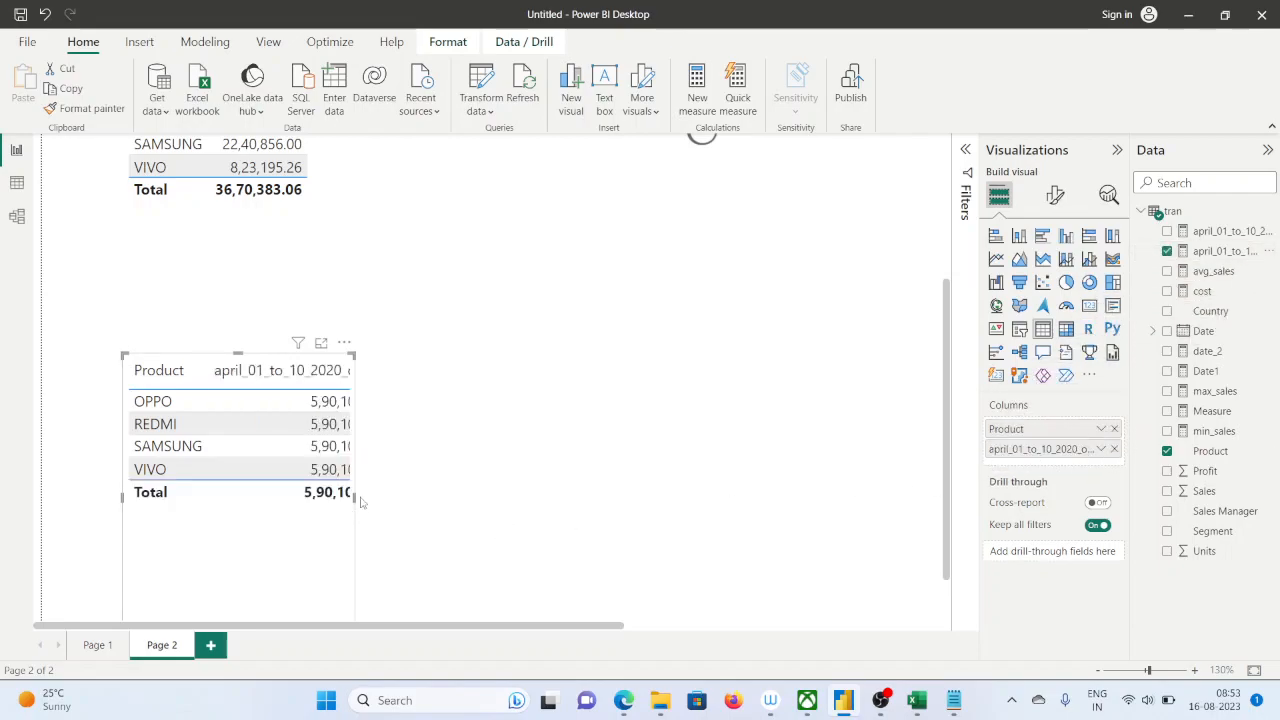
Widen the new table to fit the whole april_01_to_10_2020_oppo column and compare its values with the cost table above
scroll(380, 563, down, 2)
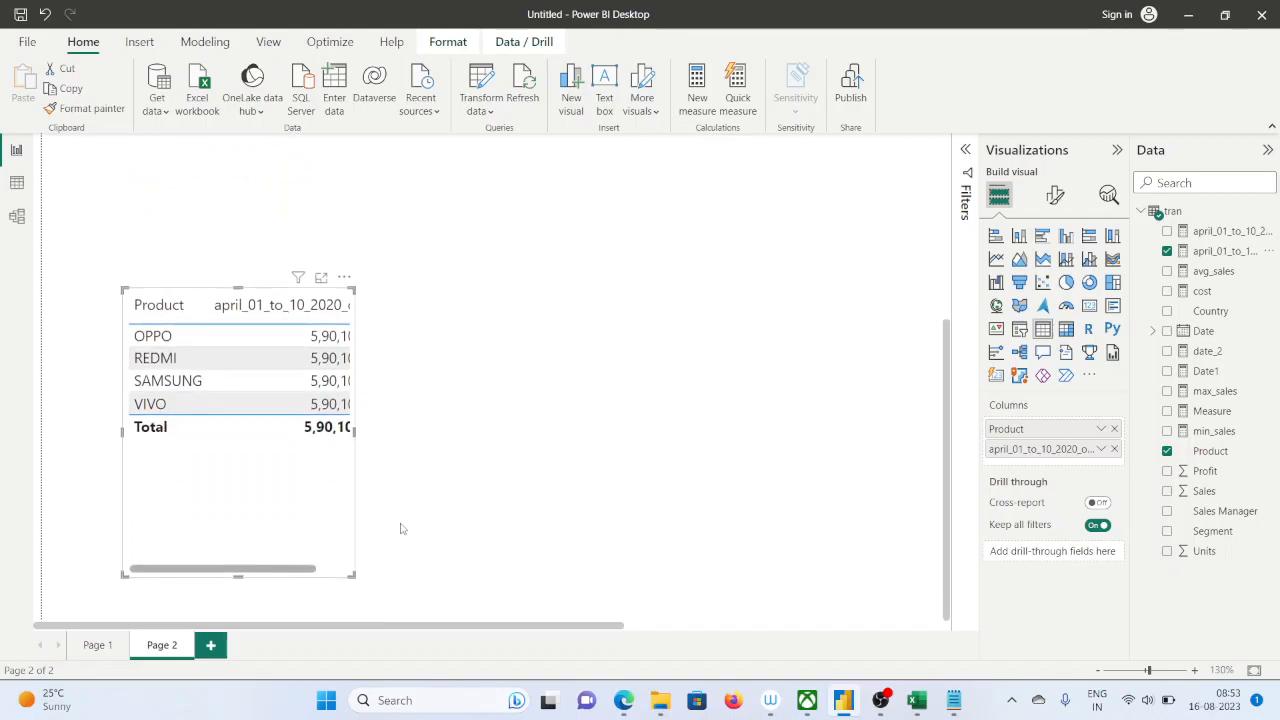
drag(352, 572, 512, 550)
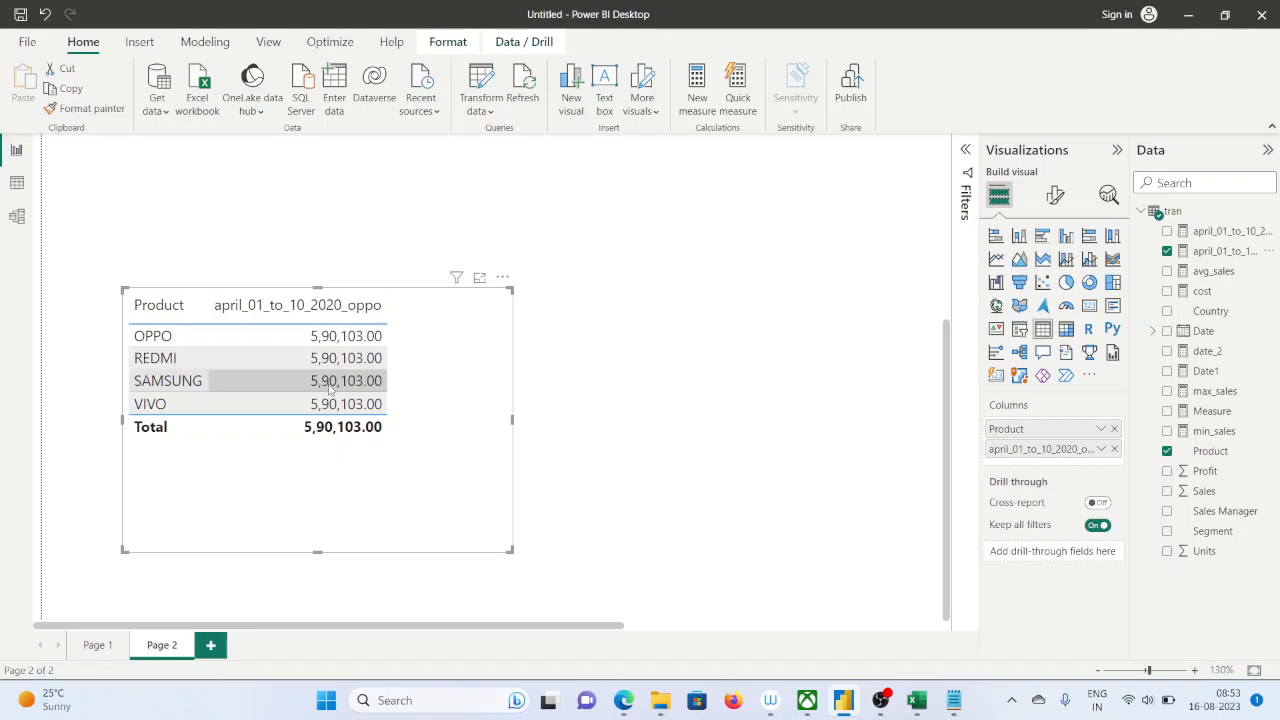
scroll(329, 410, up, 4)
scroll(327, 416, down, 3)
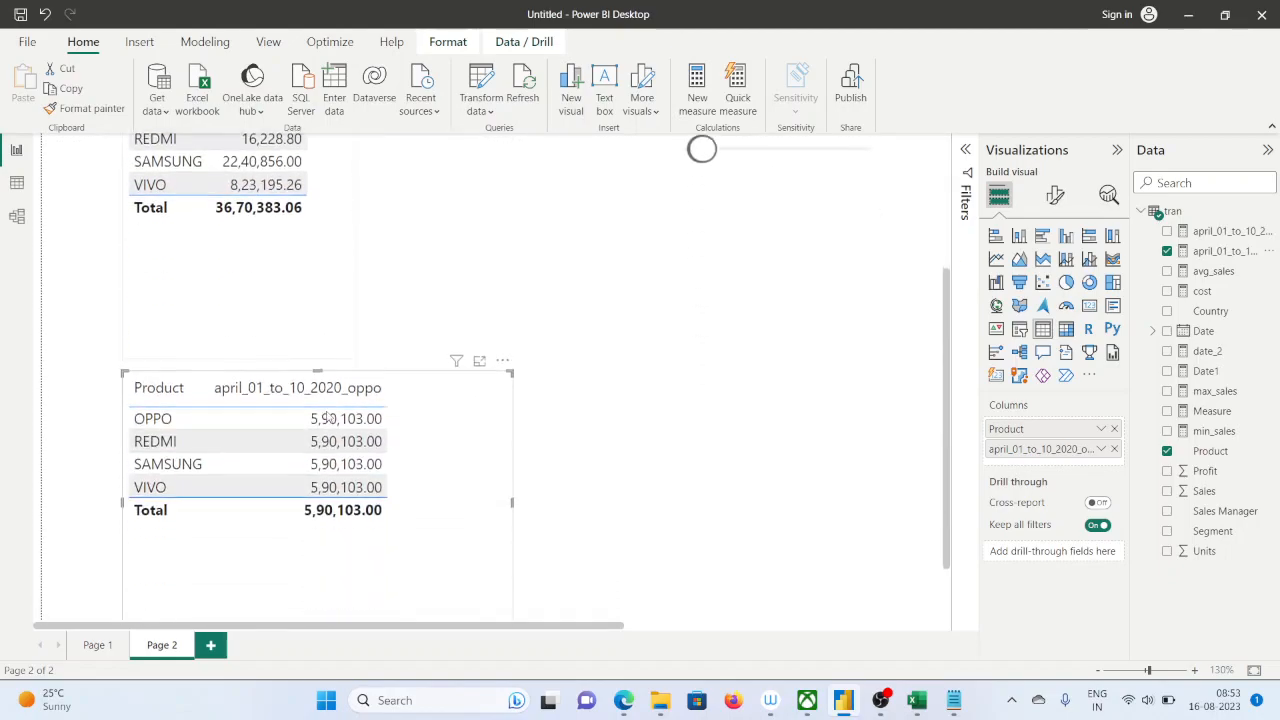
scroll(330, 420, down, 2)
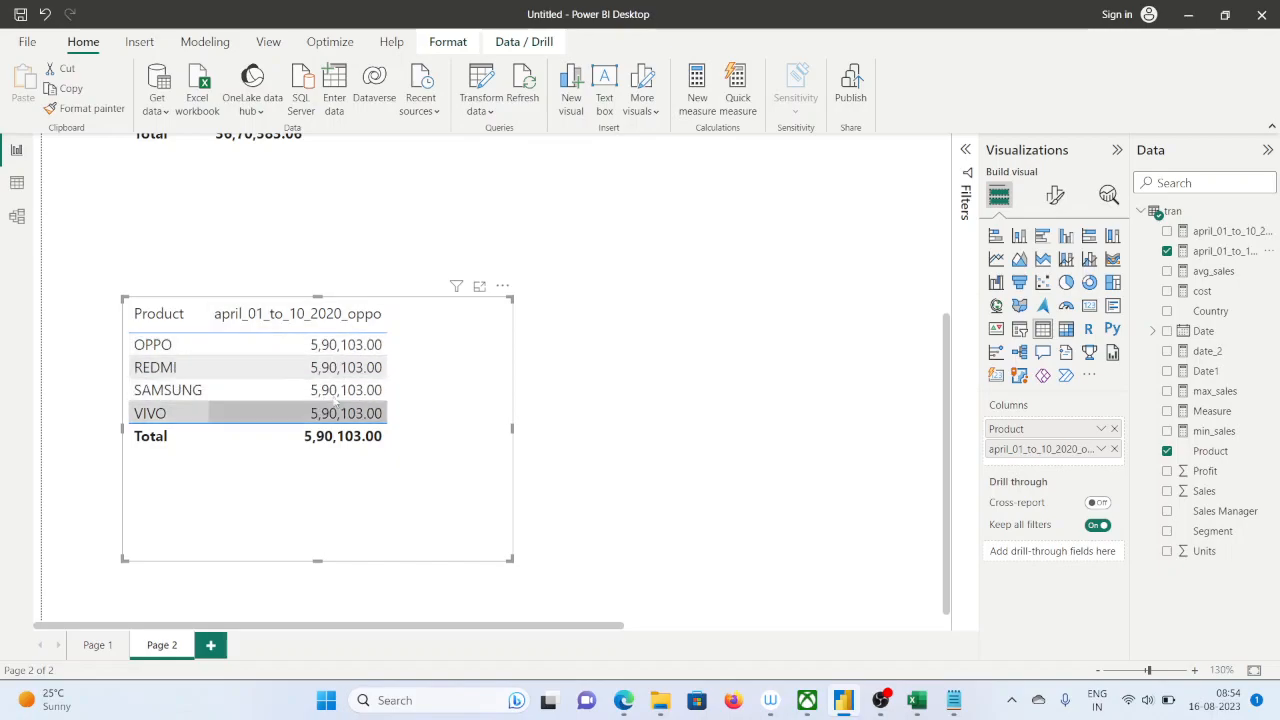
scroll(330, 500, up, 1)
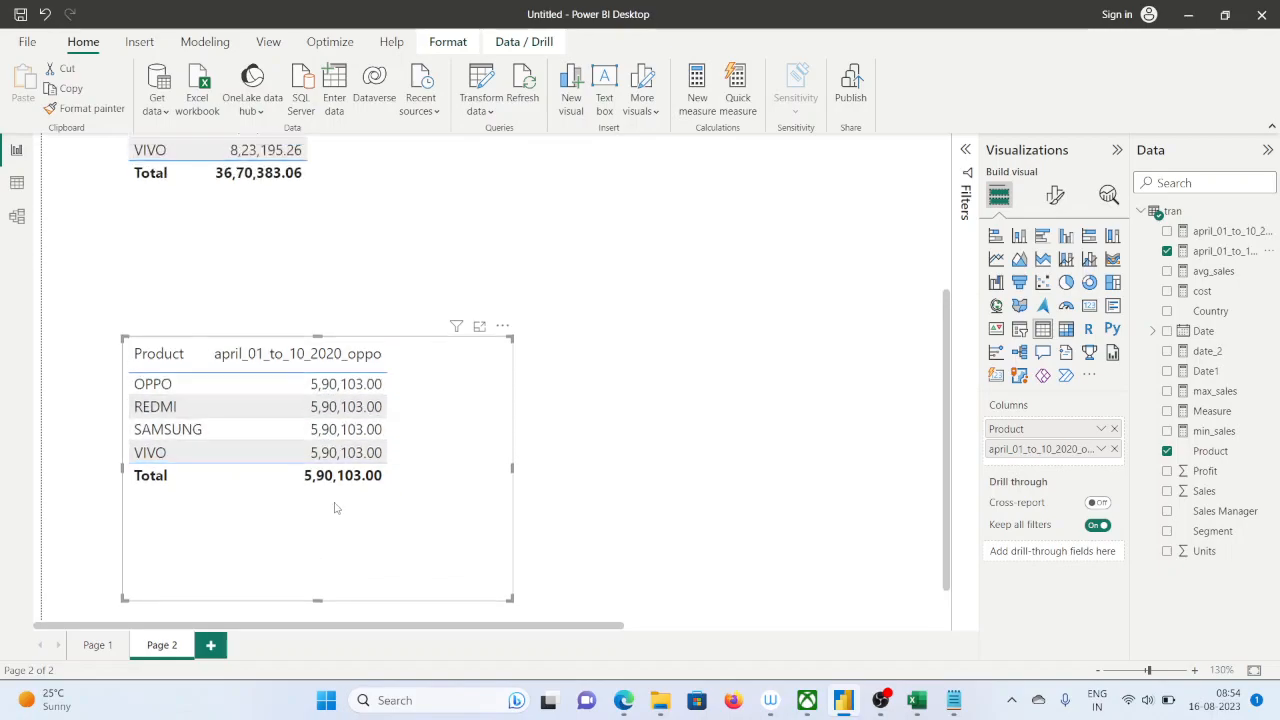
Review the april_01_to_10_2020 and april_01_to_10_2020_oppo measure formulas against the two product tables
scroll(338, 515, up, 3)
scroll(240, 602, down, 2)
scroll(926, 571, up, 2)
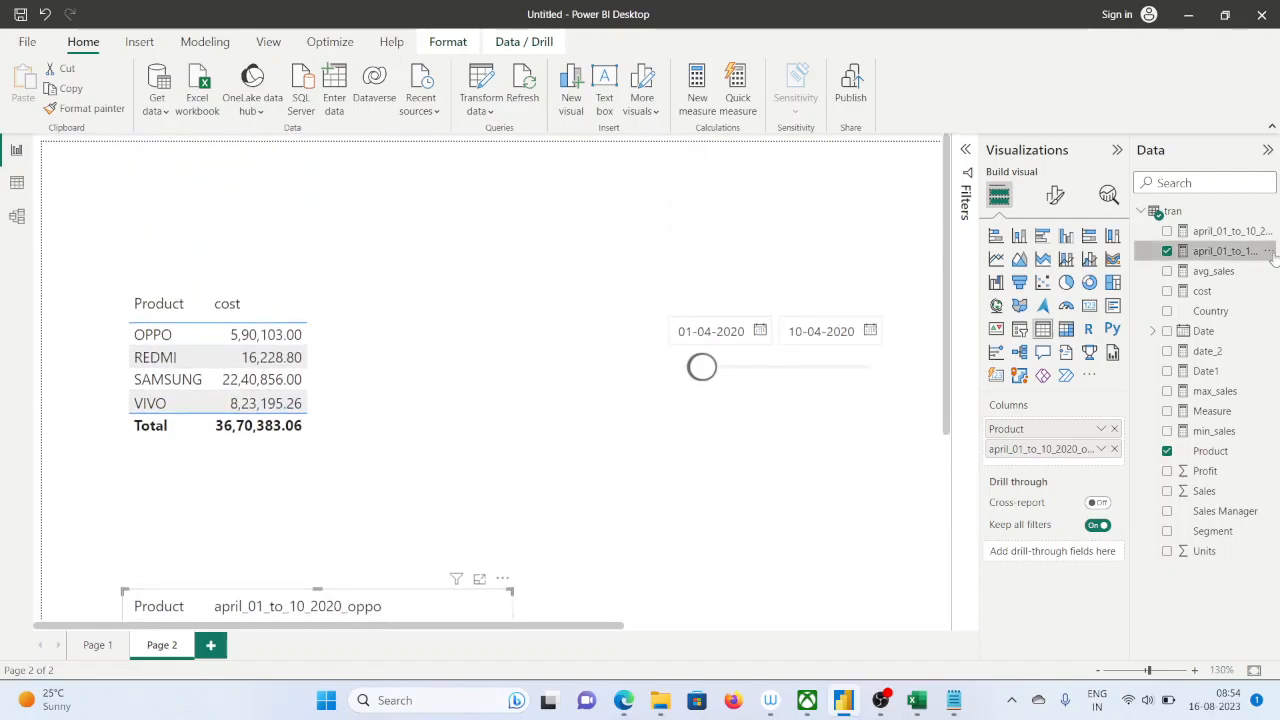
click(1236, 232)
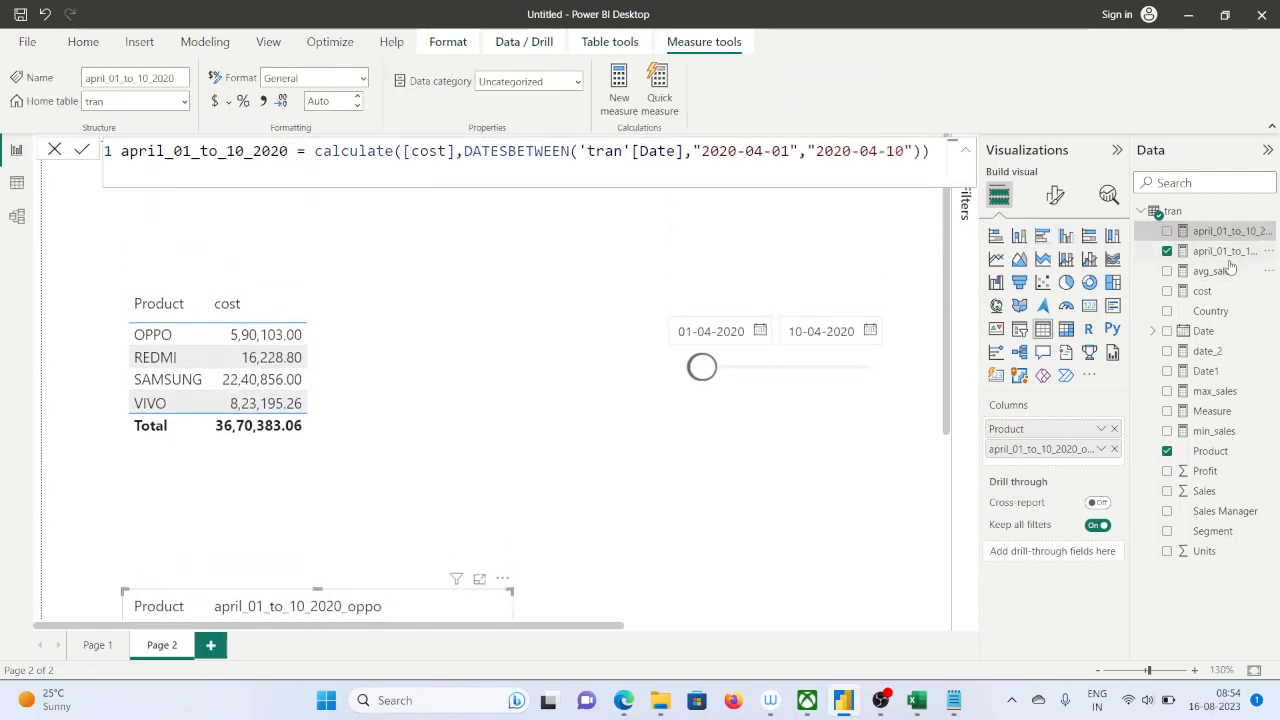
click(1226, 252)
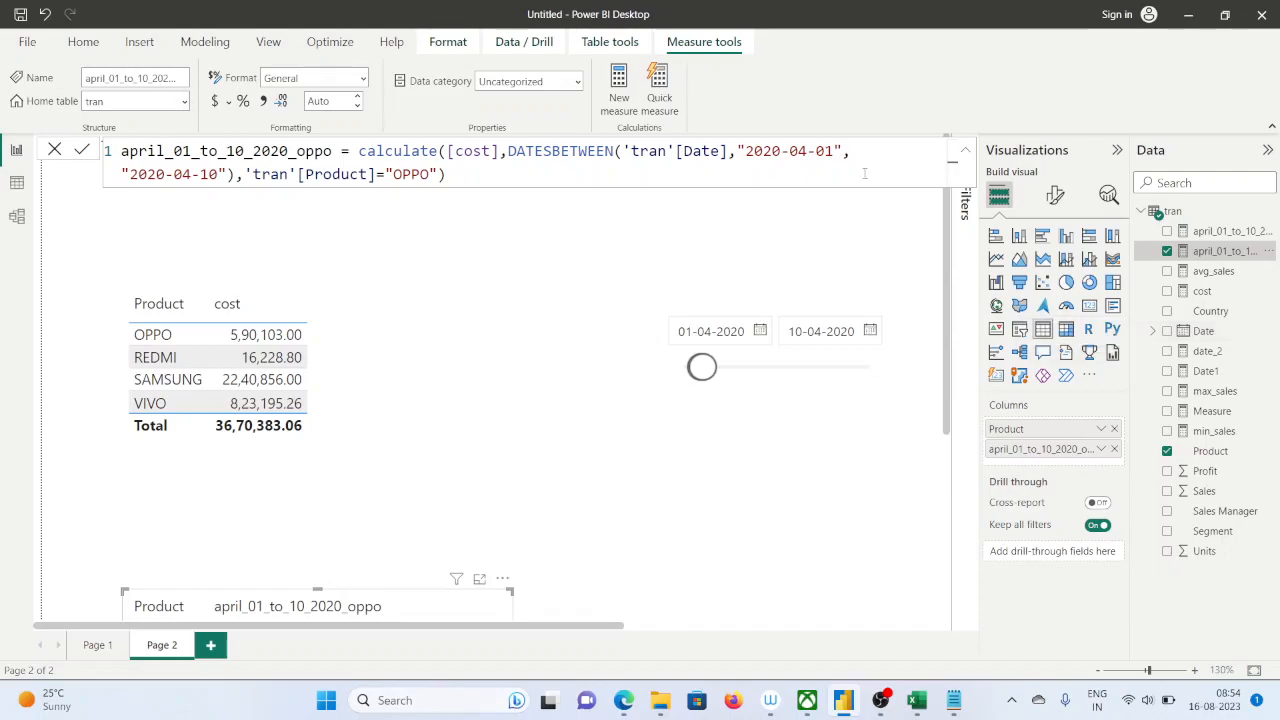
Create a new measure in the tran table named CURR_DATE+5
click(614, 122)
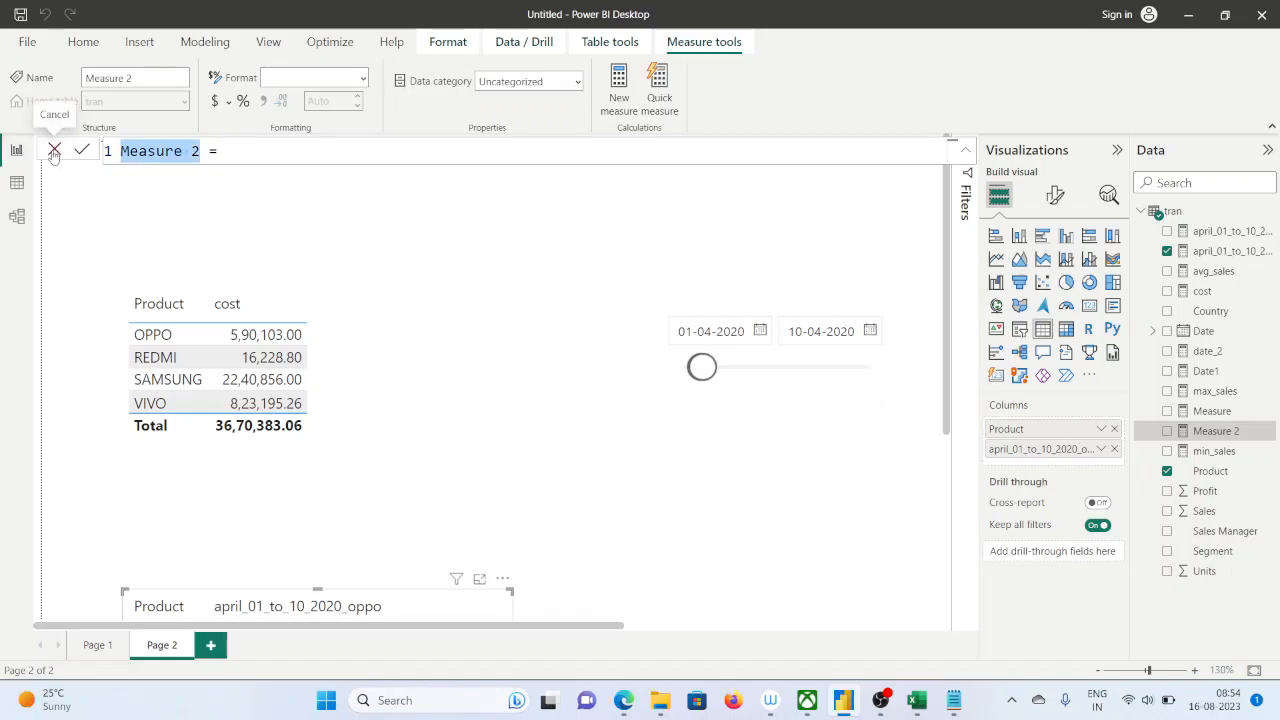
text(CU)
text(RRE)
key(BackSpace)
key(BackSpace)
text(R_)
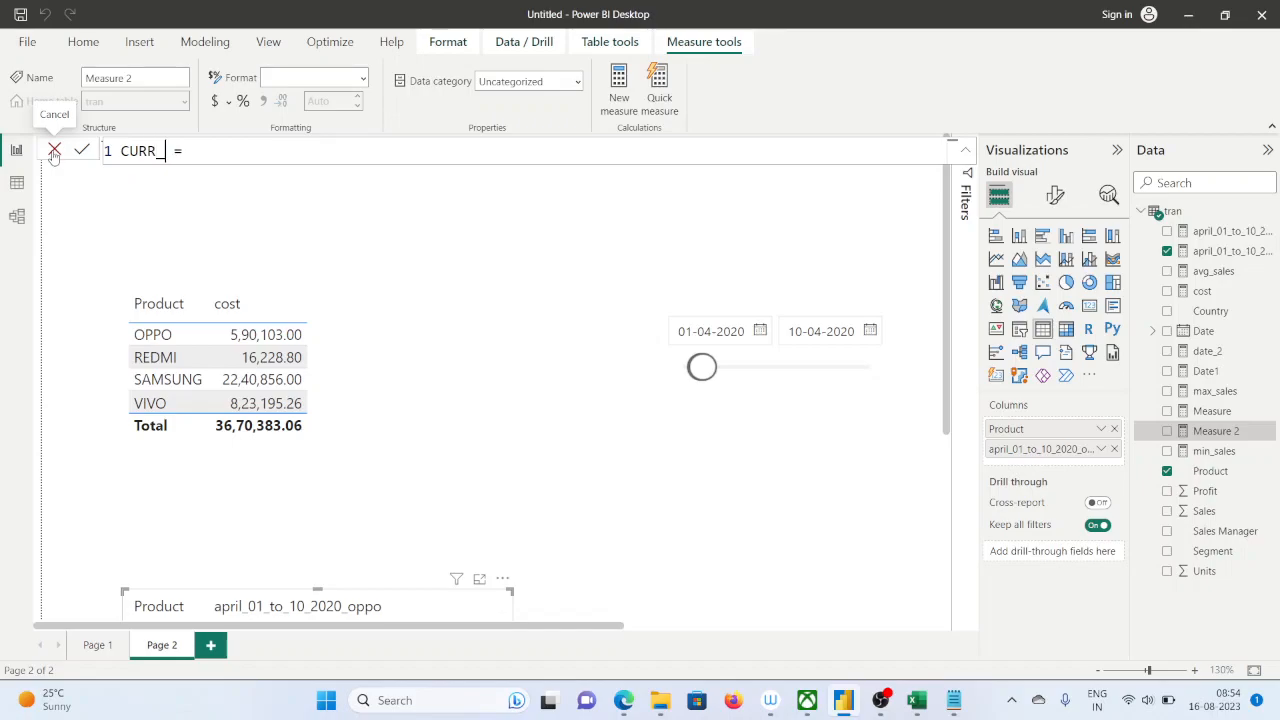
text(DATE+5)
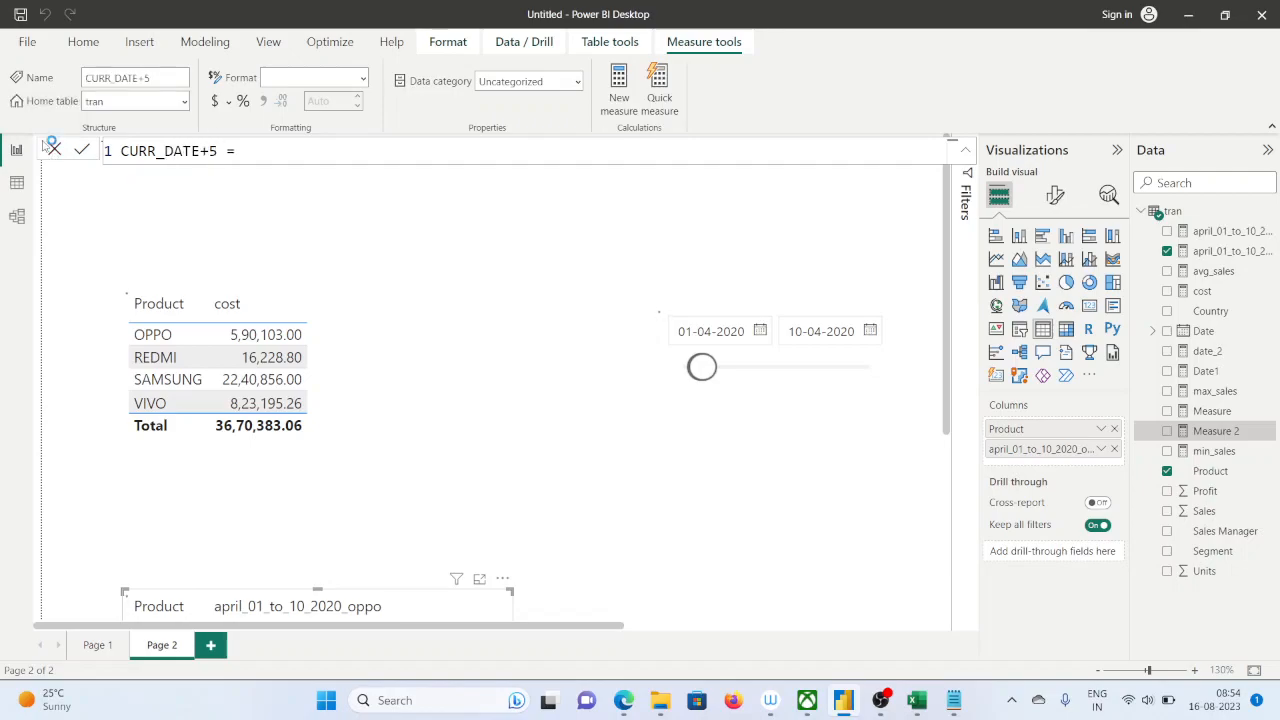
key(Return)
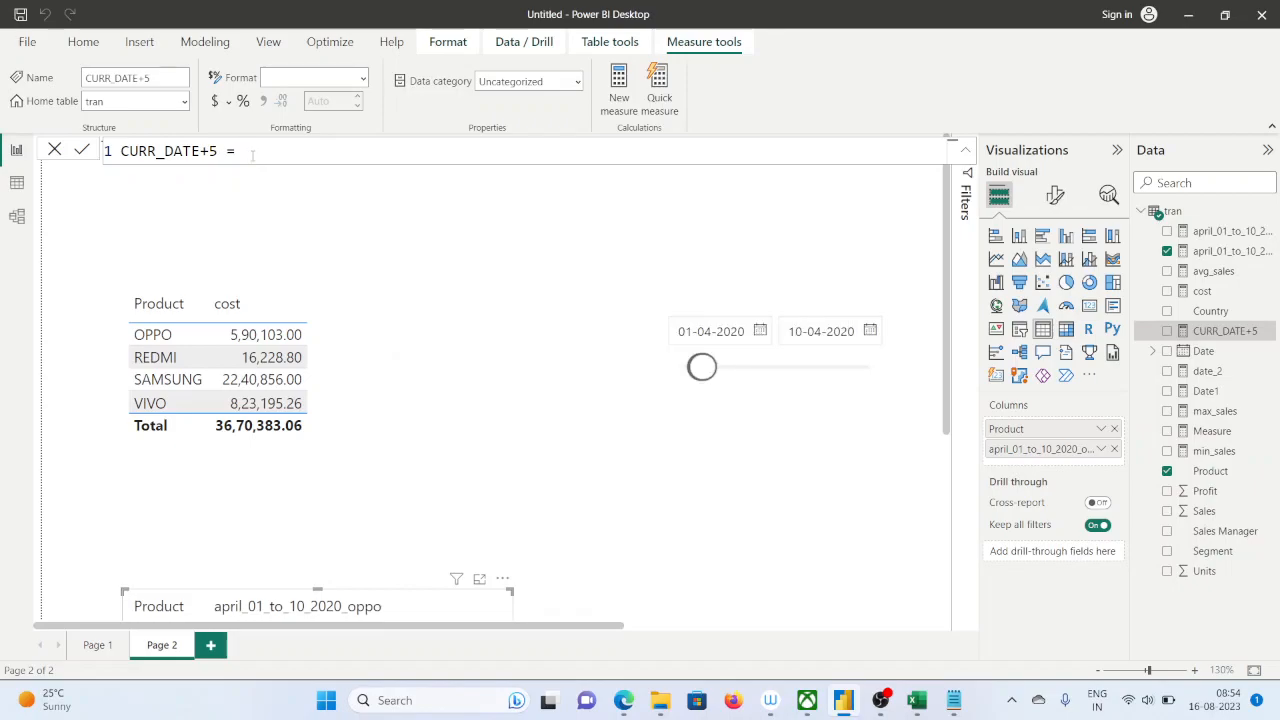
Define the CURR_DATE+5 measure as TODAY()+5 and commit the formula
text(TODAY)
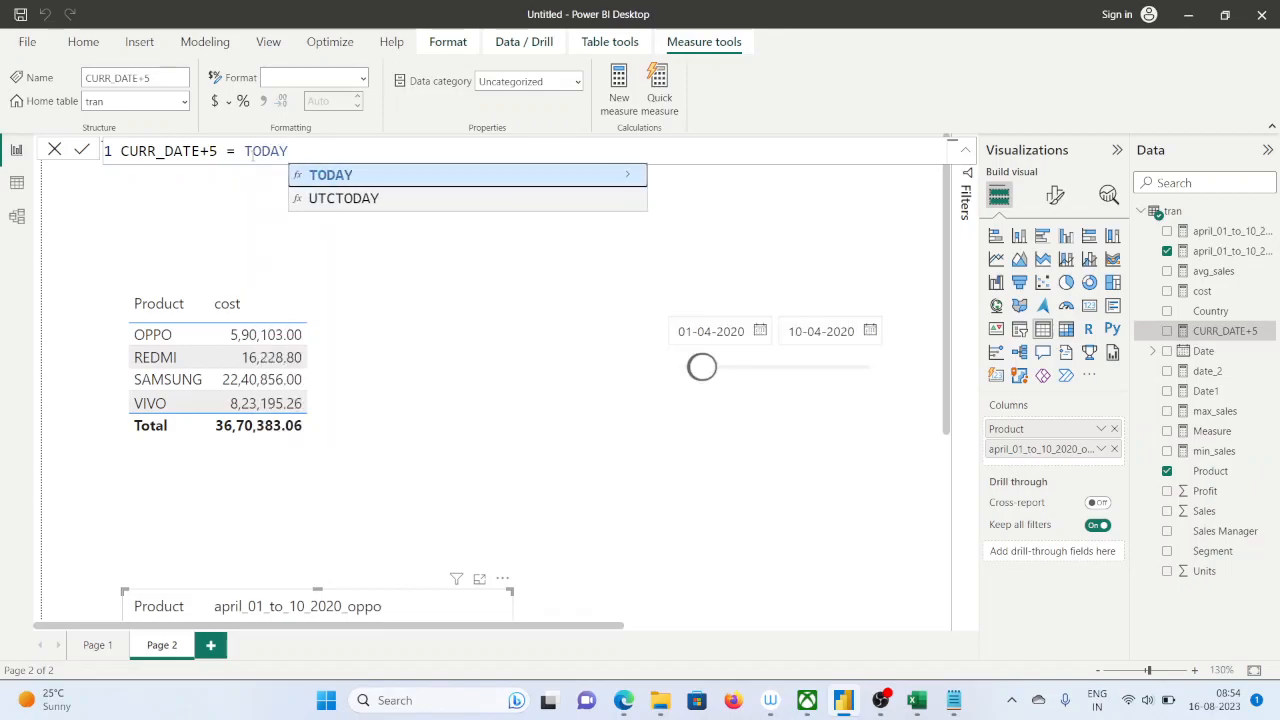
text(()+)
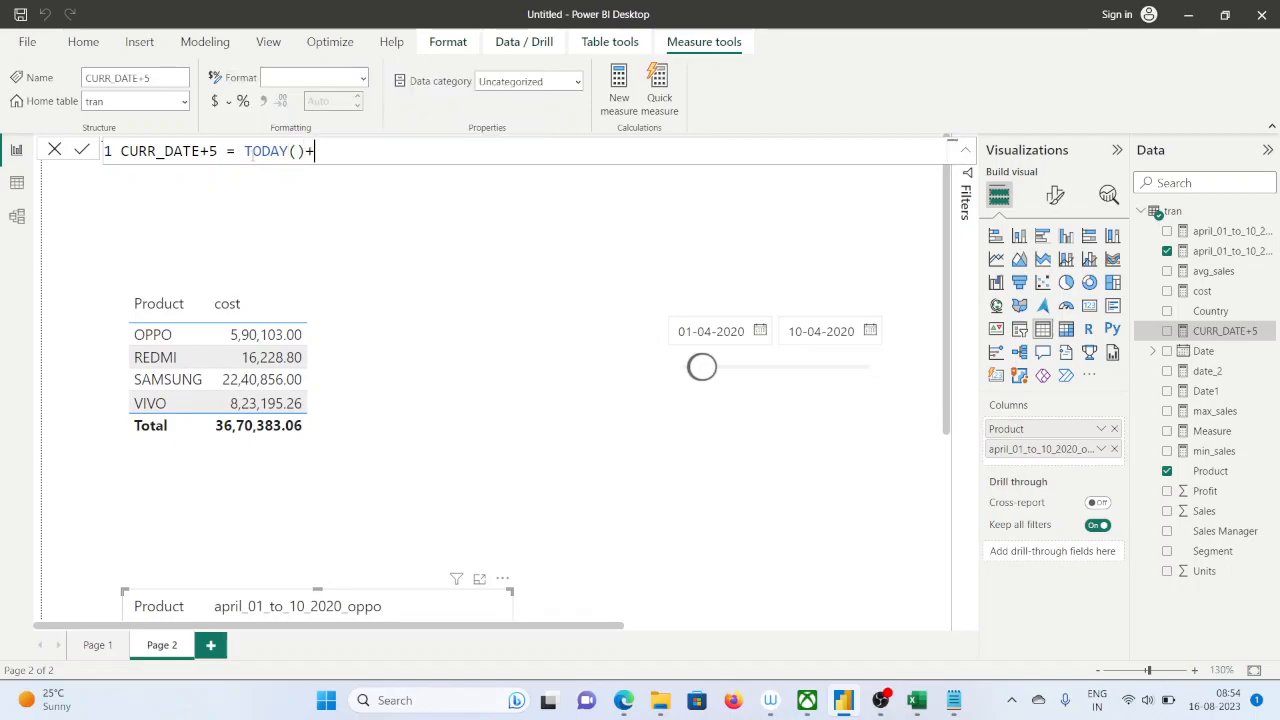
text(5)
key(Return)
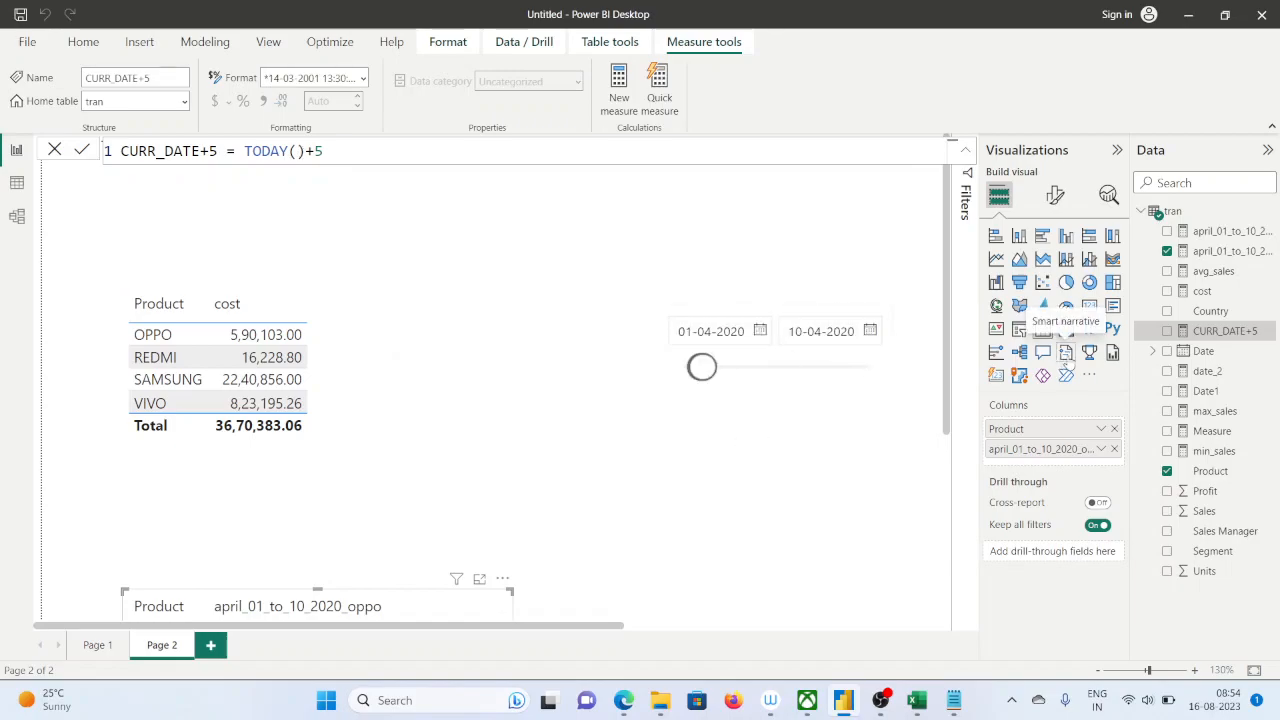
Add a card visual showing CURR_DATE+5 beside the product table, sized wide enough for the full date
click(771, 464)
click(1091, 308)
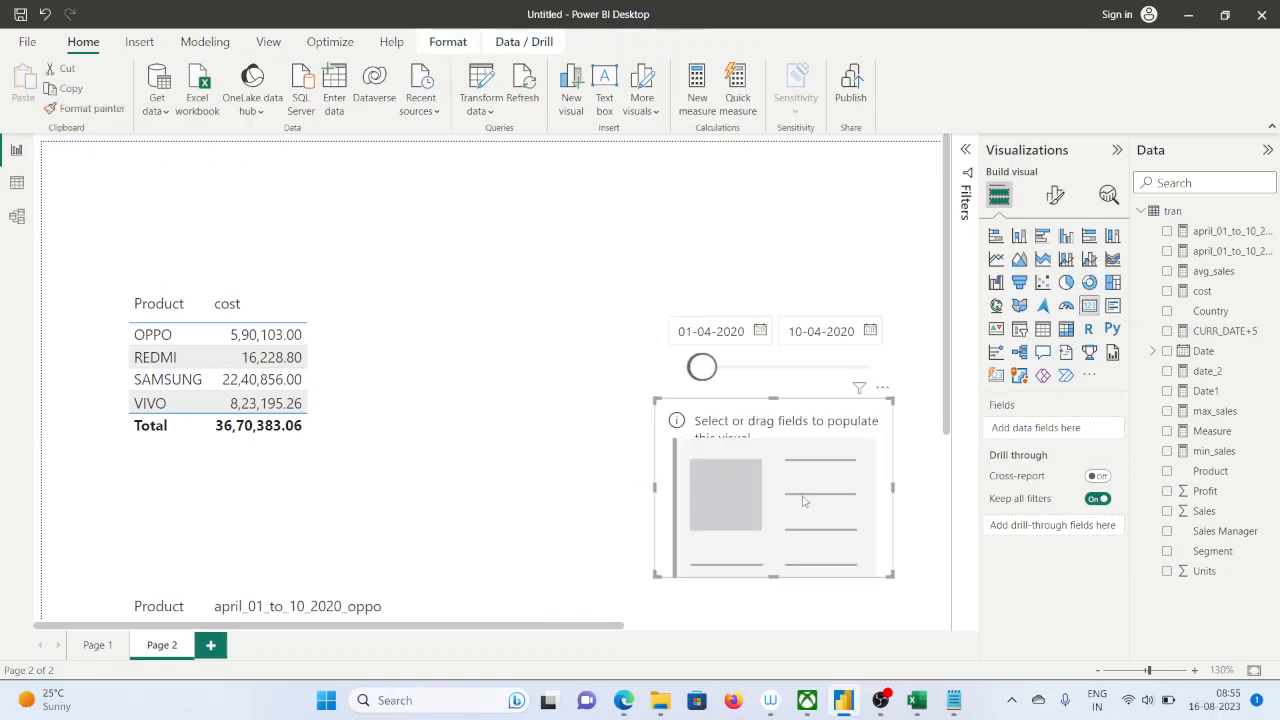
drag(667, 495, 452, 470)
drag(675, 549, 755, 564)
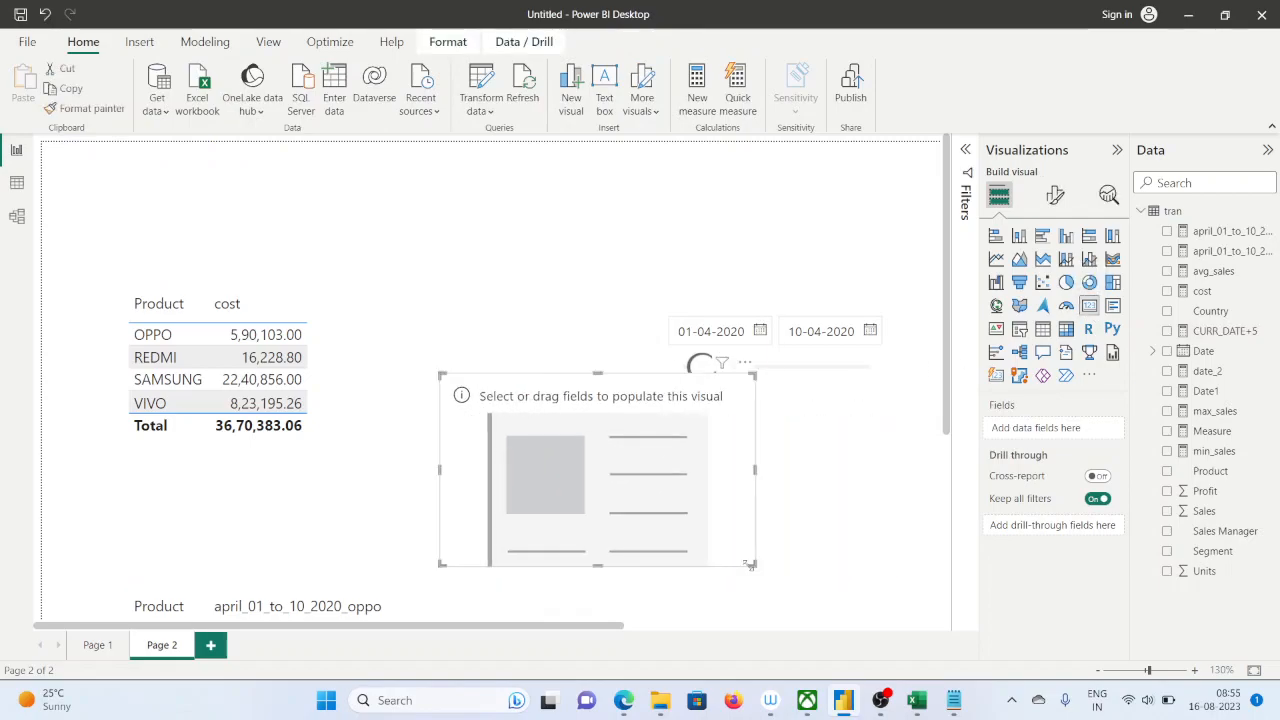
drag(1225, 331, 672, 501)
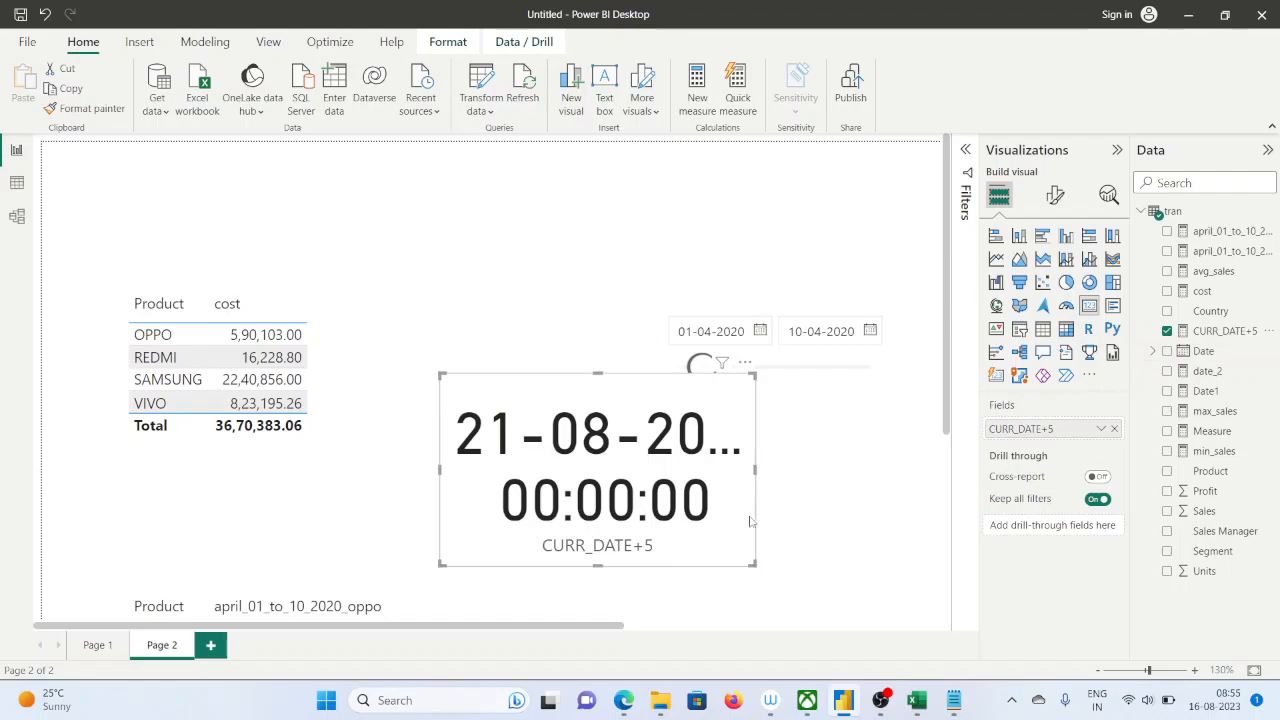
drag(440, 565, 381, 548)
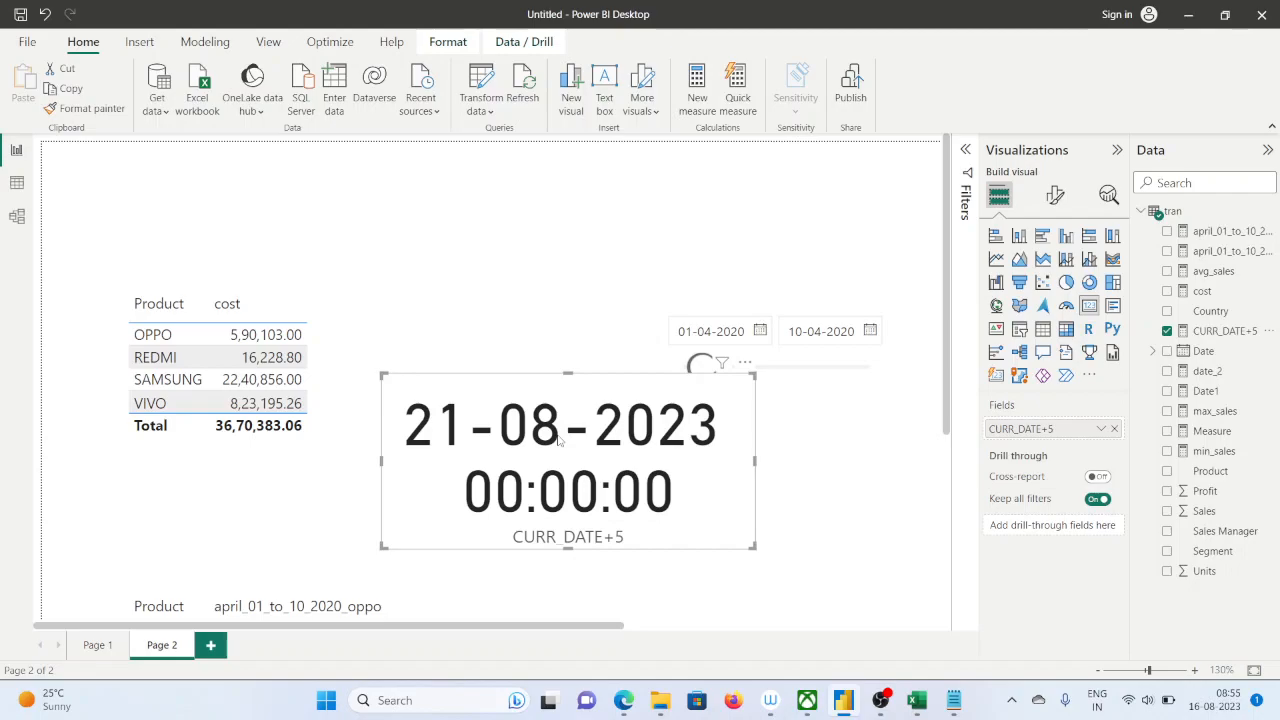
Create a measure CURR_DATE-5 = TODAY()-5 from a copy of the CURR_DATE+5 formula
click(1232, 333)
drag(323, 151, 88, 168)
key(ctrl+c)
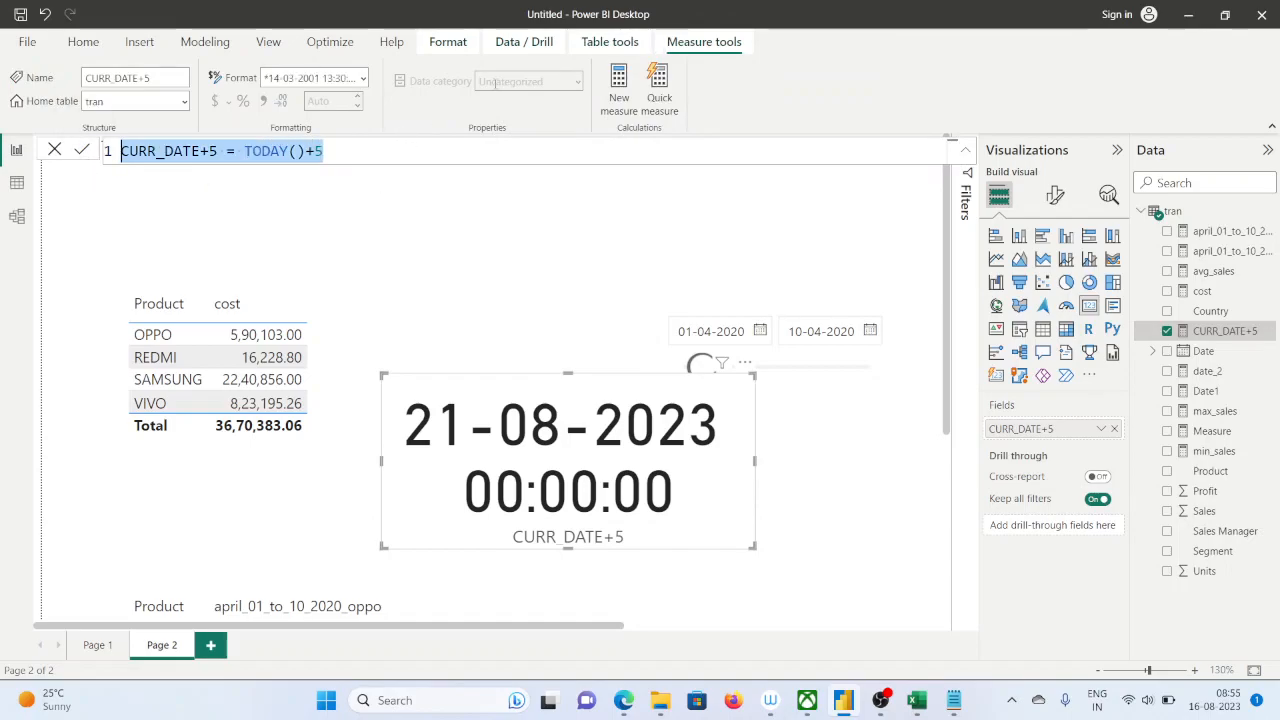
click(619, 88)
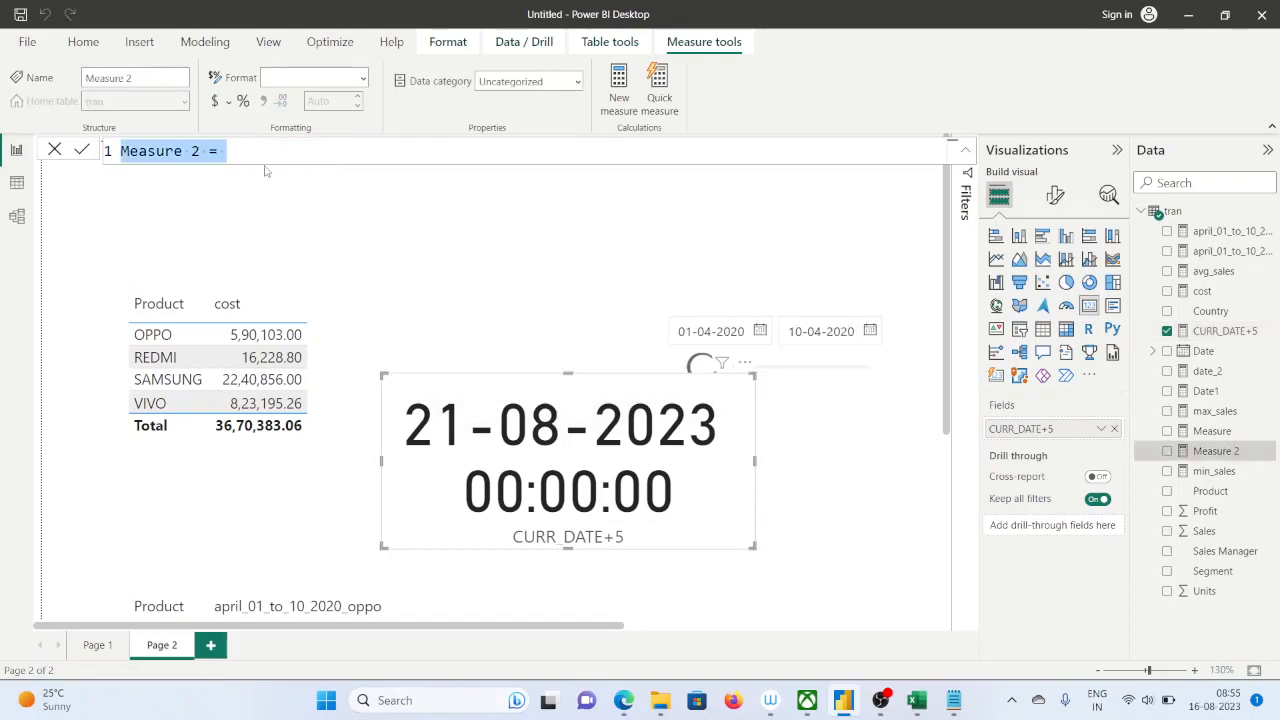
key(ctrl+v)
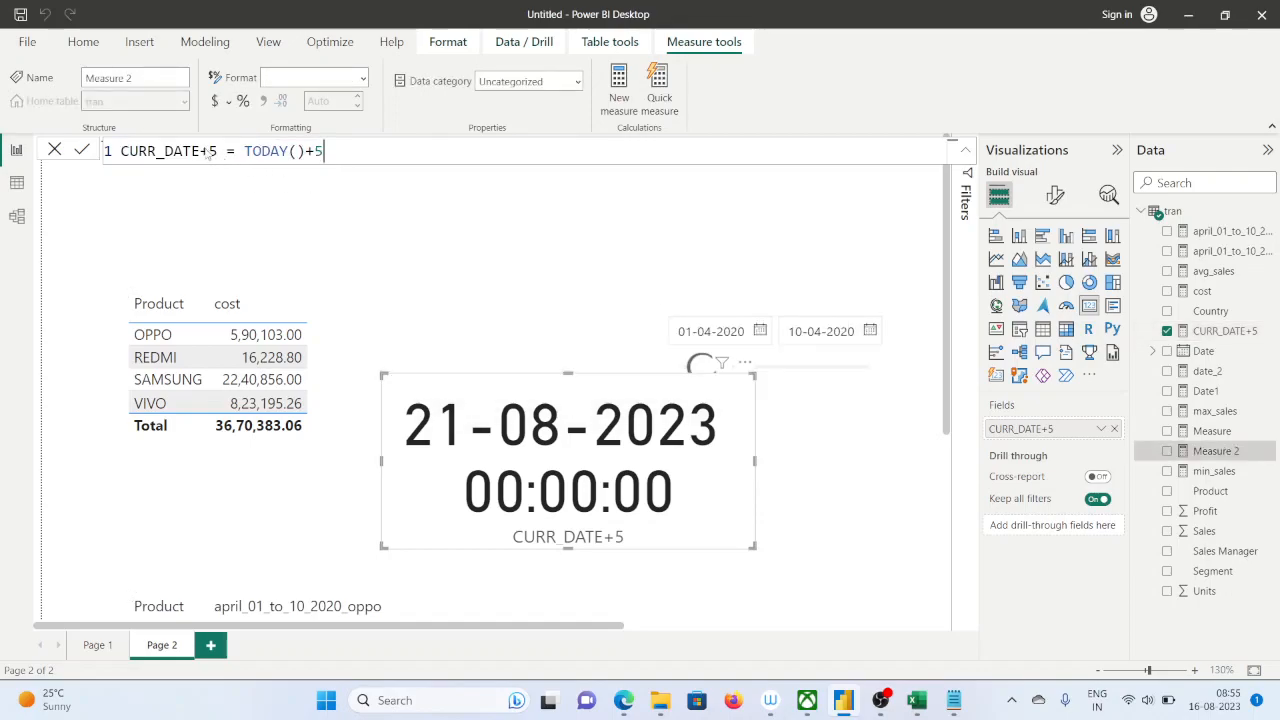
double_click(203, 150)
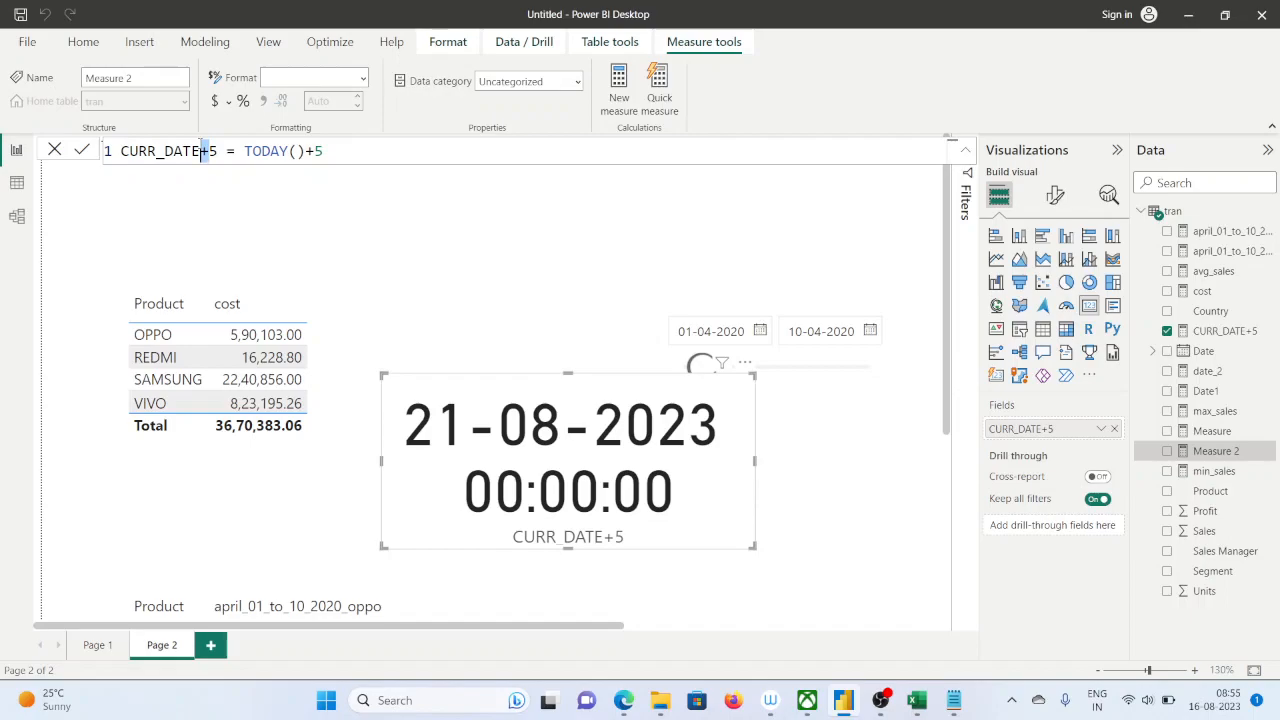
text(-)
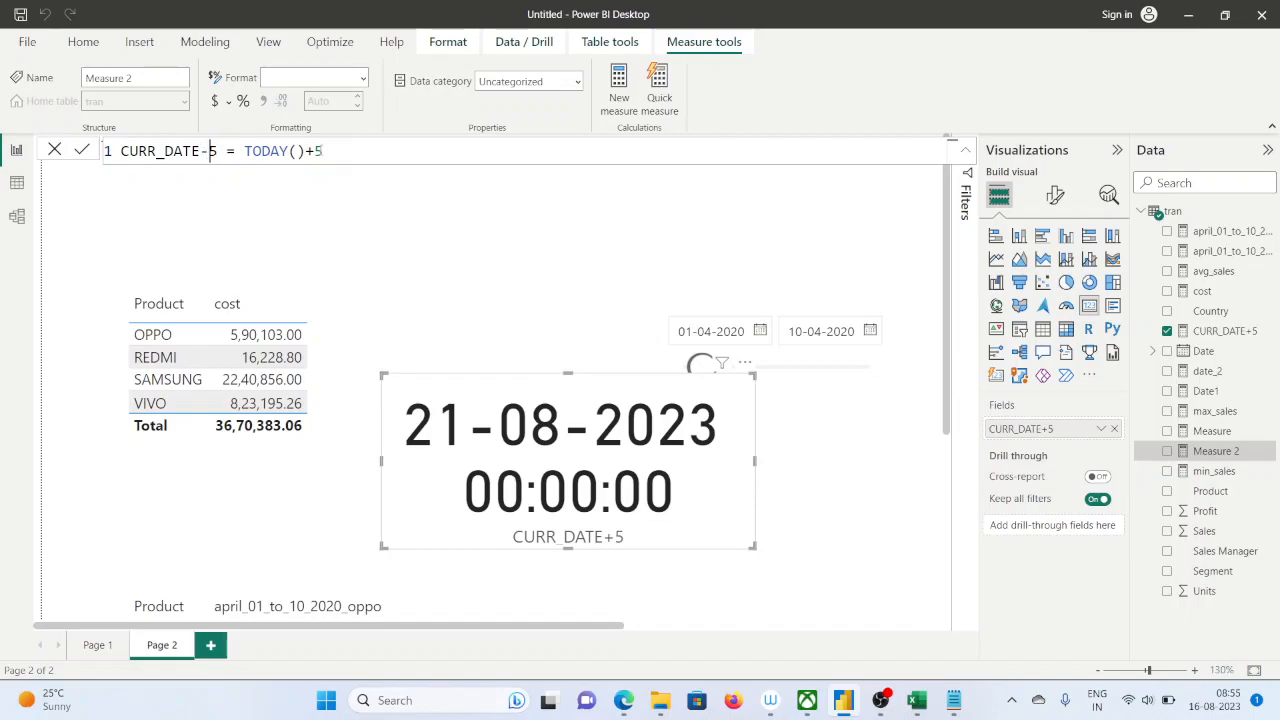
double_click(307, 150)
text(-)
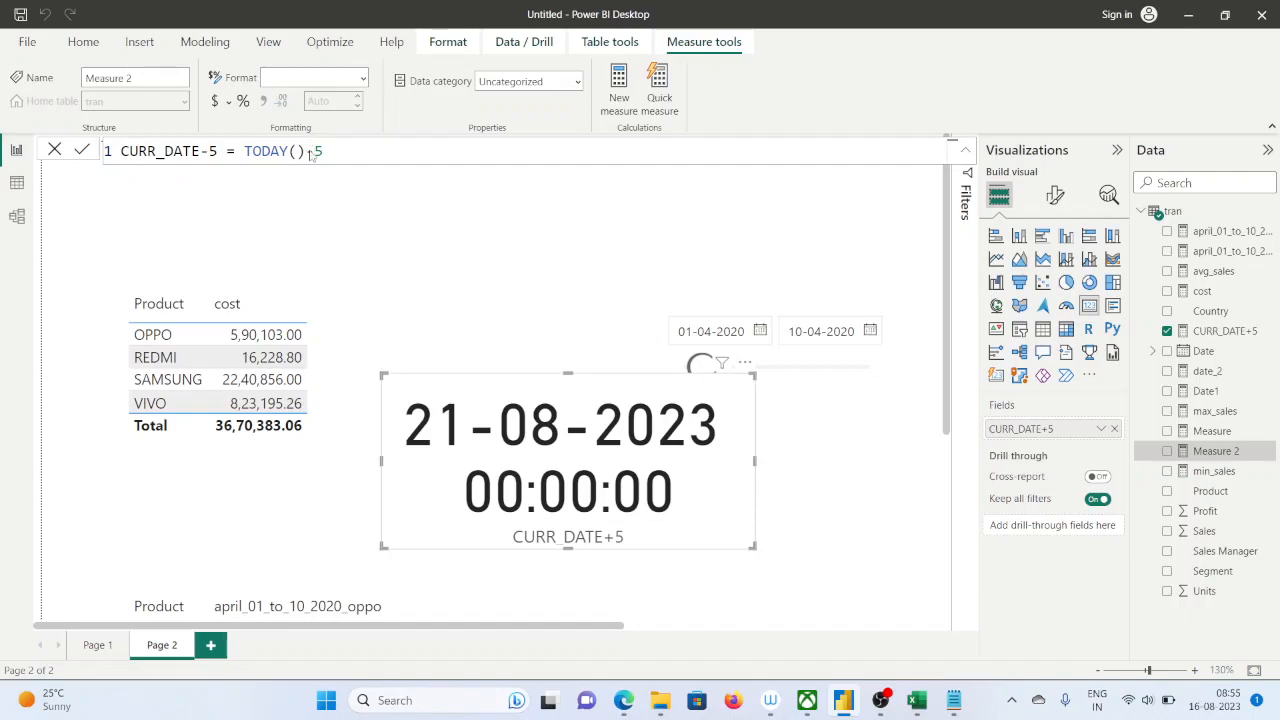
key(Return)
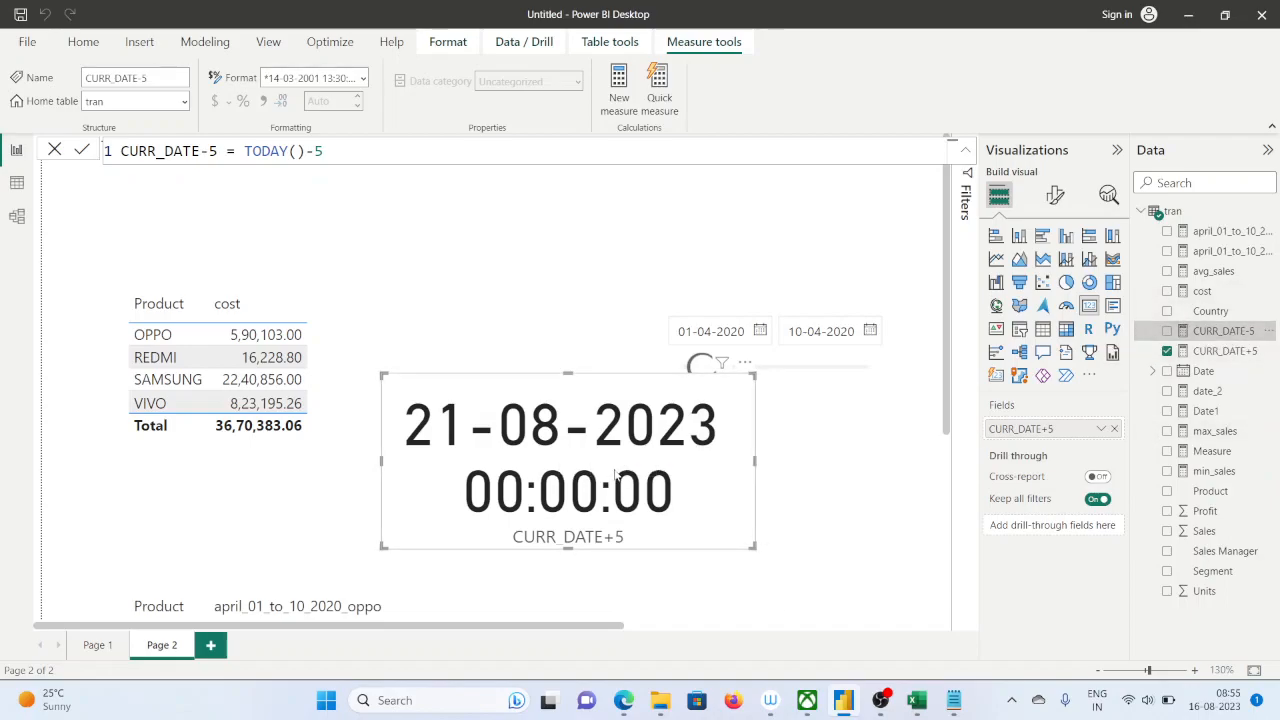
Replace the card's field with CURR_DATE-5, then widen the card and place it just below the date slicer
click(1114, 430)
drag(1222, 330, 1068, 430)
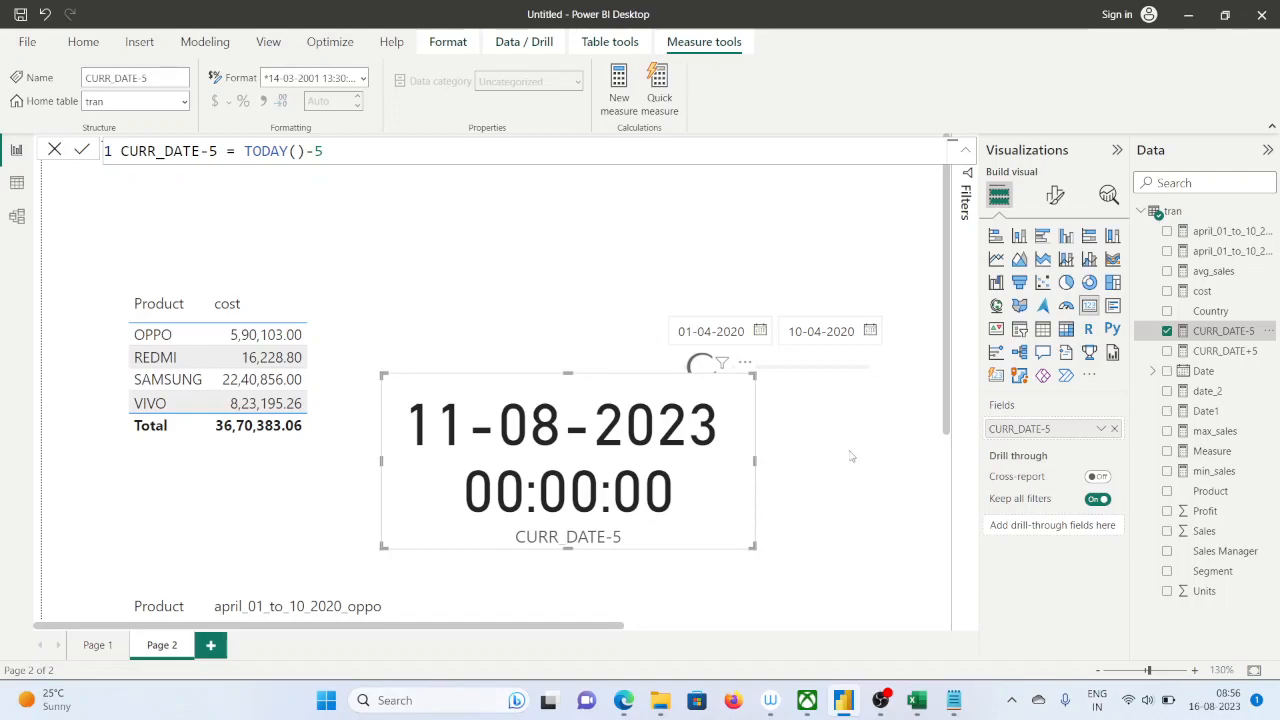
drag(752, 547, 893, 516)
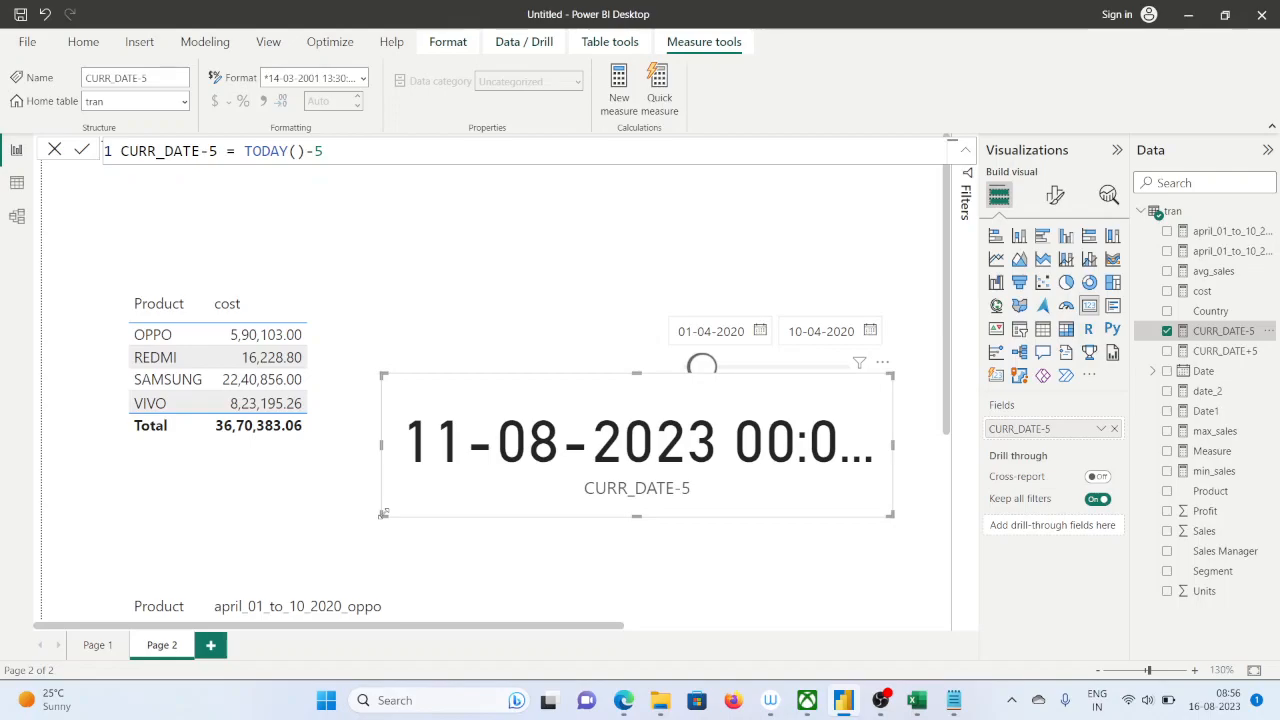
drag(488, 405, 469, 411)
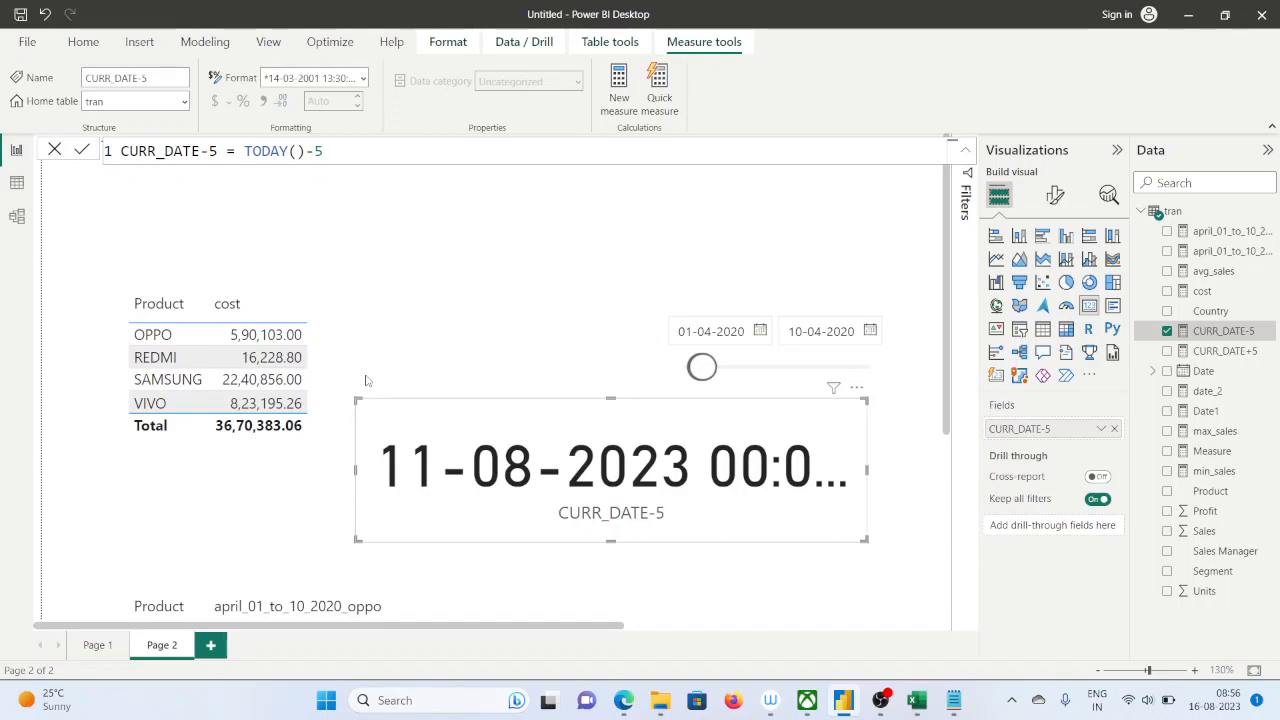
scroll(418, 460, down, 5)
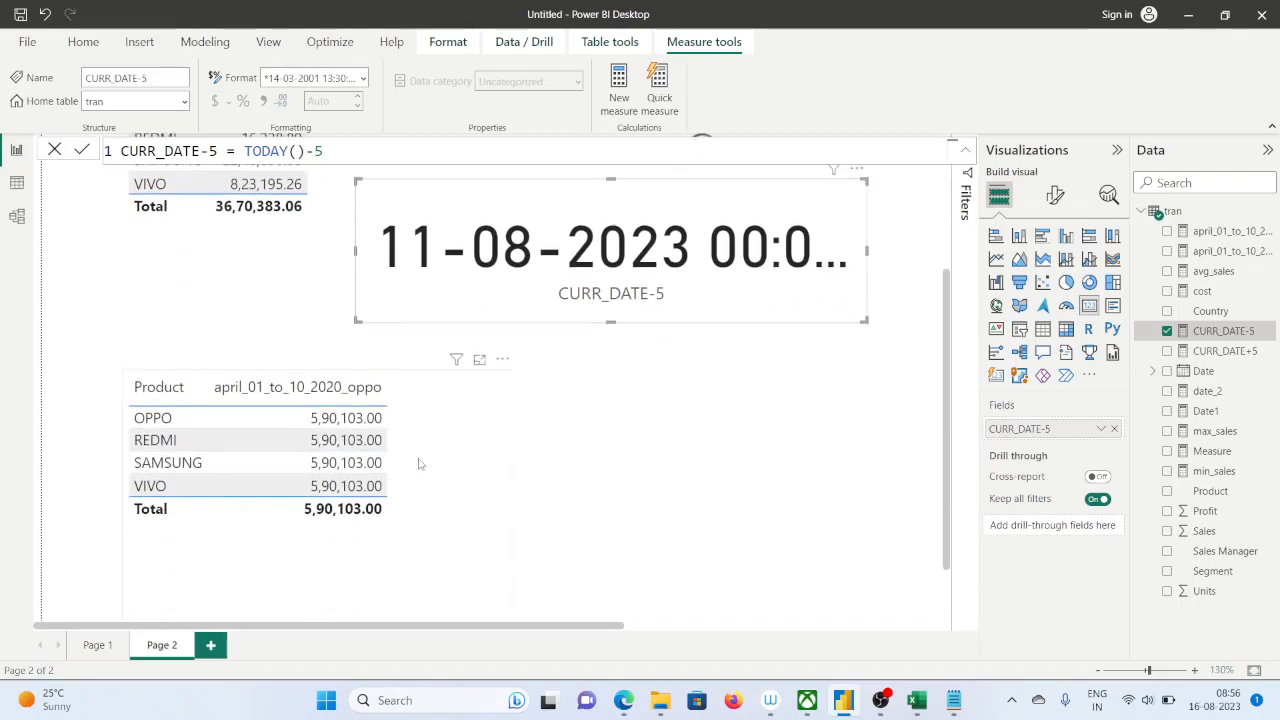
scroll(418, 465, up, 5)
scroll(418, 465, down, 5)
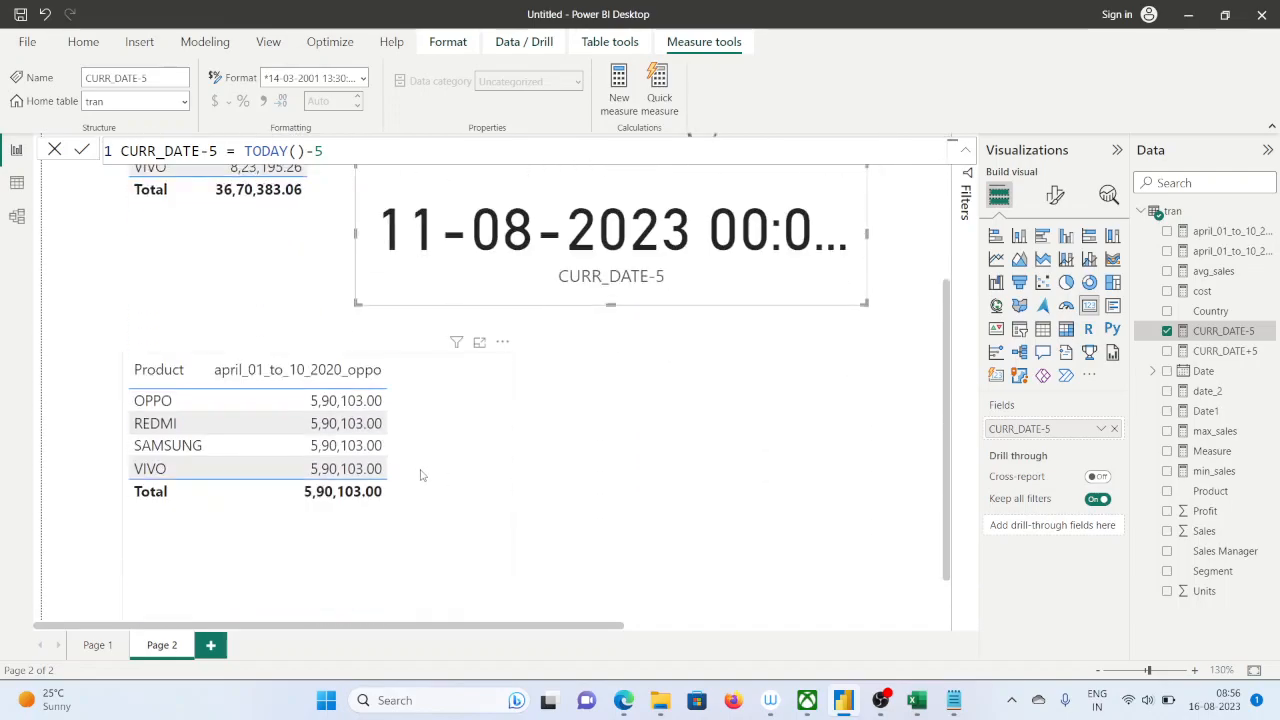
Switch to the Google Meet call in Edge, look through its participant list and close the list
mouse_move(616, 705)
click(530, 618)
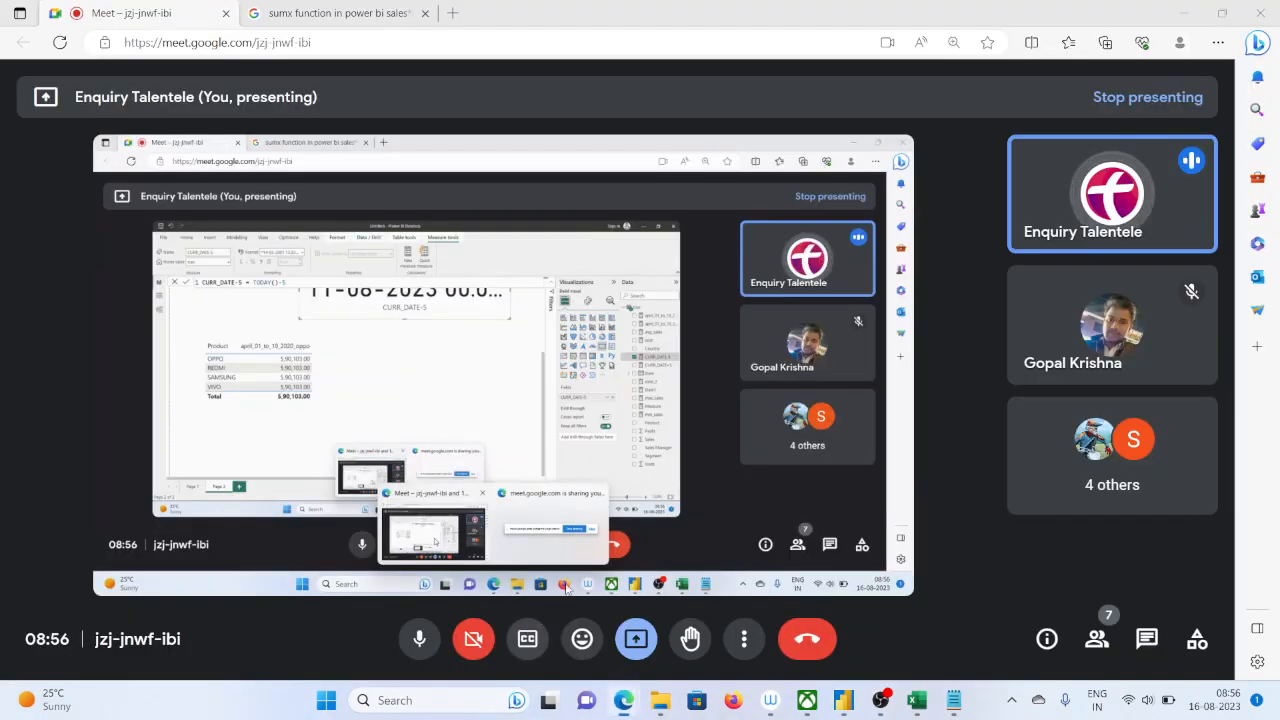
click(1102, 639)
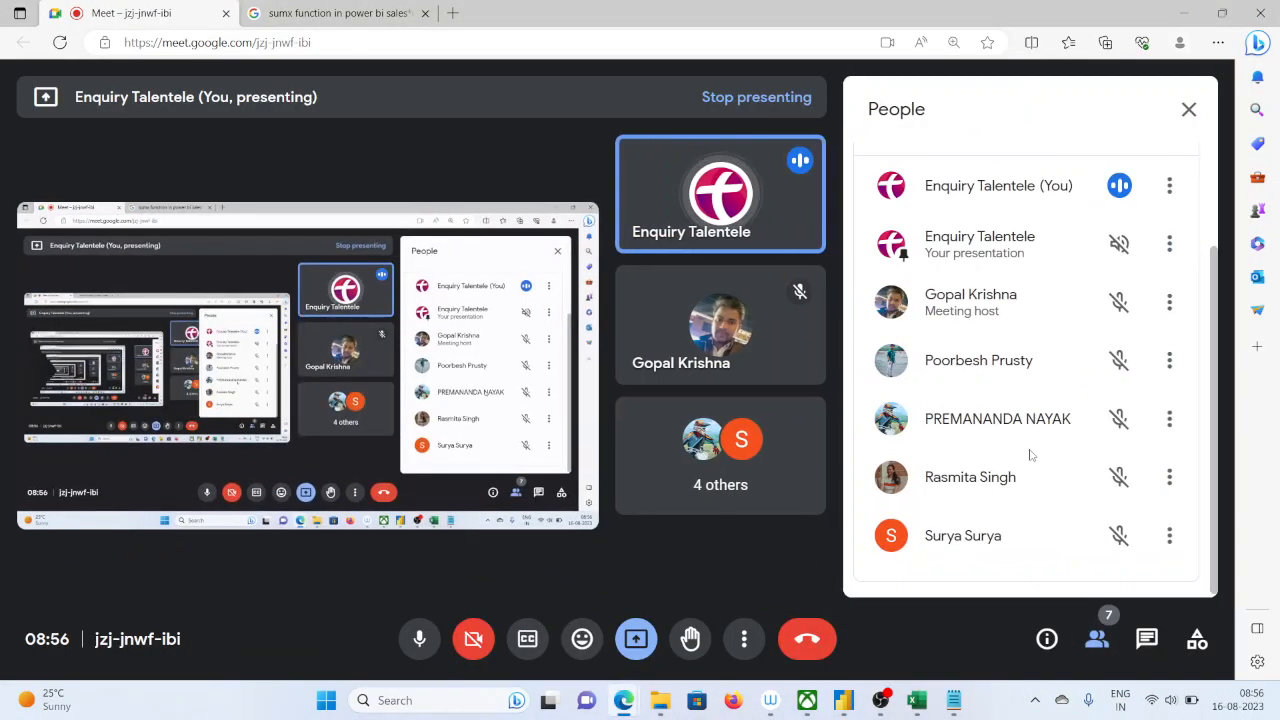
scroll(1030, 456, down, 2)
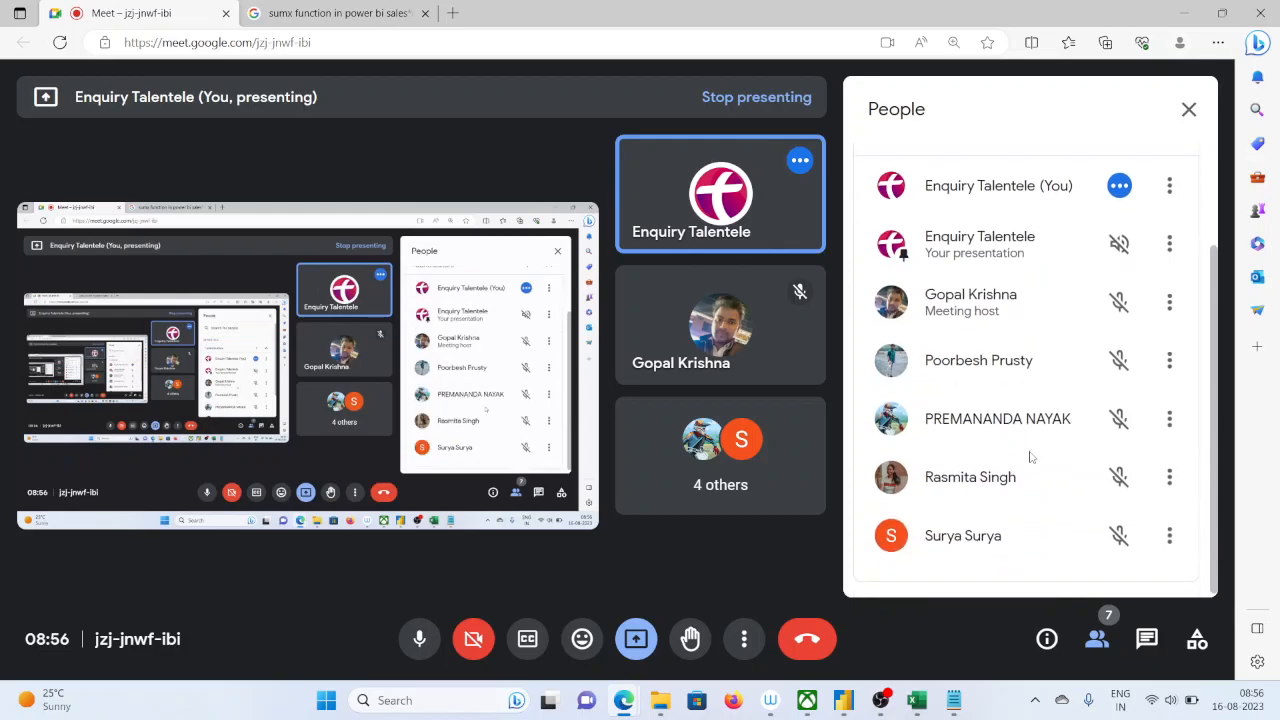
click(1189, 109)
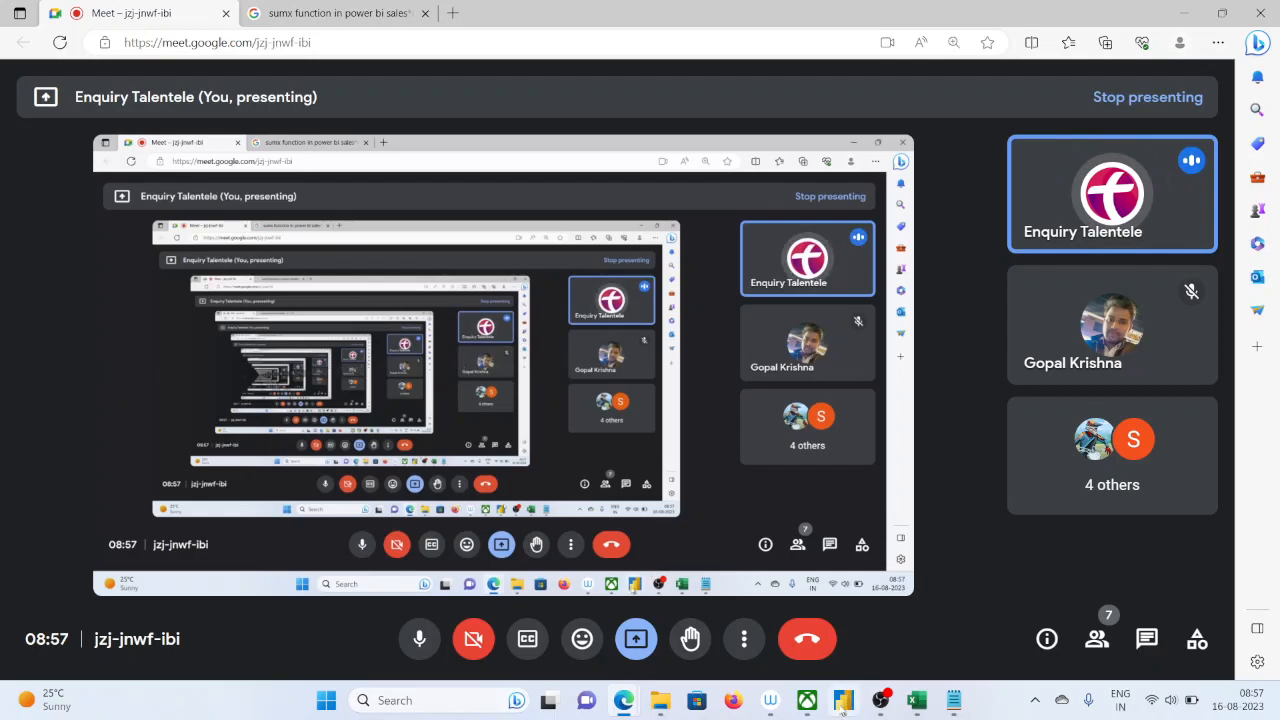
Switch back to Power BI Desktop and rename the cost measure to tOTAL SALES, committing the formula
mouse_move(906, 703)
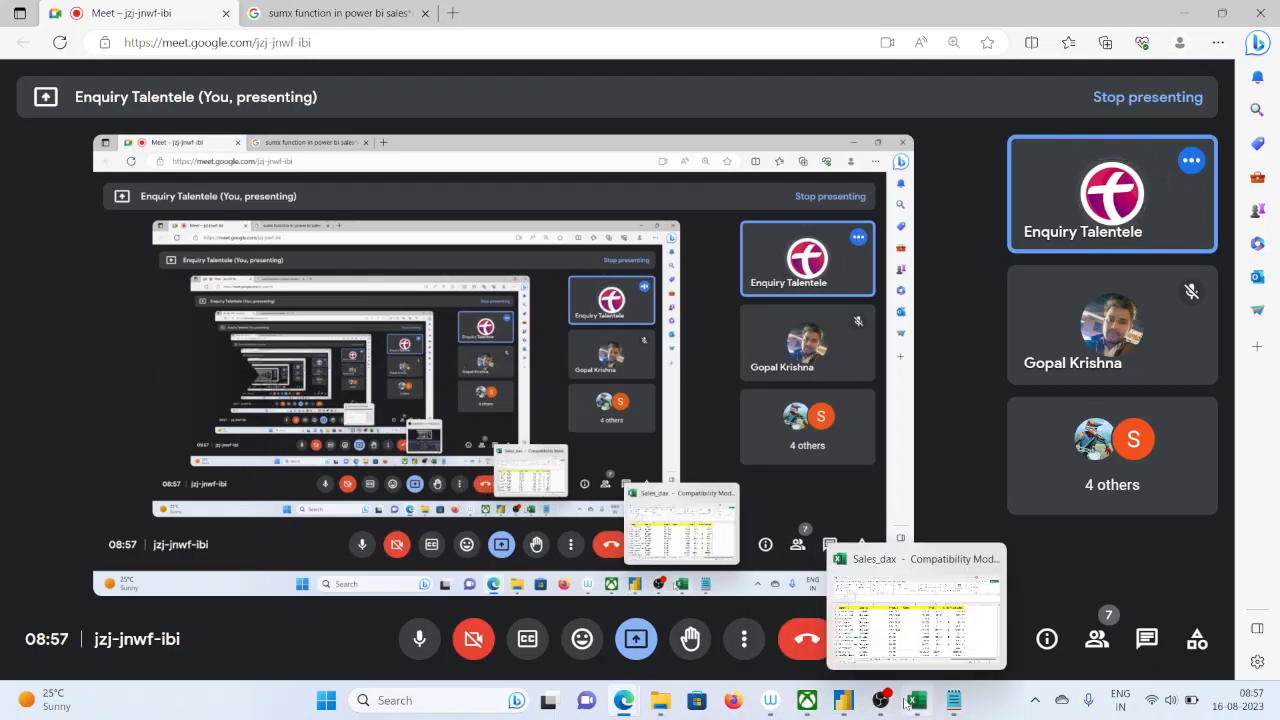
click(845, 705)
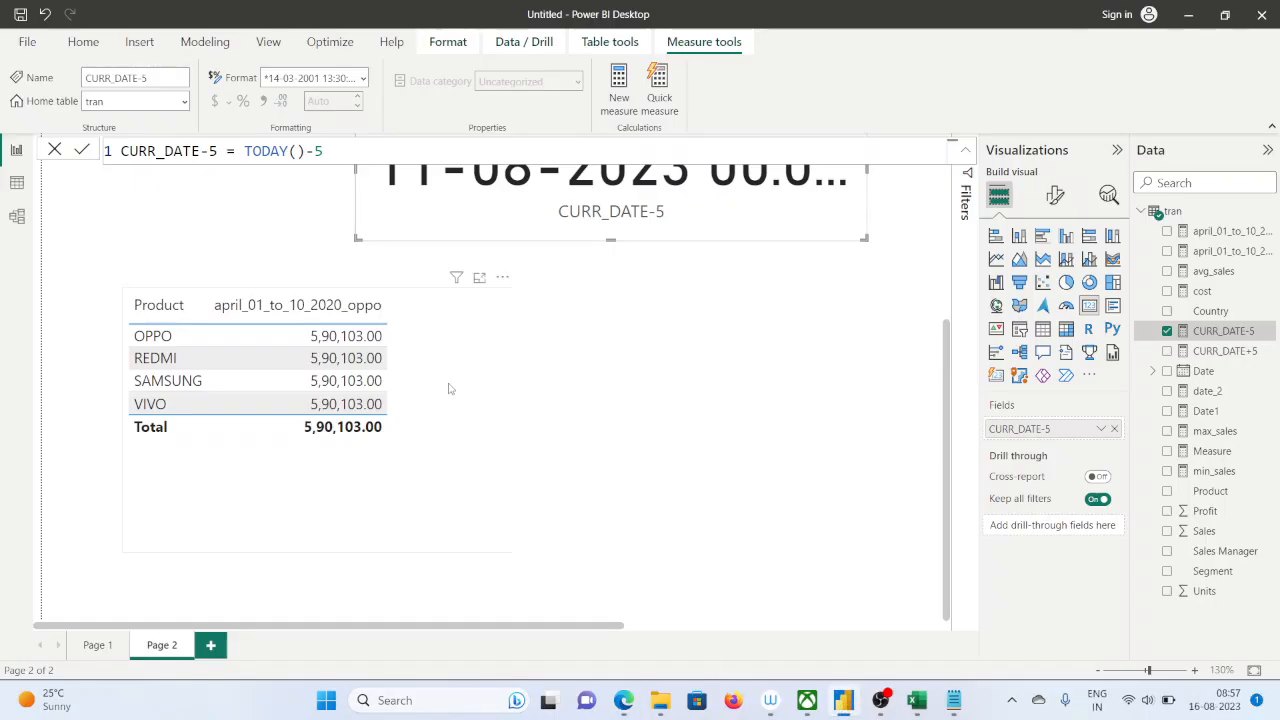
click(1244, 564)
scroll(846, 526, up, 3)
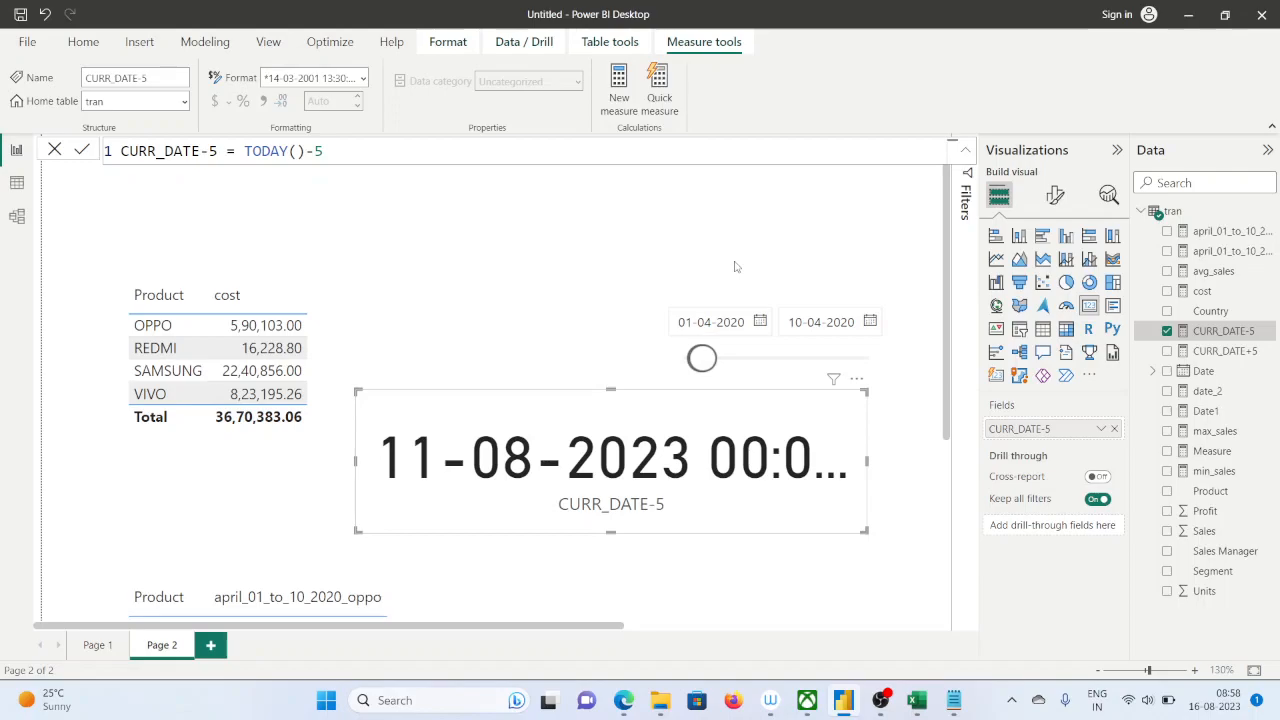
click(1198, 293)
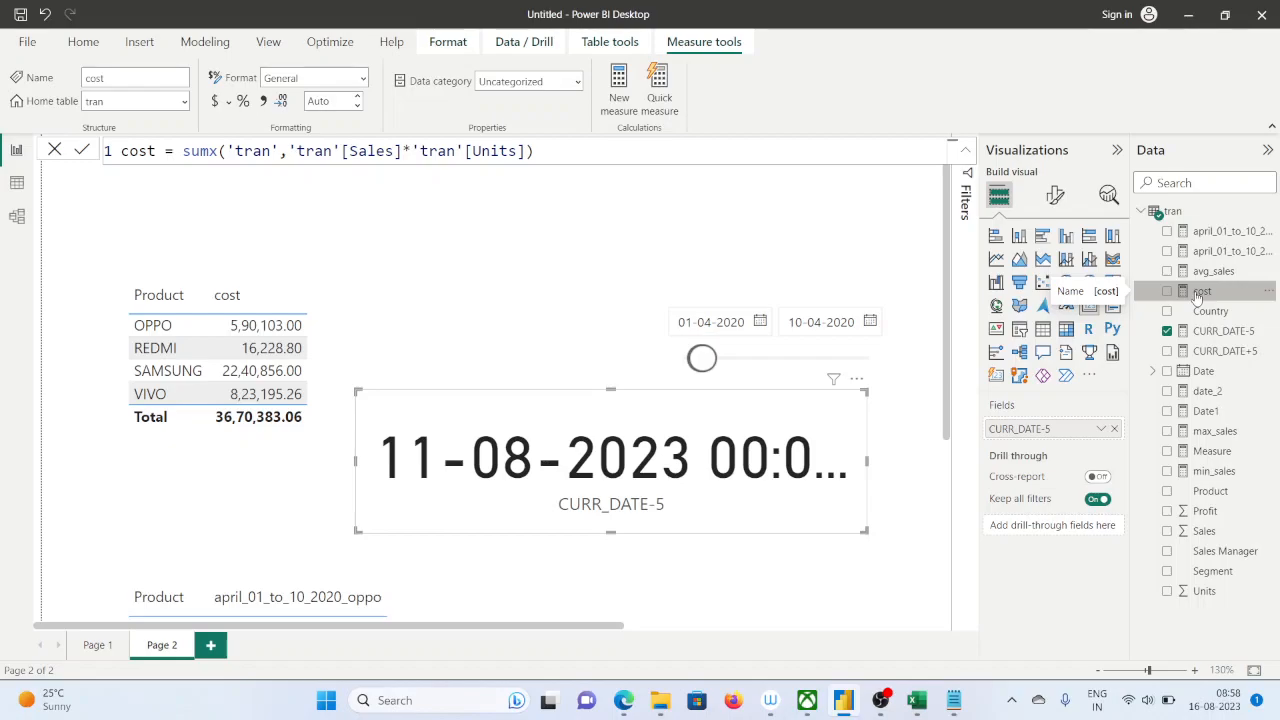
double_click(140, 151)
text(tOTAL SALE)
text(S)
click(83, 150)
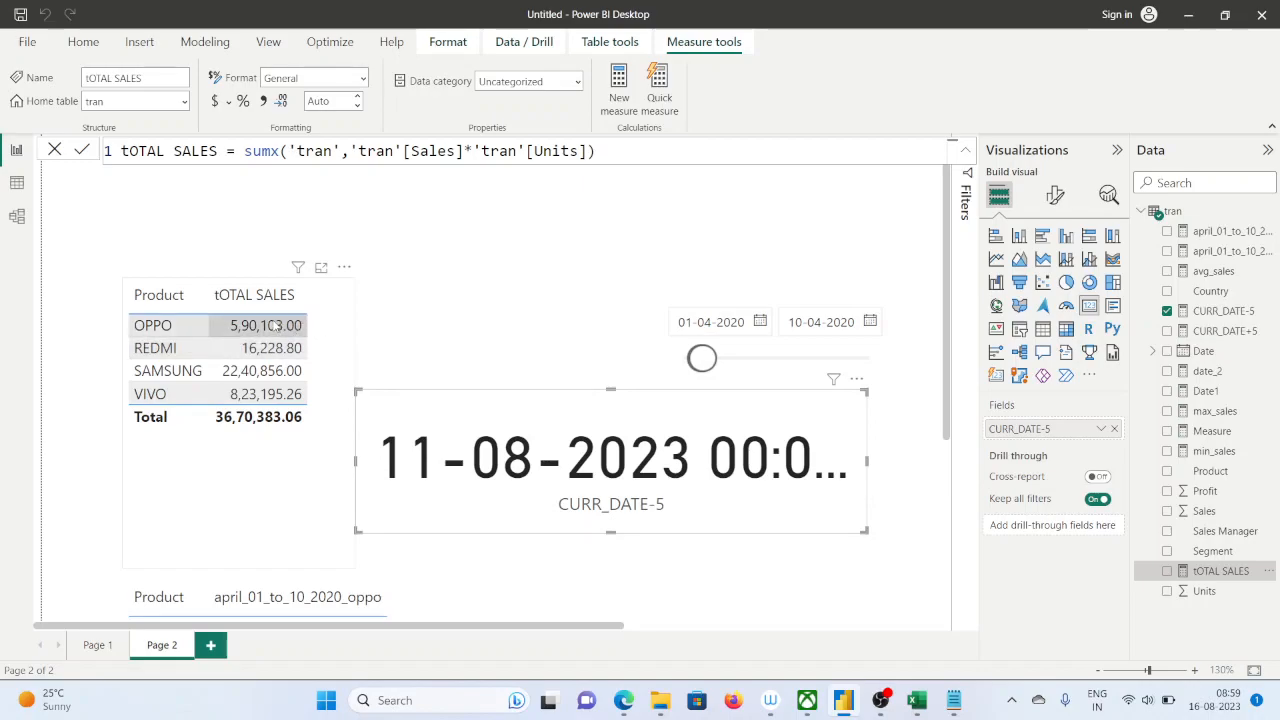
Replace the card's CURR_DATE-5 field with the tOTAL SALES measure
click(1114, 428)
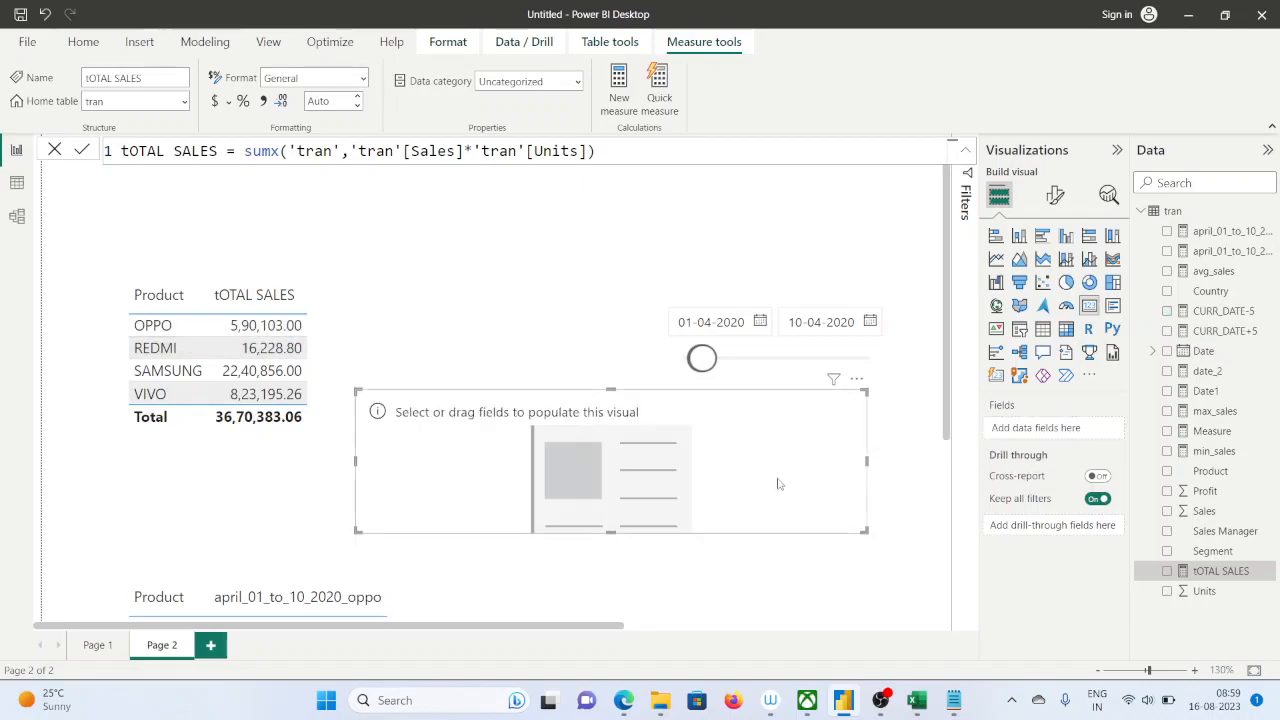
drag(1217, 578, 600, 490)
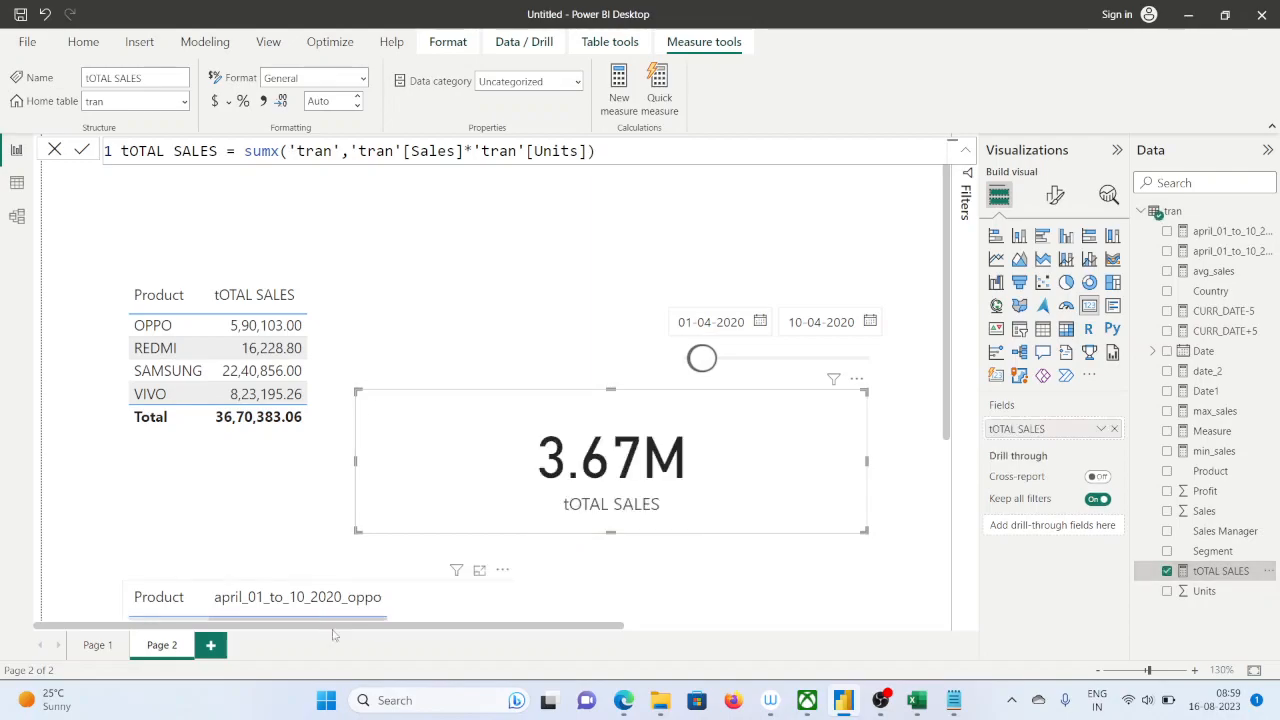
Select REDMI in the upper product table, then remove tOTAL SALES from its columns, add it back and remove it again
click(228, 350)
click(1114, 449)
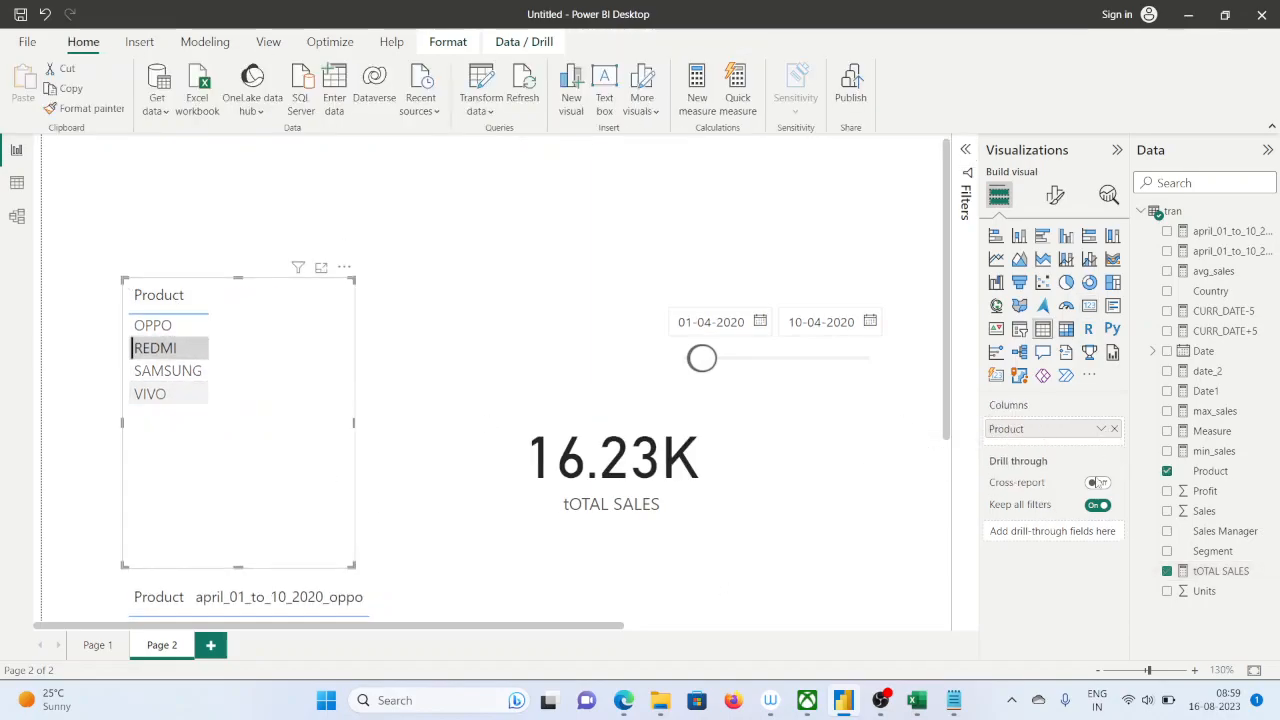
drag(1220, 571, 1040, 460)
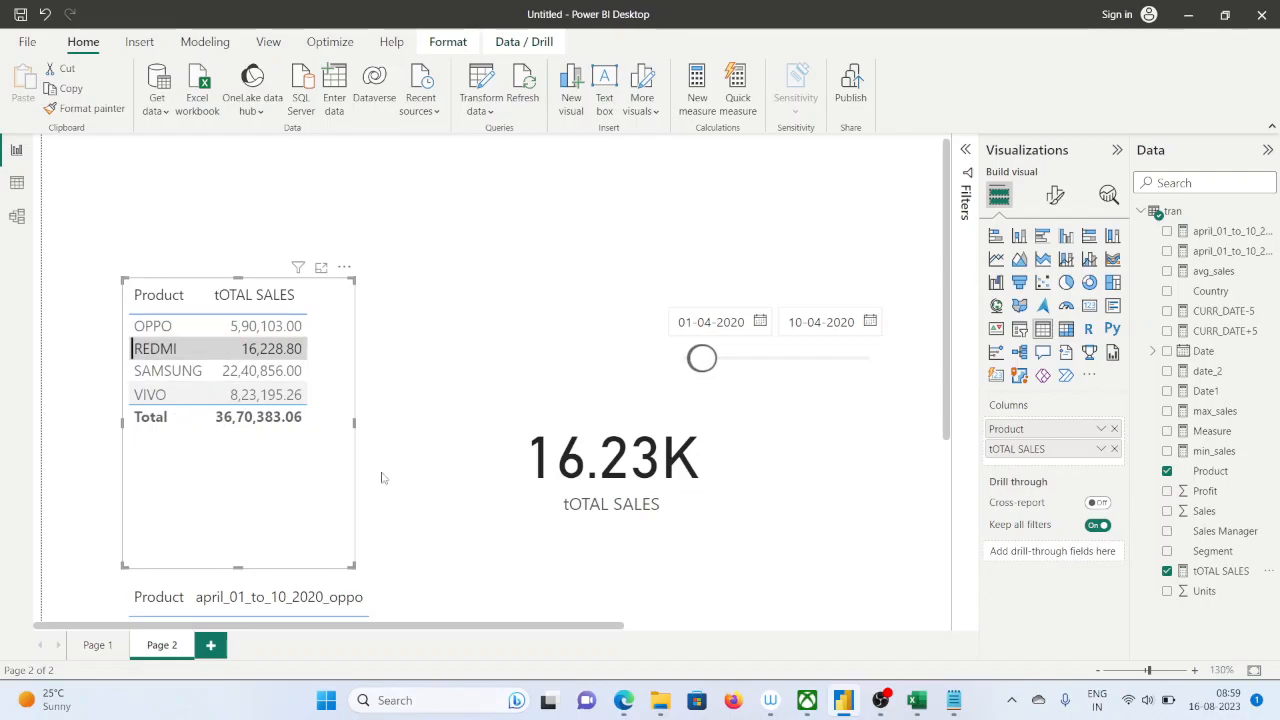
click(1114, 450)
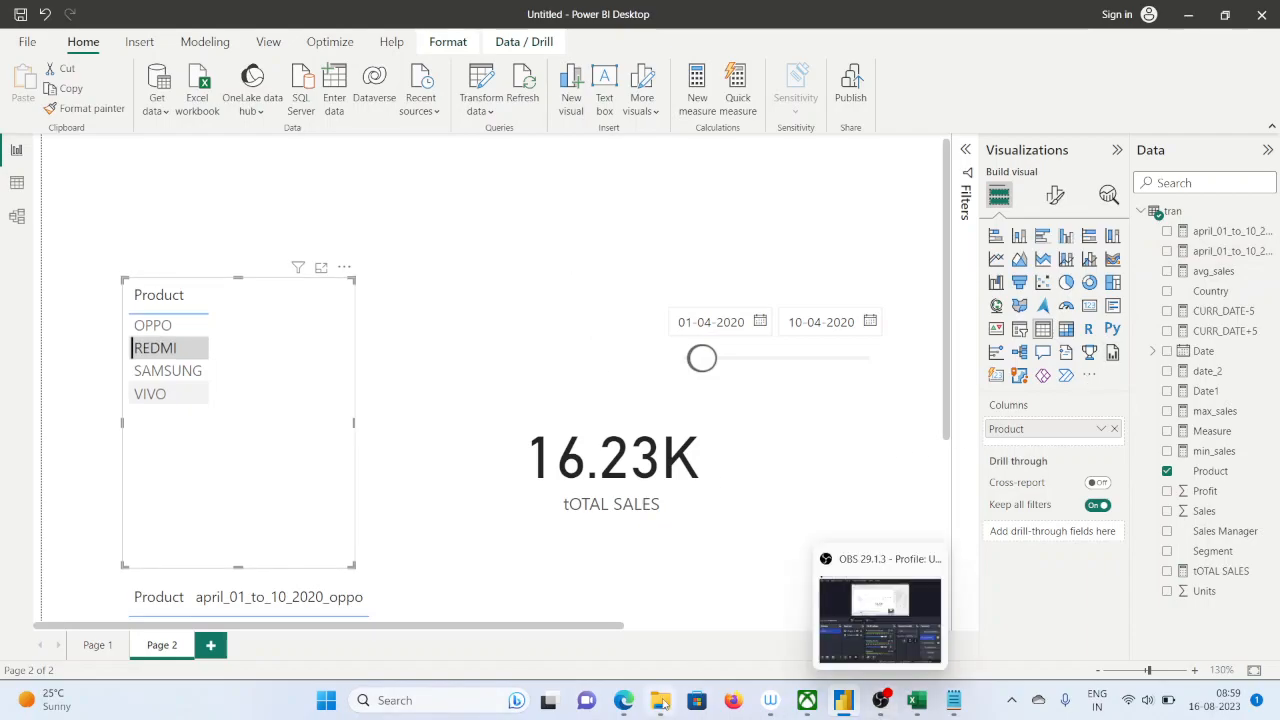
Switch to the Google Meet call in Edge and open its participant list
mouse_move(623, 700)
click(540, 610)
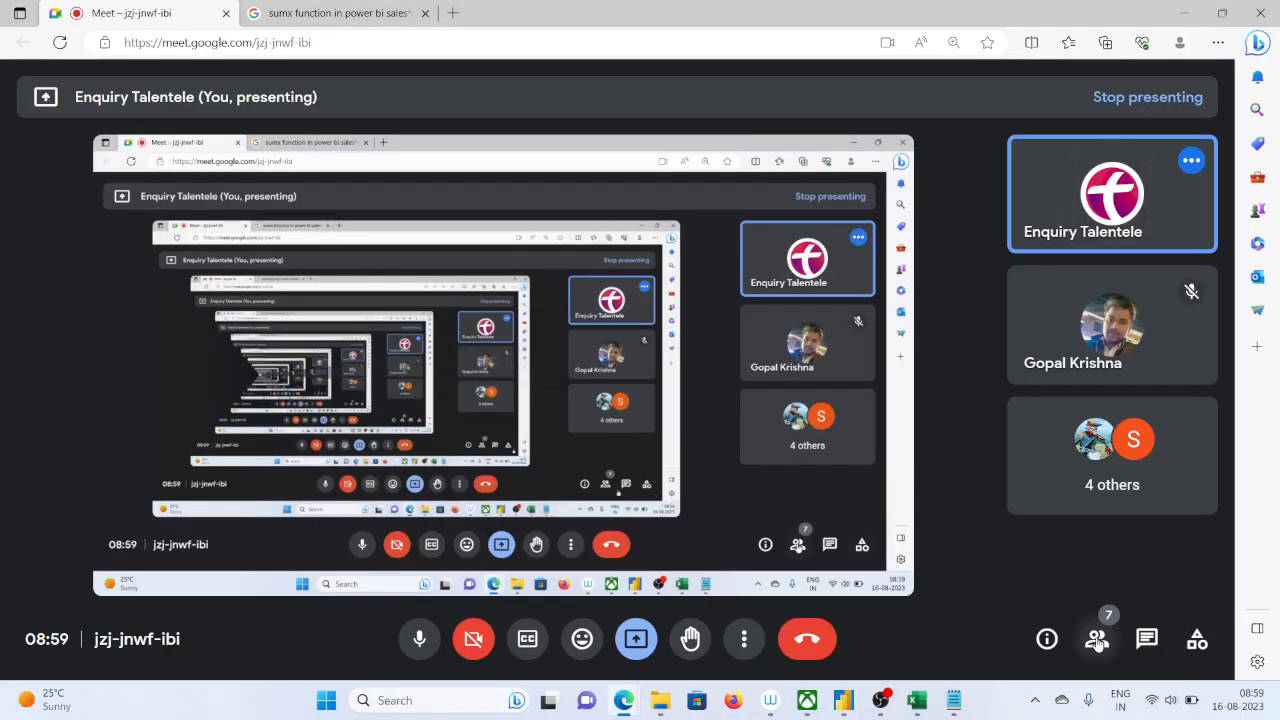
click(1097, 638)
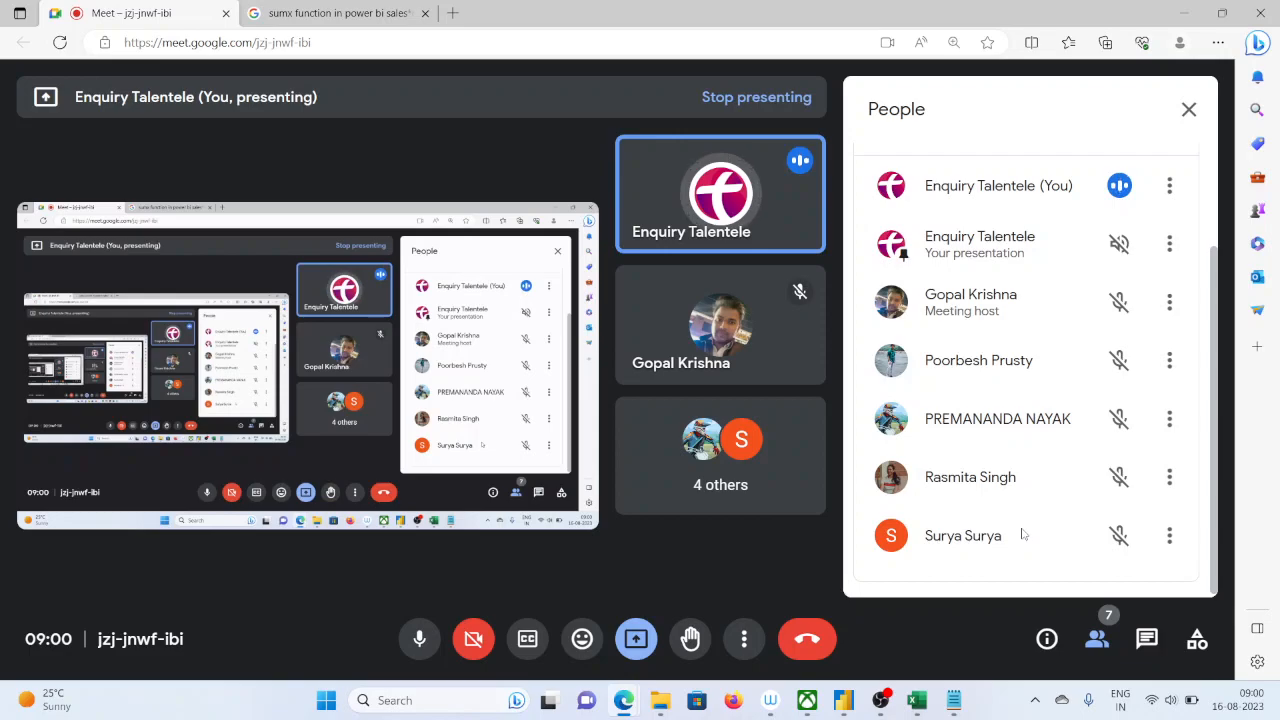